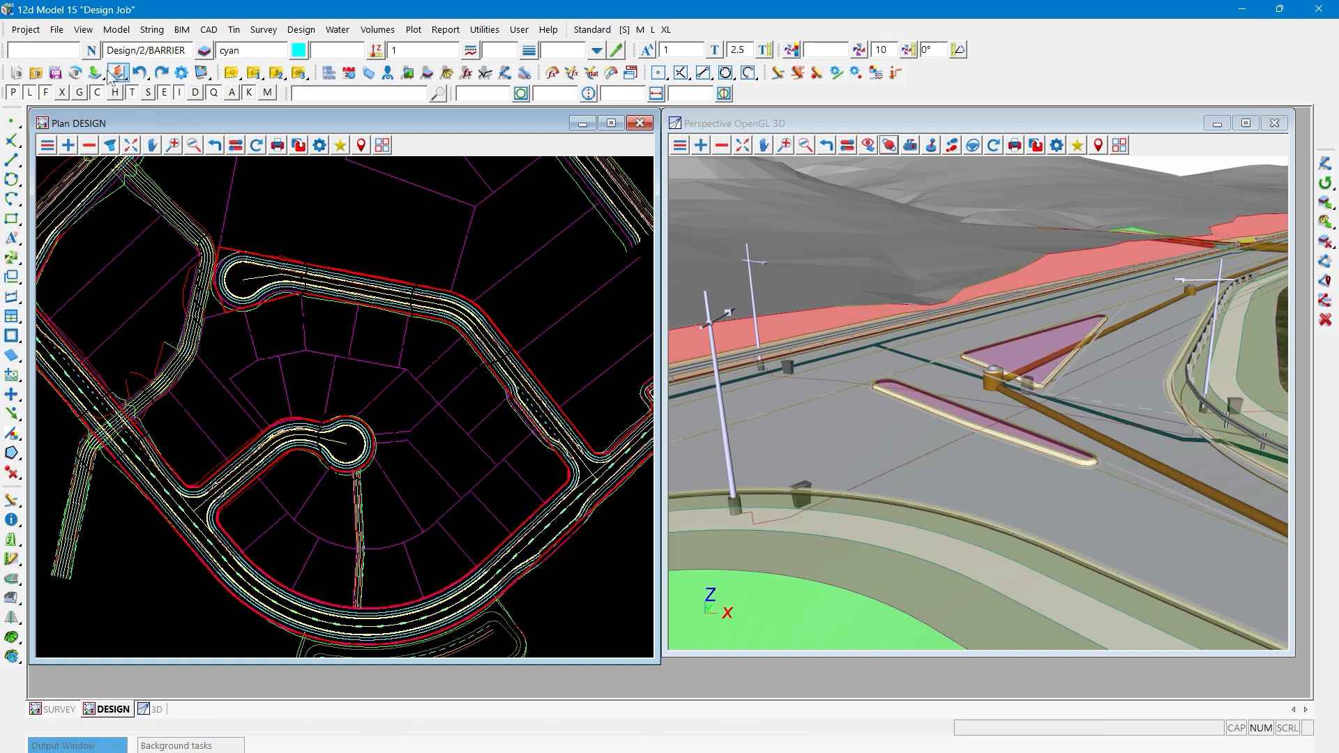
- Open the project's Mark-Up tools and place their window over the 3D perspective view
left_click(33, 35)
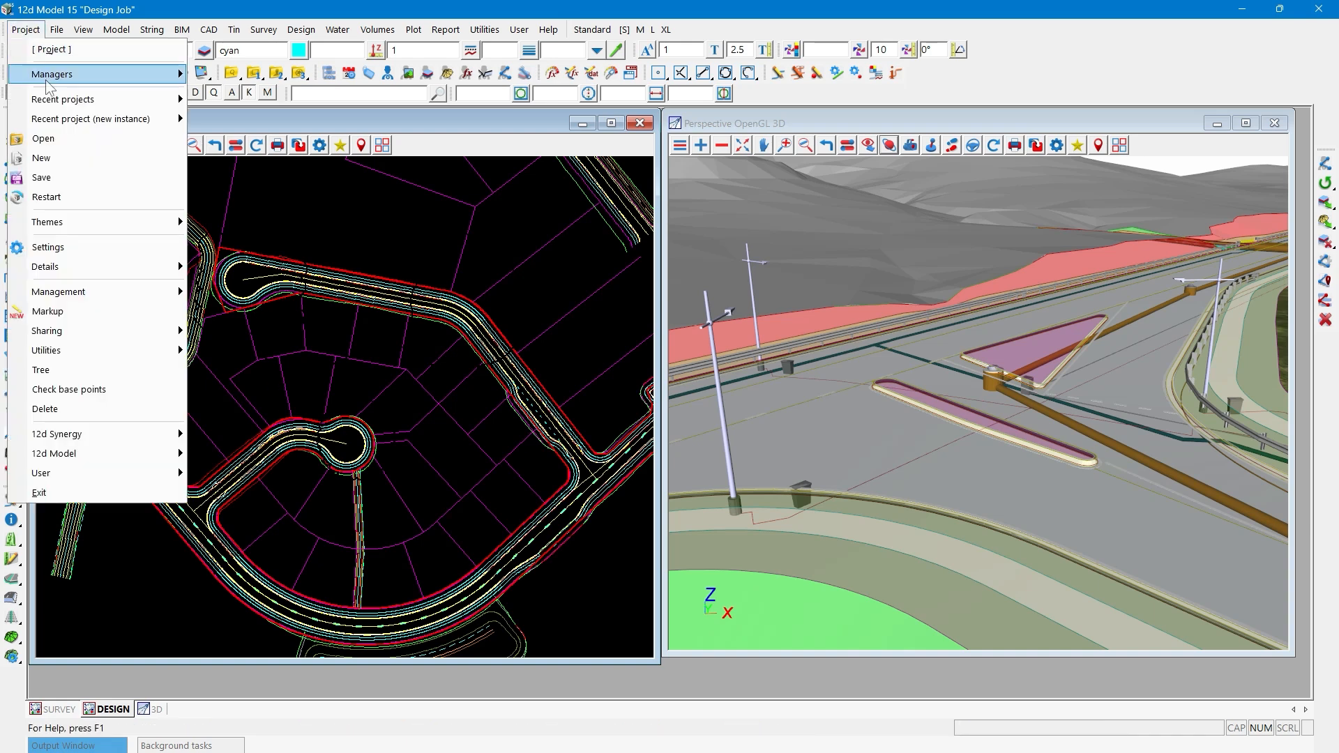
left_click(64, 317)
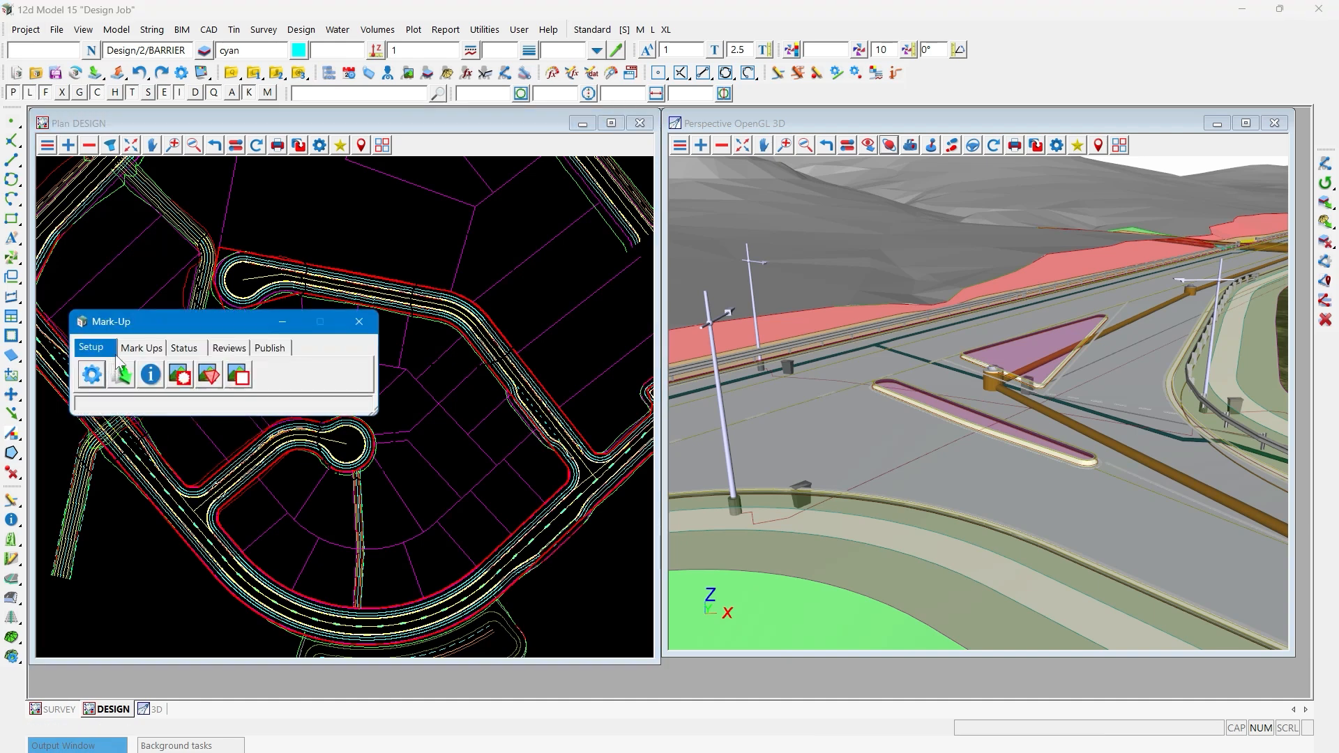
left_click_drag(146, 328, 743, 176)
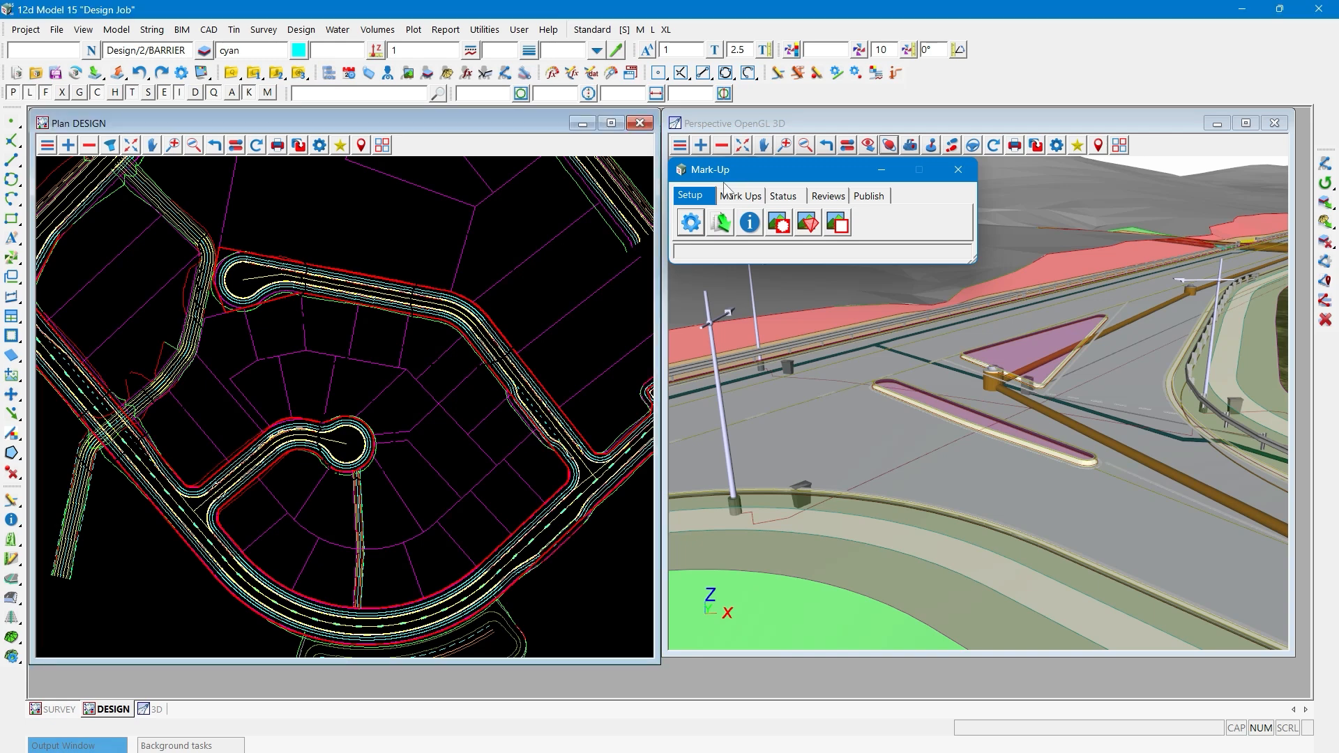
- In the mark-up settings, set the Z value for mark-up strings to 40
left_click(693, 223)
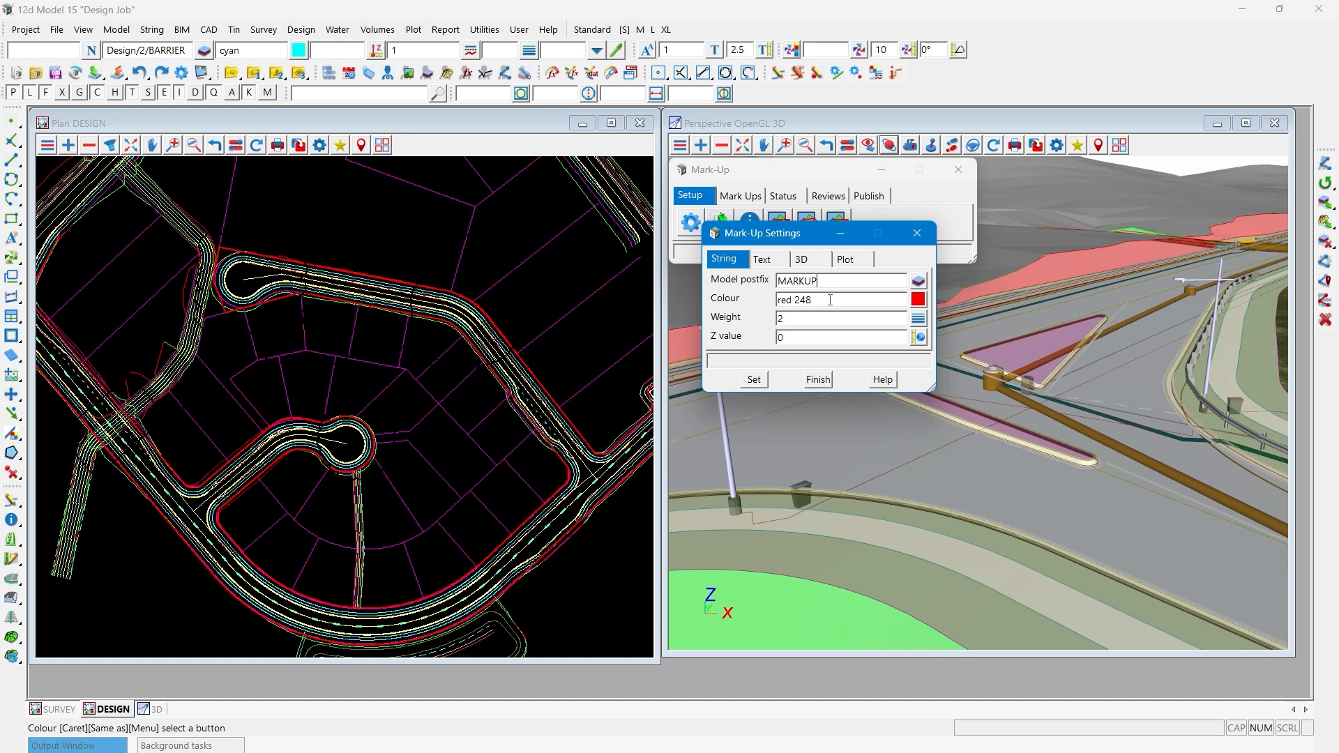
left_click(796, 339)
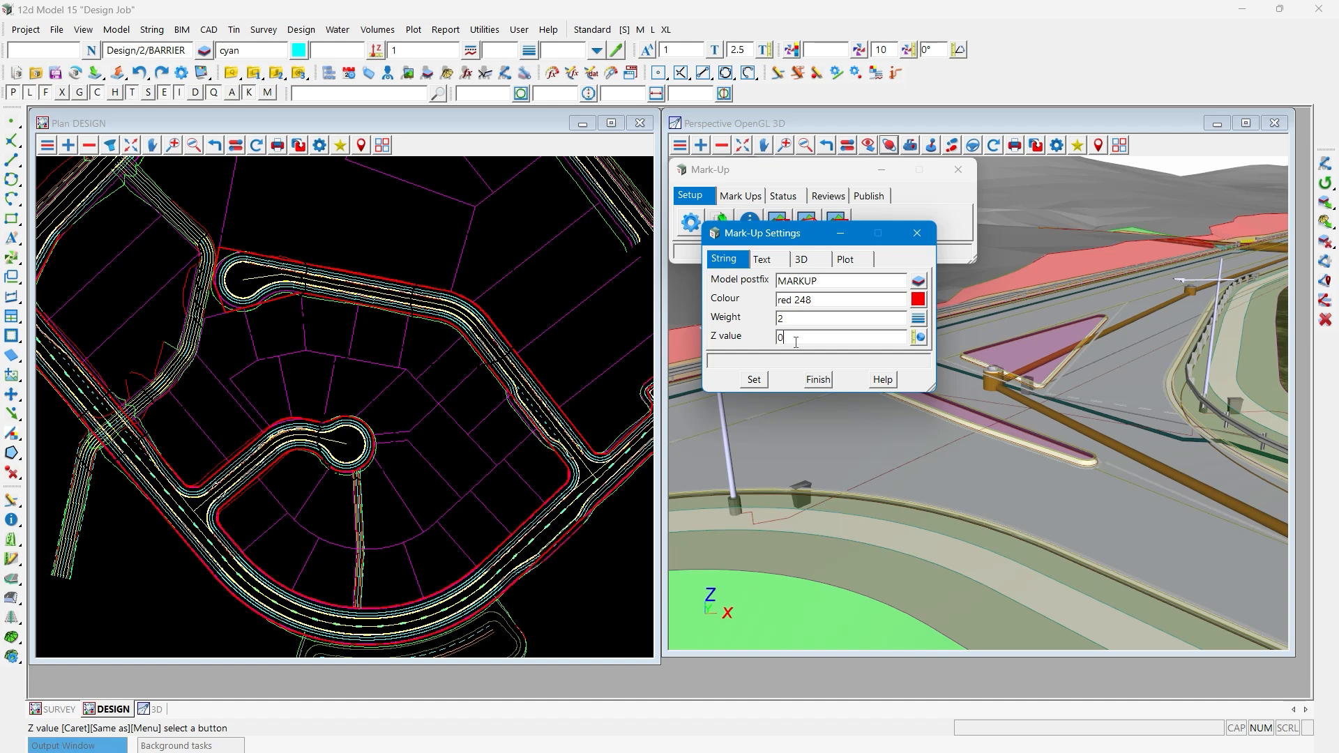
double_click(795, 342)
type("40")
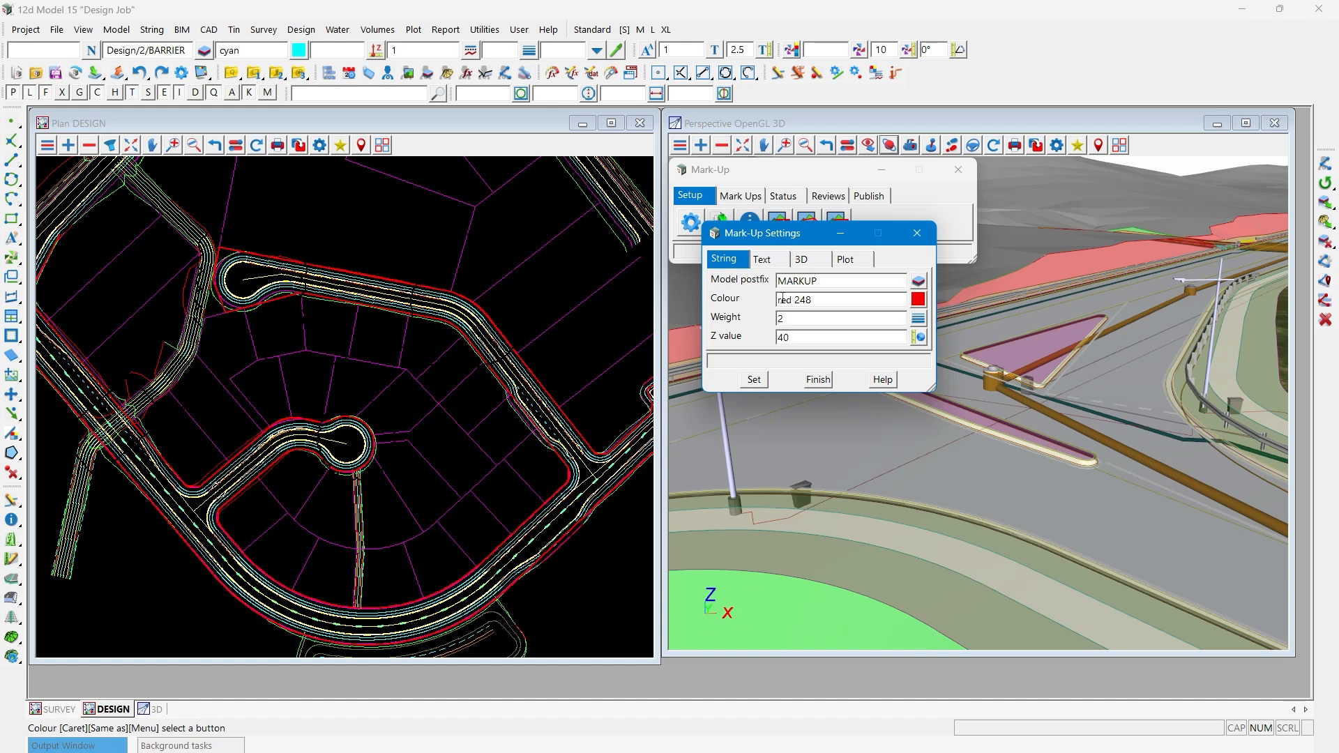
- Configure mark-up text with the Text 2.5mm textstyle, paper units, a text size of 3 and a text offset of 1
left_click(768, 261)
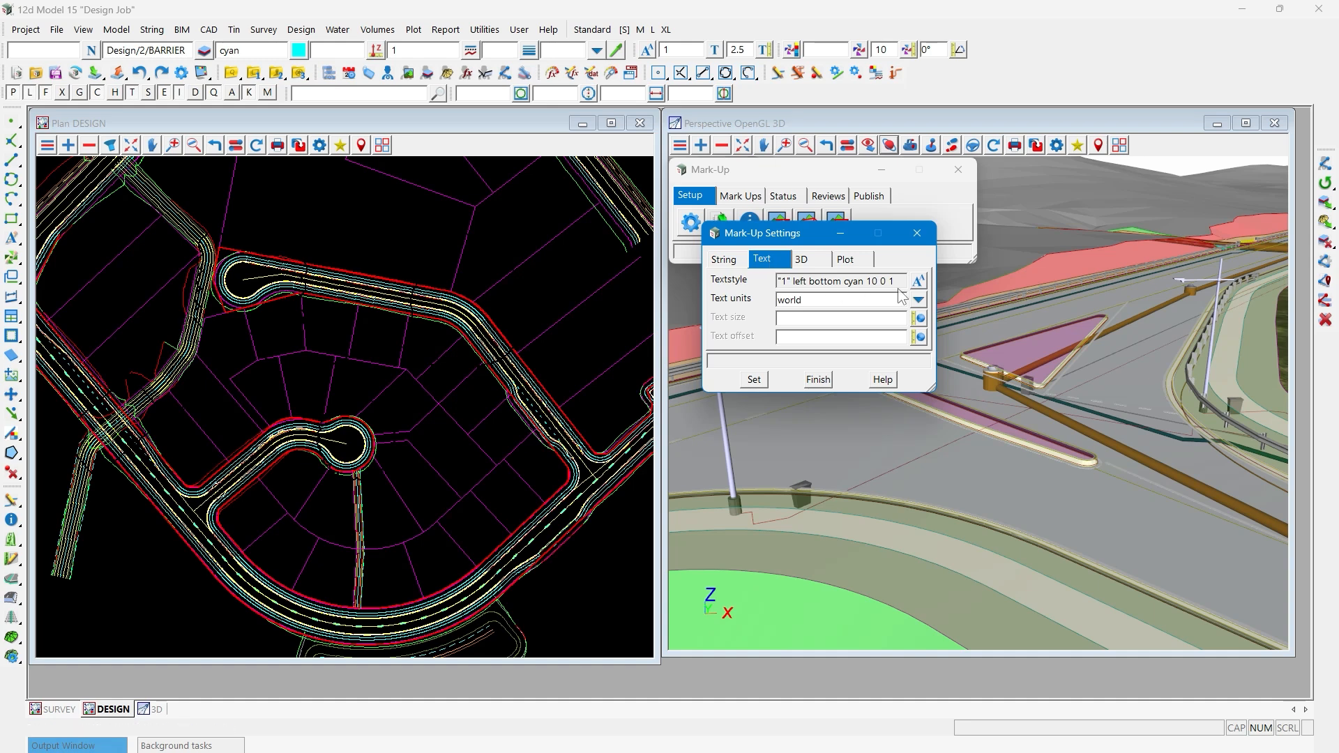
left_click(919, 280)
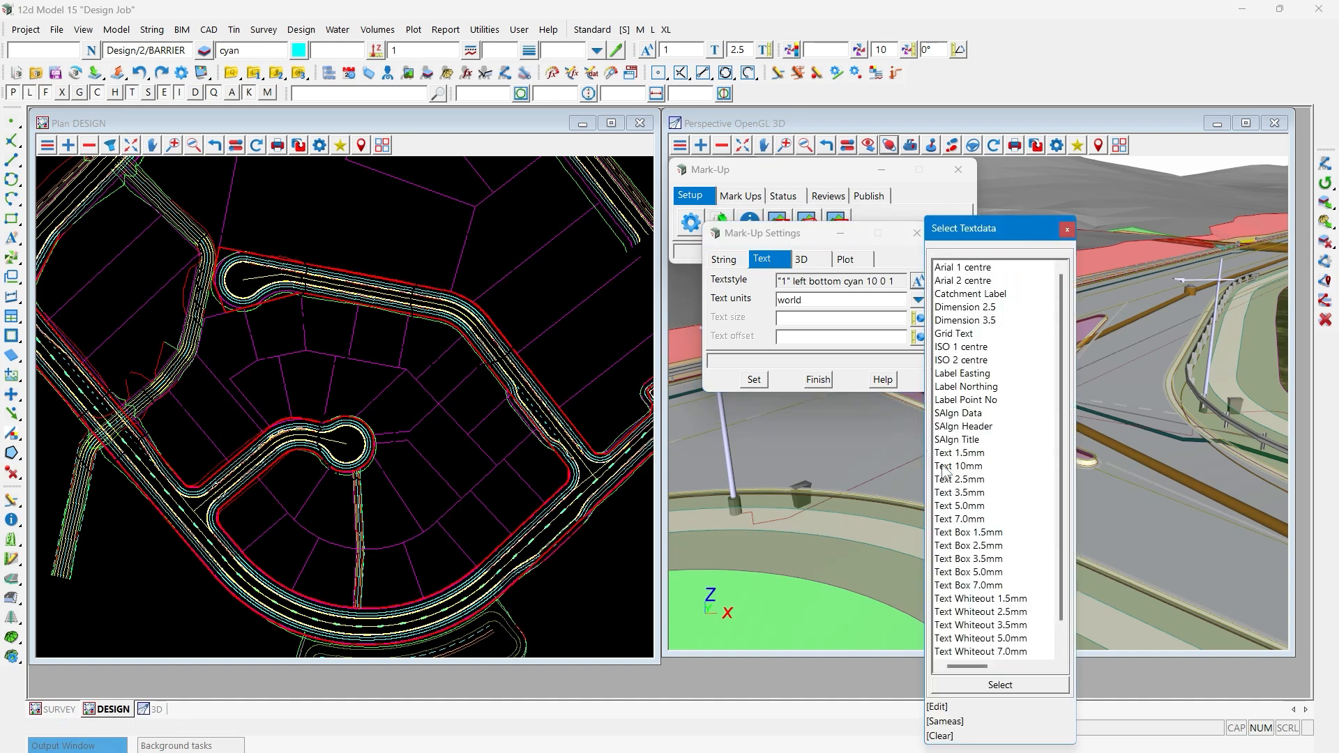
left_click(960, 481)
double_click(961, 481)
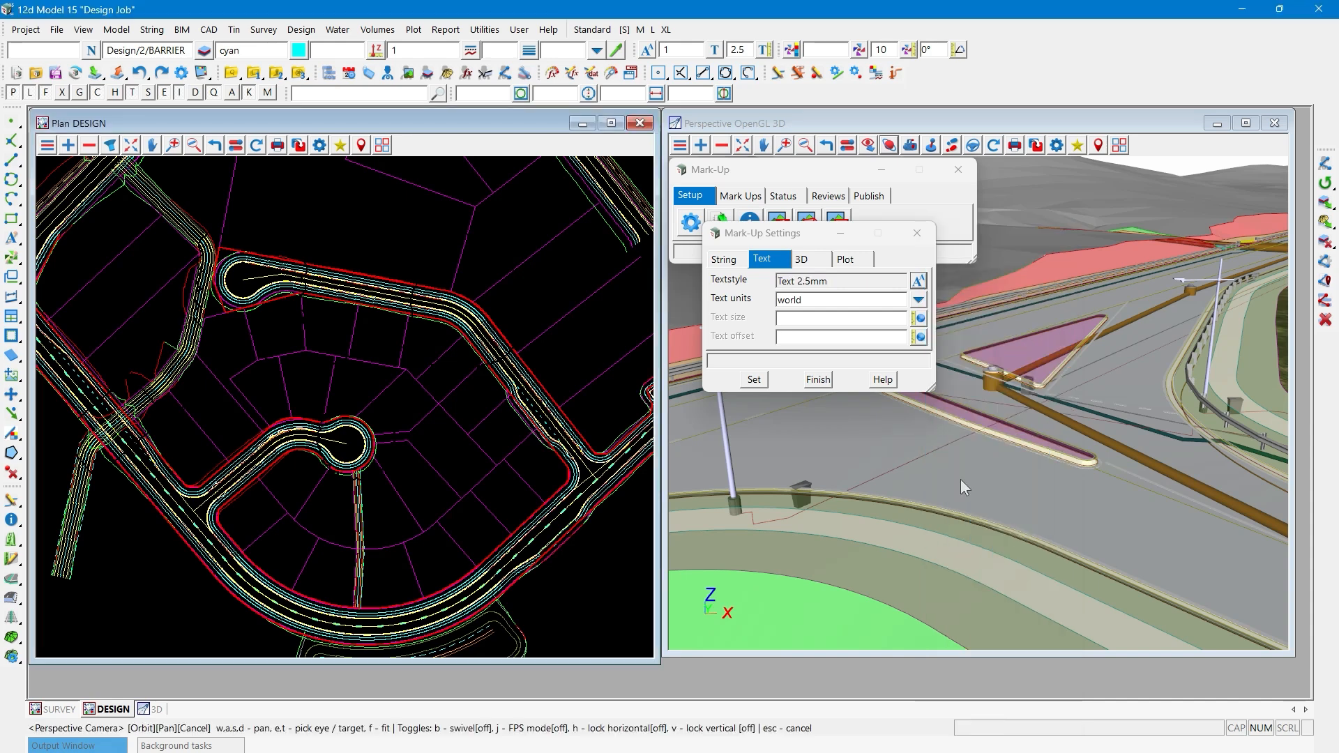
left_click(919, 300)
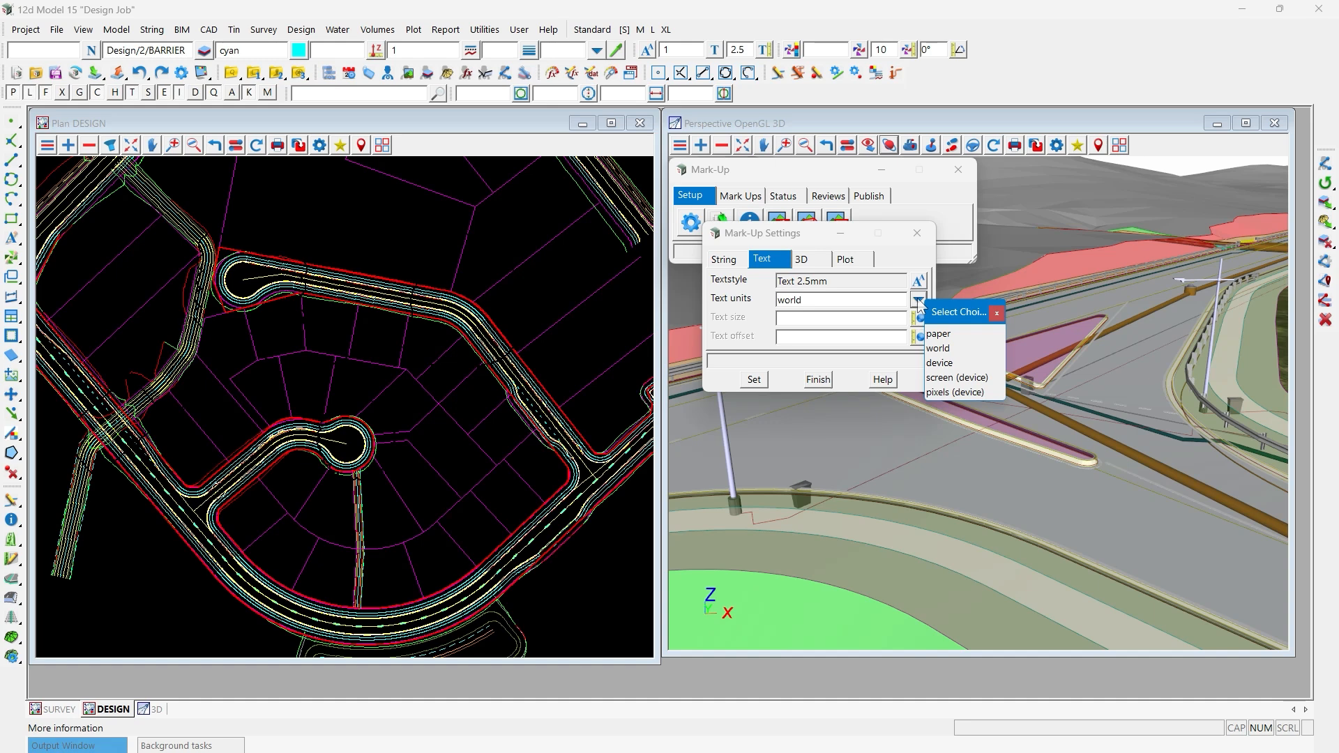
left_click(934, 338)
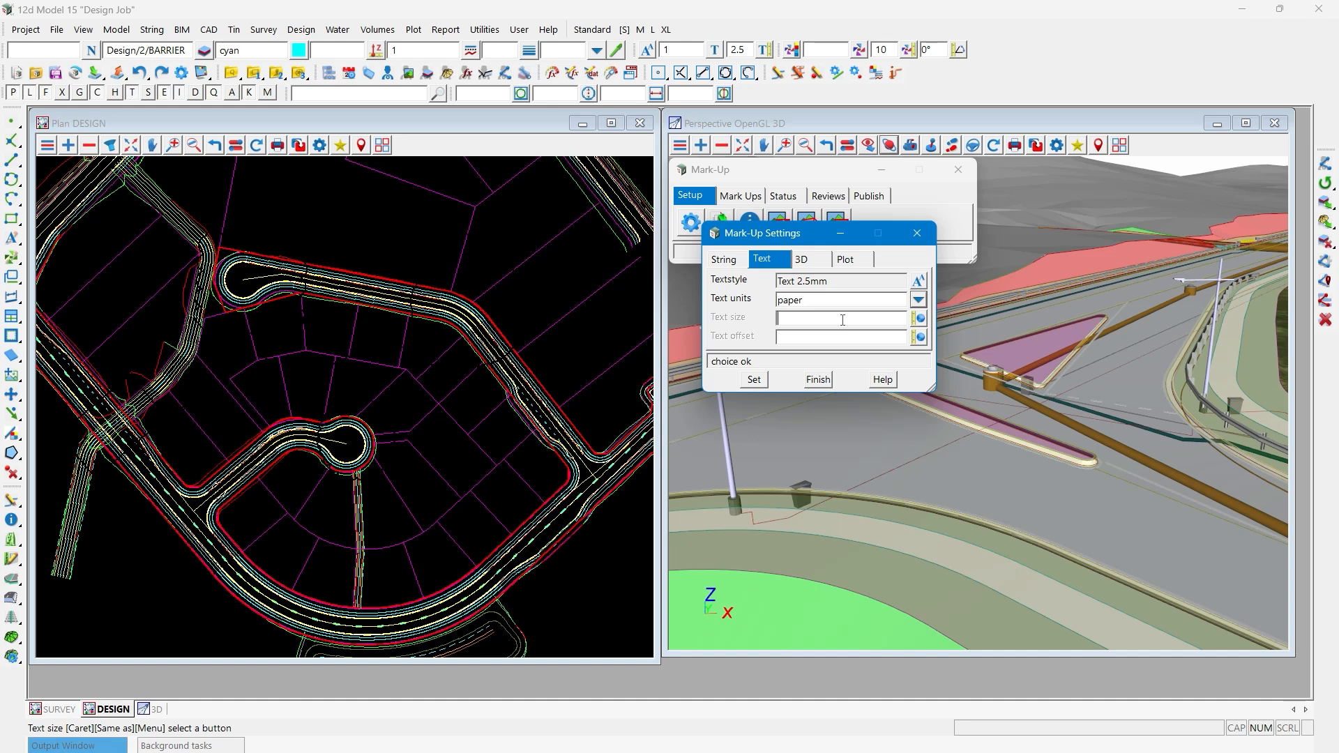
type("3")
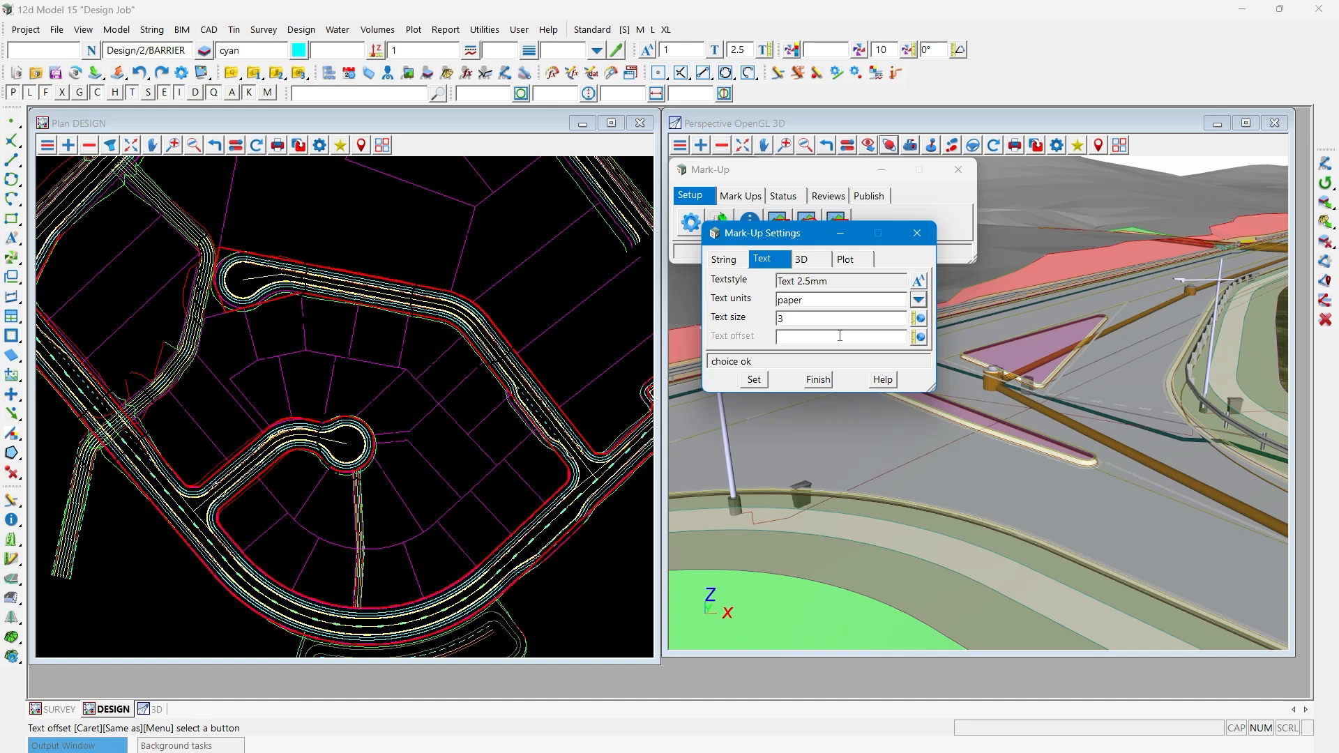
type("1")
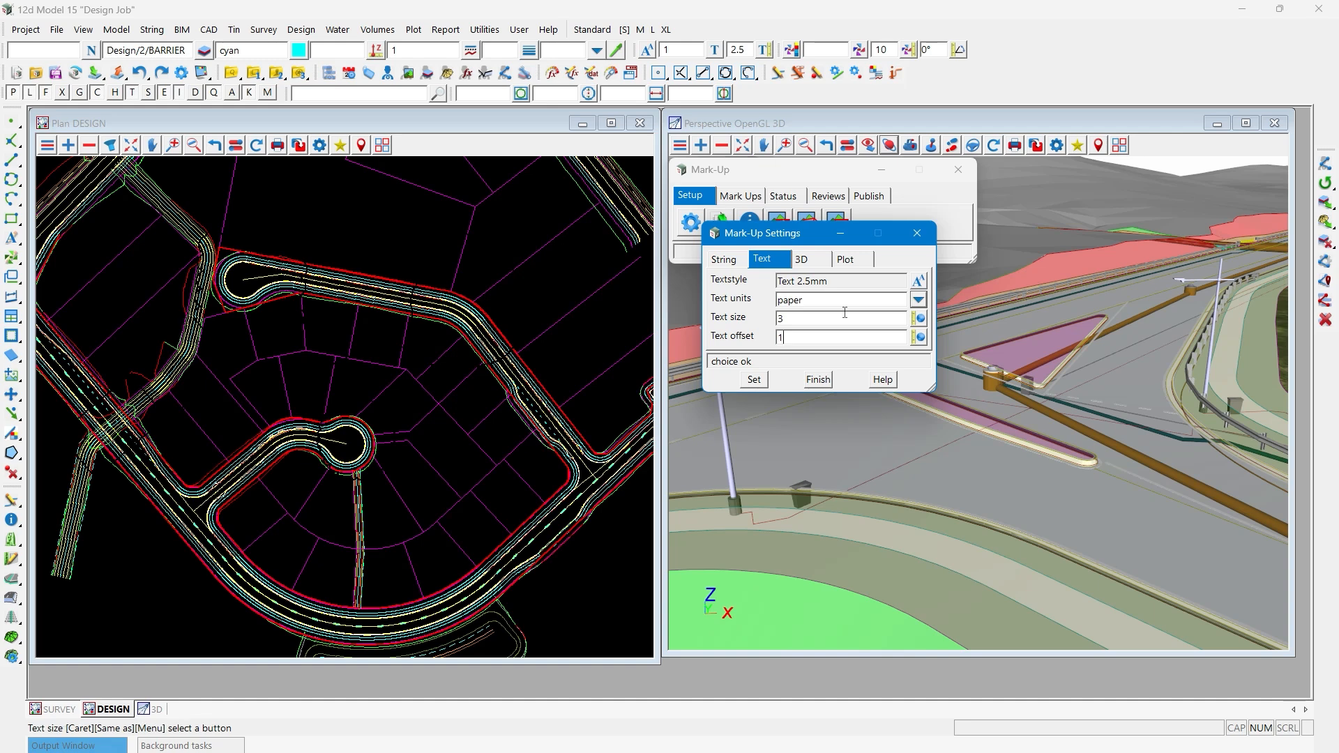
- Set the mark-up 3D to 2D width to 2 and the 3D marker size to 1, and apply the settings
left_click(819, 266)
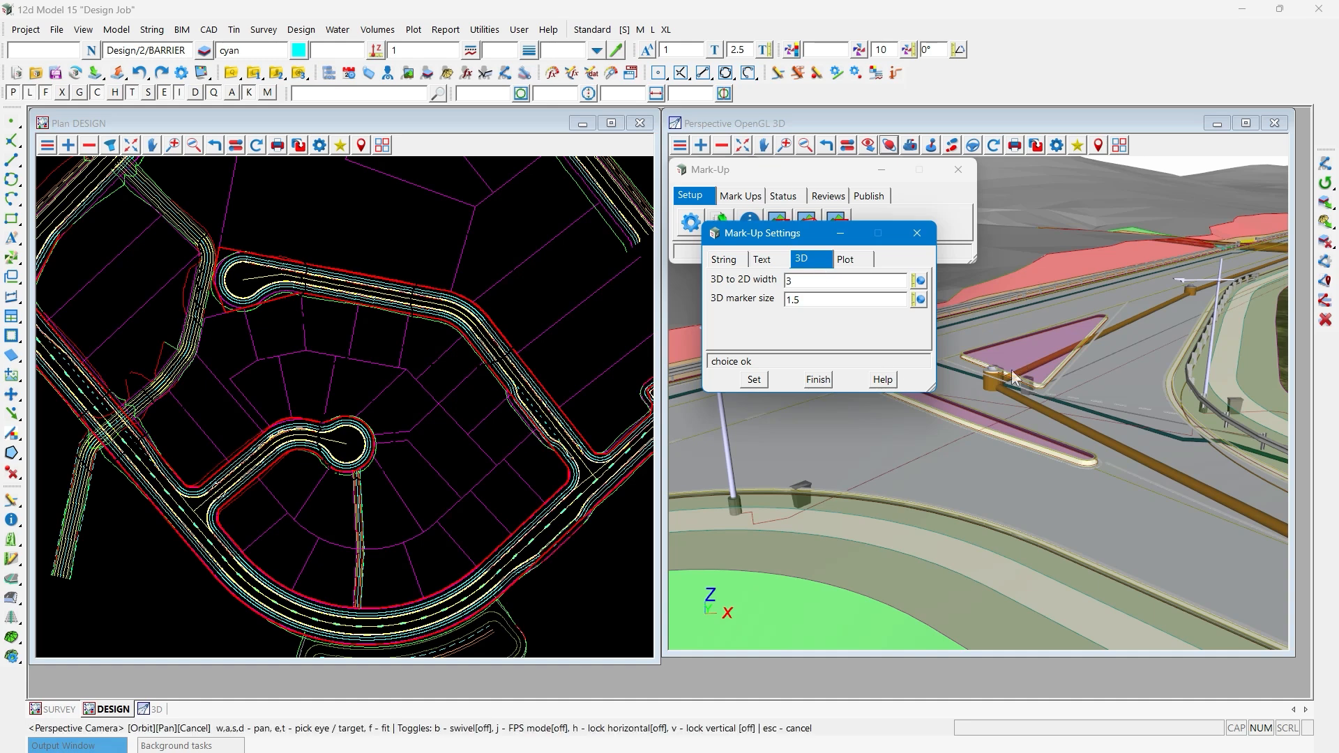
left_click_drag(799, 278, 744, 282)
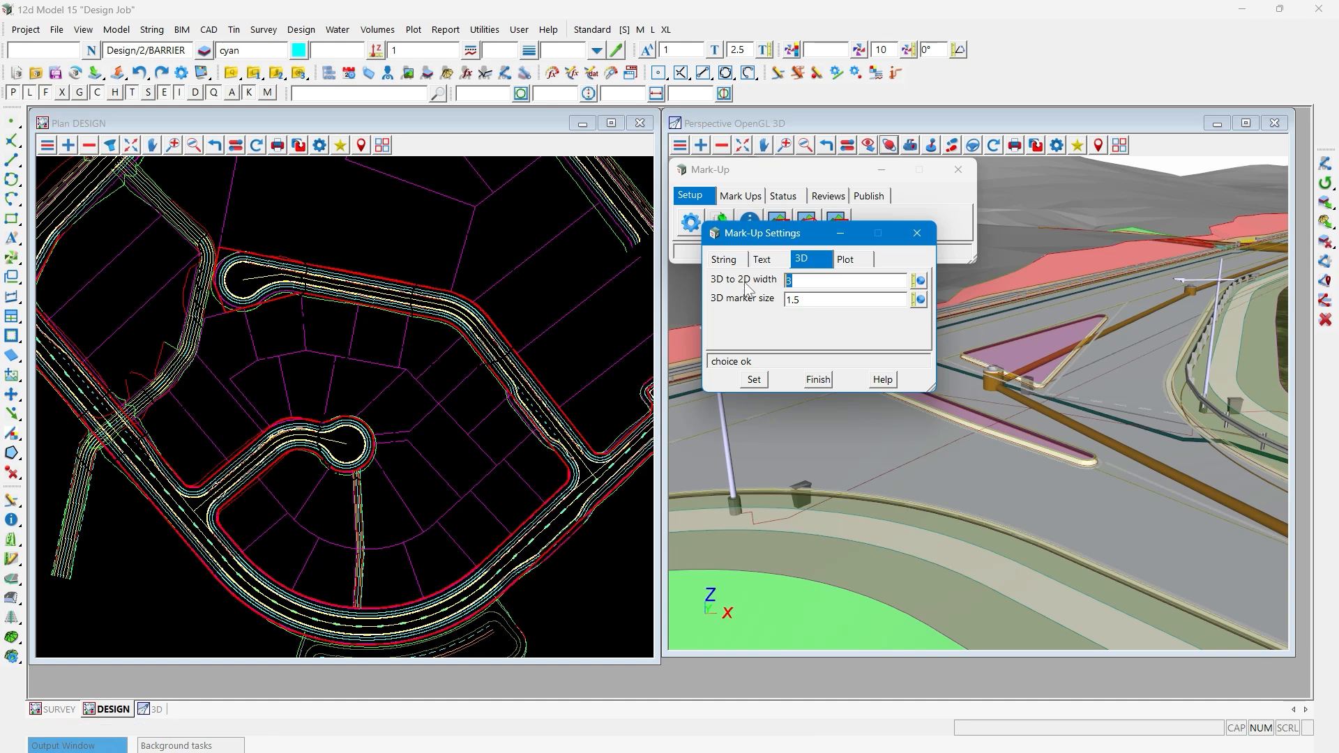
type("2")
double_click(803, 300)
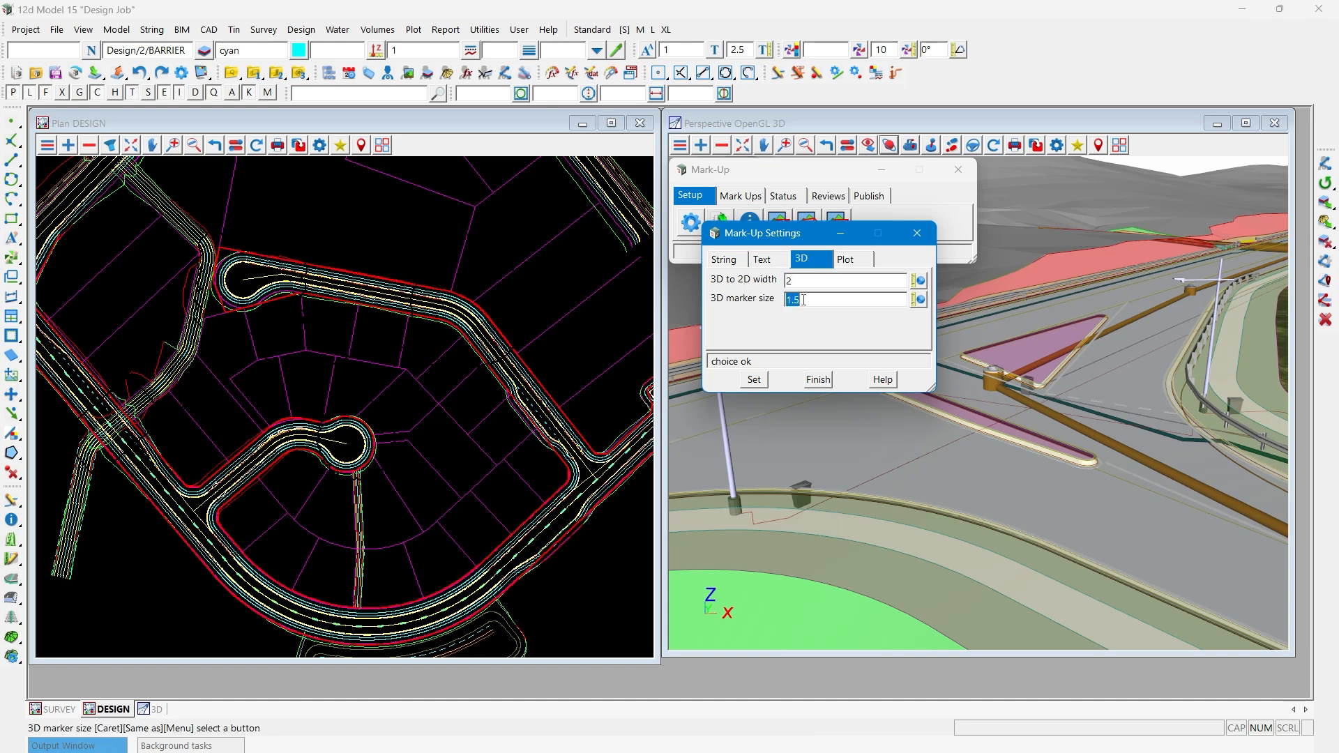
type("1")
left_click(848, 262)
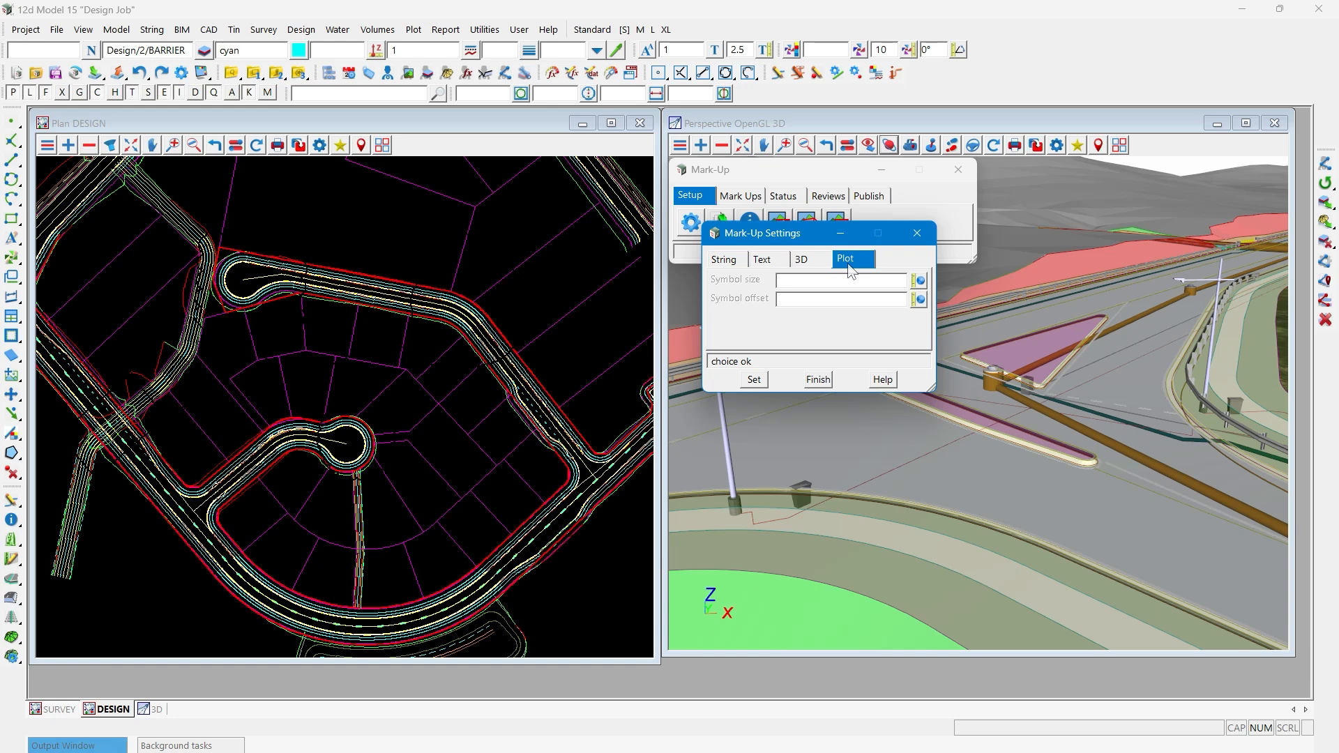
left_click(754, 380)
left_click(823, 380)
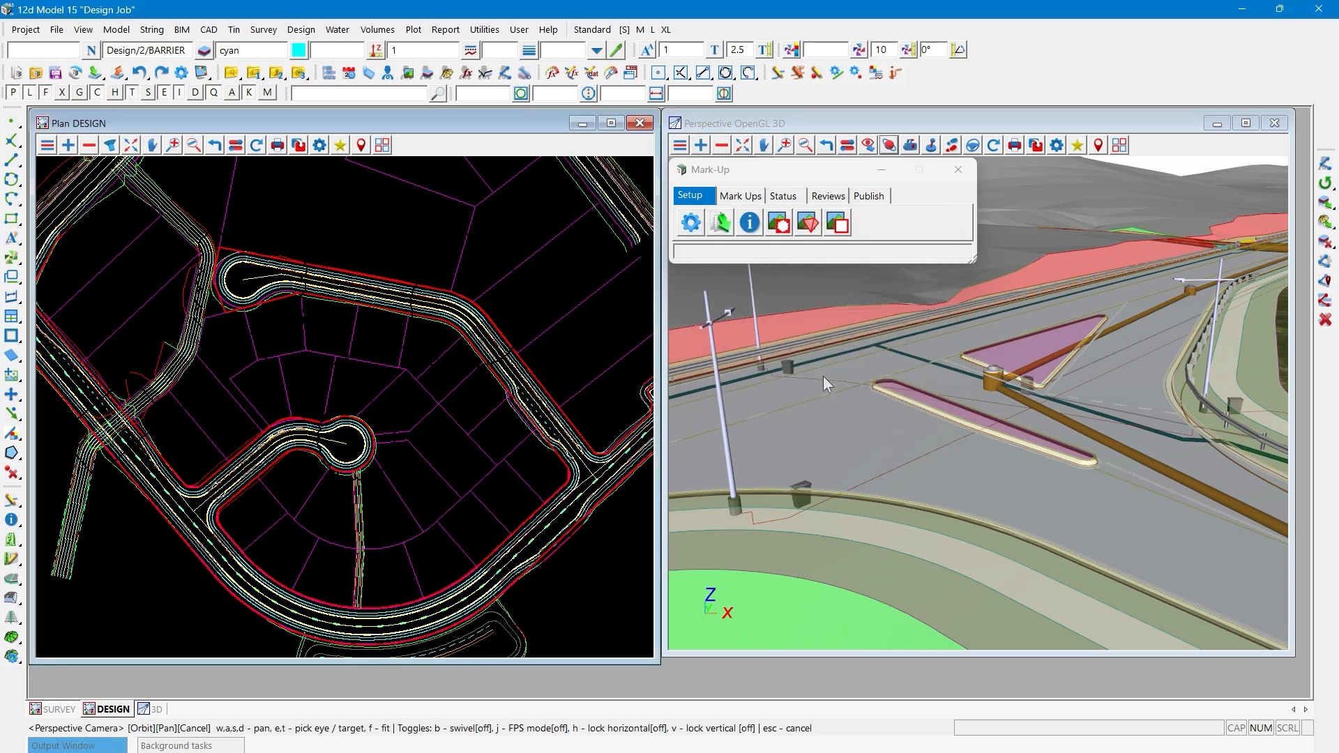
- Draw a rotated rectangle mark-up around the crossing of the two roads on the west side of the DESIGN plan
left_click(740, 198)
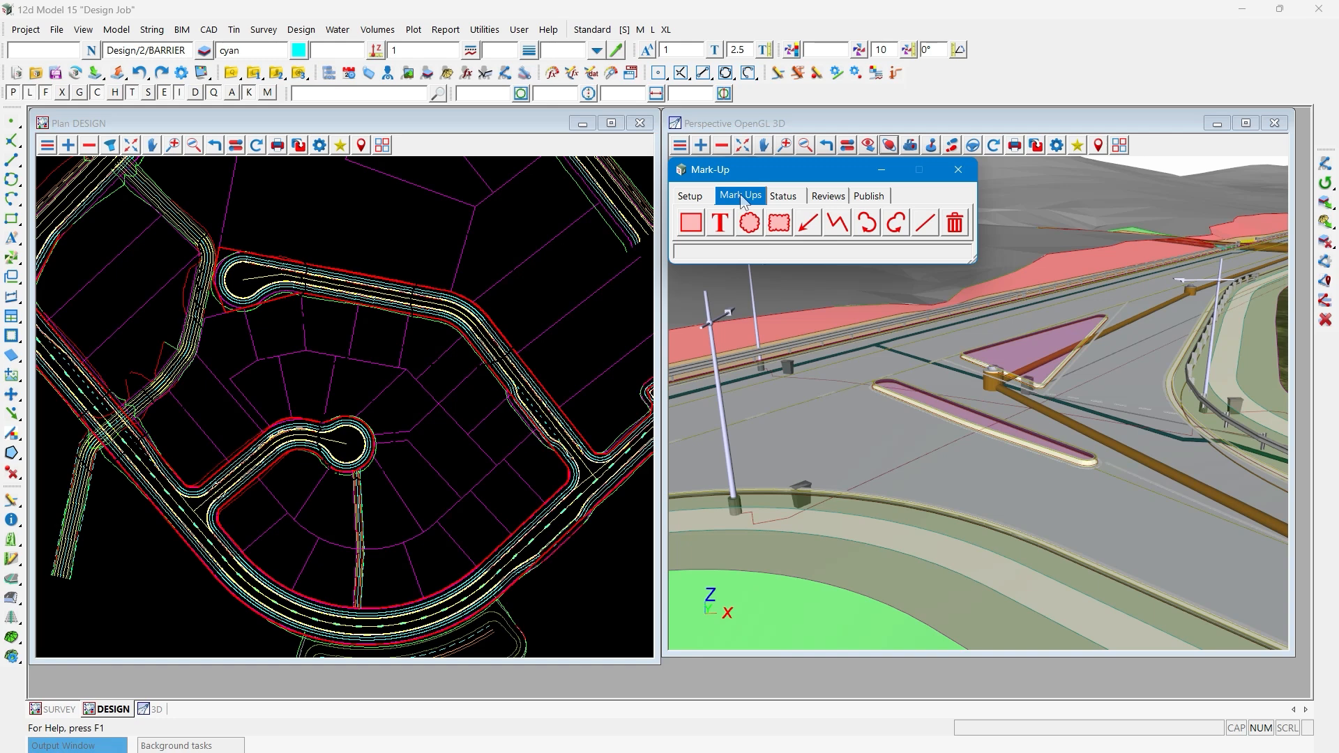
left_click(693, 228)
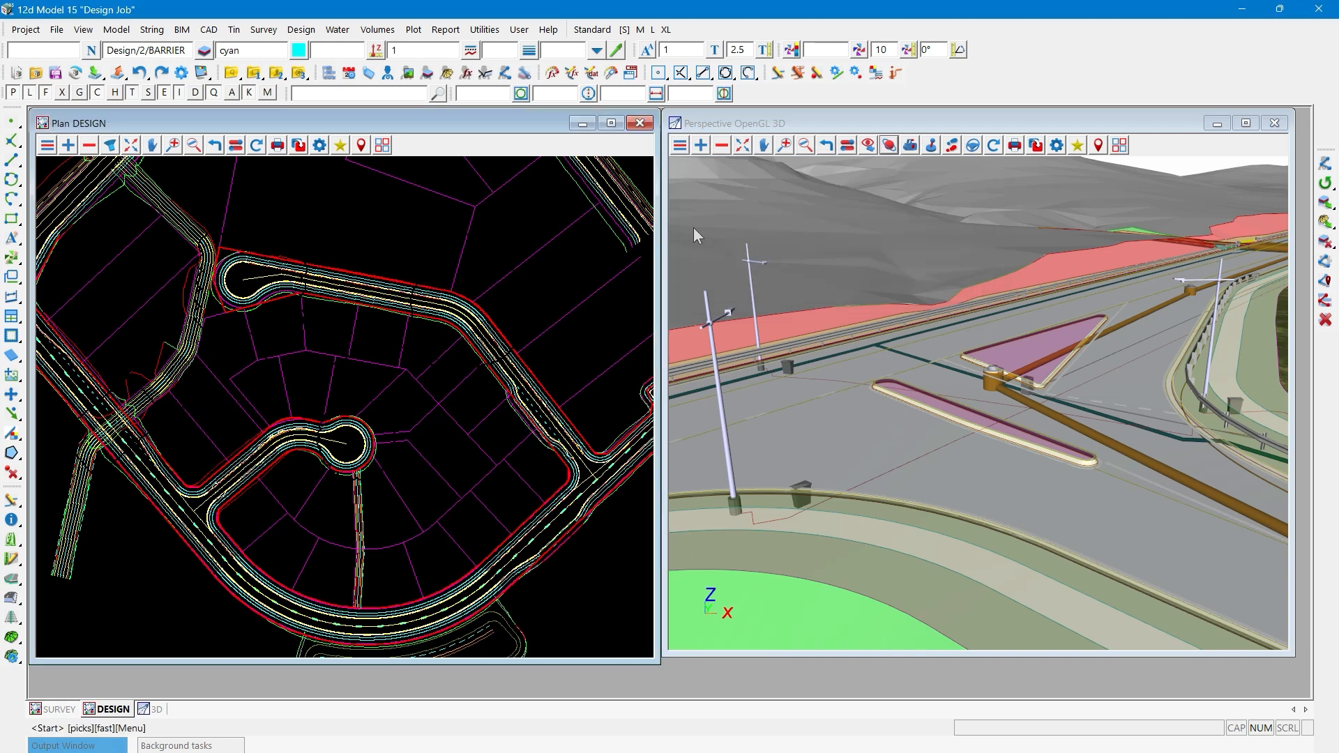
left_click(62, 431)
scroll(64, 427, "up", 1)
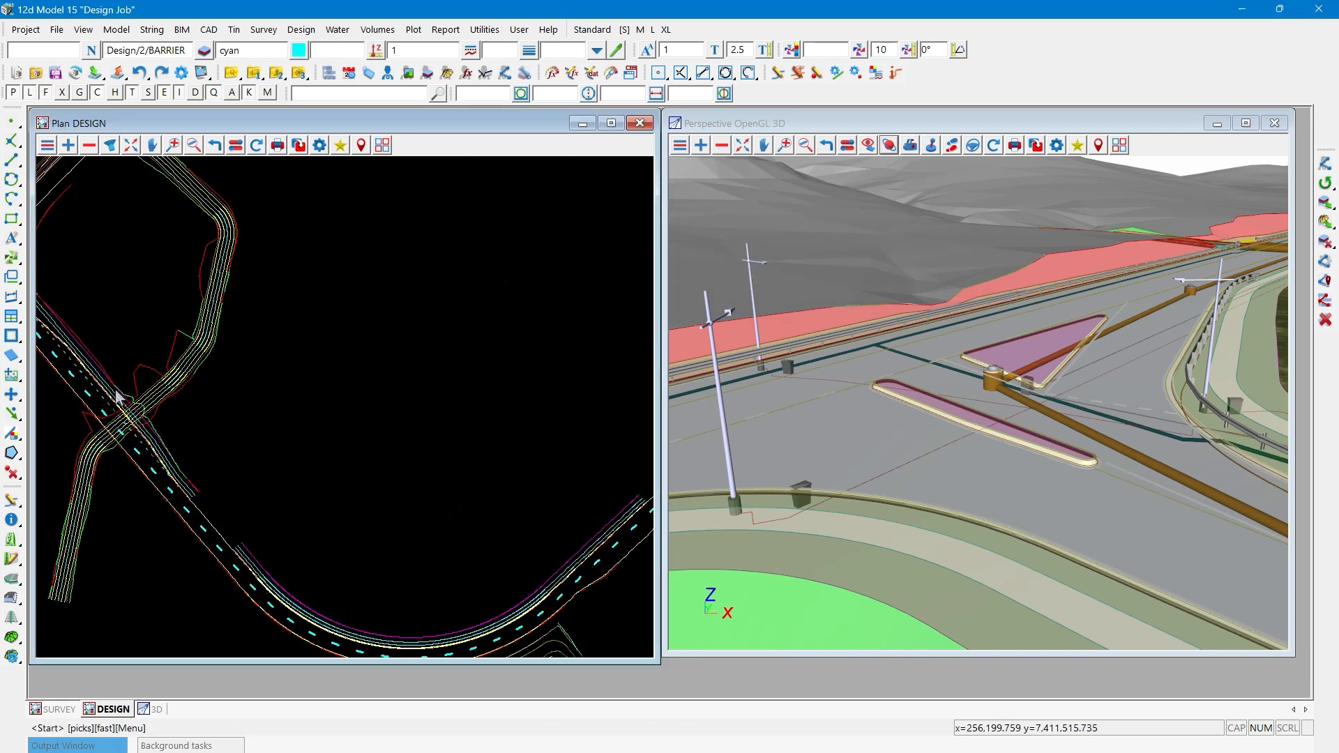
scroll(117, 396, "down", 1)
left_click(148, 363)
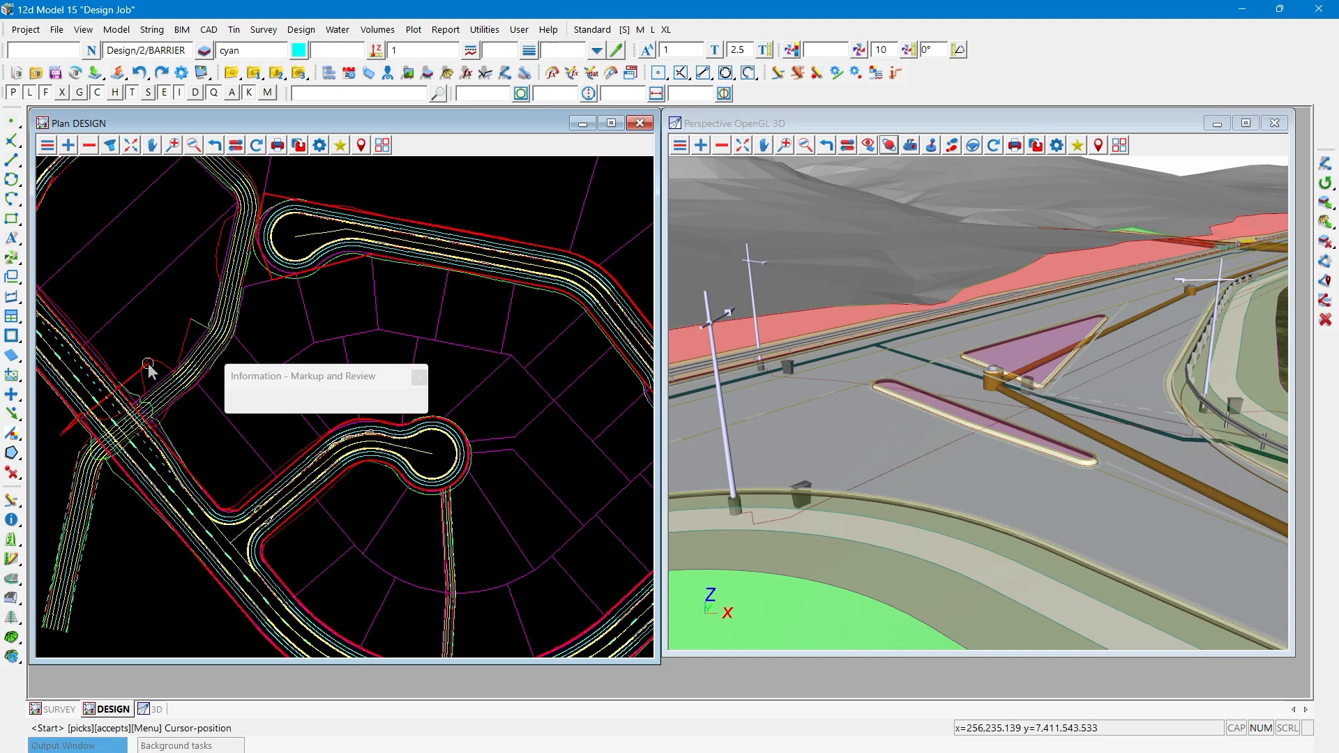
left_click(189, 427)
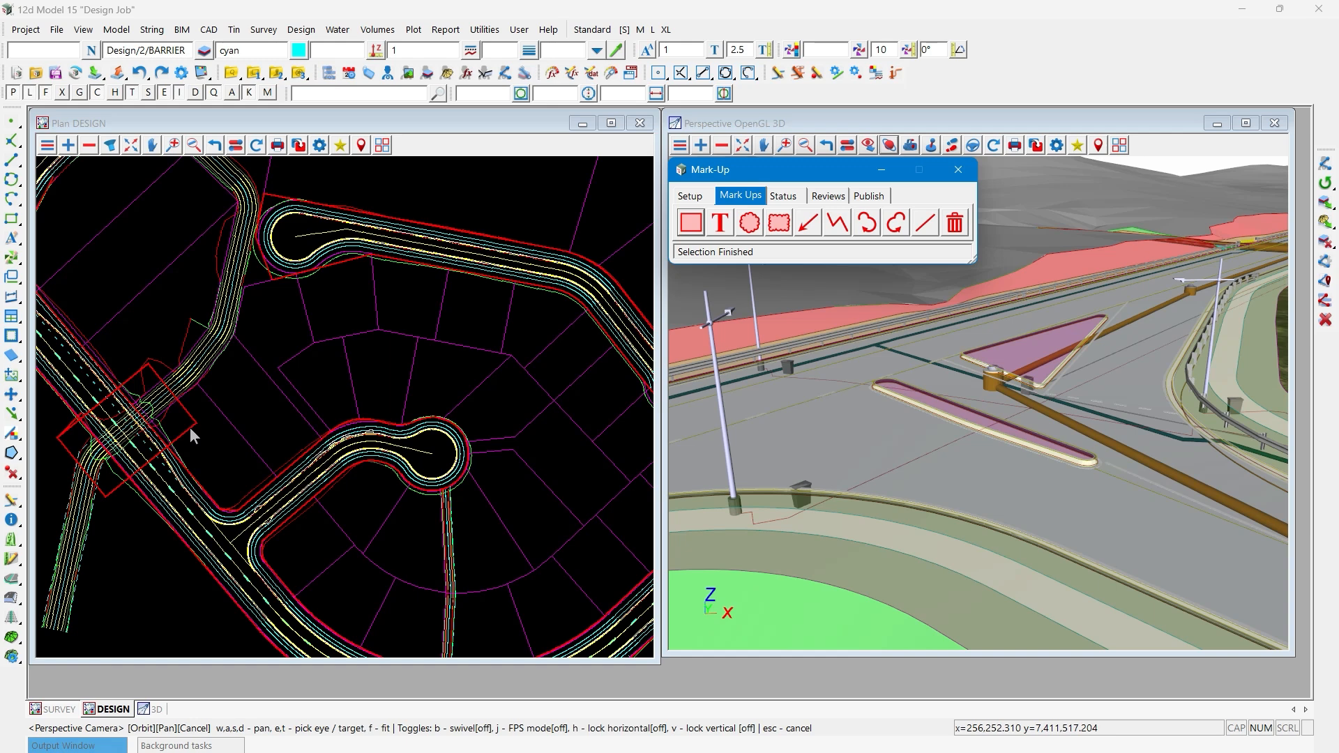
- Examine the dated Mark Ups folder in the DESIGN view's list of models, without removing any model
left_click(86, 148)
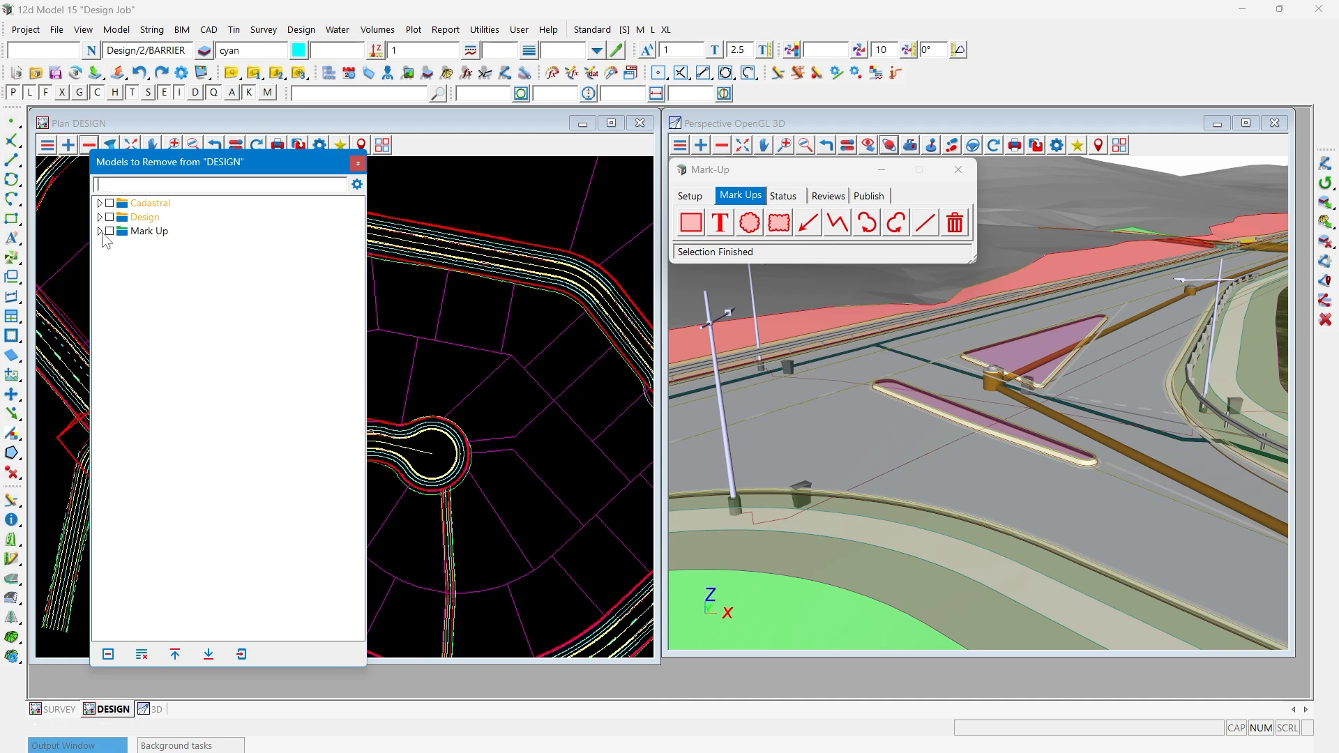
left_click(100, 231)
left_click(108, 245)
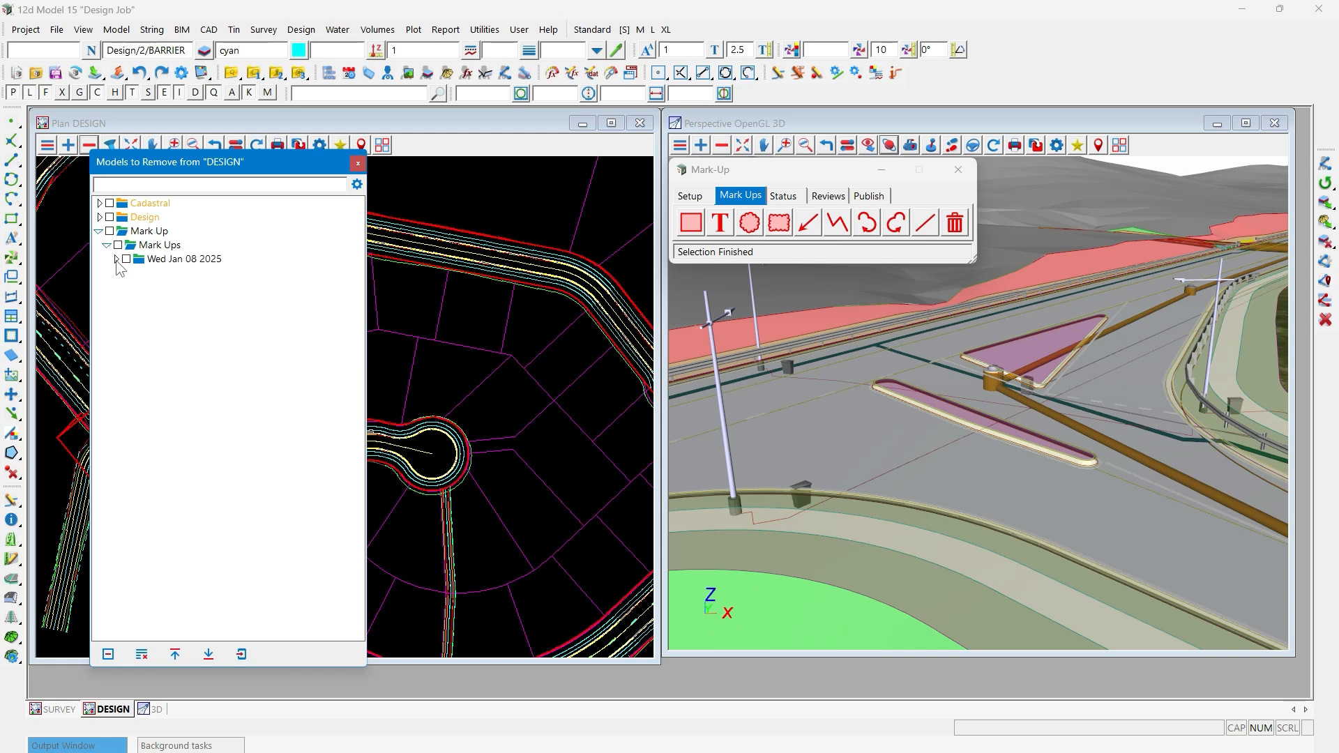
left_click(116, 260)
left_click(357, 163)
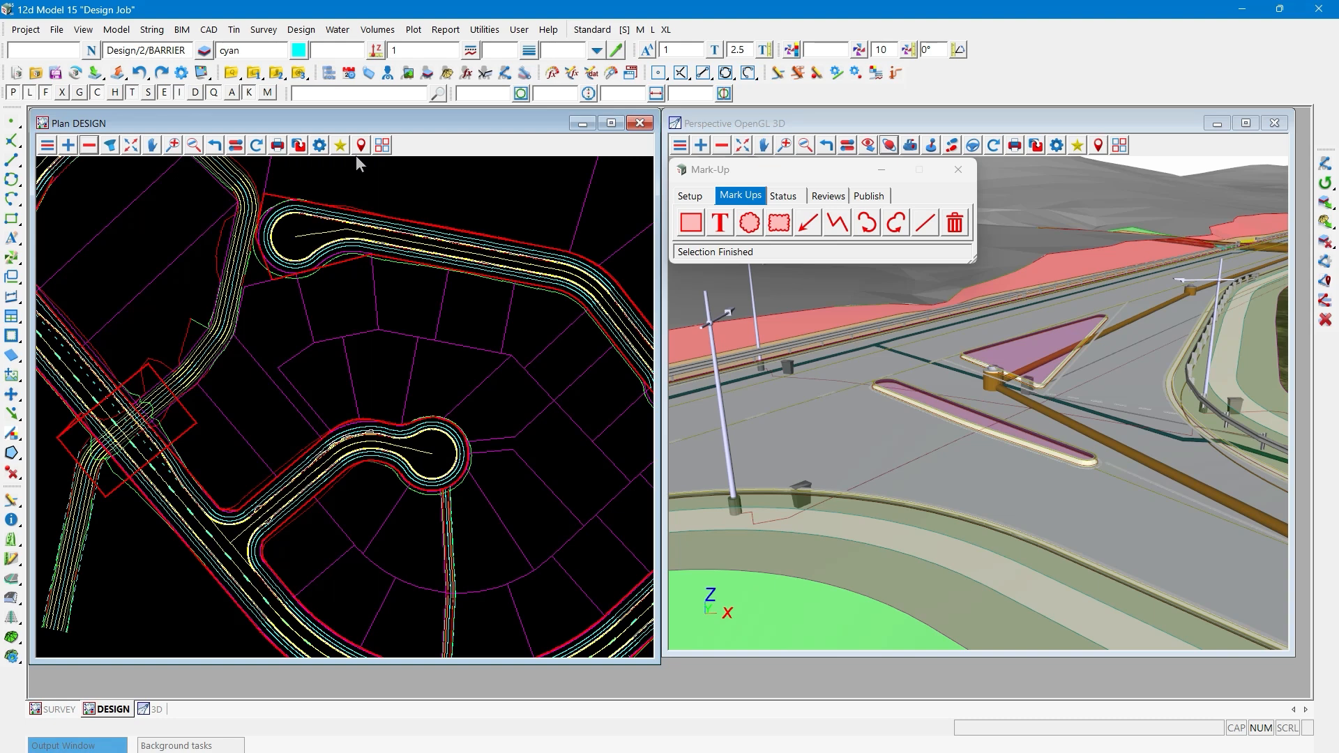
- Inquire on the rectangle mark-up with the Markup and Review style to read its model, status and assignment information
left_click(701, 196)
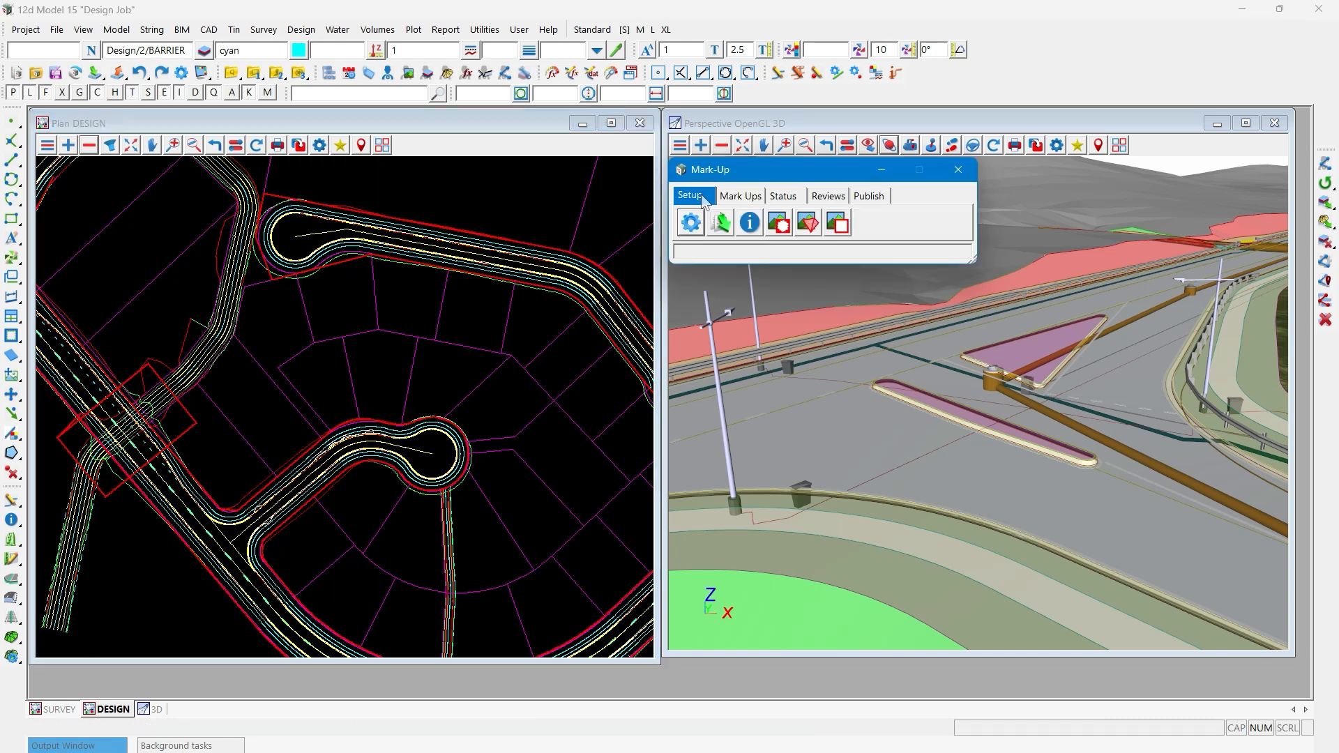
left_click(750, 230)
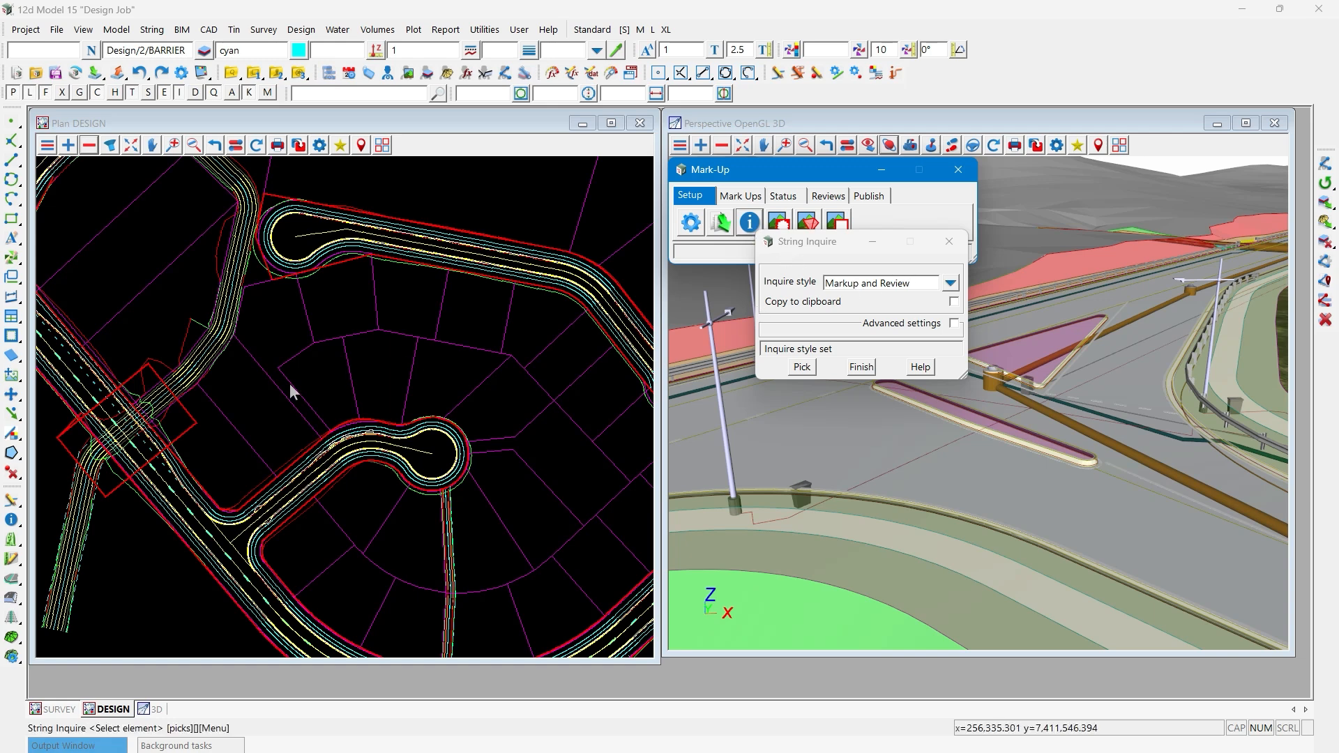
left_click(185, 412)
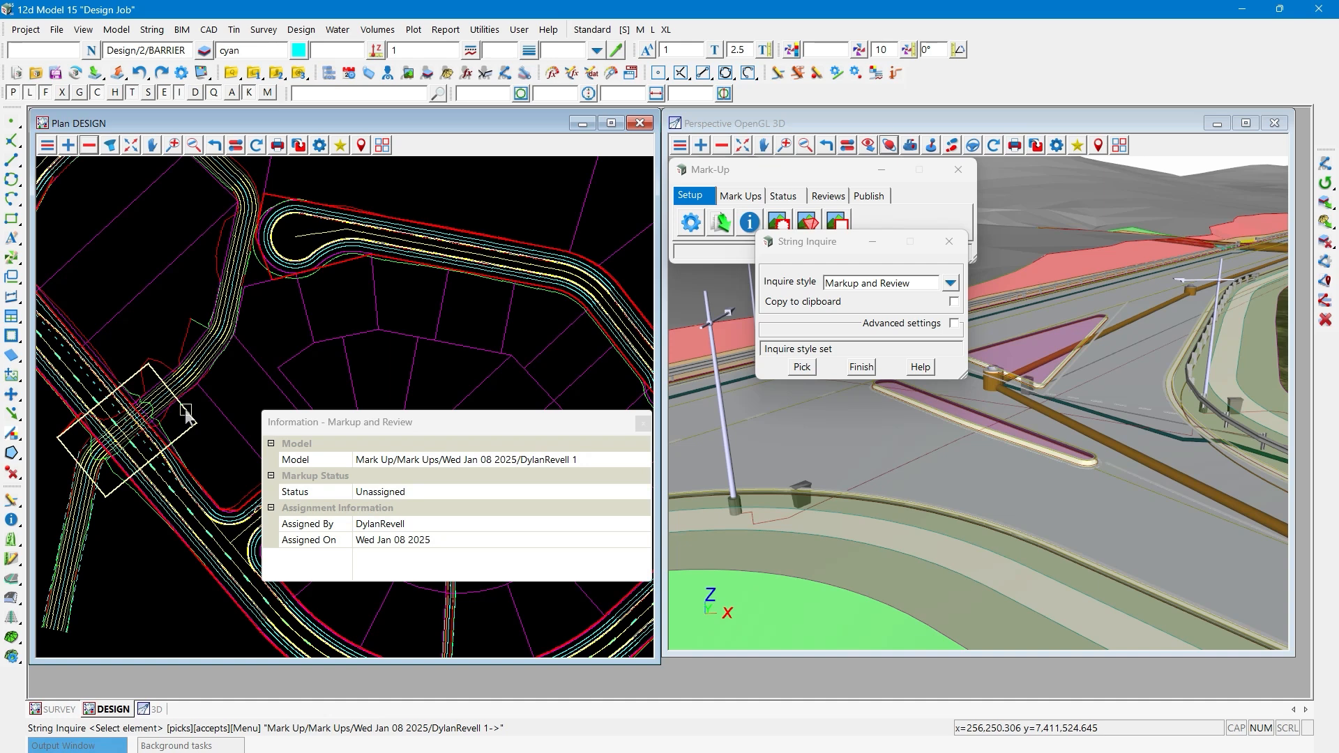
key("Escape")
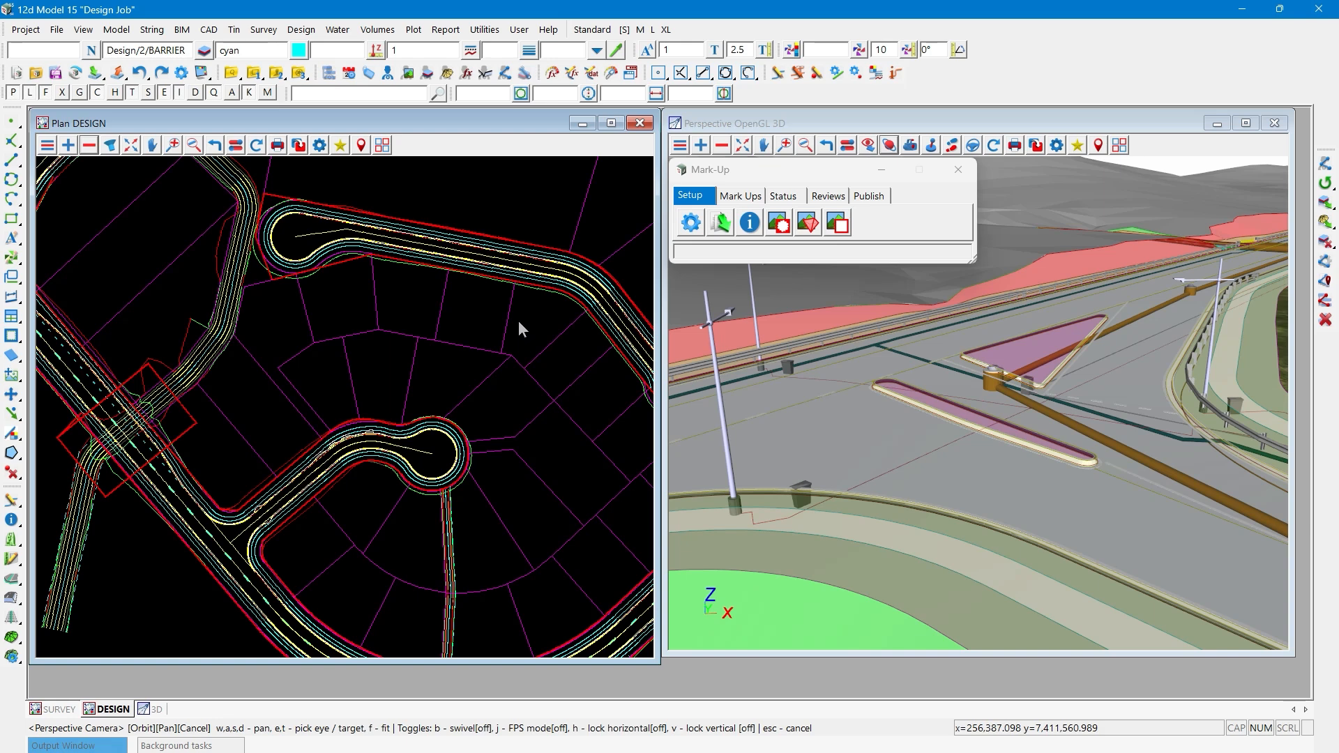
- Place the mark-up text "Check Clearance" just east of the rectangle around the road crossing
left_click(739, 196)
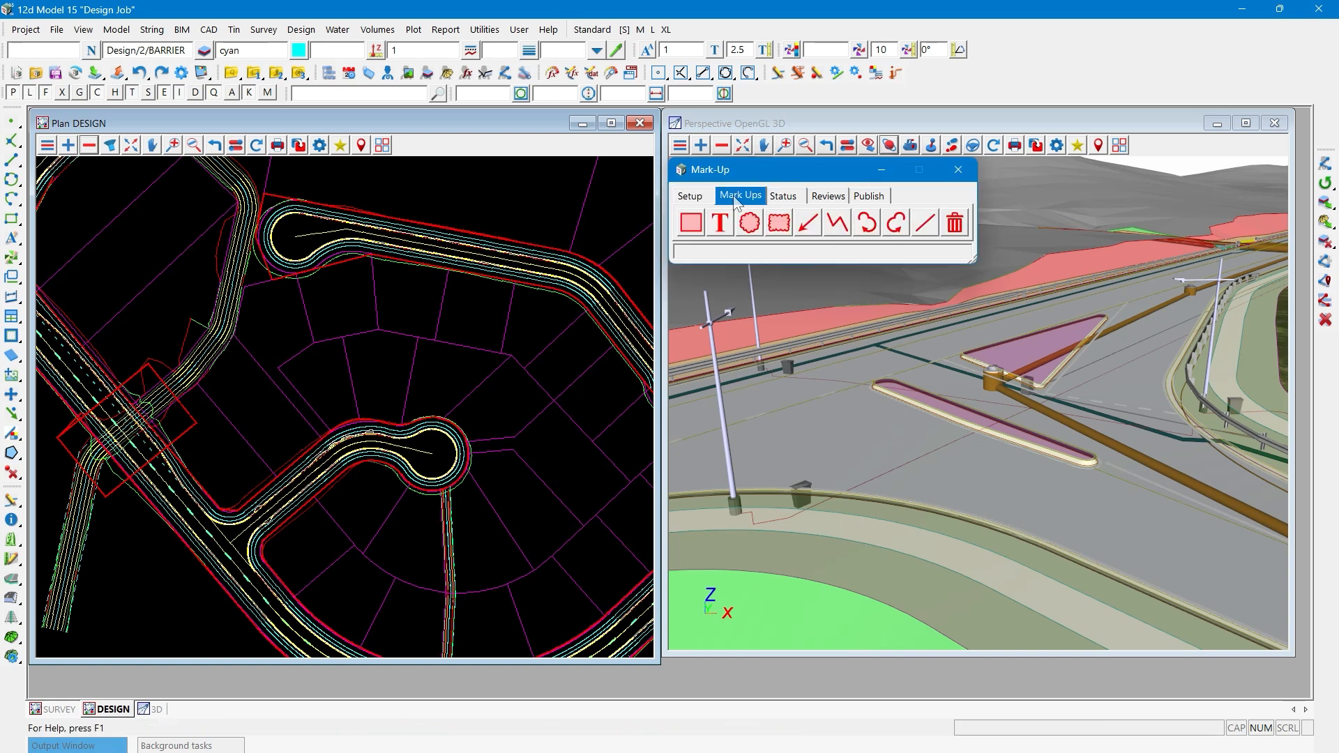
left_click(719, 223)
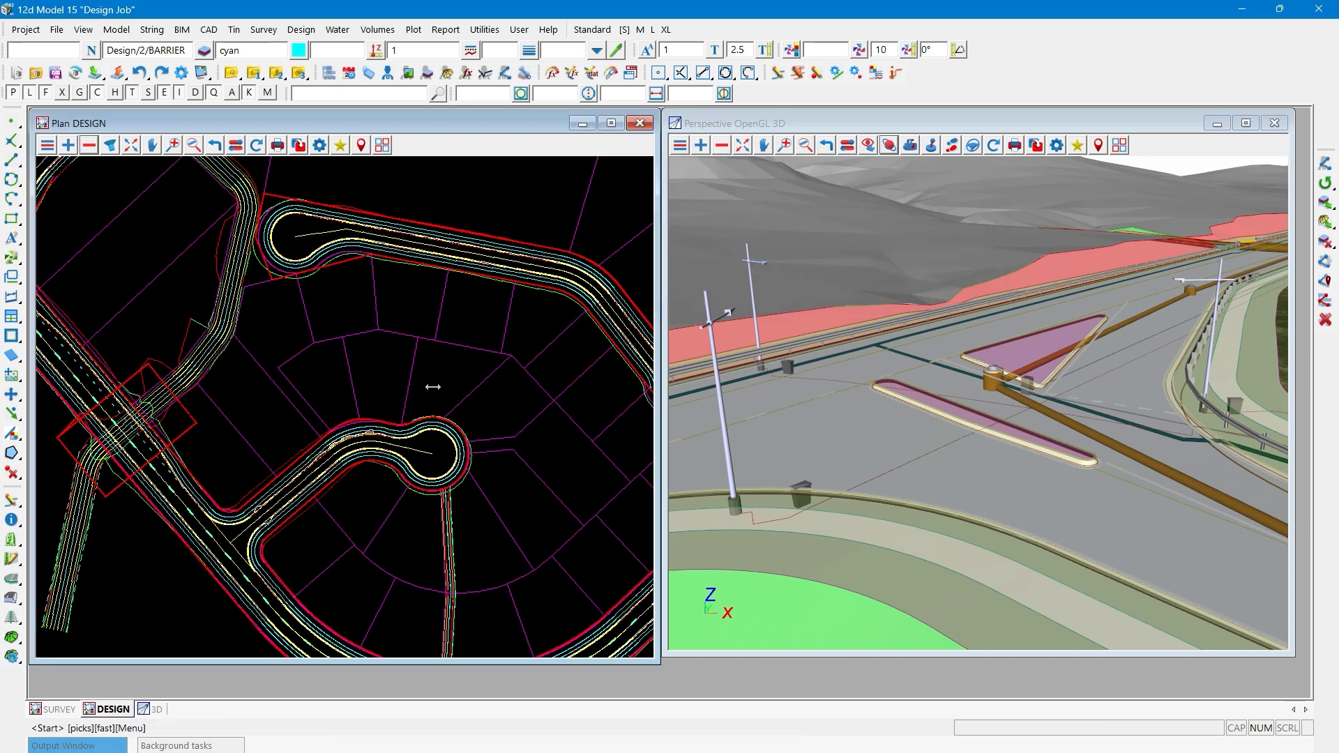
left_click(202, 416)
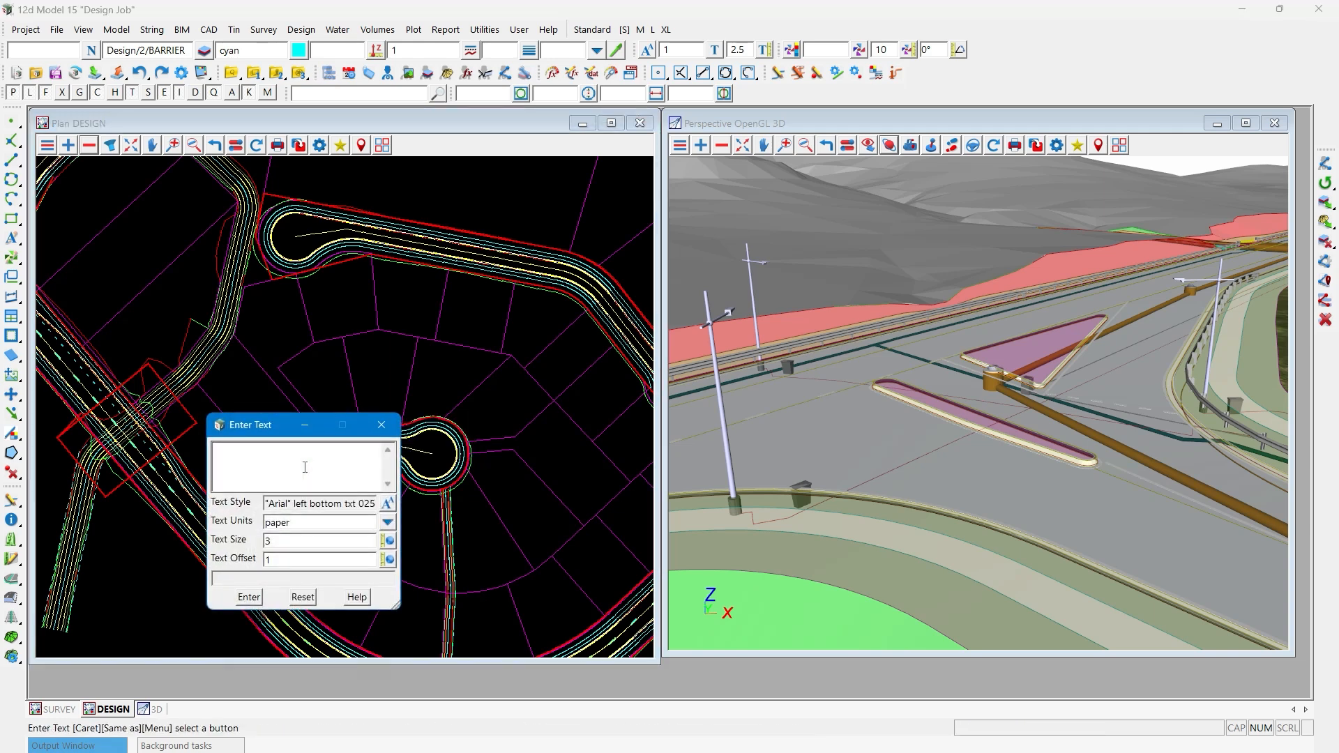
type("Check Clearance")
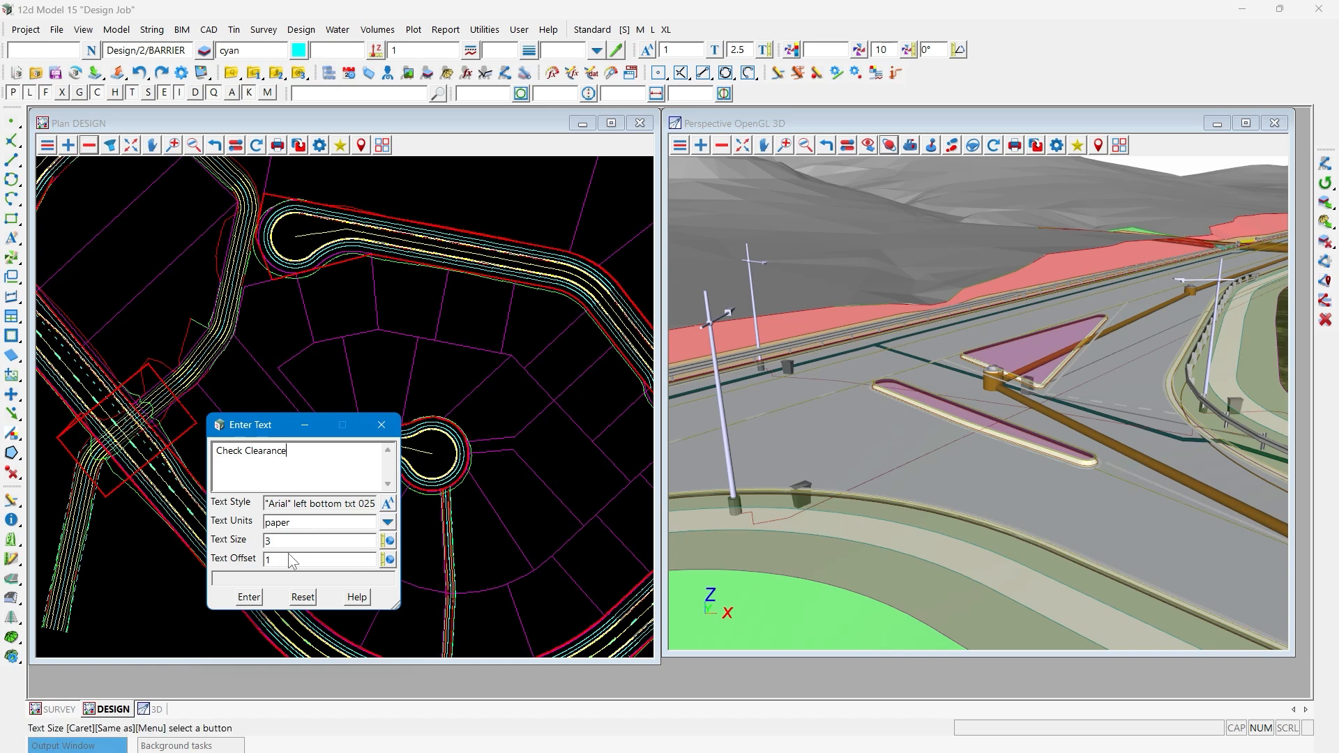
left_click(246, 599)
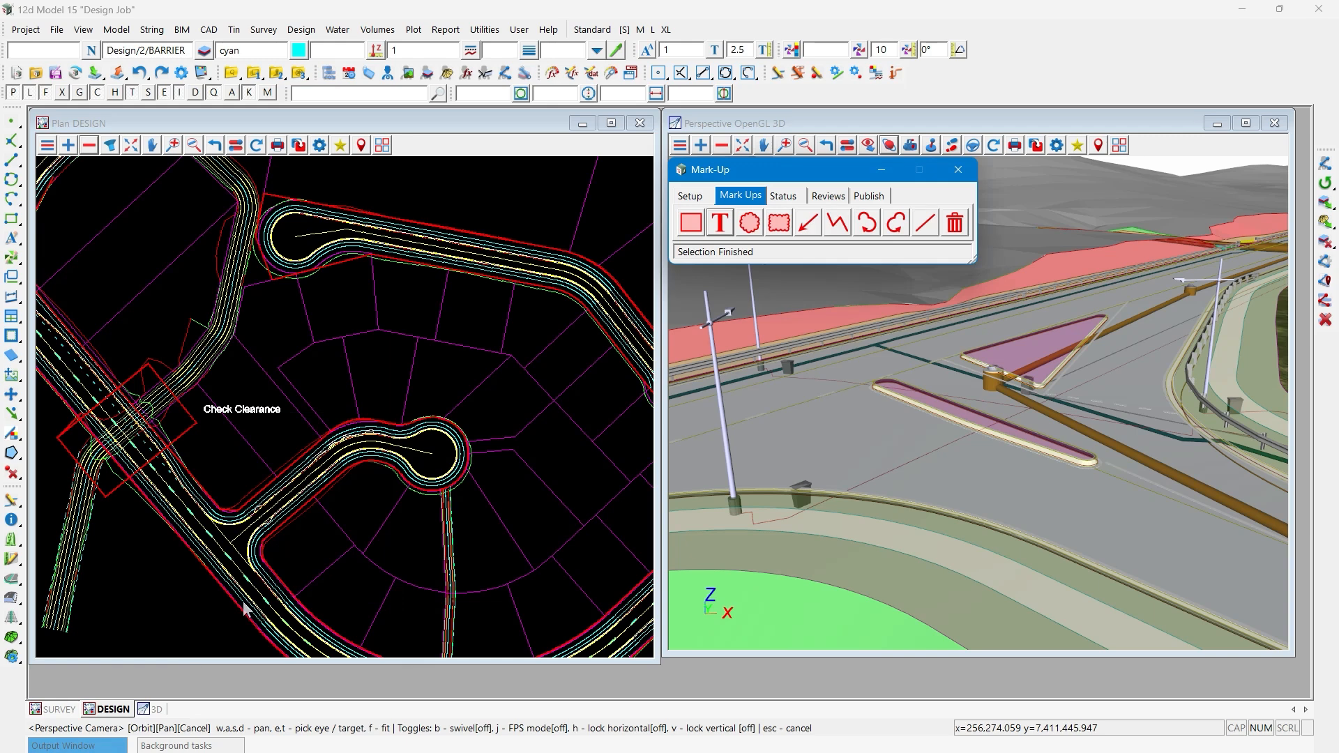
- Set the DESIGN view's plan plotting scale to 500 to resize the "Check Clearance" mark-up text
scroll(191, 414, "up", 2)
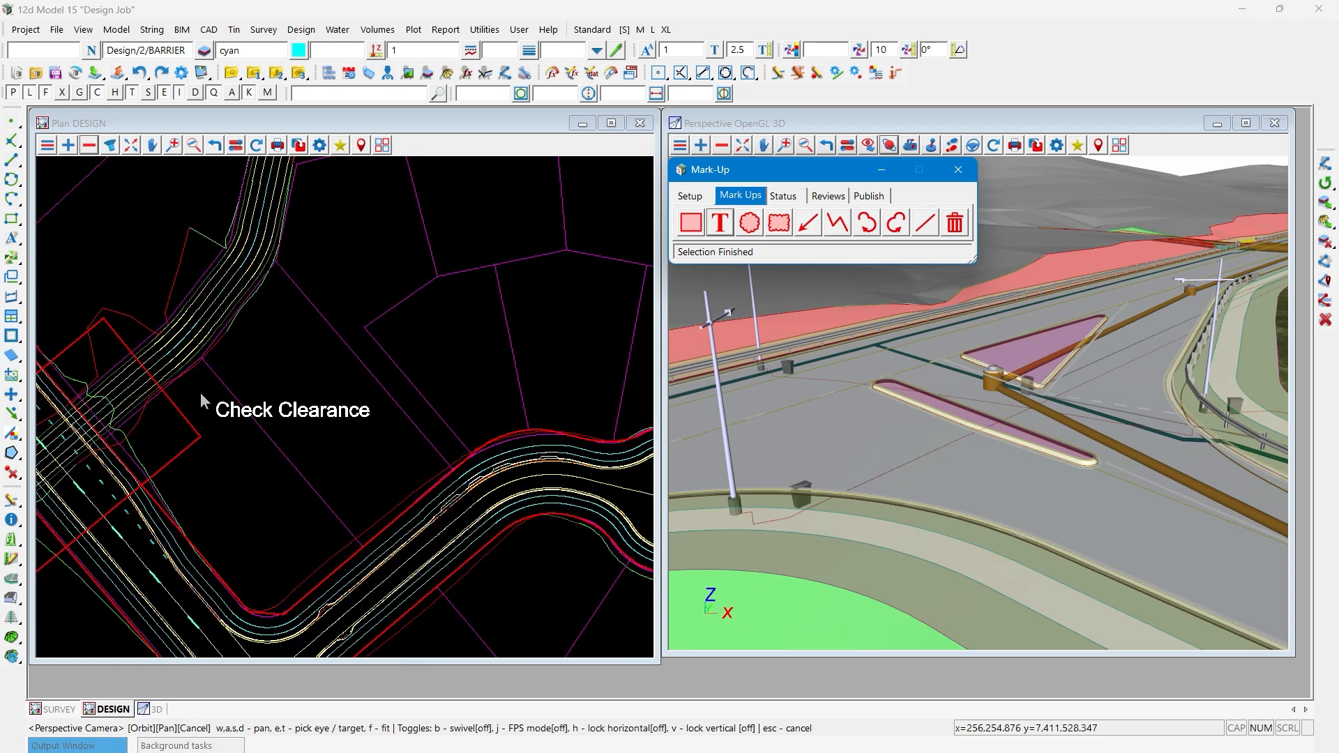
middle_click(320, 146)
double_click(438, 201)
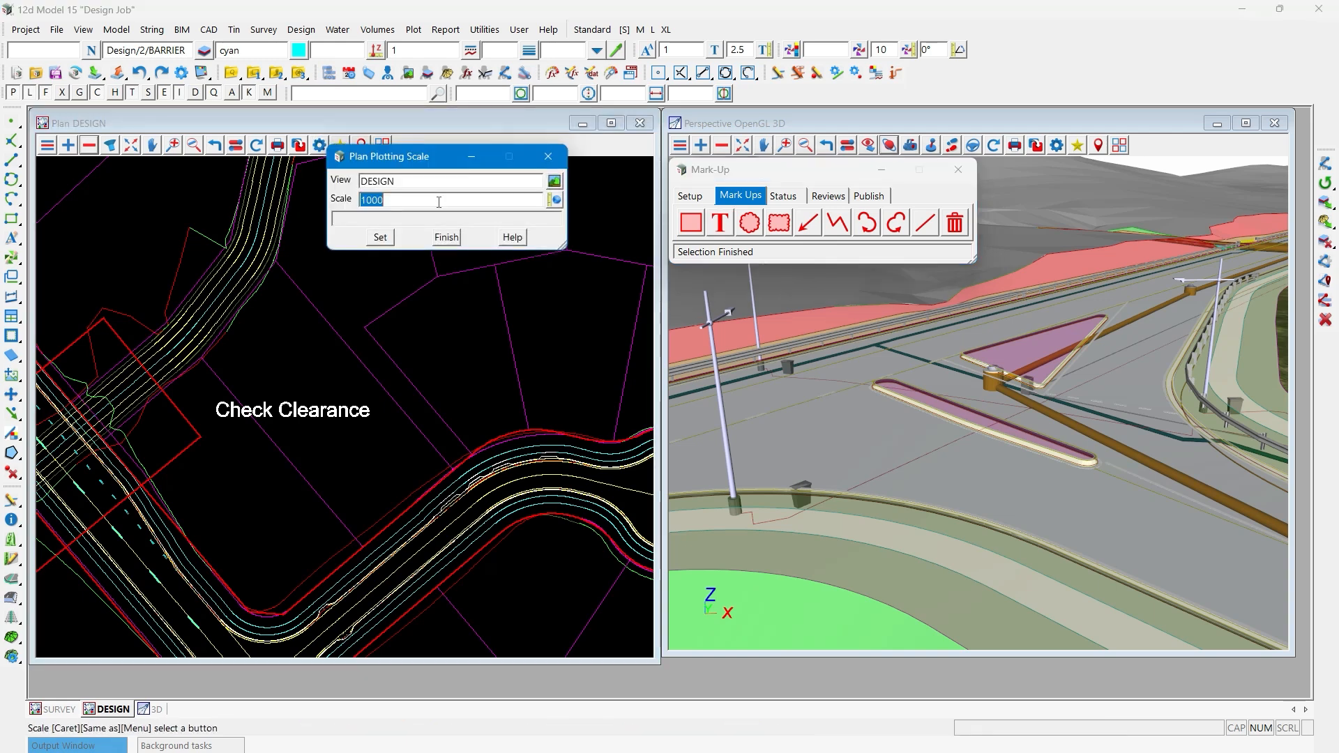
type("500")
key("Return")
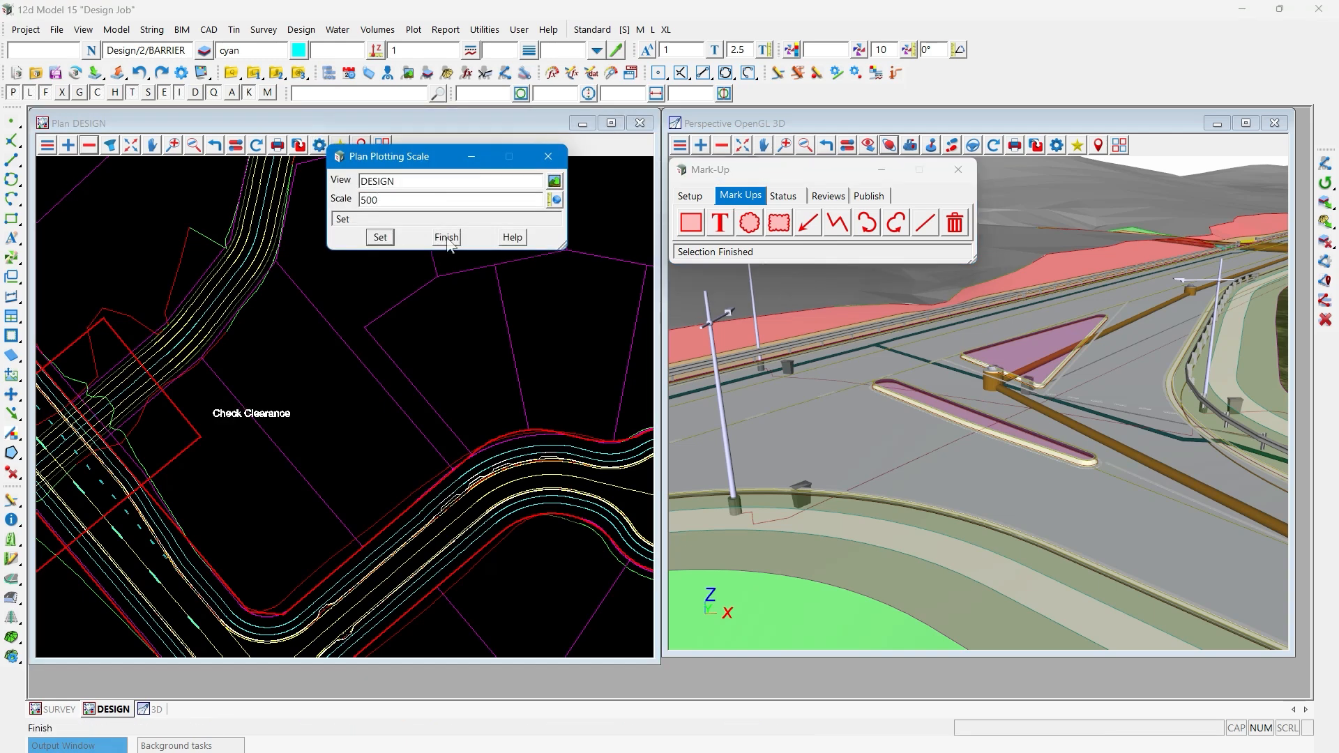
- Set the DESIGN view's plan plotting scale to 1000 and finish the scale settings
double_click(452, 199)
type("300")
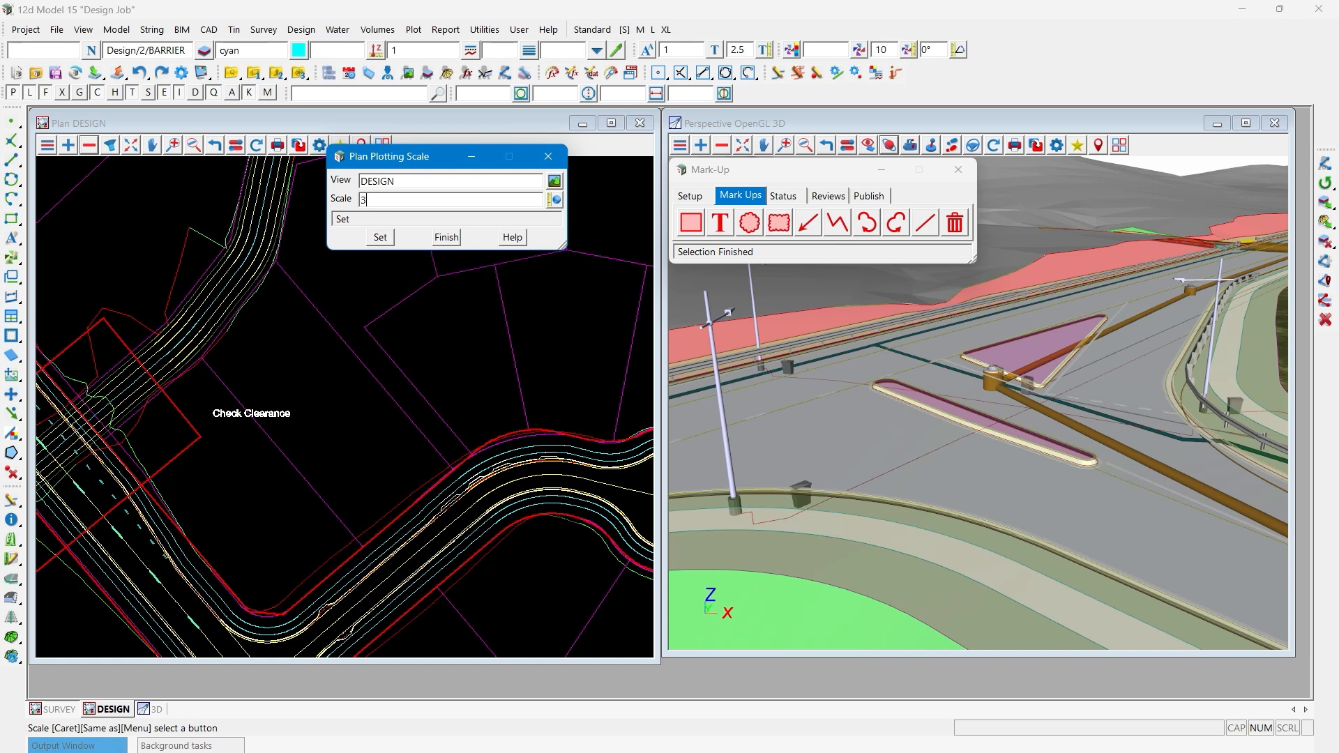
key("BackSpace")
key("BackSpace")
key("BackSpace")
type("1000")
left_click(380, 240)
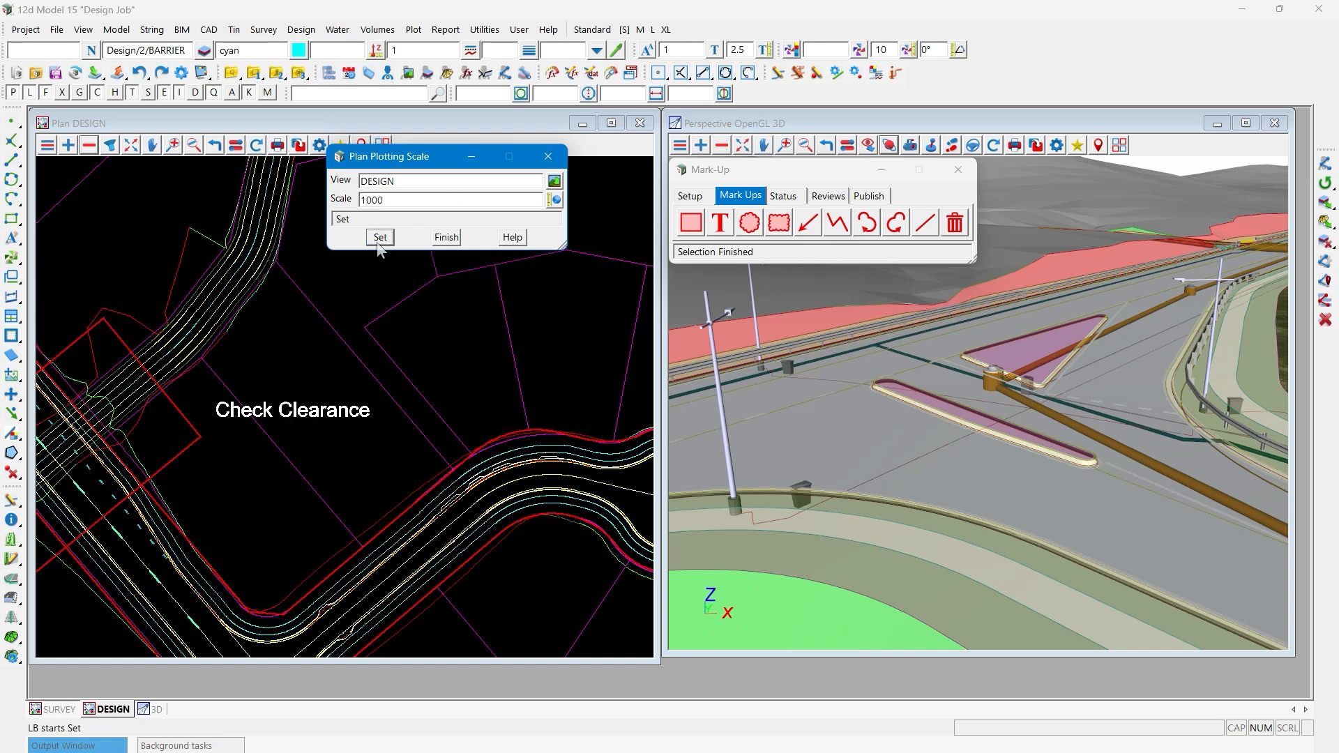
left_click(446, 237)
- Draw a circular cloud mark-up around the southern cul-de-sac head, east of the "Check Clearance" text
scroll(221, 290, "down", 3)
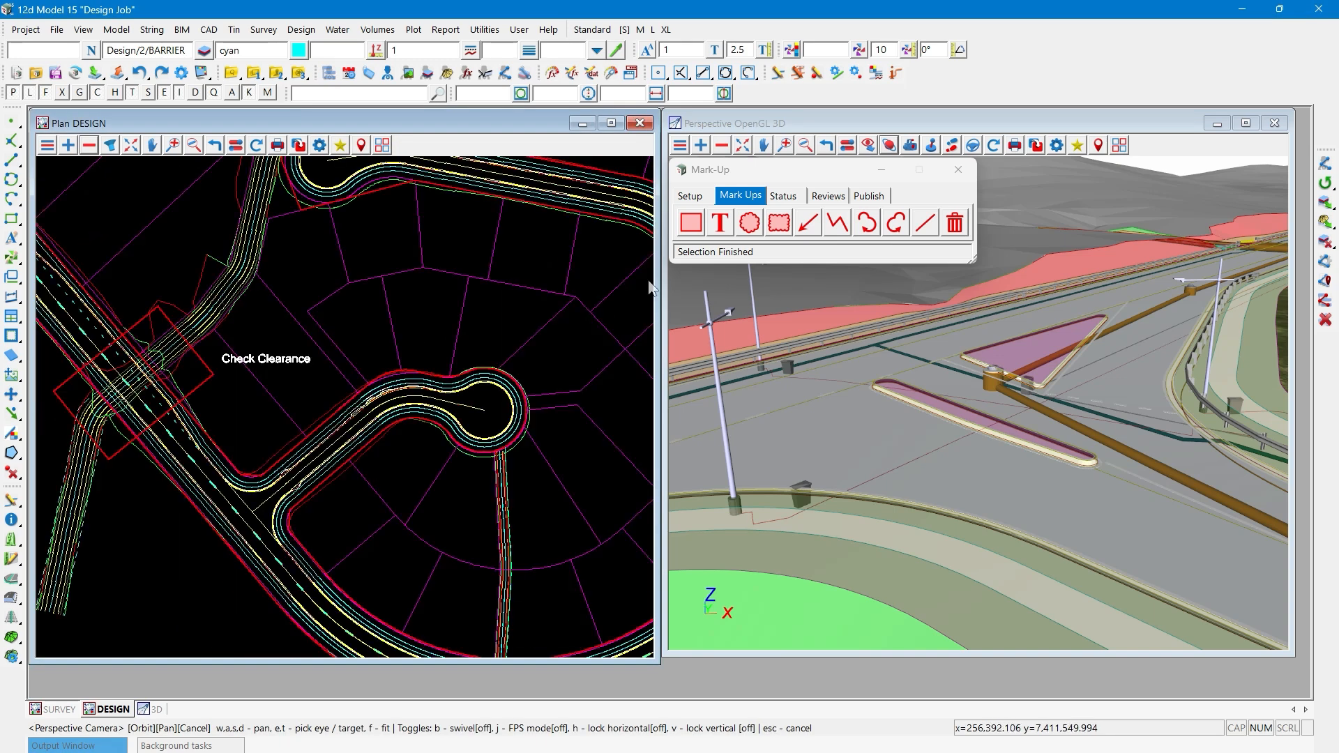
left_click(958, 169)
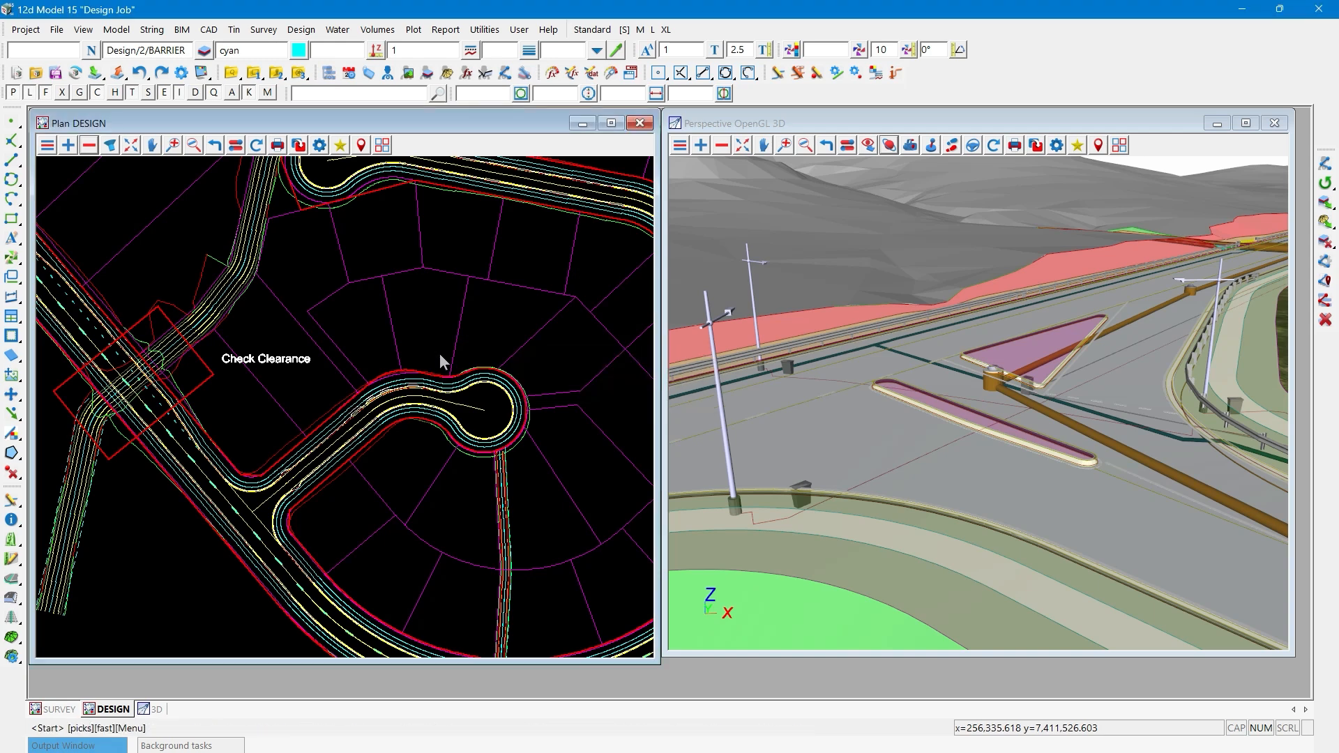
left_click_drag(442, 356, 539, 473)
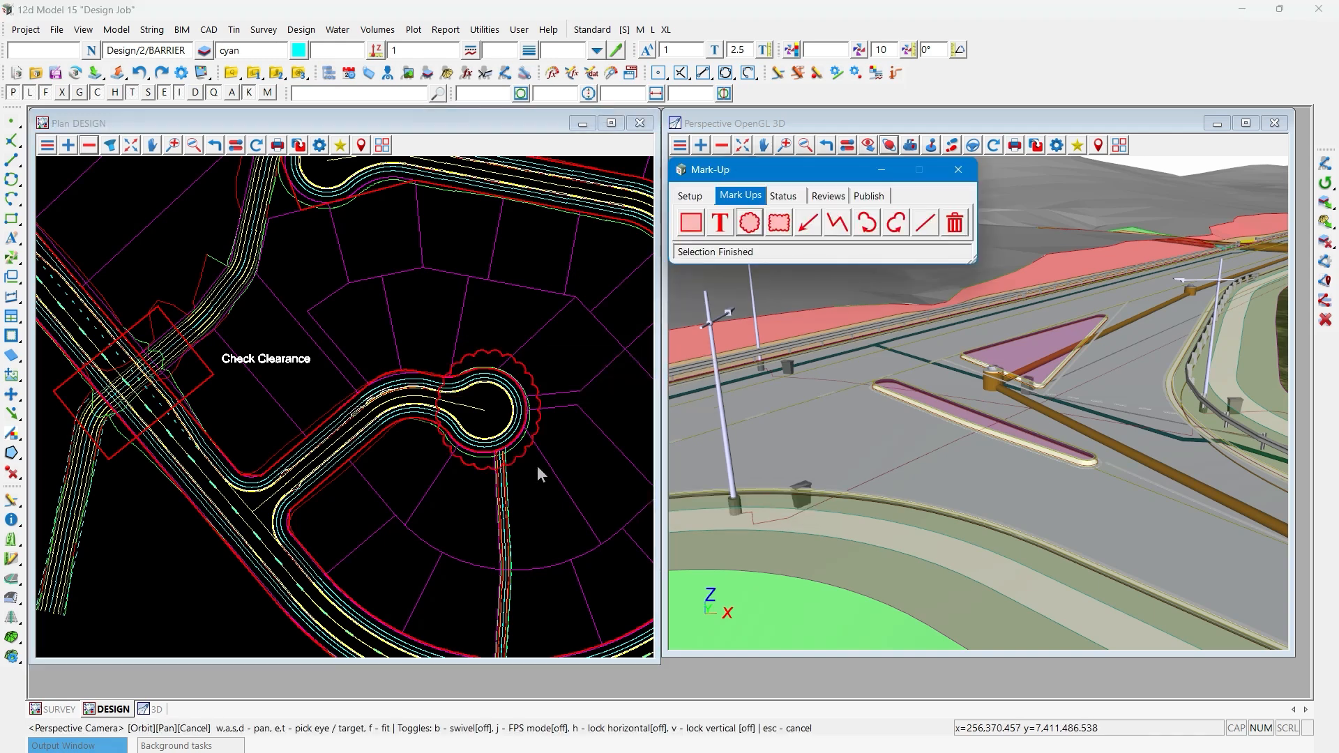
- Draw a rectangular cloud mark-up around the northern cul-de-sac head in the DESIGN plan
scroll(580, 415, "down", 1)
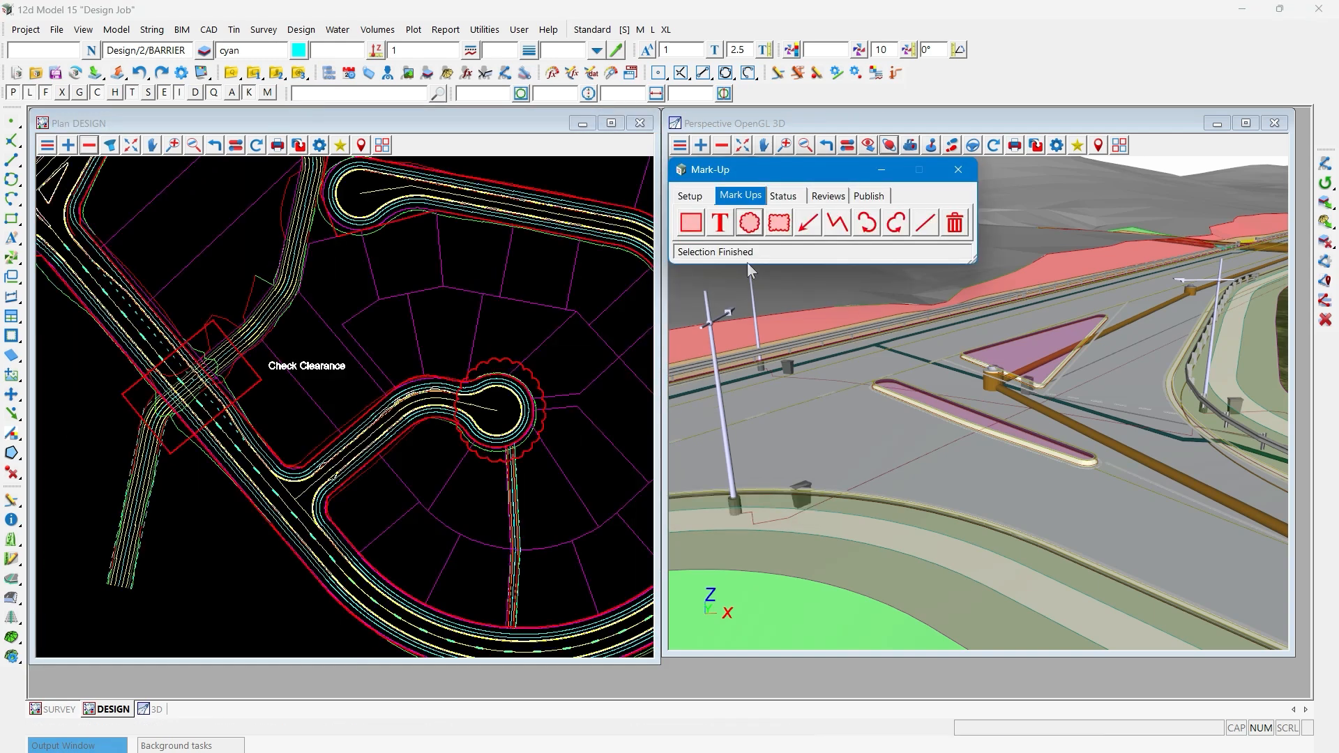
left_click(778, 223)
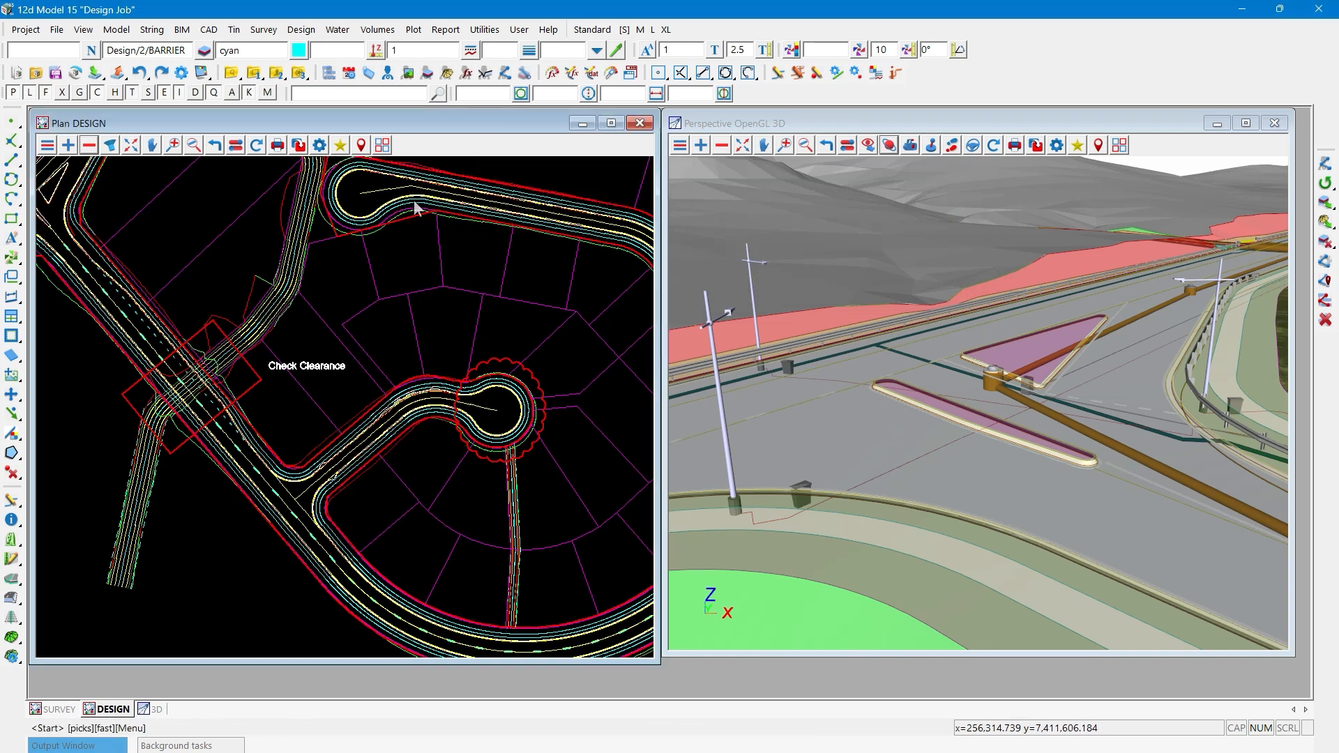
left_click(426, 230)
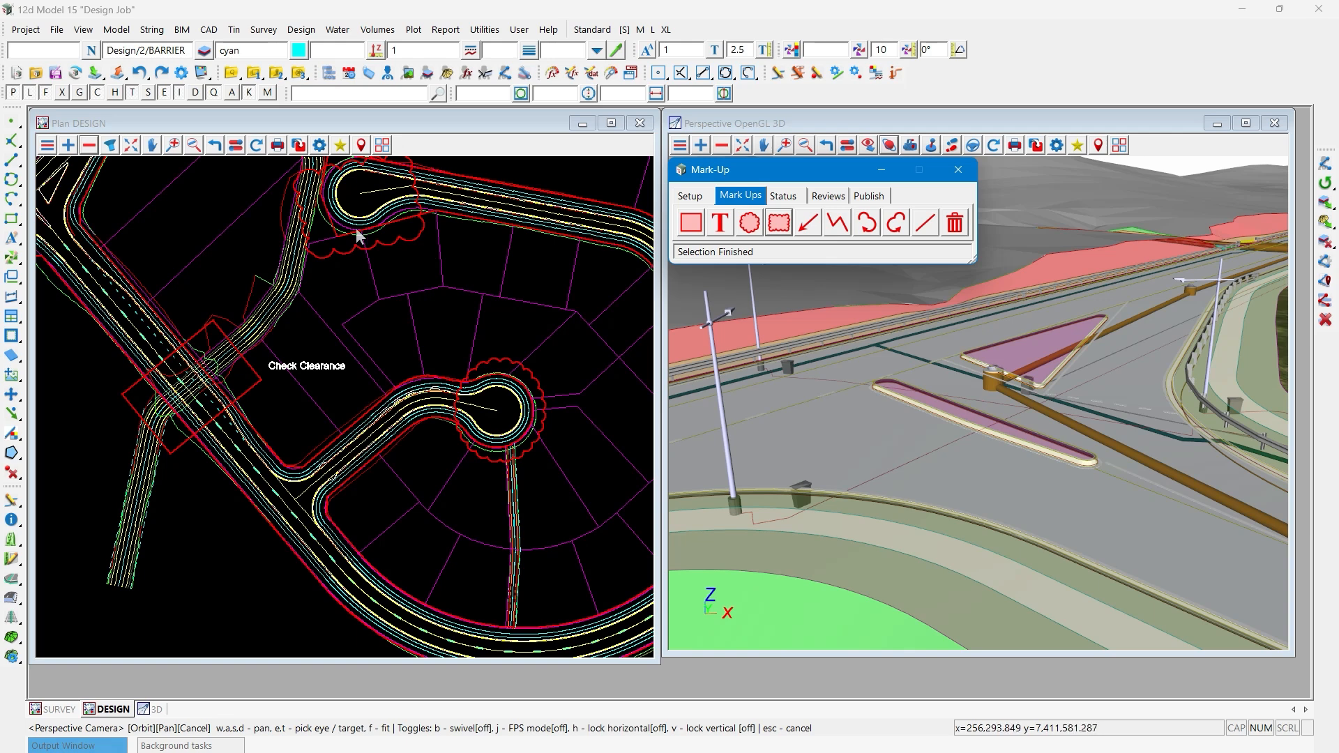
- Draw an arrow mark-up from the lots south of the northern cul-de-sac up to the rectangular cloud's lower edge
left_click(778, 223)
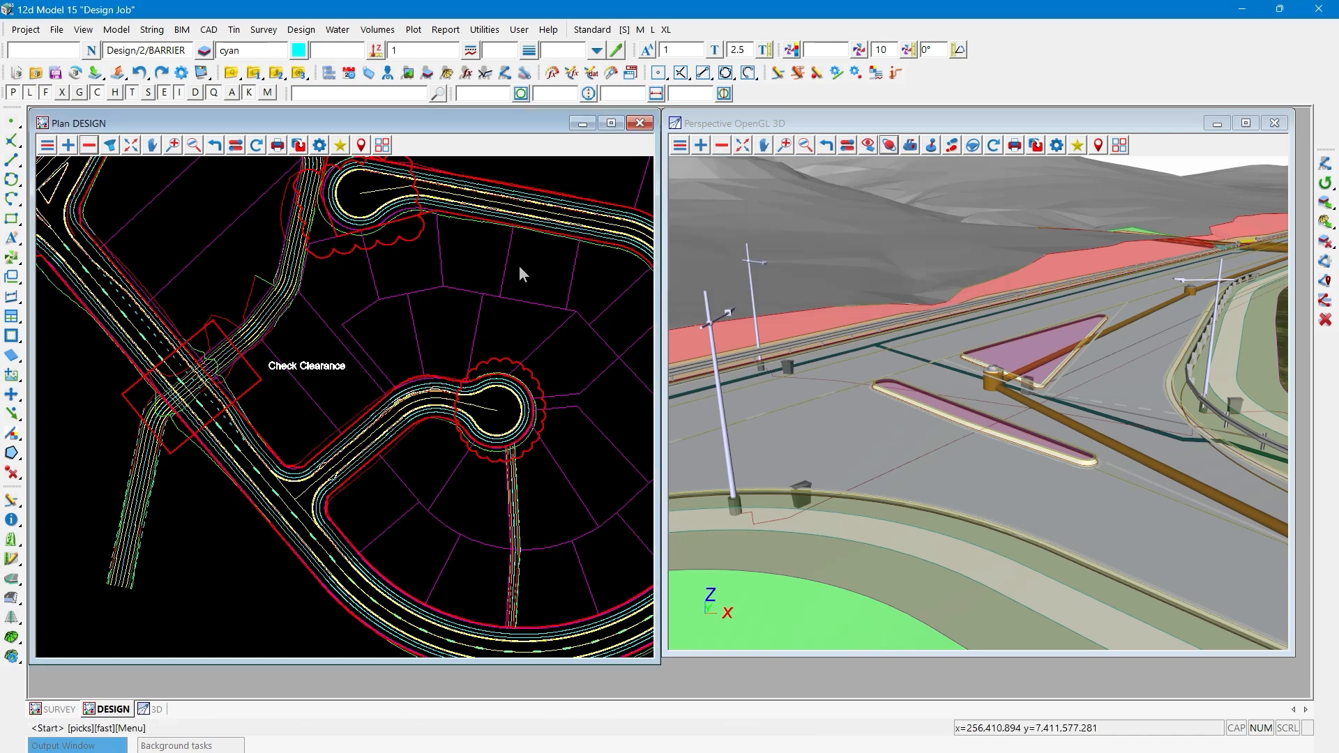
left_click(400, 304)
left_click(400, 242)
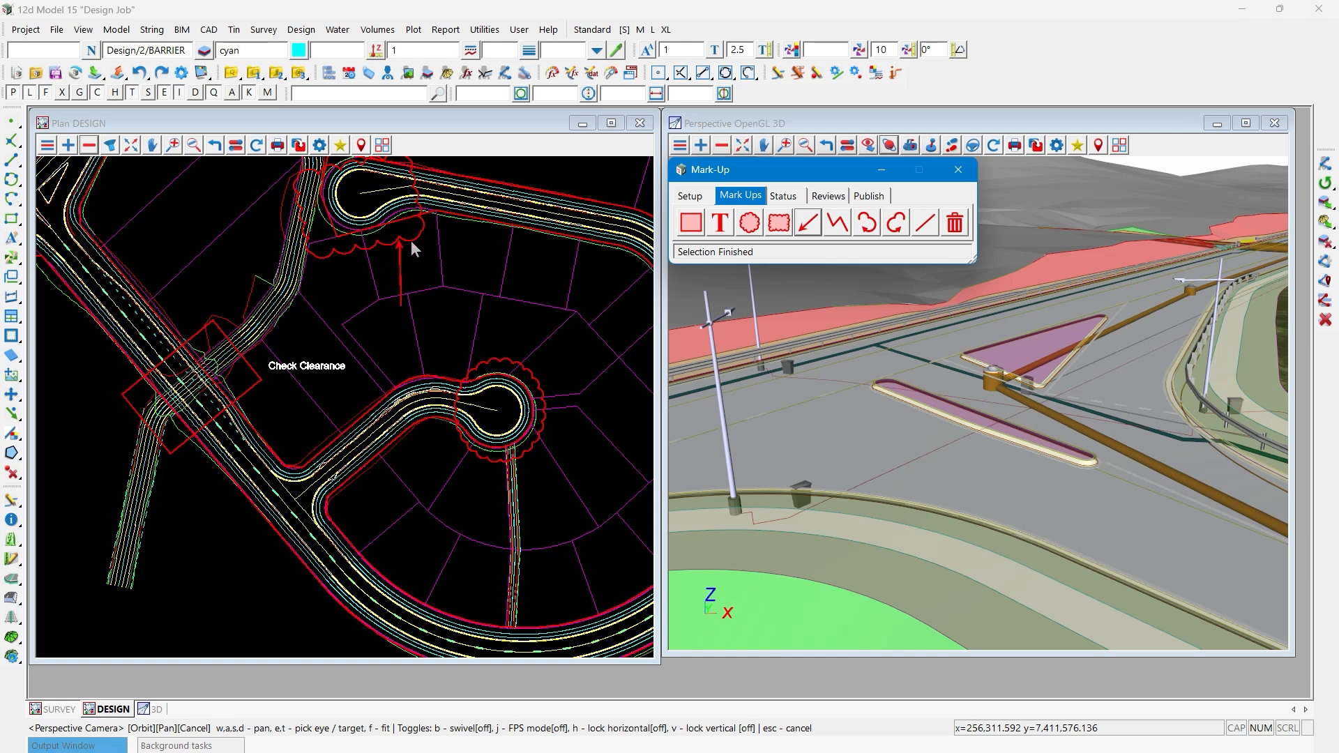
- Draw a three-segment zigzag line mark-up across the lots east of the arrow
left_click(833, 223)
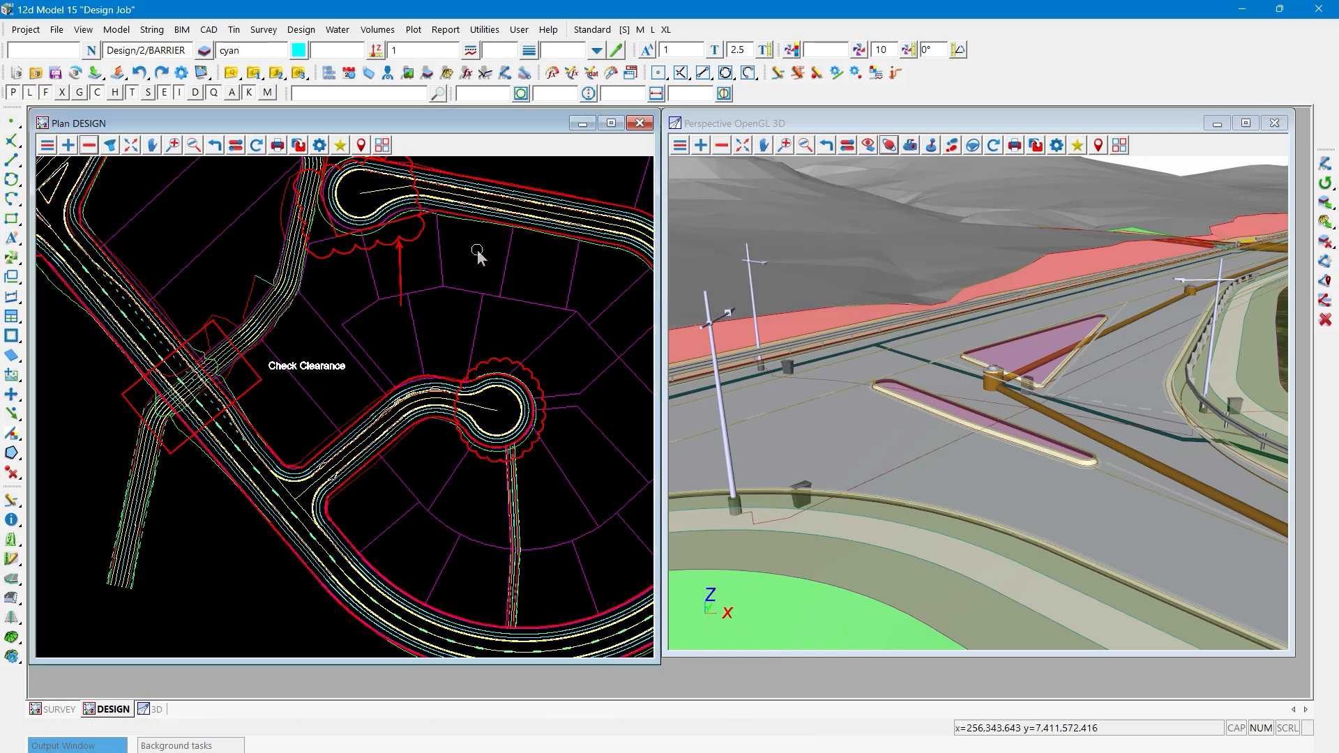
left_click(477, 249)
left_click(541, 259)
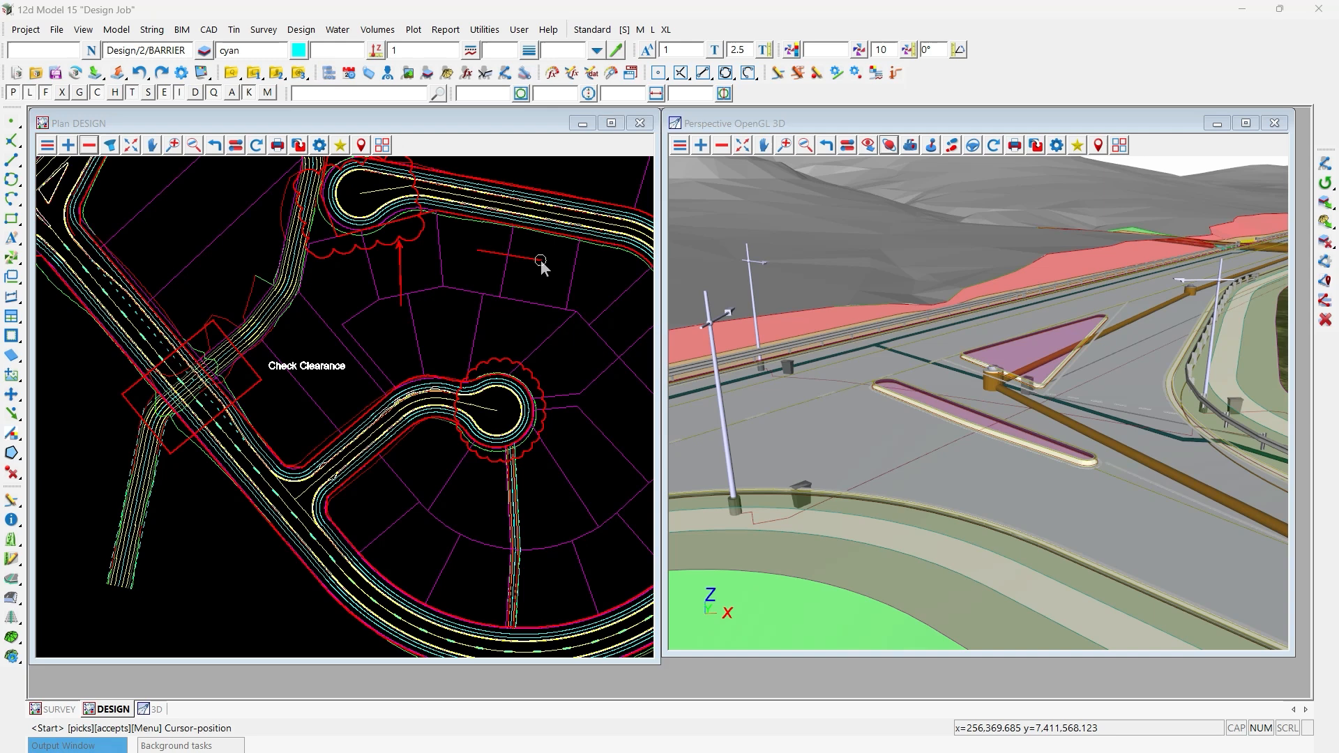
left_click(534, 303)
left_click(595, 272)
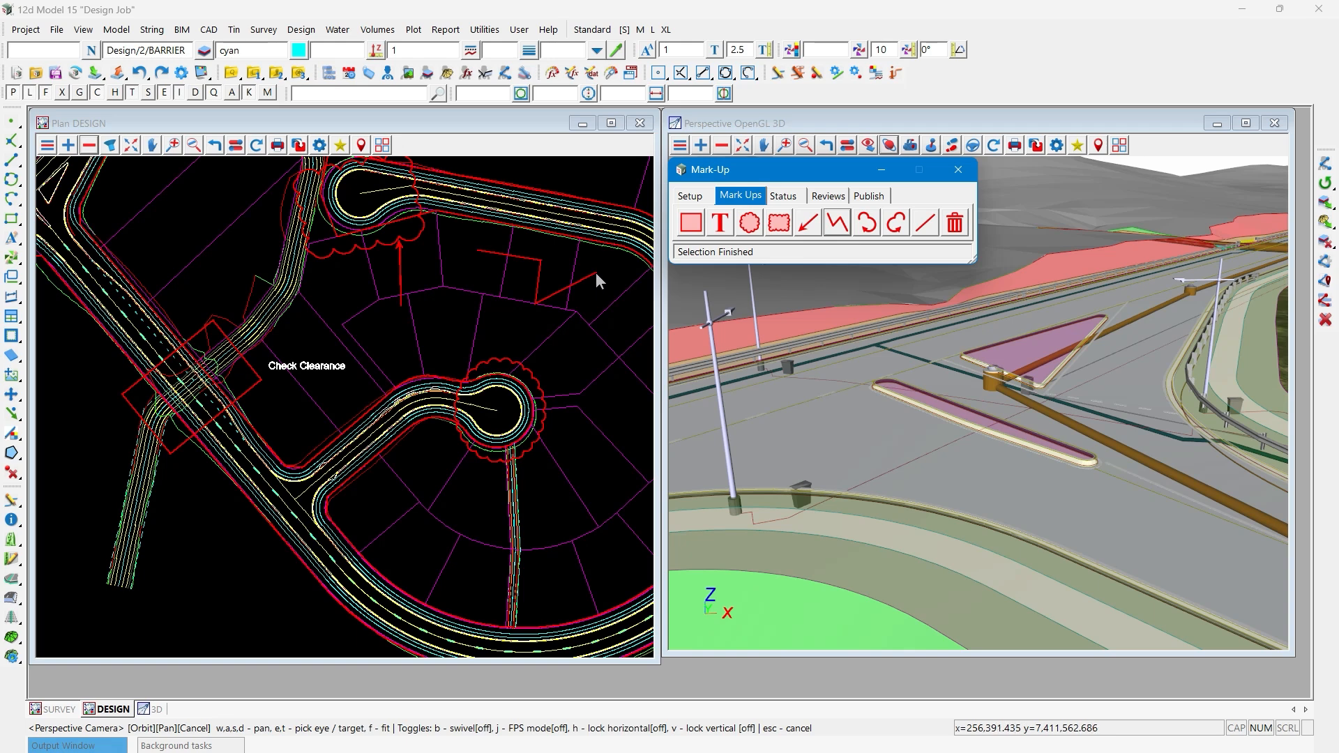
- Draw a closed cloud-shaped arc mark-up just north of the upper road, northeast of the zigzag line
scroll(243, 395, "down", 1)
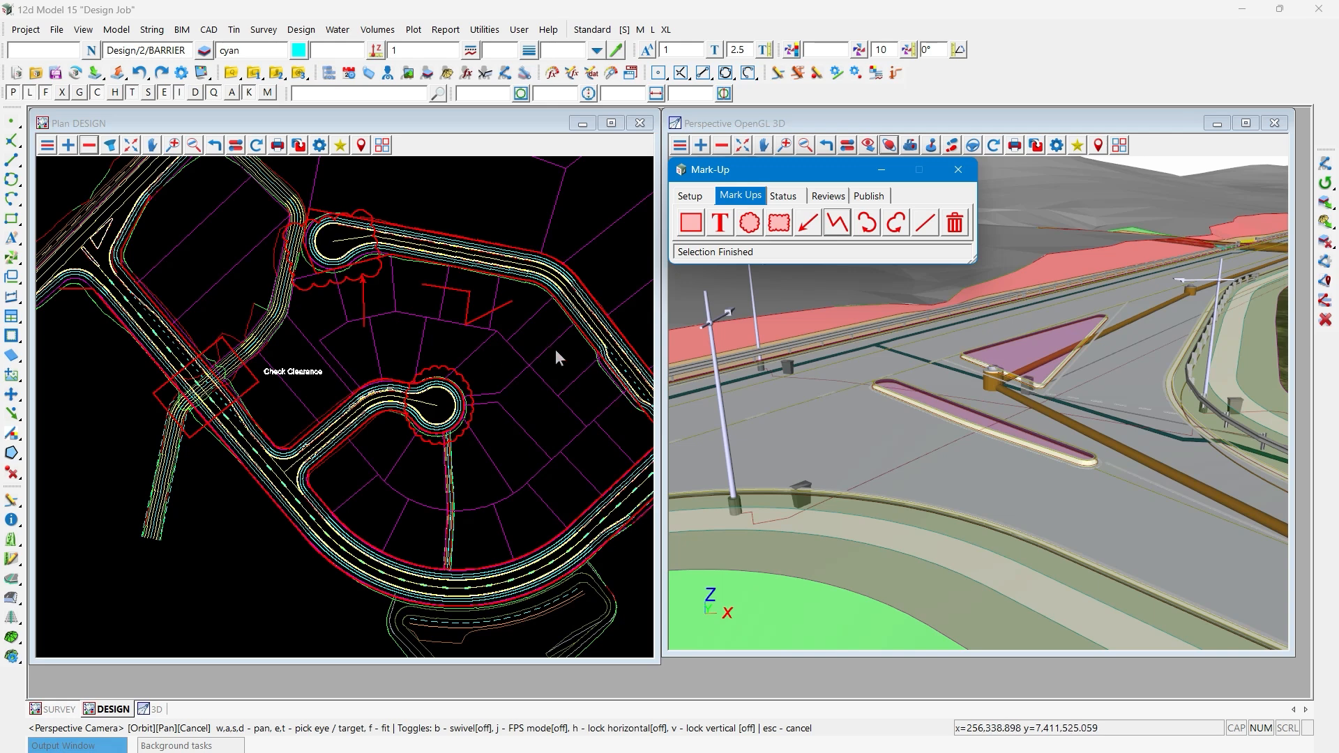
left_click(867, 225)
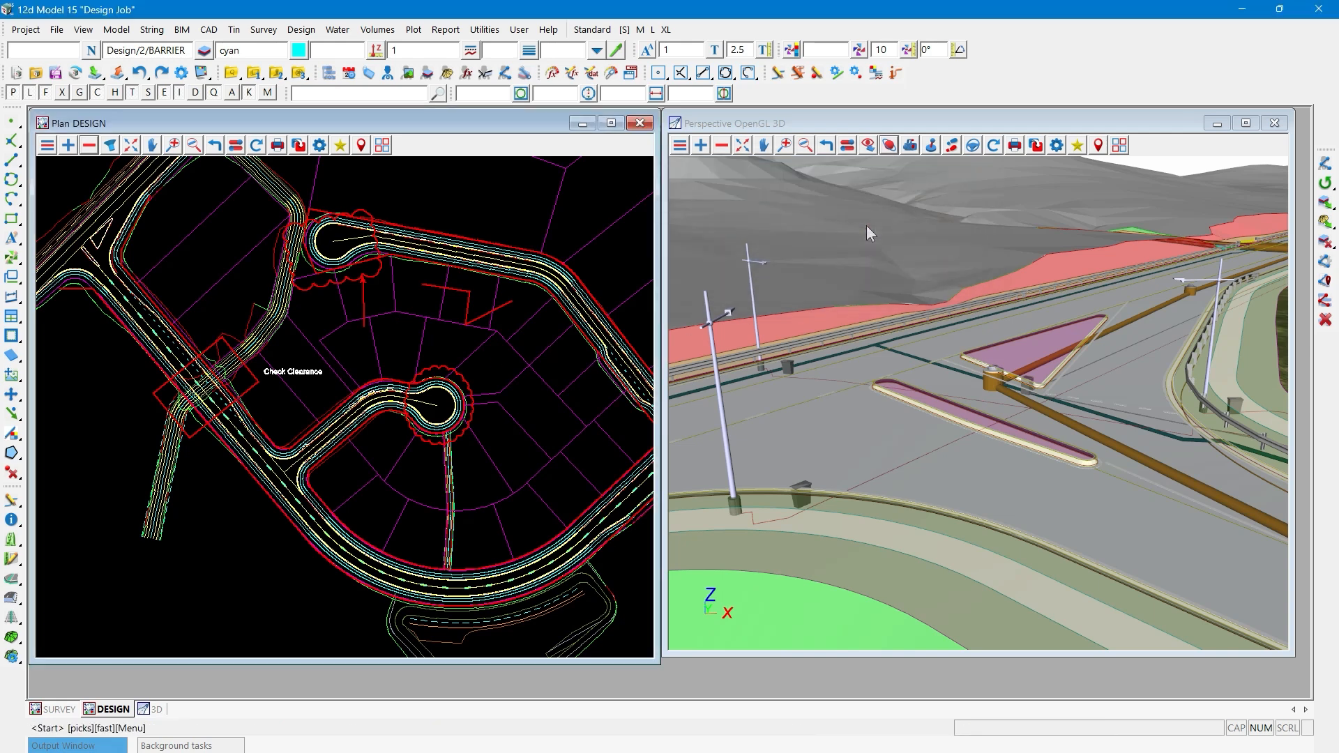
left_click(543, 196)
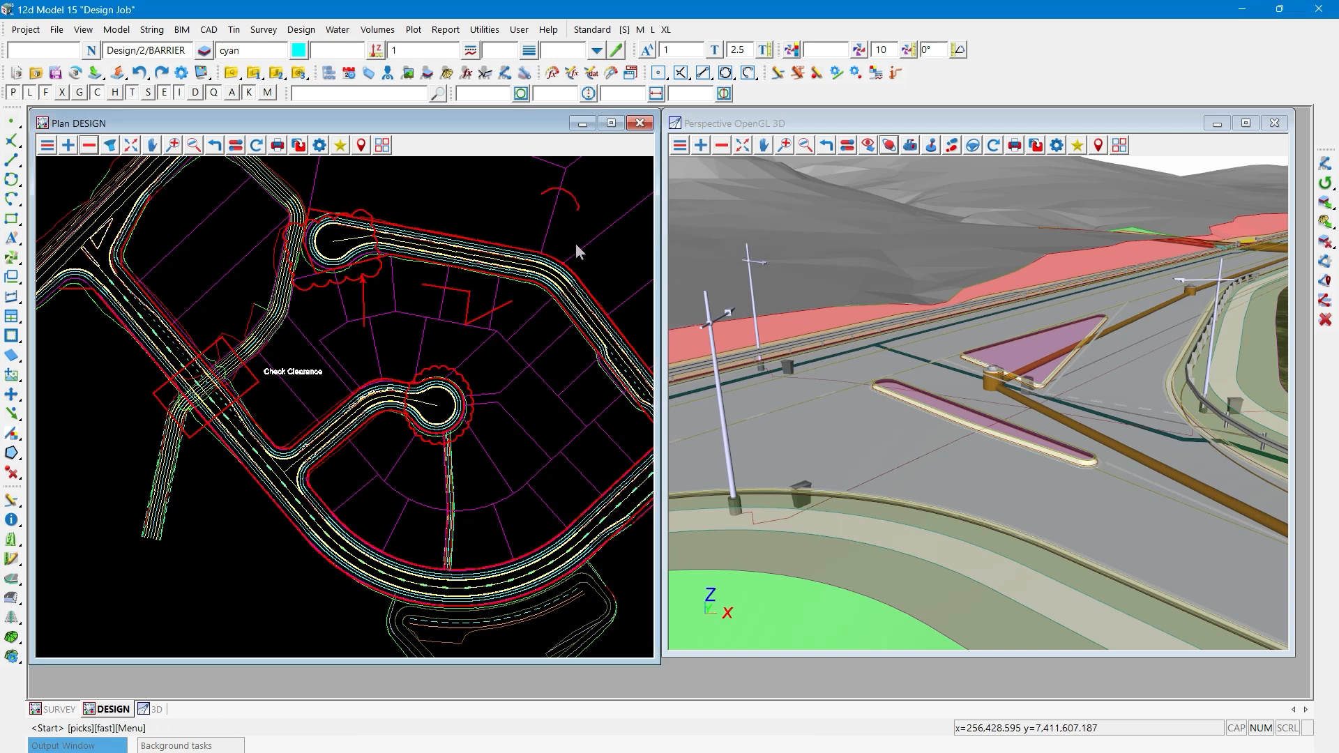
left_click(539, 270)
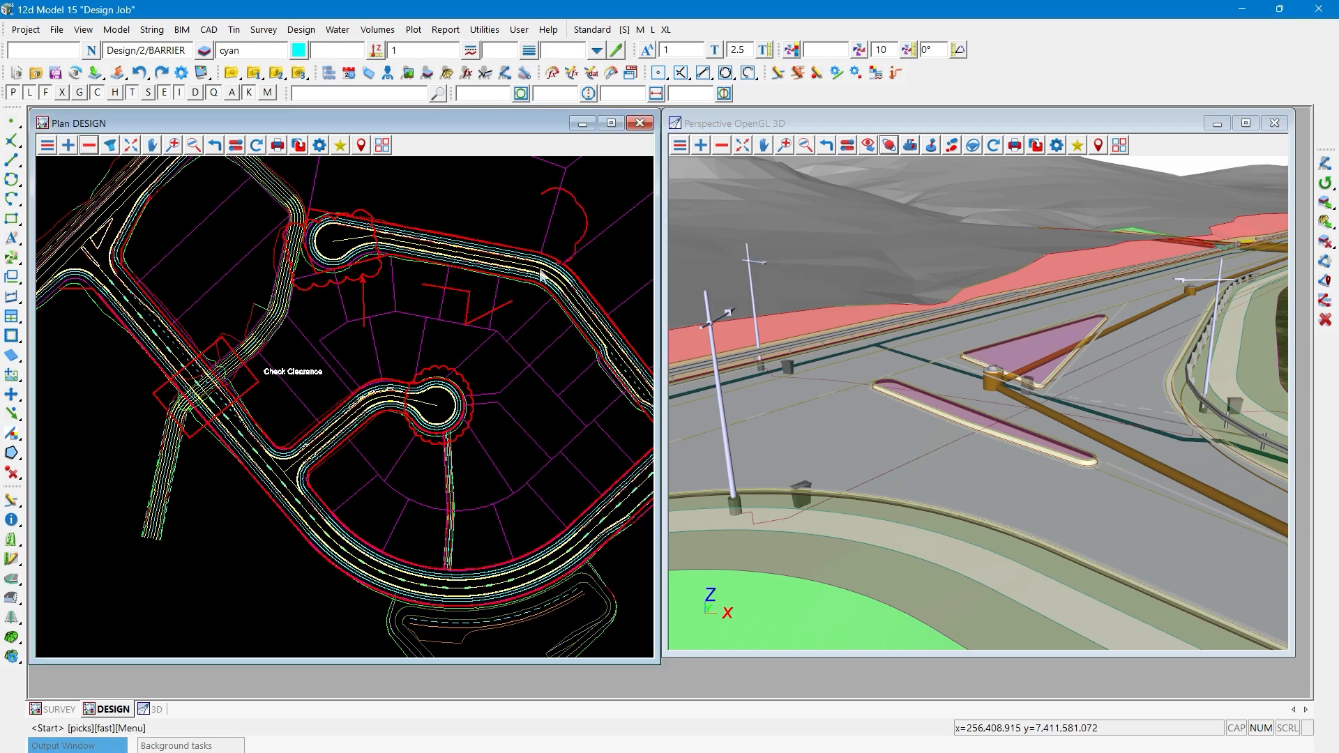
left_click(492, 249)
left_click(516, 221)
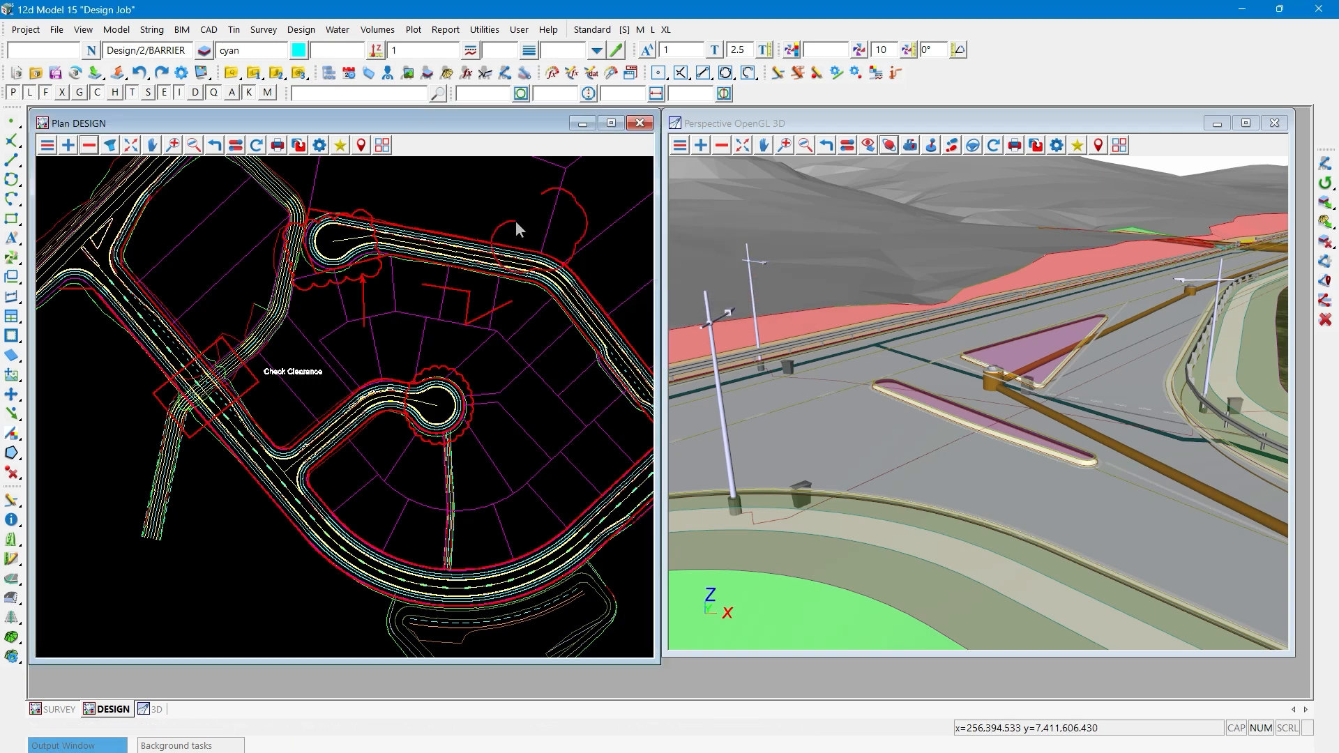
left_click(508, 195)
middle_click(508, 194)
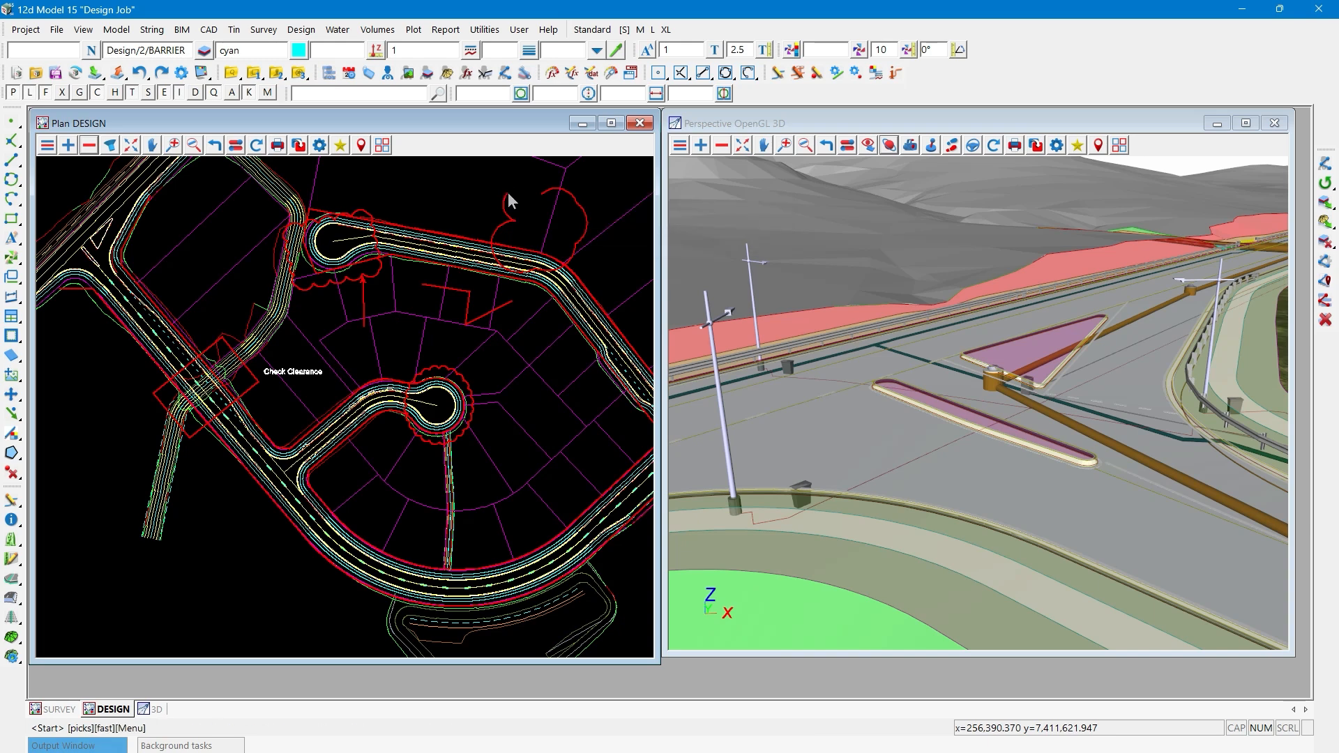
key("Escape")
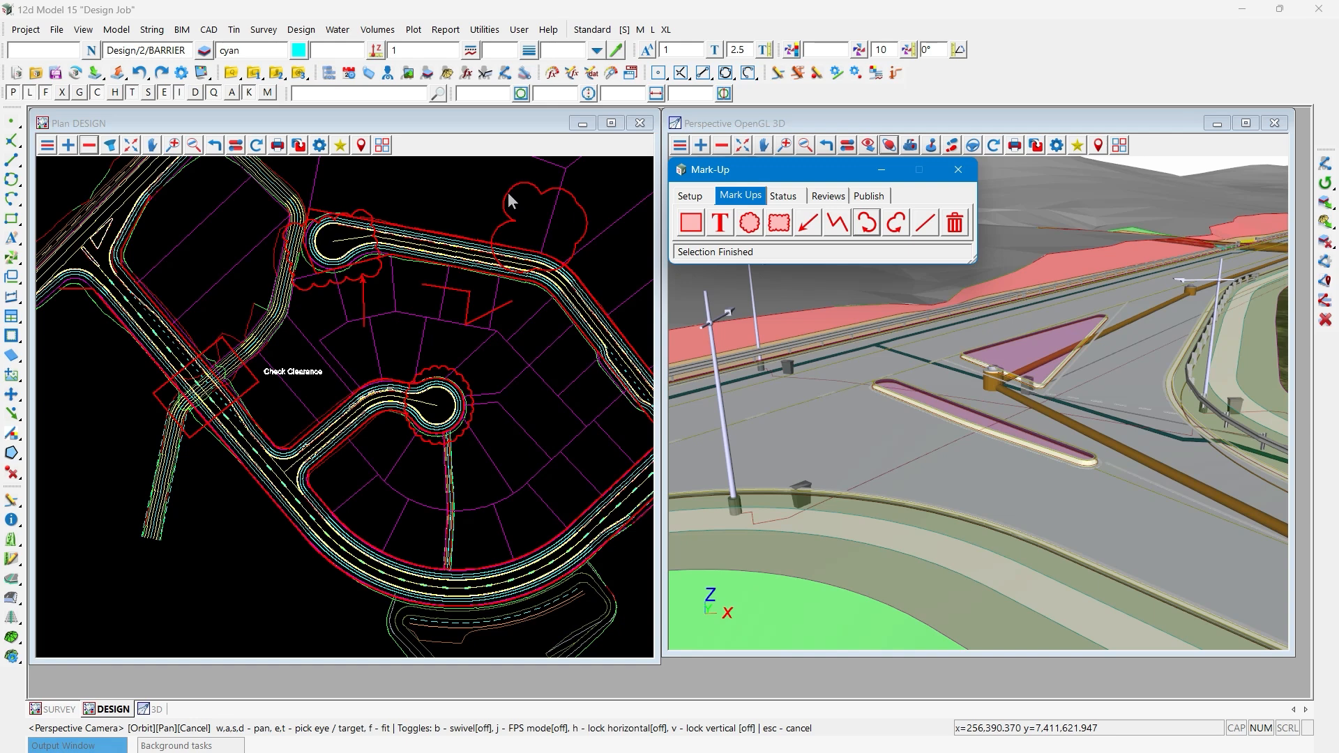
- Examine the mark-up models in the Wed Jan 08 2025 folder of the DESIGN view, without removing any model
left_click(89, 145)
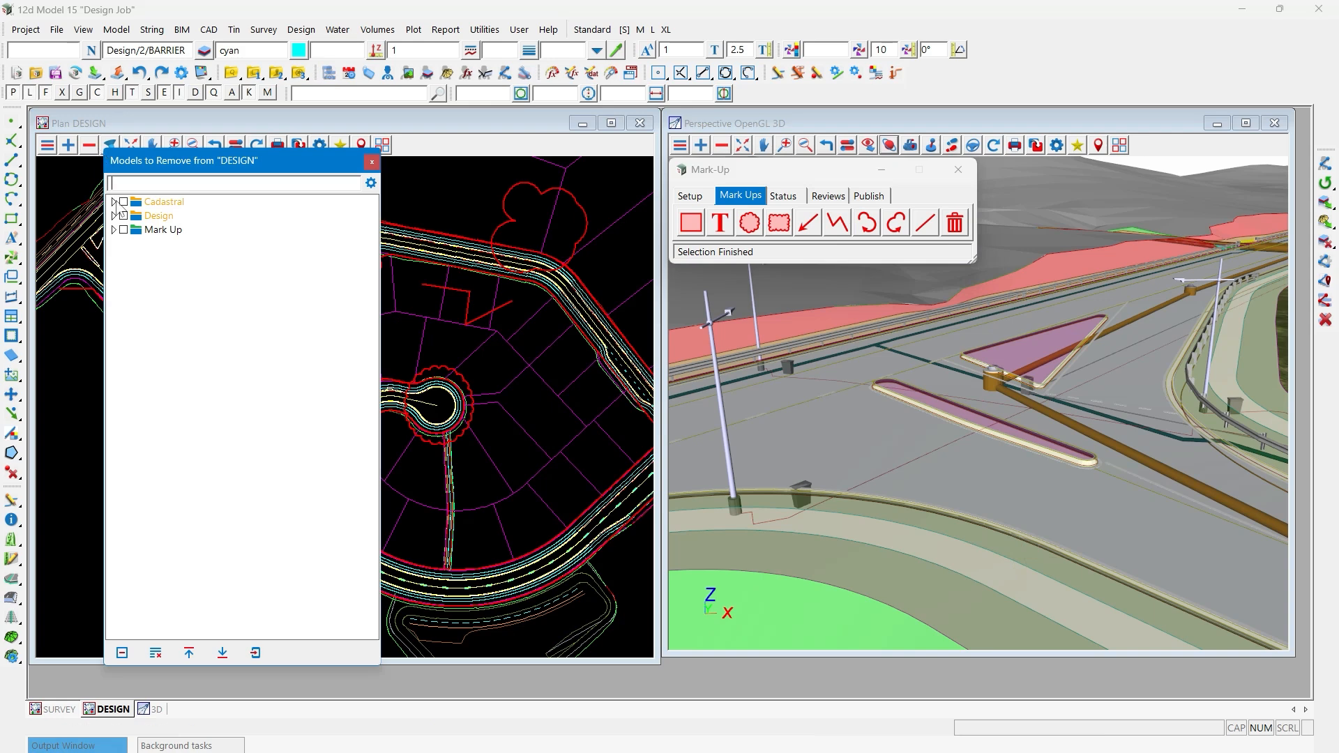
left_click(113, 229)
left_click(122, 243)
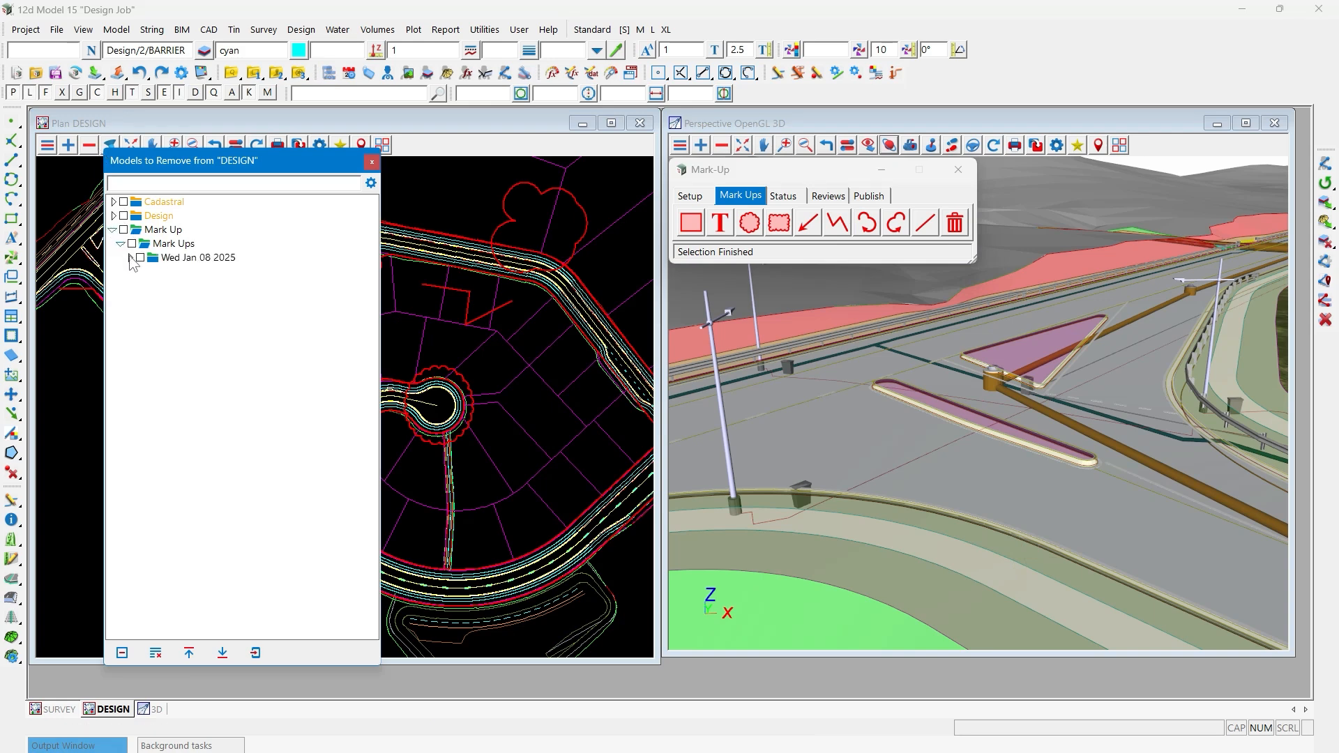
left_click(129, 258)
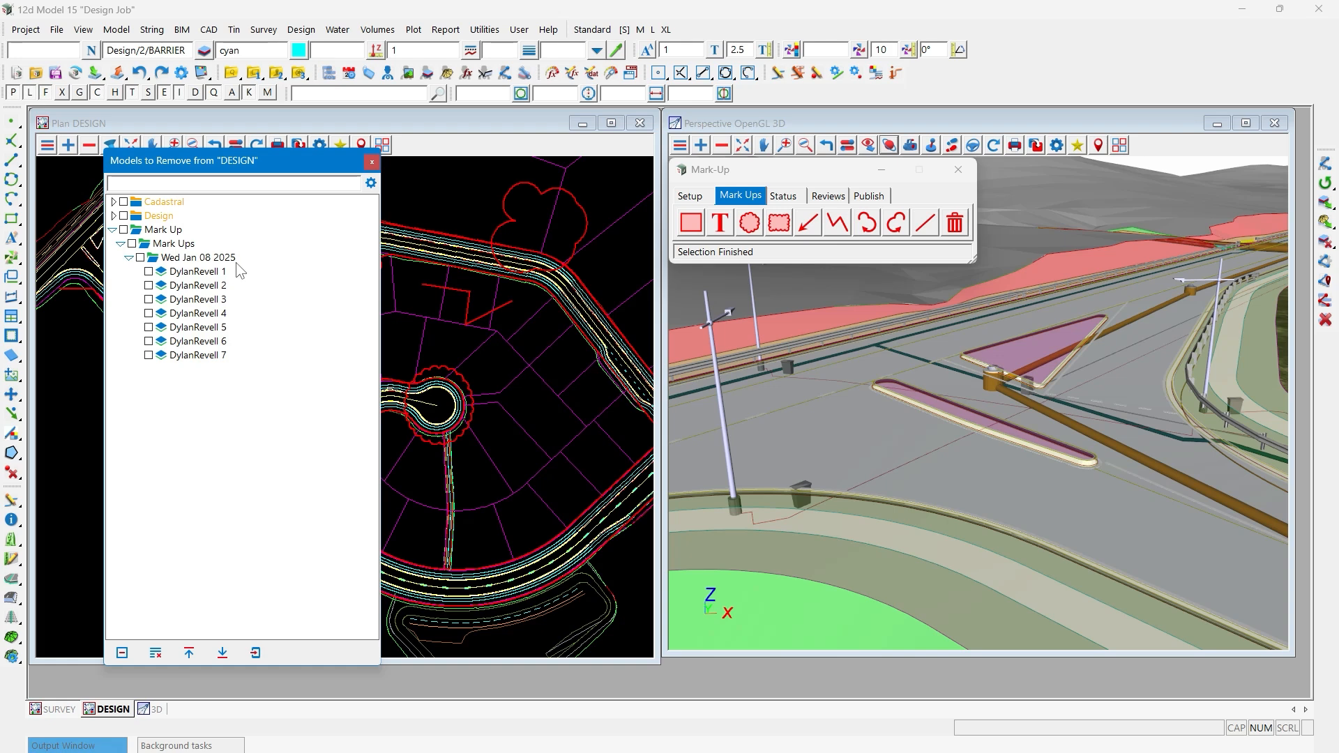
left_click(373, 165)
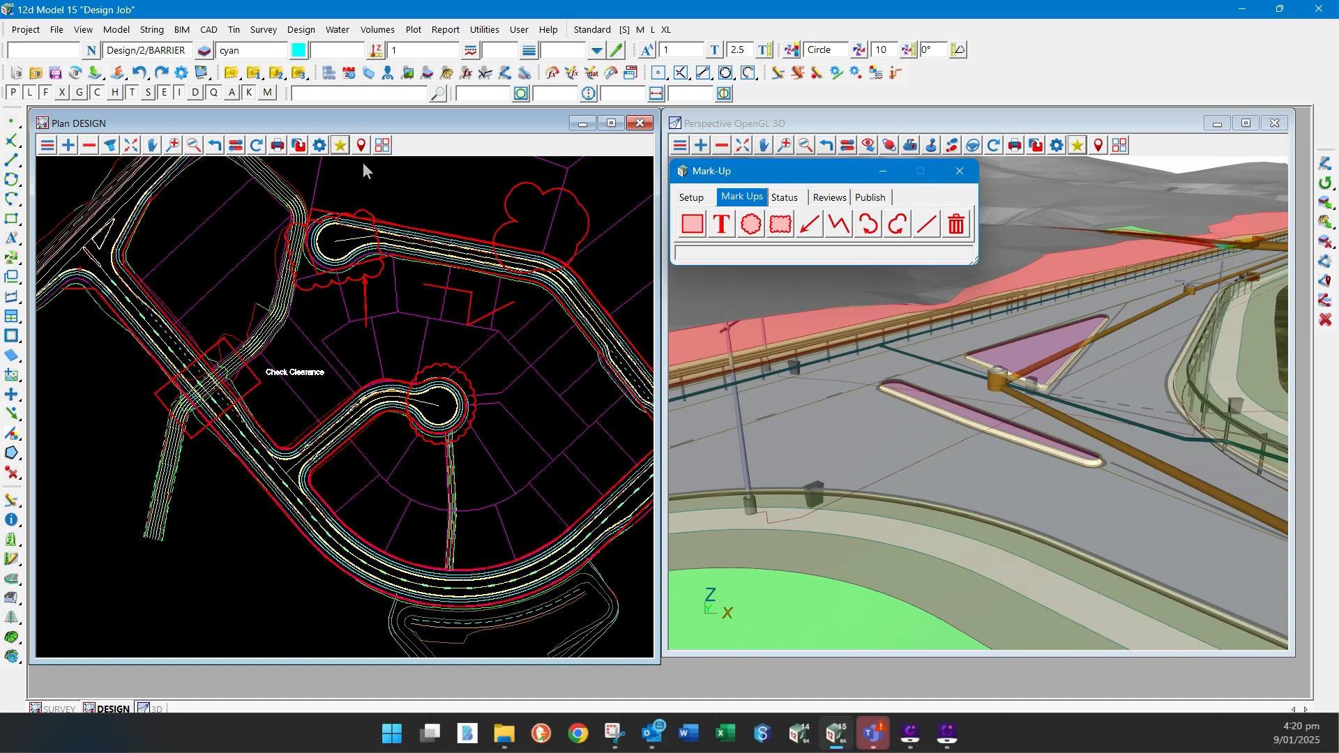
- Pick the rectangle mark-up around the road crossing and review its Mark Up Information attribute group in String Attributes
left_click(895, 73)
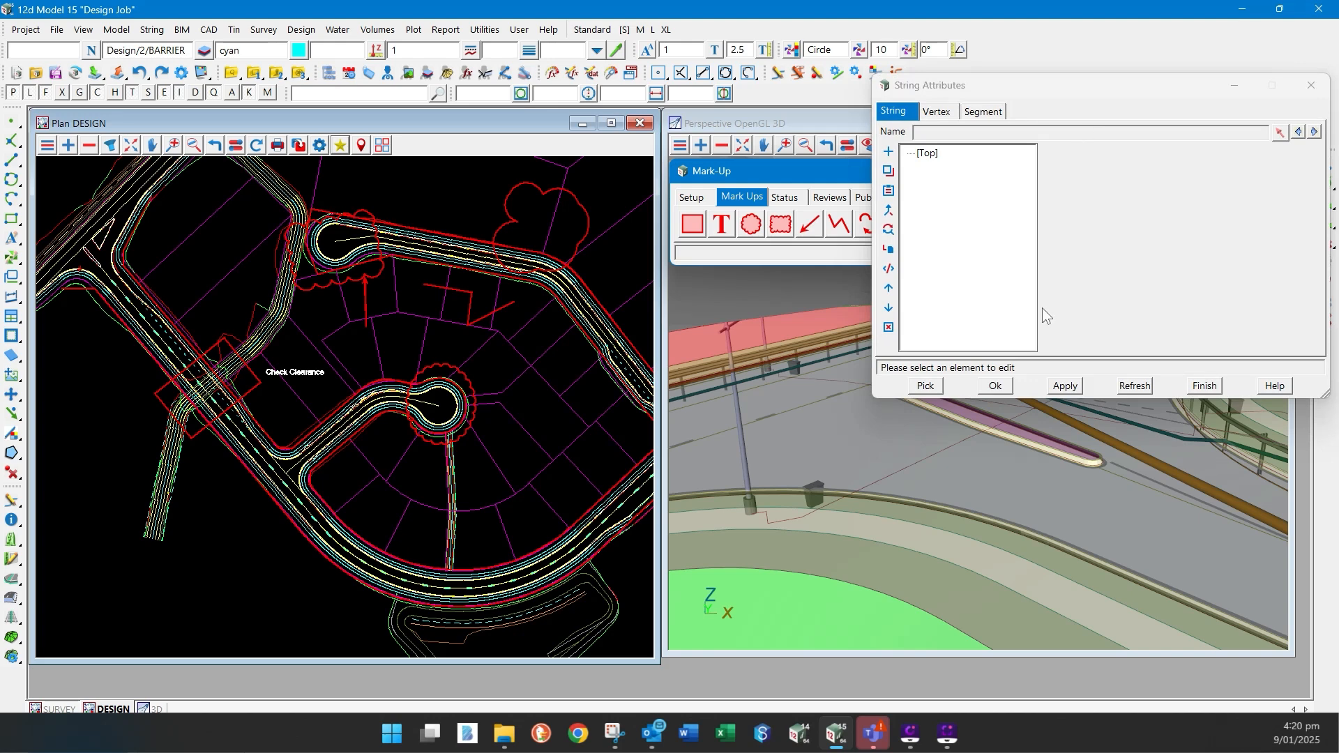
left_click(264, 382)
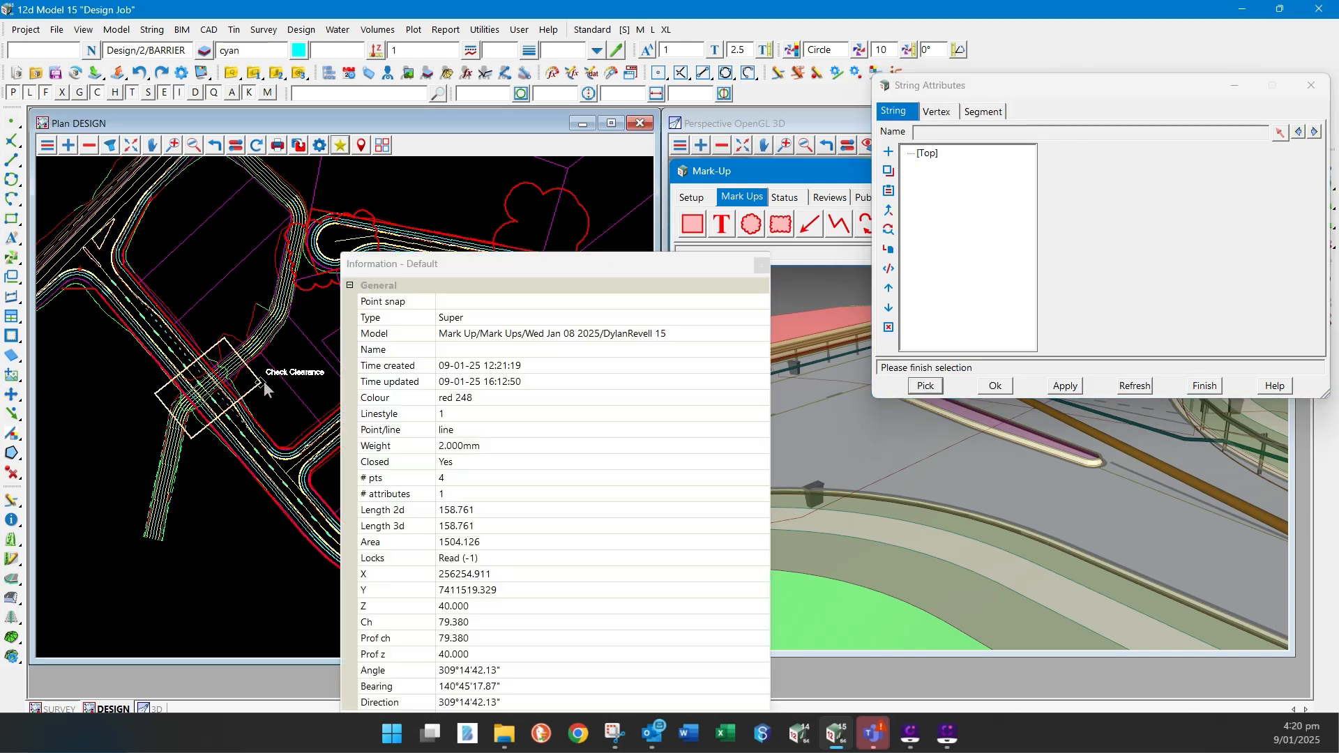
middle_click(264, 382)
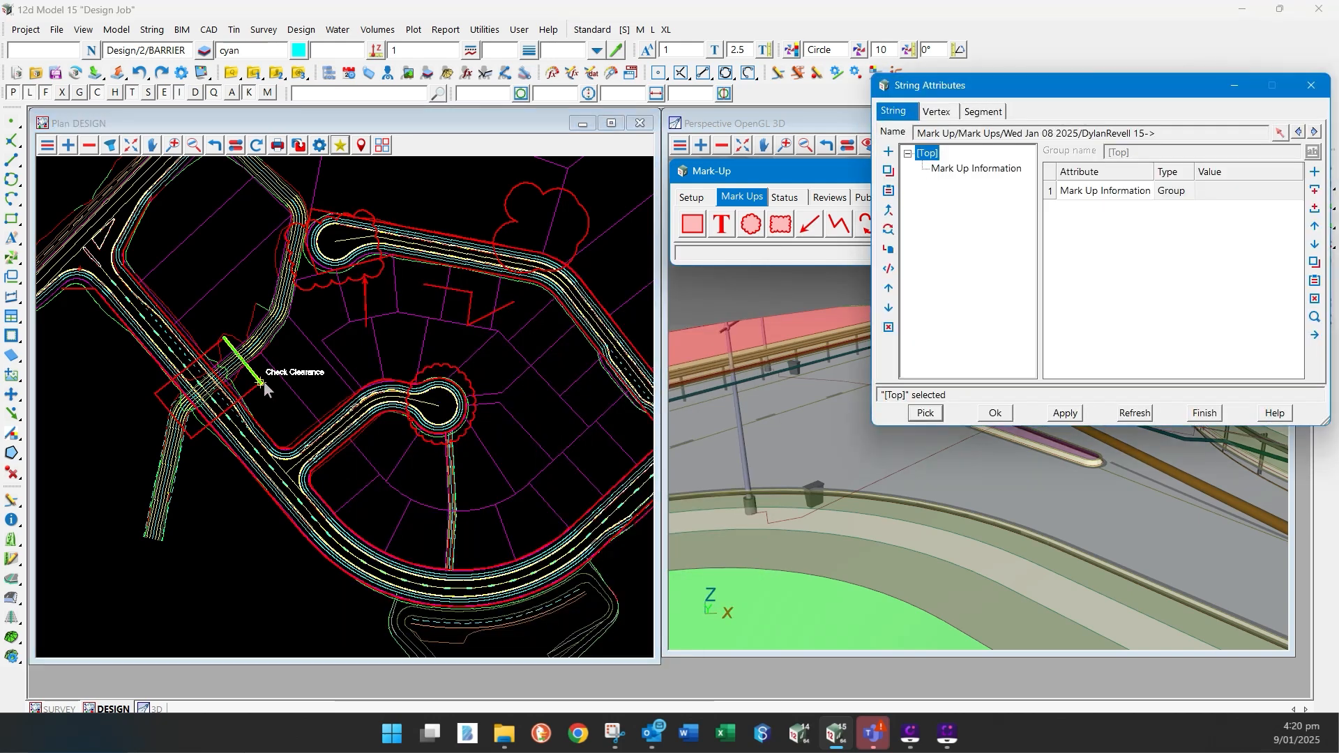
left_click_drag(929, 87, 710, 170)
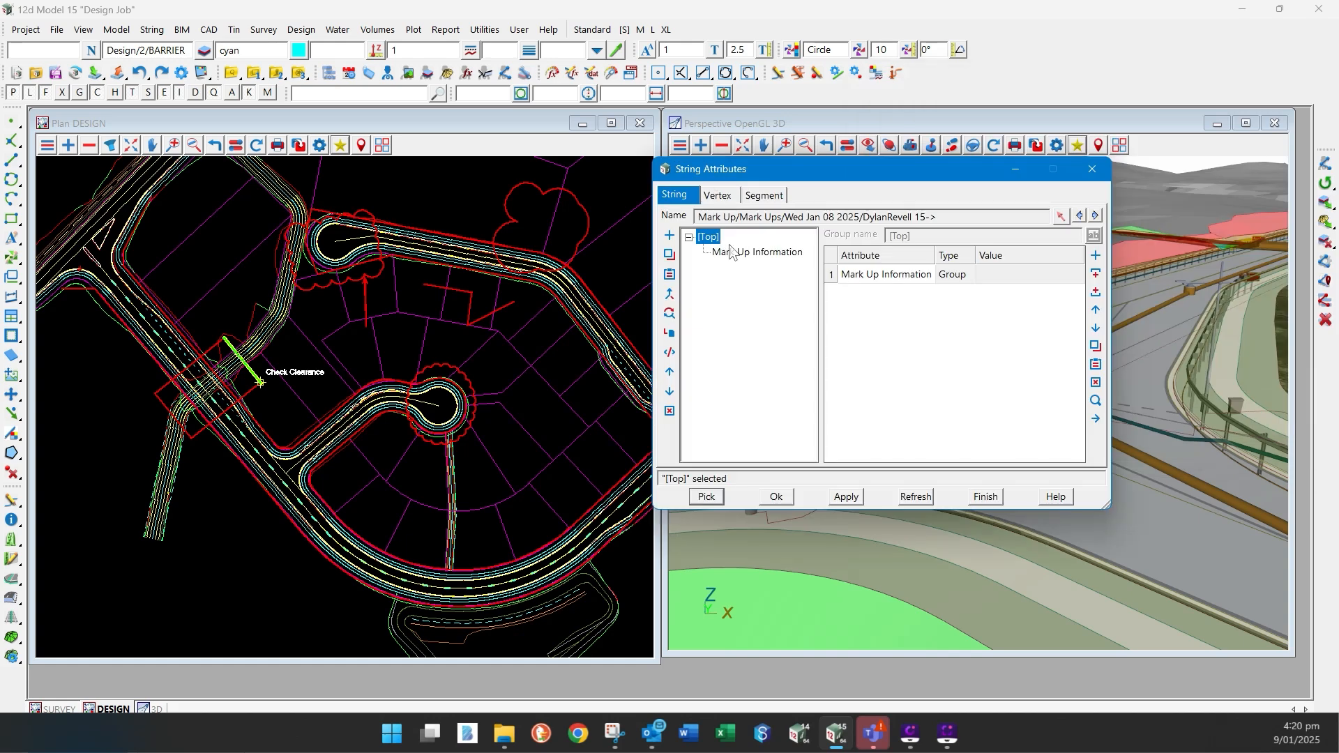
left_click(739, 253)
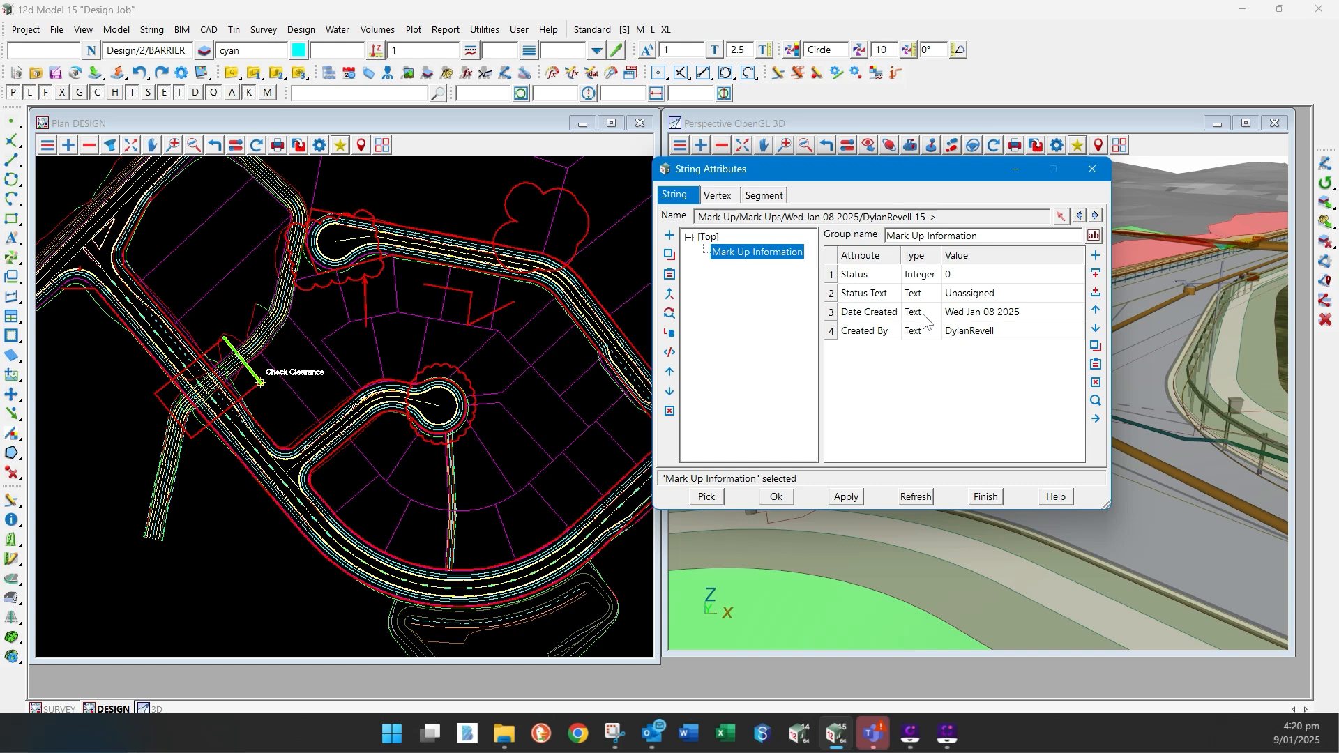
- Add a Text-type attribute named Information at the top level of the picked mark-up's string attributes
left_click(706, 237)
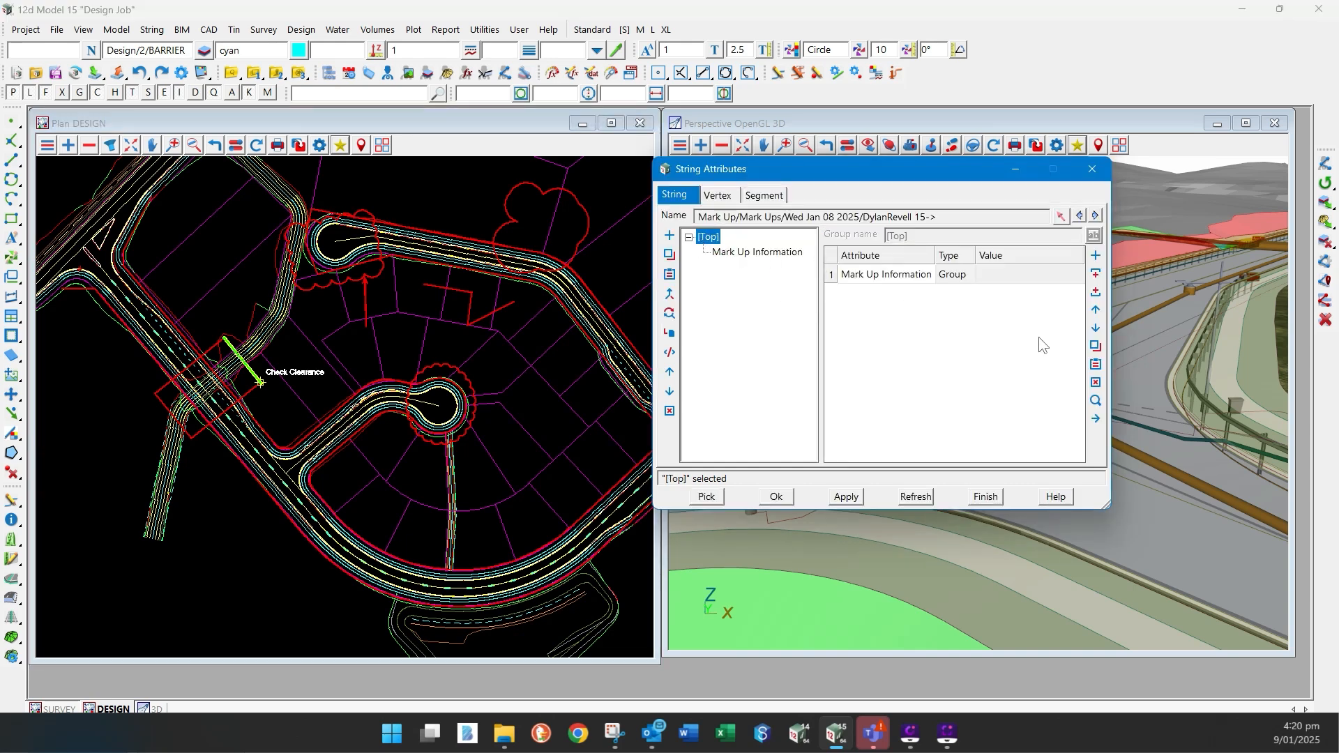
left_click(1096, 330)
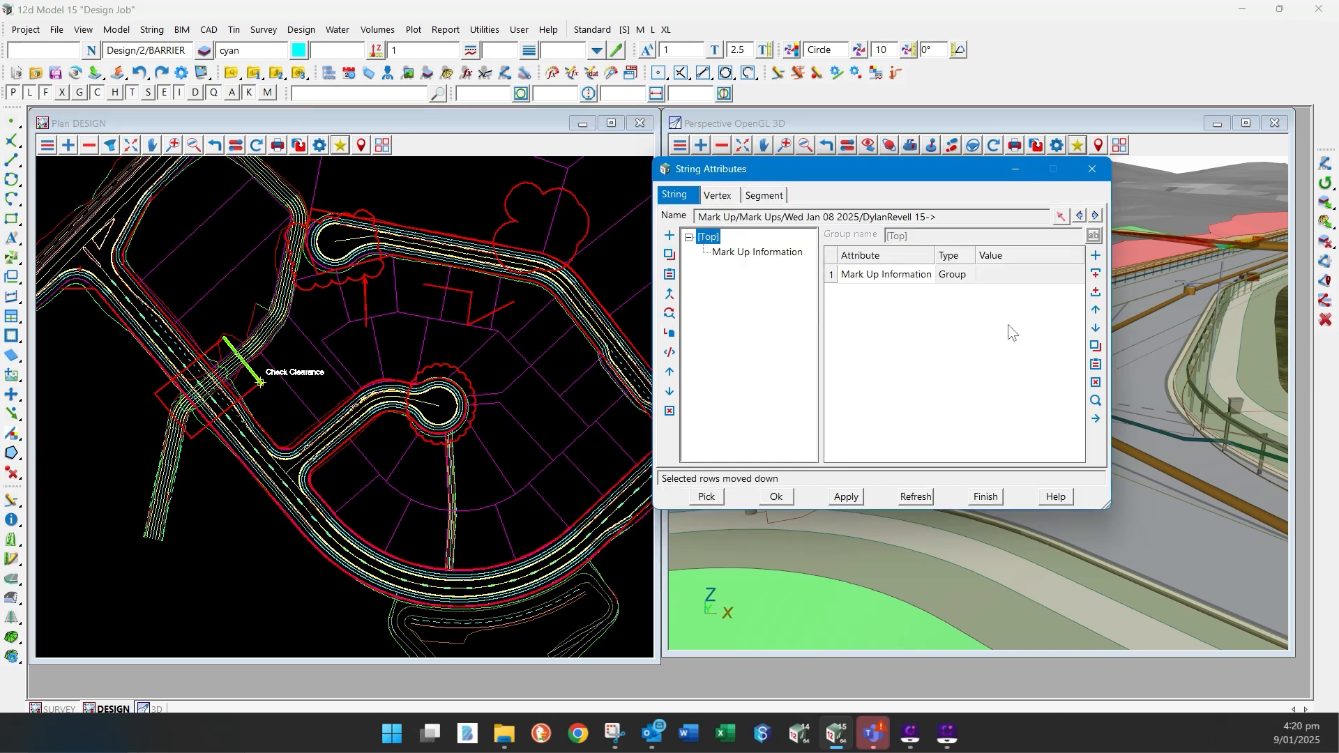
left_click(1095, 293)
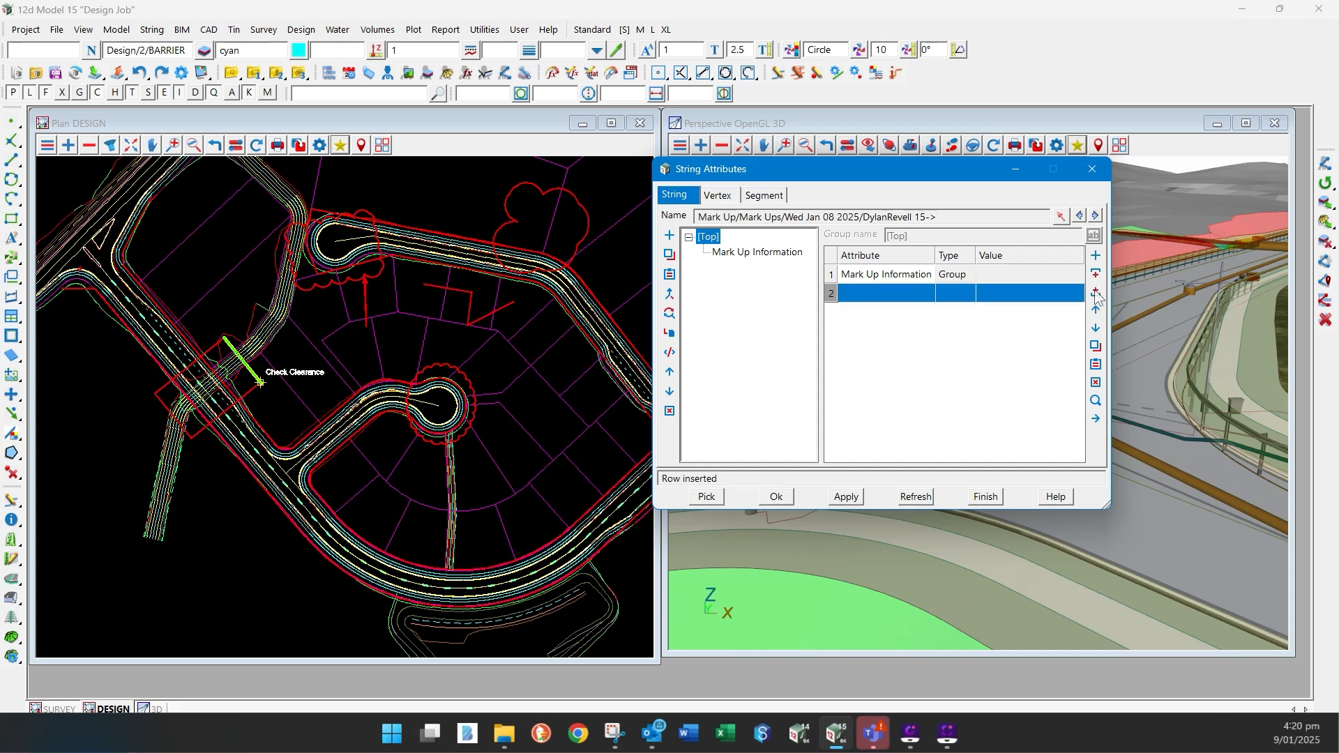
left_click(854, 297)
left_click(854, 293)
type("Onformation")
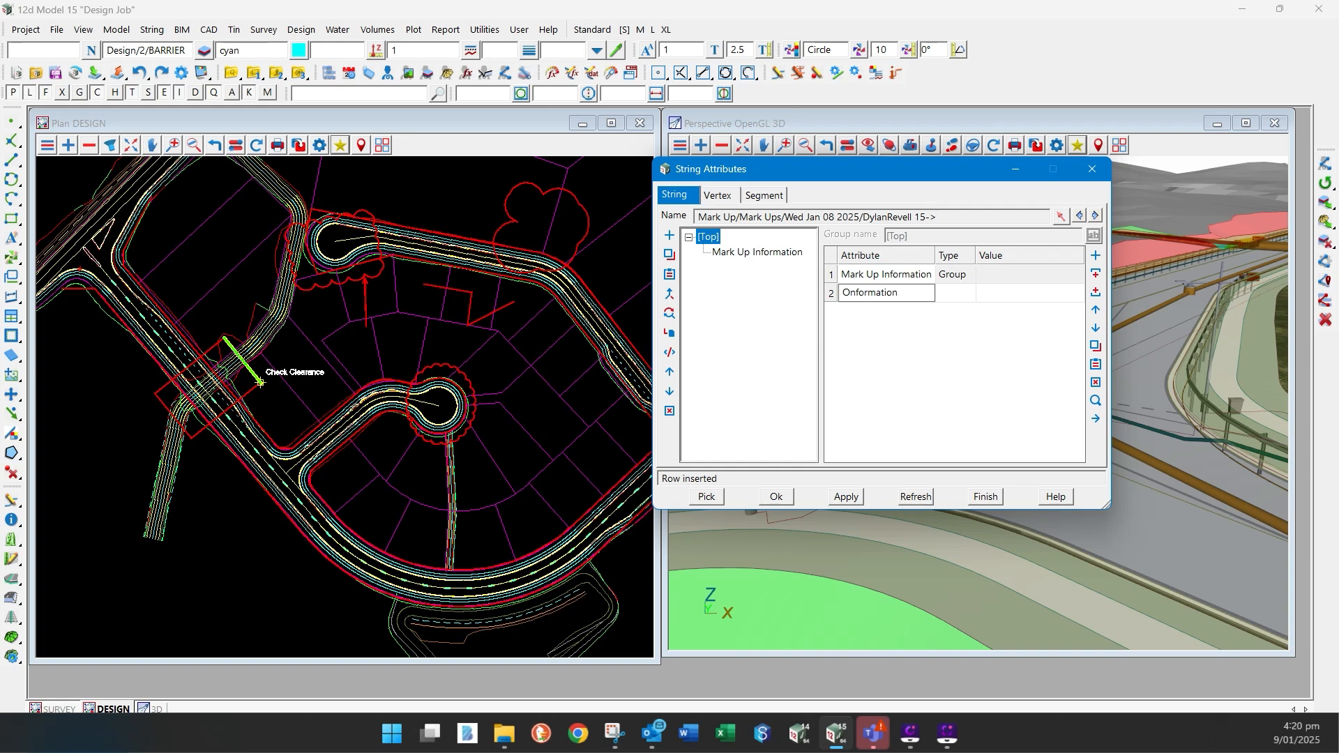
left_click(844, 292)
key("Delete")
type("I")
right_click(951, 296)
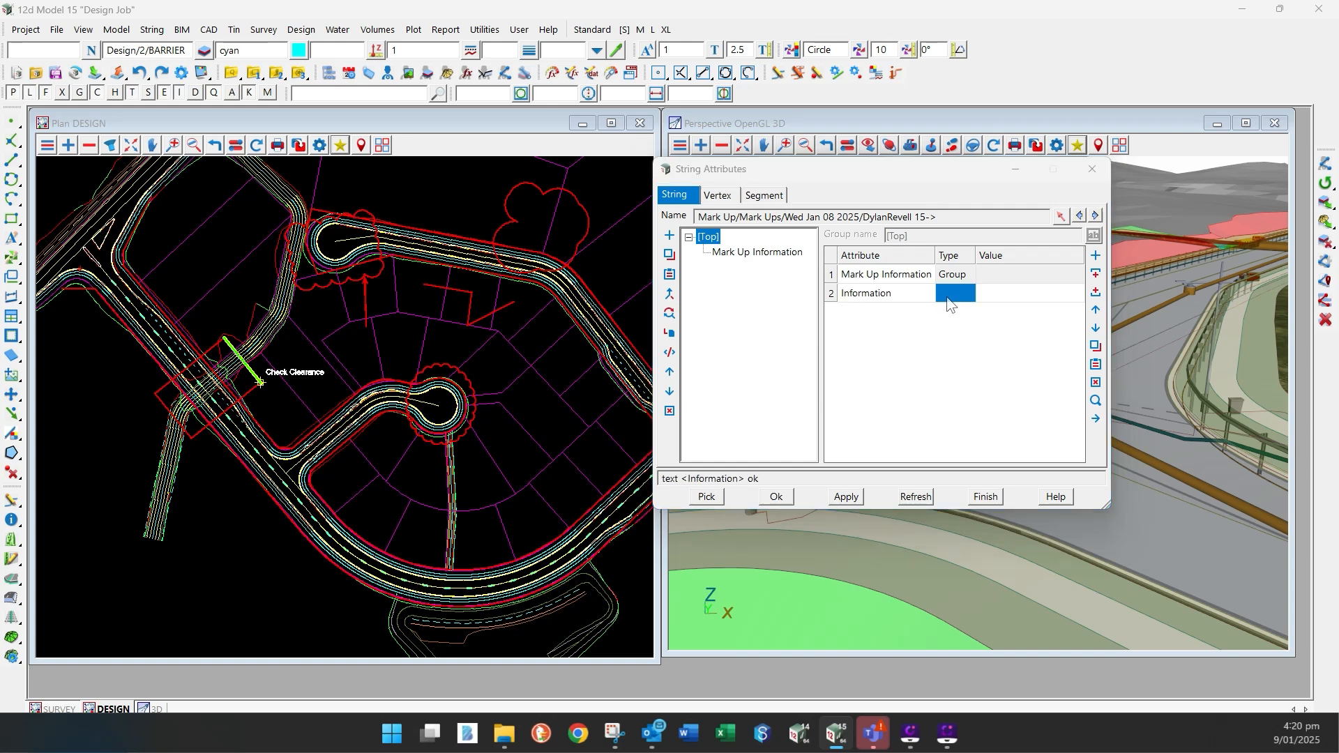
left_click(968, 359)
- Copy the file path of Open Me.docx from the Design Job folder into the Information attribute's value
left_click(1006, 296)
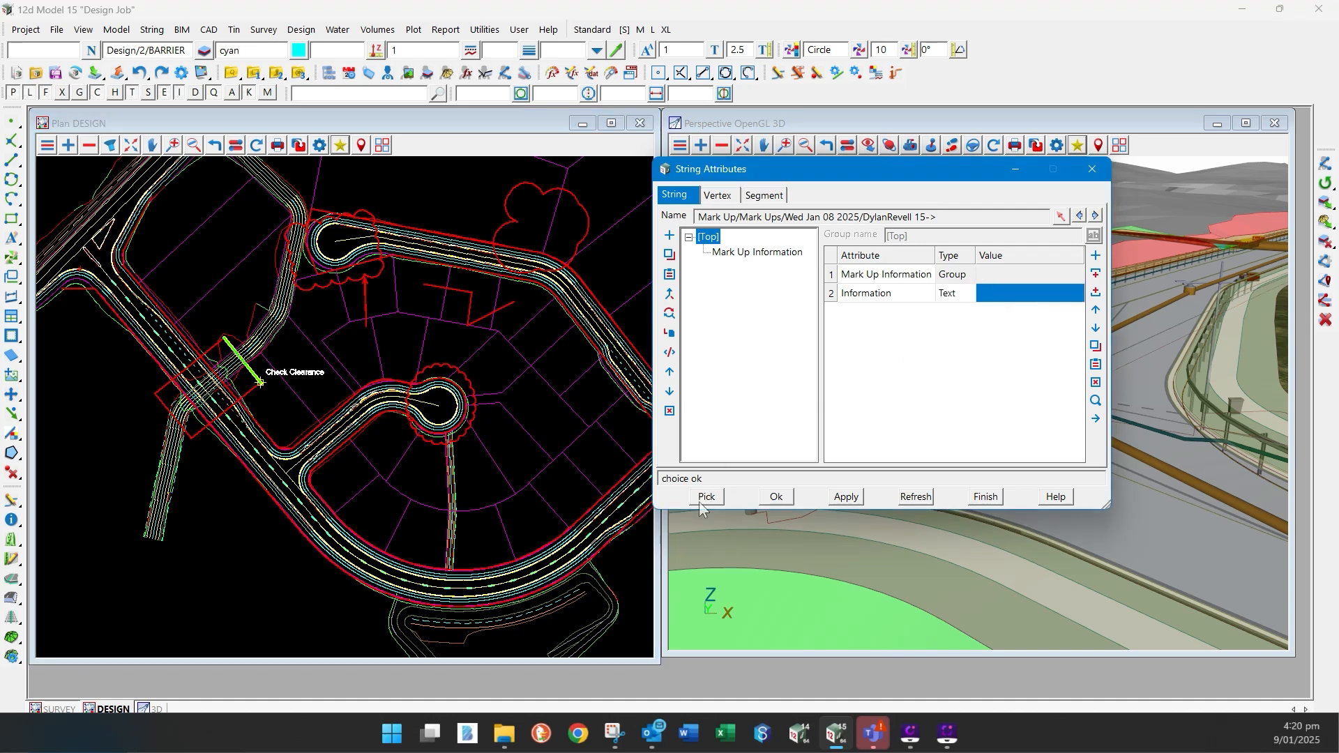
left_click(505, 740)
left_click(492, 650)
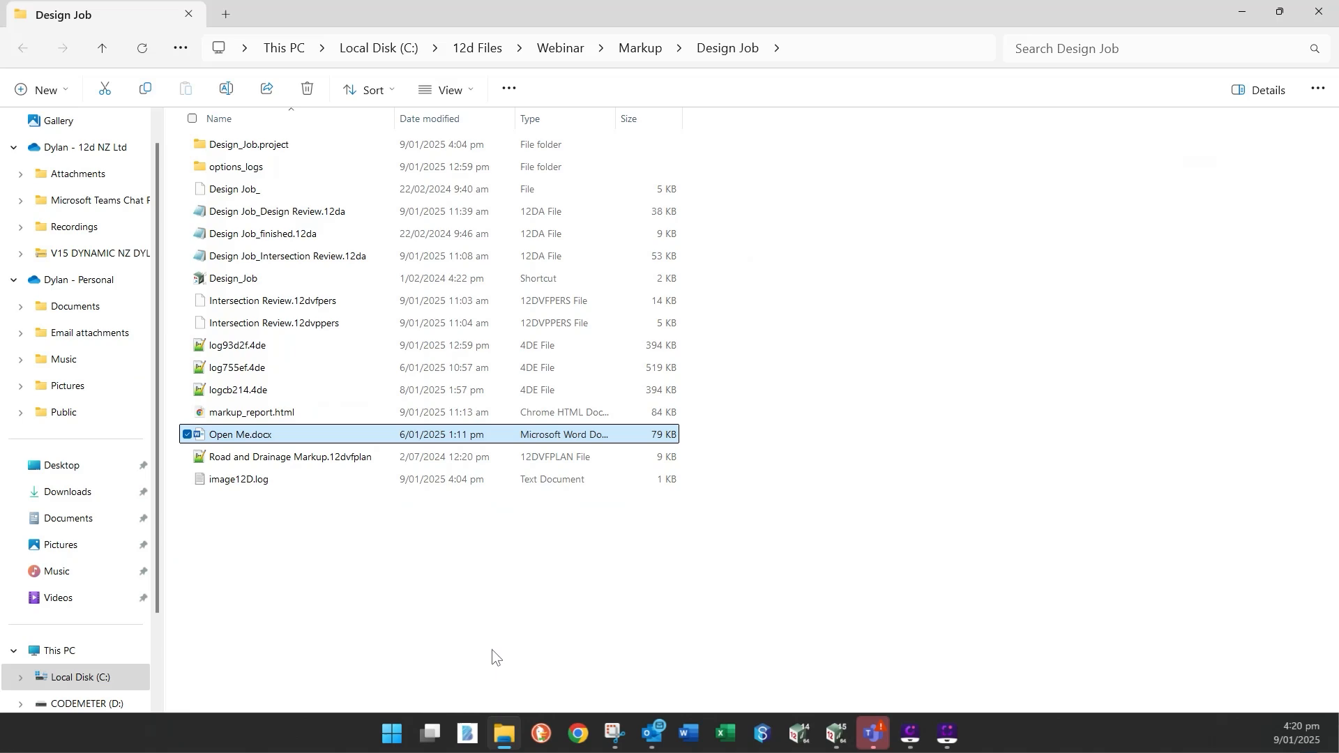
right_click(266, 435)
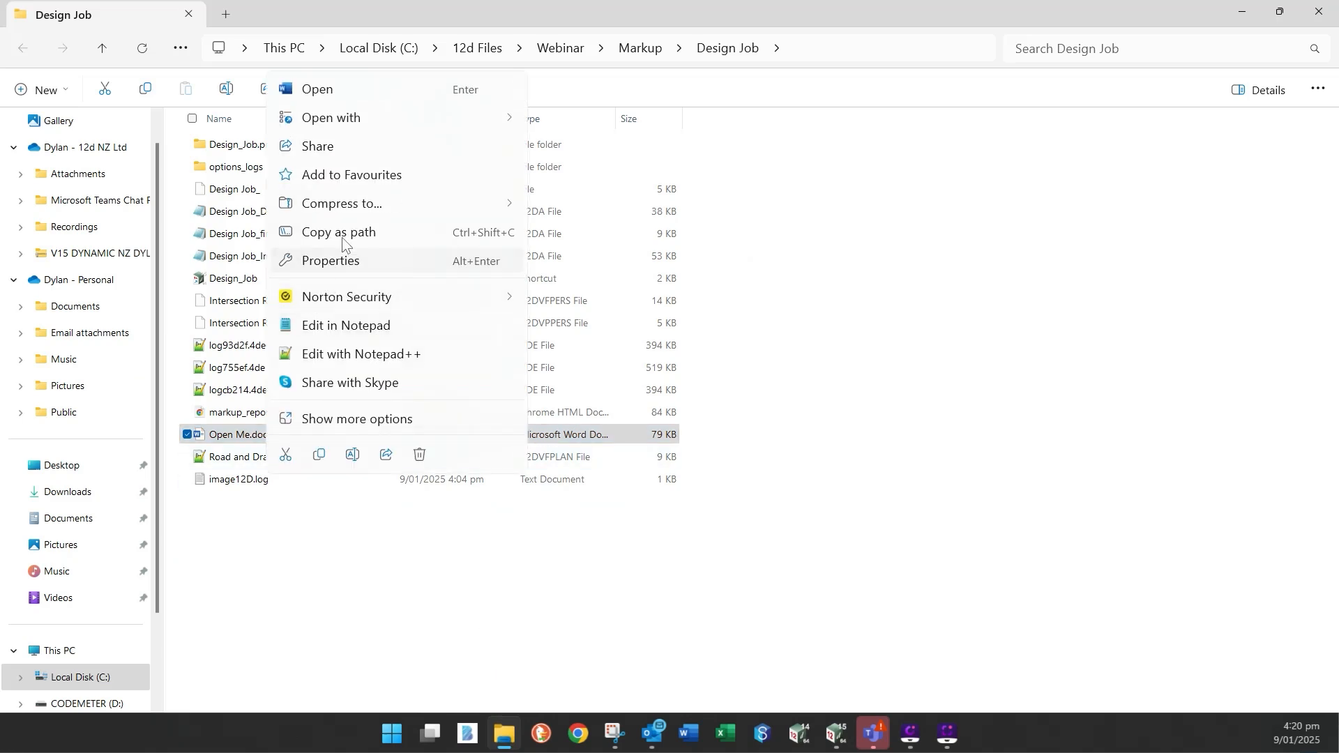
left_click(345, 231)
left_click(836, 733)
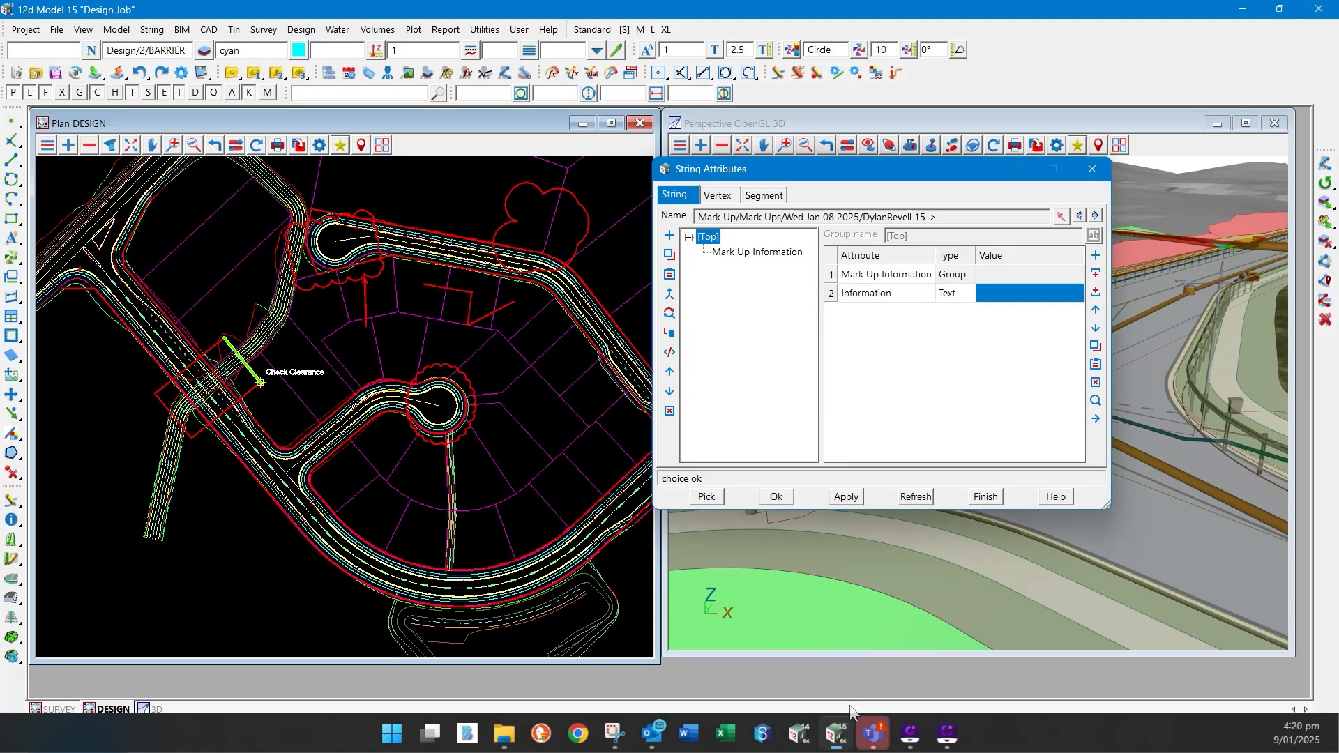
left_click(995, 296)
key("ctrl+v")
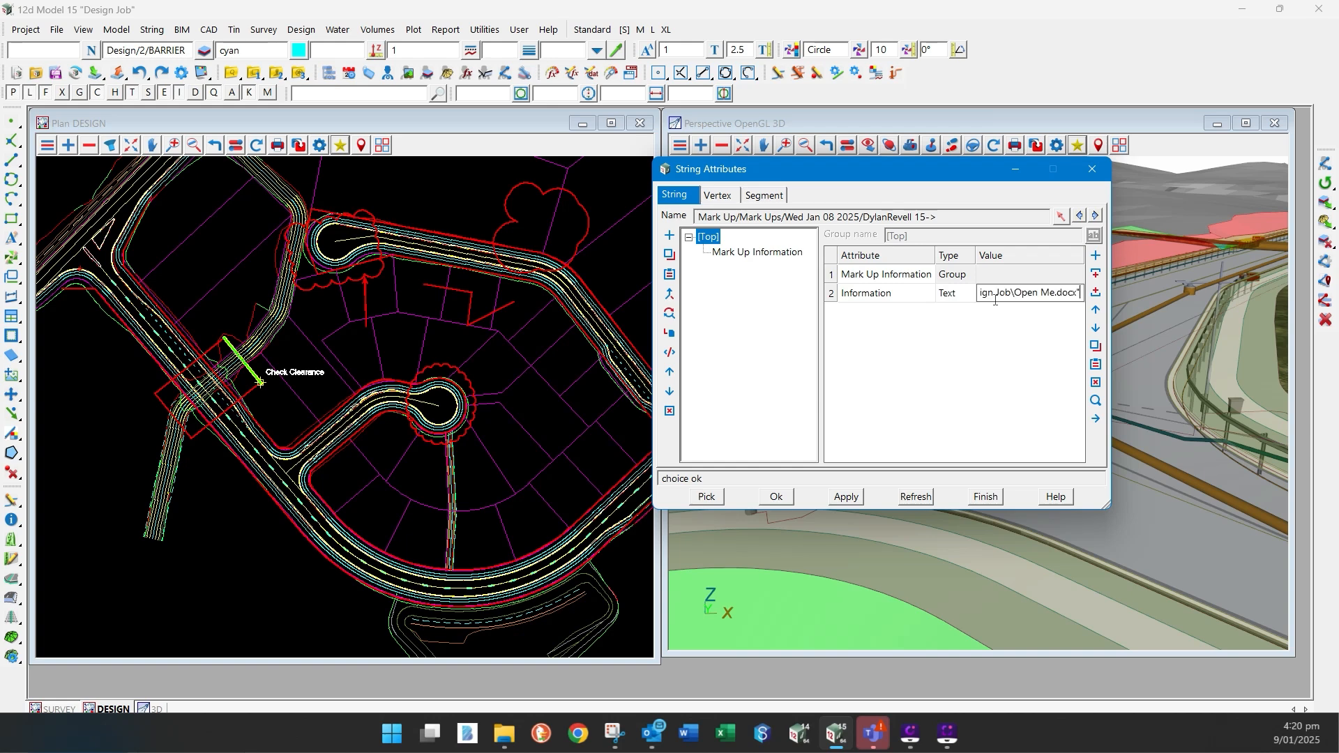
left_click(959, 294)
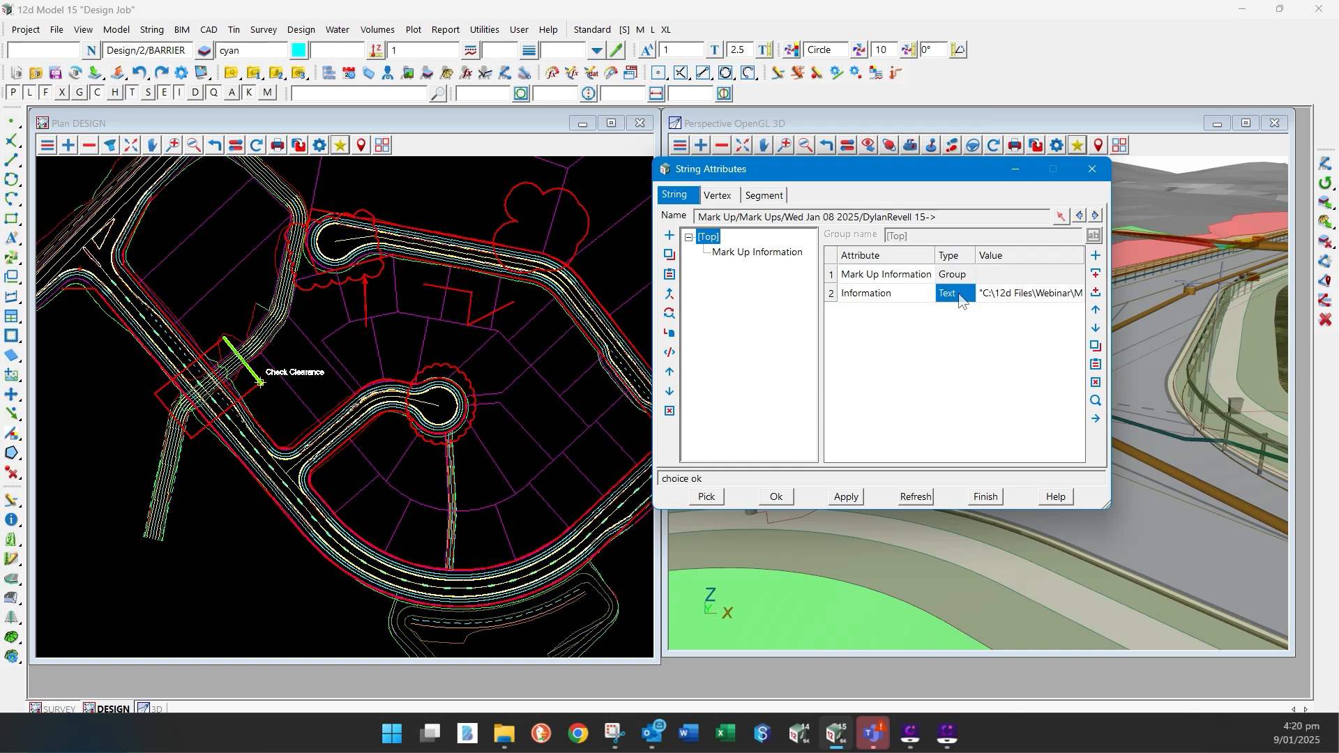
- Test the Information attribute's link by opening and closing its Word document, and apply the string attributes
left_click(1004, 297)
left_click(1095, 419)
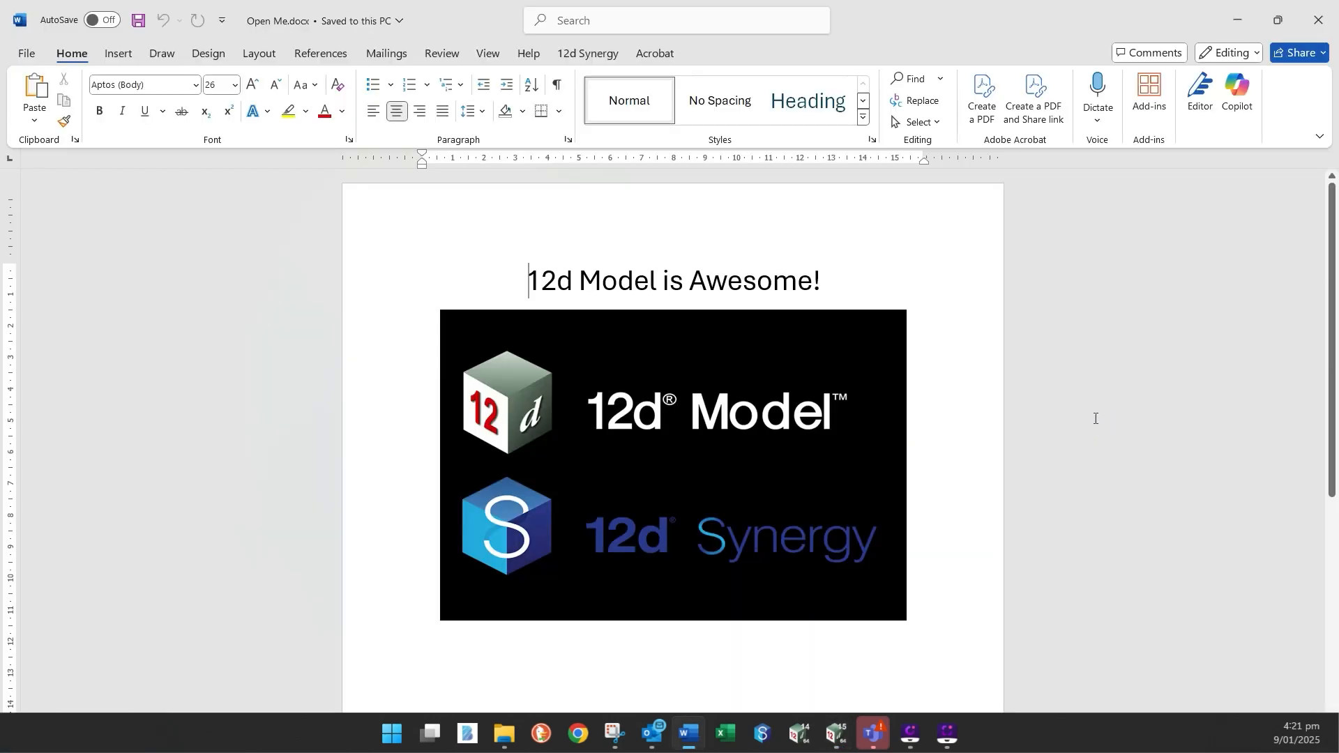
left_click(1320, 21)
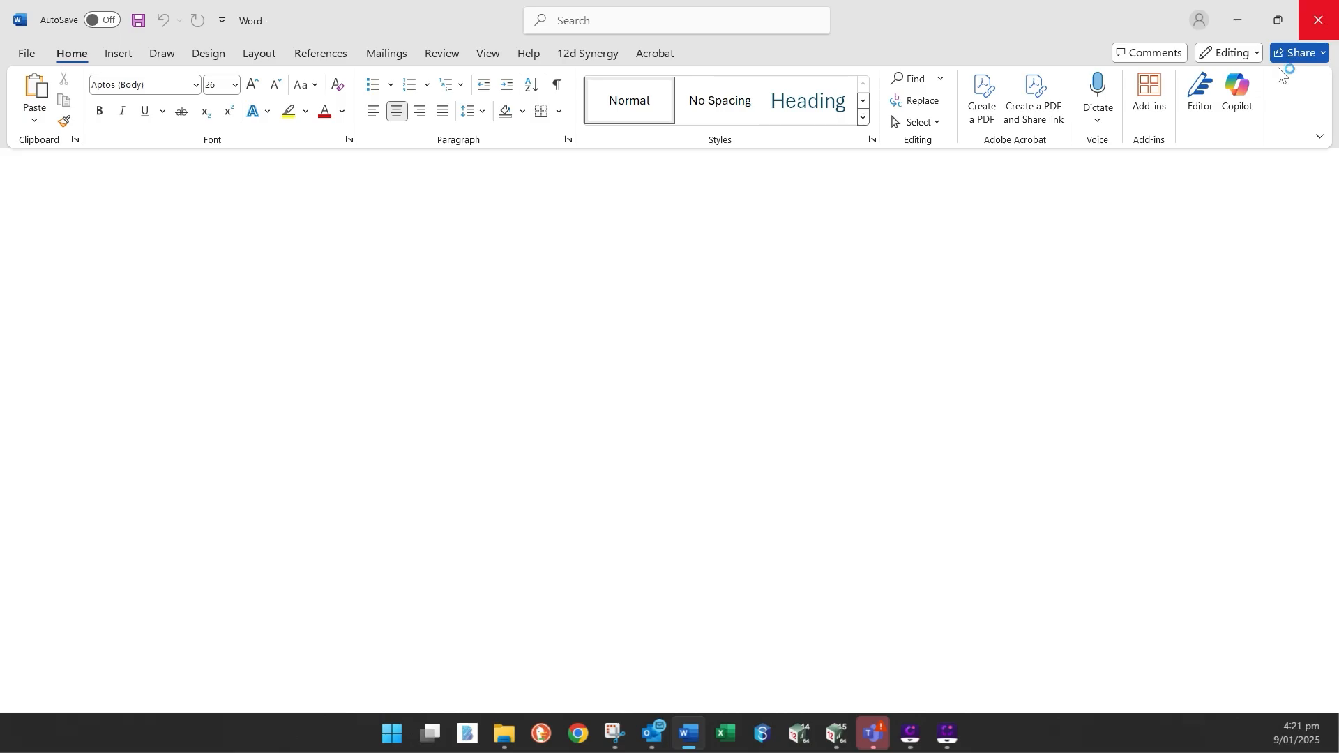
left_click(845, 498)
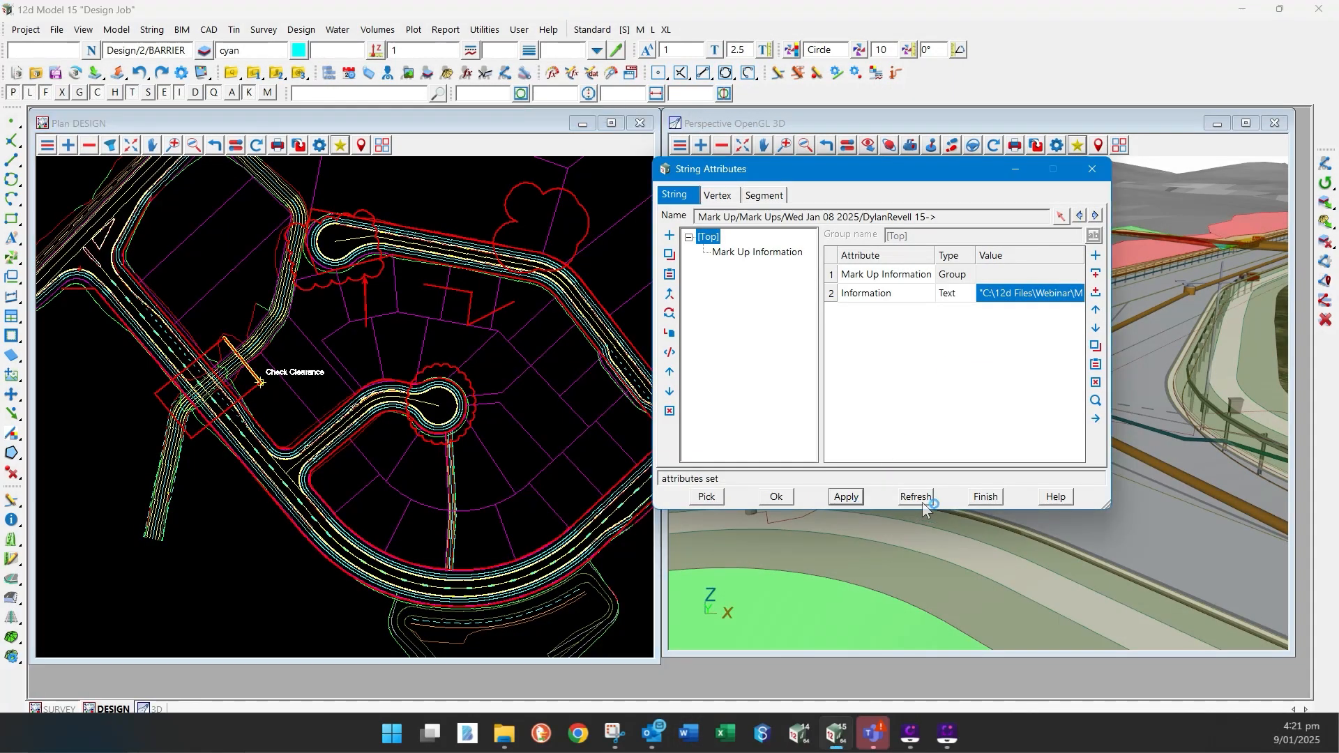
left_click(985, 497)
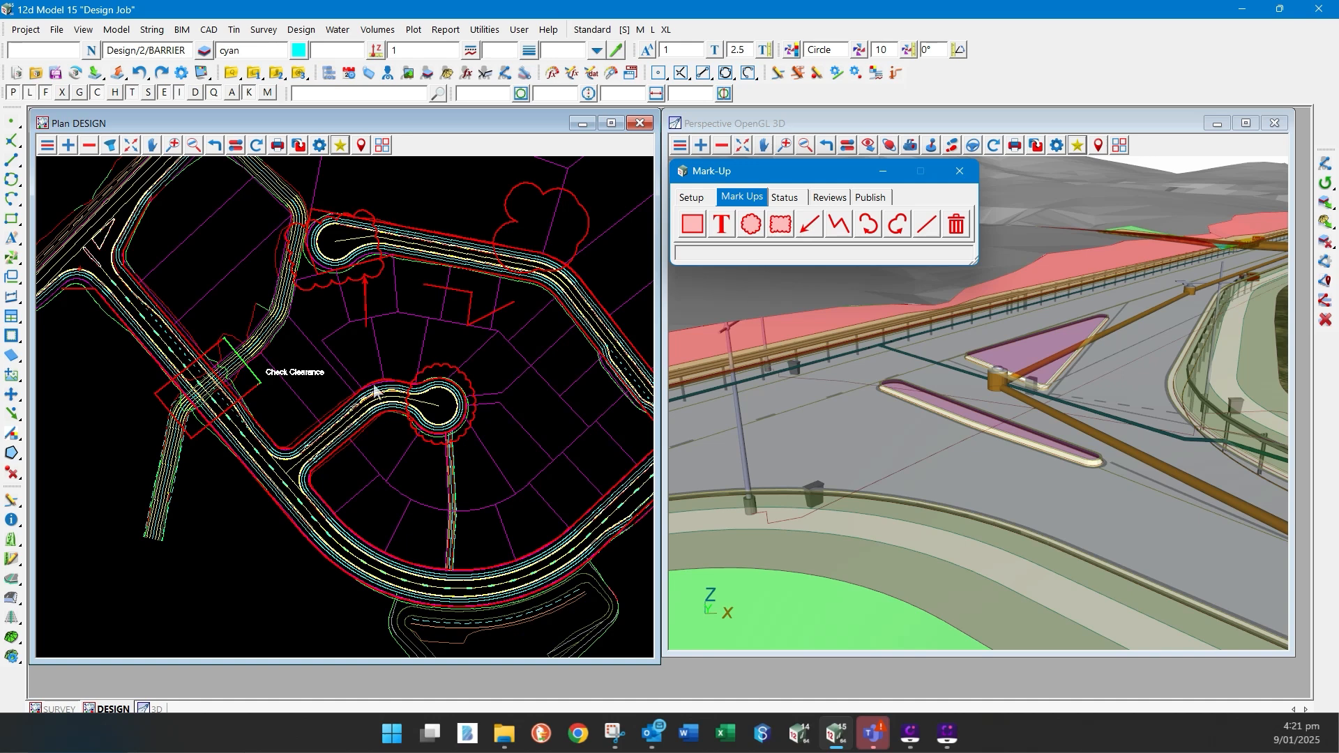
- Open the mark-up export settings and review the choices of what to export, keeping All
left_click(869, 198)
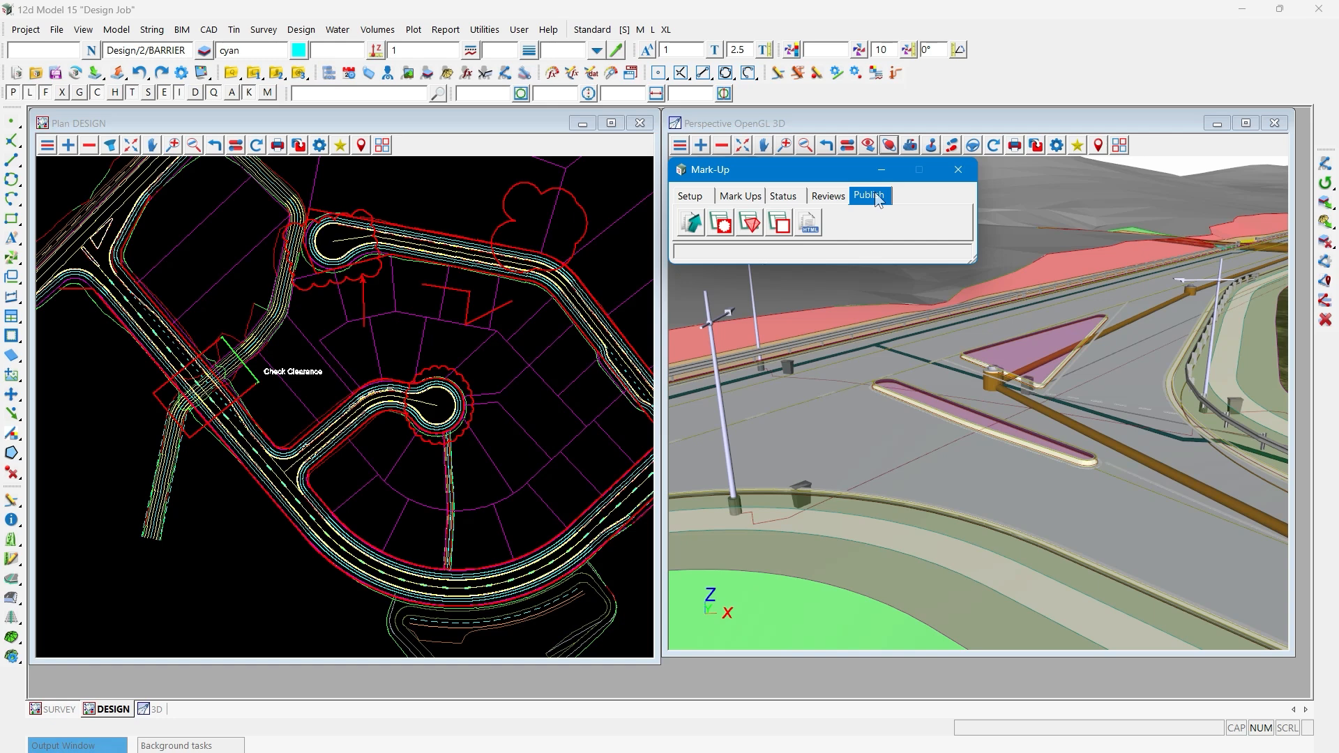
left_click(691, 224)
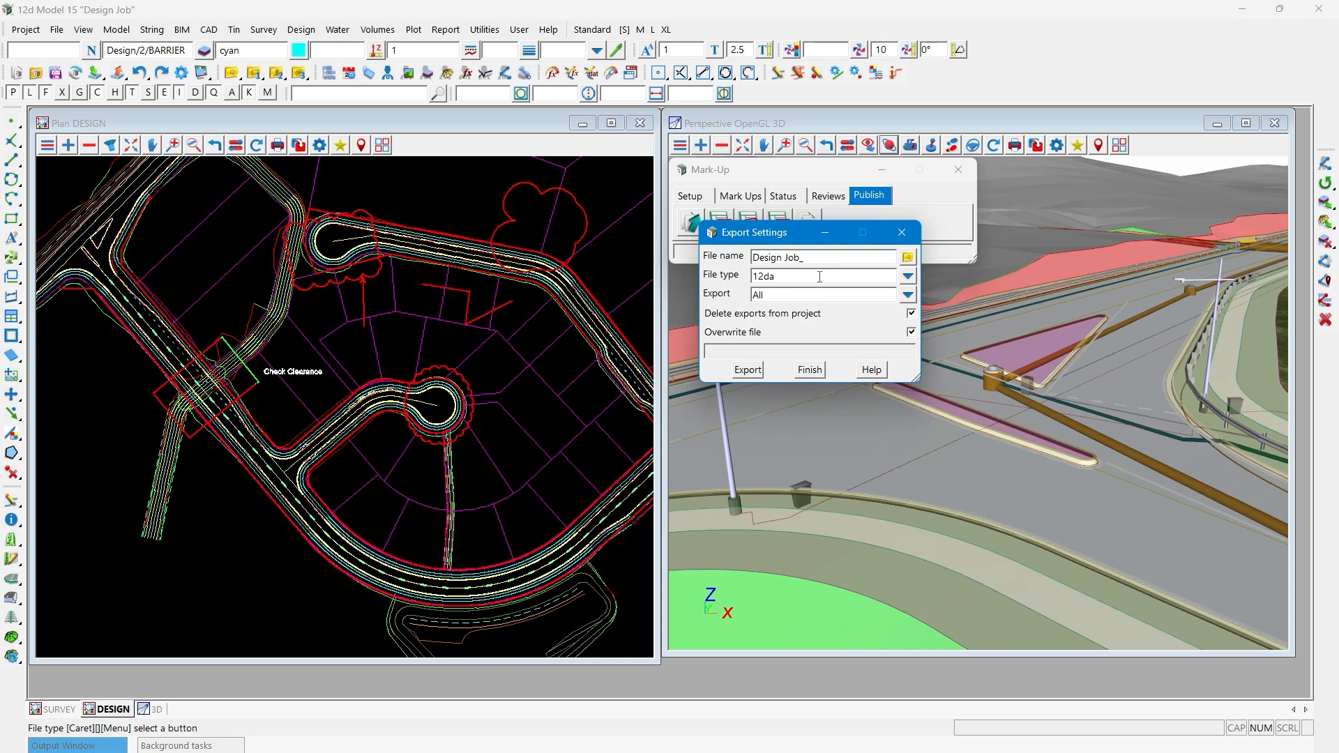
left_click(907, 295)
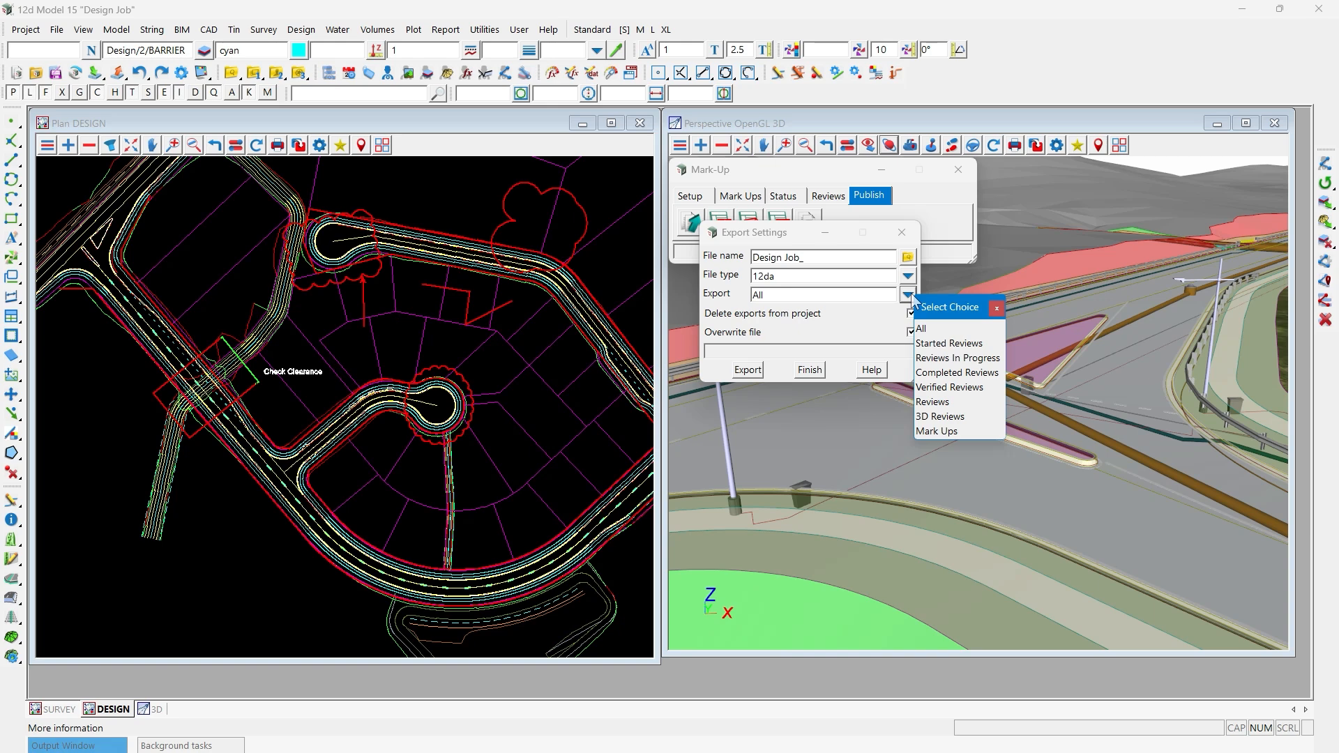
left_click(997, 307)
- Export all mark-ups to the 12da file Design Job_Design Review, overwriting the existing file and deleting the exports from the project
left_click(828, 257)
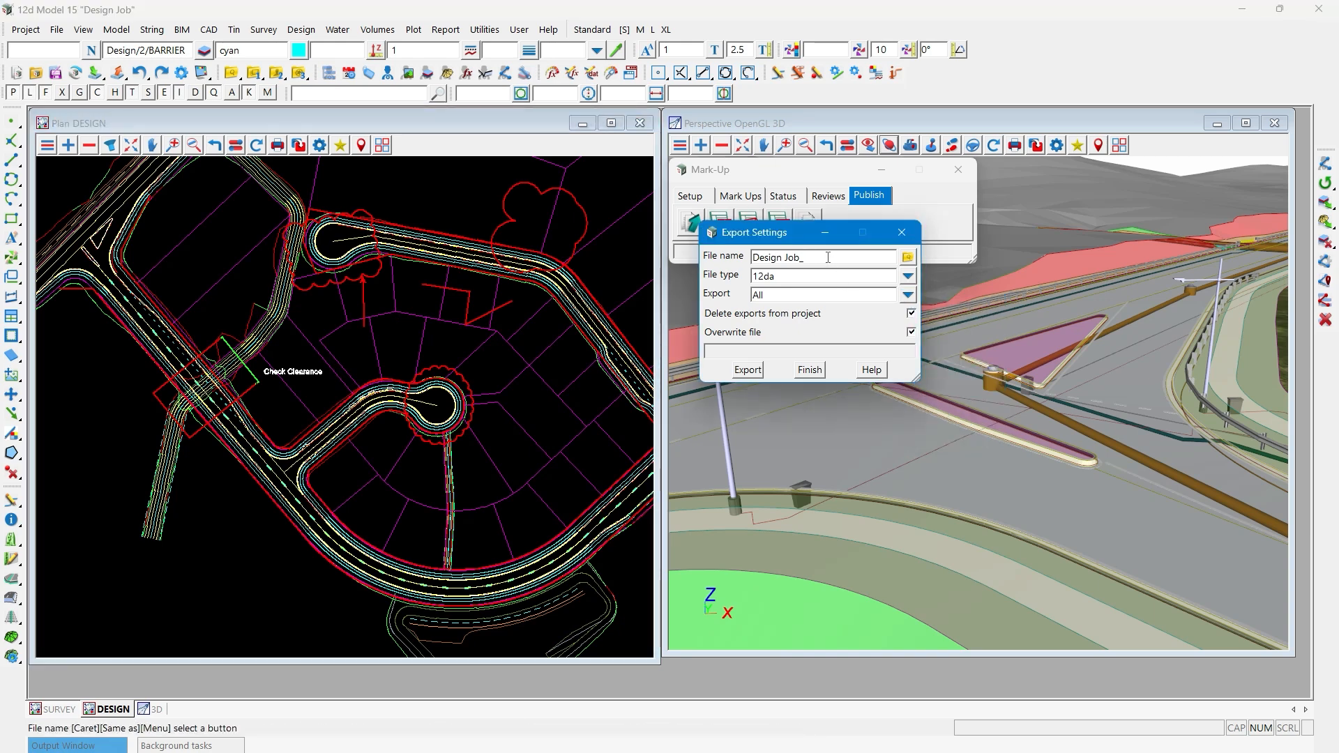
type("DEsign Review")
left_click(812, 258)
key("BackSpace")
type("e")
left_click_drag(873, 255, 807, 260)
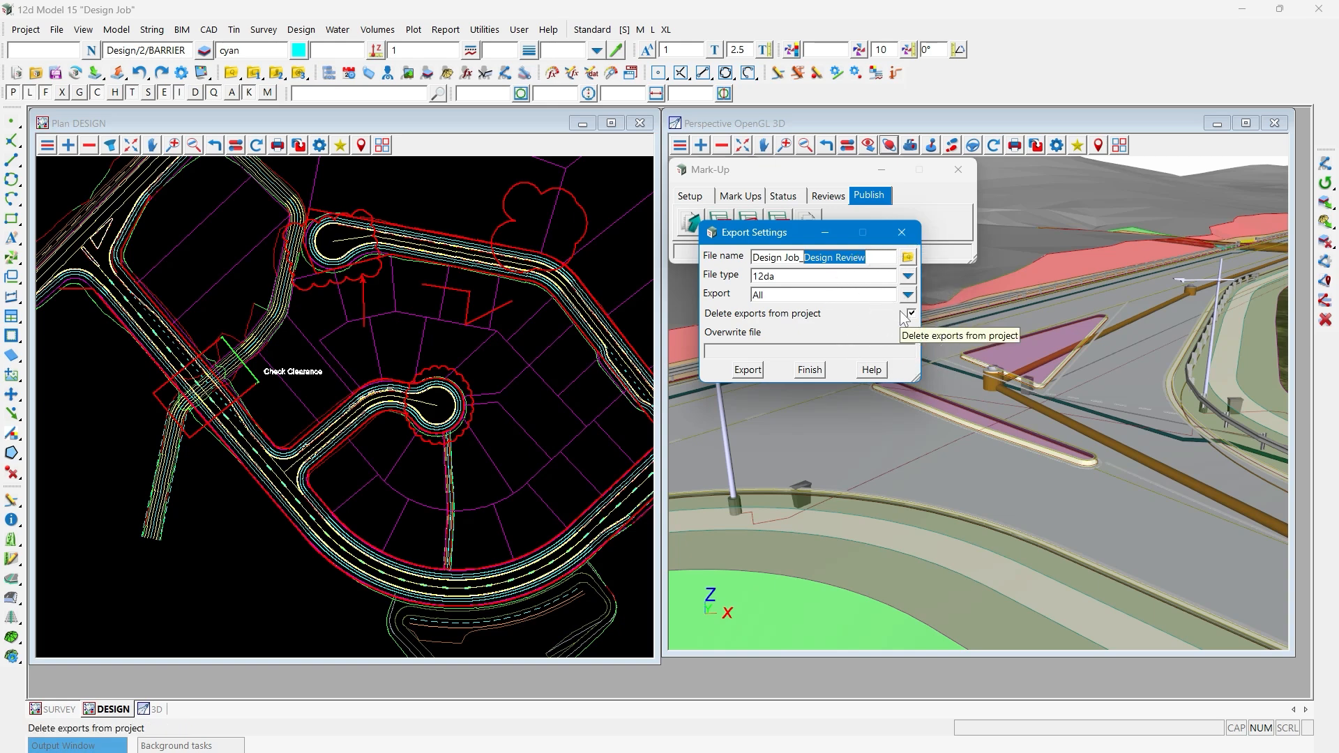
left_click(911, 333)
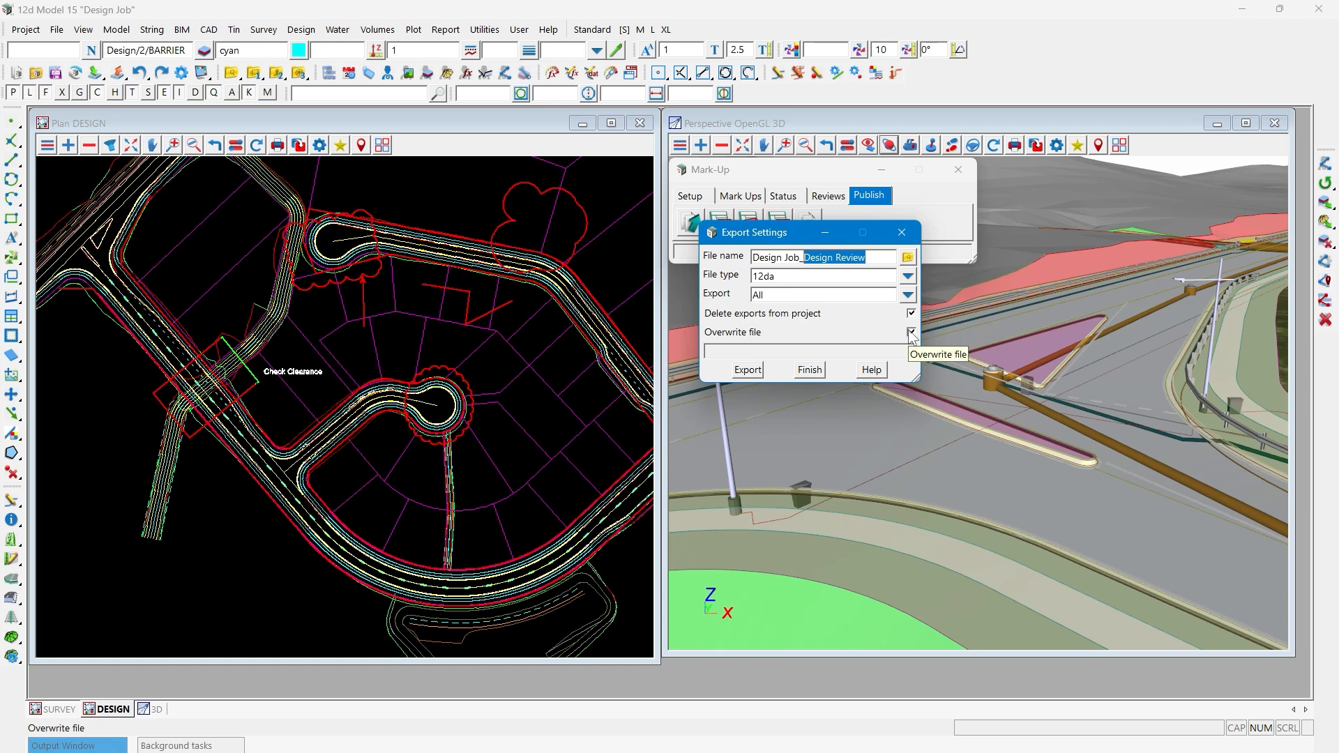
left_click(751, 369)
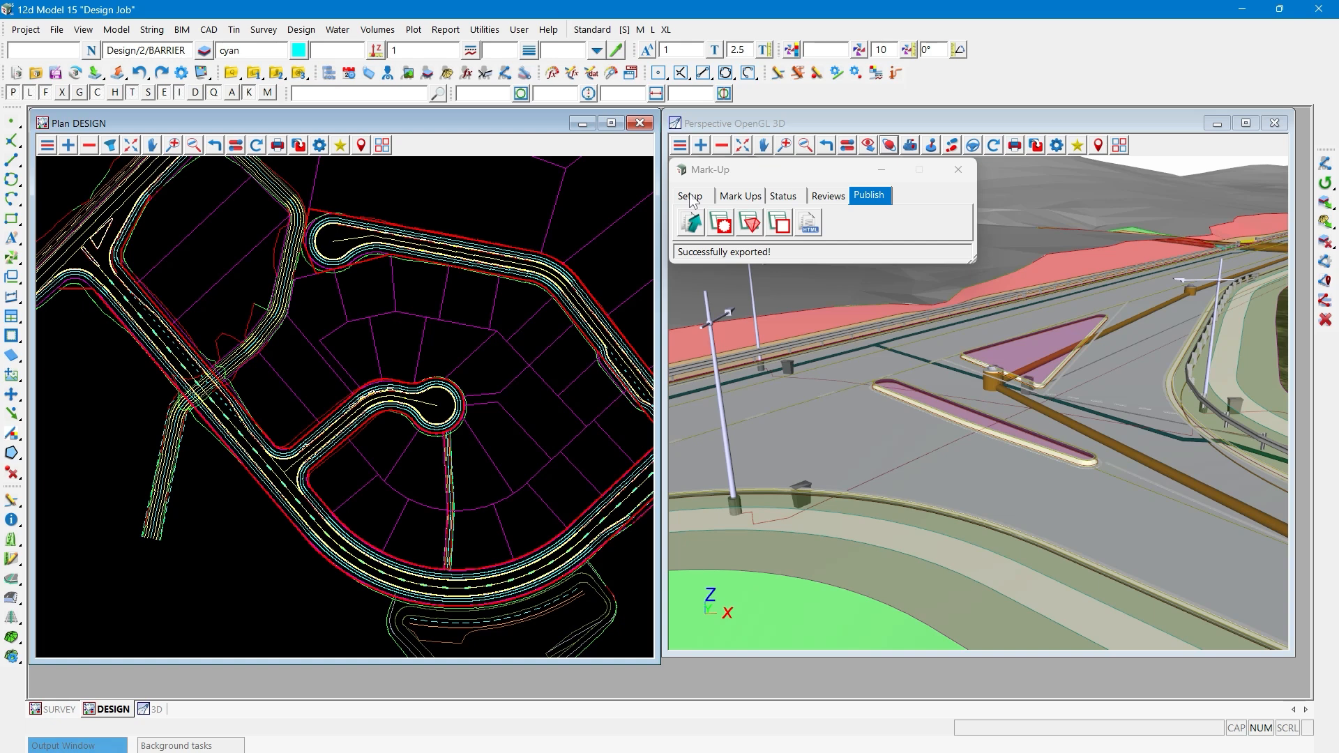
- Import all mark-ups from Design Job_Design Review.12da into the DESIGN view, keeping the file and clearing the view of current mark-ups
left_click(690, 196)
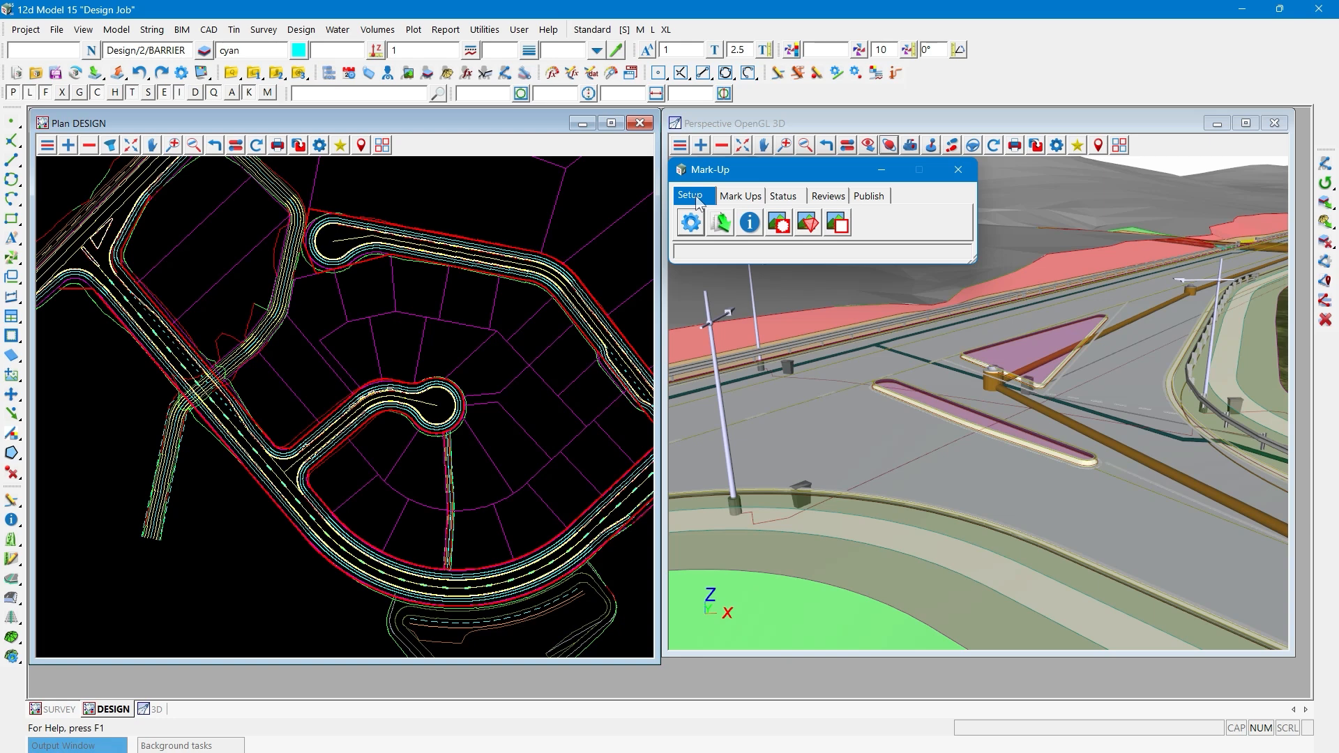
left_click(722, 224)
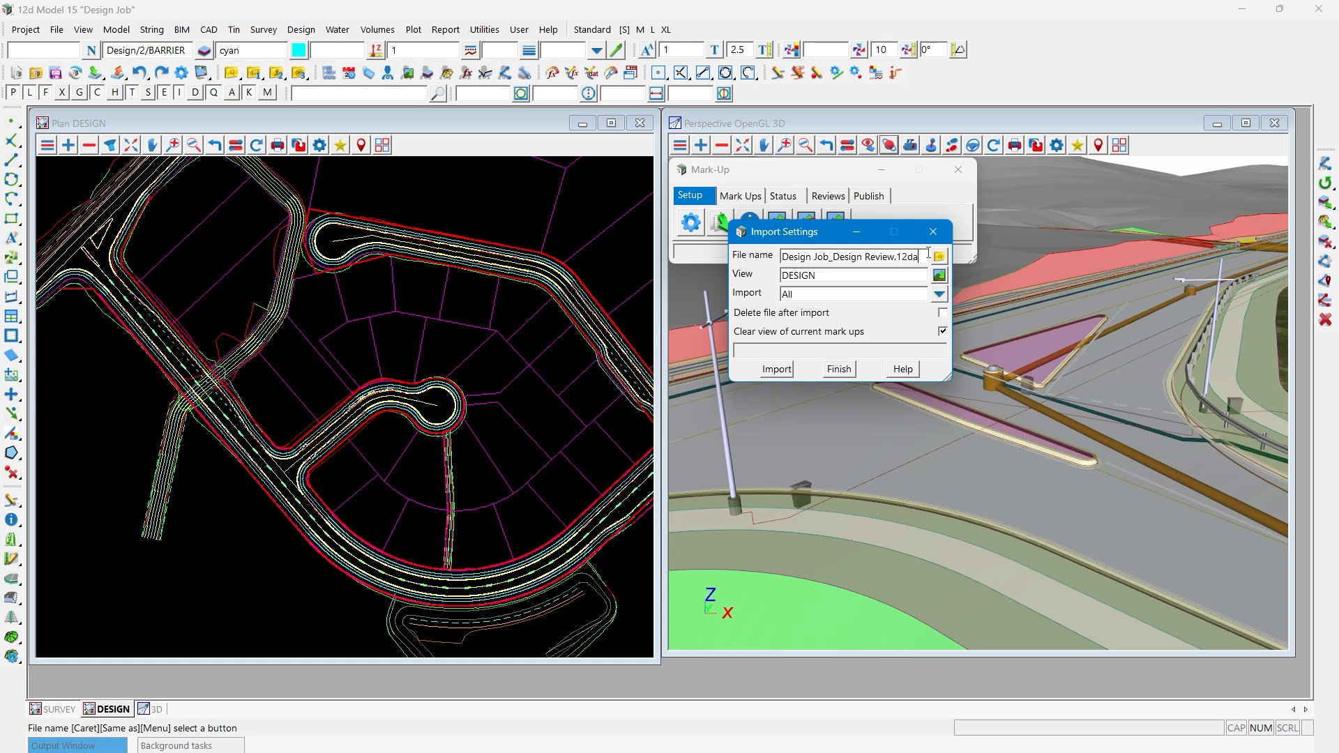
left_click(891, 274)
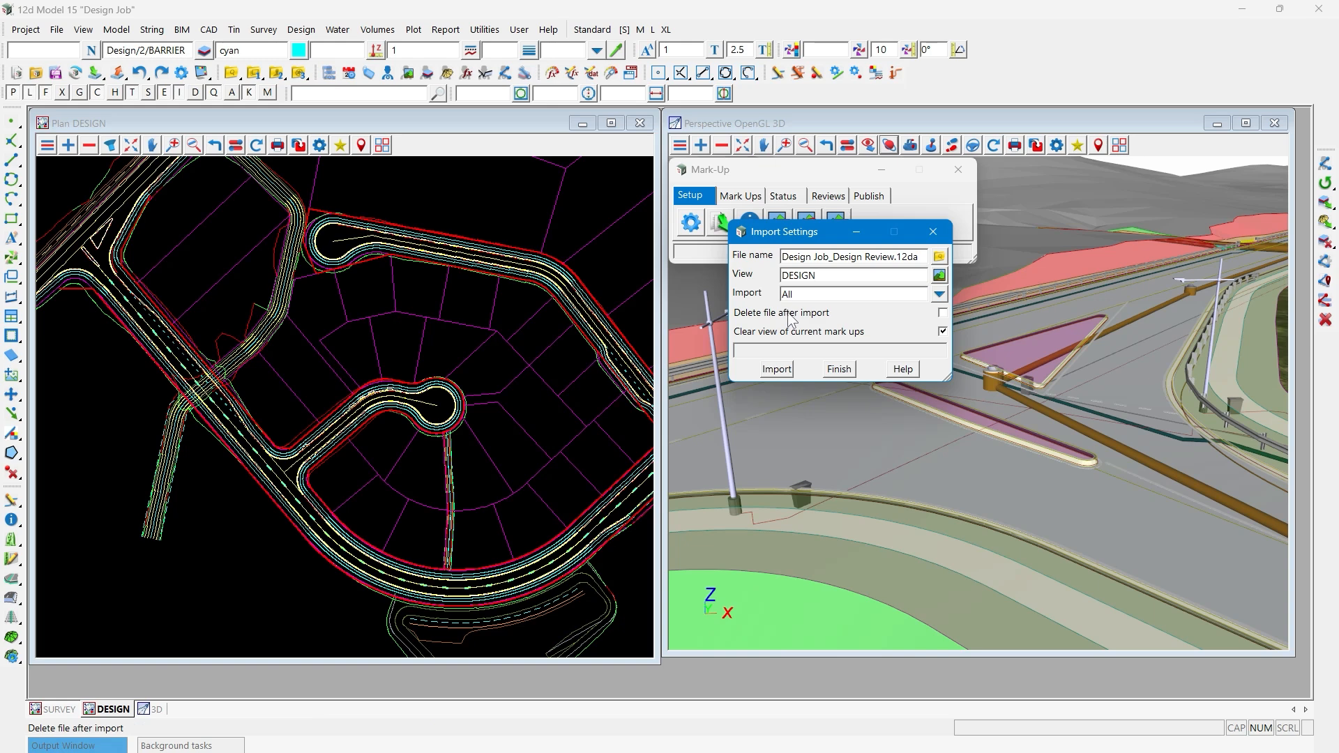
left_click(777, 365)
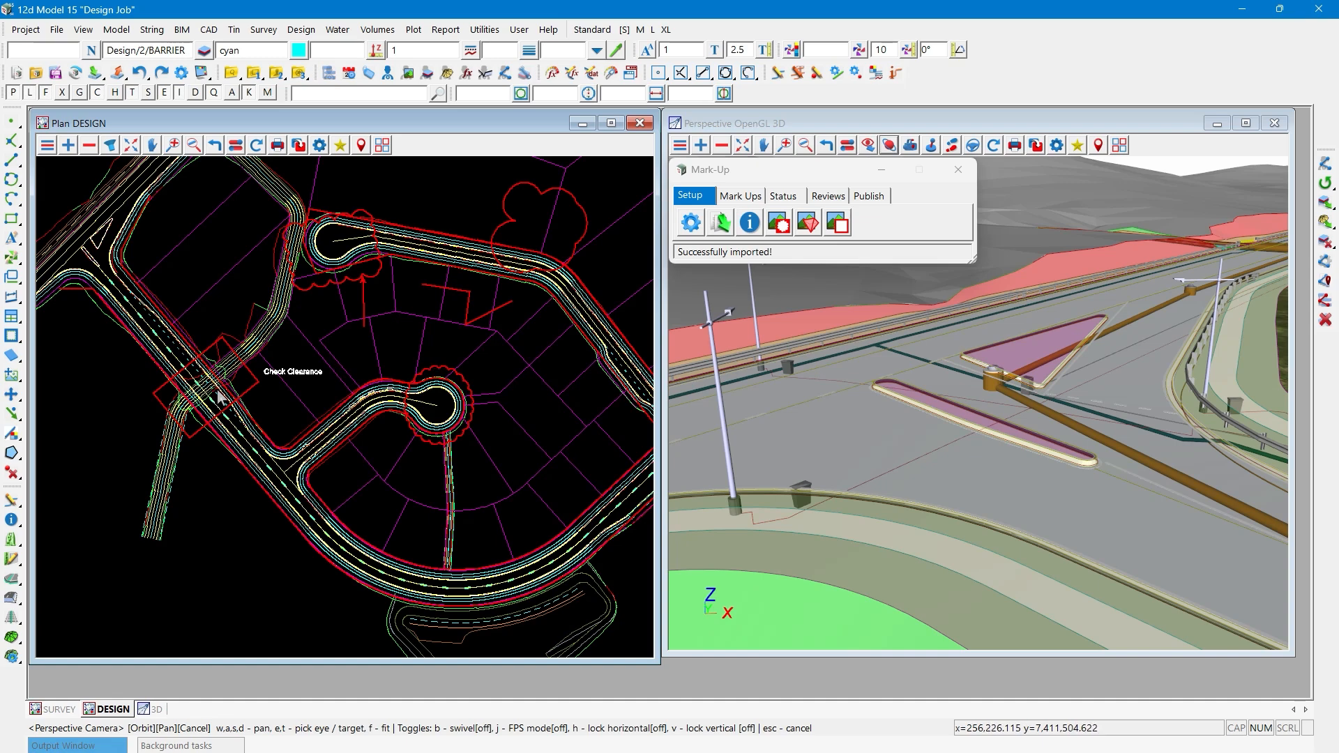
scroll(192, 374, "up", 3)
scroll(191, 371, "up", 1)
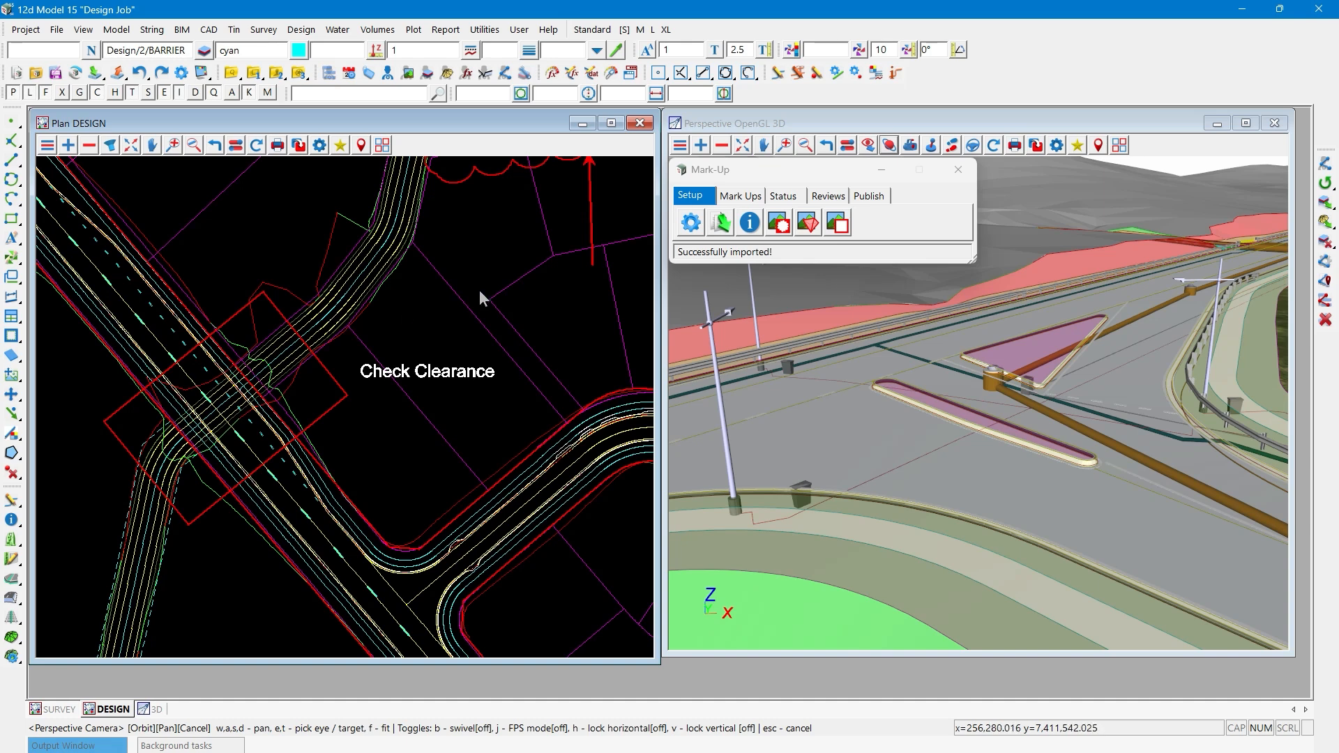
- Set the status of the rectangle mark-up around the road crossing to Progress
left_click(782, 197)
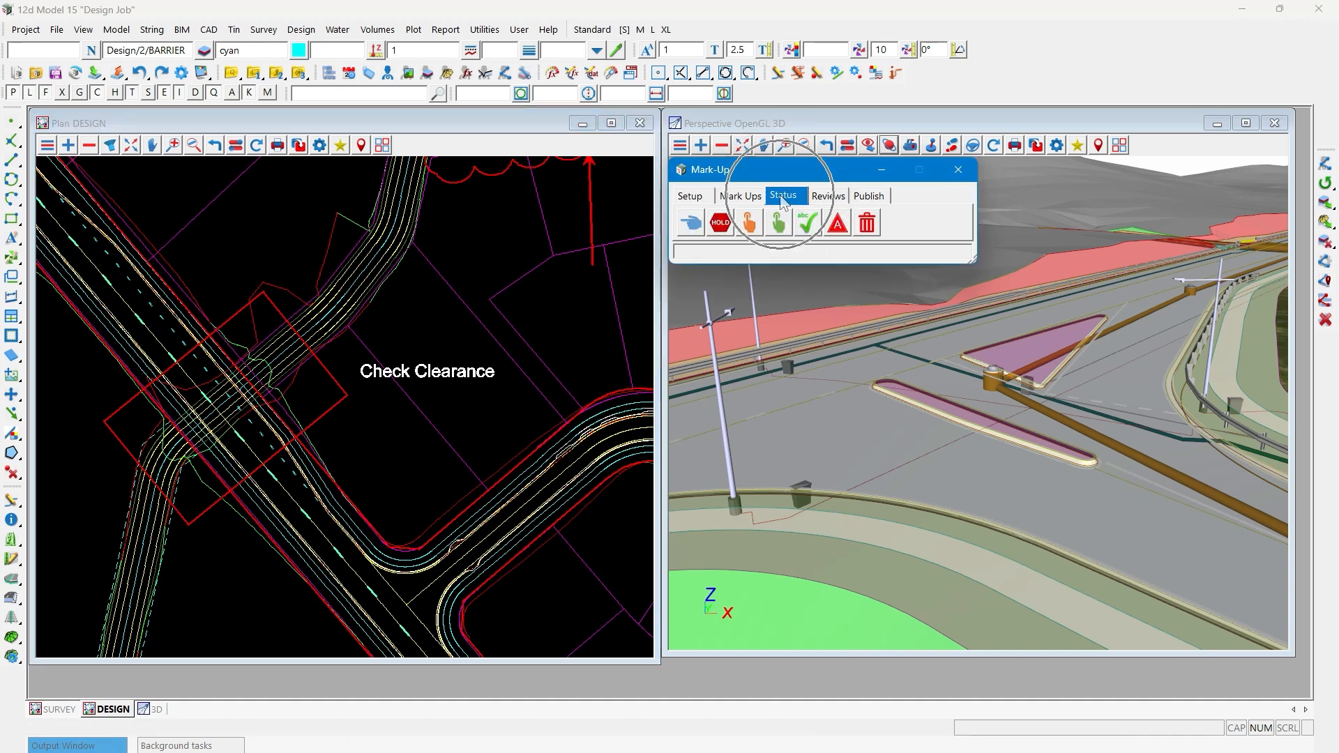
left_click(828, 196)
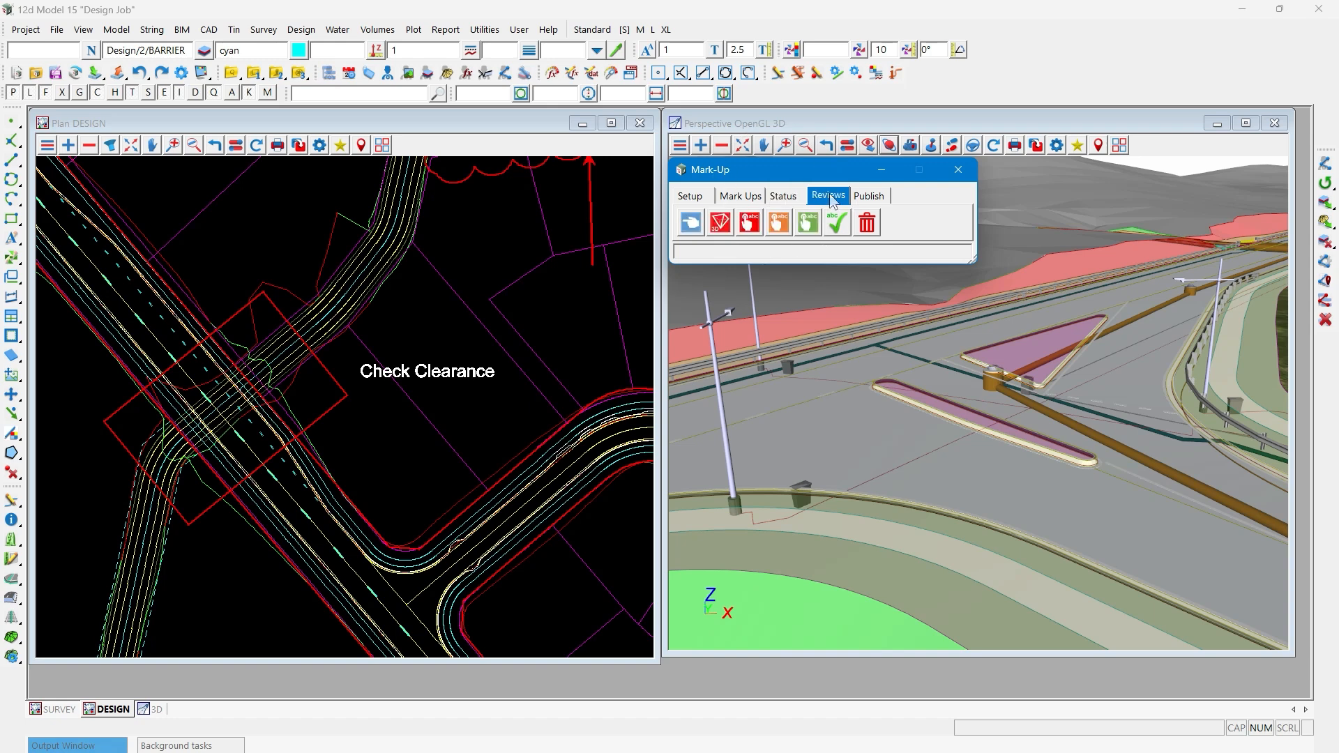
left_click(782, 197)
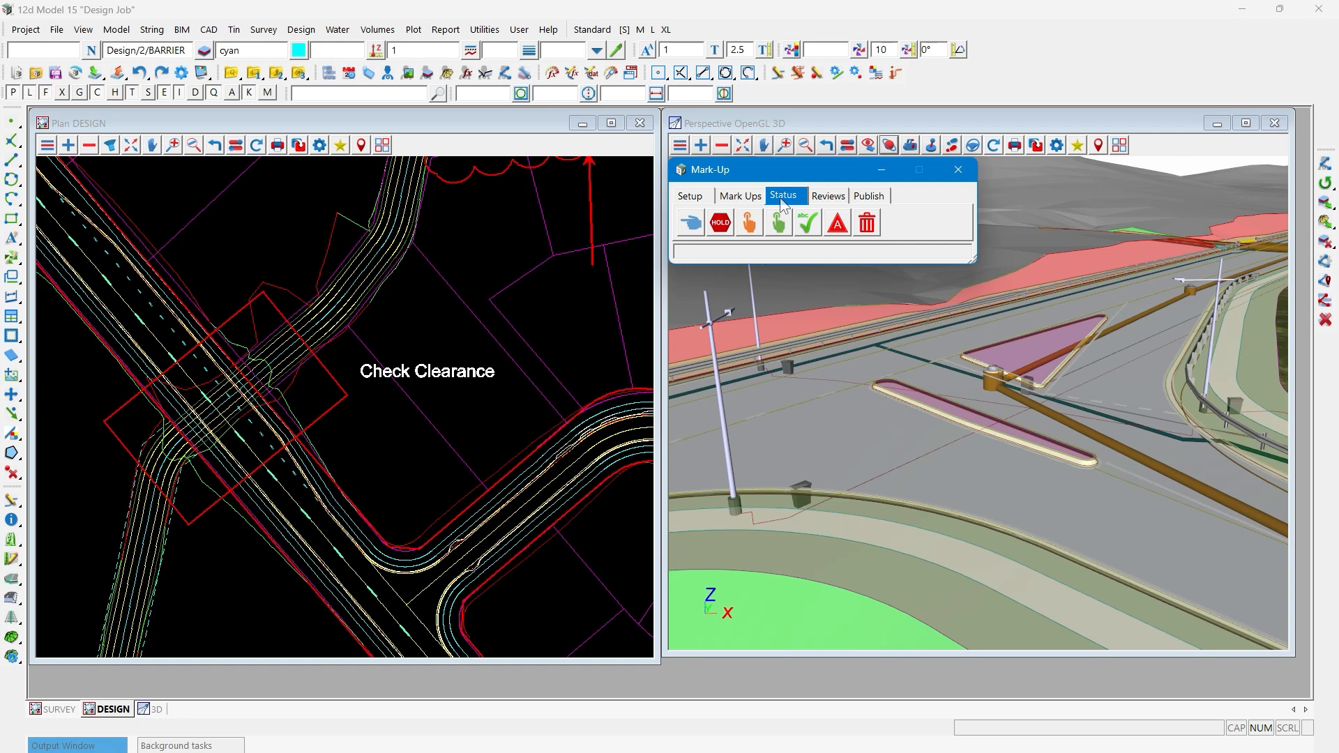
scroll(133, 389, "down", 2)
scroll(131, 390, "down", 1)
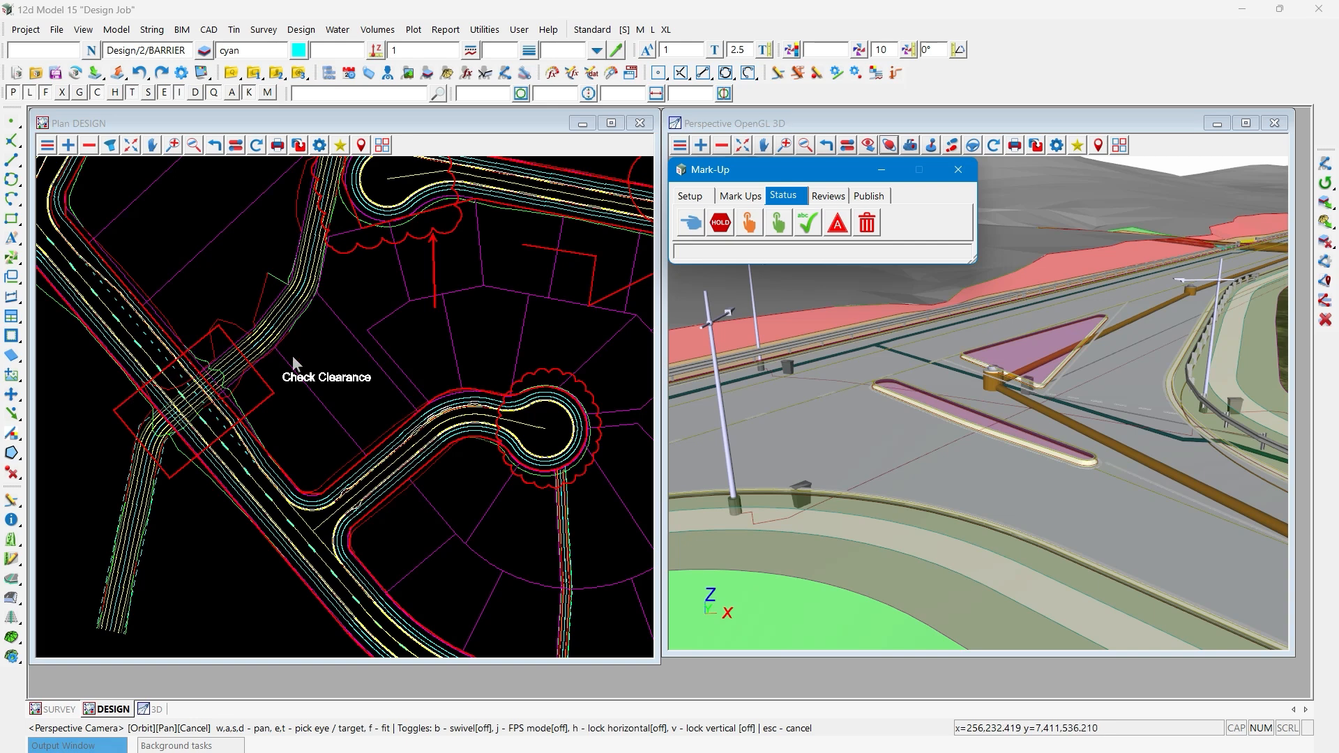
left_click(722, 229)
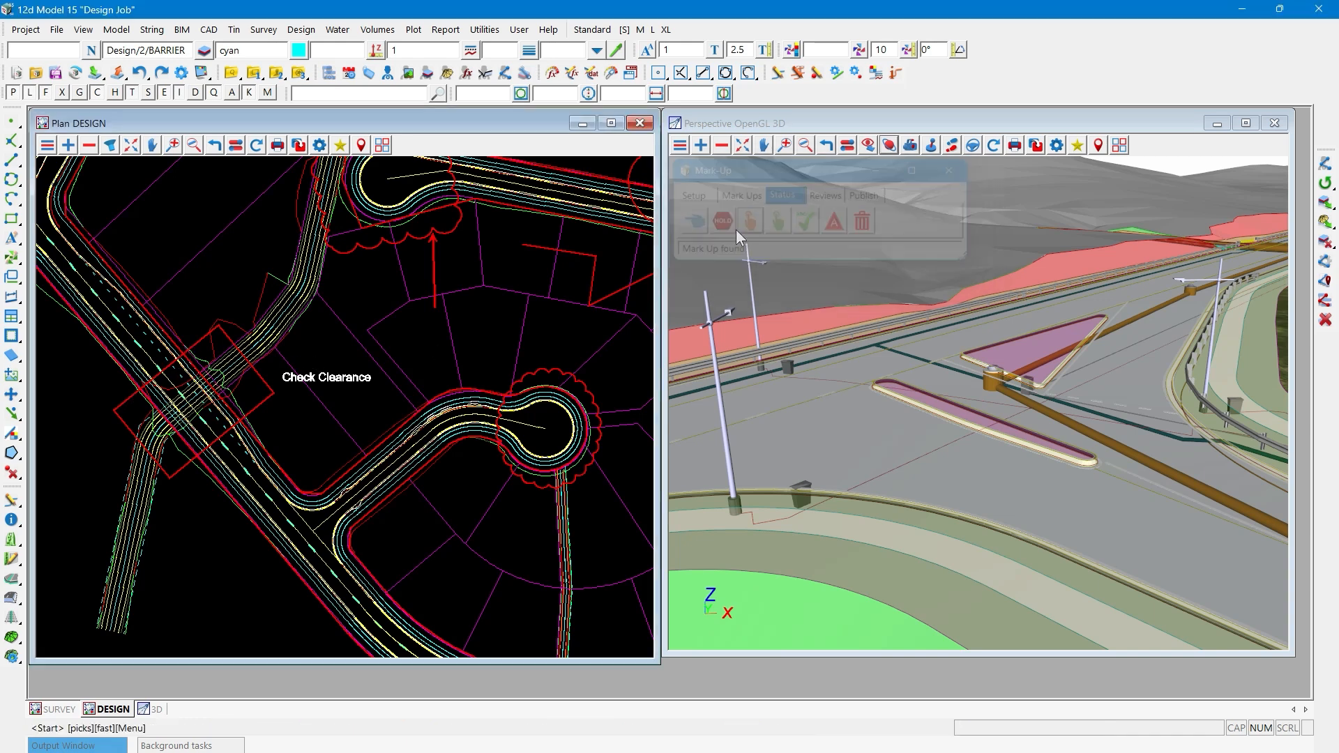
left_click(273, 374)
left_click(269, 379)
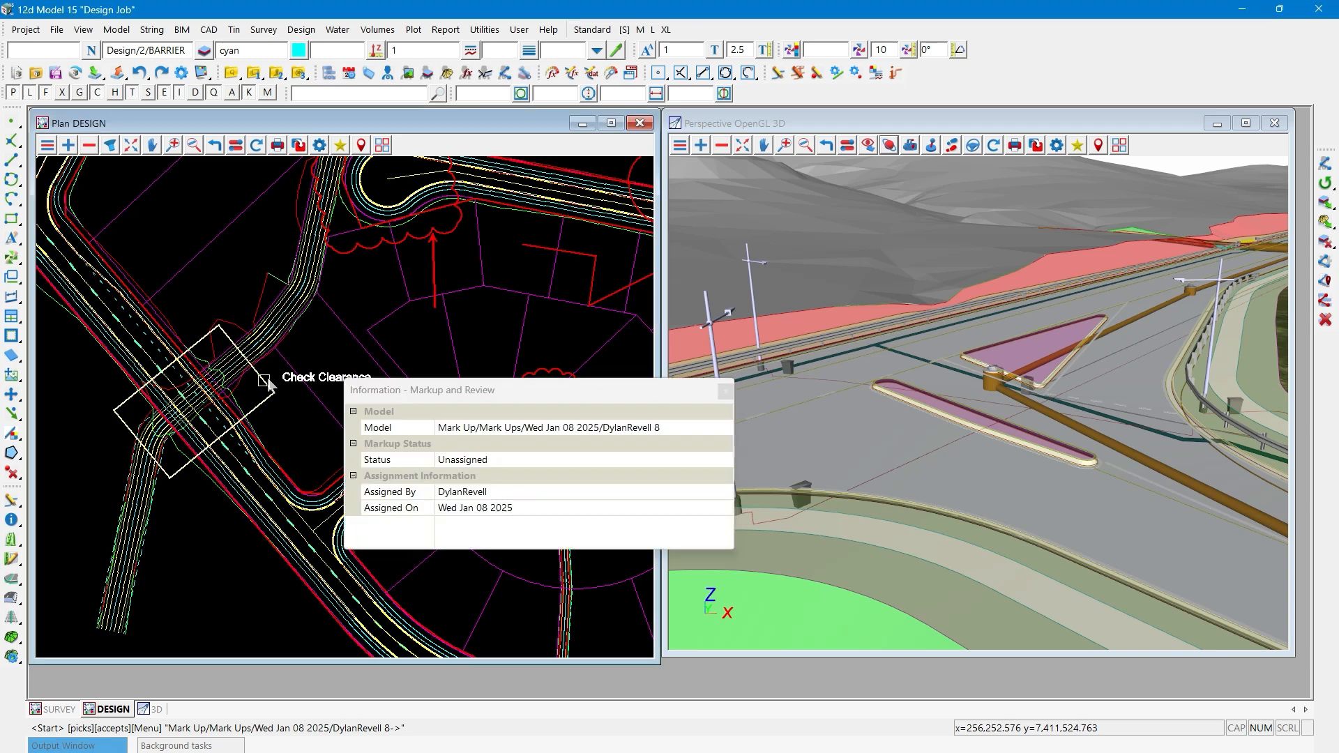
middle_click(269, 378)
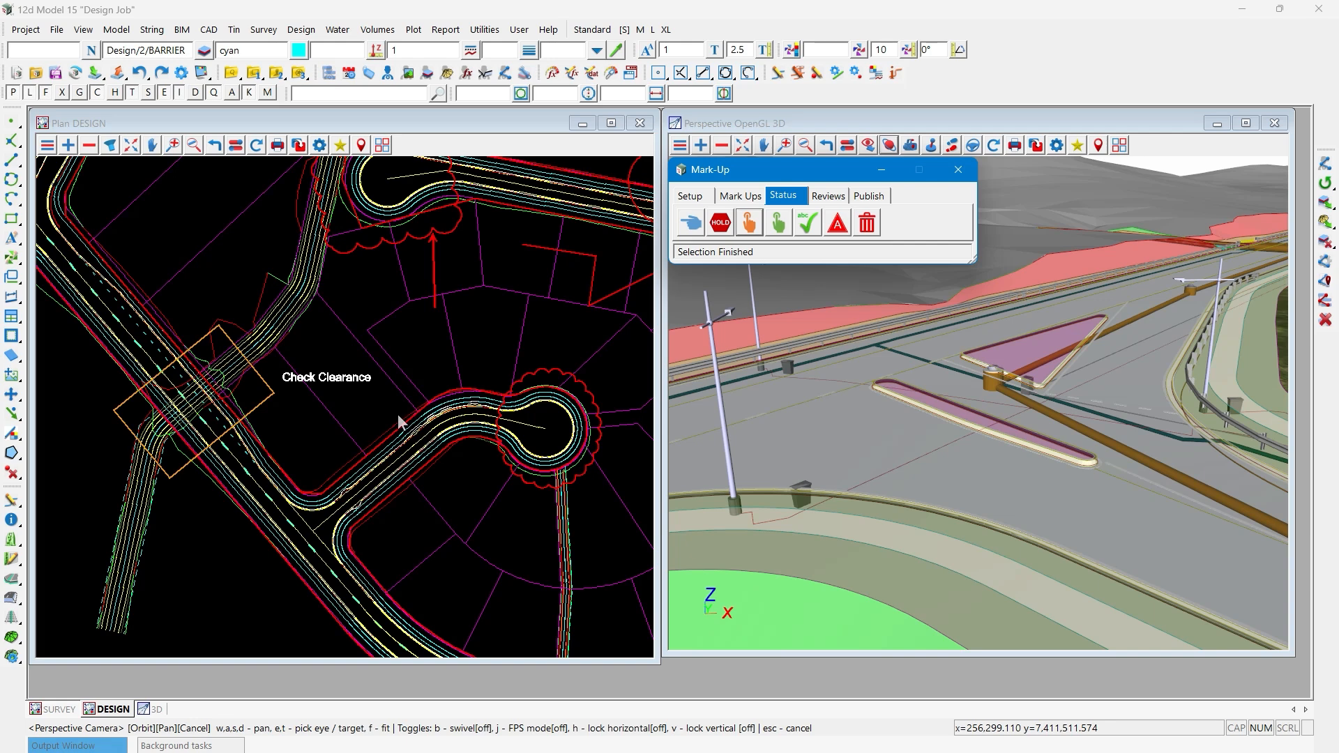
scroll(212, 461, "down", 1)
scroll(213, 466, "down", 2)
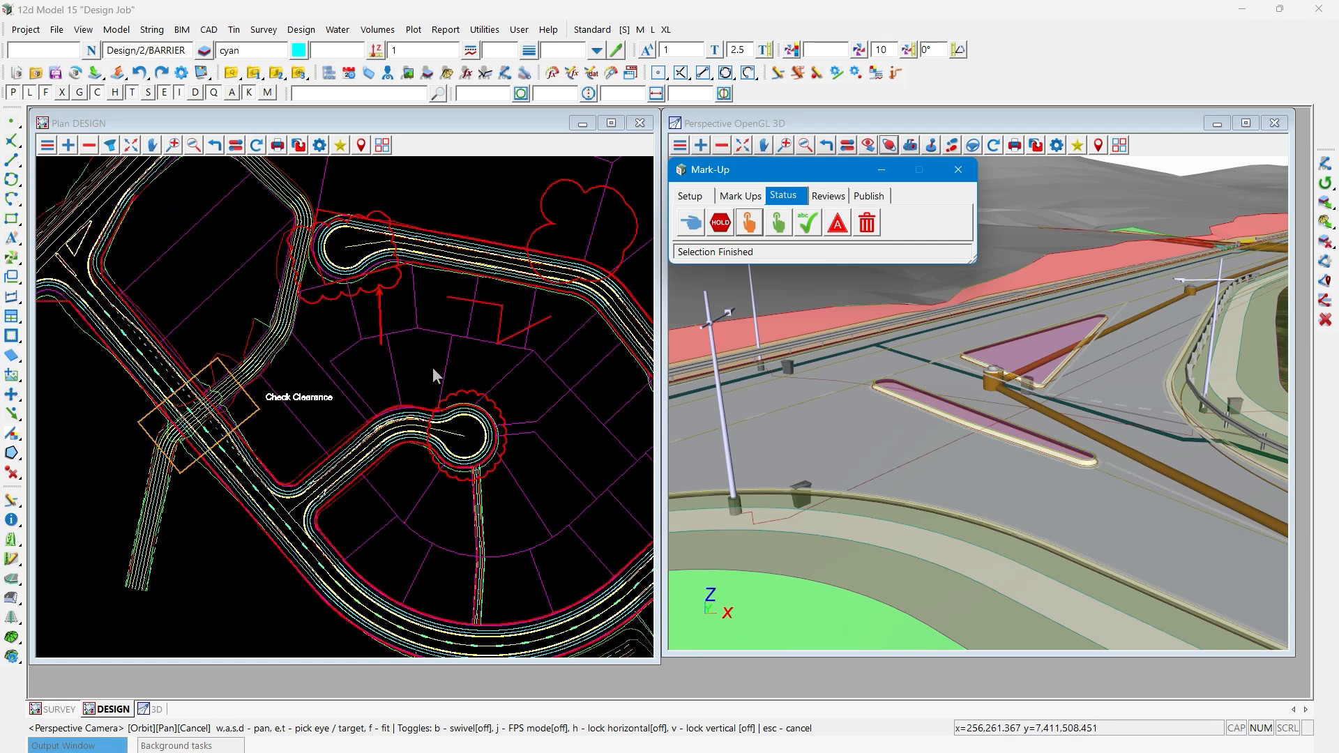
- Set the status of the cul-de-sac cloud mark-up and the large cloud northeast of it to Progress
left_click(748, 228)
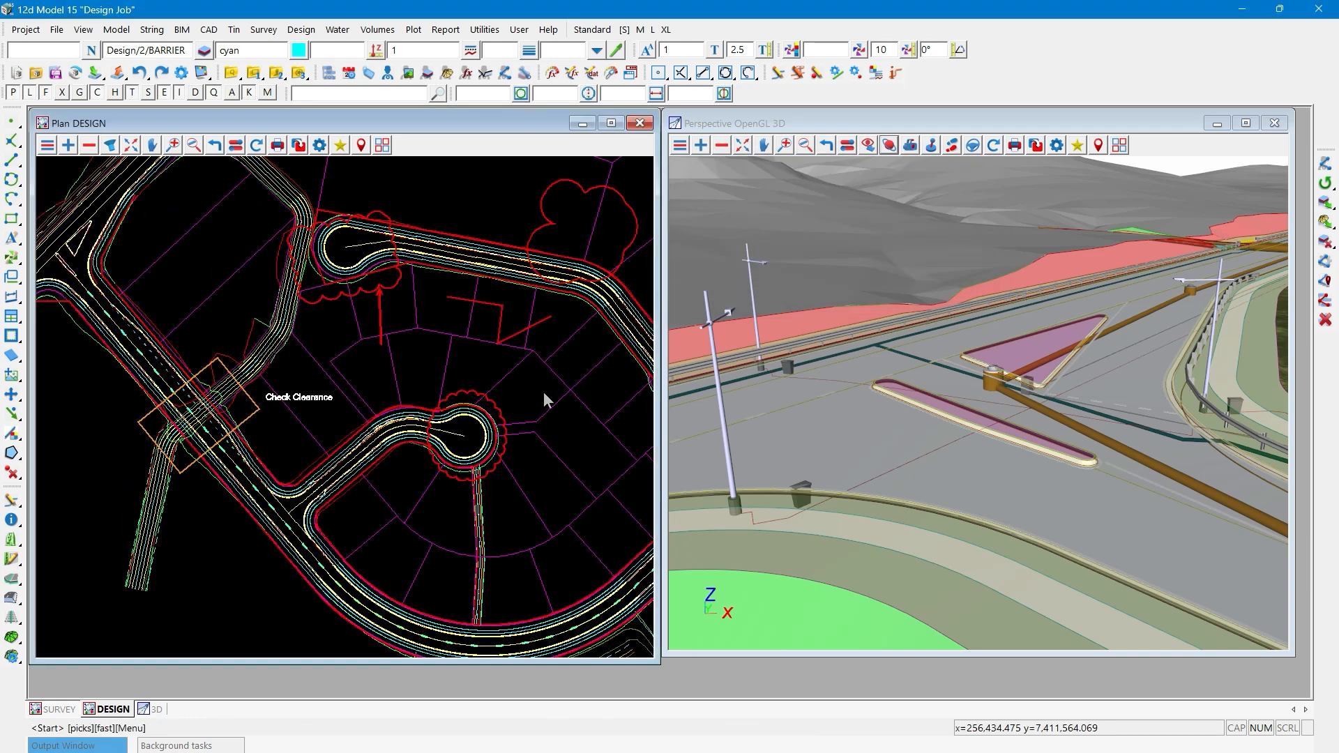
left_click(510, 407)
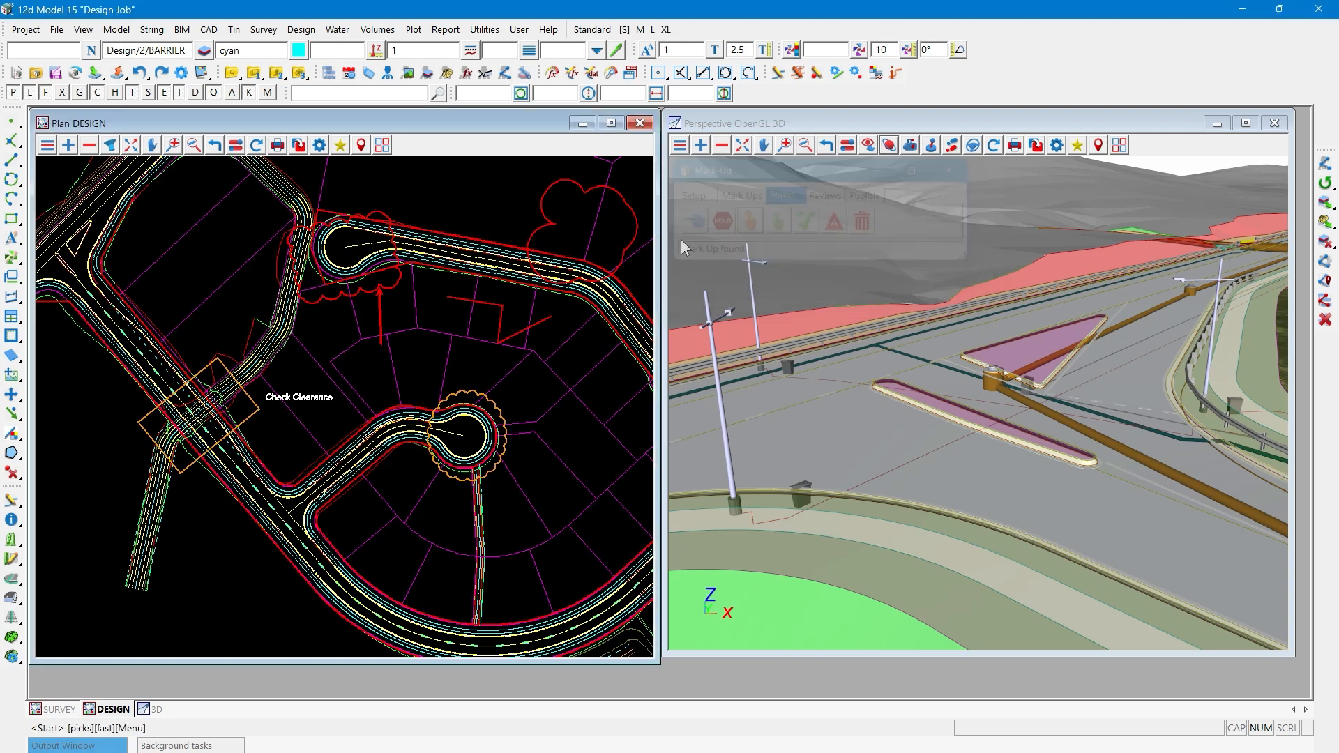
left_click(634, 232)
left_click(635, 237)
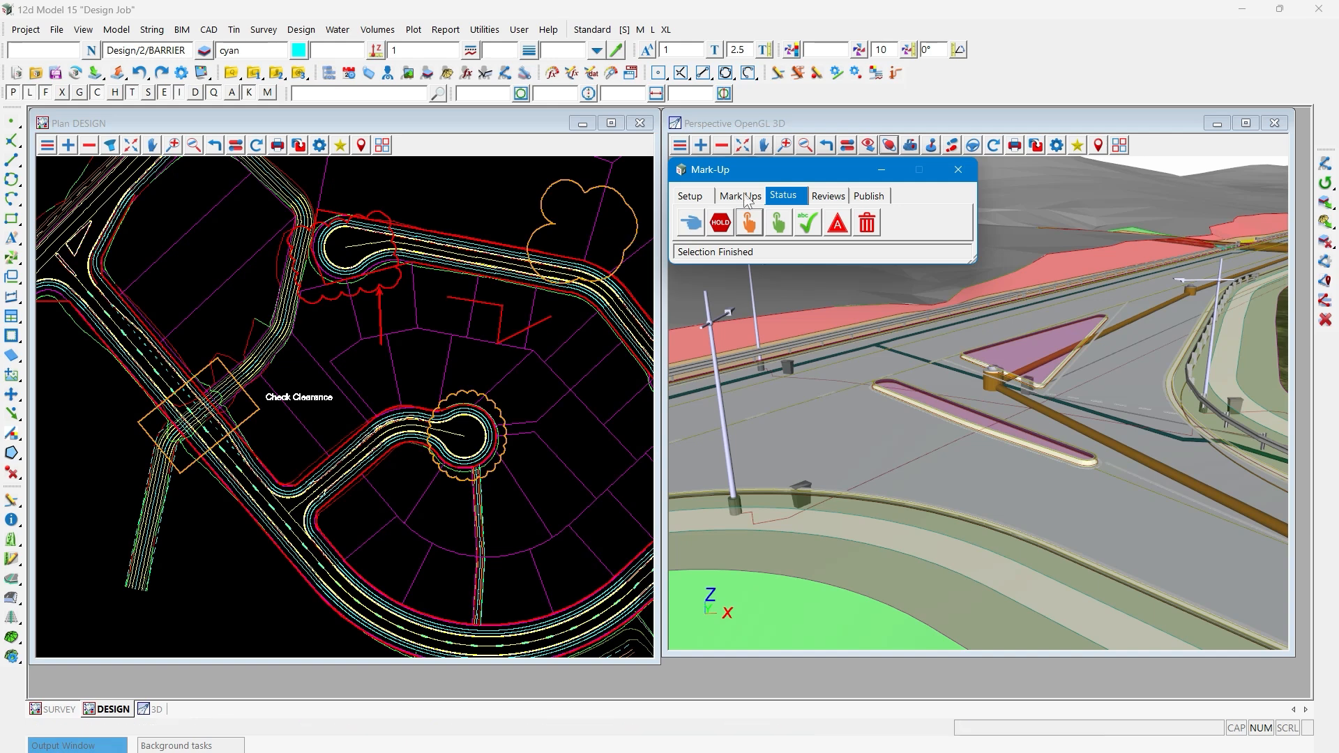
- Set the status of the rectangle mark-up at the road crossing and the cul-de-sac cloud mark-up to Completed
left_click(781, 224)
left_click(258, 413)
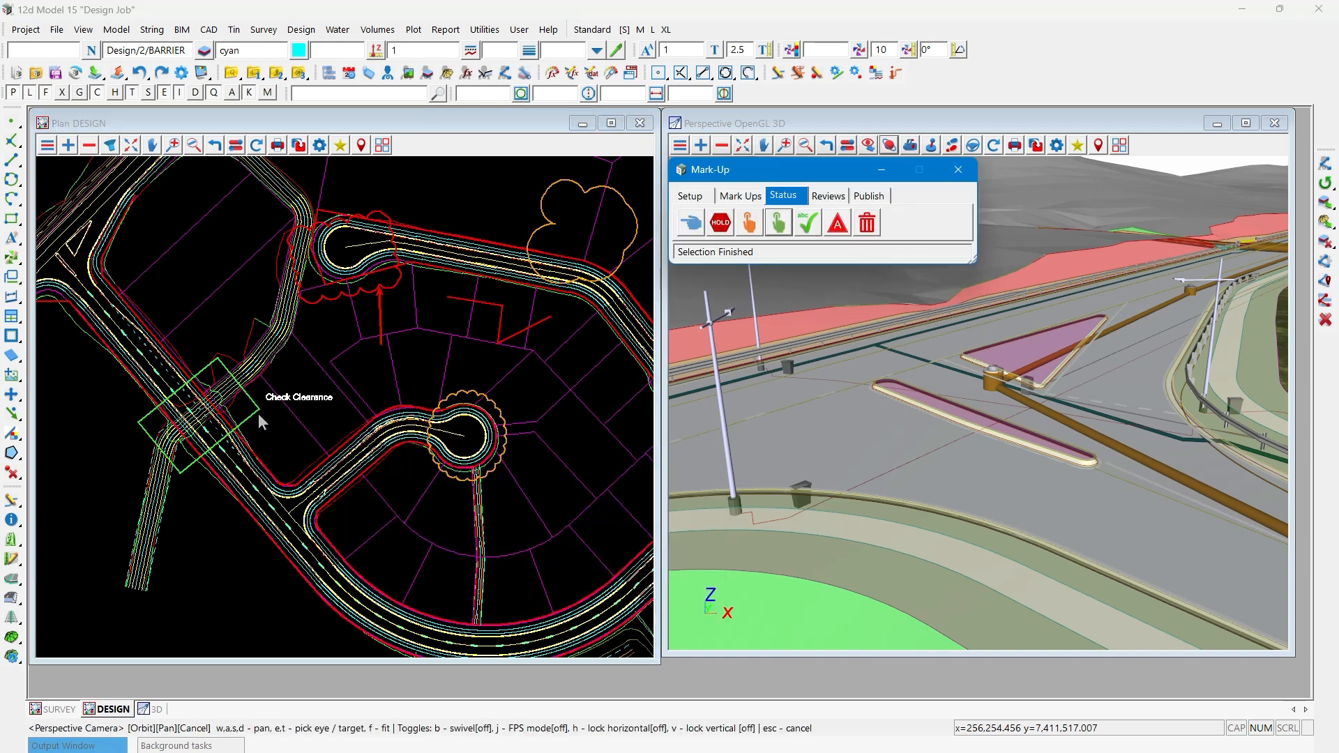
left_click(778, 223)
left_click(494, 409)
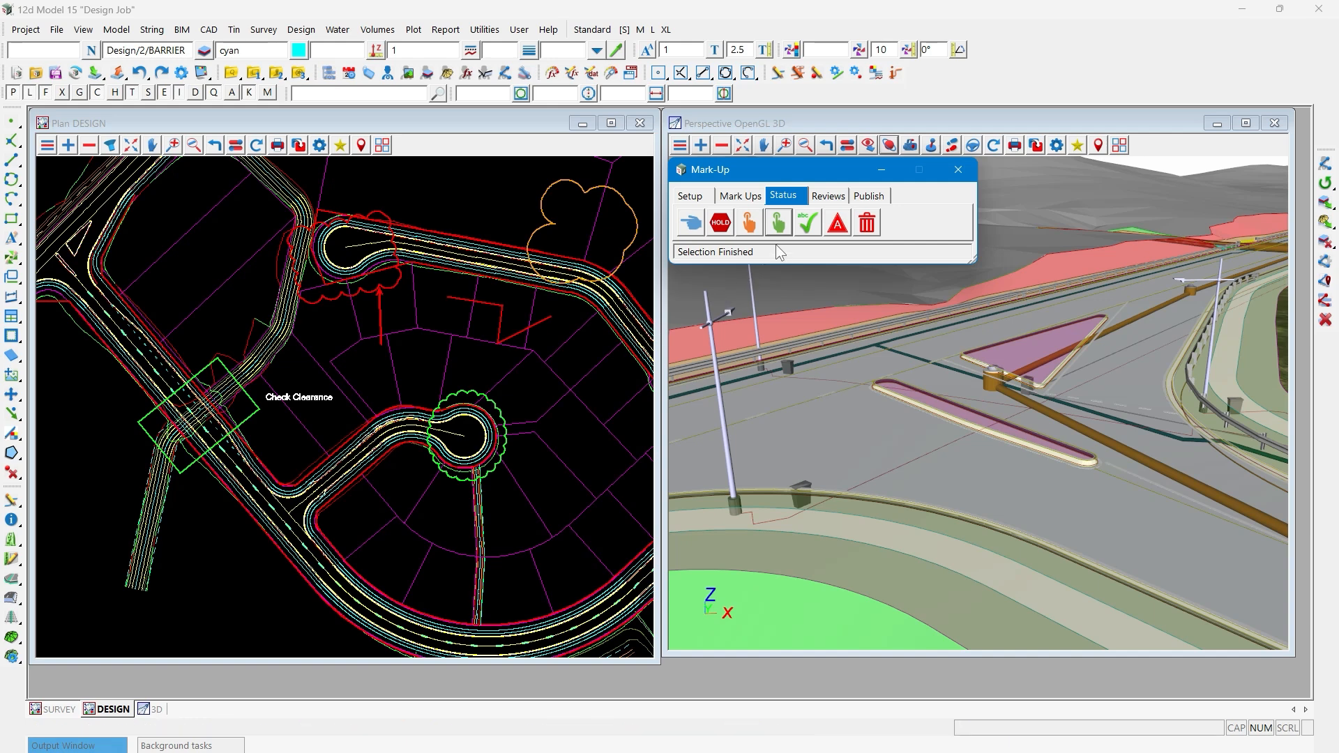
- Set the status of the cloud mark-up around the central cul-de-sac to Verified
left_click(807, 225)
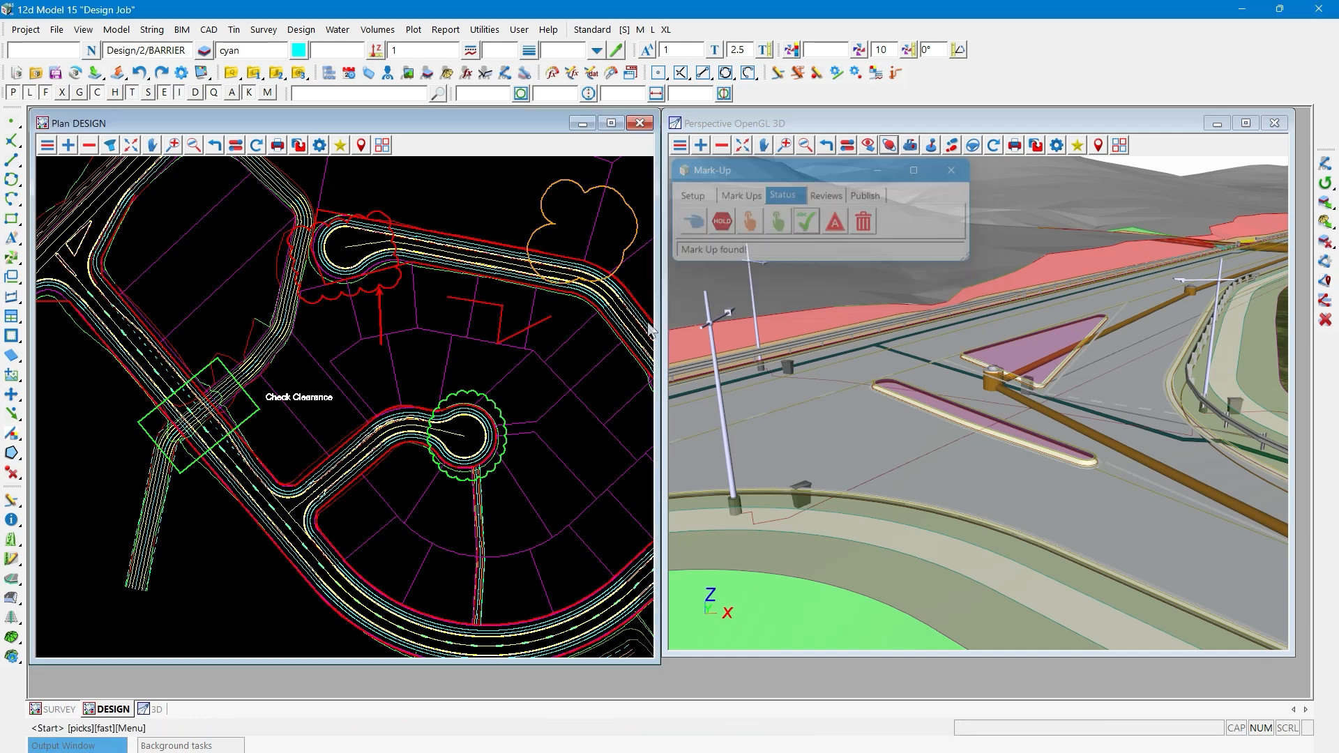
left_click(496, 406)
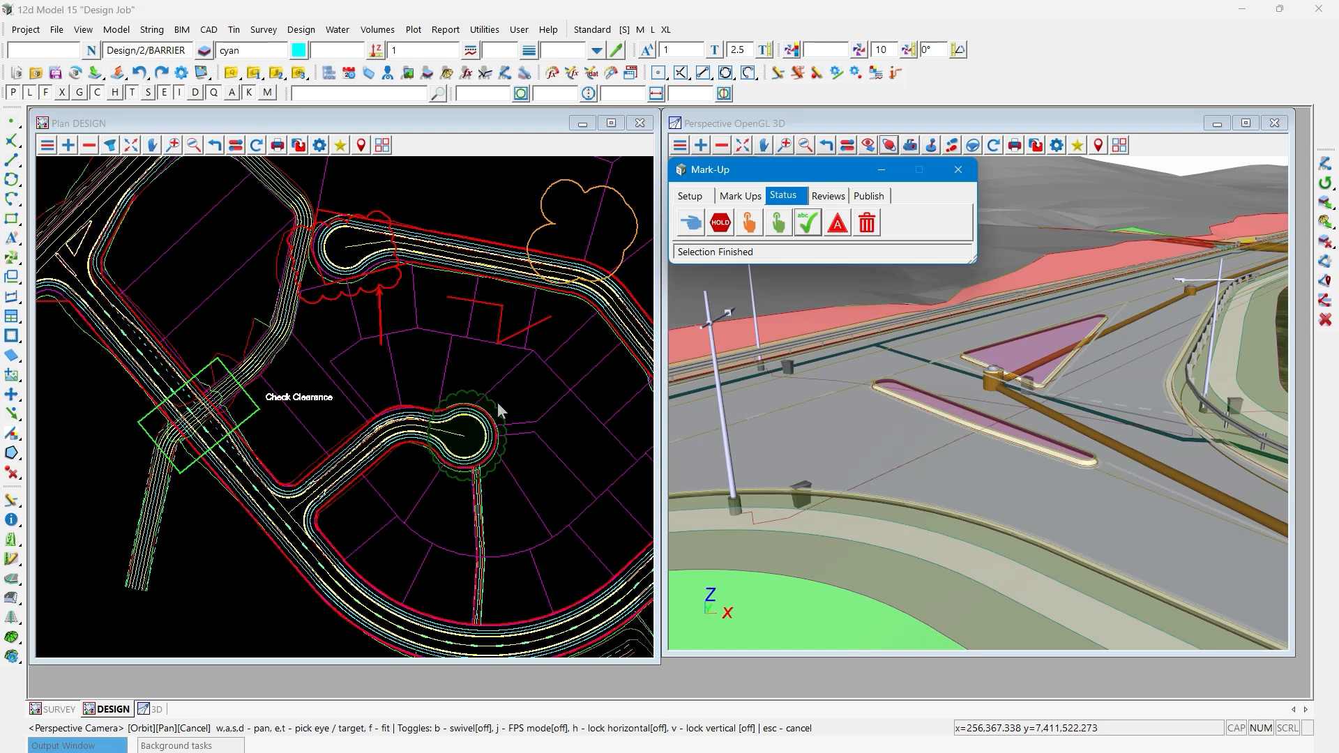
scroll(547, 417, "up", 1)
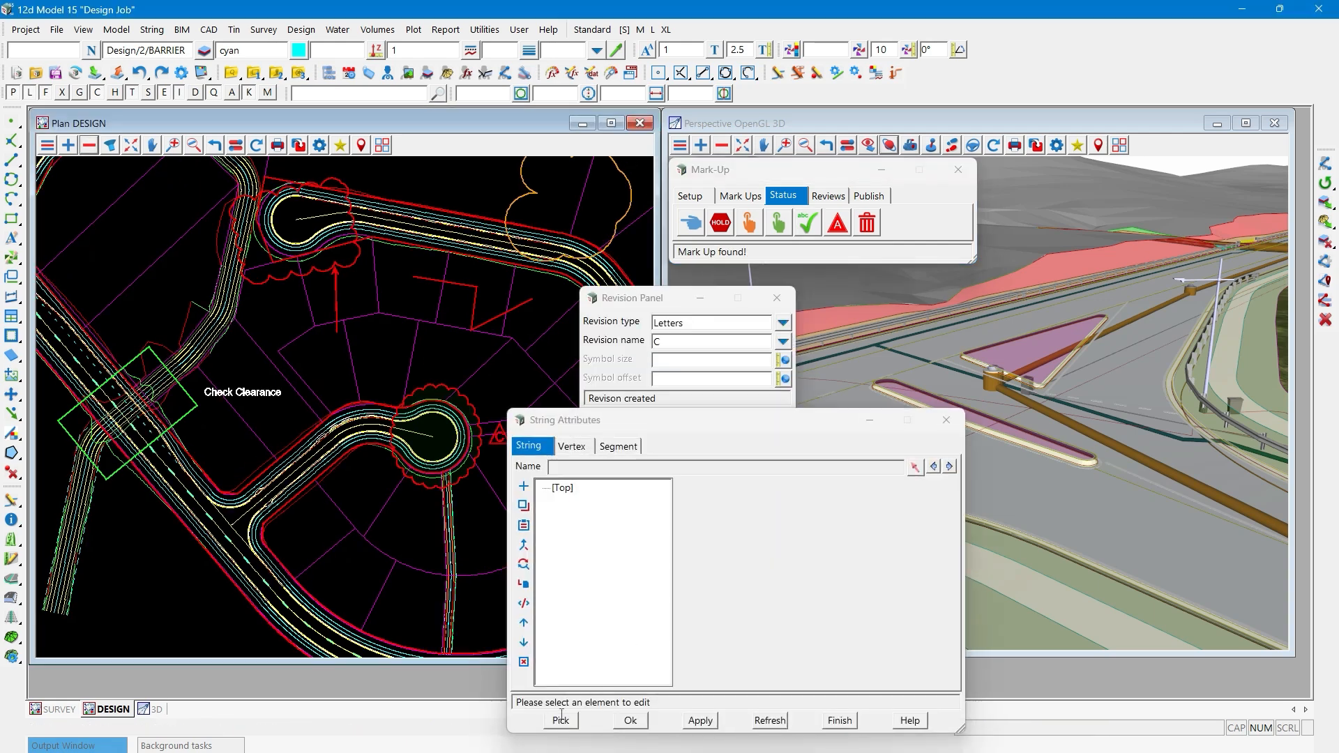
- Examine the Mark Up Information attributes of the verified cul-de-sac cloud, including its Revision ID
left_click(561, 719)
left_click(477, 423)
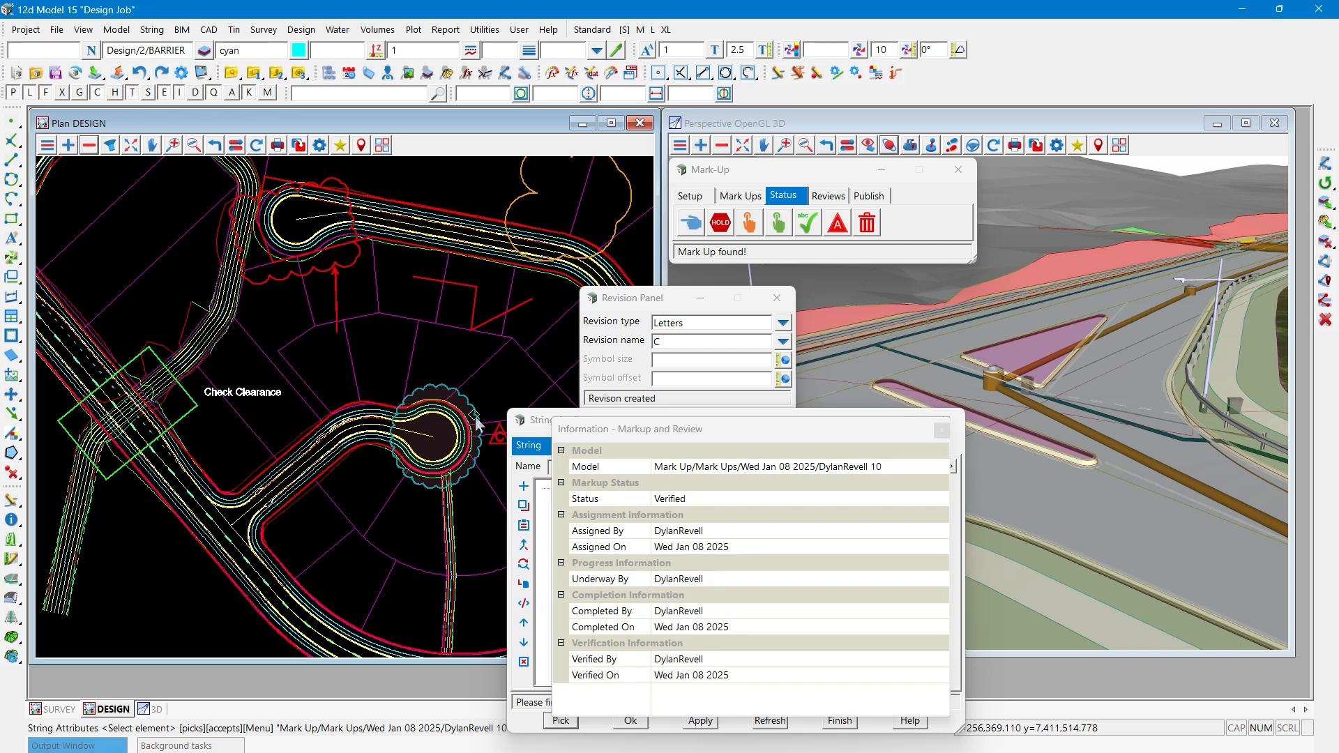
middle_click(474, 416)
left_click(601, 503)
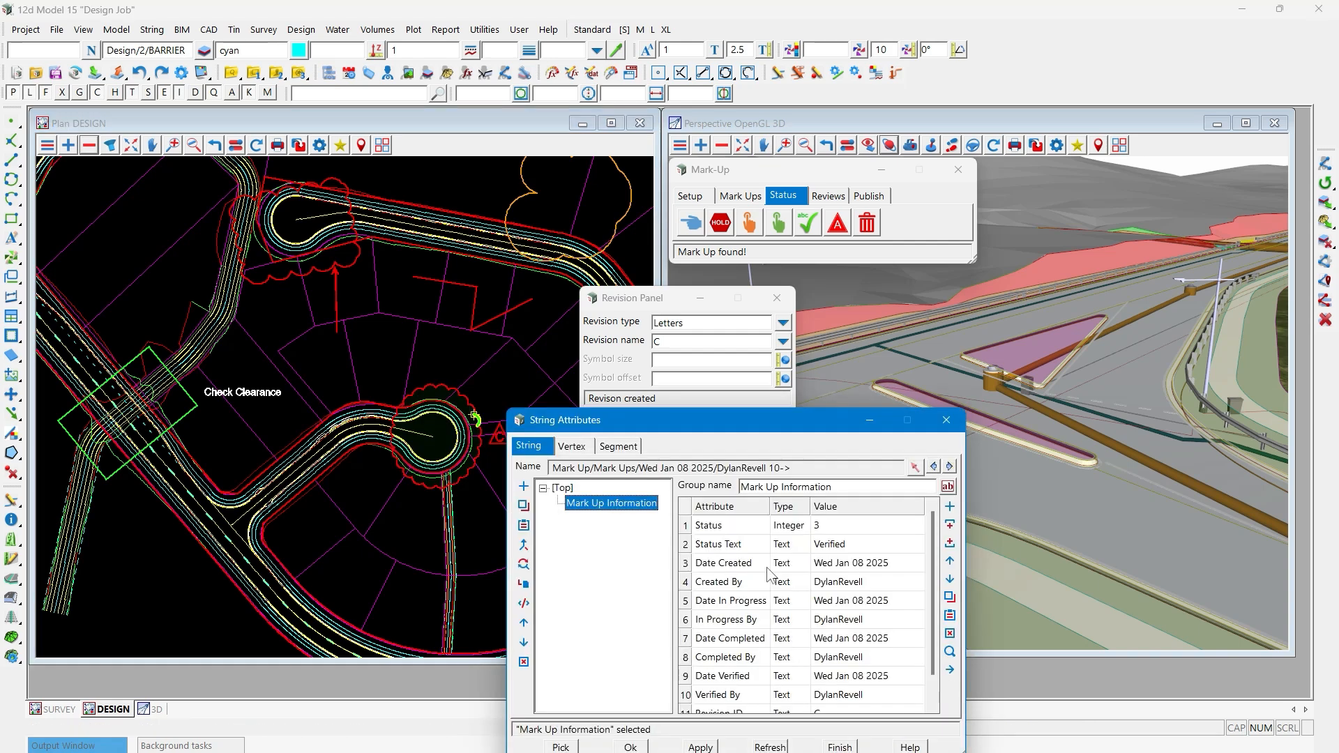
scroll(858, 599, "down", 1)
left_click(766, 676)
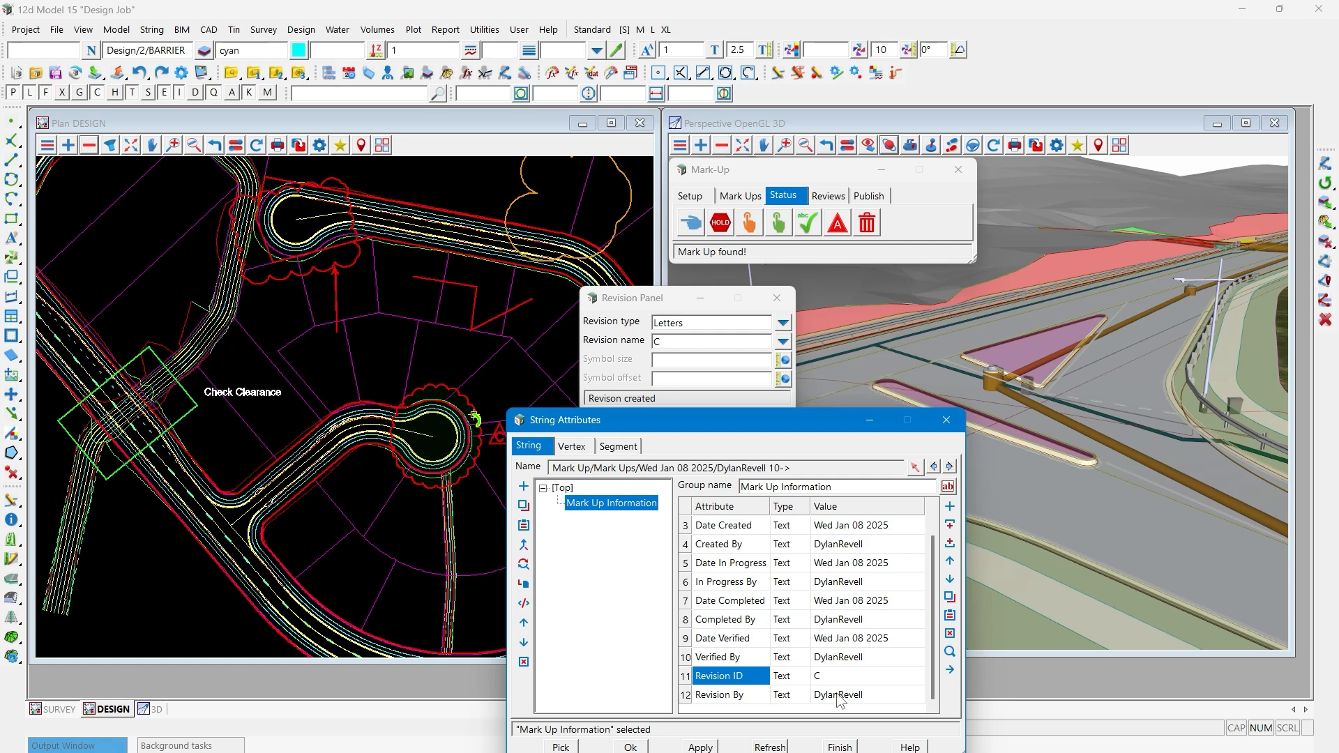
left_click(946, 421)
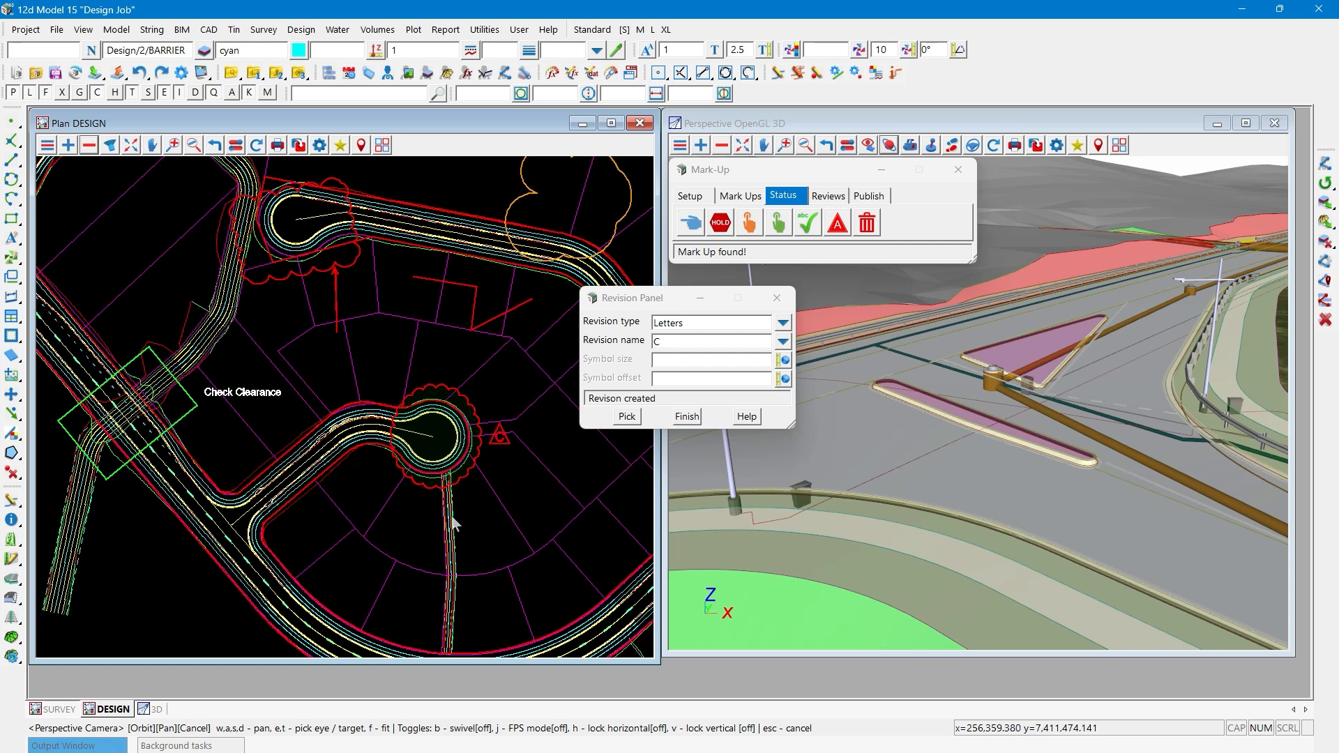
- Move the revision C triangle symbol to the northeast side of the cul-de-sac cloud and close the Revision Panel
scroll(551, 442, "up", 1)
scroll(551, 442, "up", 1)
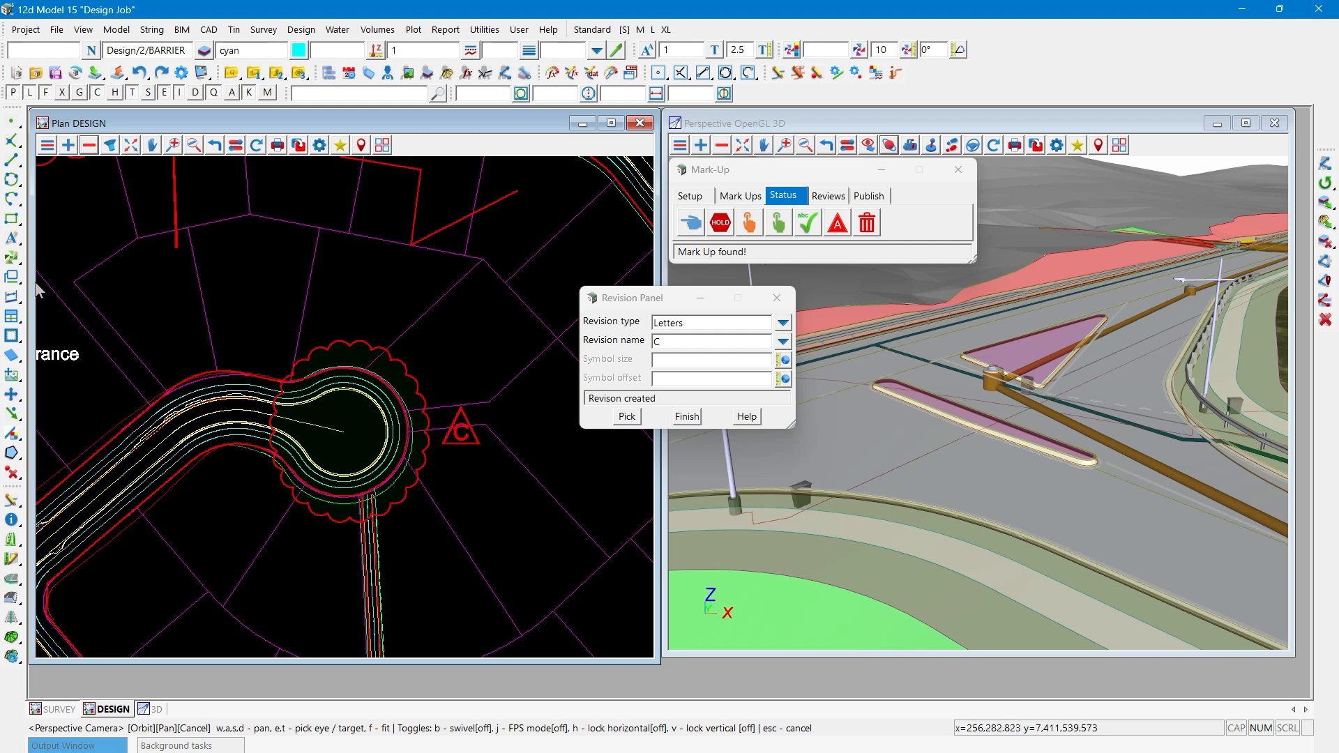
left_click(13, 258)
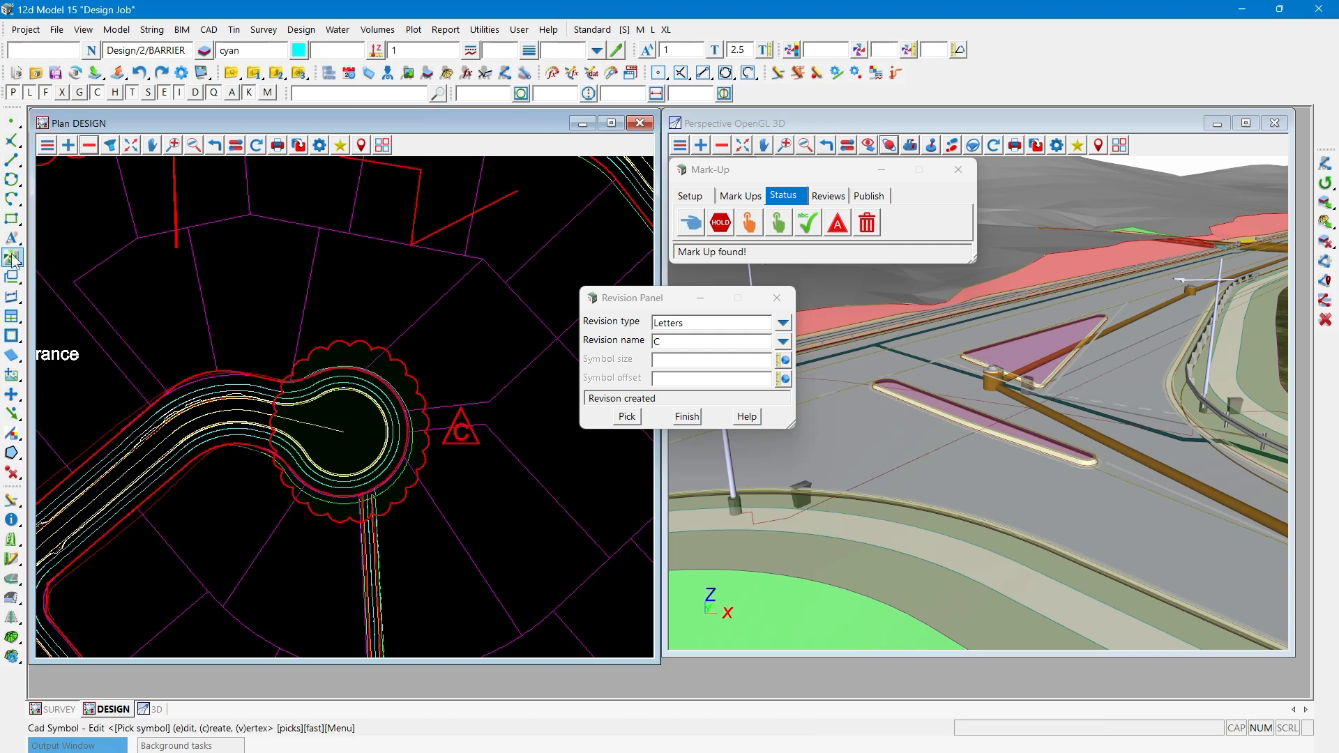
left_click(355, 327)
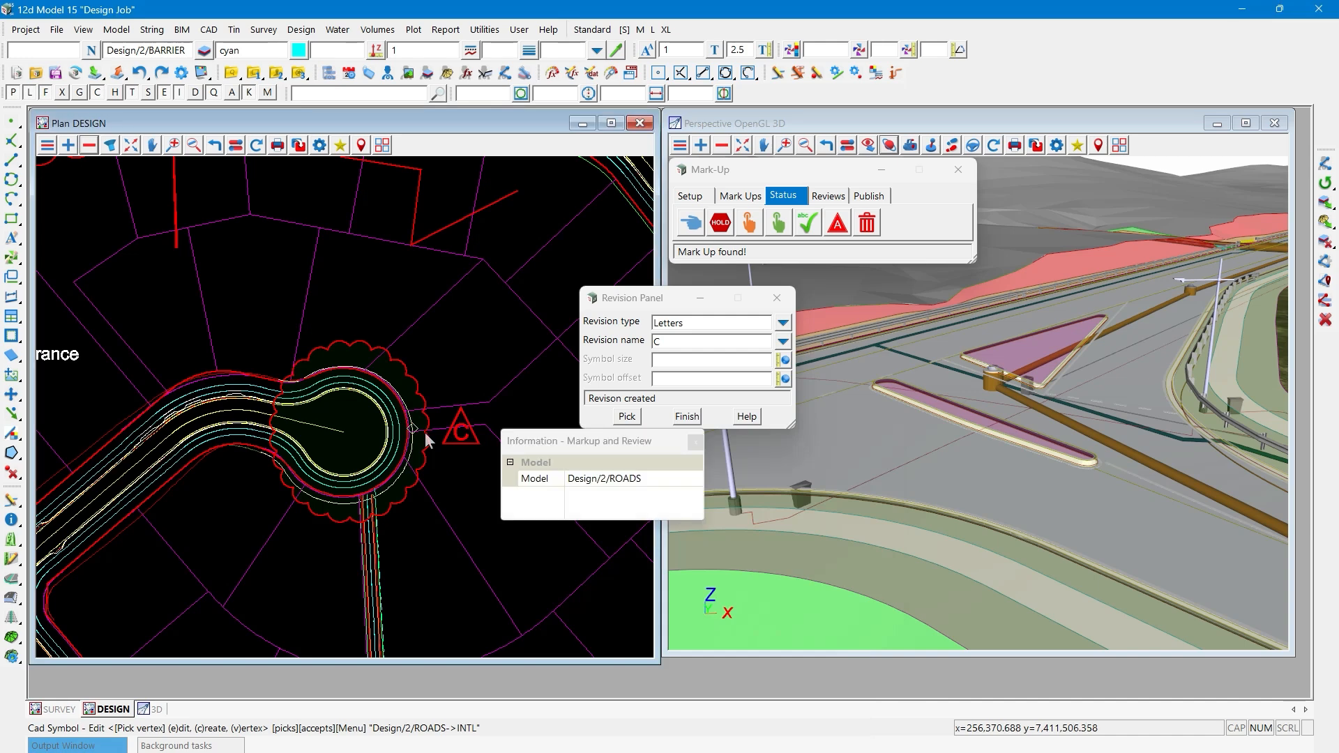
left_click(426, 438)
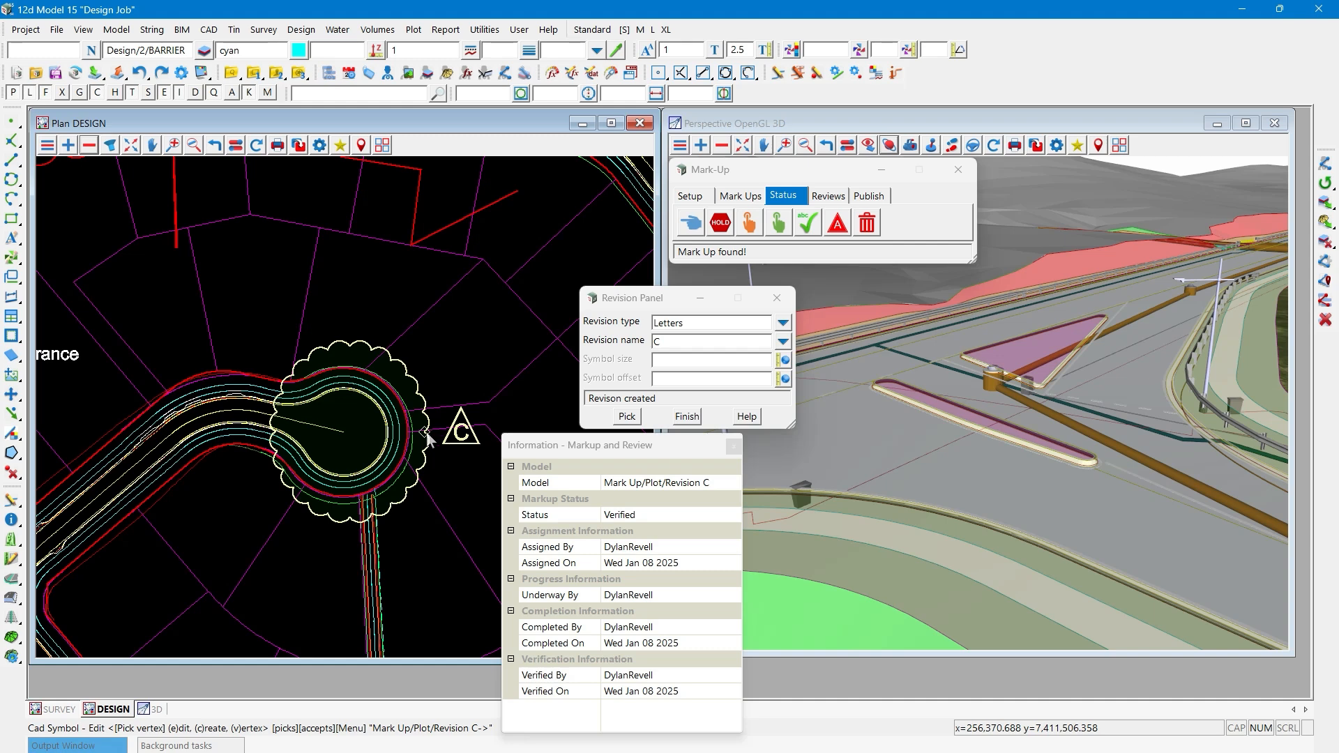
left_click(427, 439)
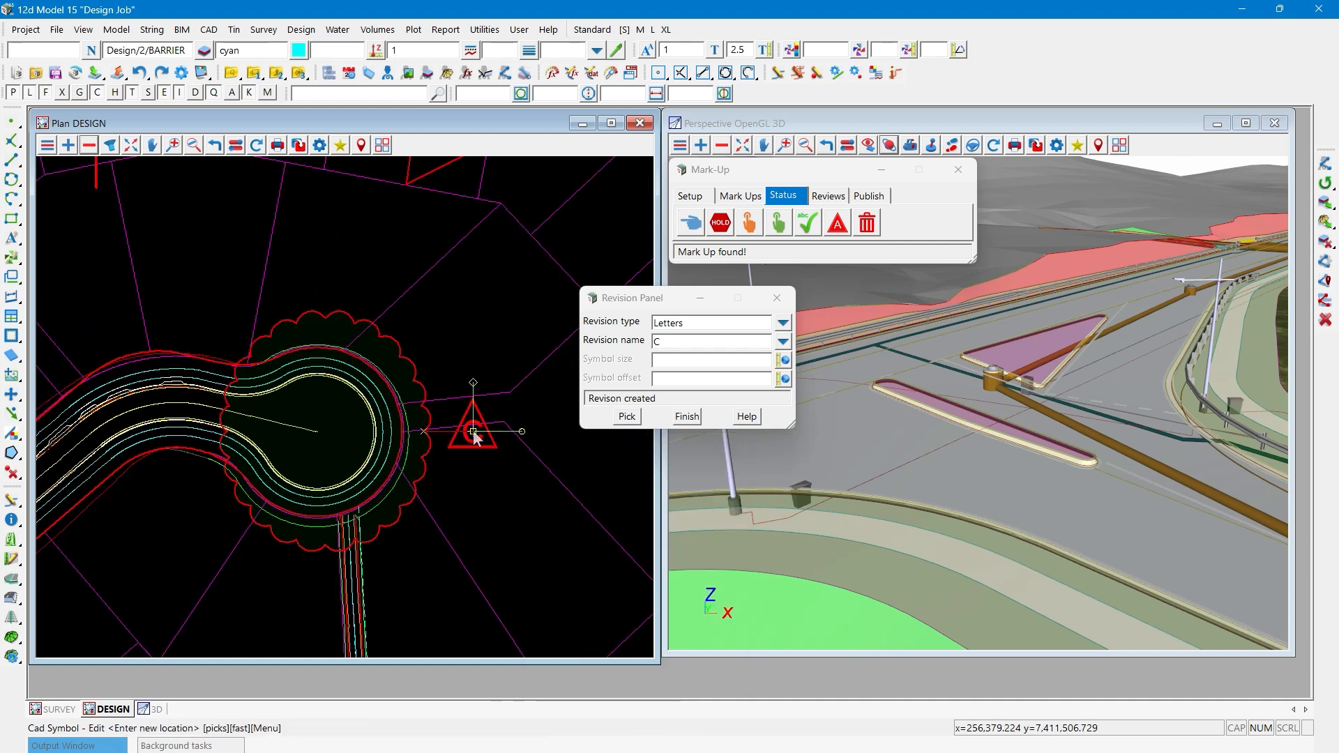
left_click(450, 348)
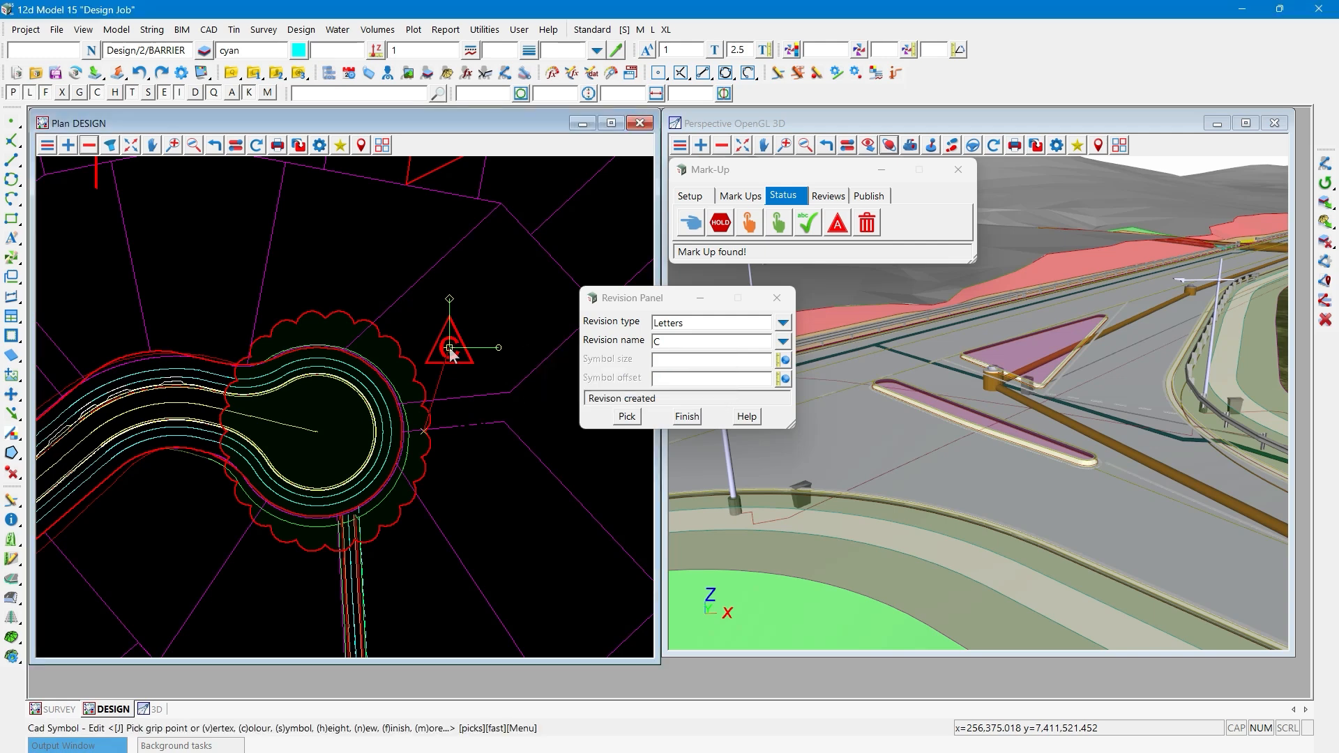
key("Escape")
scroll(294, 402, "down", 2)
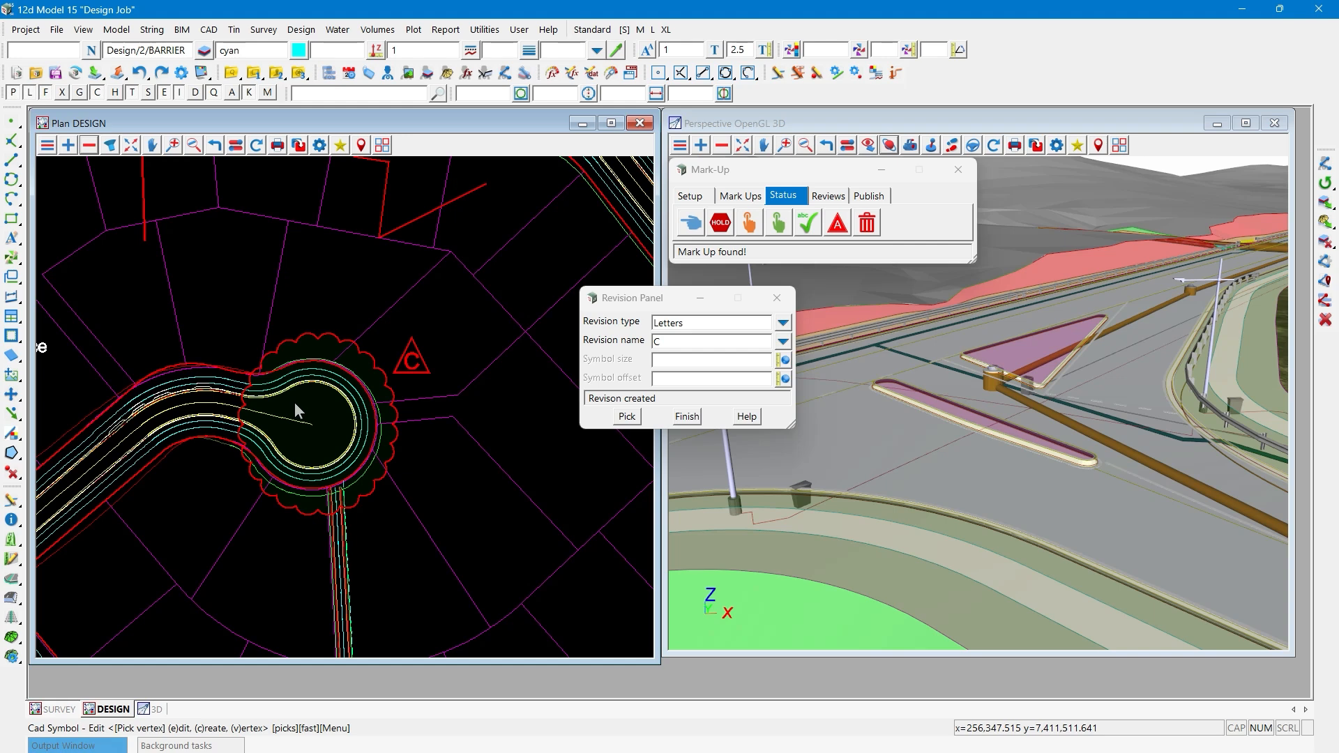
left_click(686, 417)
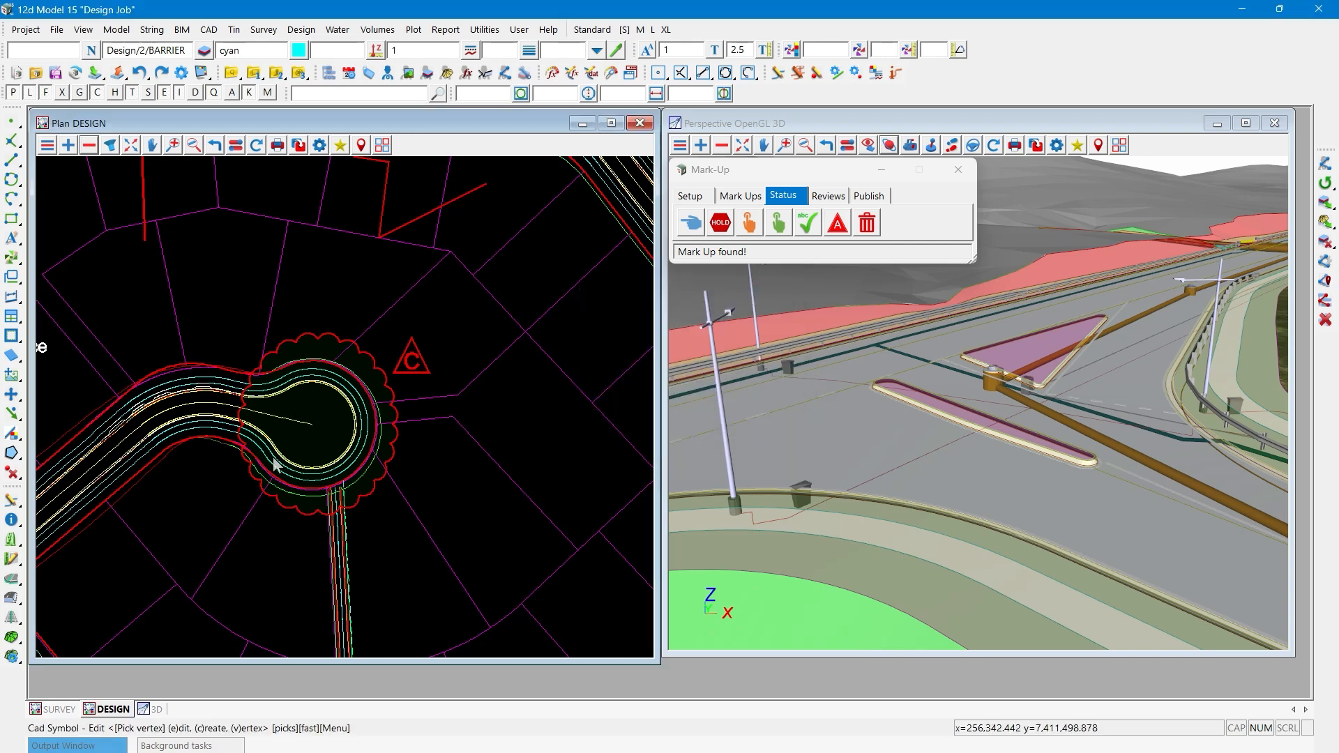
scroll(275, 465, "down", 1)
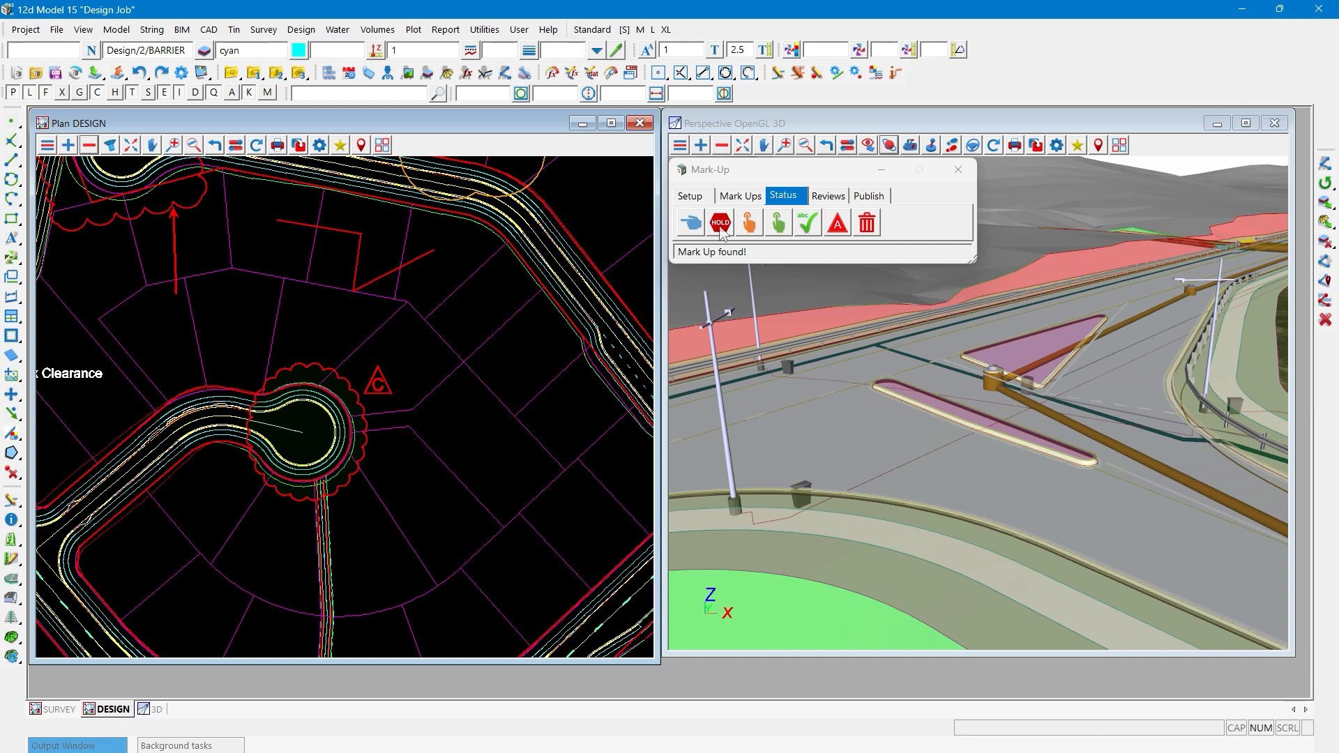
left_click(784, 198)
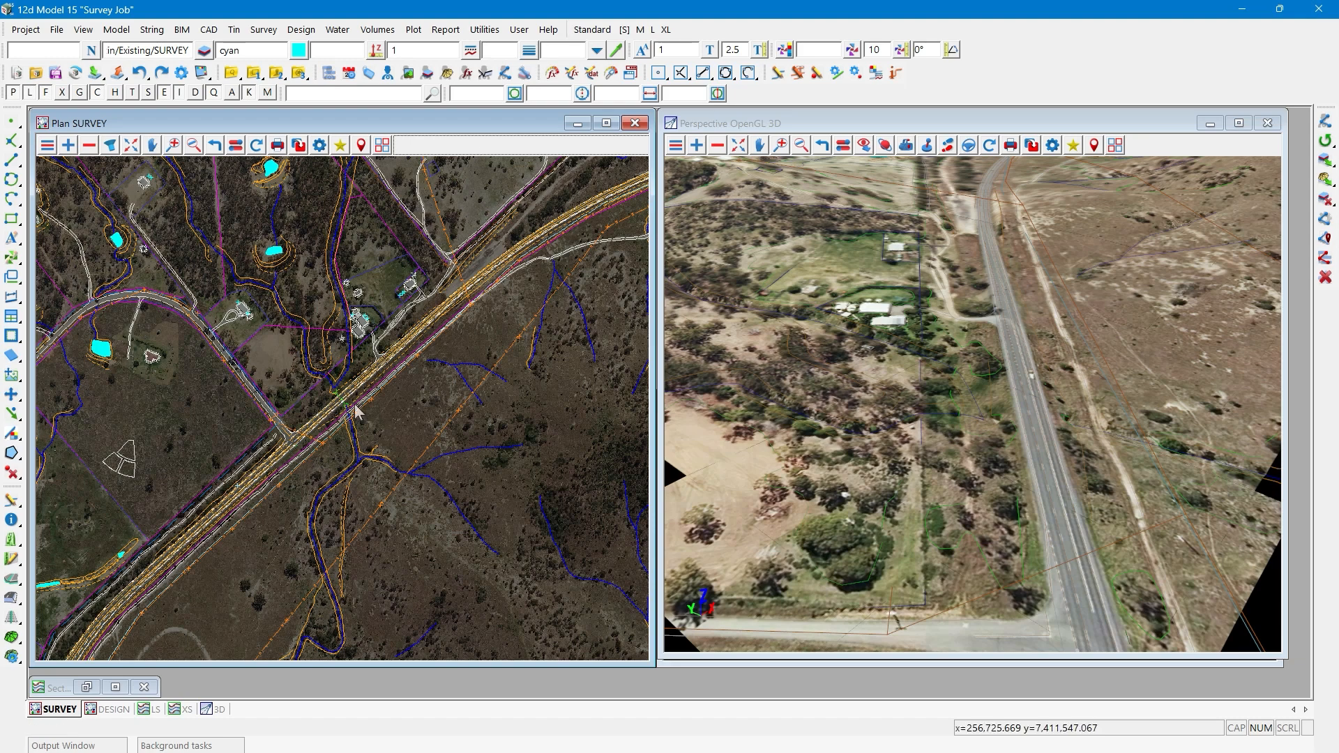
- Open the Mark-Up tool in the Survey Job project and place it over the perspective view
scroll(352, 415, "up", 2)
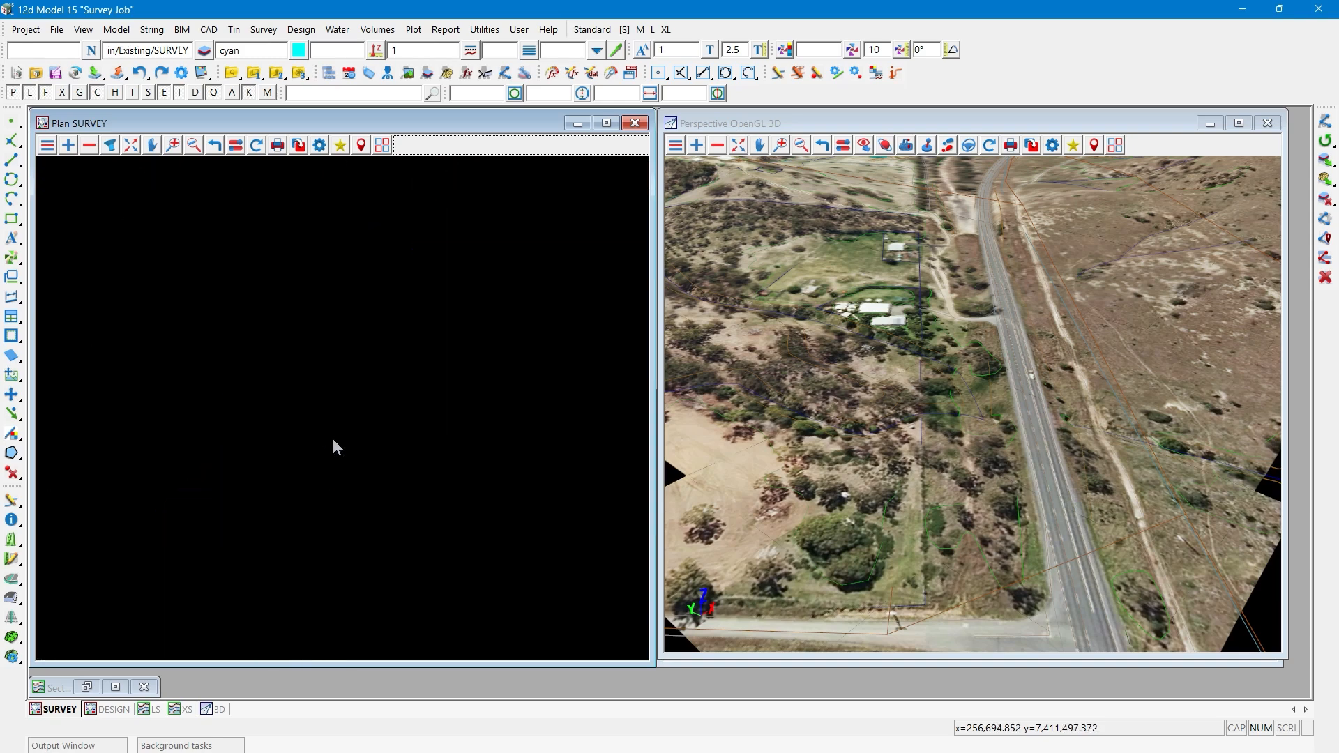
scroll(333, 438, "up", 1)
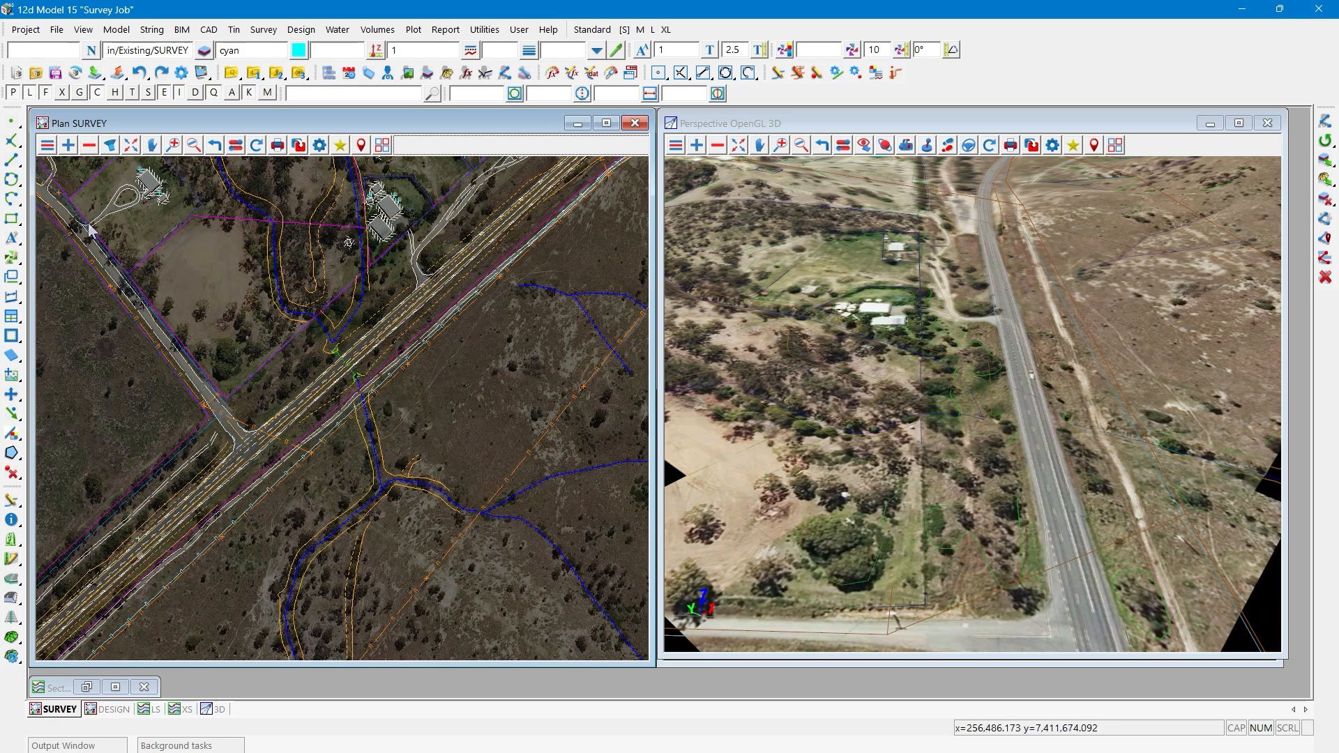
left_click(27, 35)
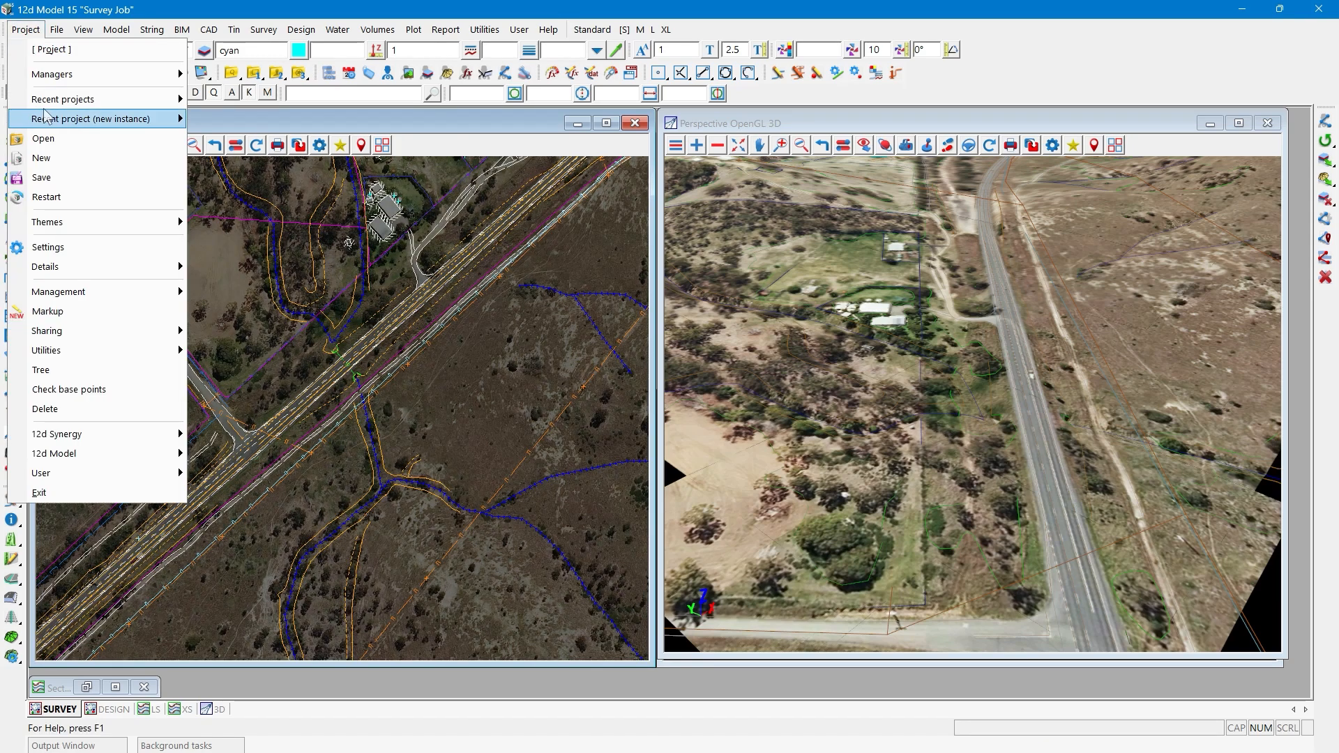
left_click(59, 314)
left_click_drag(137, 335, 733, 185)
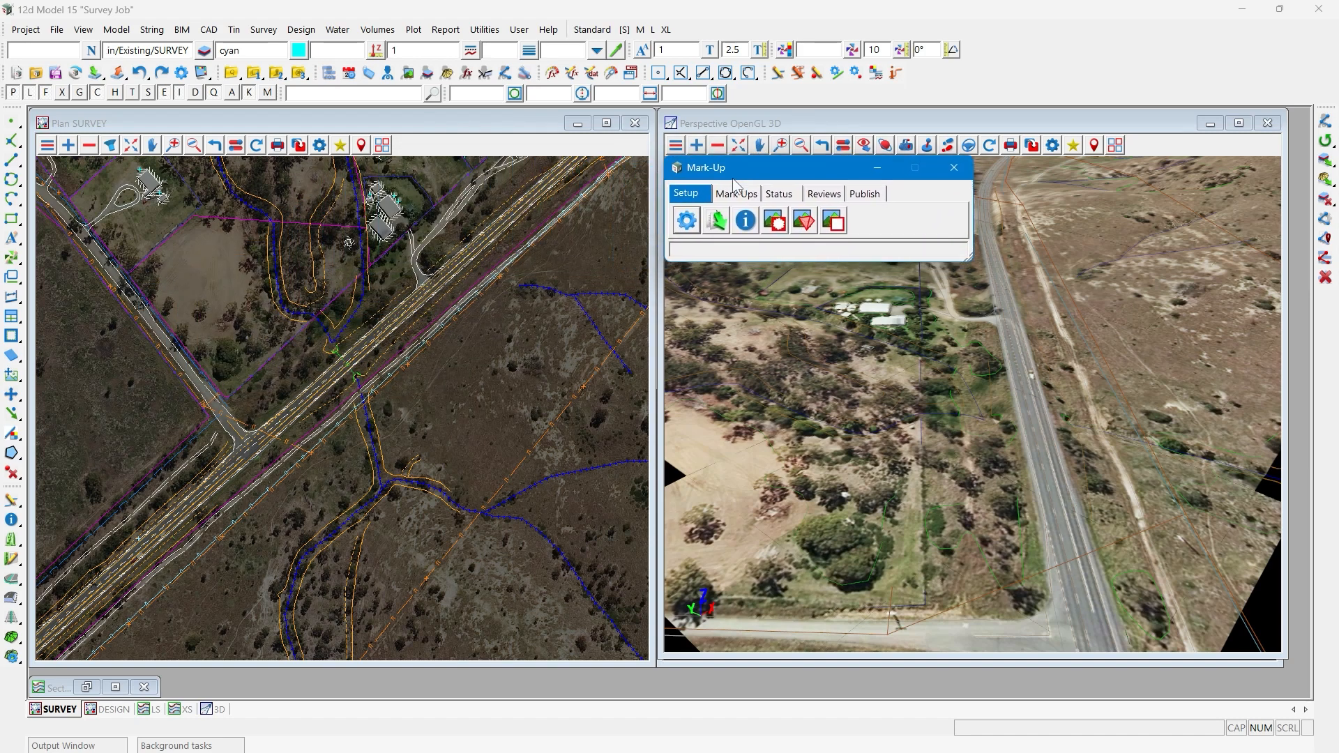
- Open the mark-up settings and set the string Z value to 30
left_click(686, 220)
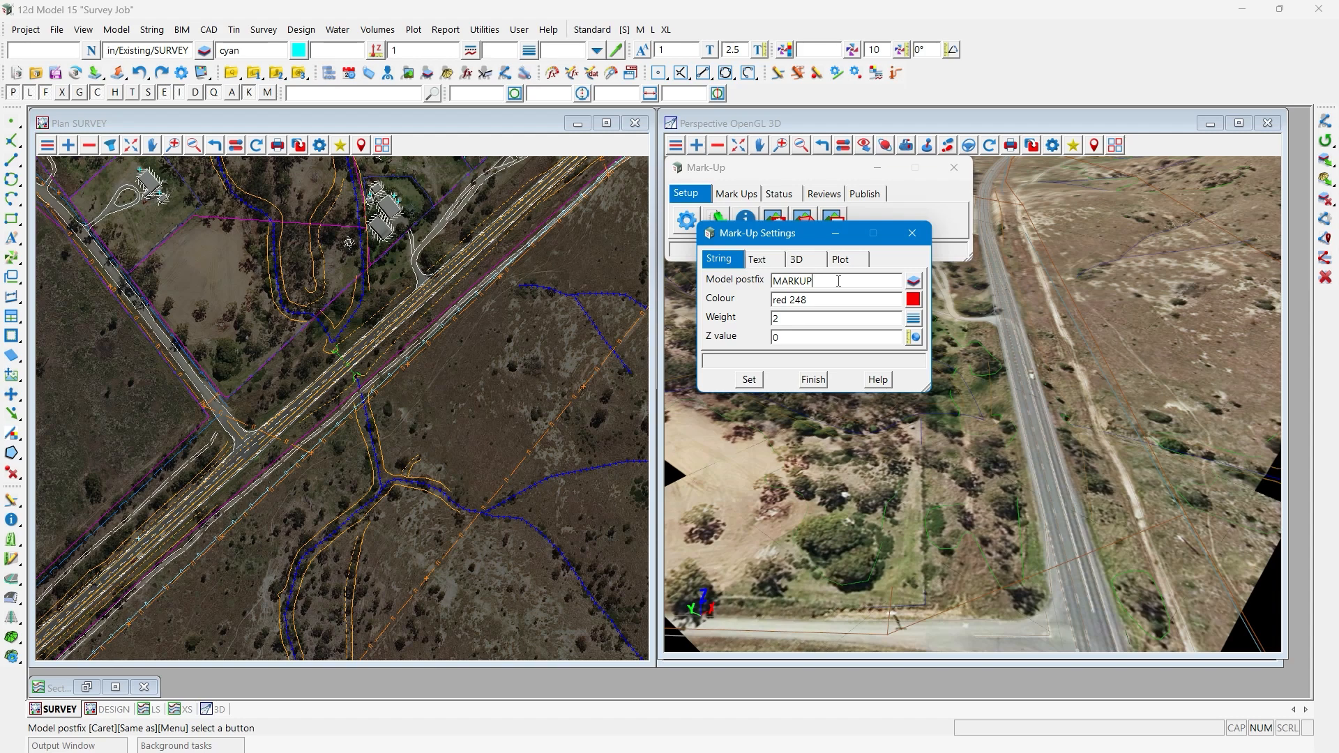
double_click(802, 334)
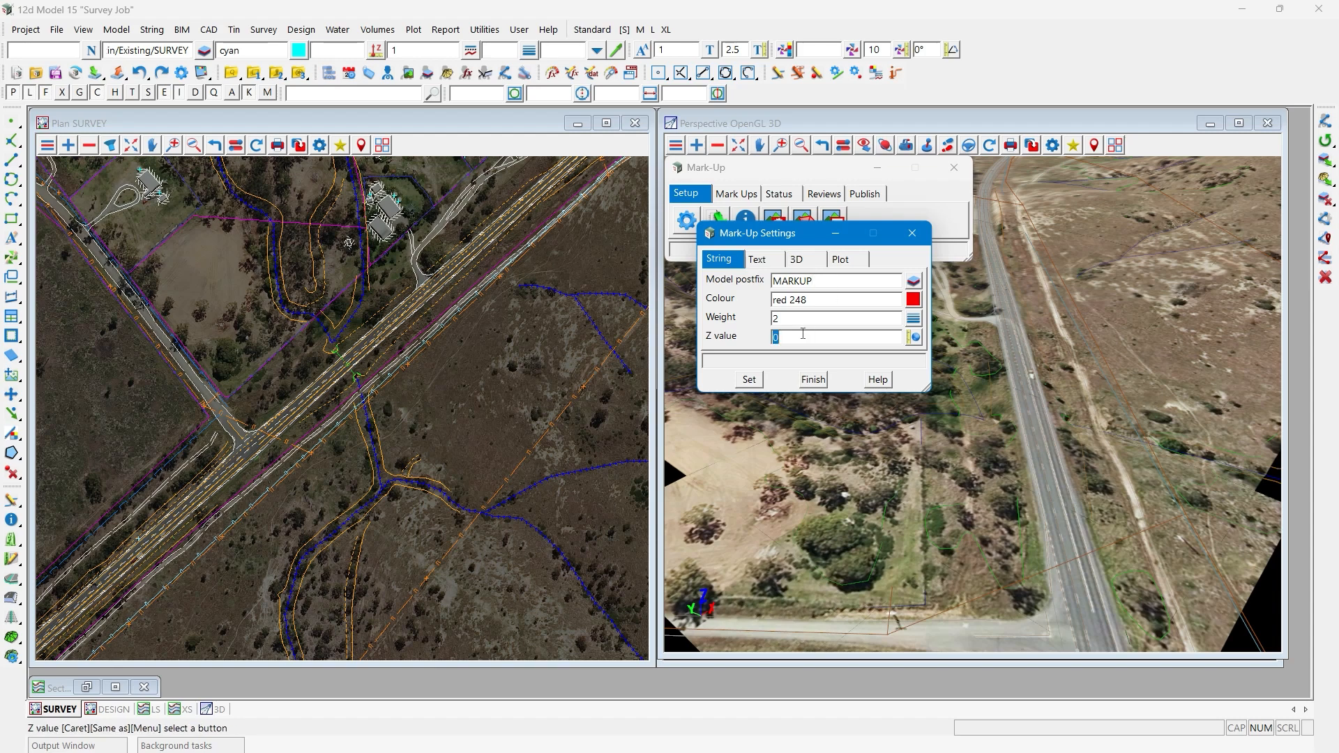
type("30")
- Set the mark-up textstyle to Text 2.5mm with a text size of 3 and a text offset of 1
left_click(767, 261)
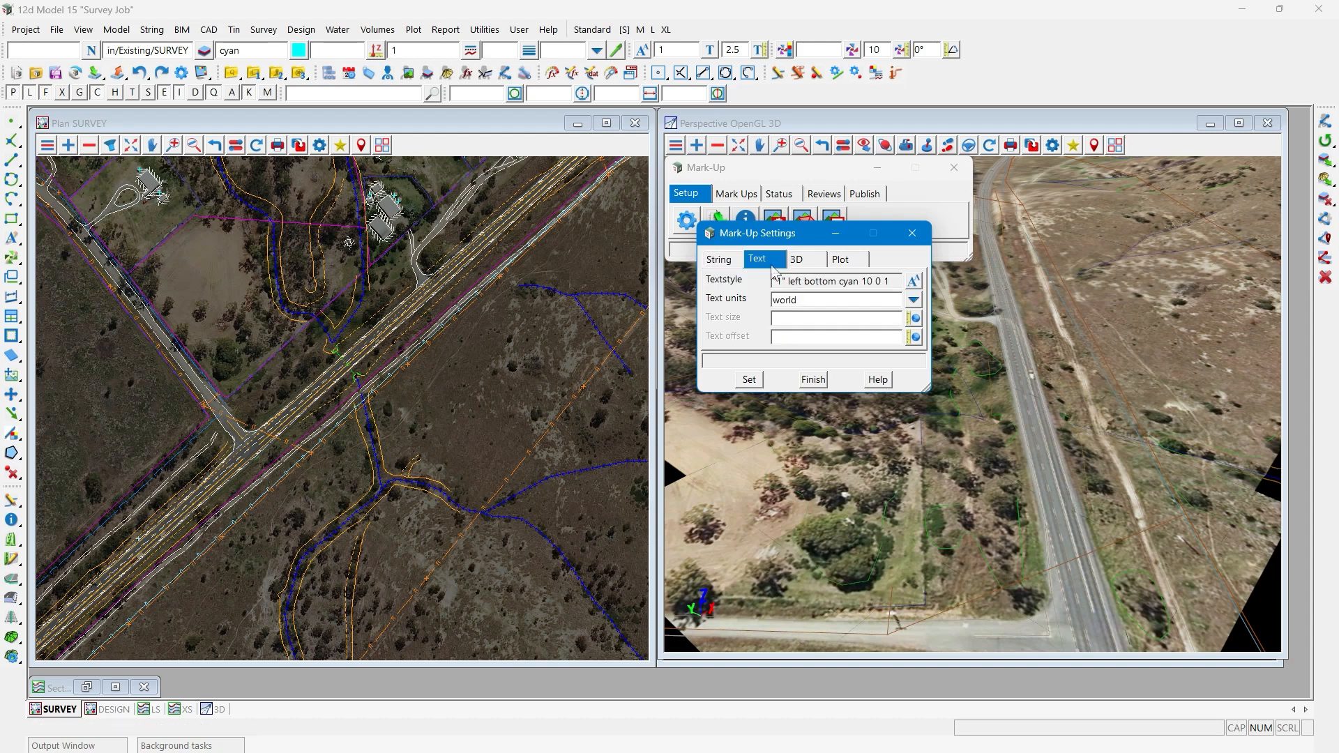
left_click(913, 281)
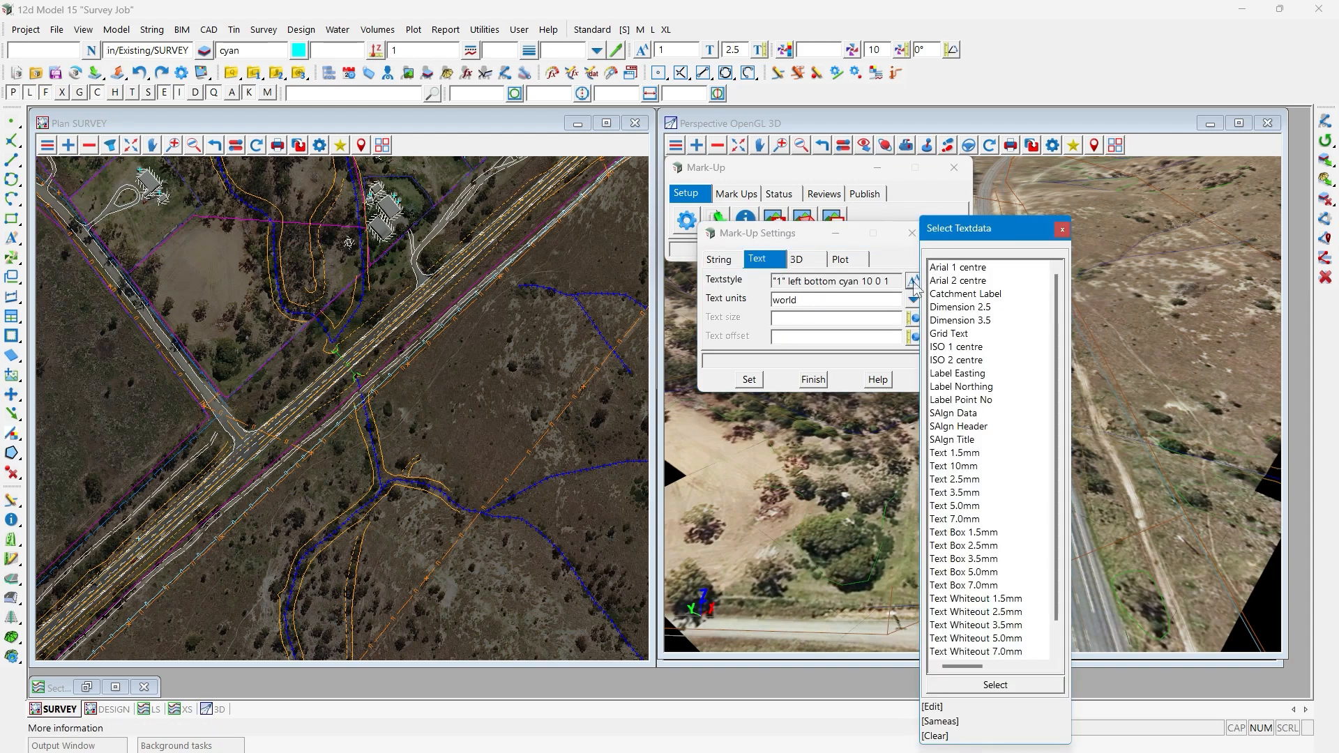
double_click(965, 479)
left_click(823, 319)
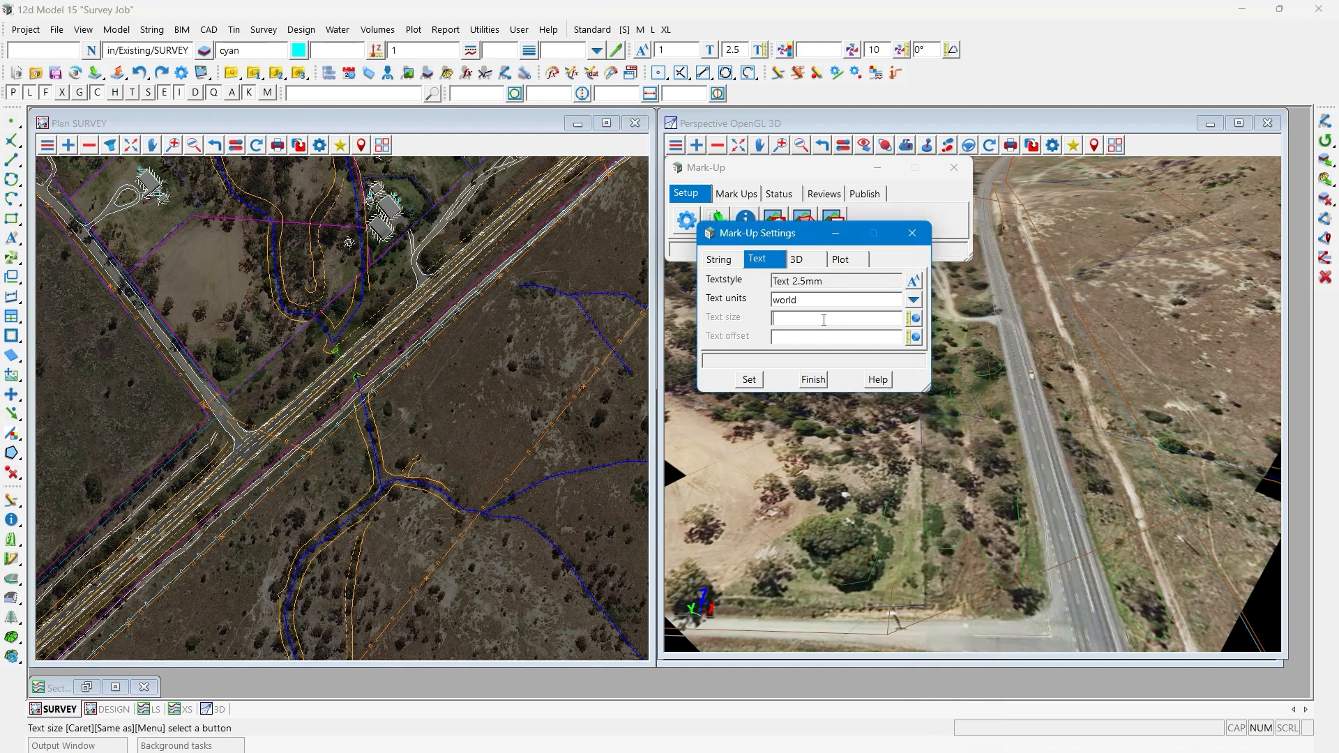
type("3")
key("Tab")
type("21")
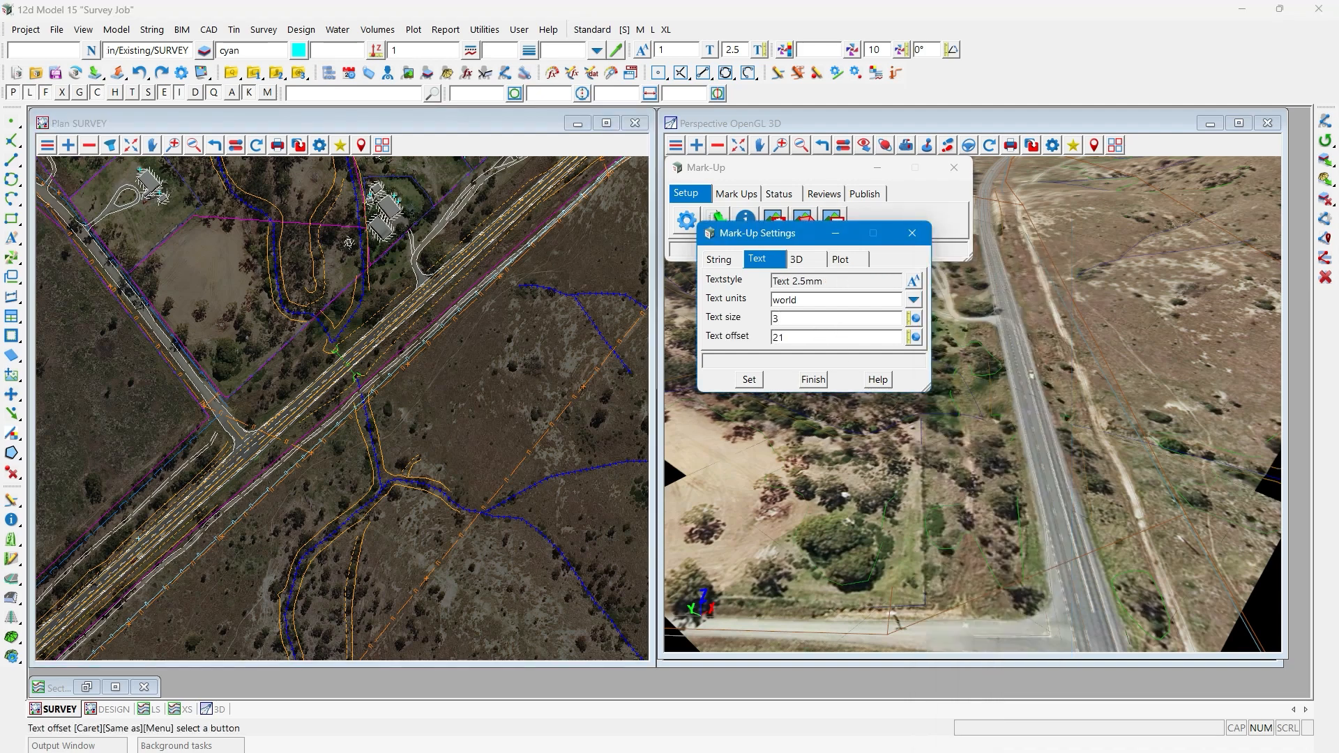
key("BackSpace")
key("BackSpace")
type("1")
- Check the 3D and text mark-up settings, apply the mark-up settings and close them
left_click(807, 268)
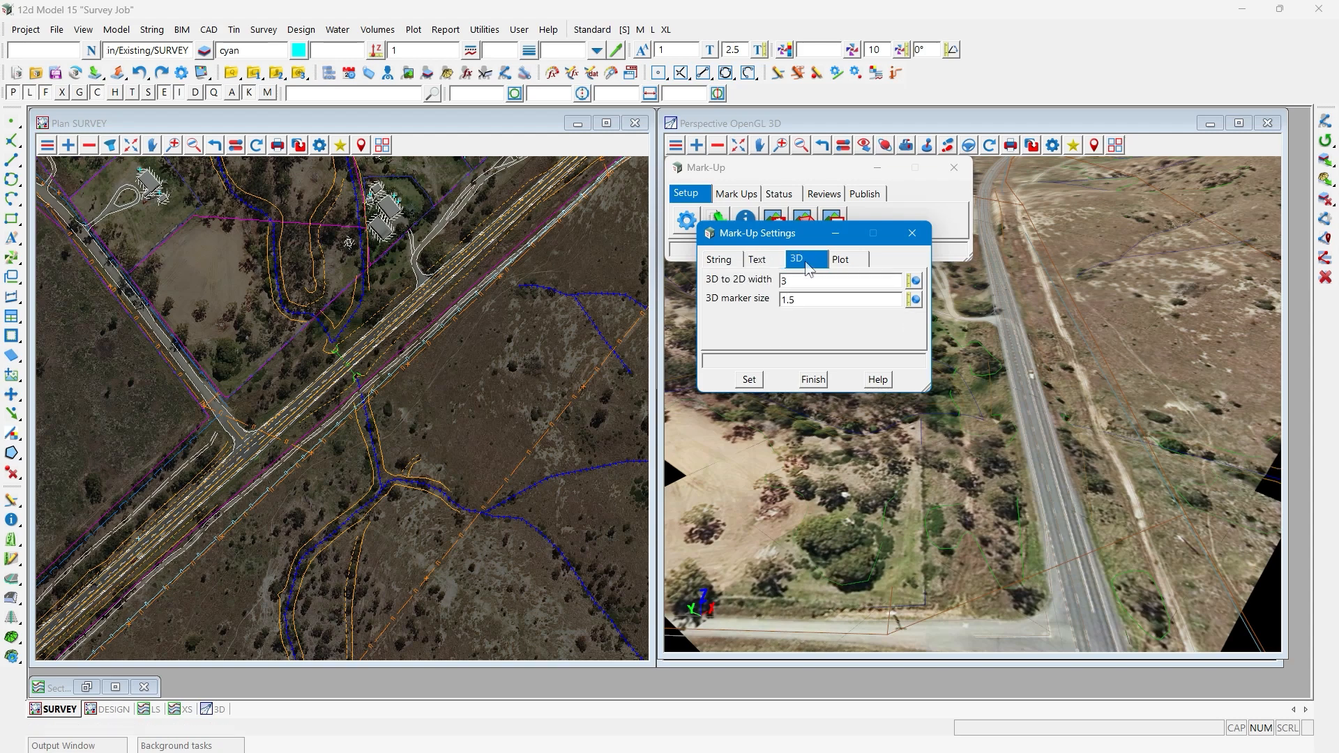
left_click(763, 260)
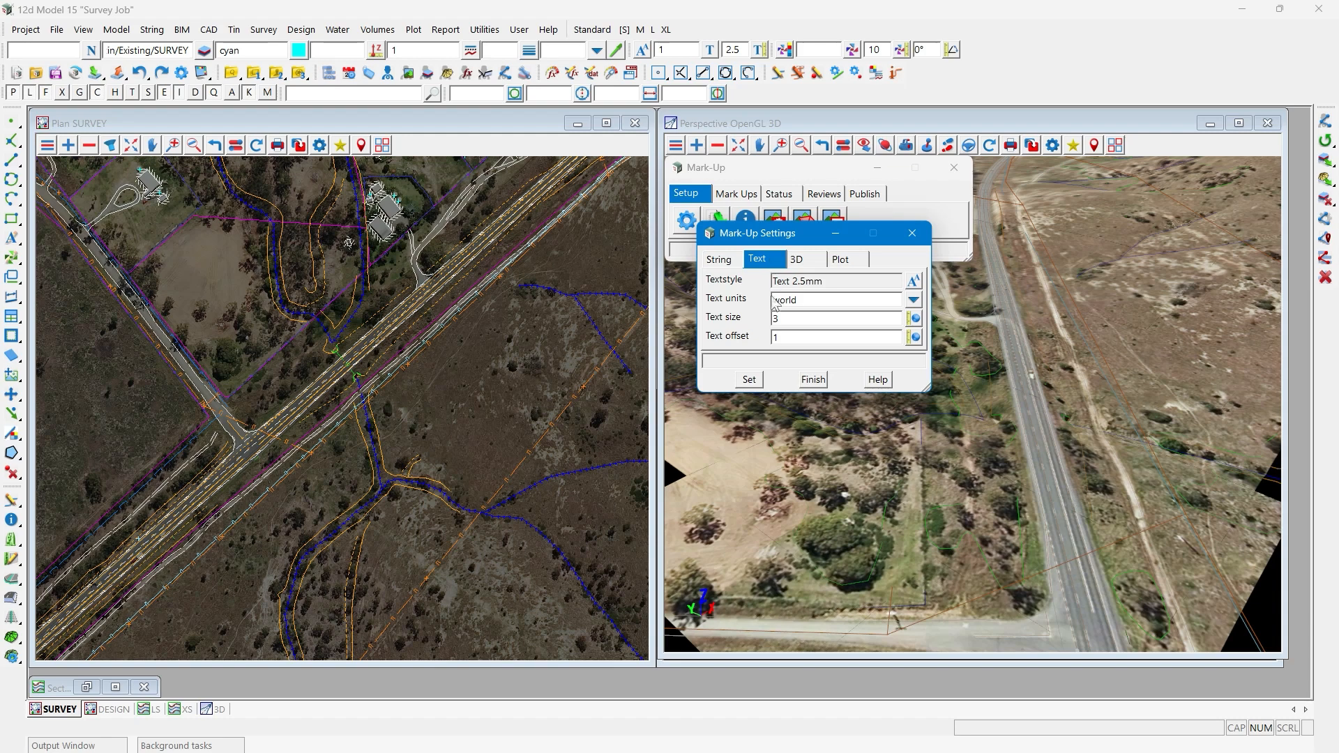
left_click(749, 380)
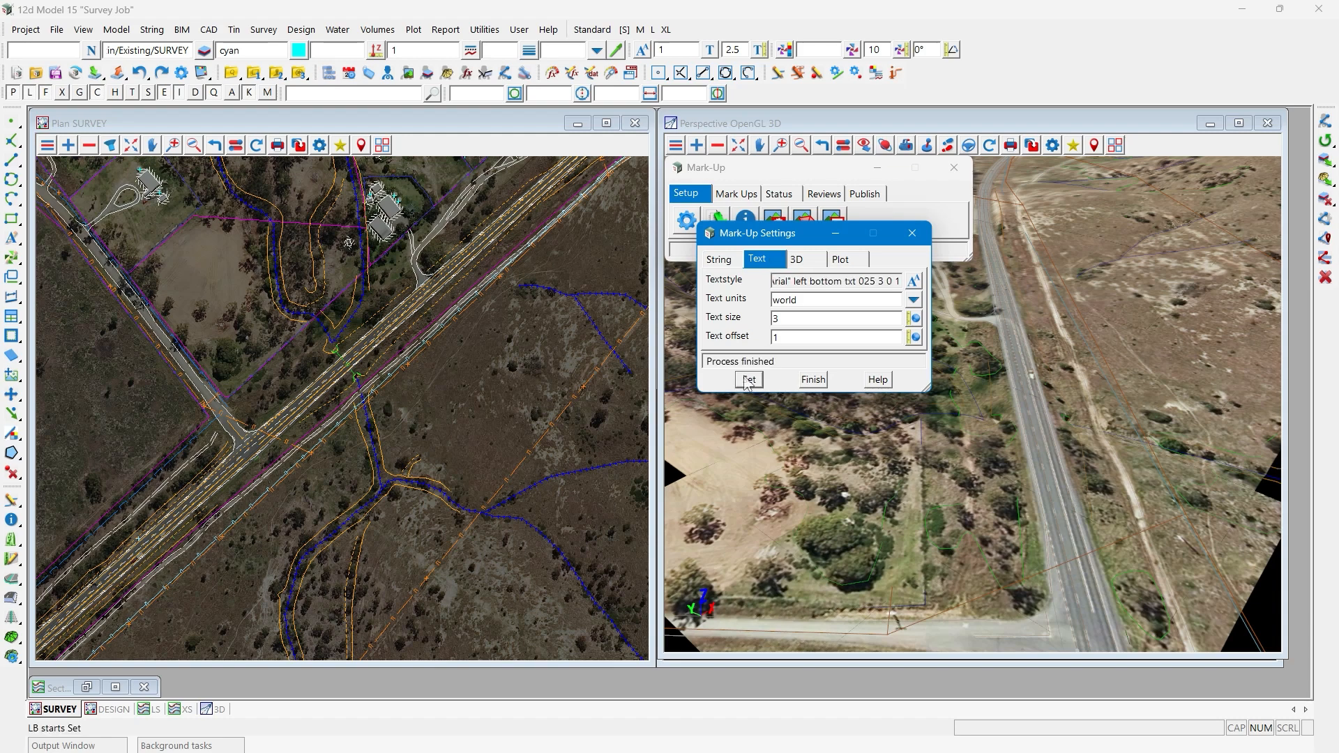
left_click(811, 382)
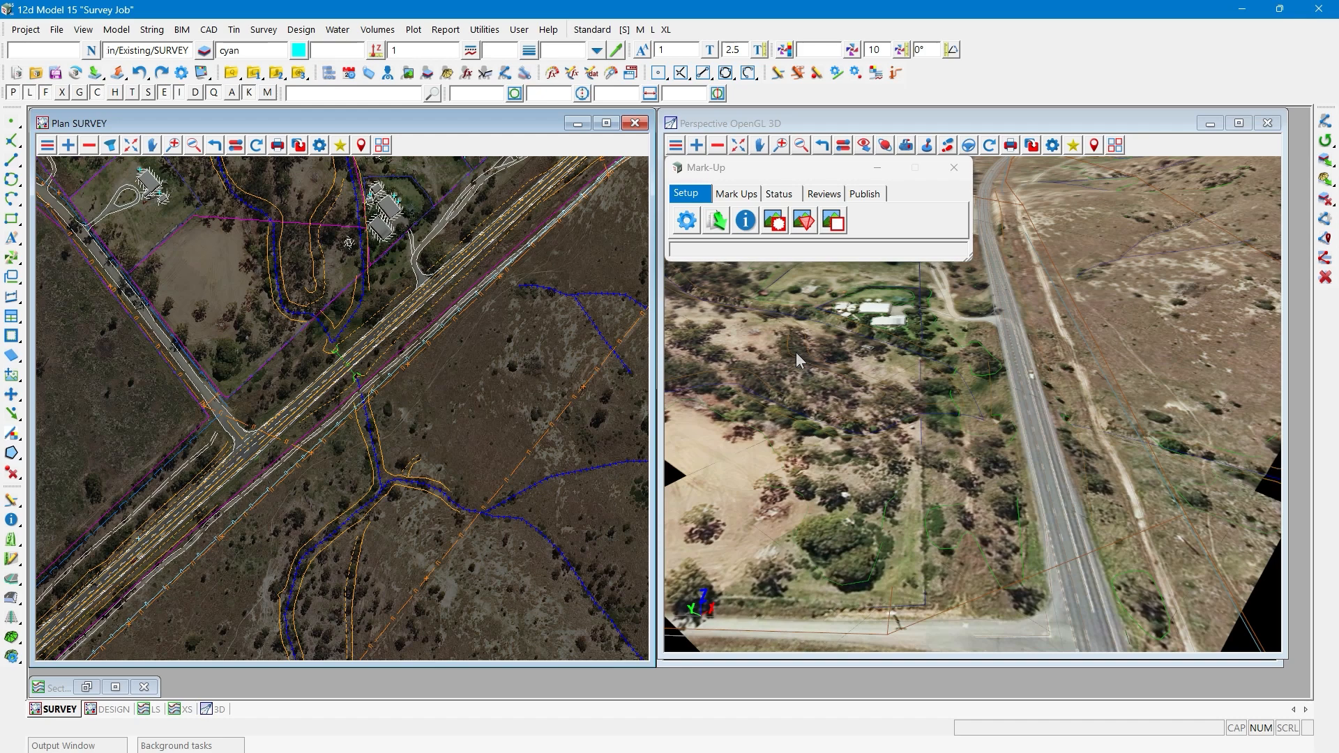
- Add a review mark-up with an area of about 6537 around the T-intersection in the plan view, with the comment "Reseal Area"
left_click(822, 195)
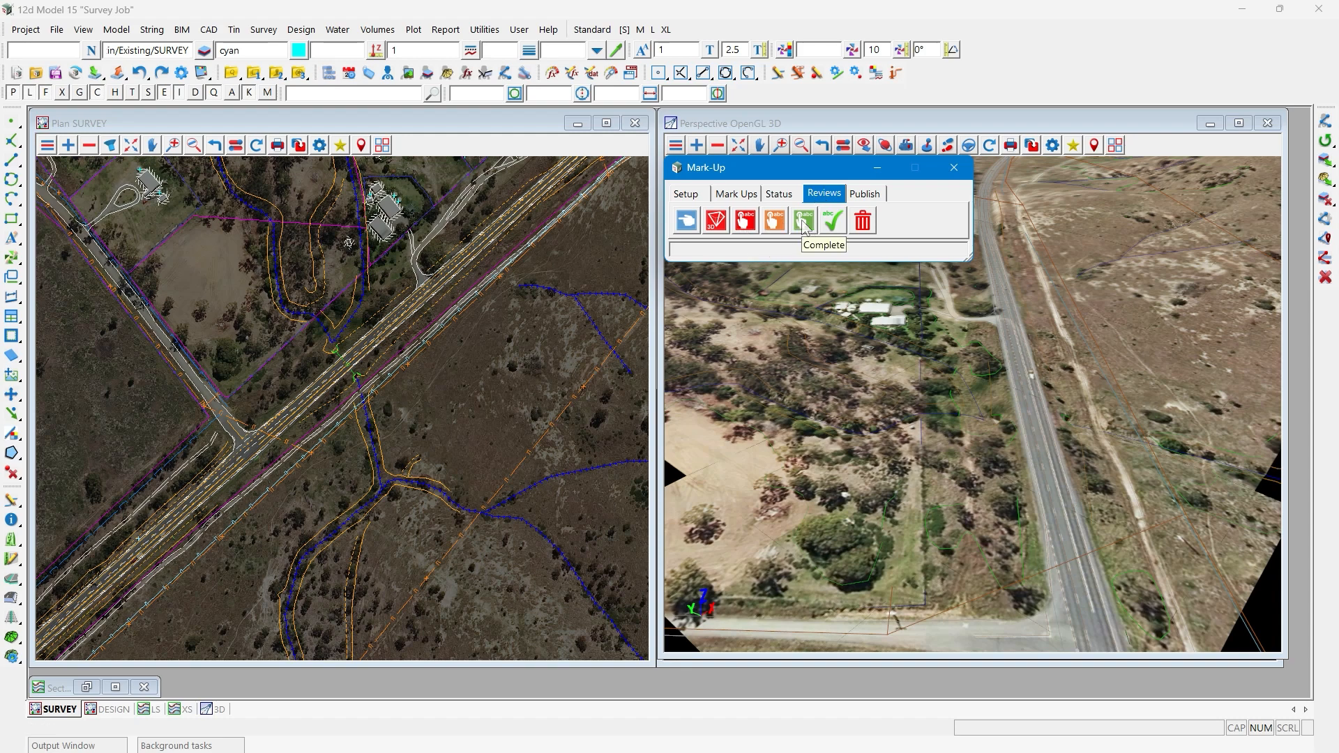
left_click(746, 222)
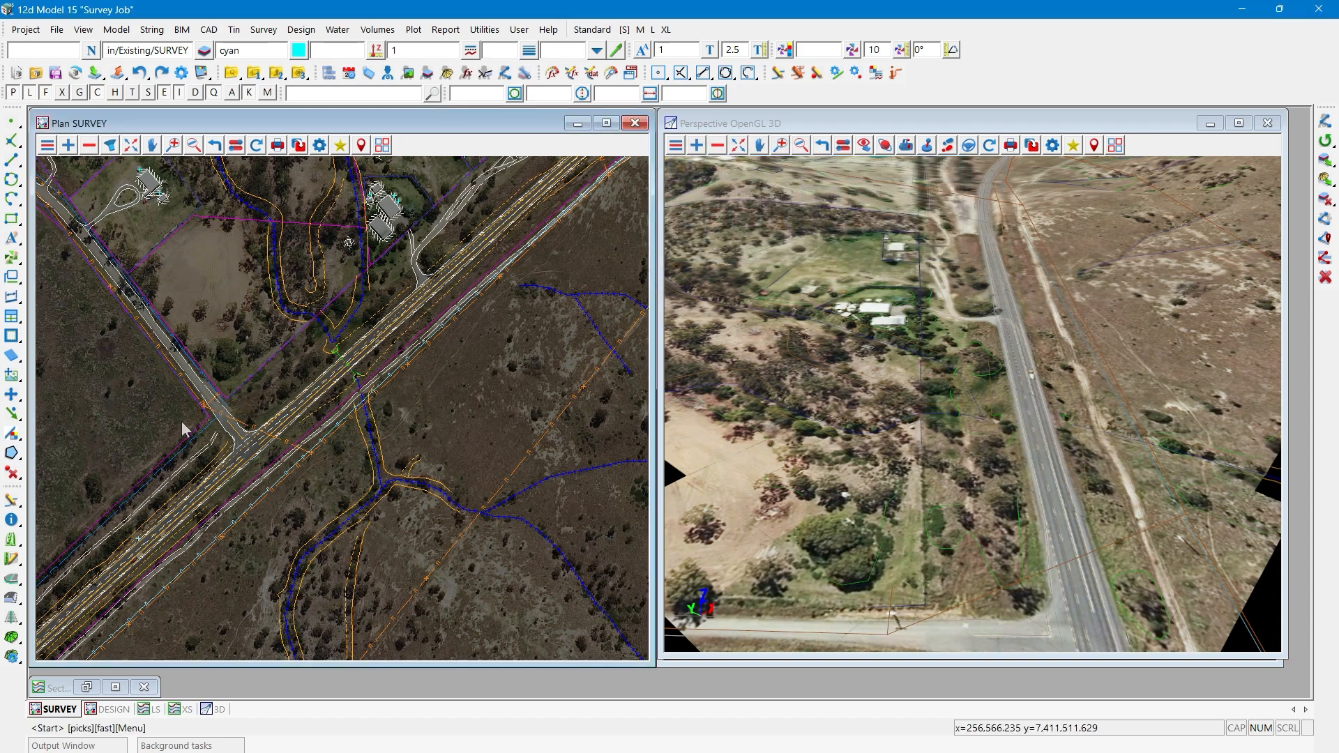
left_click(177, 421)
left_click(240, 369)
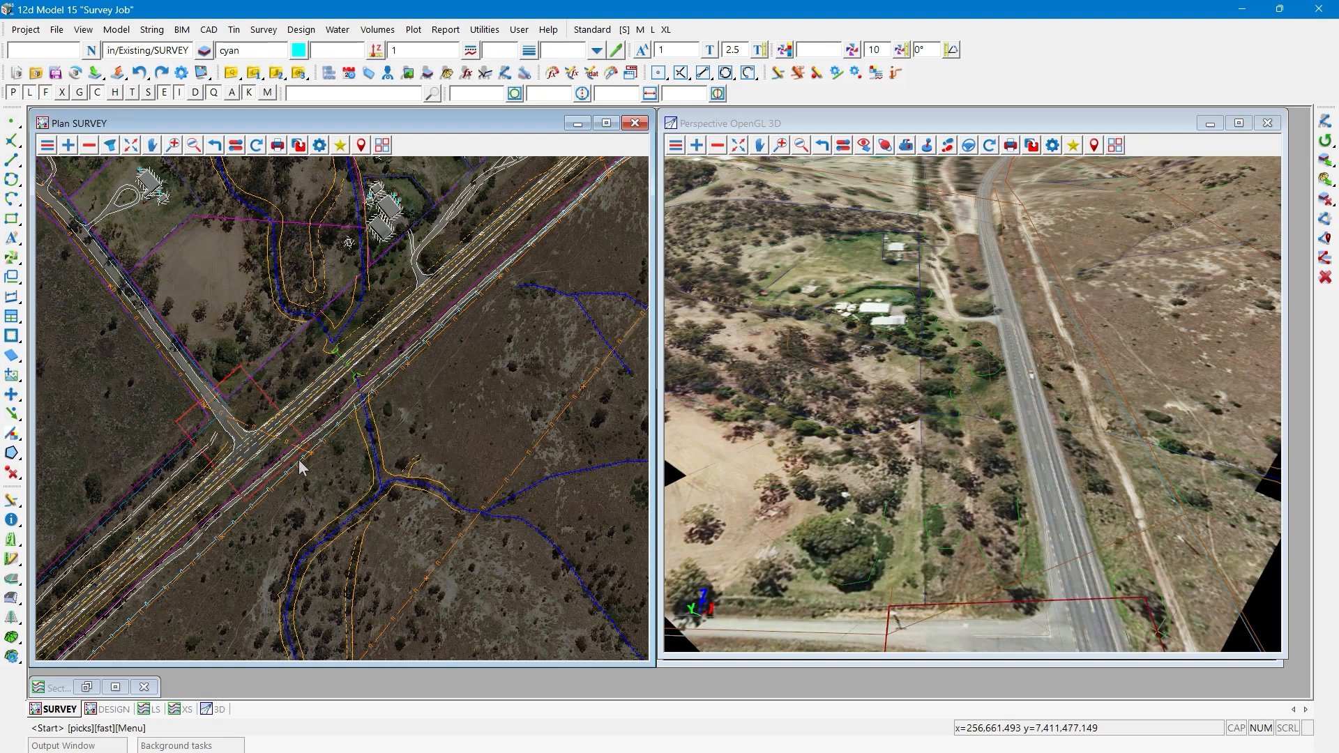
left_click(301, 465)
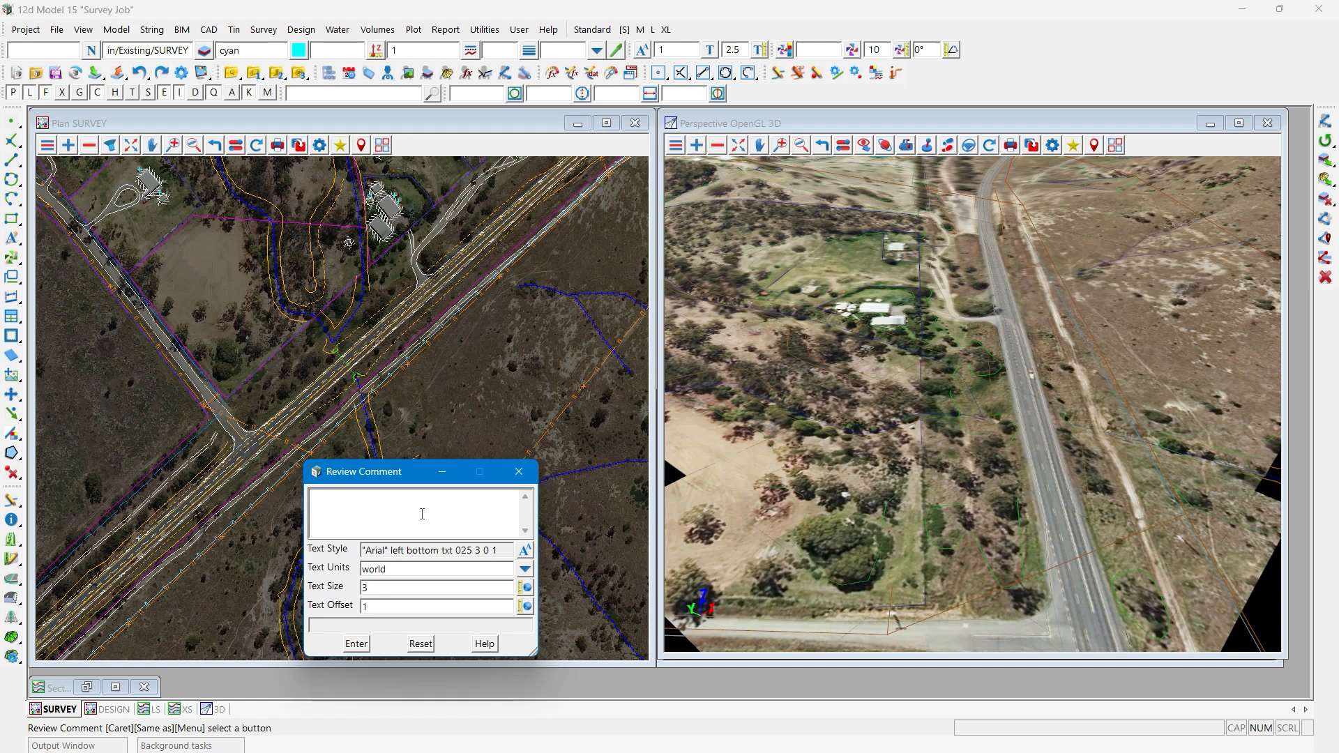
type("Reseal Area")
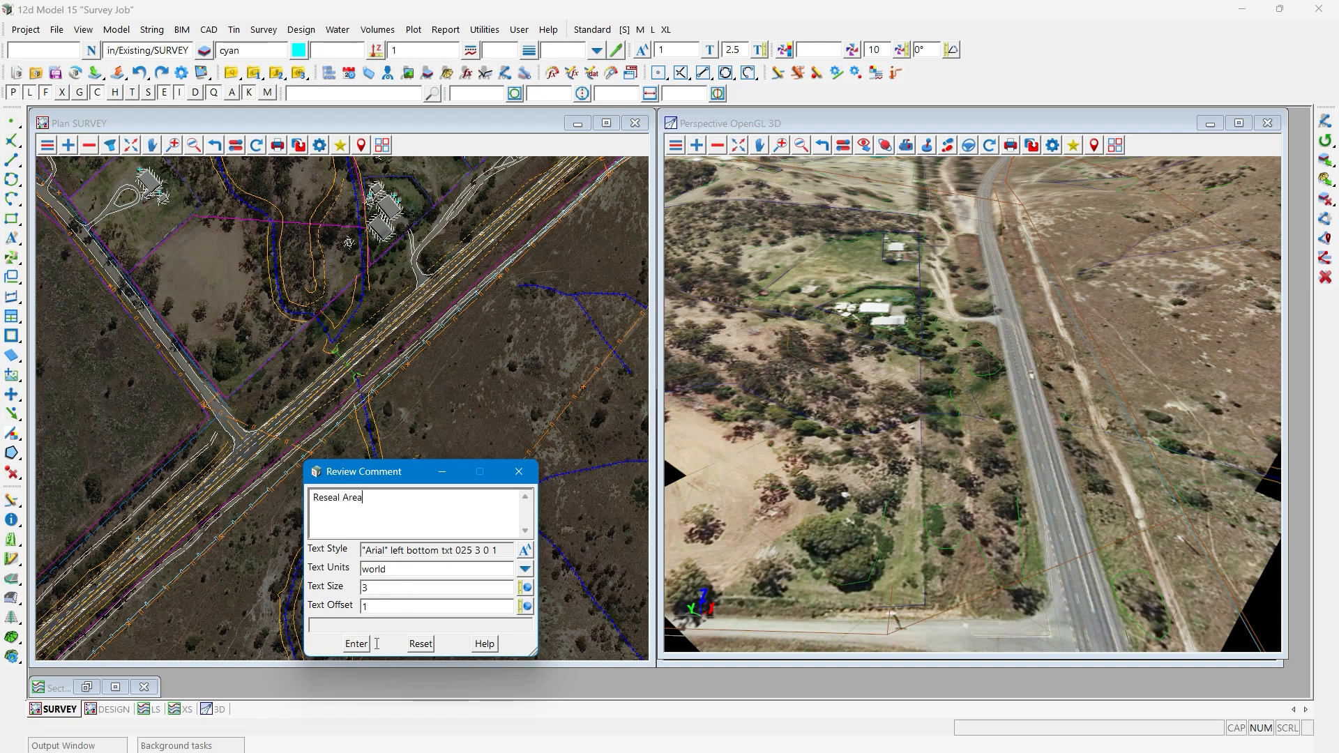
left_click(356, 643)
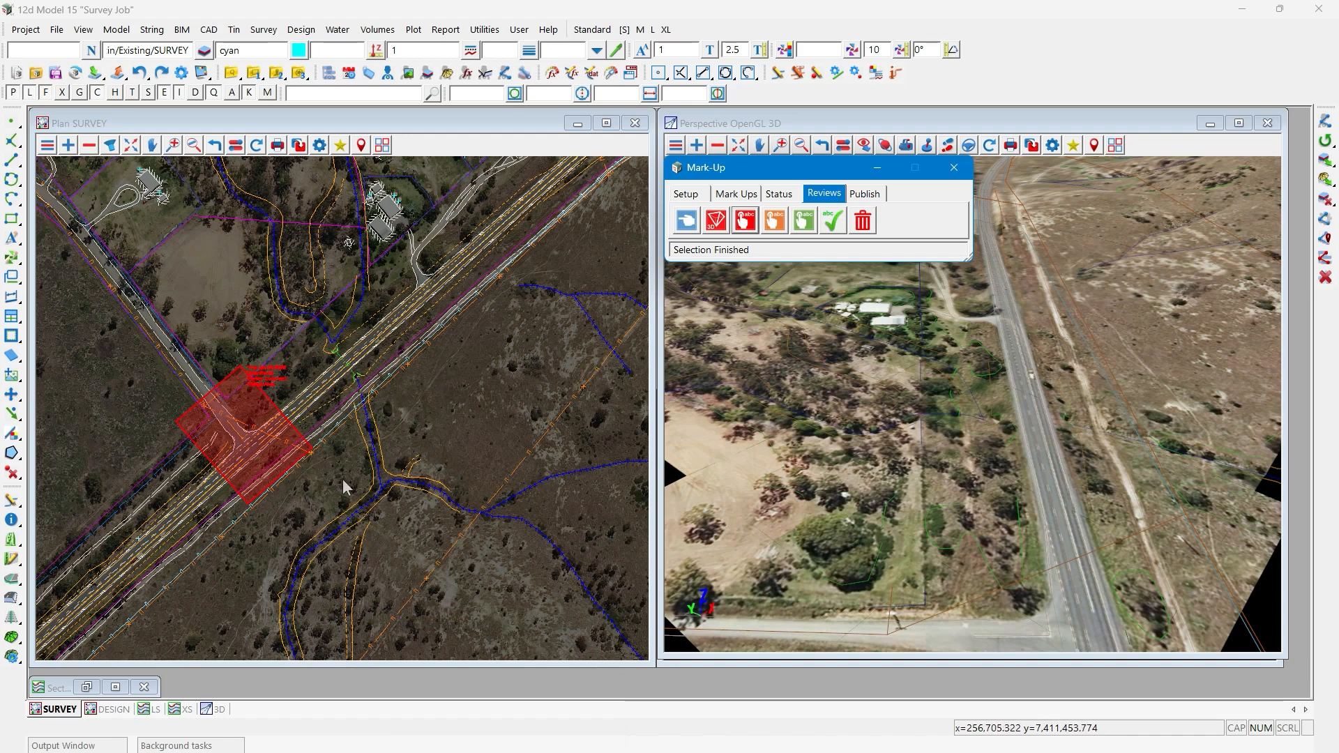
- Add a small rectangular review mark-up around the culvert end on the road's northwest side, with the comment "Culvert Blocked"
scroll(251, 443, "up", 3)
scroll(249, 441, "up", 1)
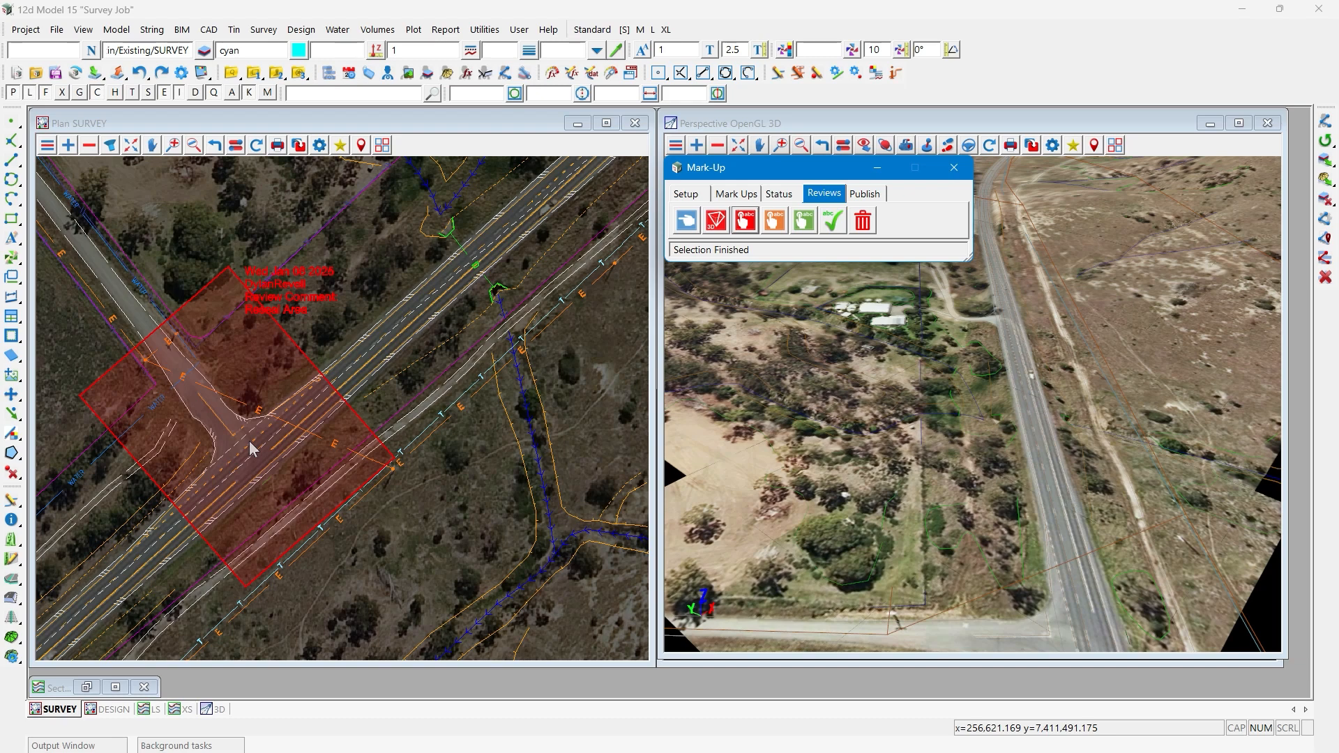
scroll(159, 394, "down", 2)
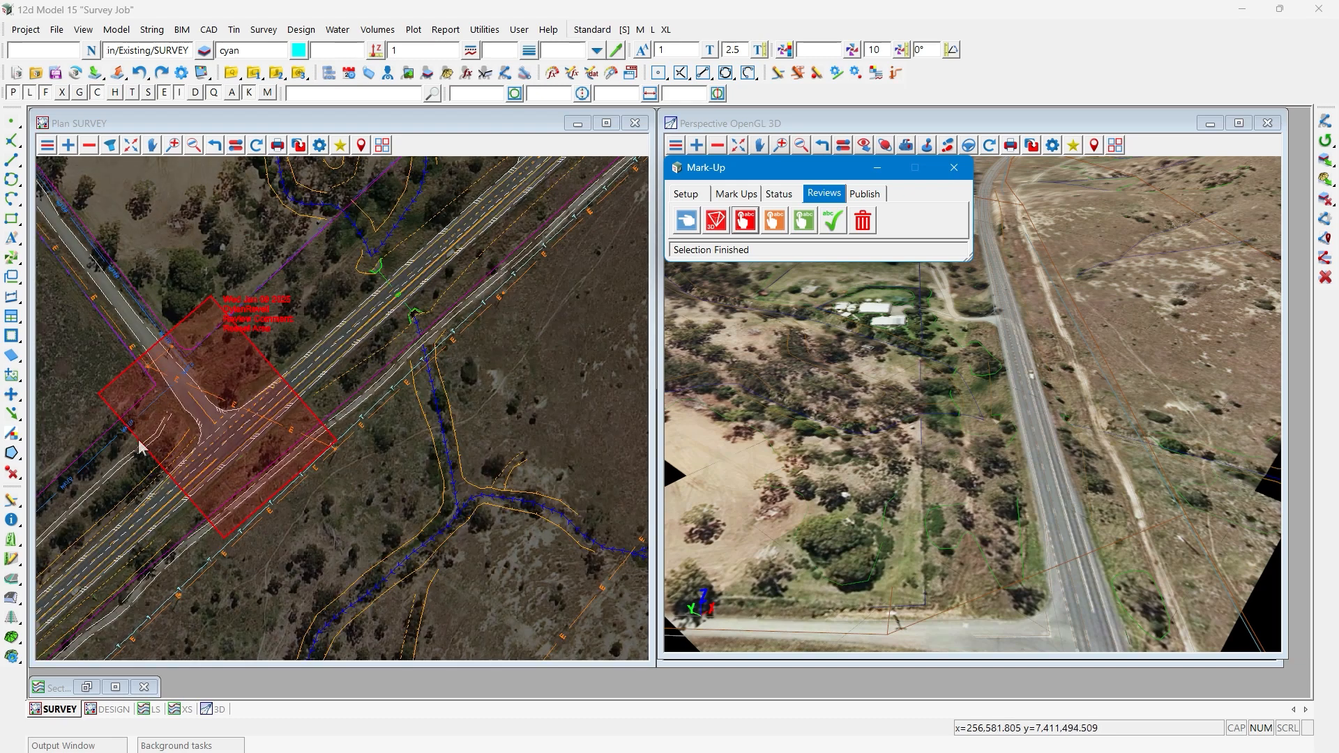
scroll(138, 451, "down", 2)
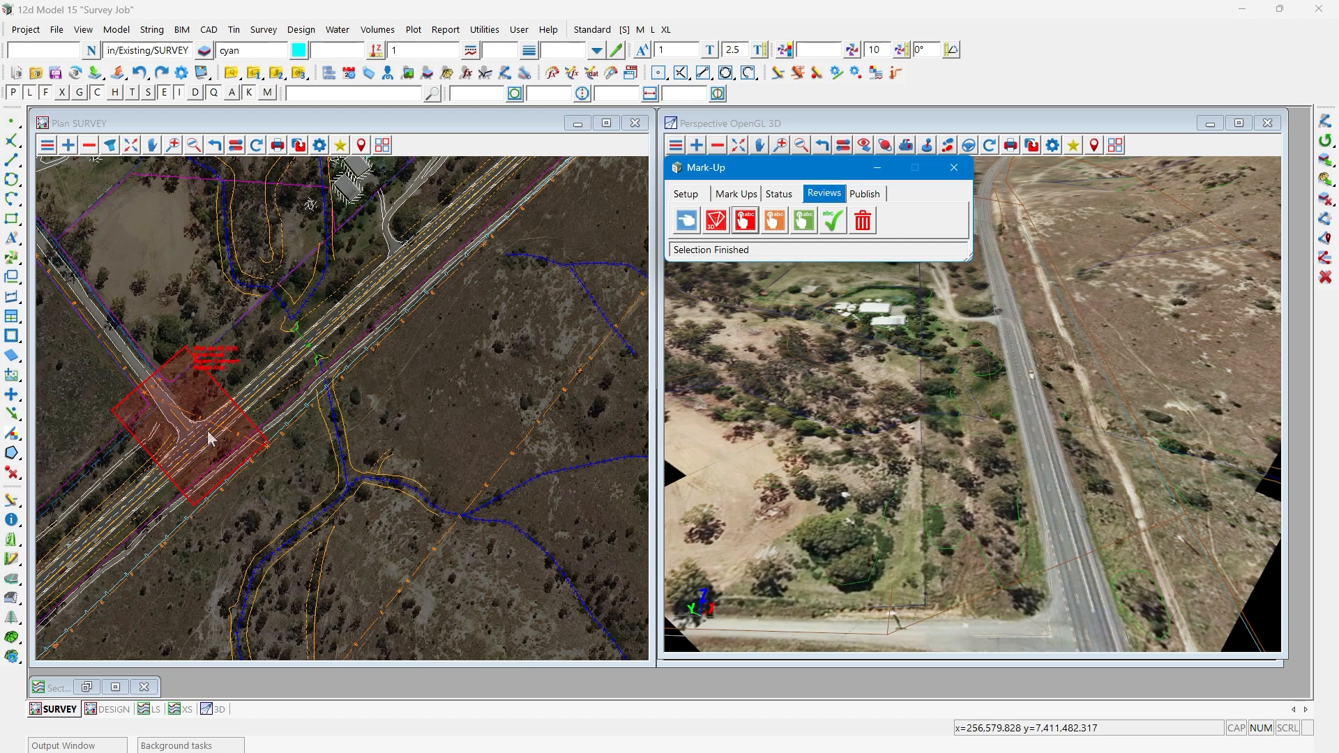
left_click(744, 222)
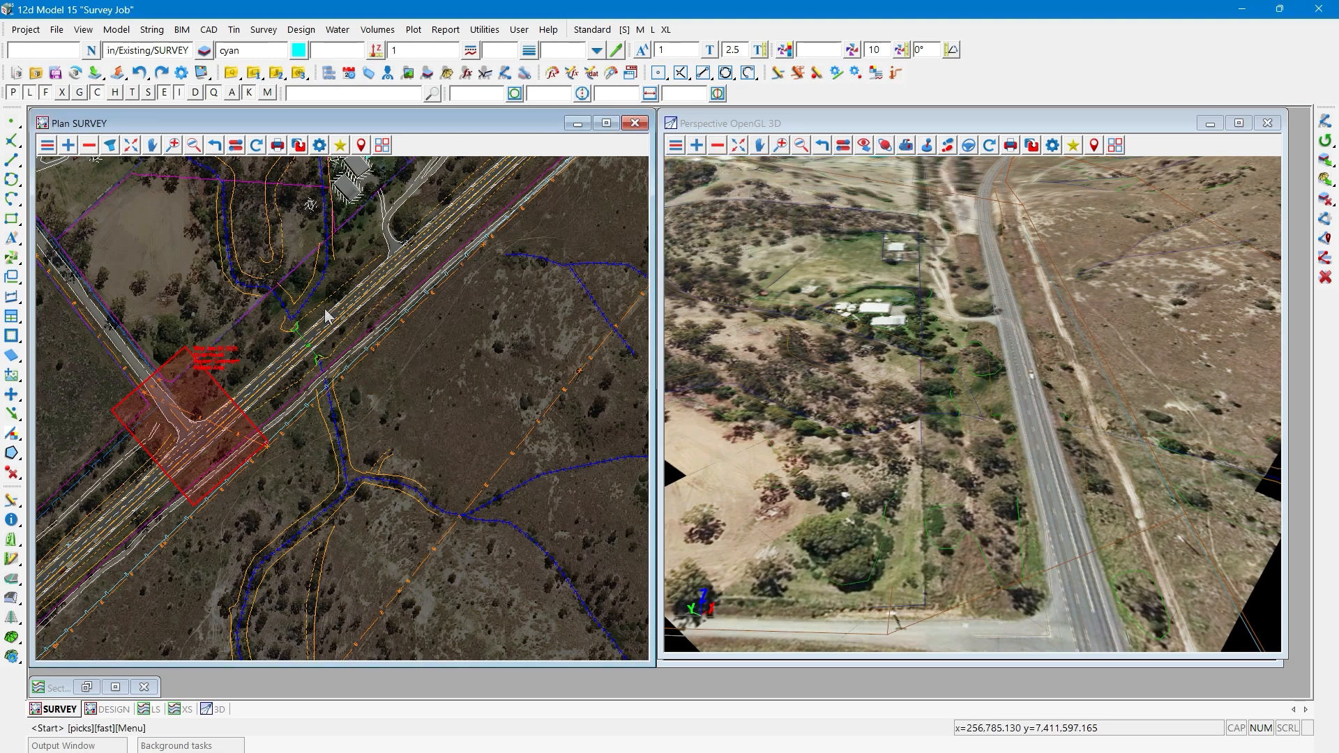
left_click(265, 314)
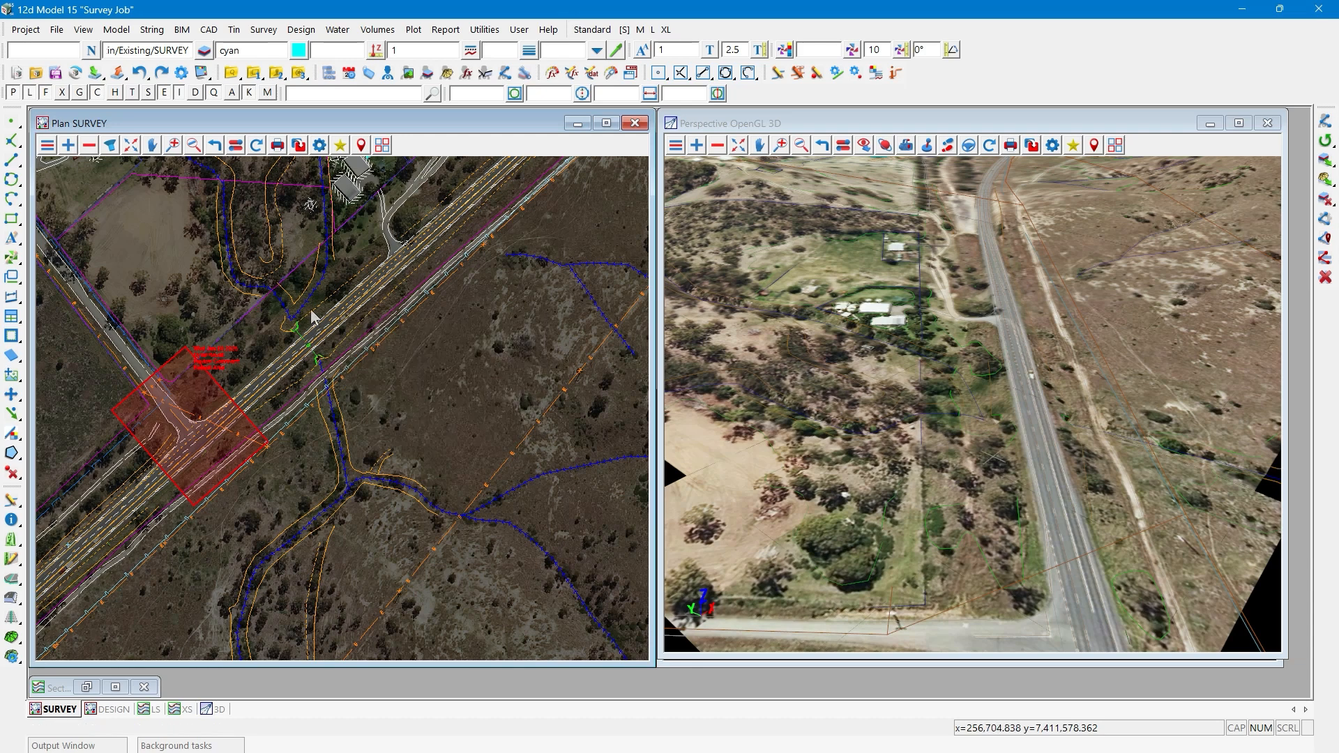
left_click(311, 311)
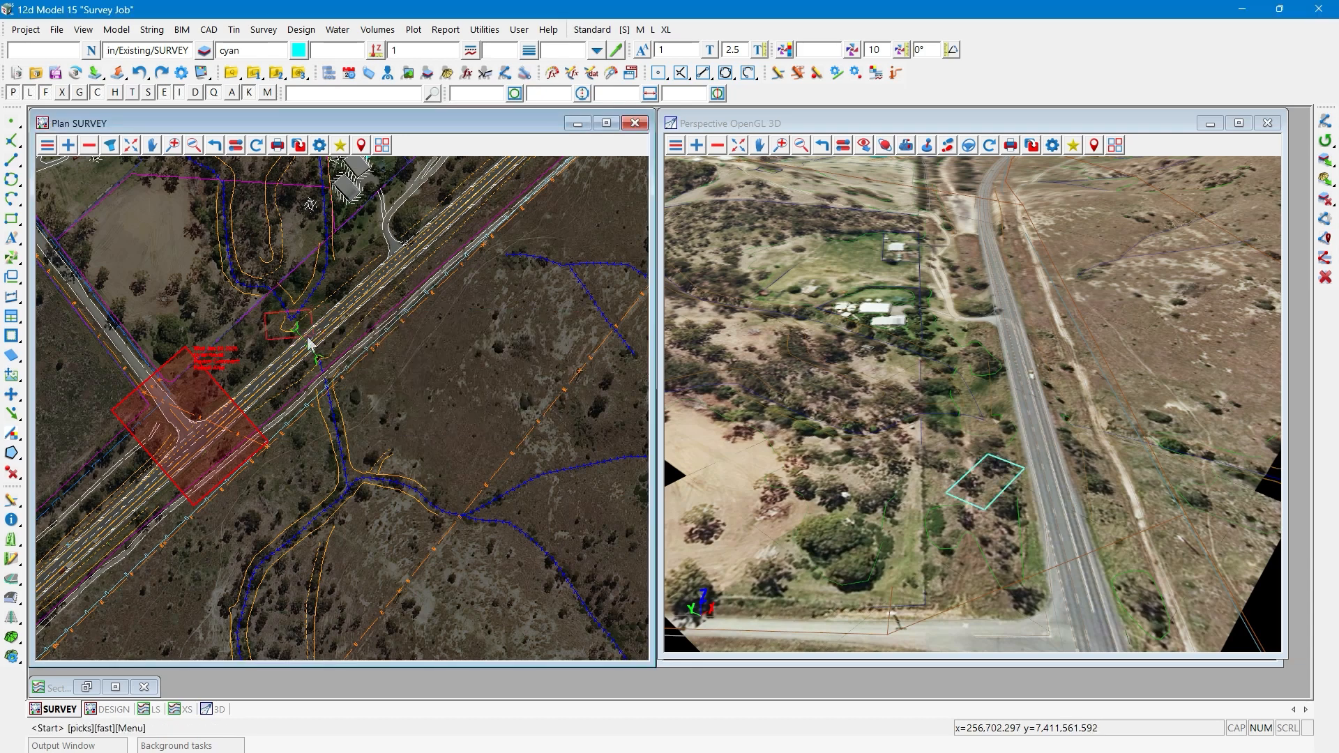
left_click(309, 343)
middle_click(308, 343)
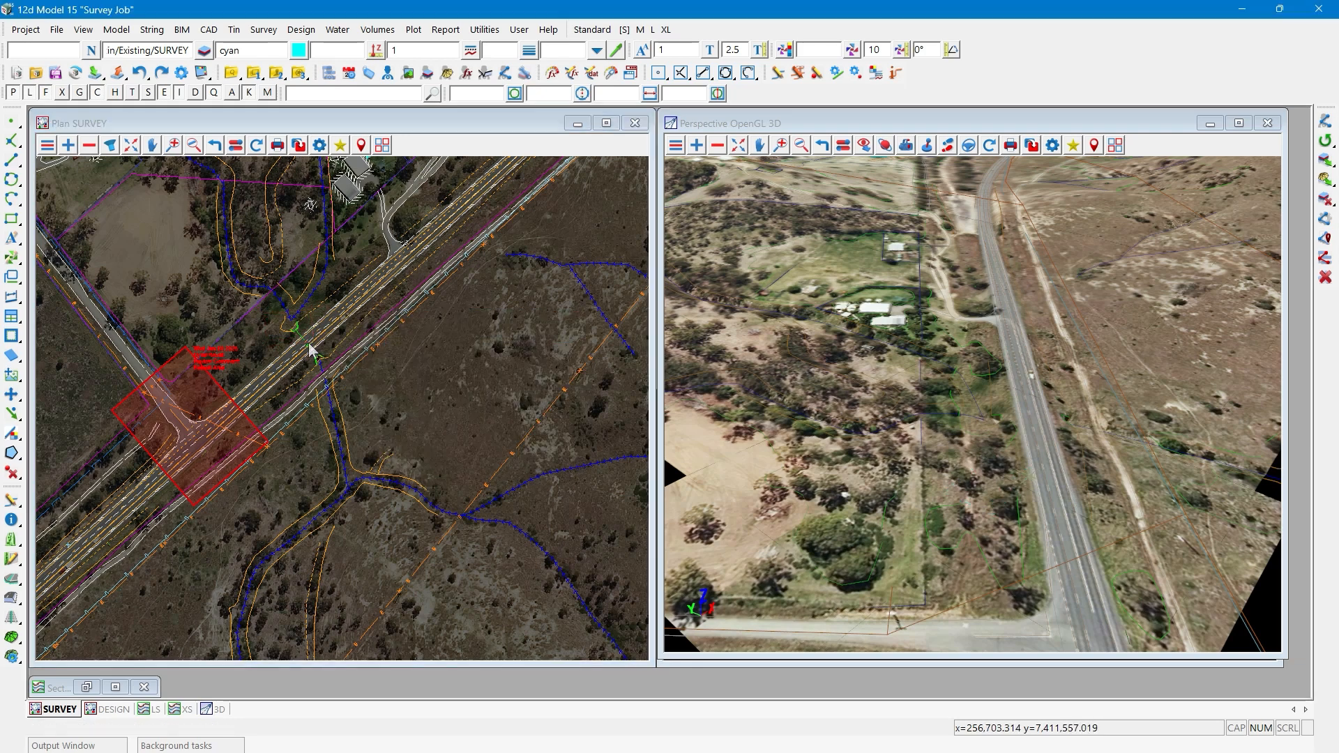
type("Culv")
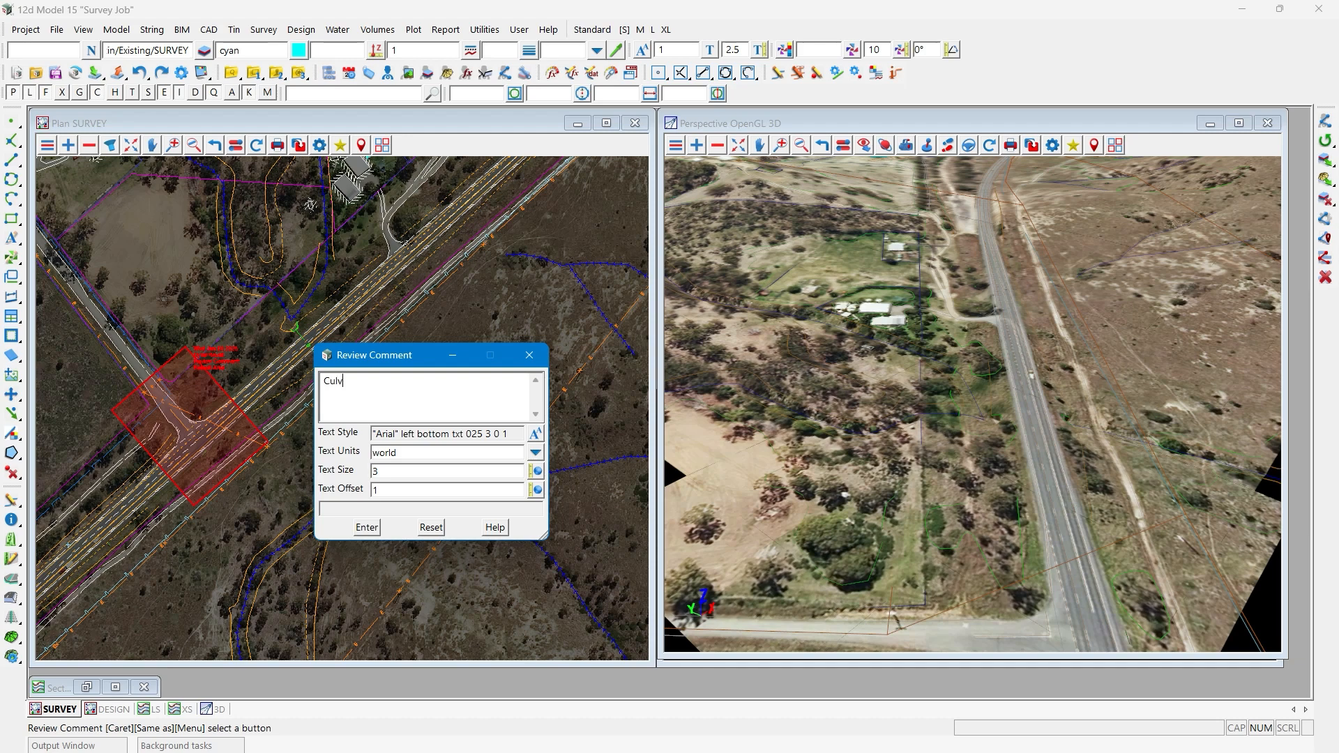
type("ert Blocked")
left_click(367, 527)
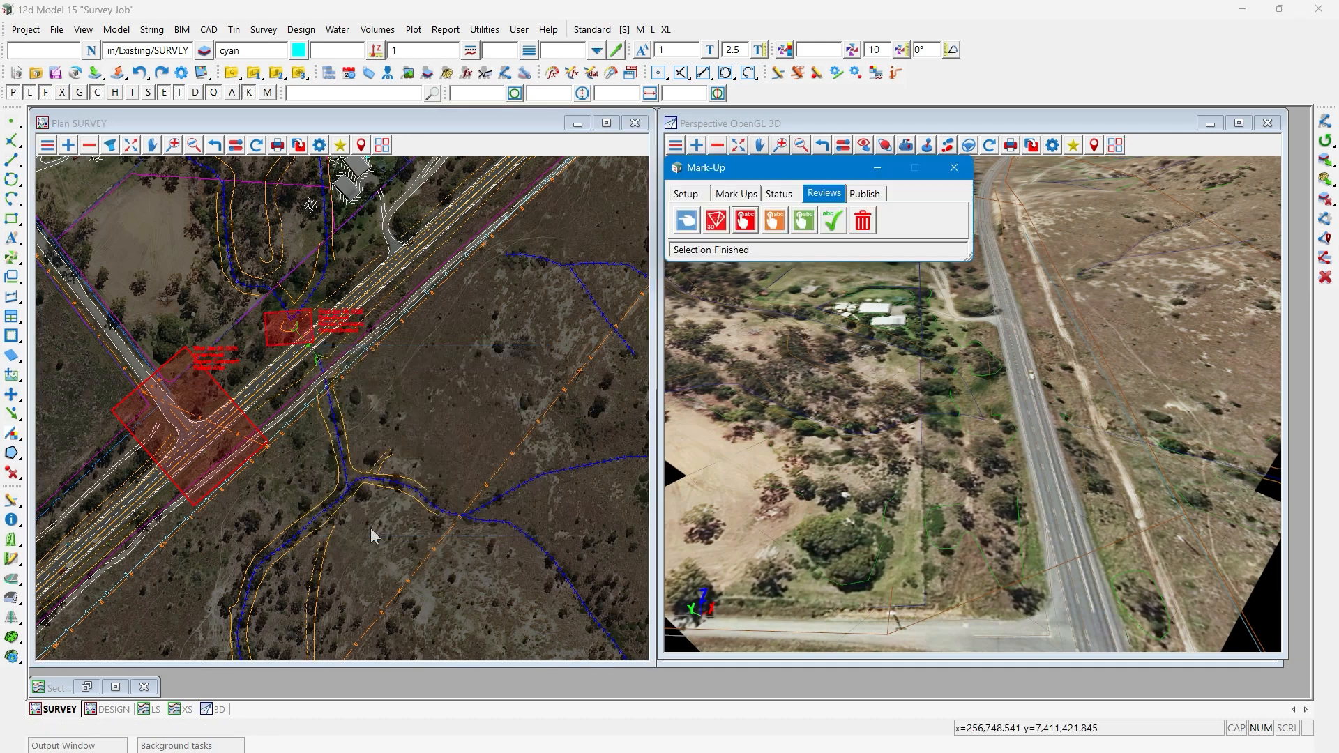
- Add a review mark-up over the driveway access and adjoining road northeast of the culvert, with the comment "Check Sight Distance"
left_click(746, 224)
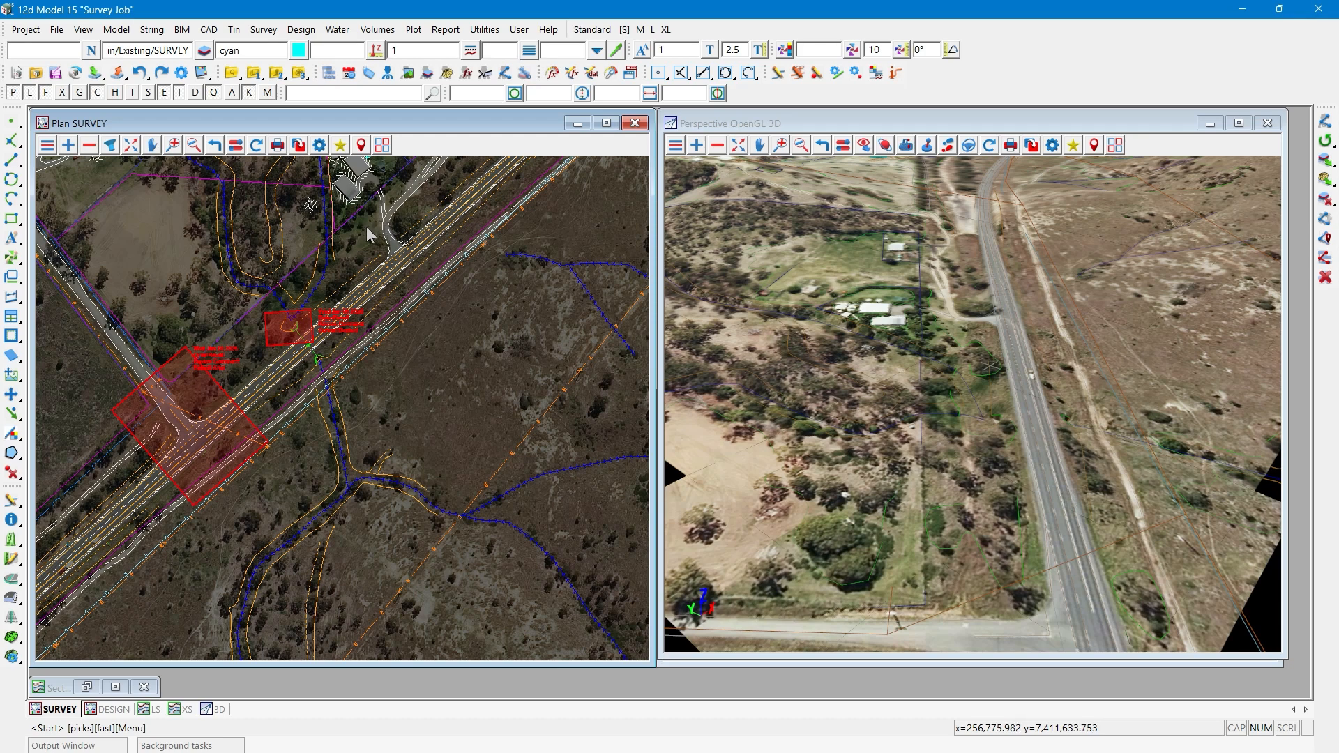
left_click(366, 227)
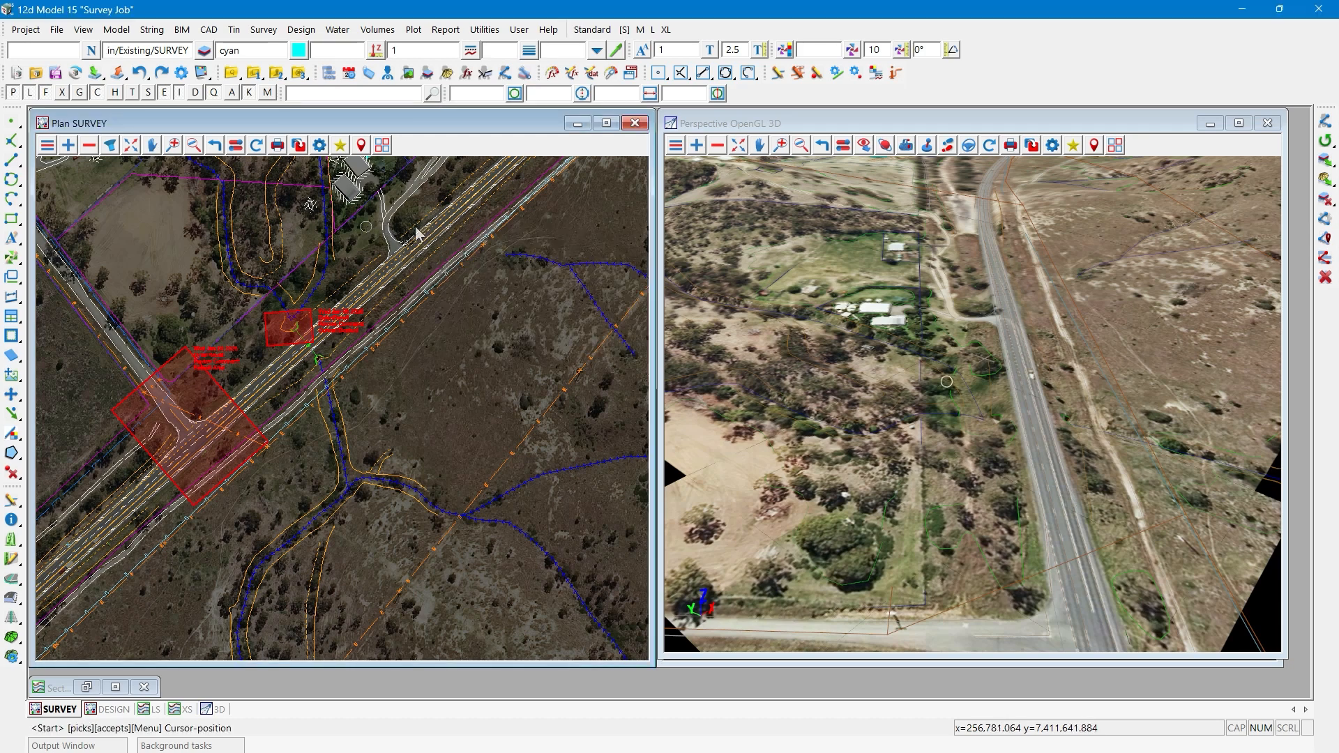
left_click(361, 229)
middle_click(402, 227)
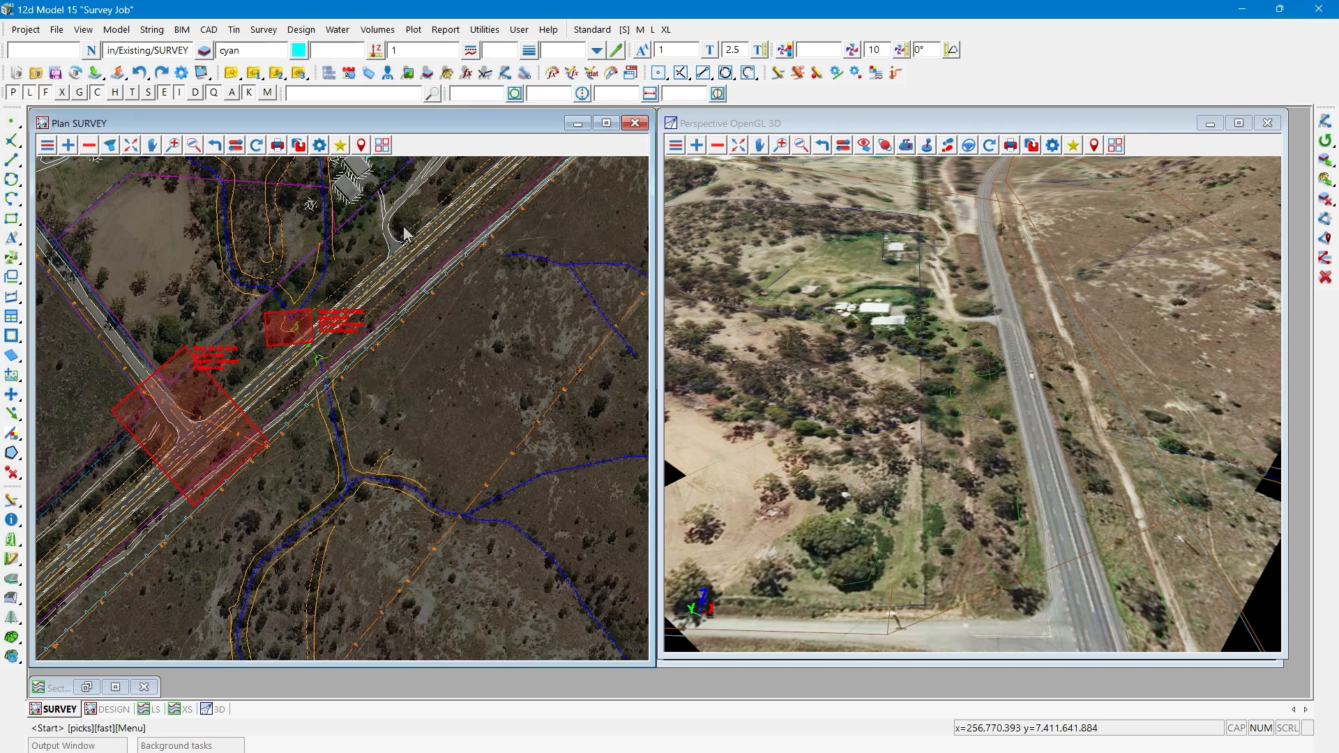
left_click(413, 226)
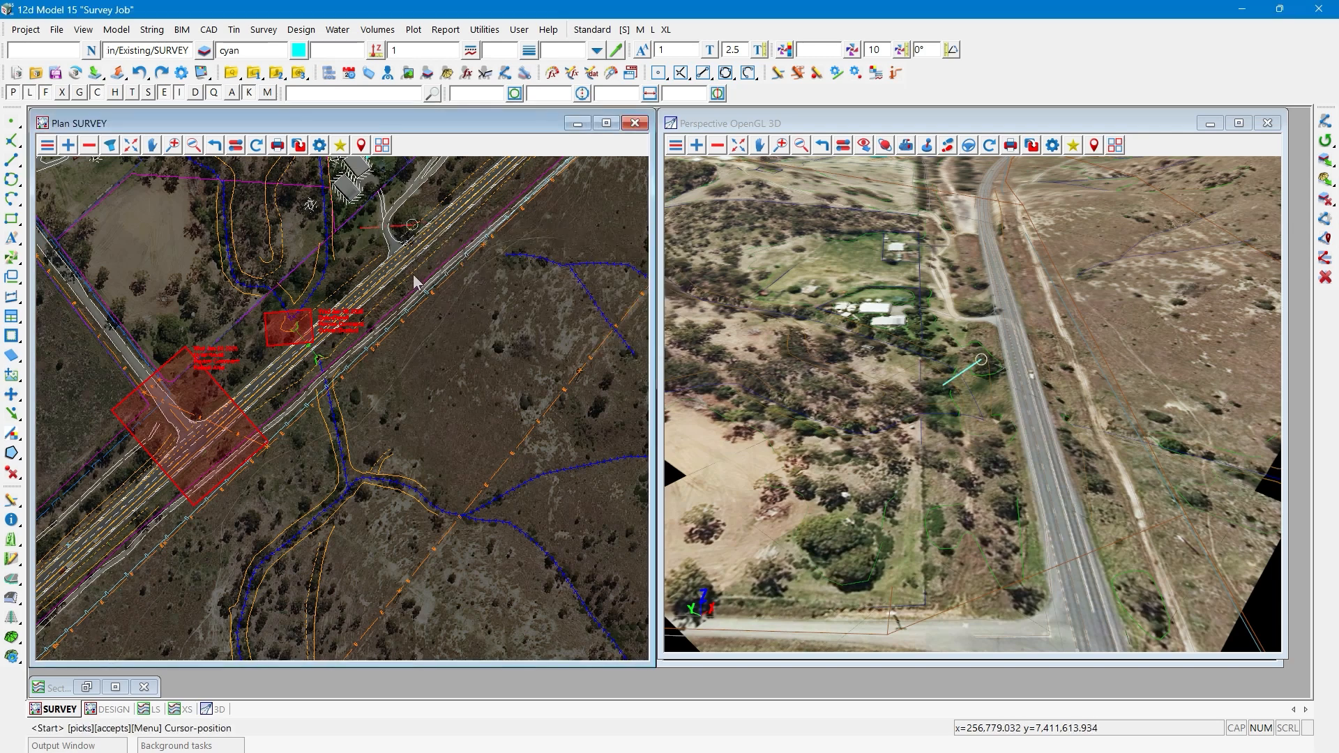
middle_click(411, 234)
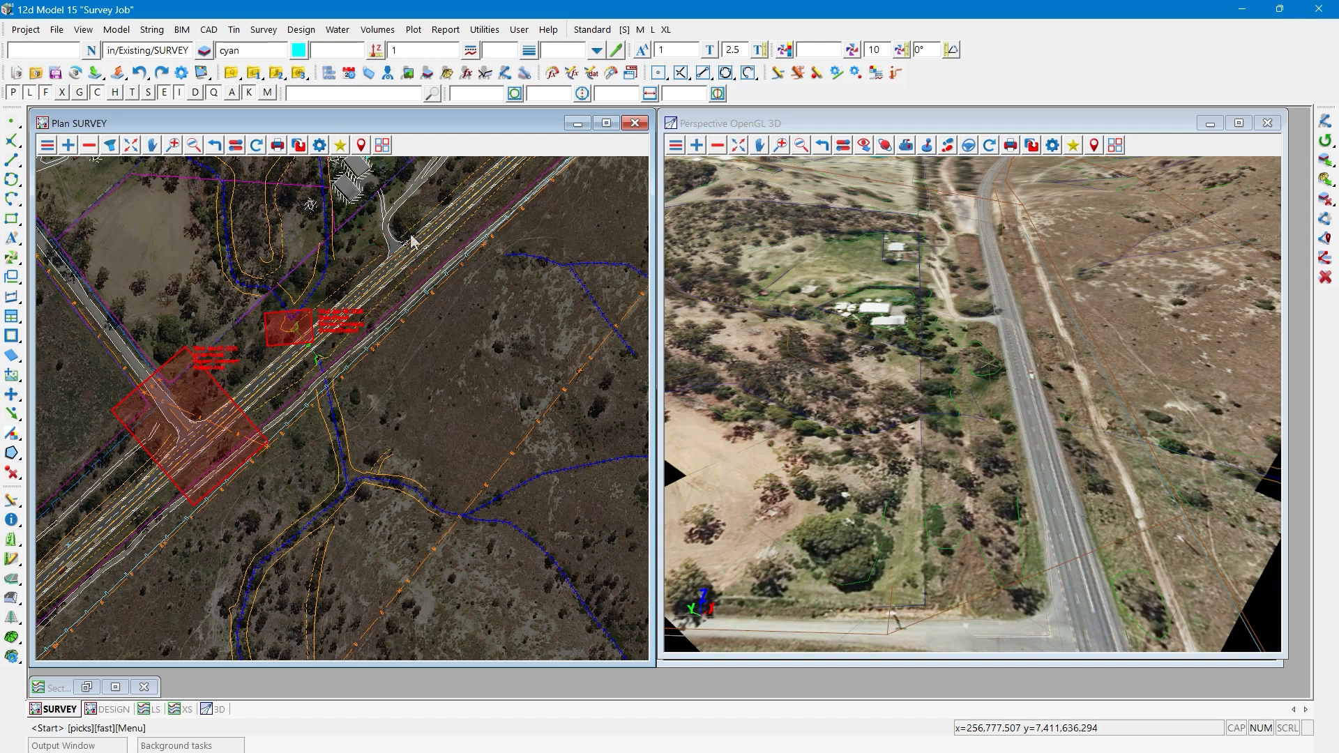
left_click(412, 286)
middle_click(414, 293)
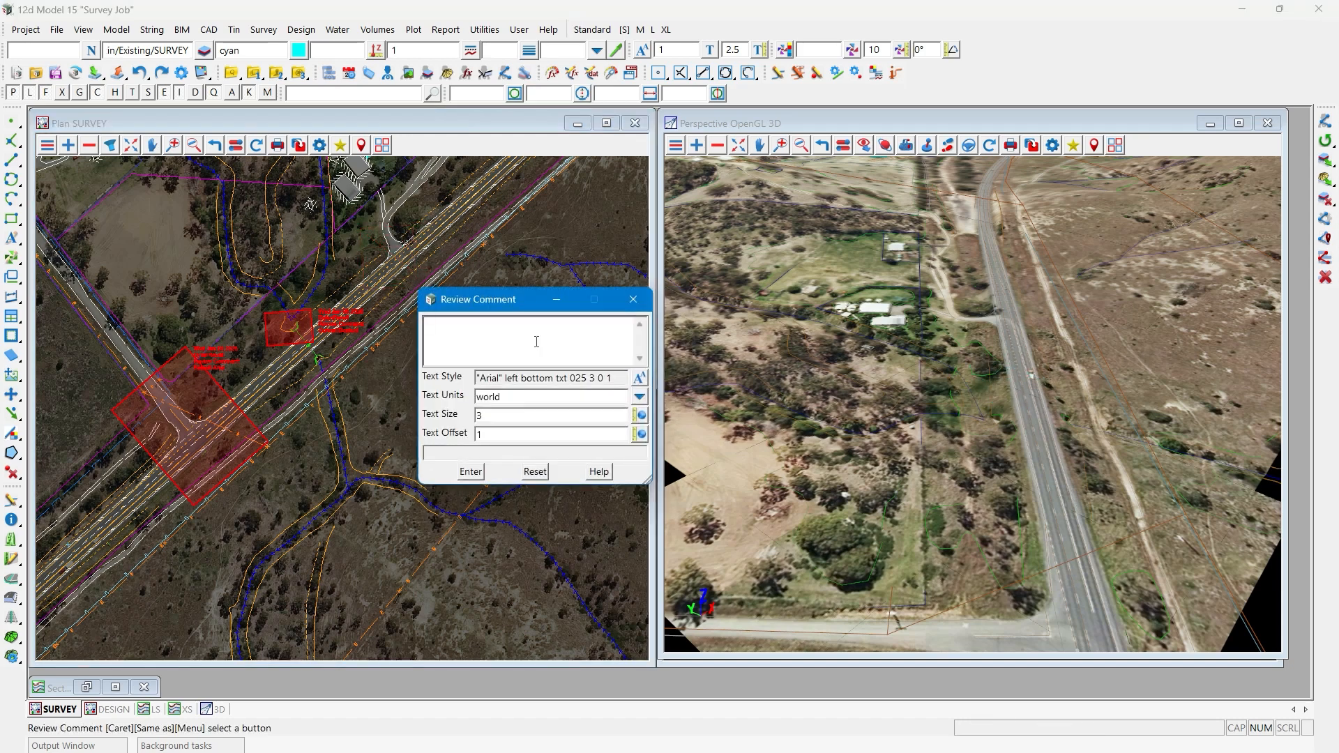
type("Check Sight Distance")
left_click(470, 472)
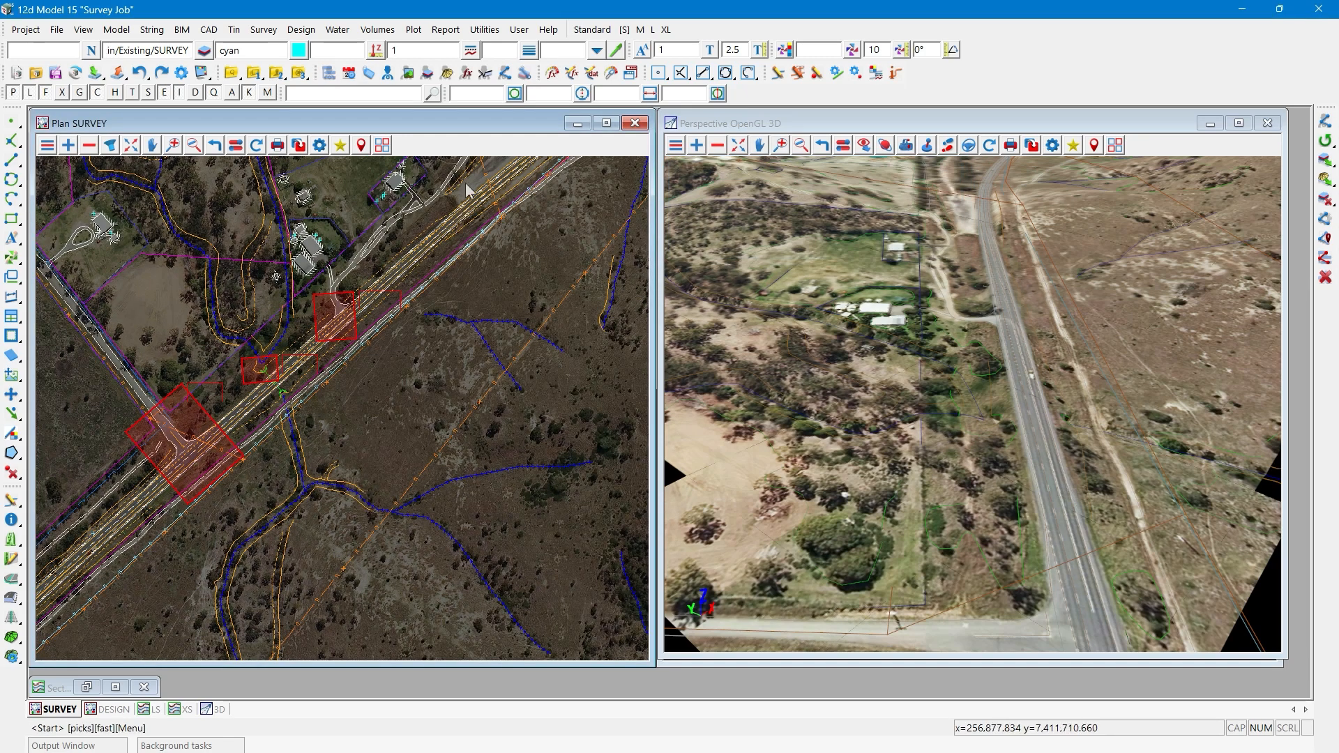
- Add a review mark-up across the main road northeast of the driveway access, with the comment "Overhead Powerline"
left_click(465, 184)
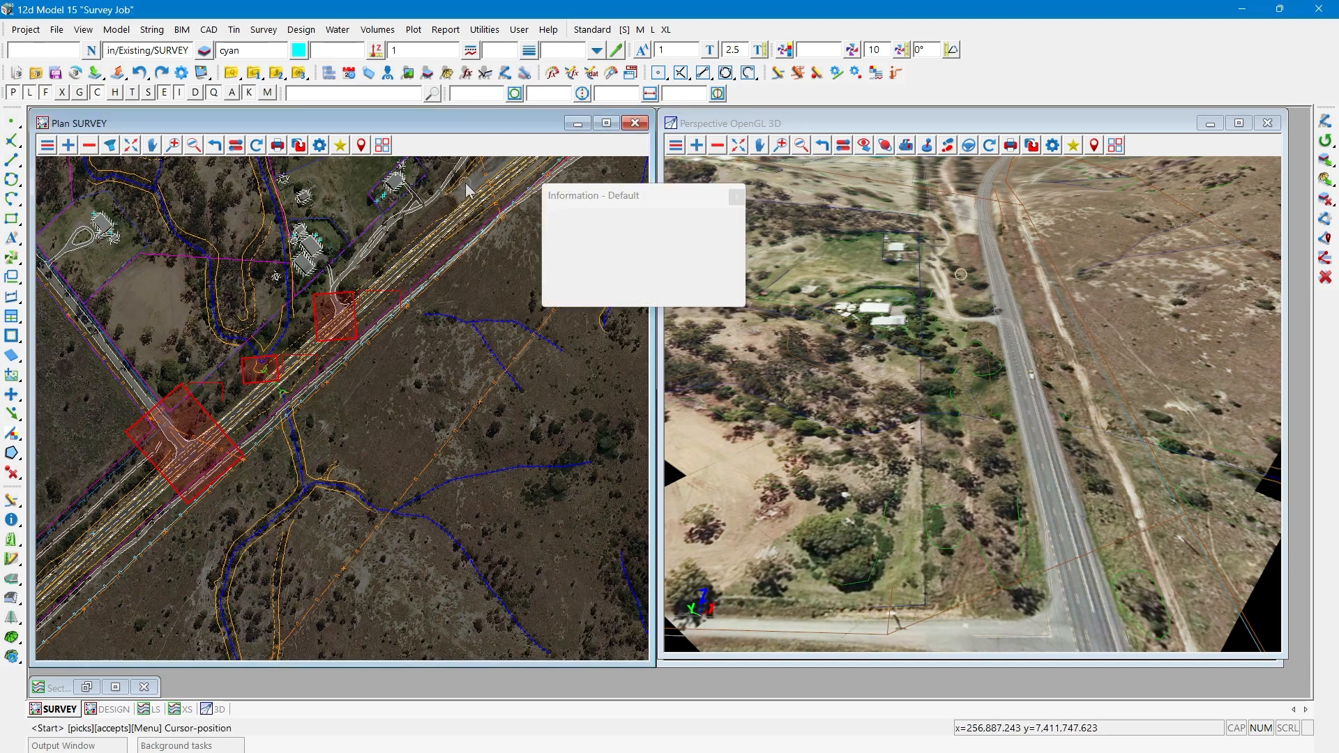
left_click(502, 167)
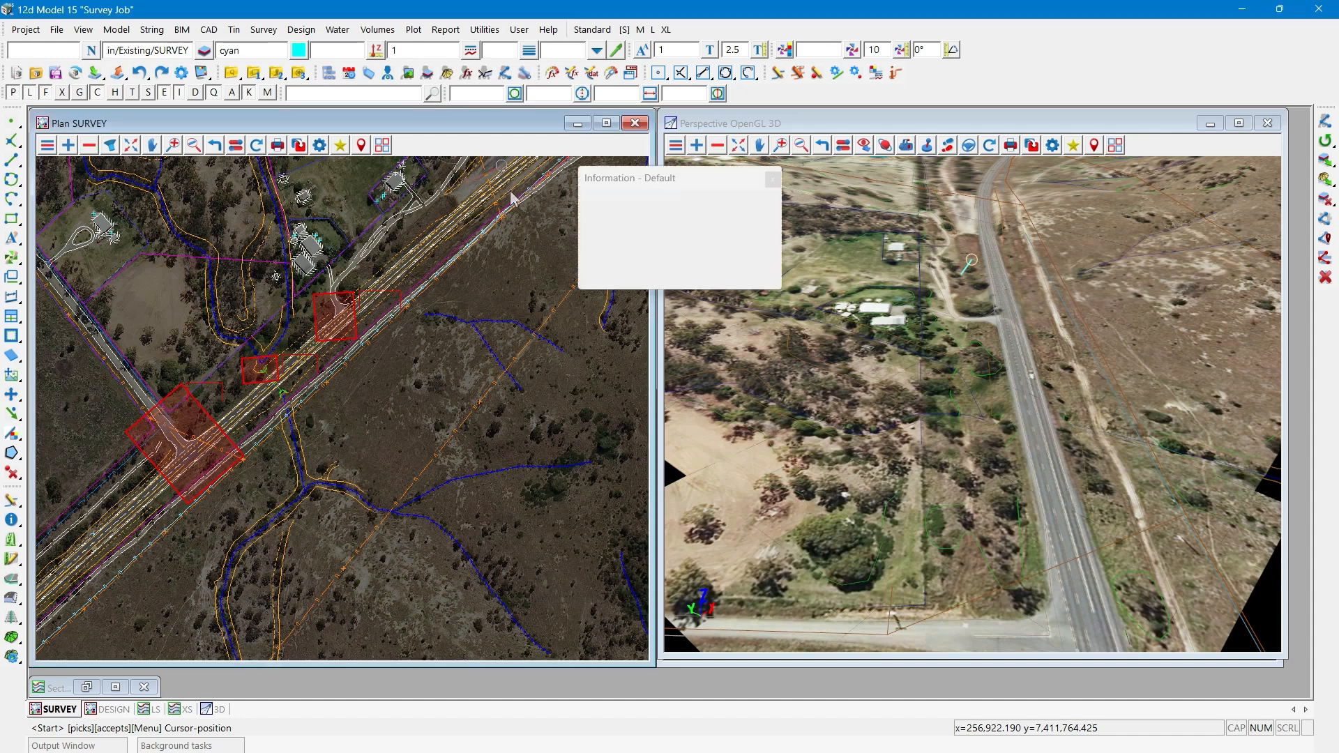
left_click(518, 220)
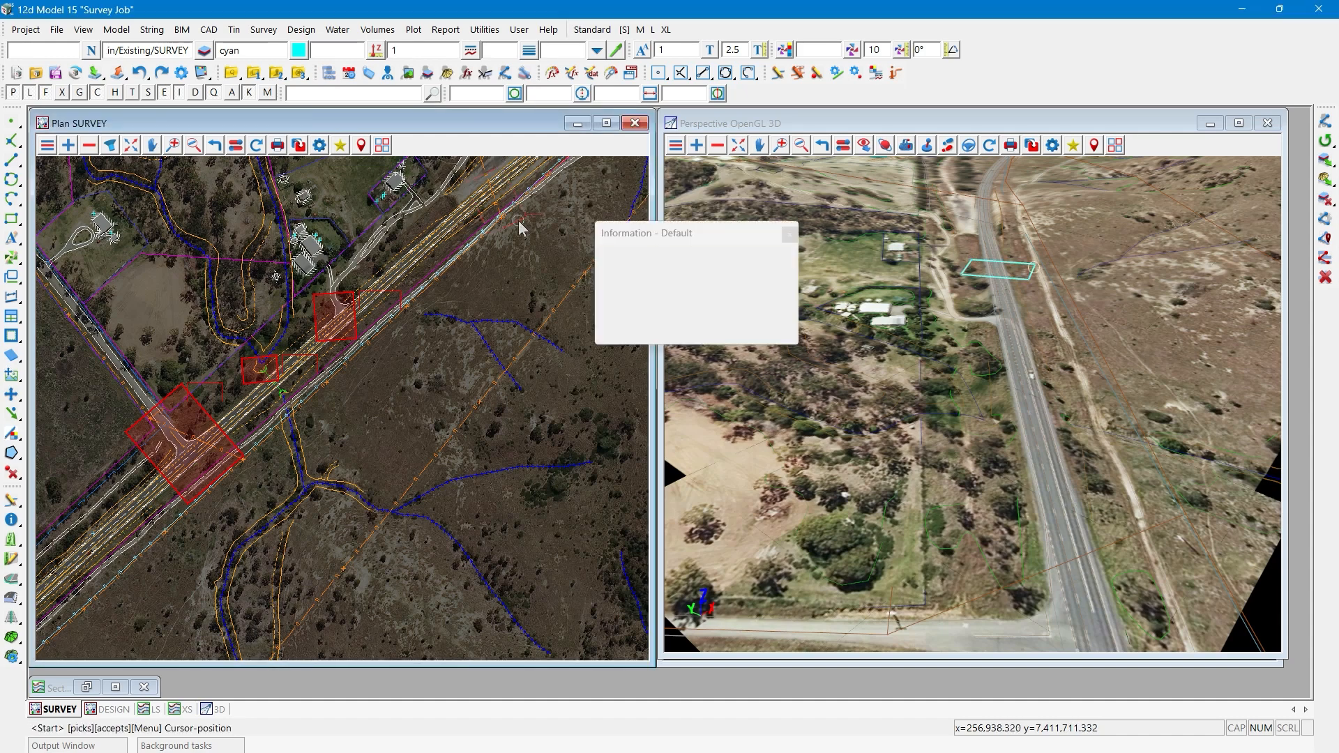
middle_click(519, 222)
type("O")
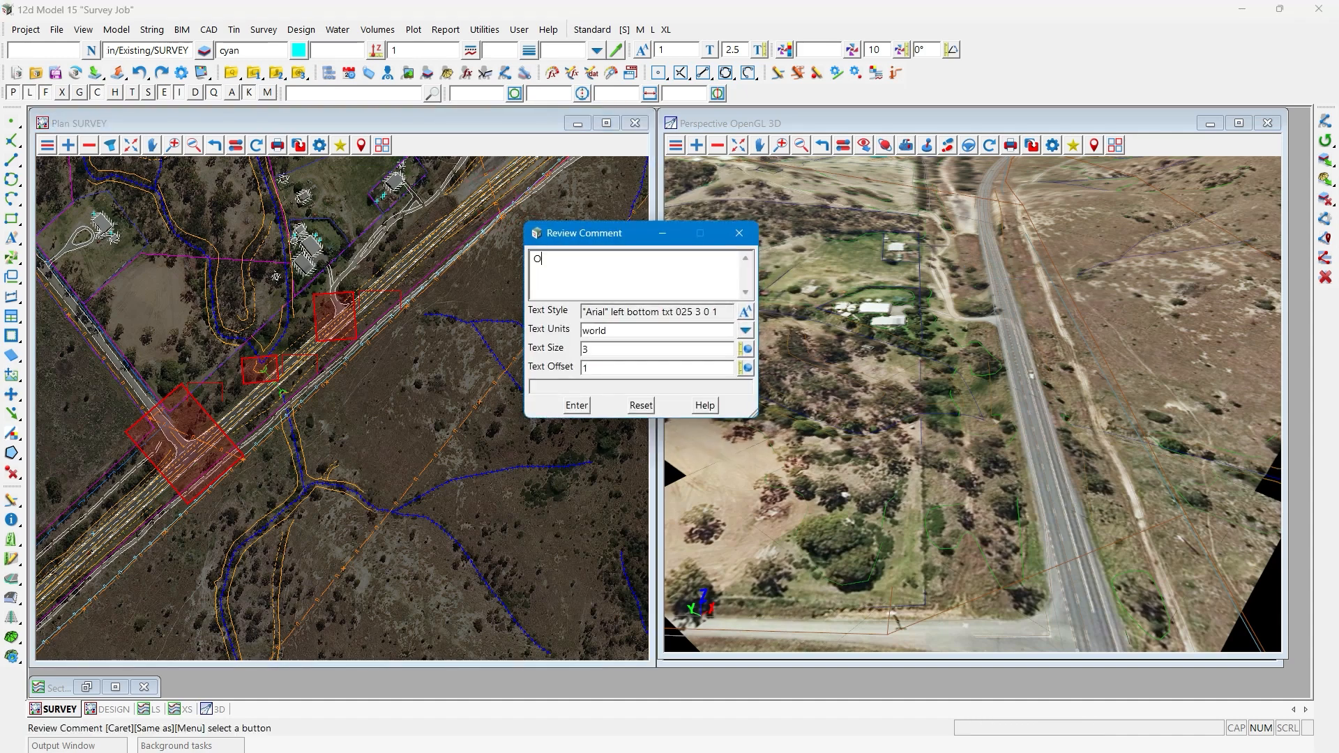
type("verhad Powerlines")
left_click(577, 405)
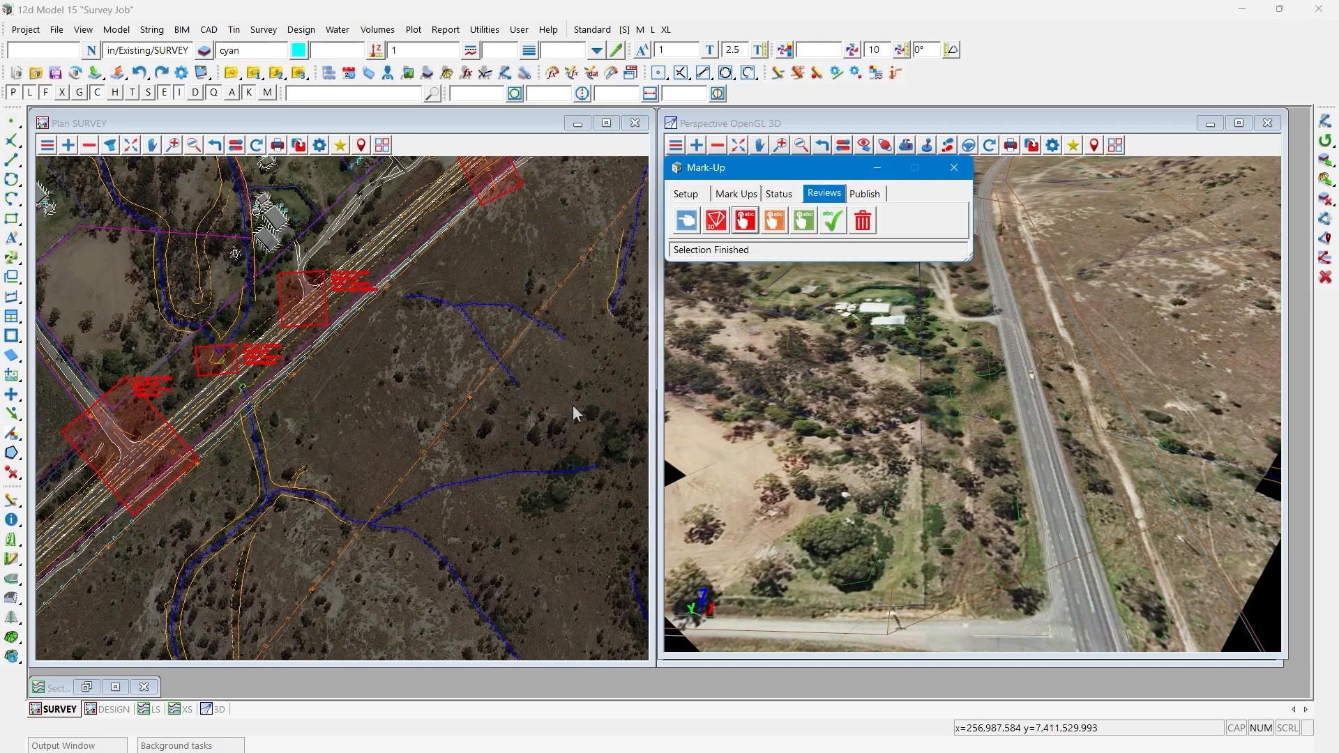
- Change the Reseal Area review mark-up at the T-intersection to In Progress
scroll(331, 493, "down", 1)
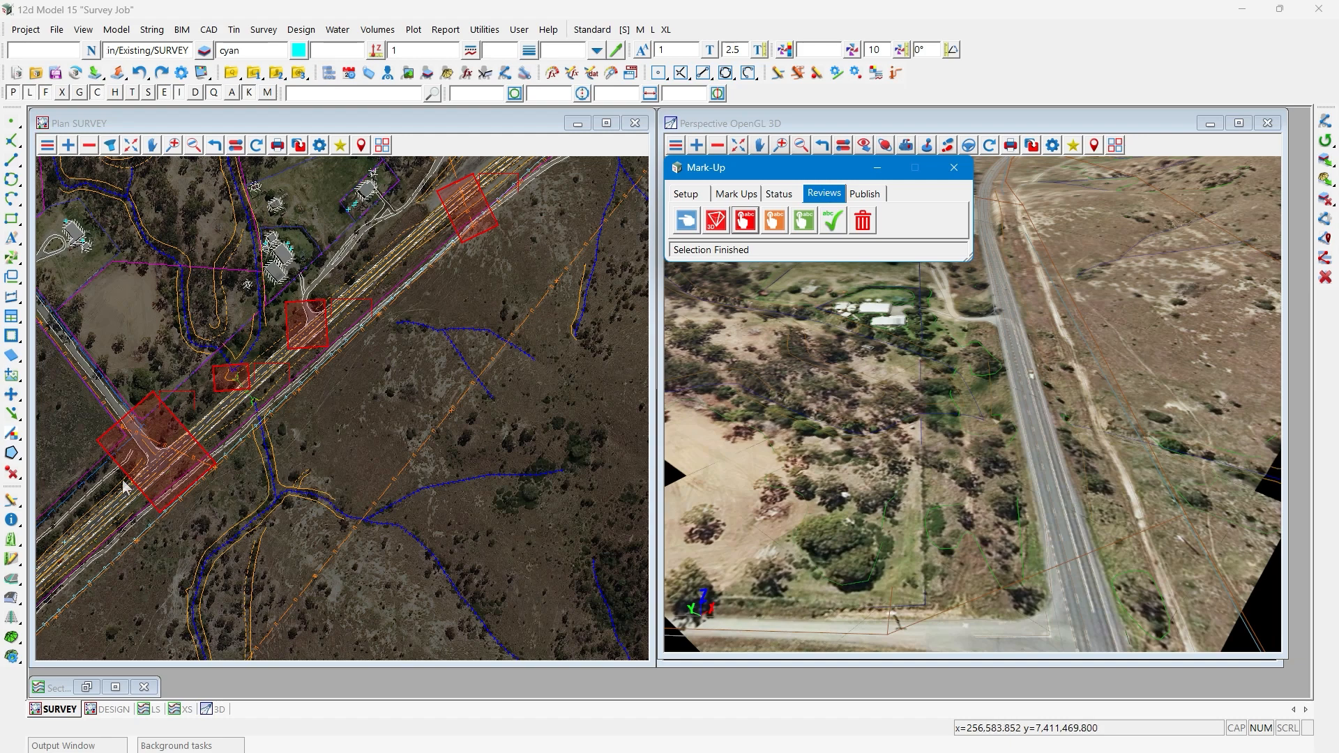
scroll(123, 486, "up", 2)
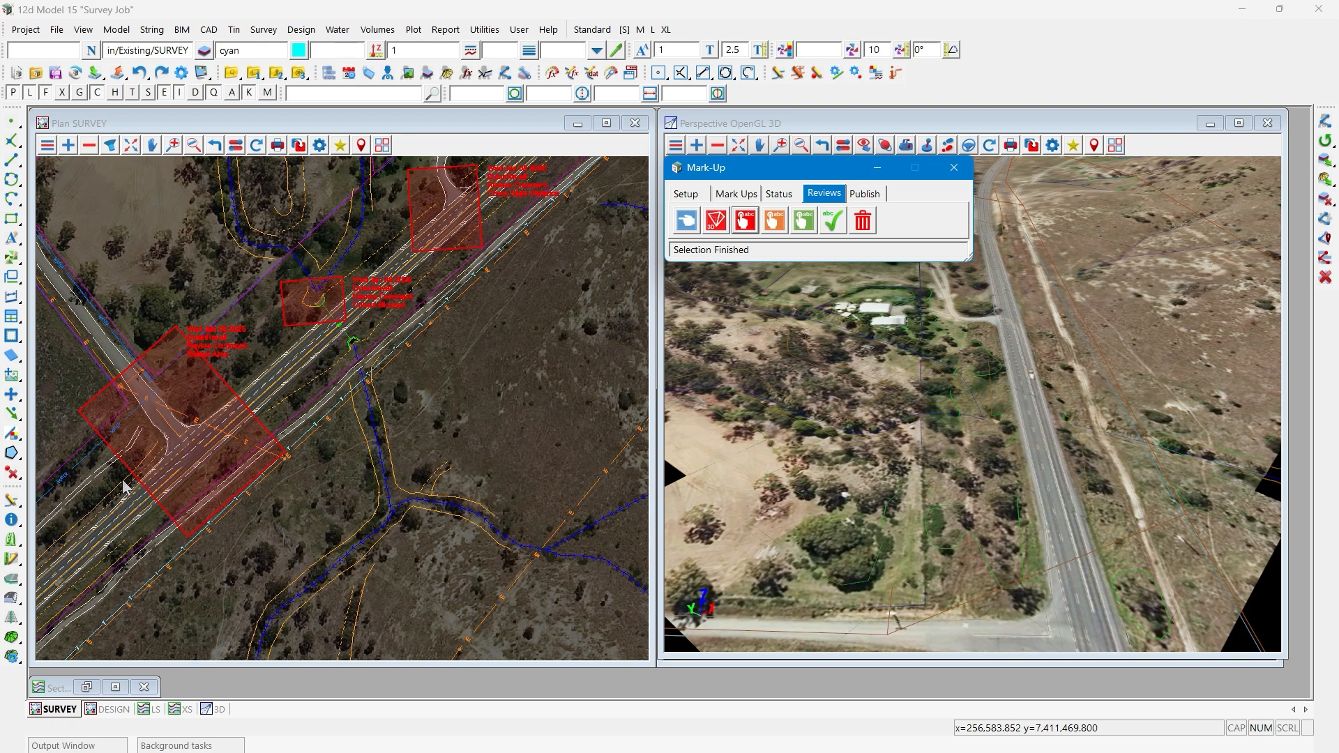
left_click(773, 221)
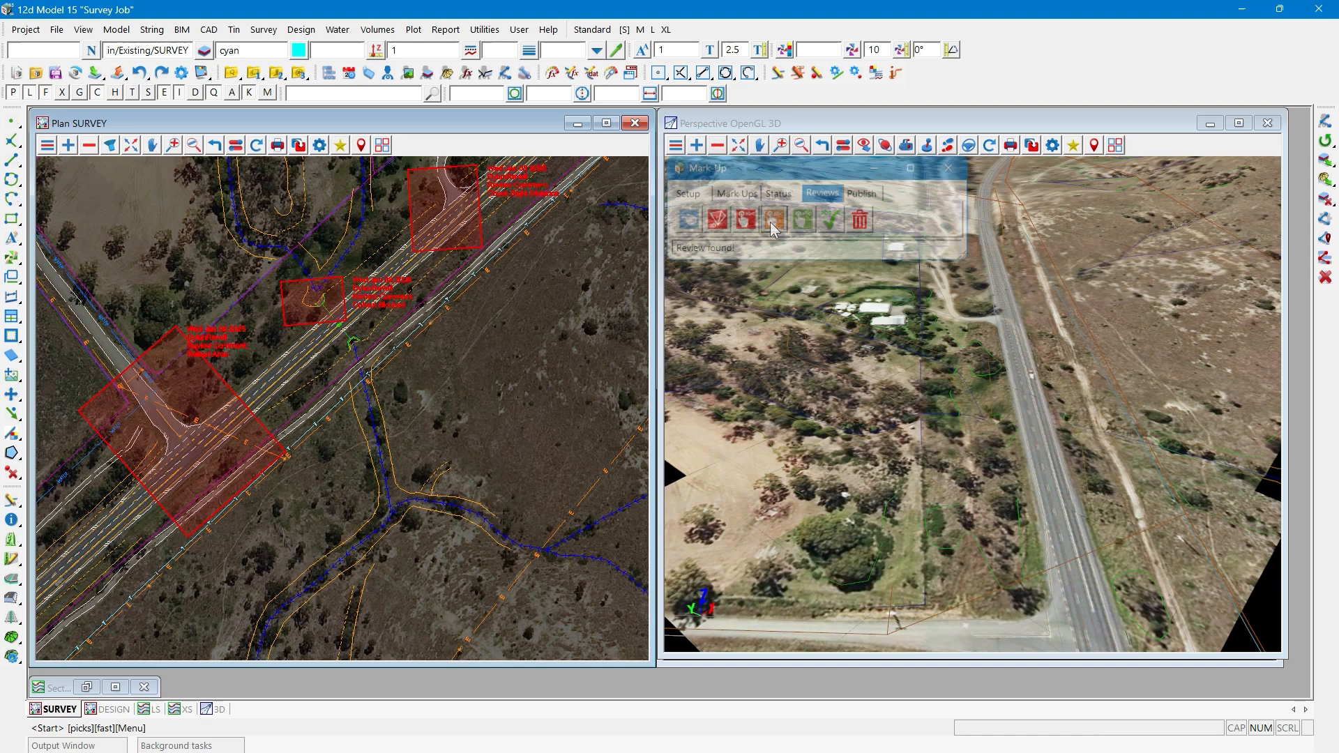
left_click(176, 337)
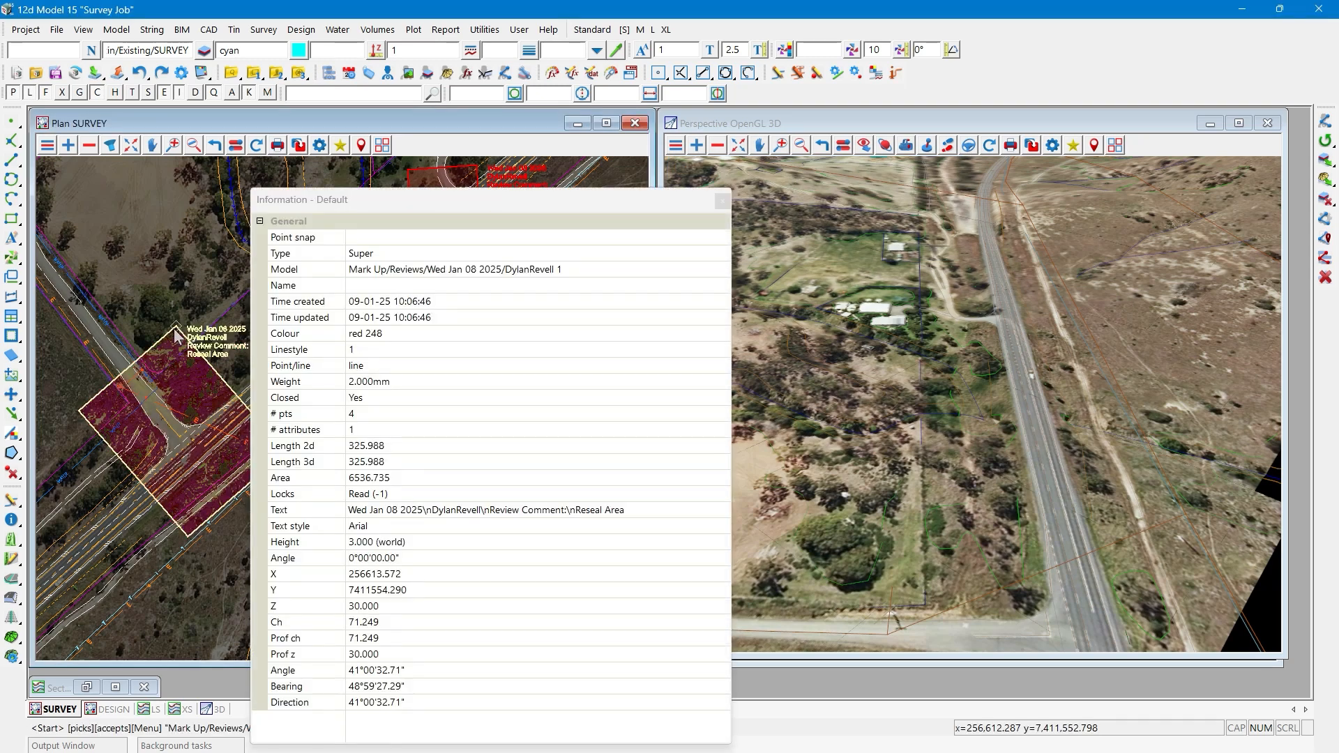
middle_click(176, 337)
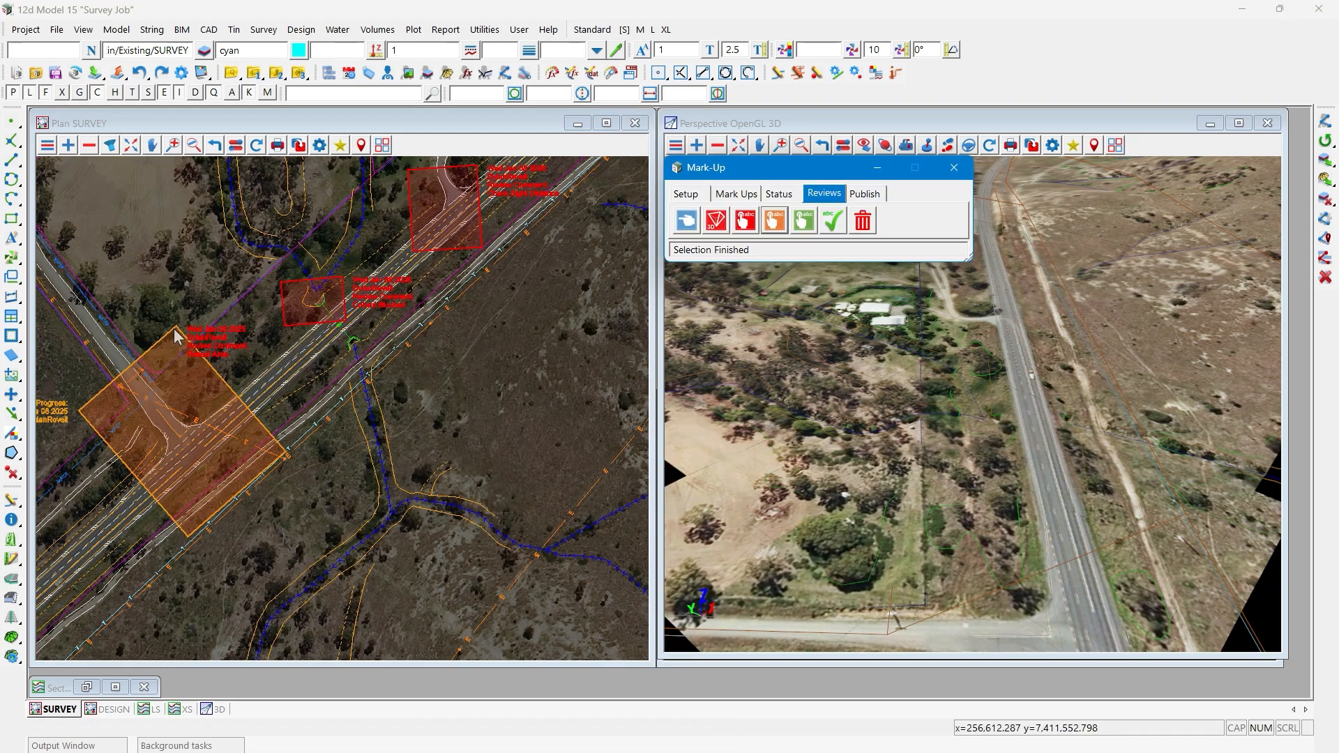
- Change the Culvert Blocked review mark-up to In Progress
scroll(293, 322, "down", 1)
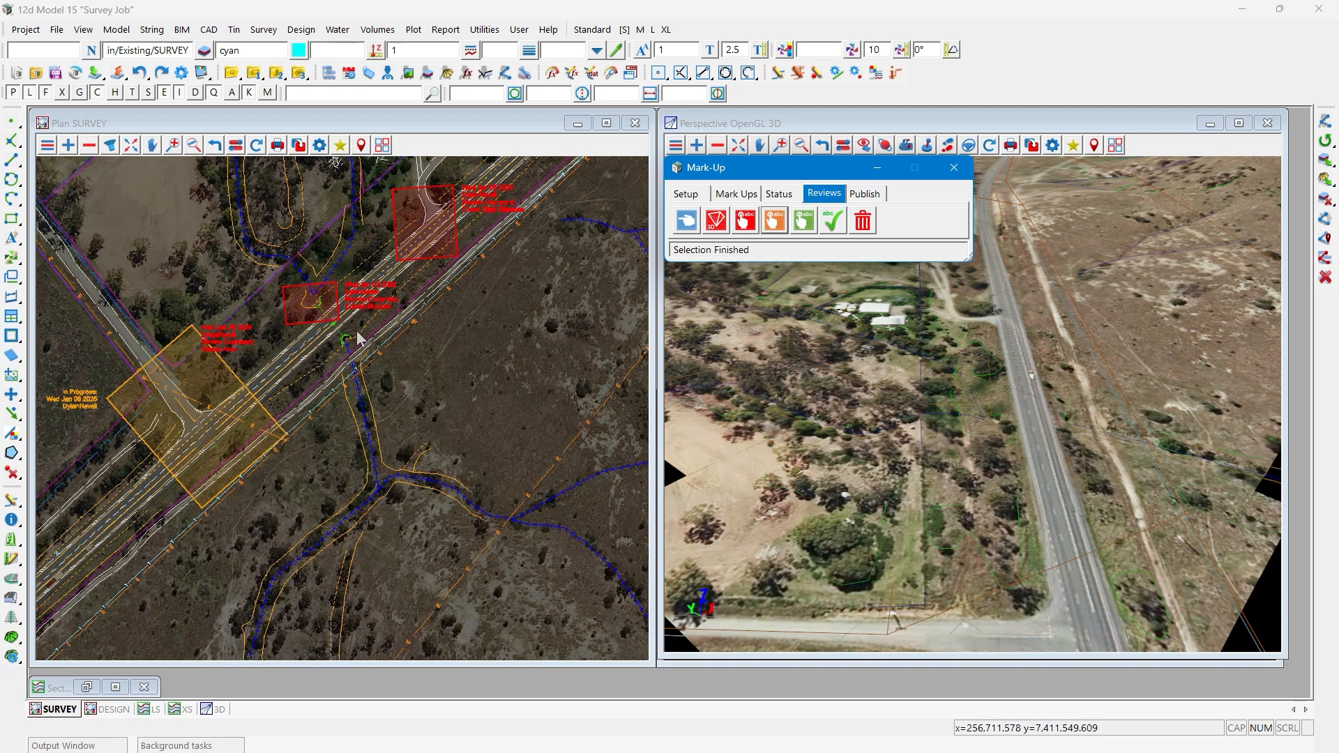
left_click(773, 222)
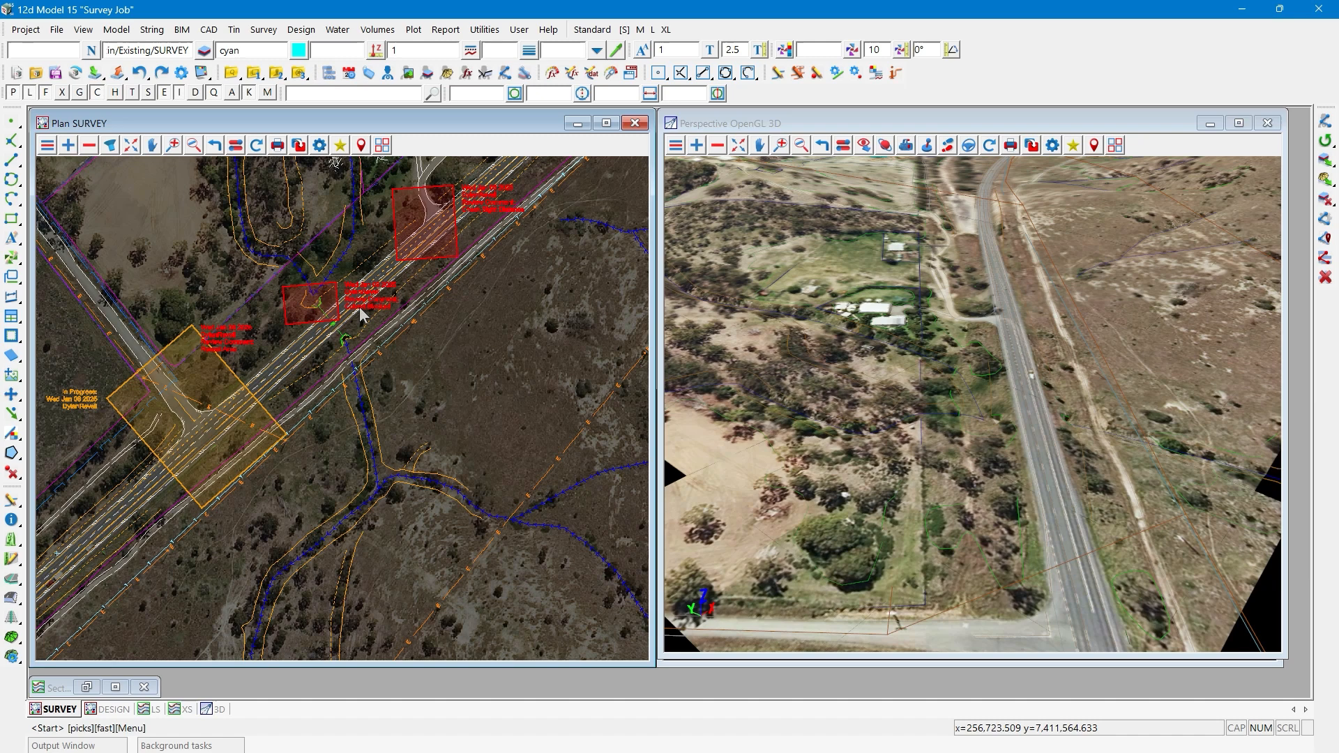
left_click(292, 297)
middle_click(291, 297)
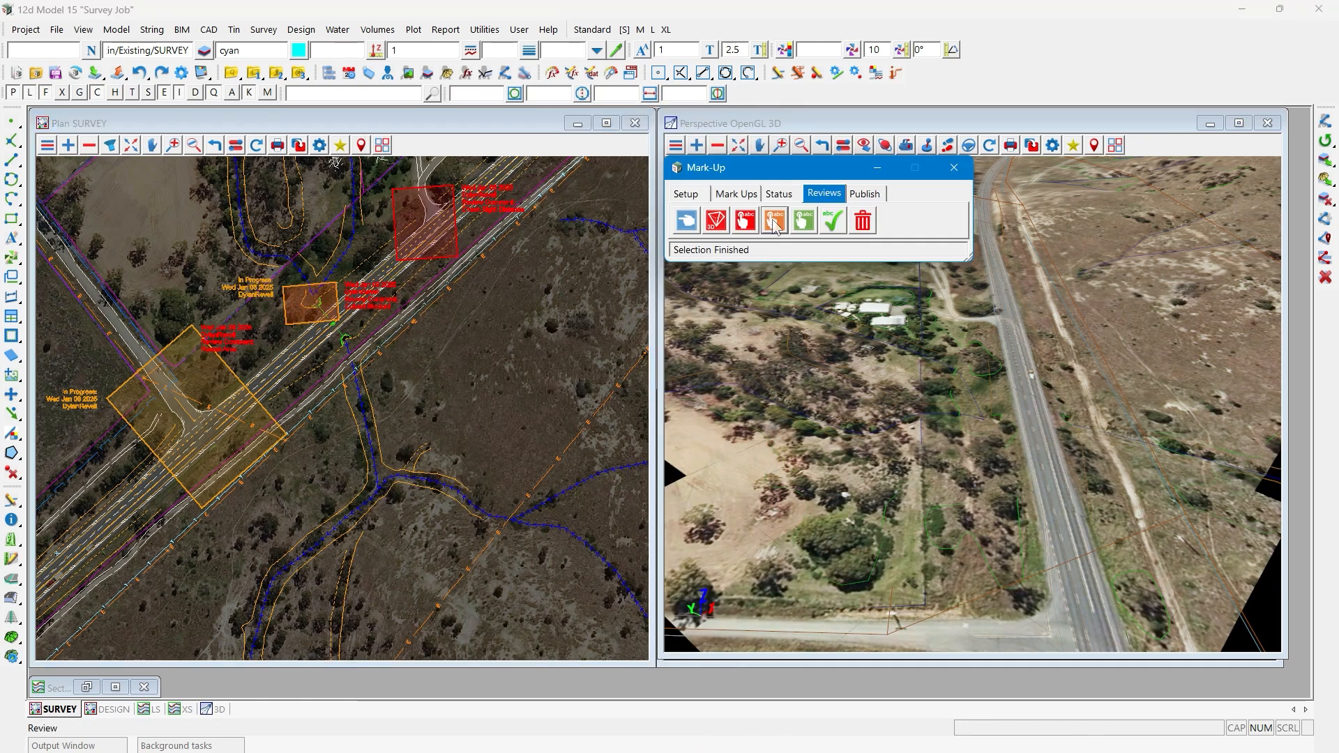
- Change the Check Sight Distance review mark-up over the driveway access to In Progress
left_click(458, 254)
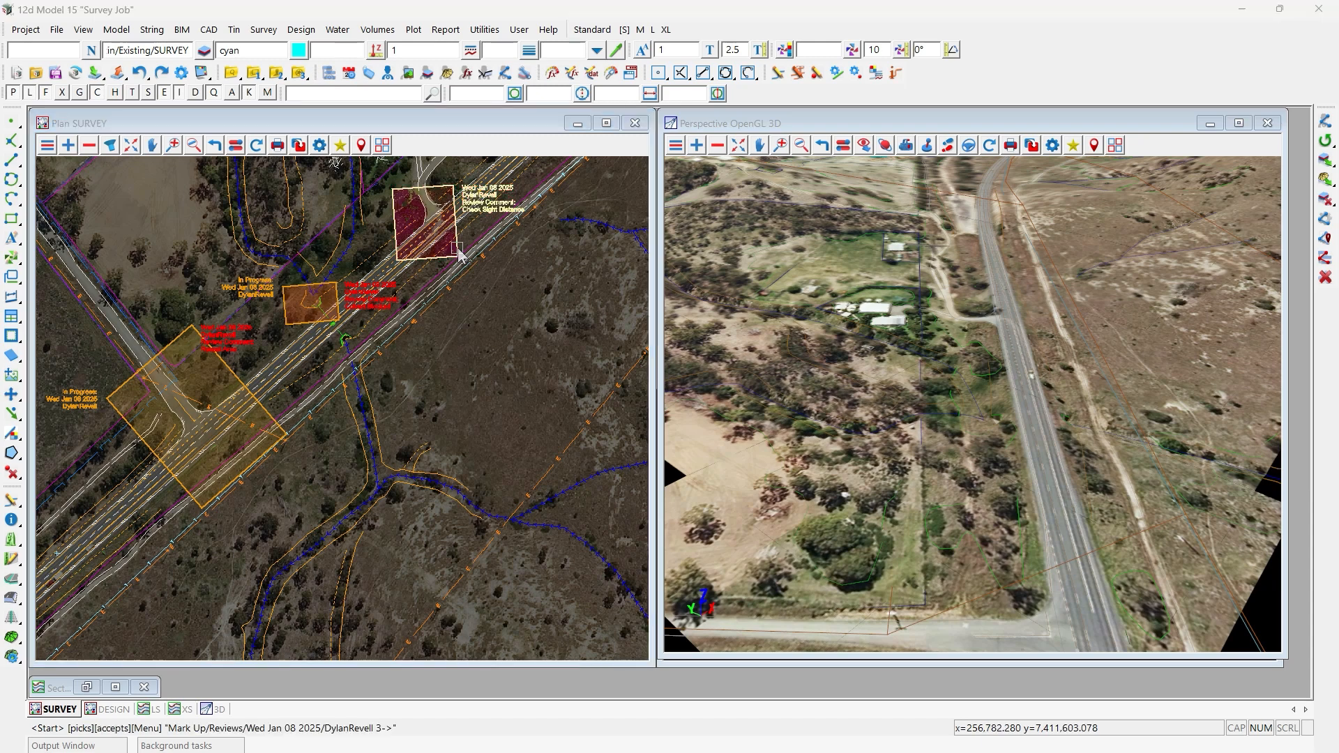
middle_click(458, 254)
middle_click(458, 255)
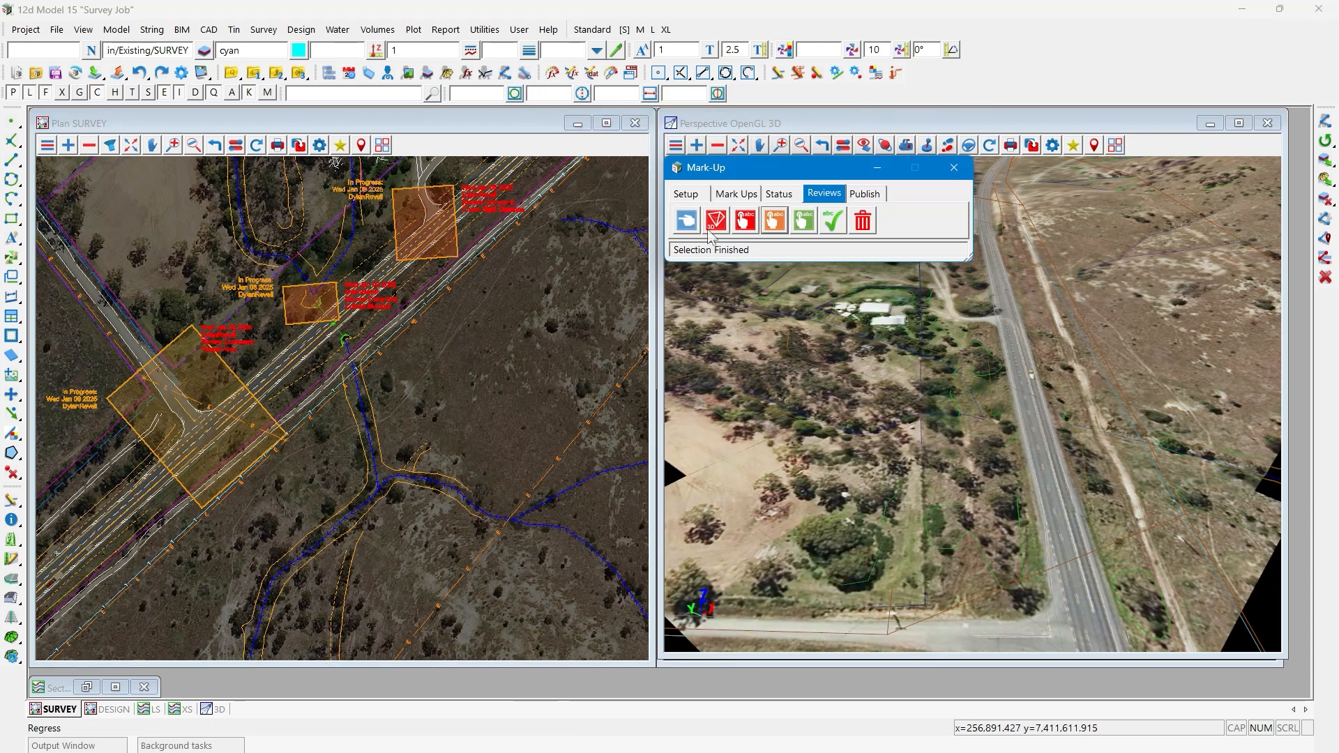
- Mark the Reseal Area and Culvert Blocked review mark-ups as Completed
left_click(802, 223)
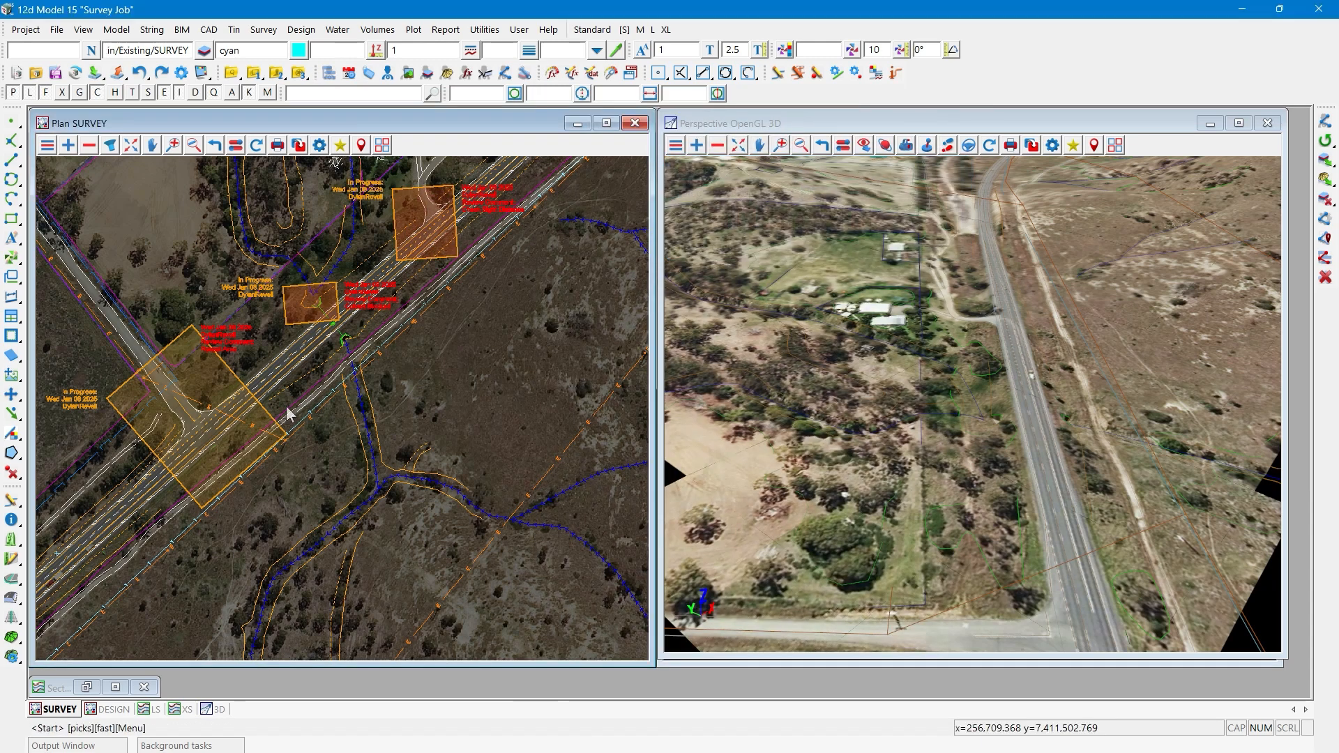
left_click(233, 380)
middle_click(233, 380)
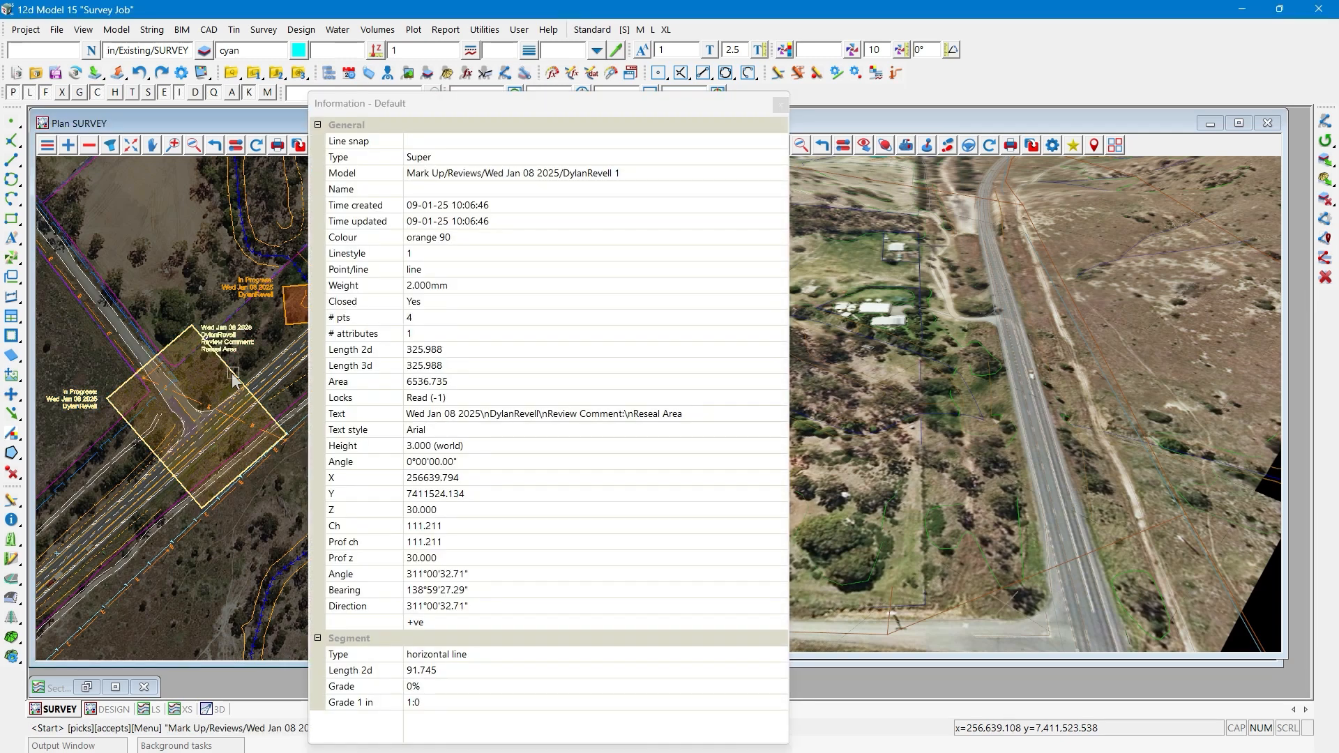
middle_click(233, 380)
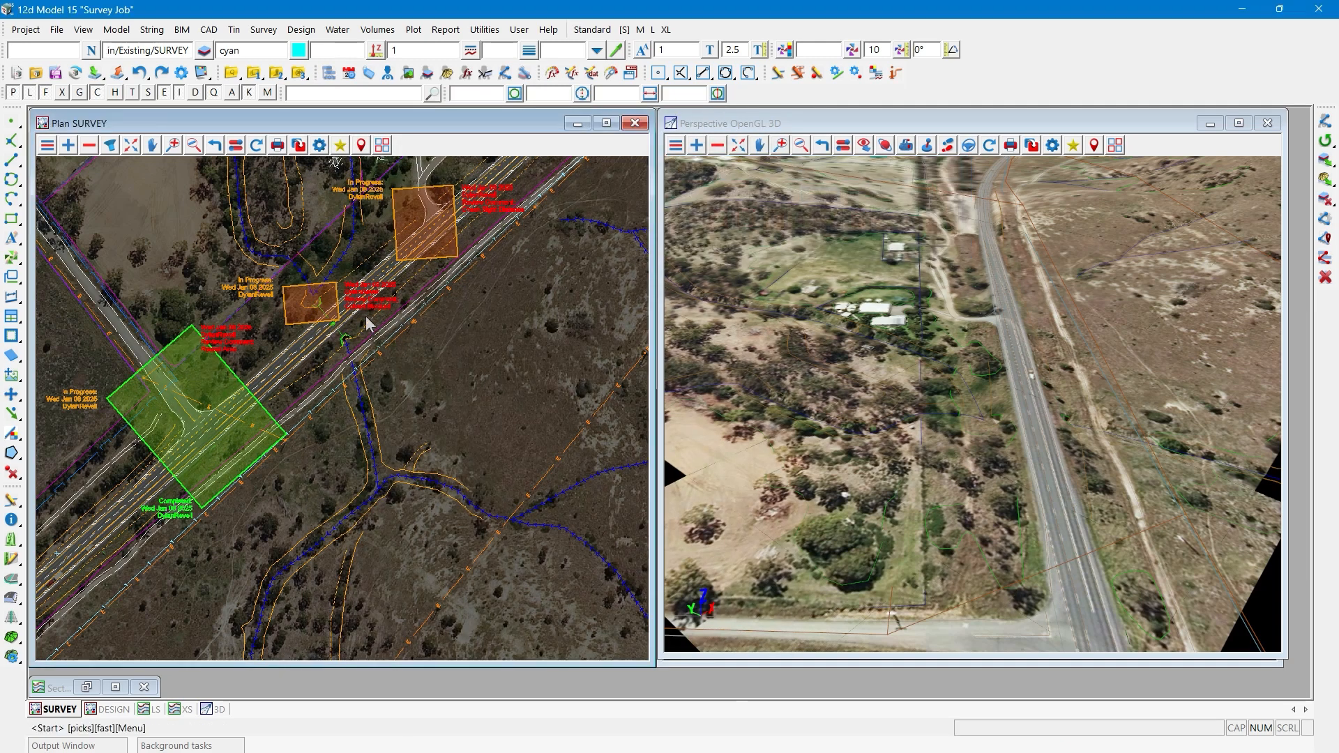
left_click(291, 316)
middle_click(292, 316)
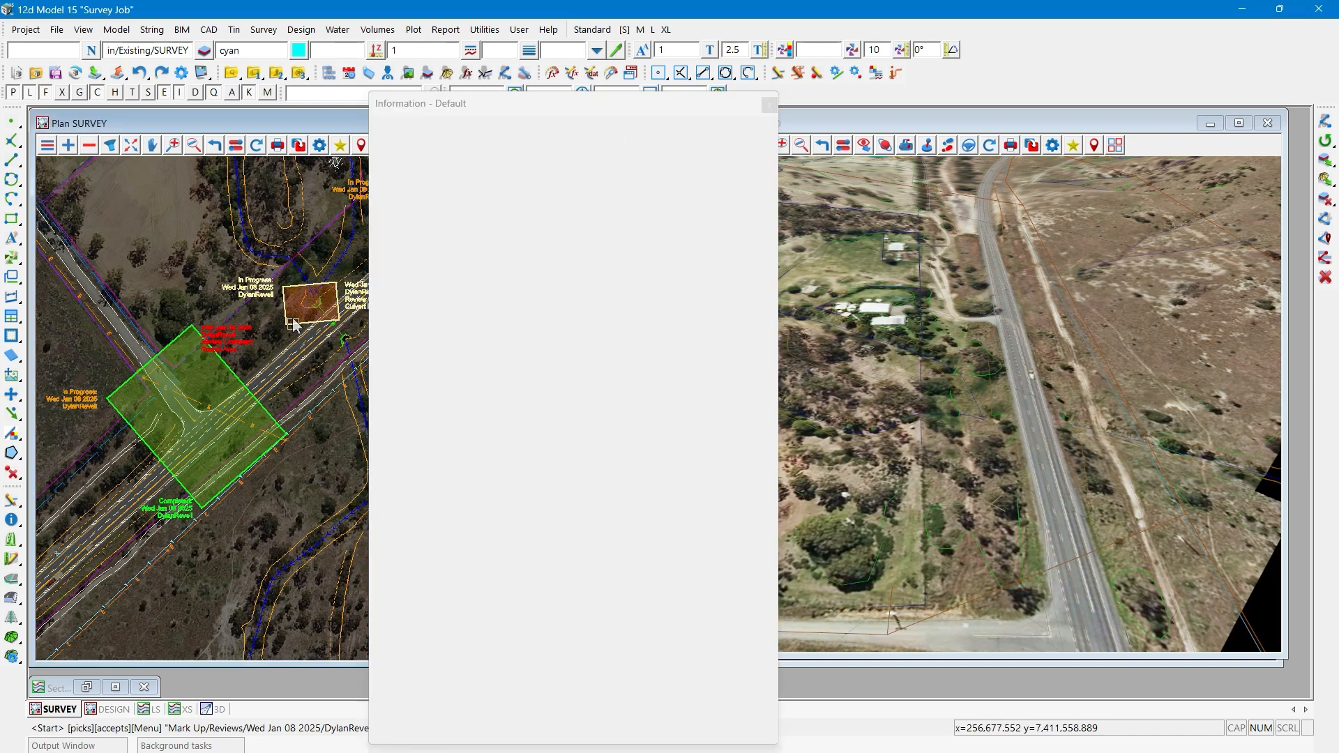
middle_click(291, 316)
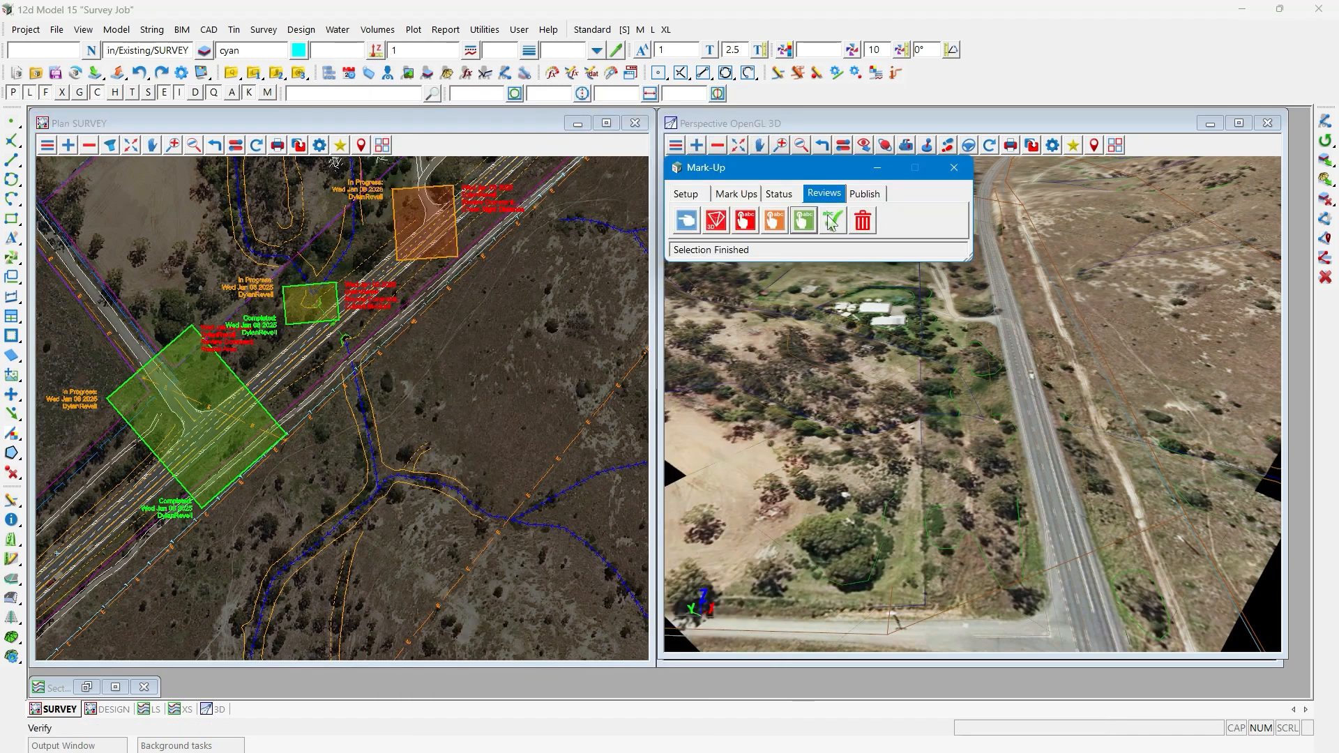
- Mark the Reseal Area review mark-up at the T-intersection as Verified
left_click(831, 221)
left_click(229, 371)
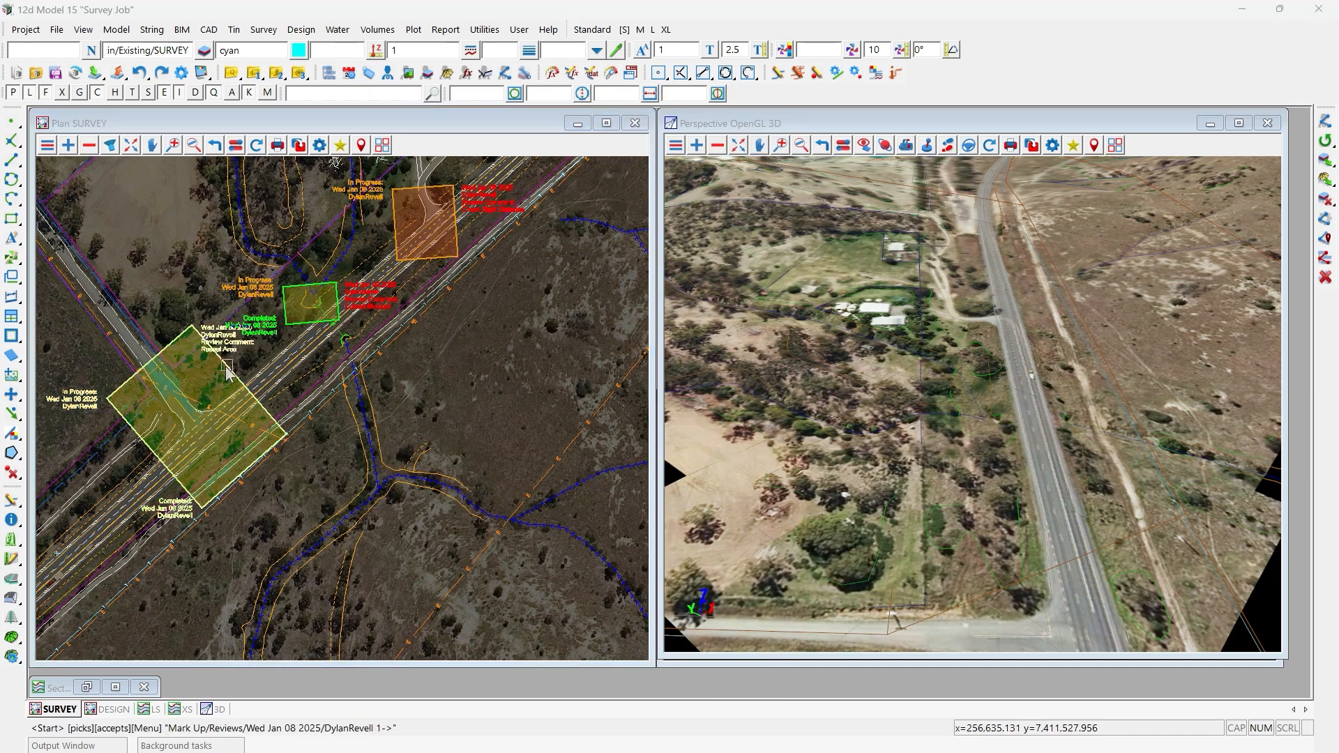
middle_click(228, 371)
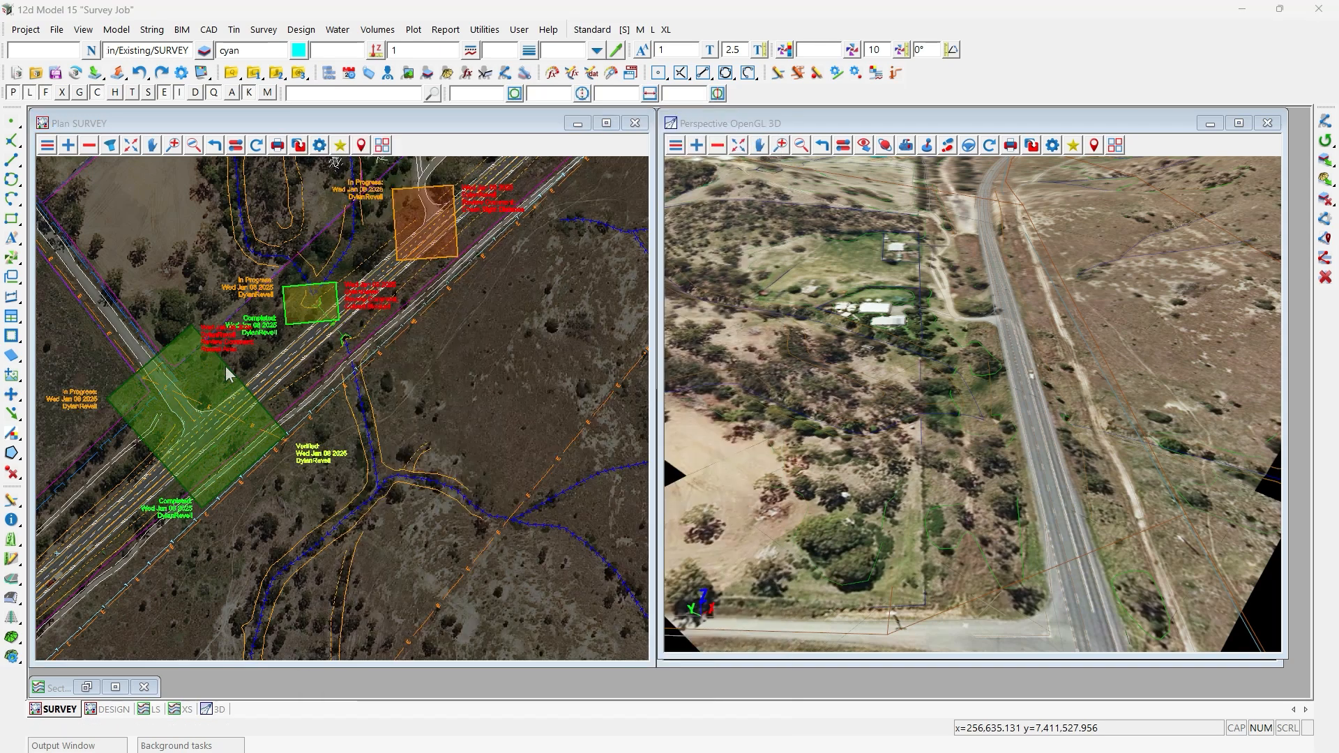
- Turn off the display of rasters in the SURVEY plan view
scroll(86, 460, "up", 1)
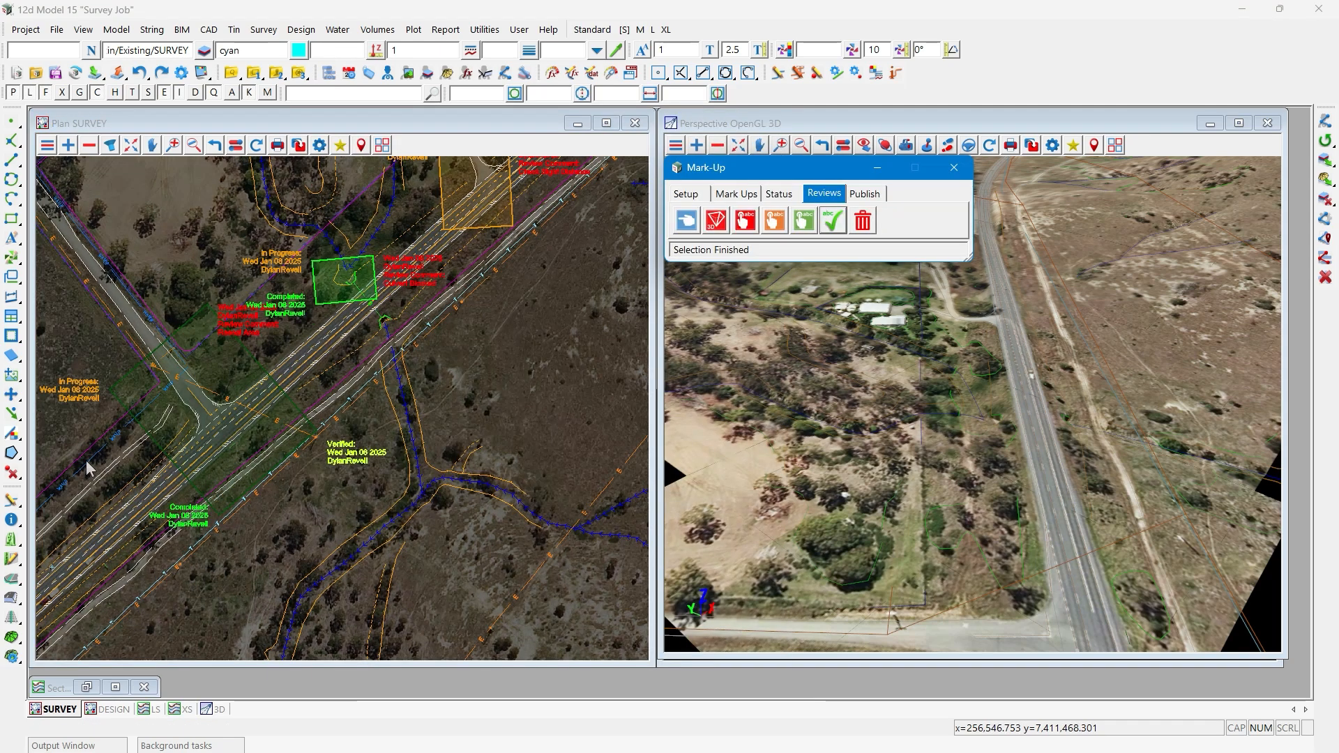
scroll(86, 461, "up", 1)
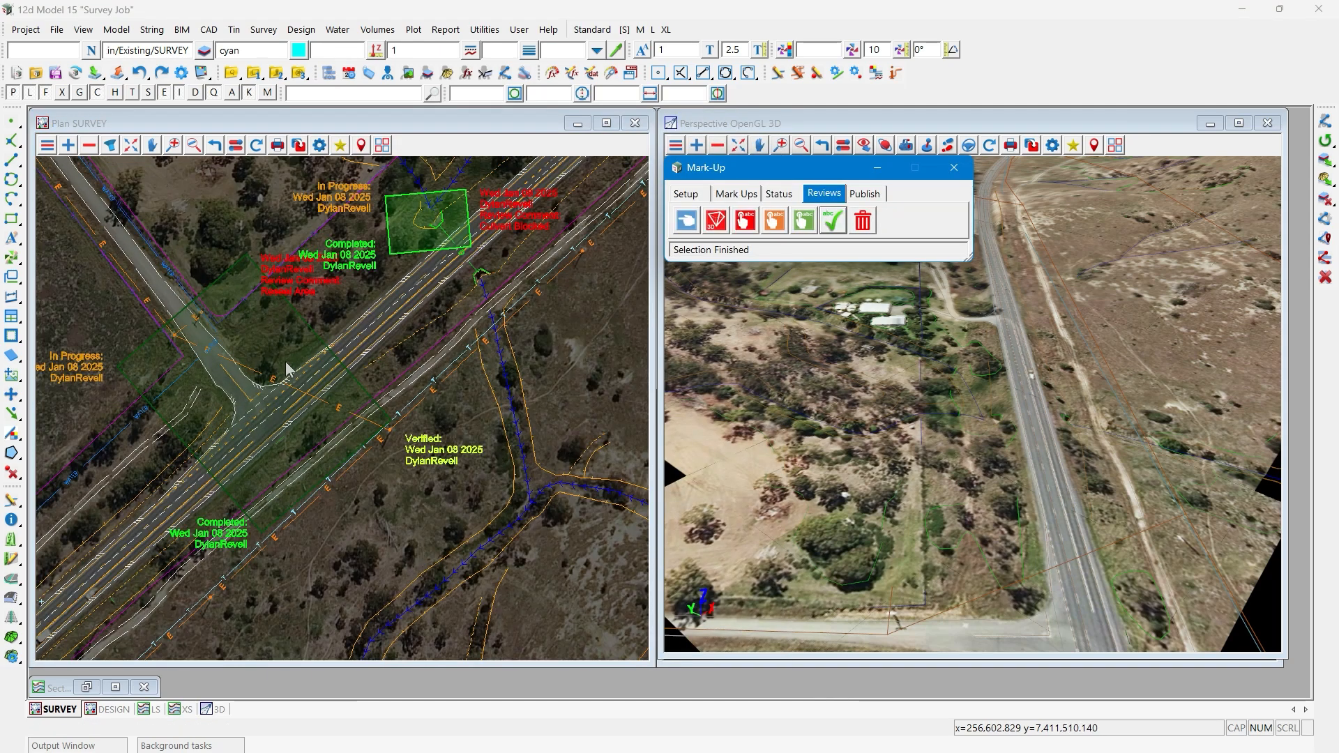
left_click(235, 144)
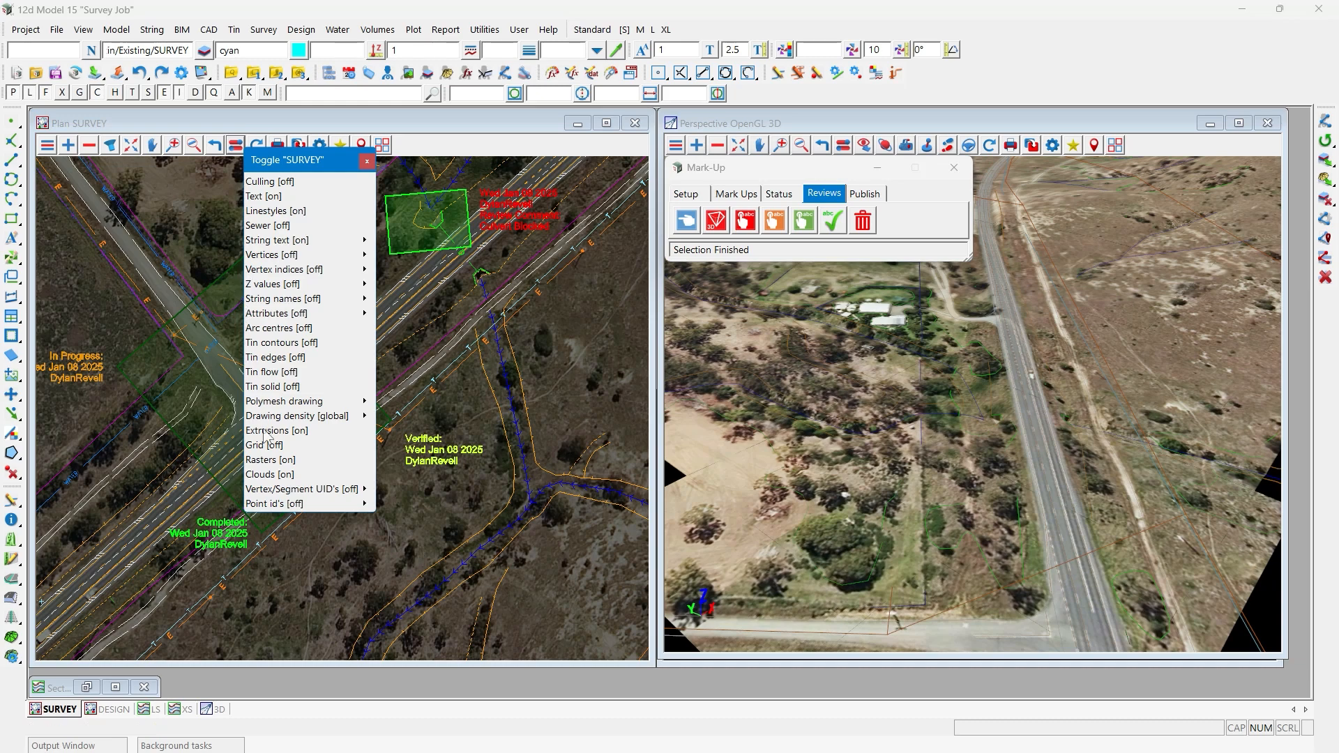
left_click(263, 458)
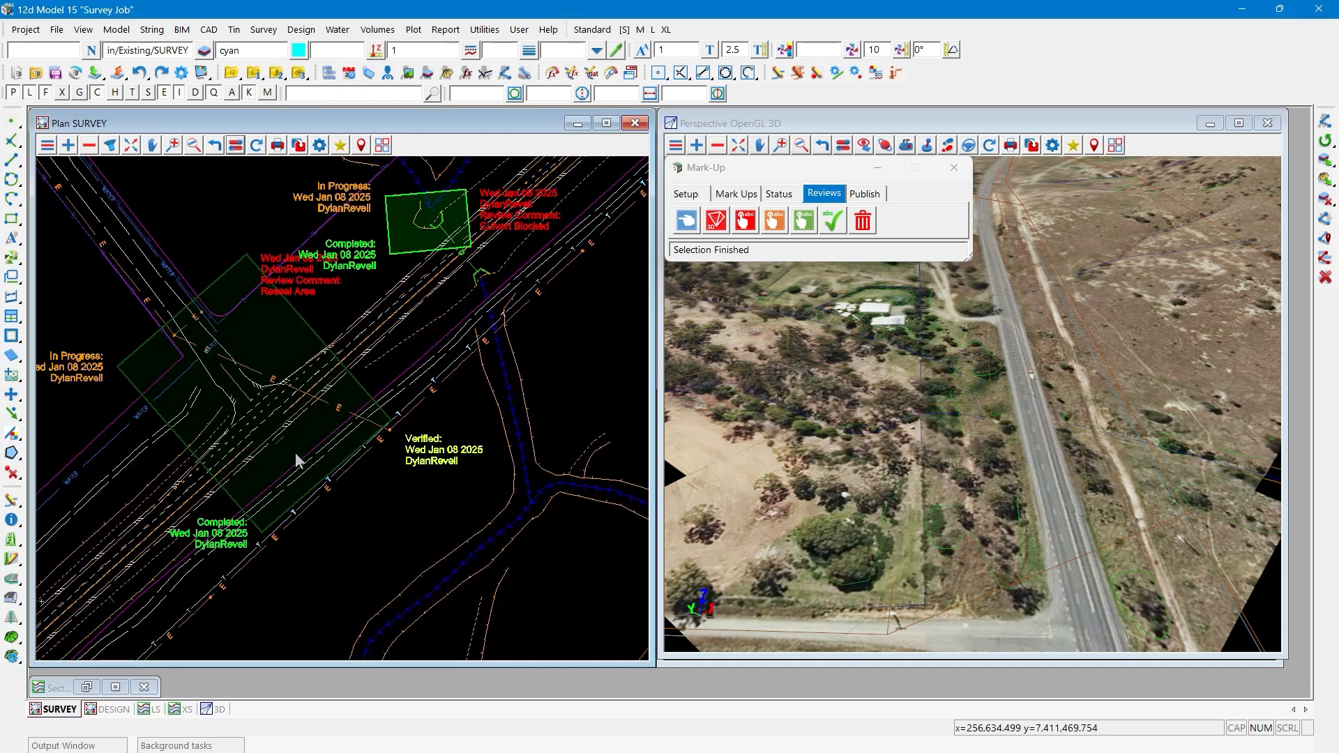
scroll(372, 398, "down", 1)
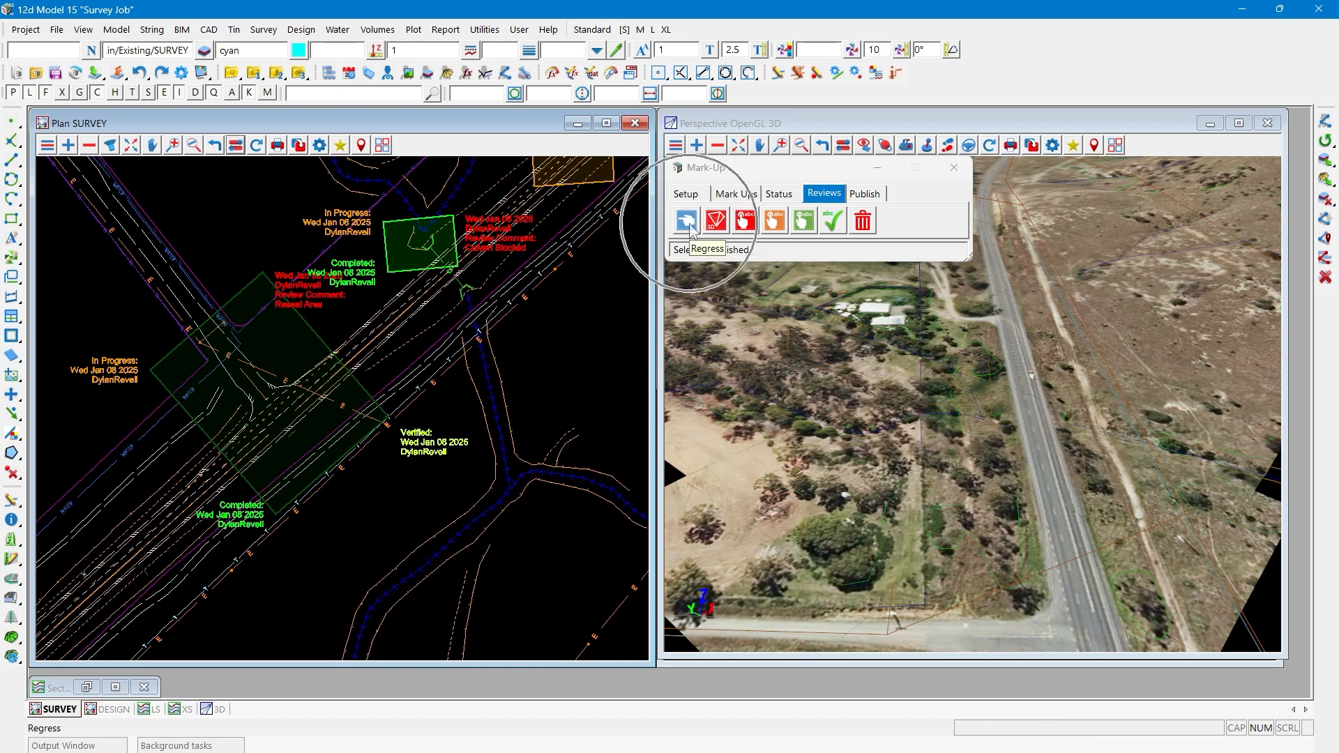
- Regress the Culvert Blocked review mark-up from Completed to In Progress
left_click(688, 222)
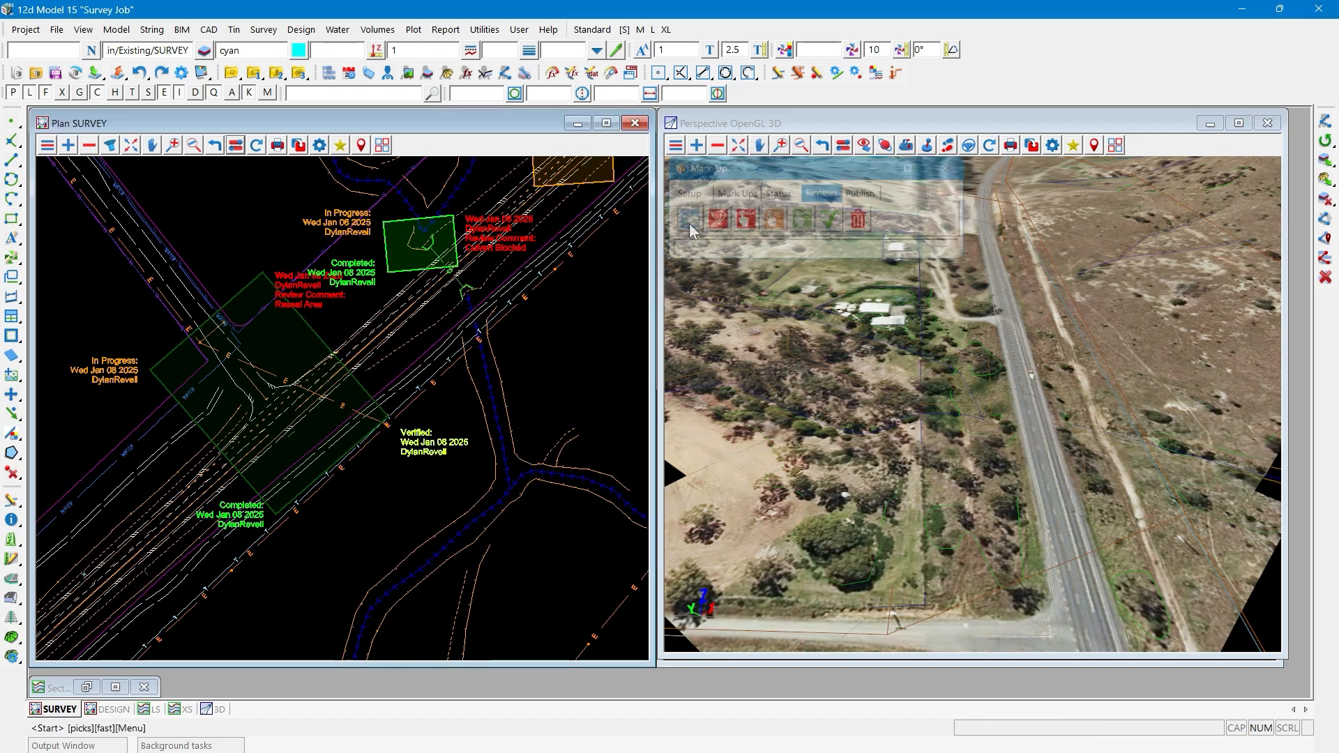
left_click(414, 276)
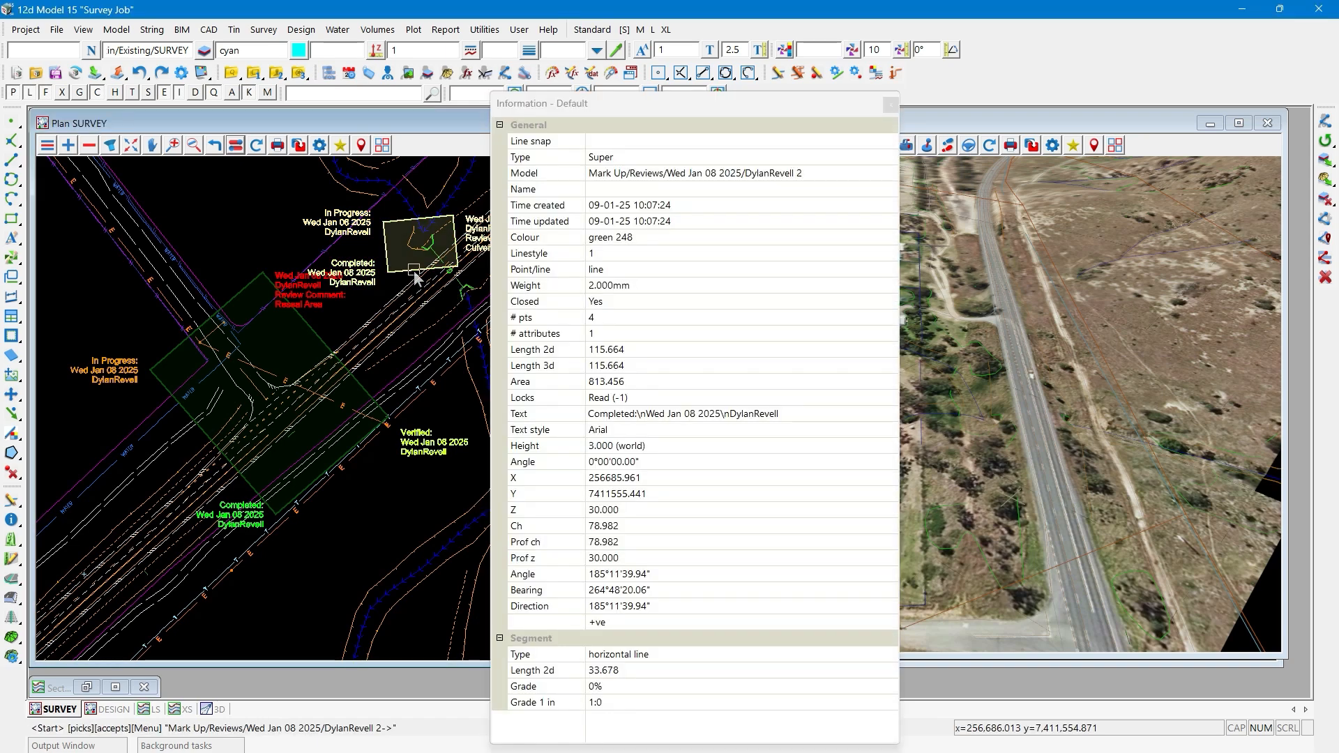
left_click(413, 272)
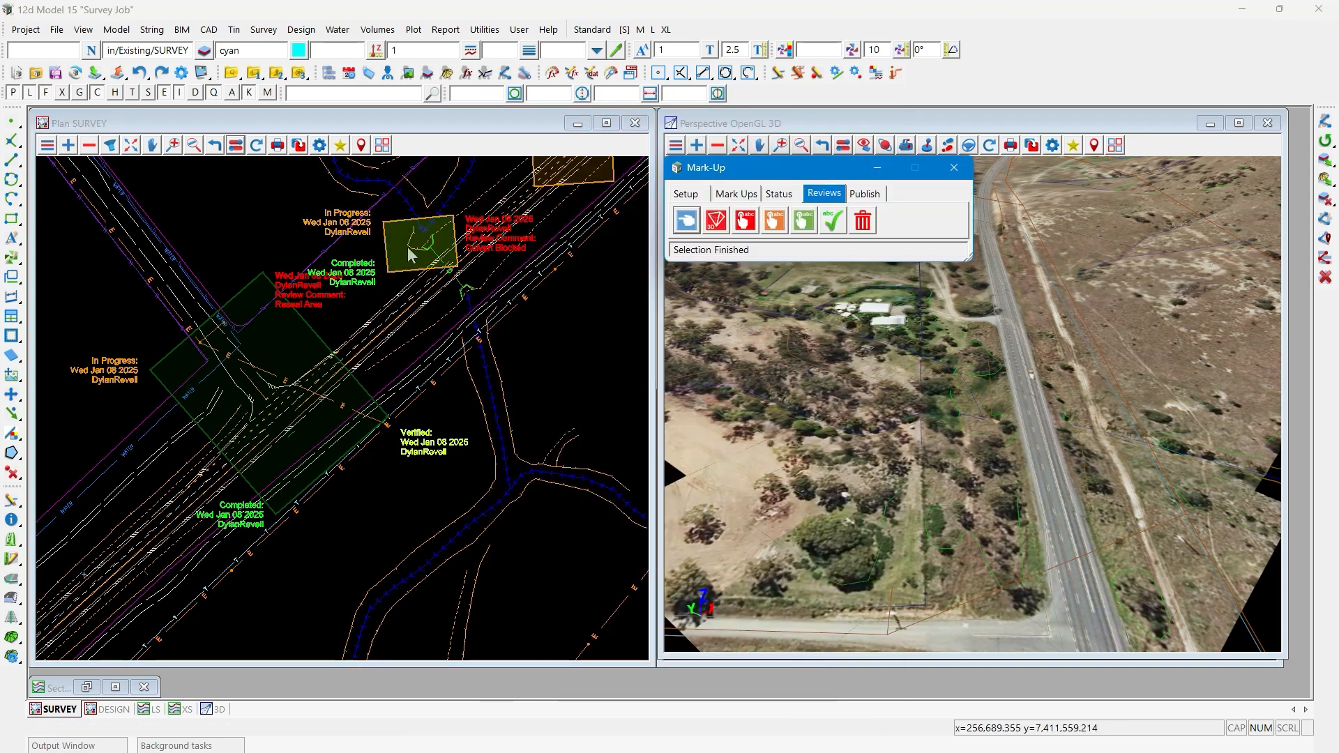
- Set the regressed Culvert Blocked review mark-up to Completed again
scroll(409, 250, "down", 1)
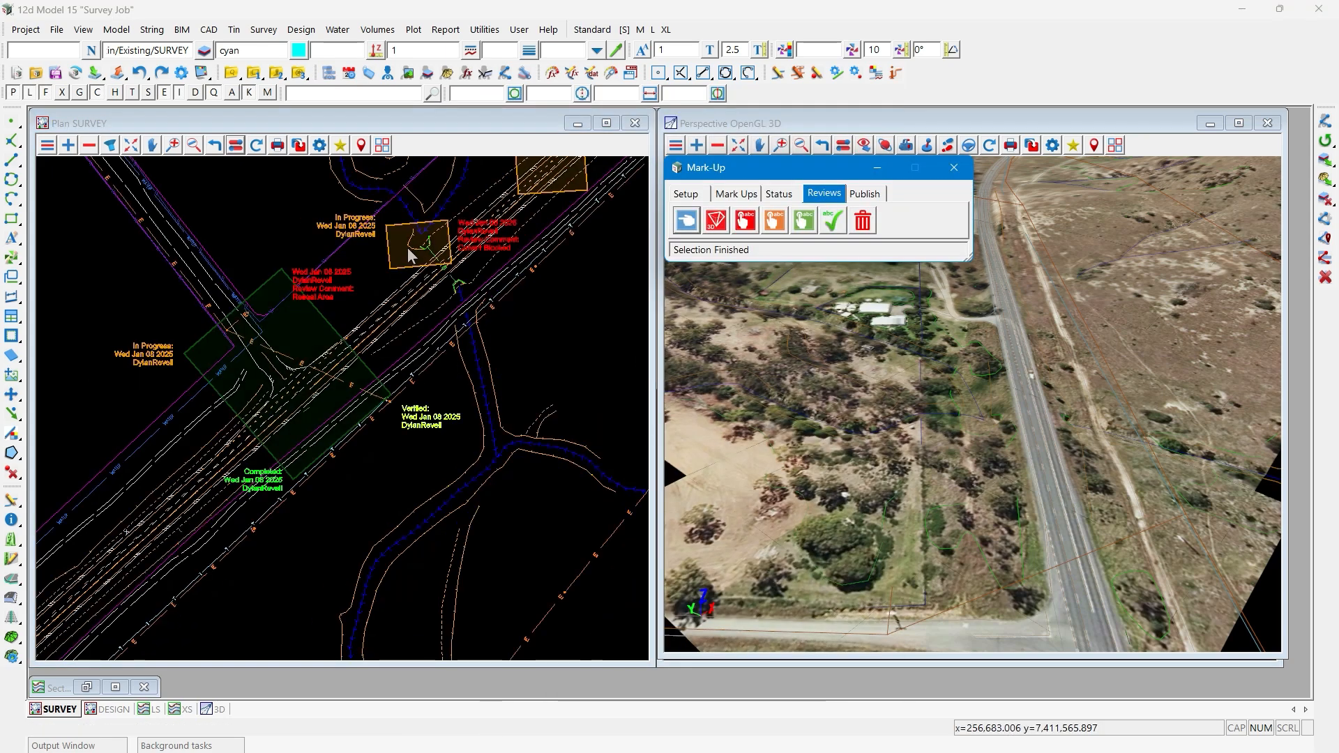
left_click(803, 220)
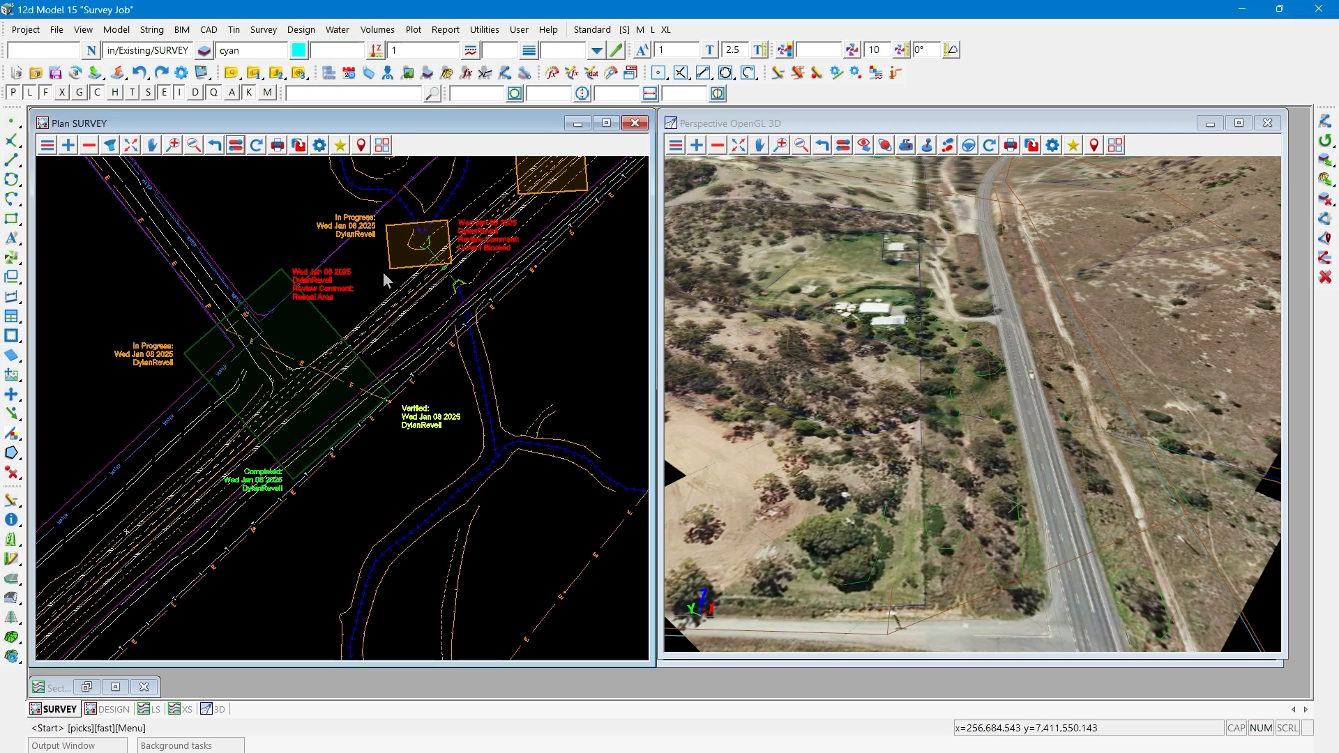
left_click(383, 270)
left_click(383, 271)
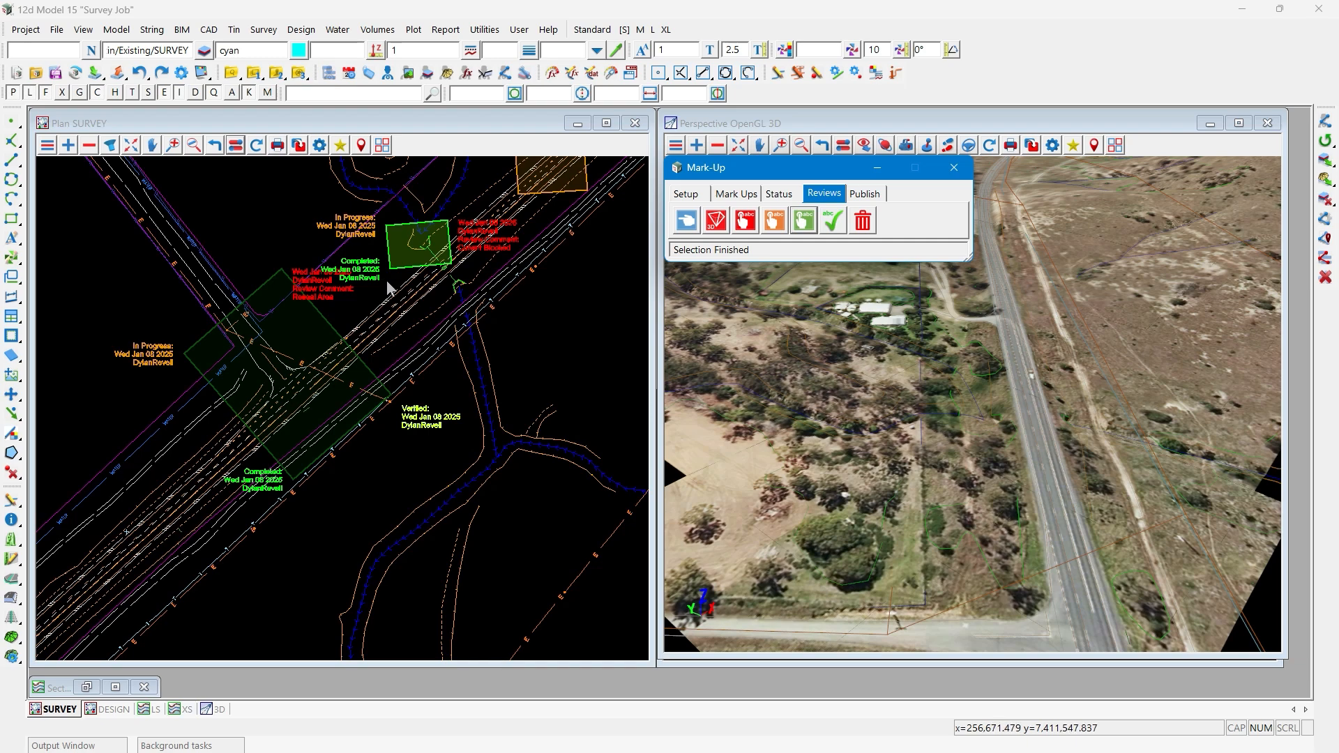
- Examine the individual review models under Mark Up, Reviews, Wed Jan 08 2025 in the SURVEY view's model removal list, without removing any
left_click(87, 143)
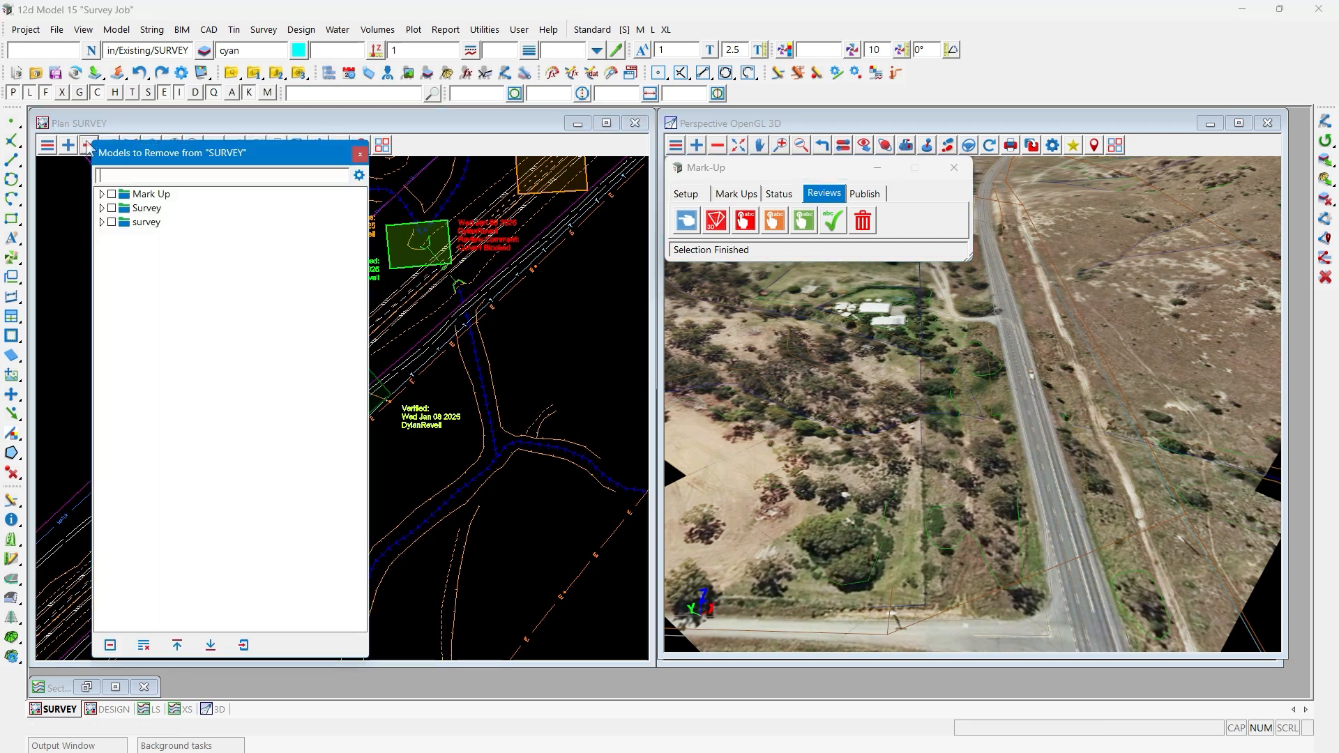
left_click(102, 195)
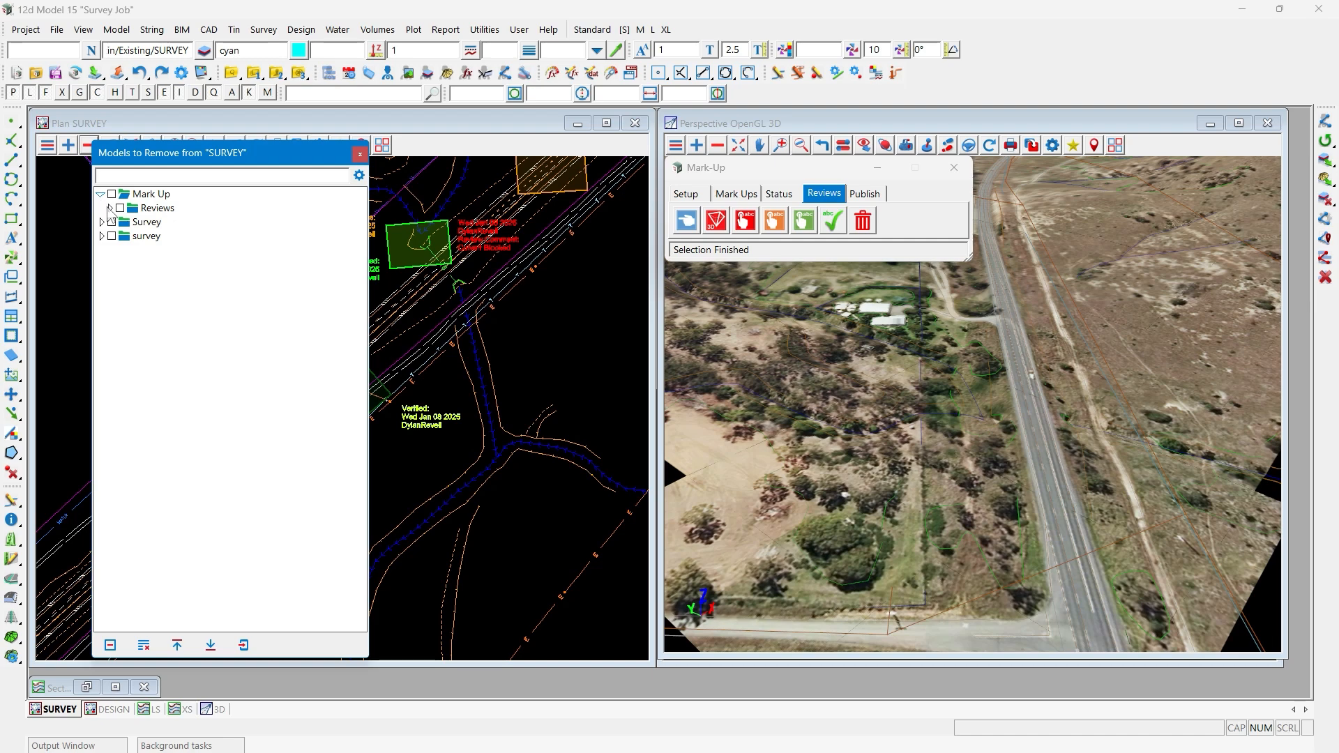
left_click(110, 208)
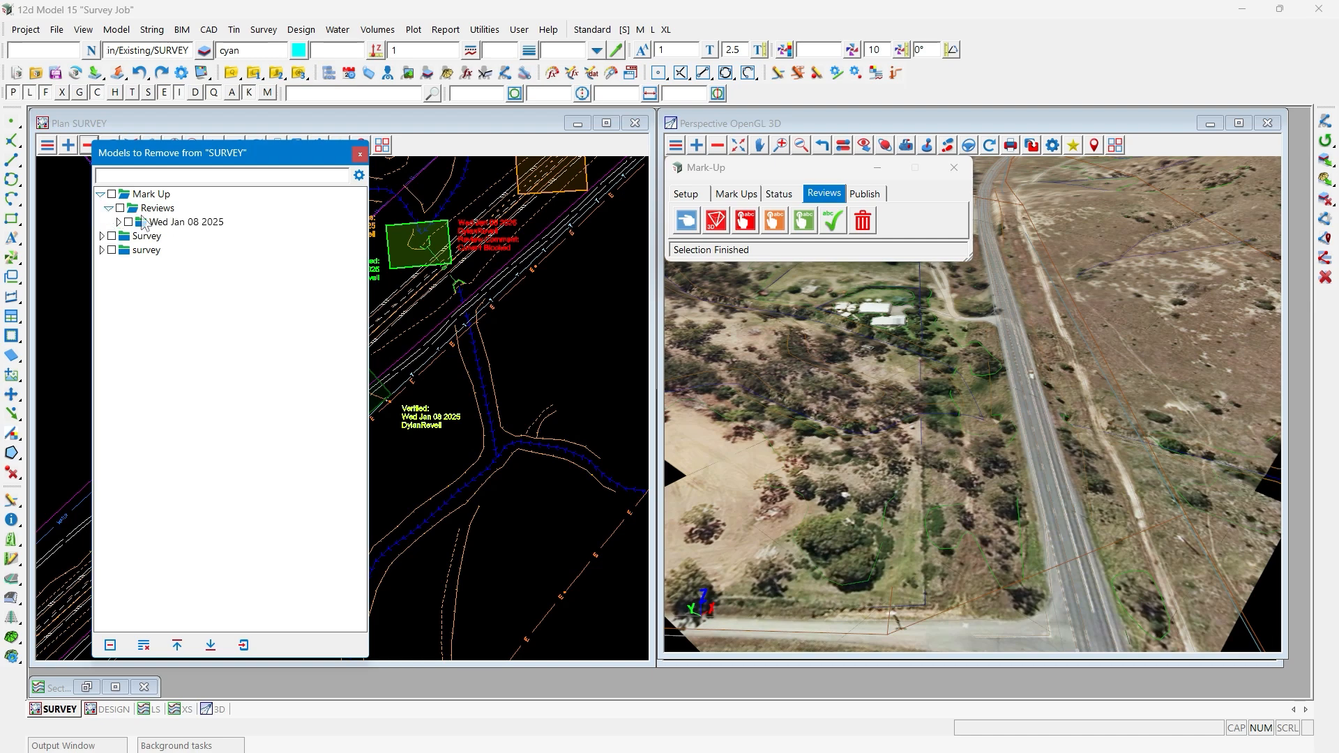
left_click(119, 222)
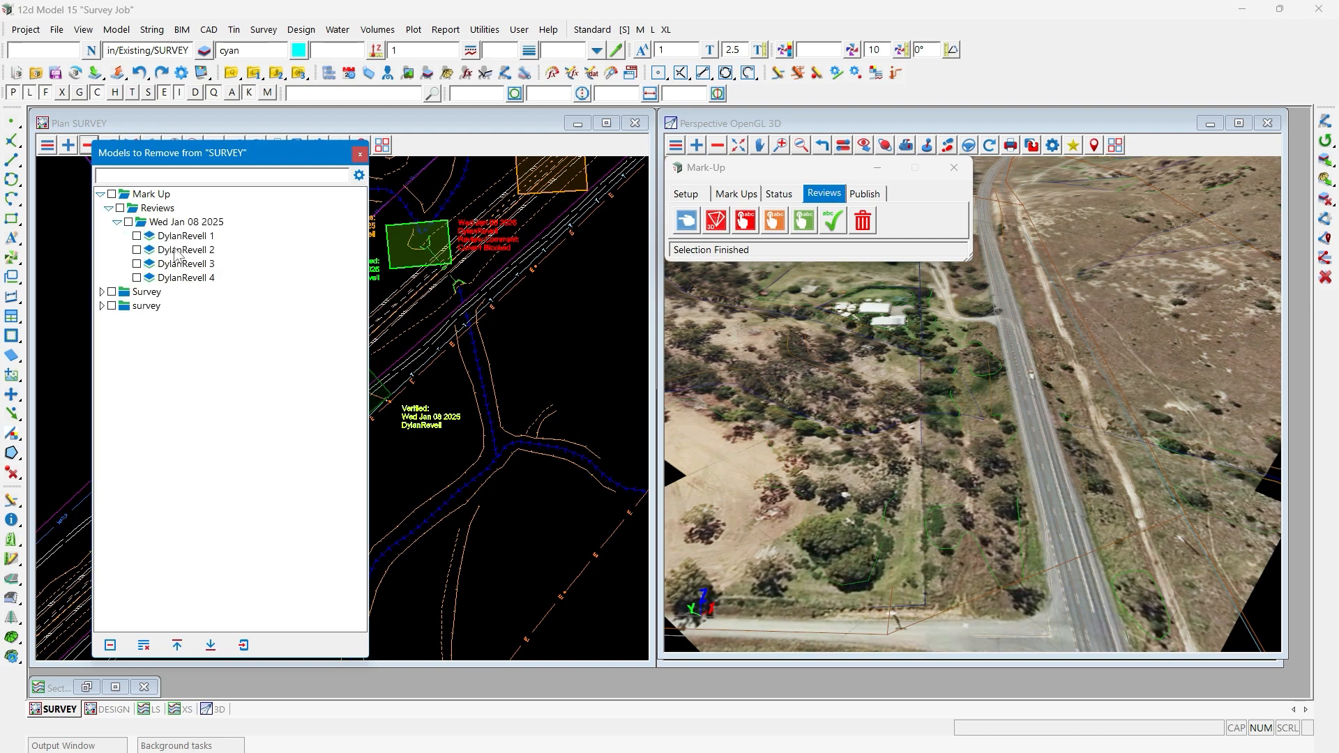
left_click(360, 154)
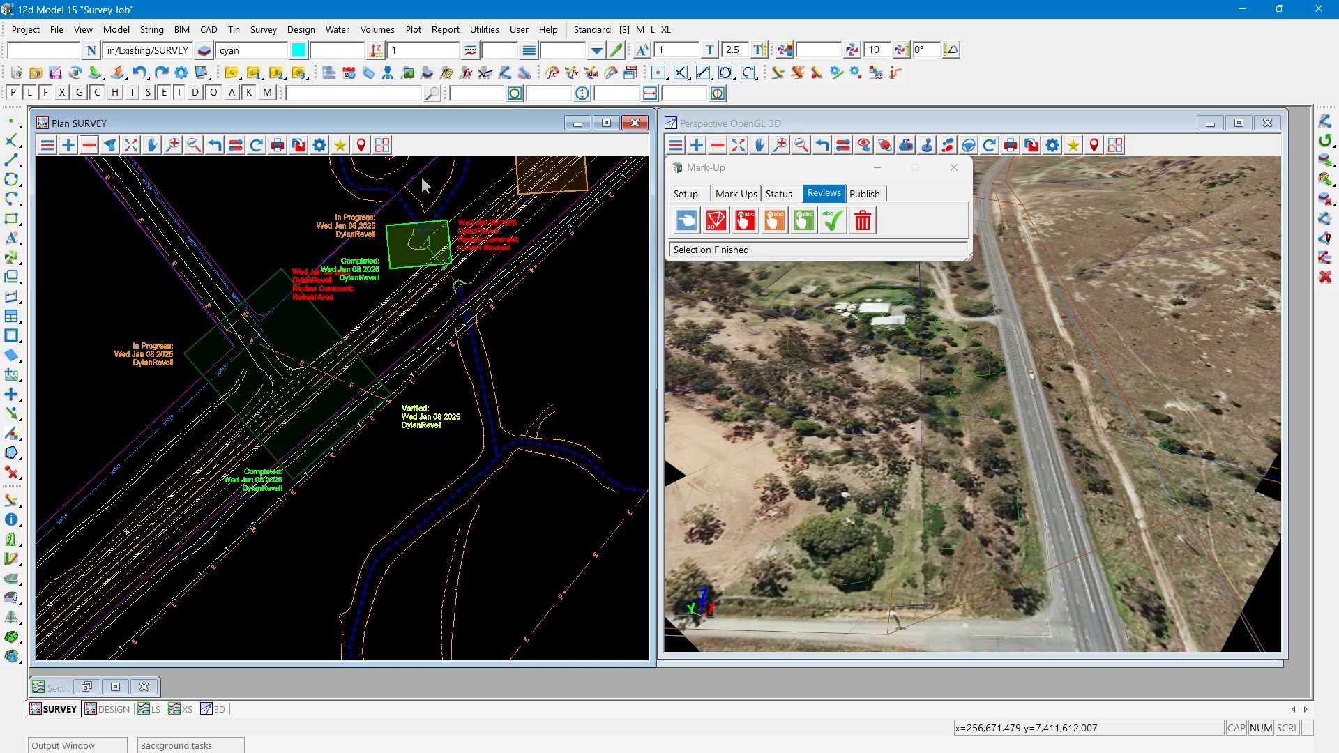
- Inquire on the Reseal Area review mark-up with the Markup and Review style to examine its status history
left_click(682, 194)
left_click(744, 221)
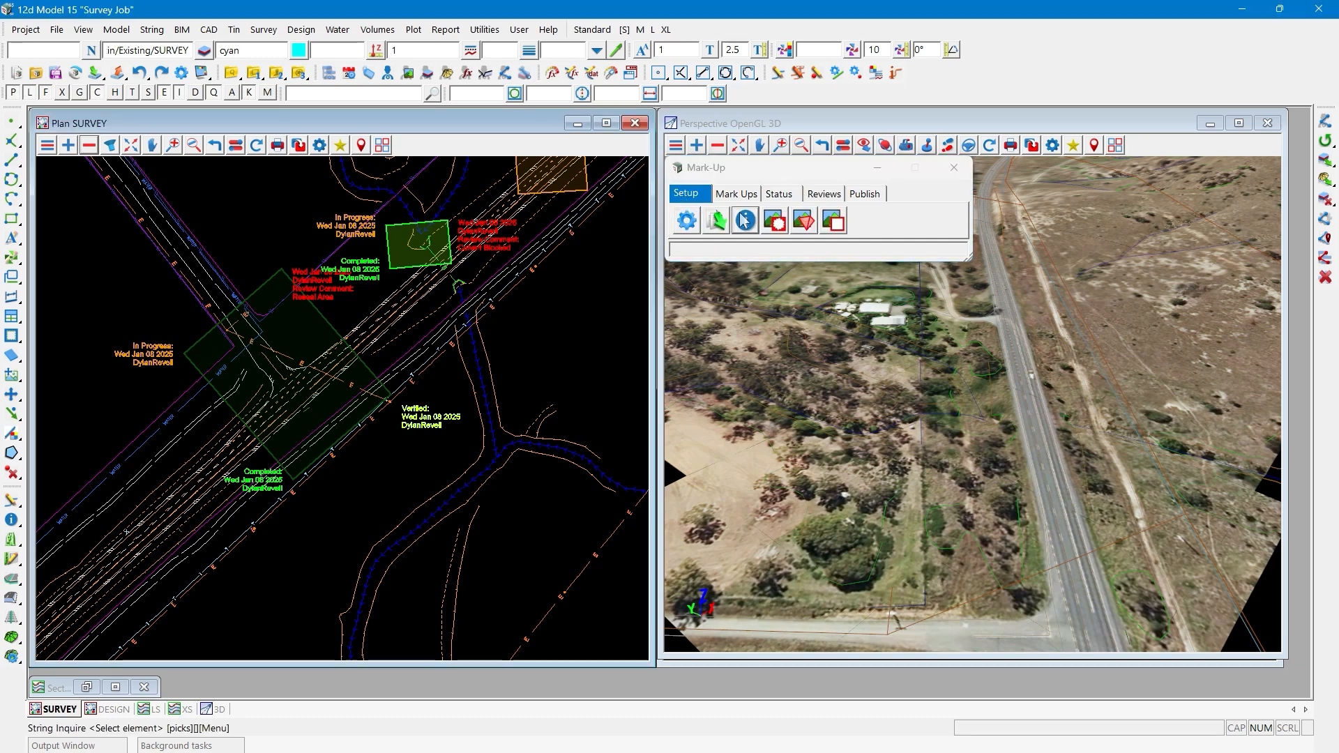
left_click(194, 347)
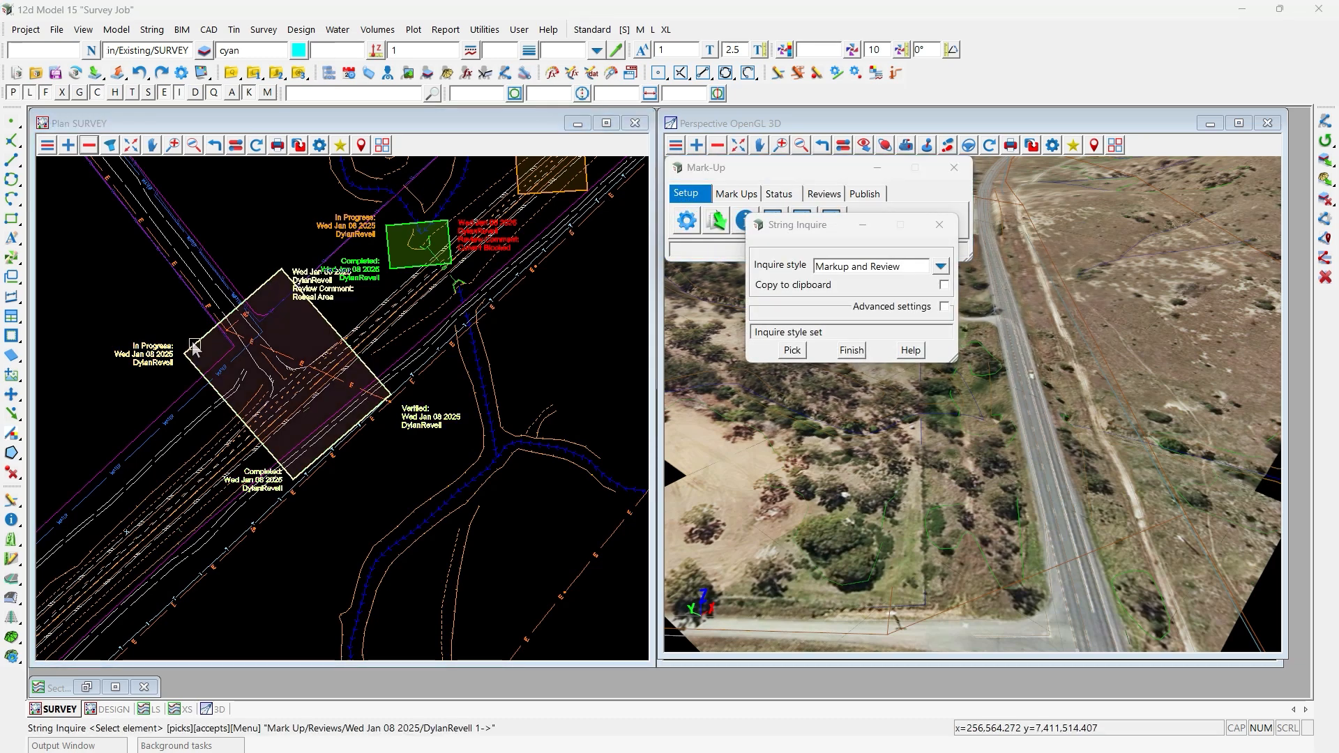
left_click(195, 346)
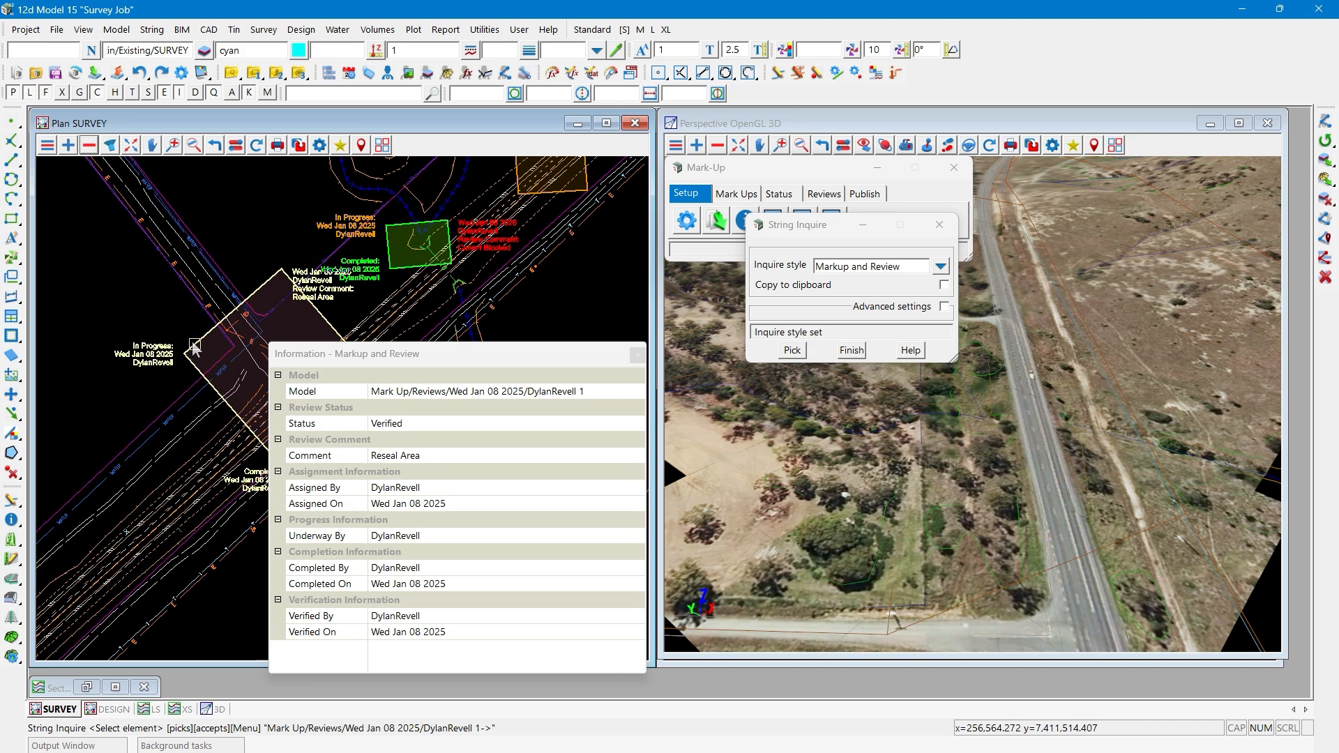
key("Escape")
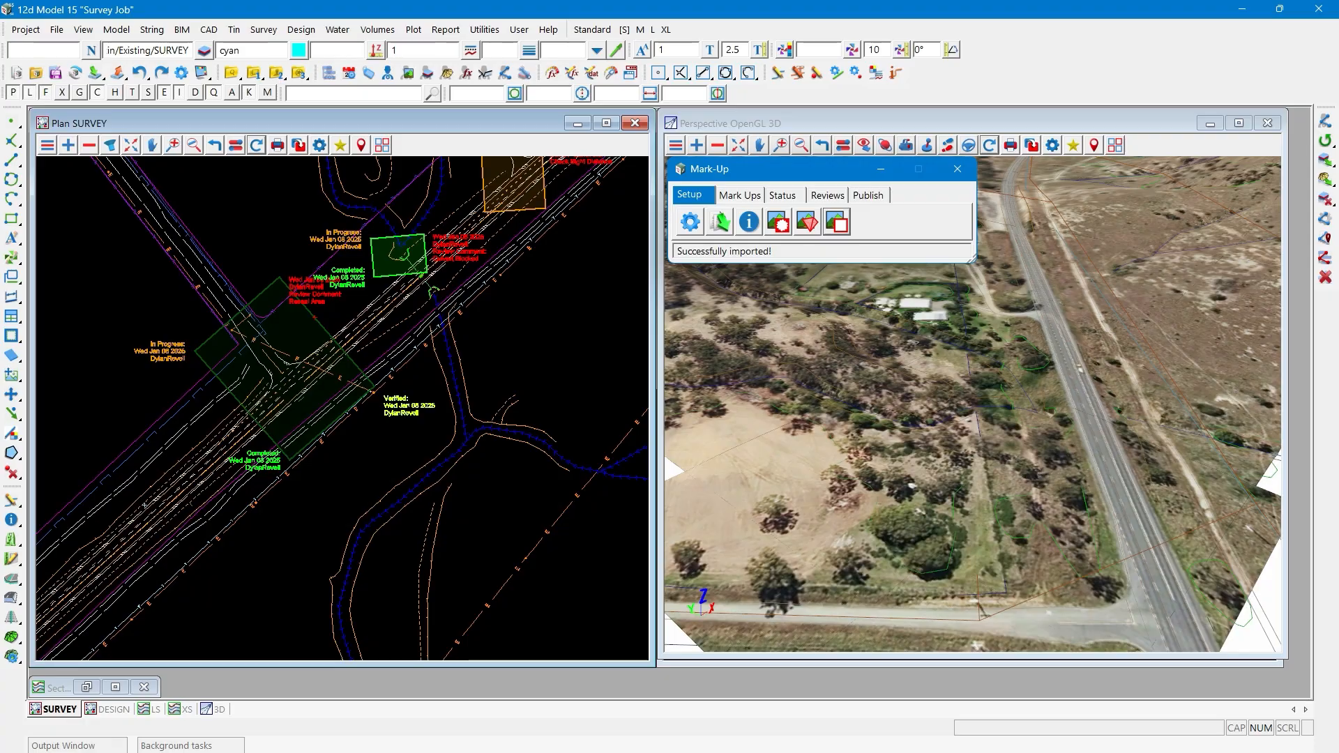
- Switch to File Explorer, copy the path of Intersection.png in the Survey Job folder, and return to 12d Model
key("alt+Tab")
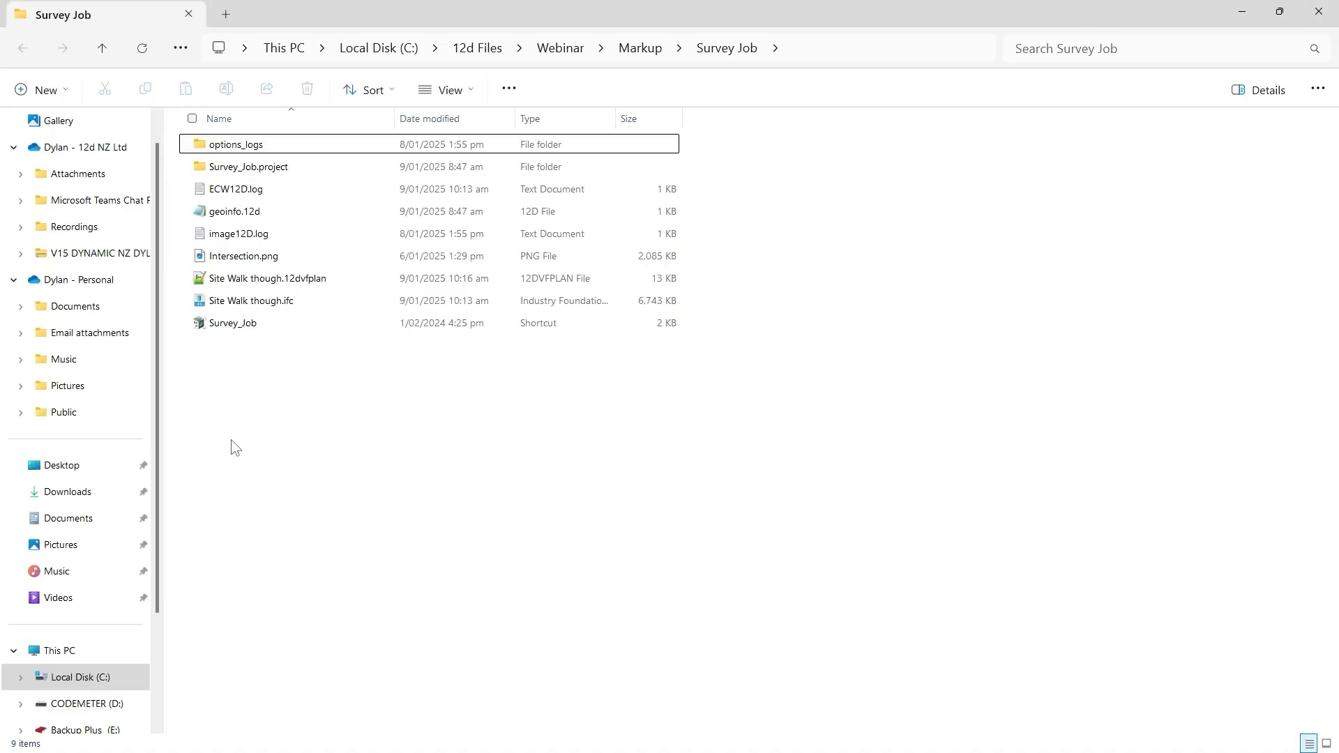
left_click(264, 265)
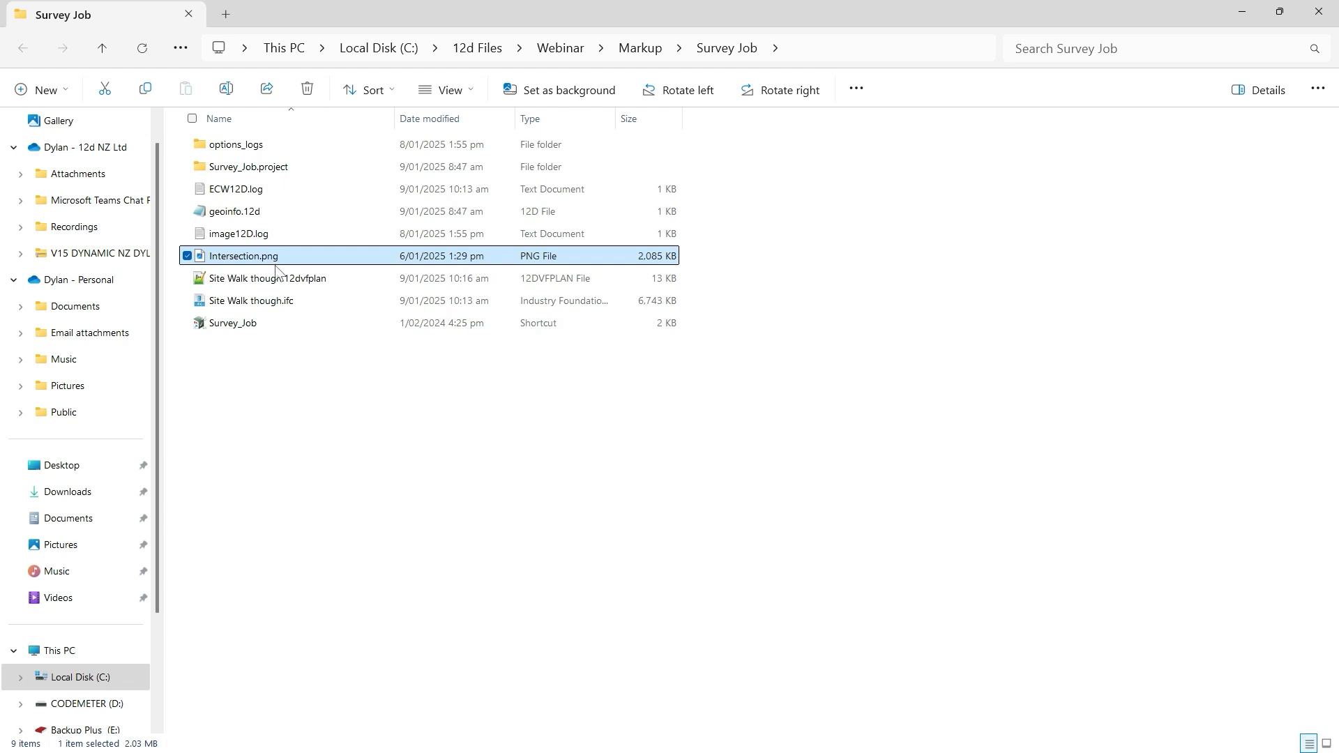
right_click(274, 265)
key("Escape")
right_click(265, 264)
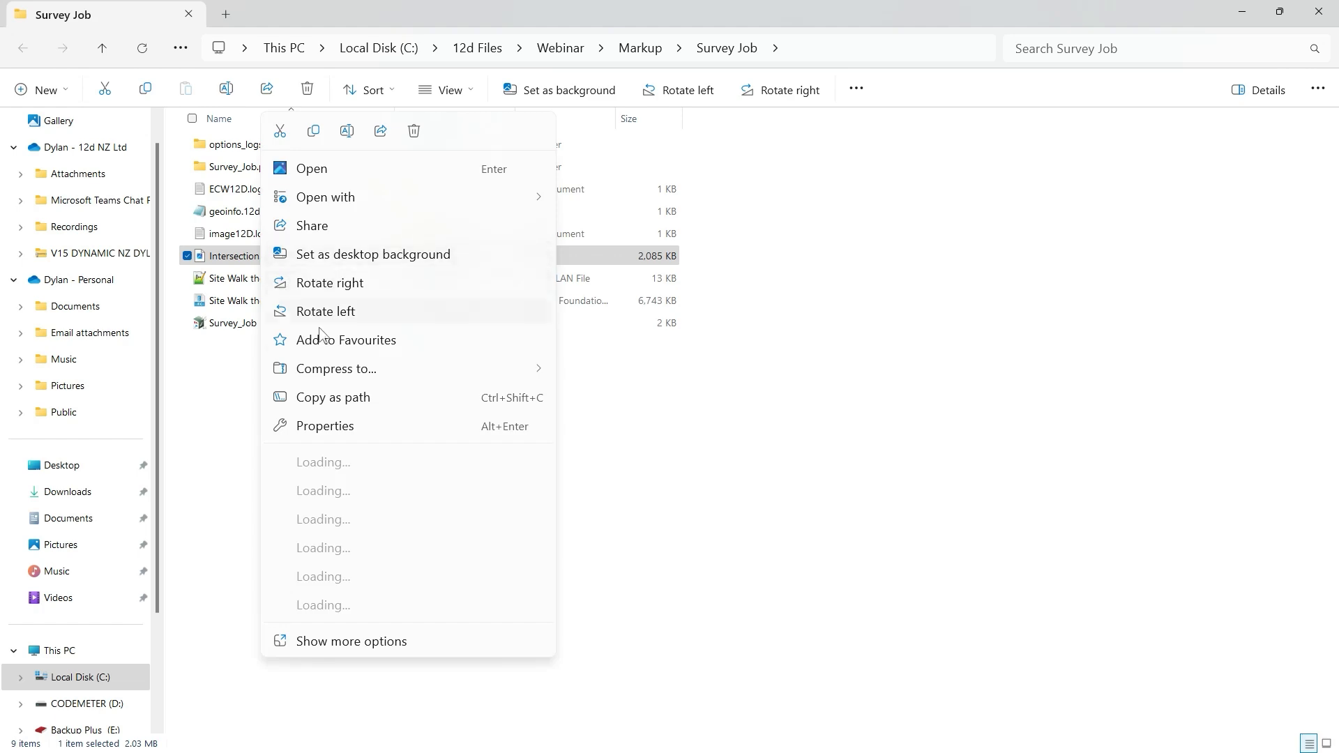
left_click(349, 396)
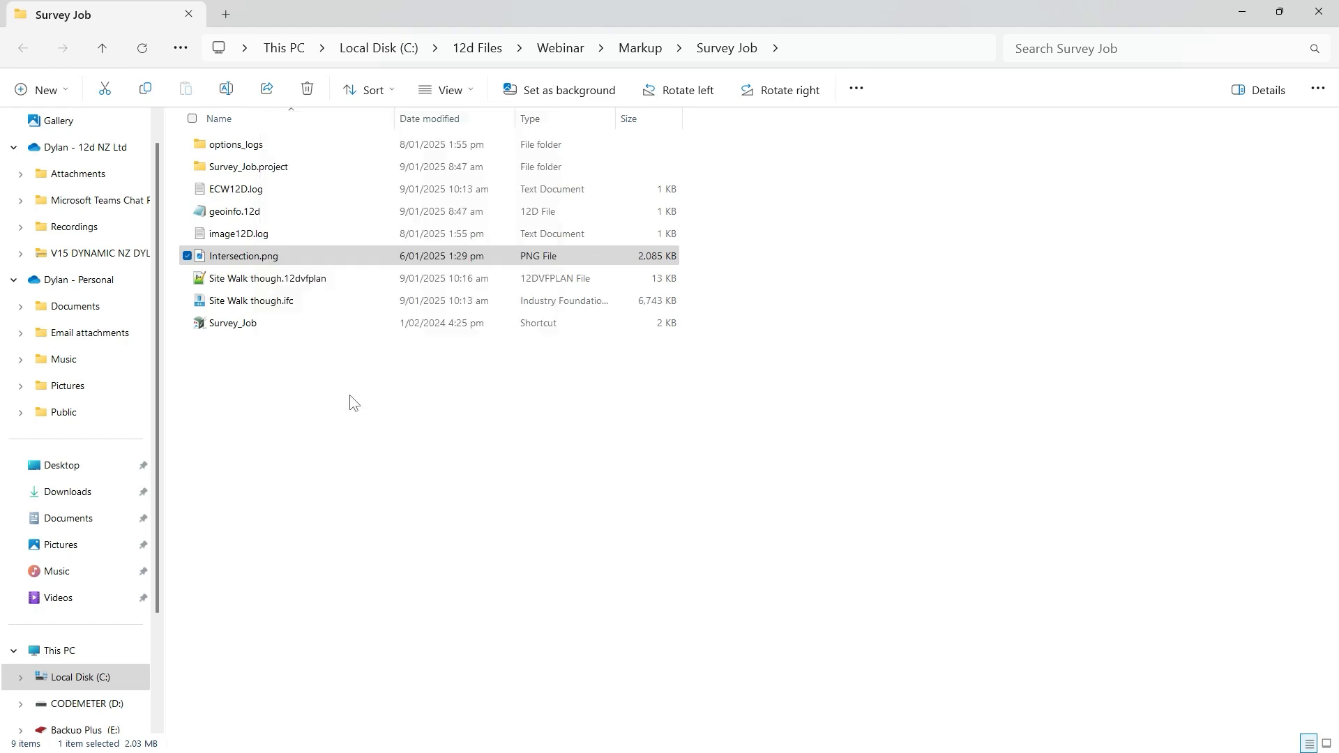
left_click(1241, 17)
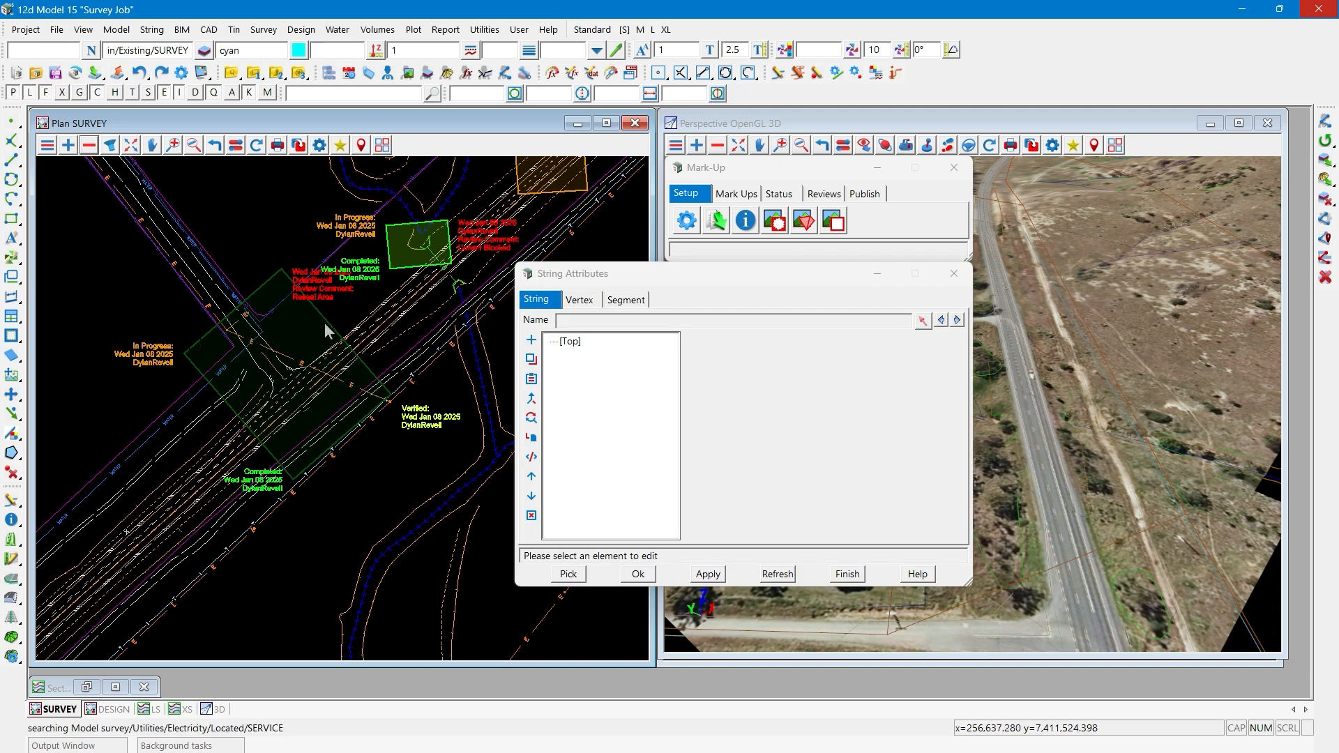
- Add a Text attribute named "Site Photo" to the Review Information group of the Reseal Area mark-up
left_click(325, 322)
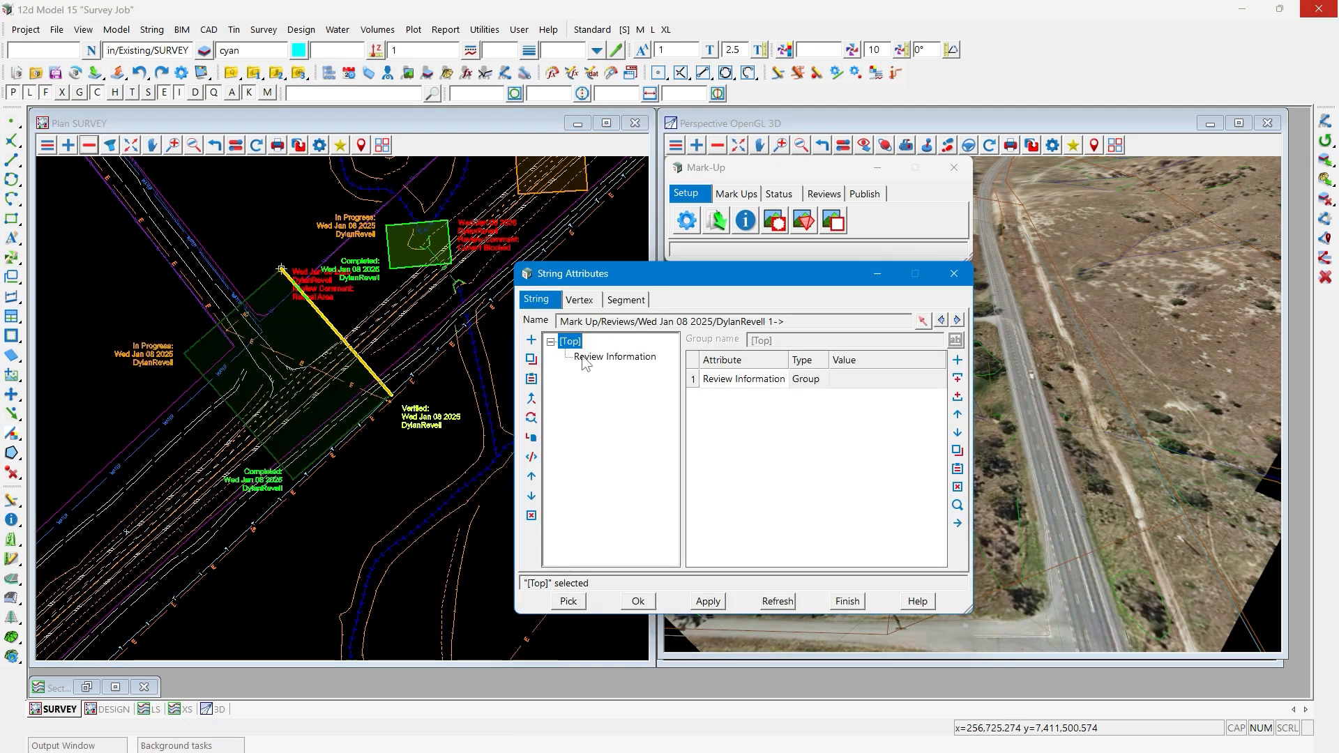
left_click(632, 359)
left_click(957, 396)
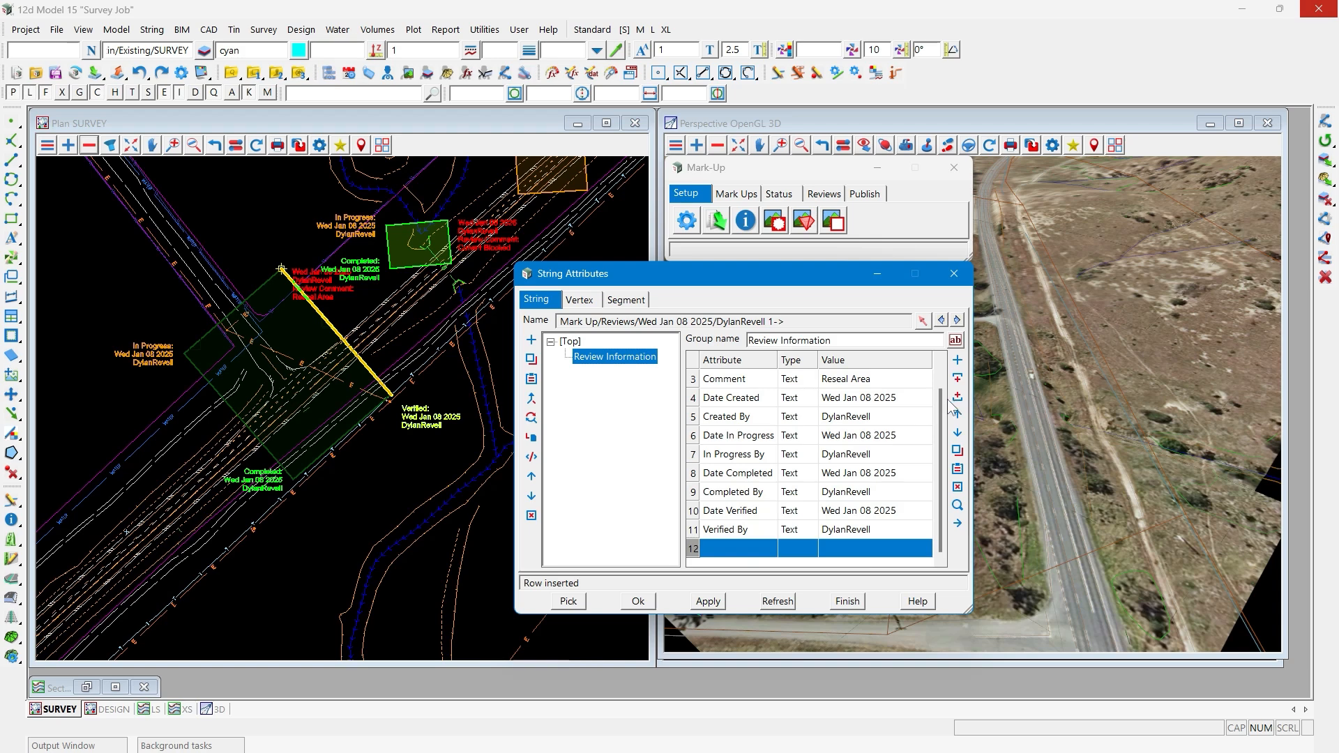
left_click(755, 549)
type("S")
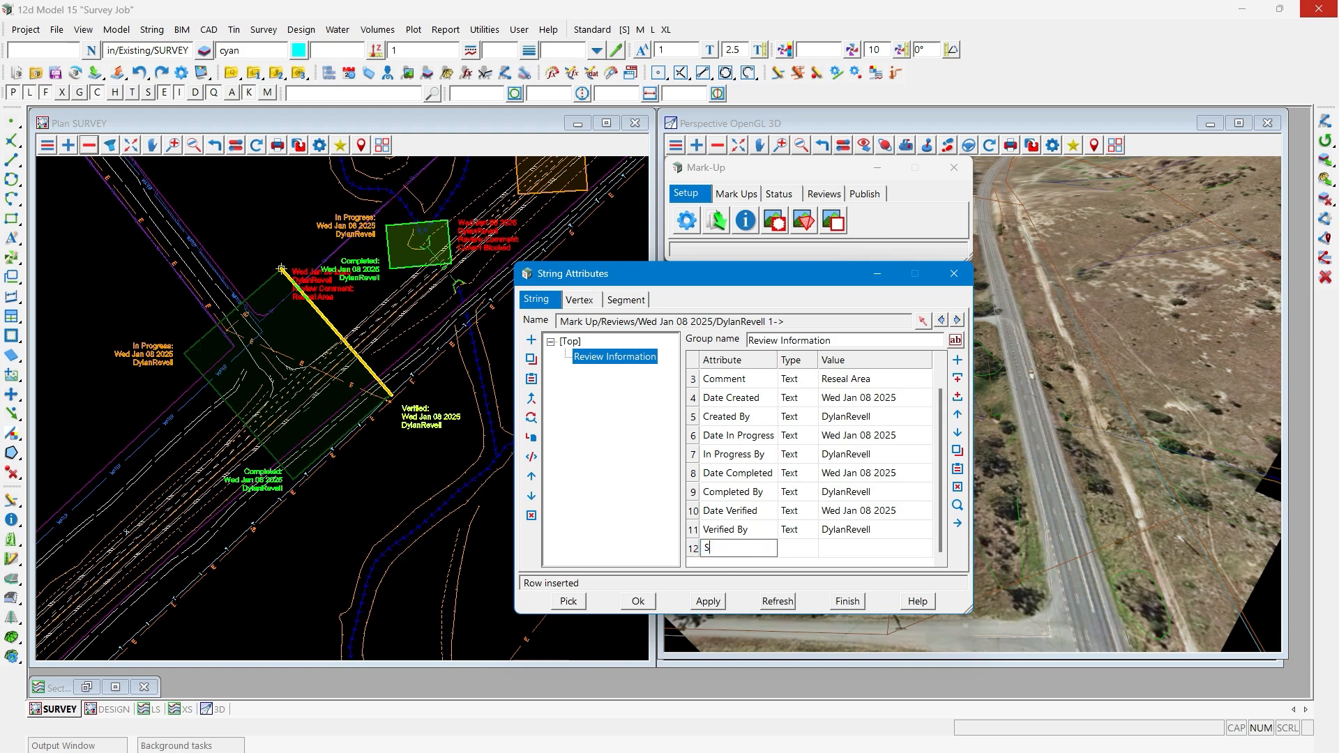
type("ite Photo")
left_click(782, 554)
right_click(782, 555)
left_click(814, 613)
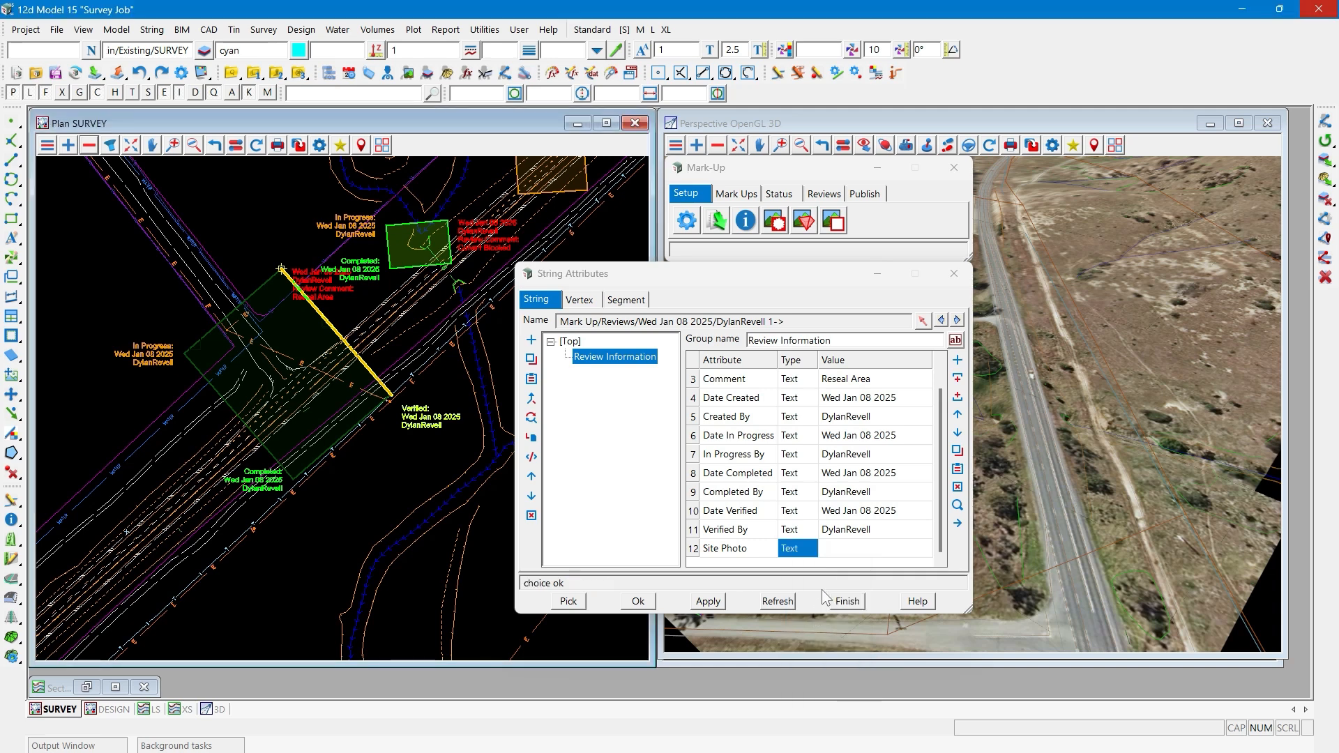
- Paste the copied Intersection.png path, "C:\12d Files\Webinar\Markup\Survey Job\Intersection.png", as the Site Photo attribute's value
left_click(835, 549)
key("ctrl+v")
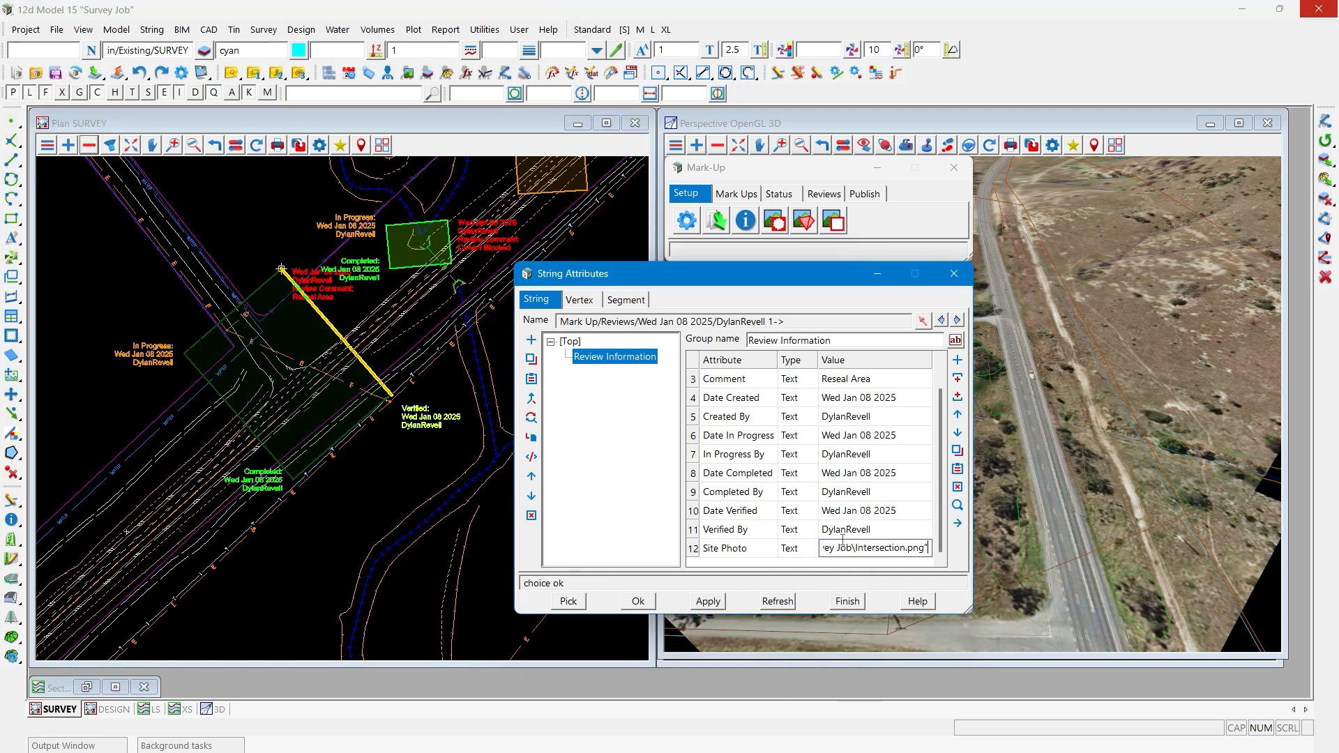
left_click(847, 537)
left_click(847, 555)
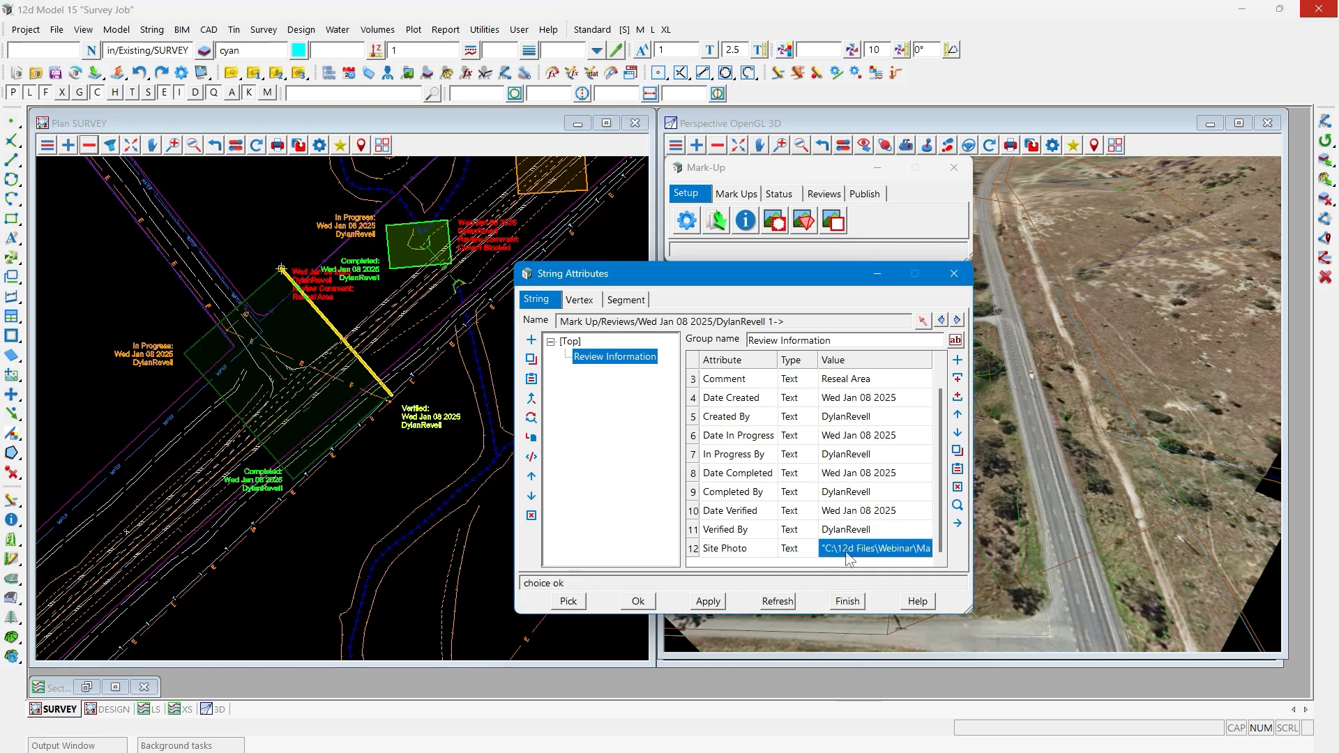
- Test the Site Photo link by opening Intersection.png, close the image, and finish the attribute editing with the changes saved
left_click(961, 525)
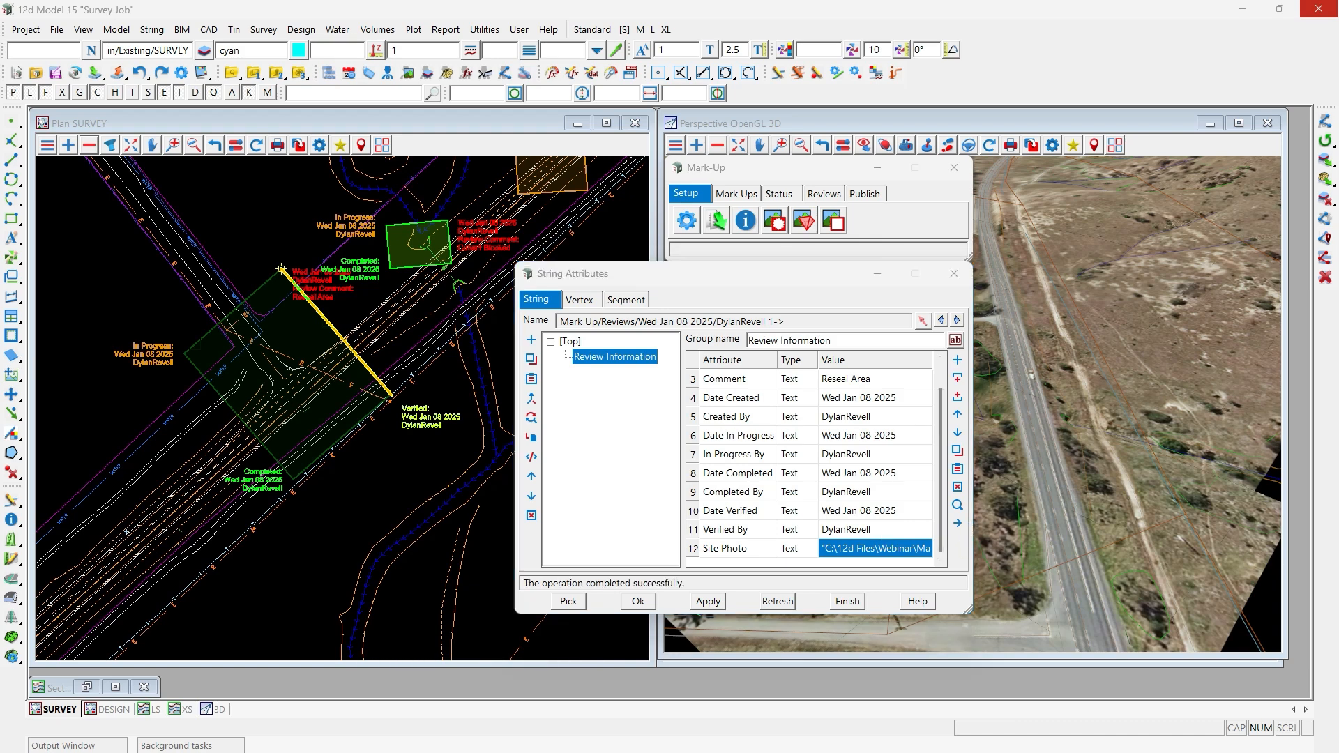
left_click_drag(0, 241, 502, 2)
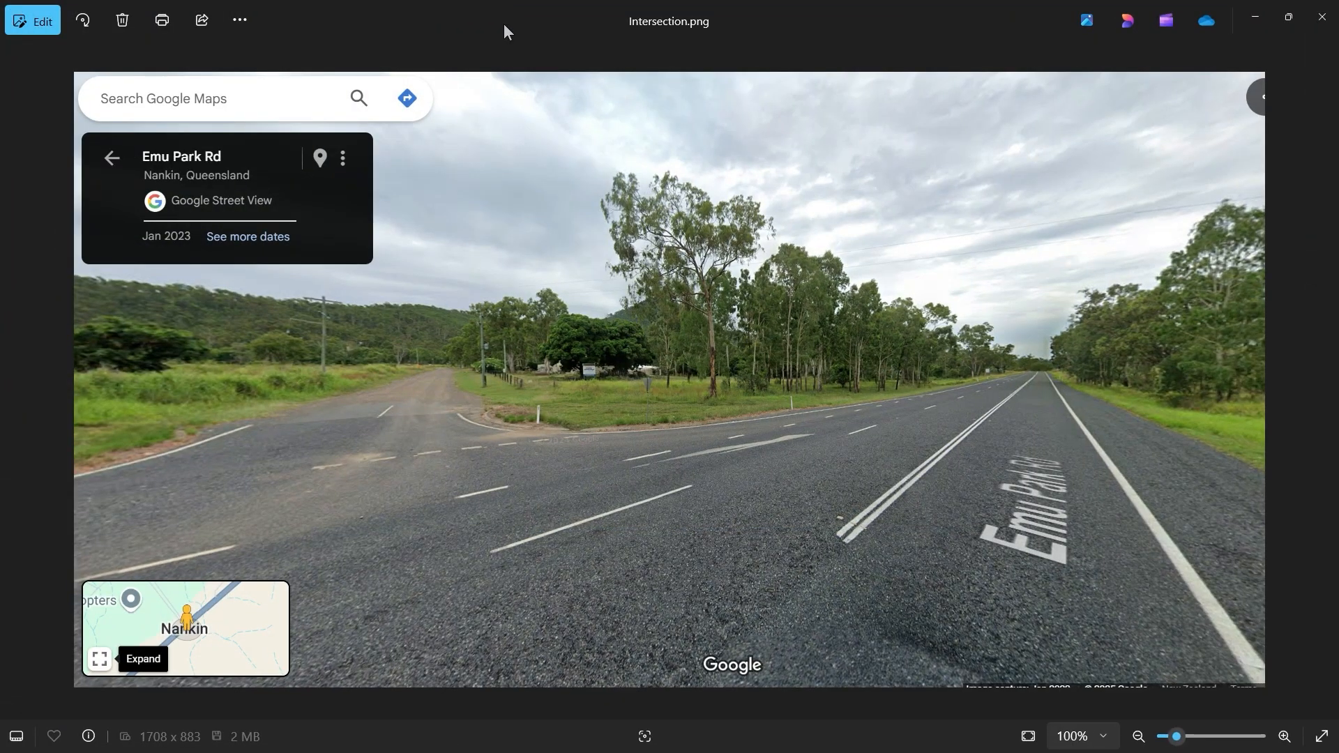
left_click(1323, 14)
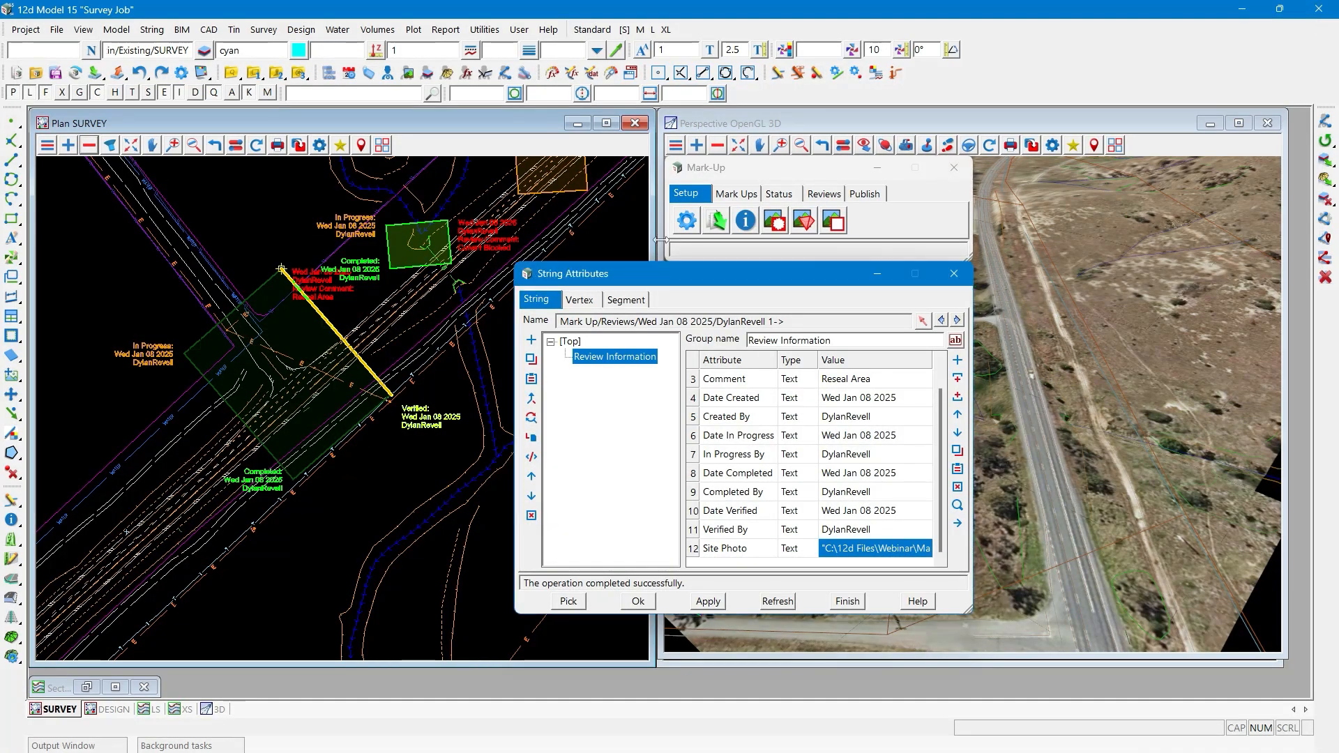
left_click(847, 603)
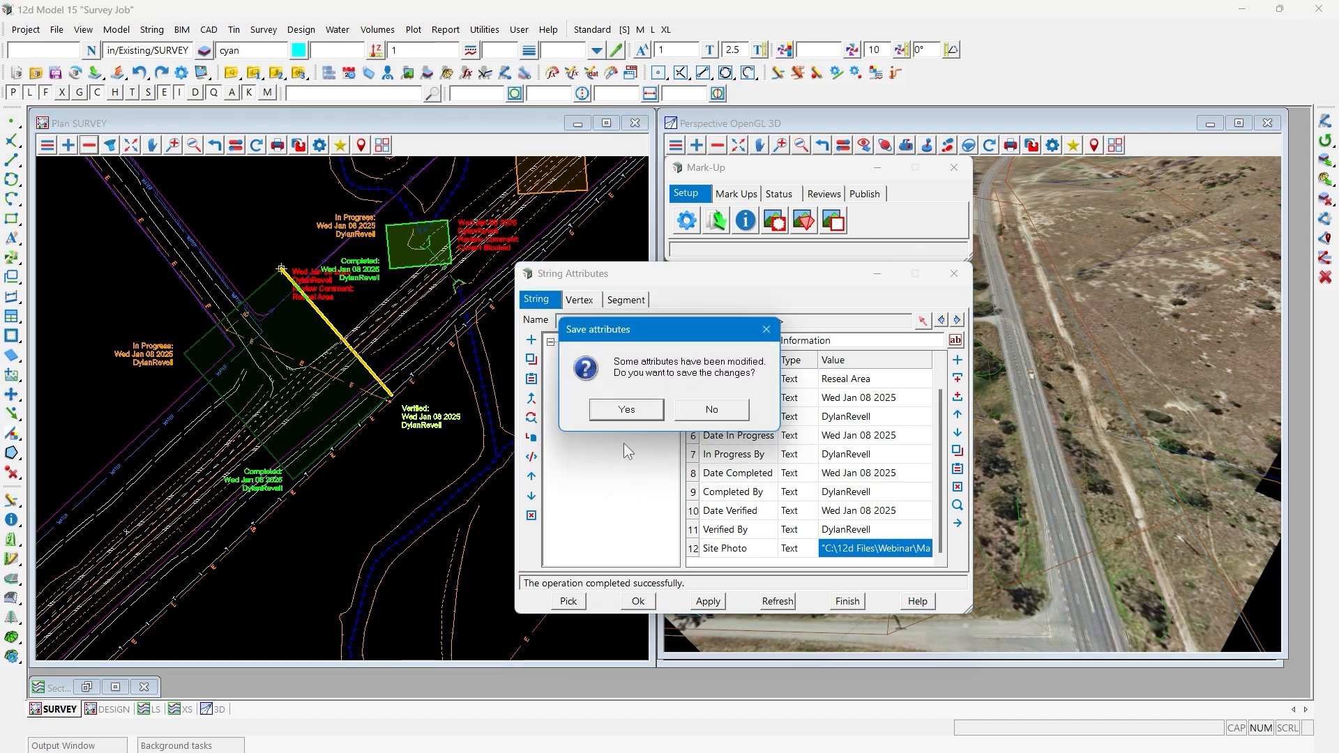
left_click(615, 413)
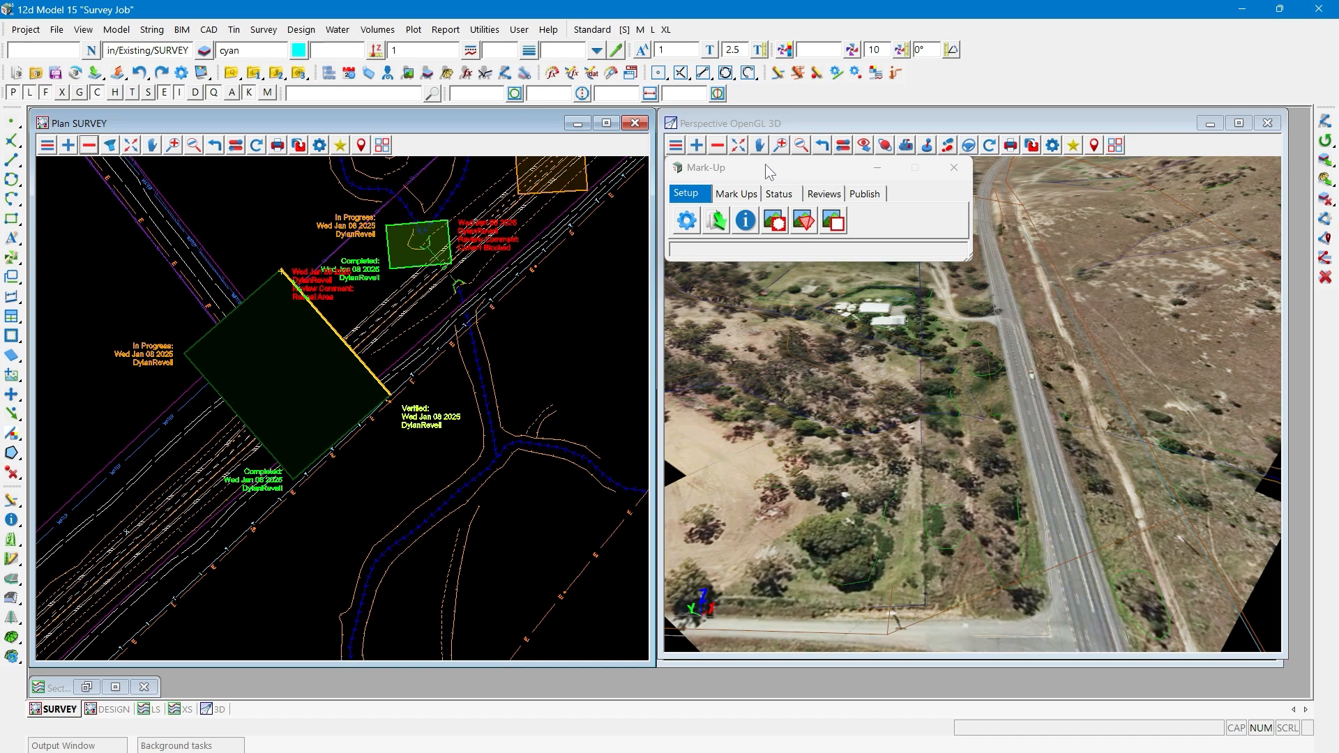
- Add the review mark-up models to the 3D perspective view and remove the tin models from it
left_click(697, 147)
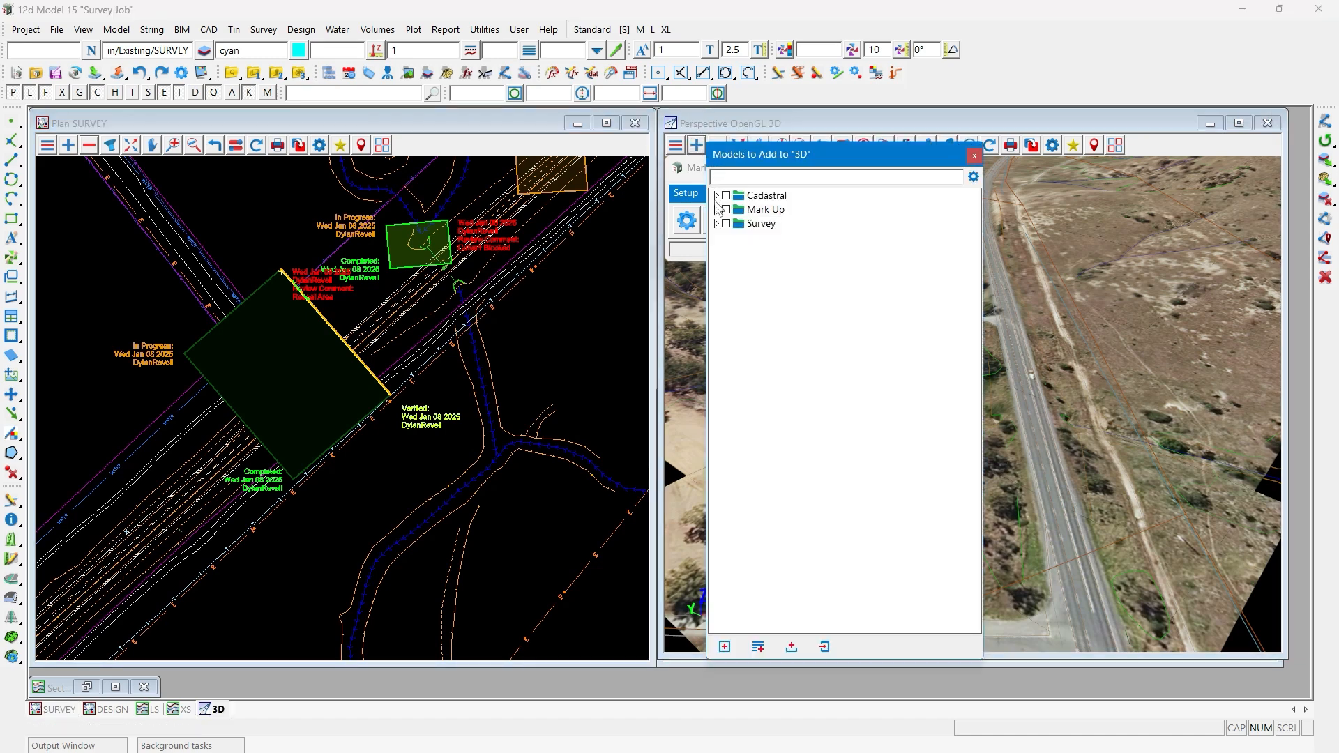
left_click(718, 210)
double_click(779, 235)
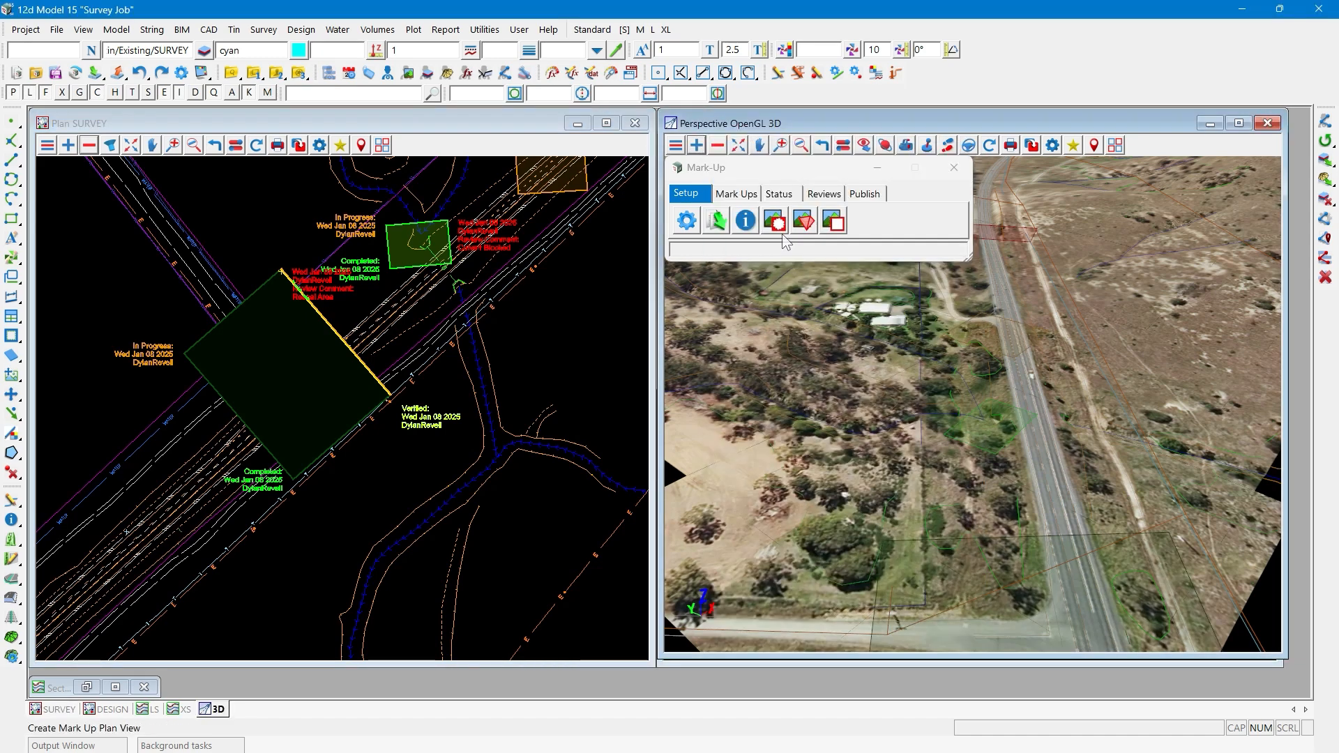
left_click(717, 145)
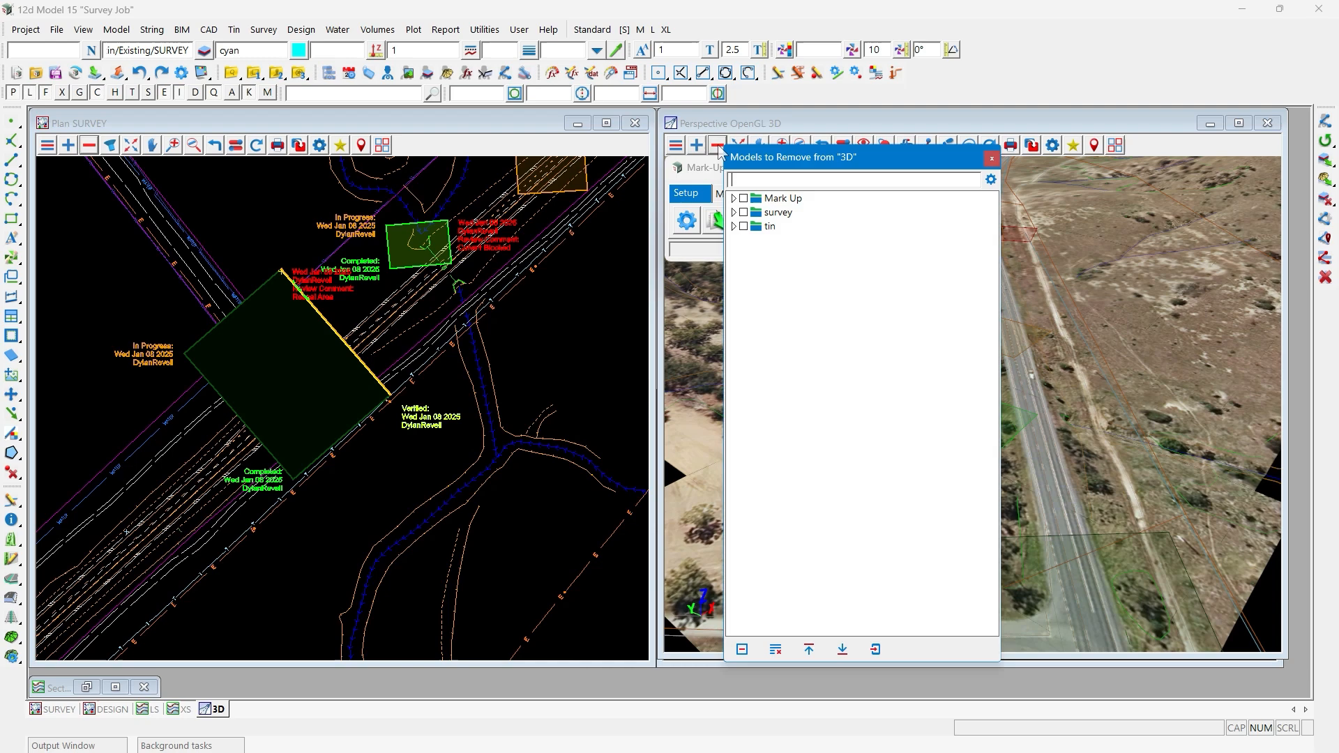
double_click(770, 227)
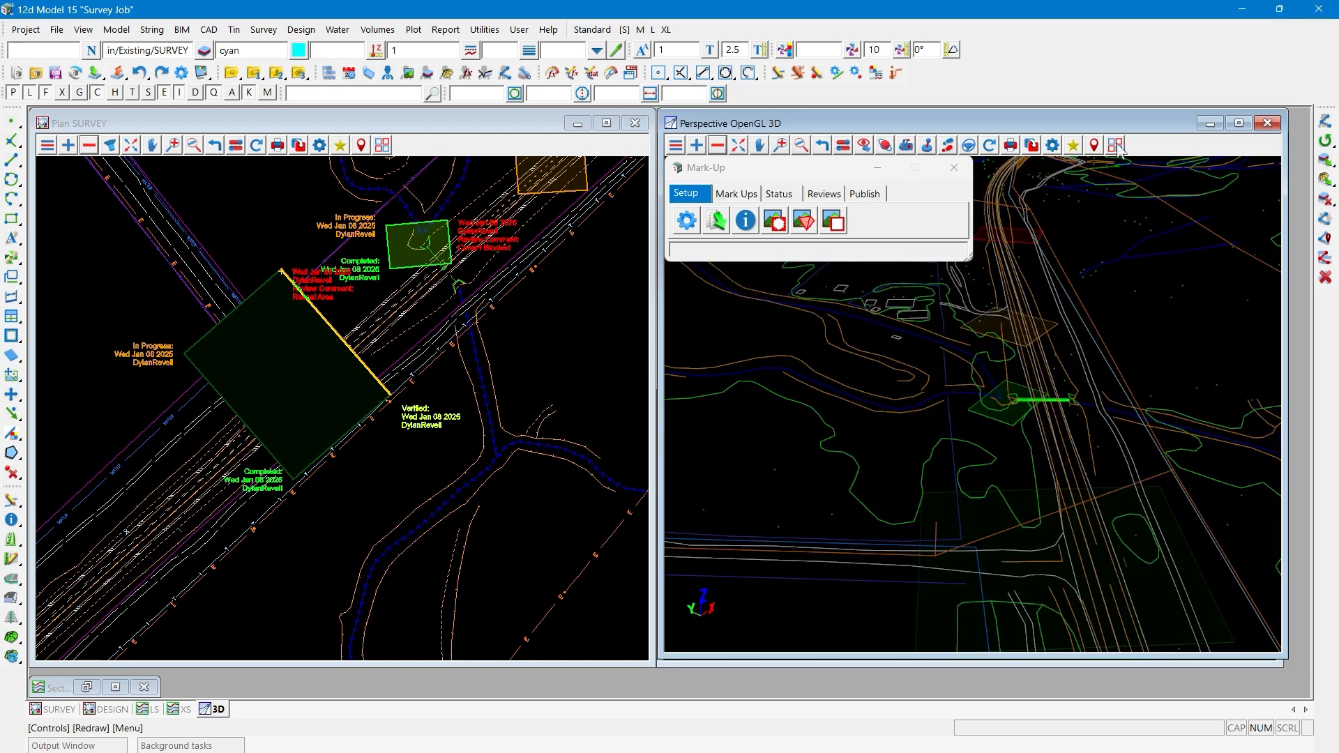
- Set the 3D perspective view's background colour to white
left_click(1053, 145)
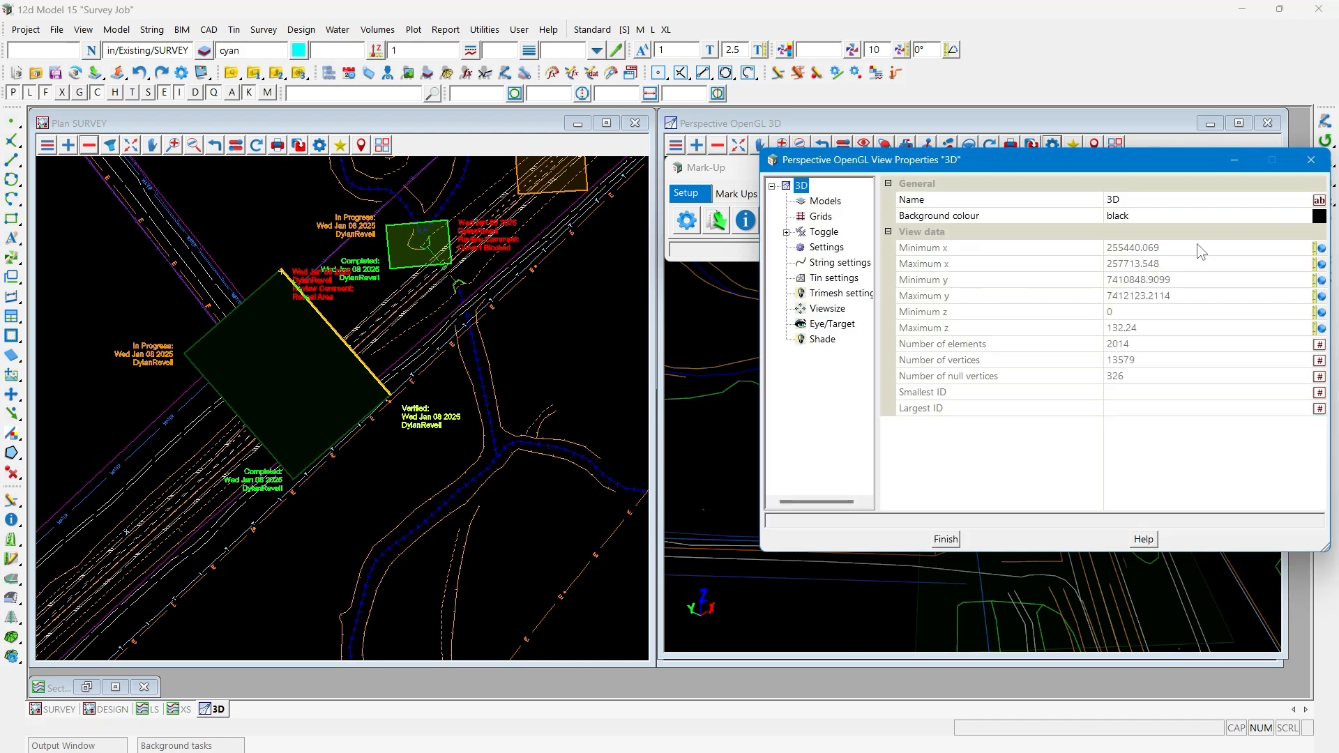
left_click(1318, 216)
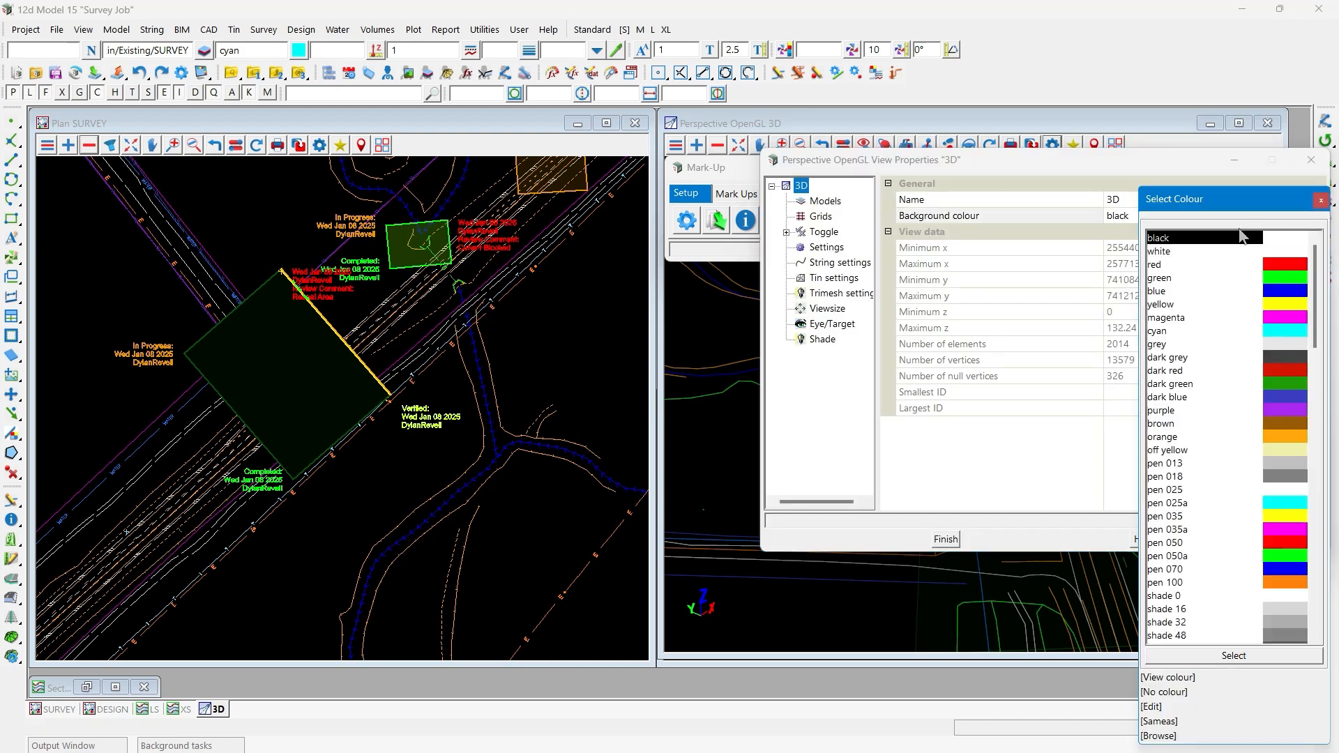
left_click(1188, 252)
left_click(1310, 159)
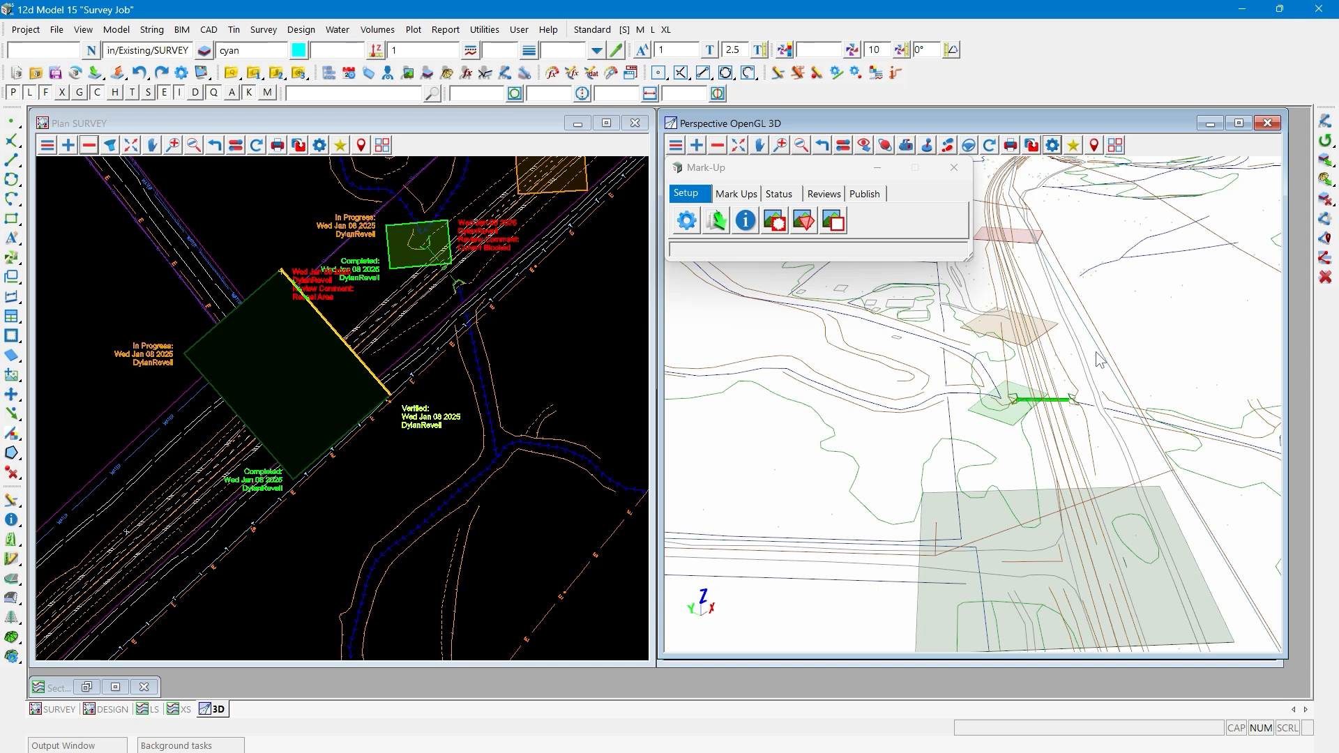
- Set up an infrastructure IFC export of the 3D view, with super string segments excluded and Export as tiny pipes enabled
left_click(176, 35)
mouse_move(216, 93)
mouse_move(328, 119)
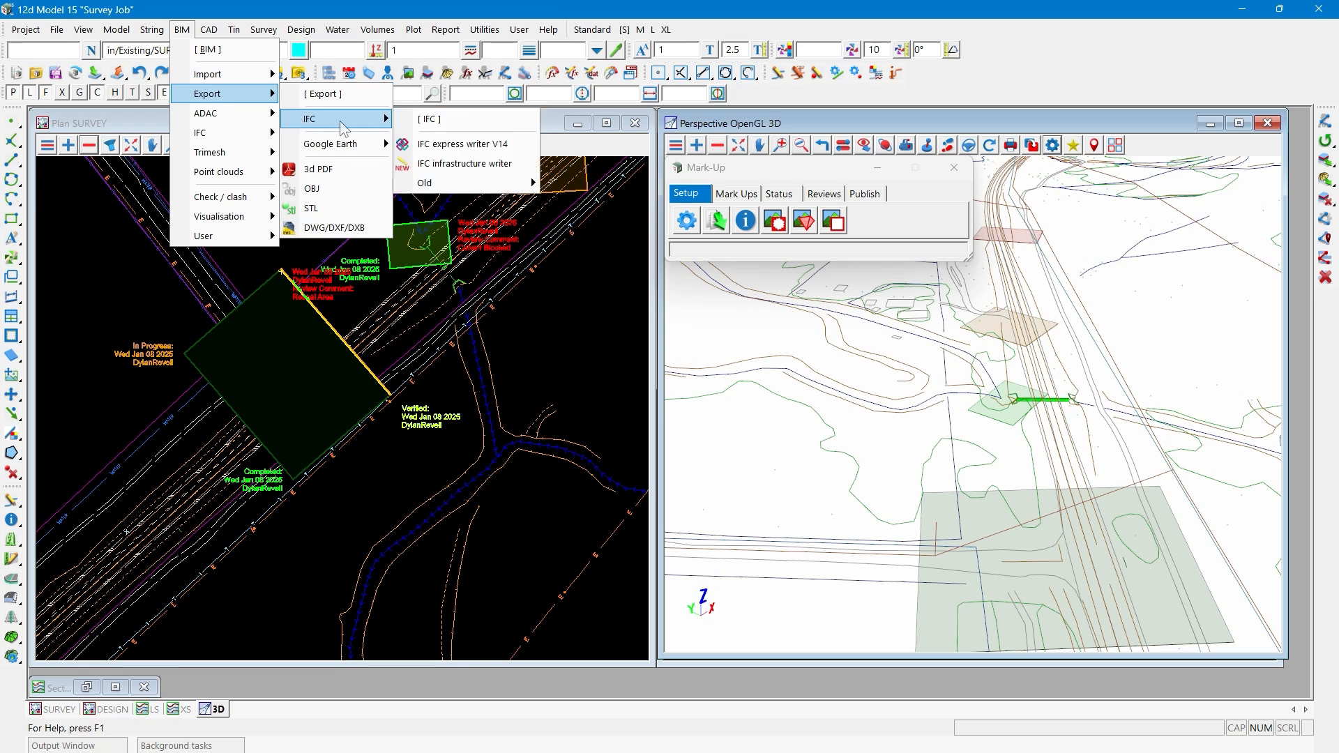
left_click(461, 163)
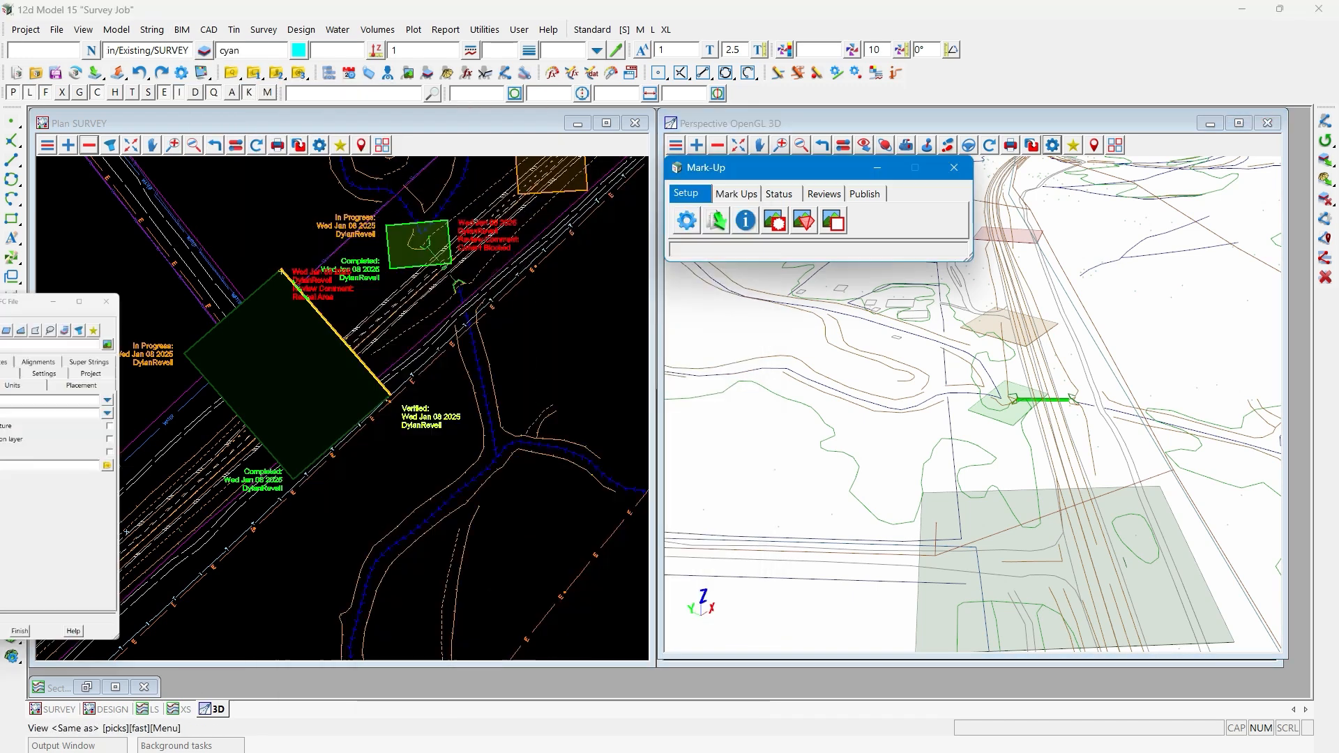
scroll(823, 331, "up", 1)
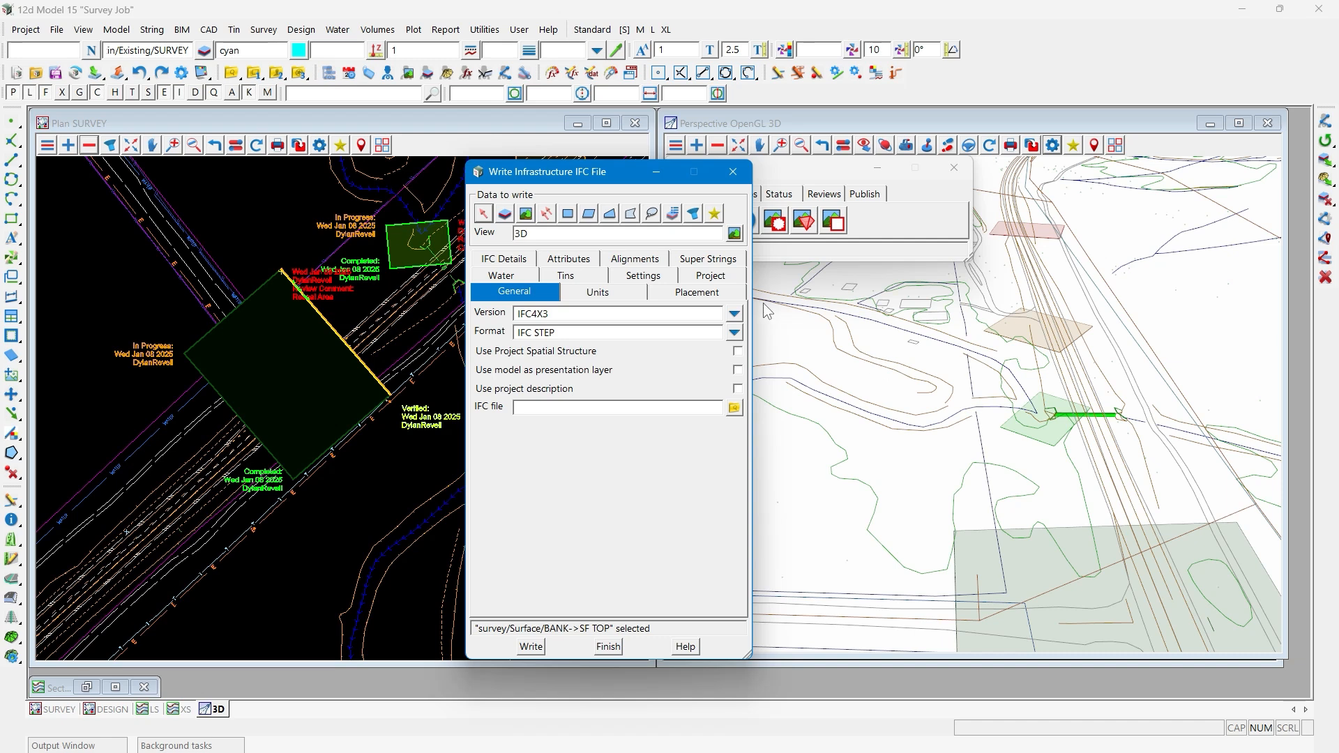
left_click(703, 262)
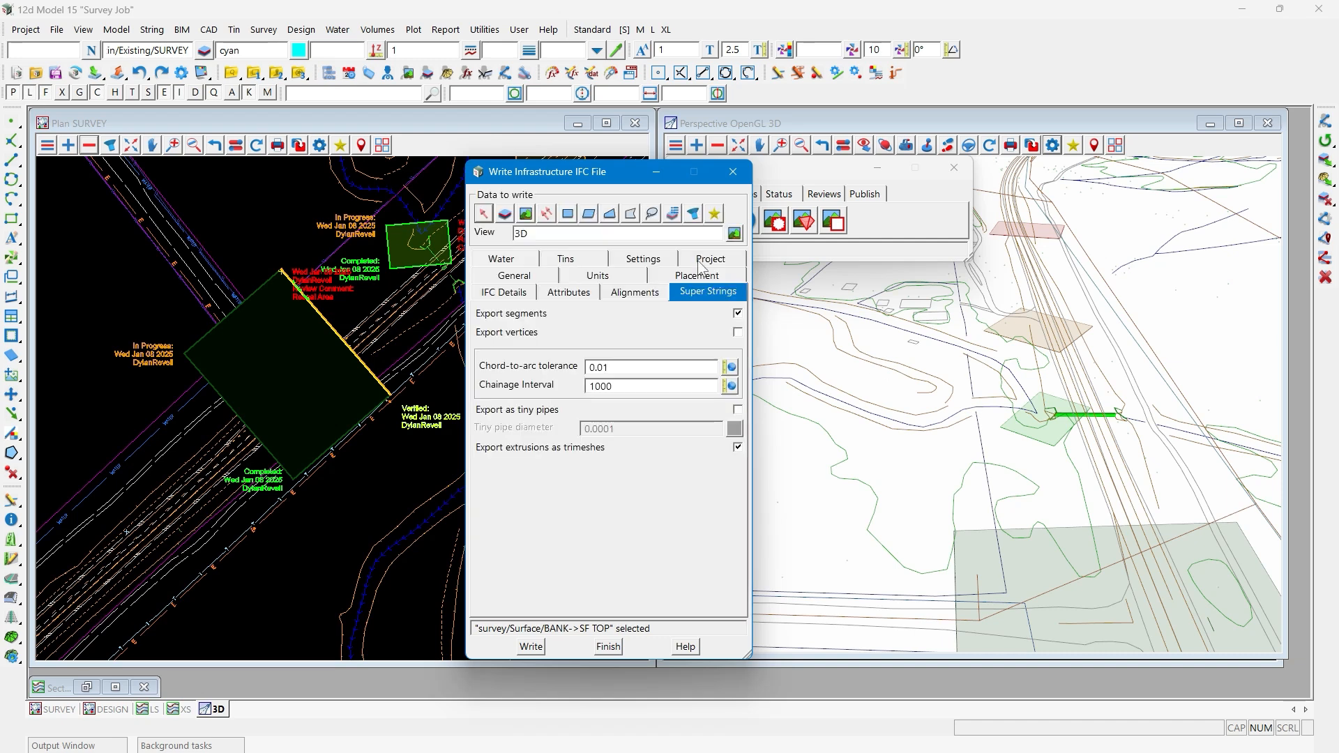
left_click(737, 313)
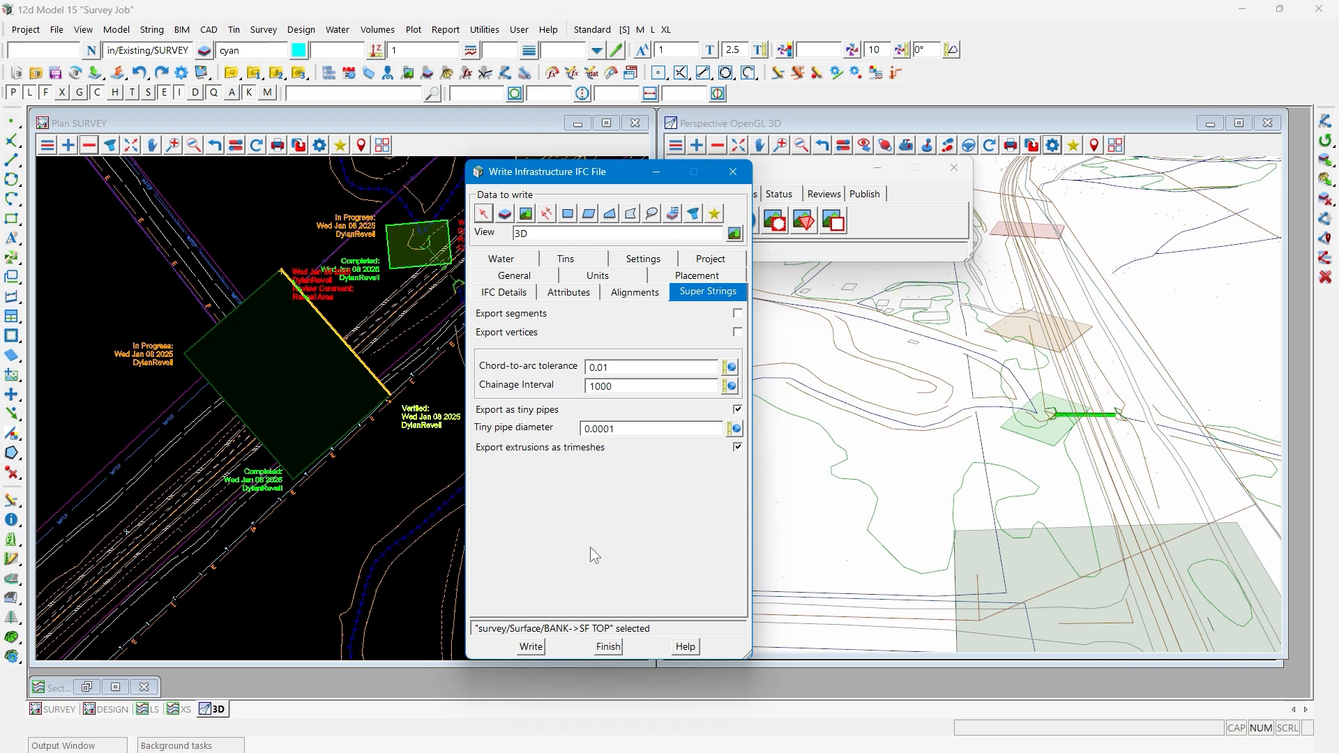
- Name the IFC file "Site Walk though" and write the export
left_click(531, 646)
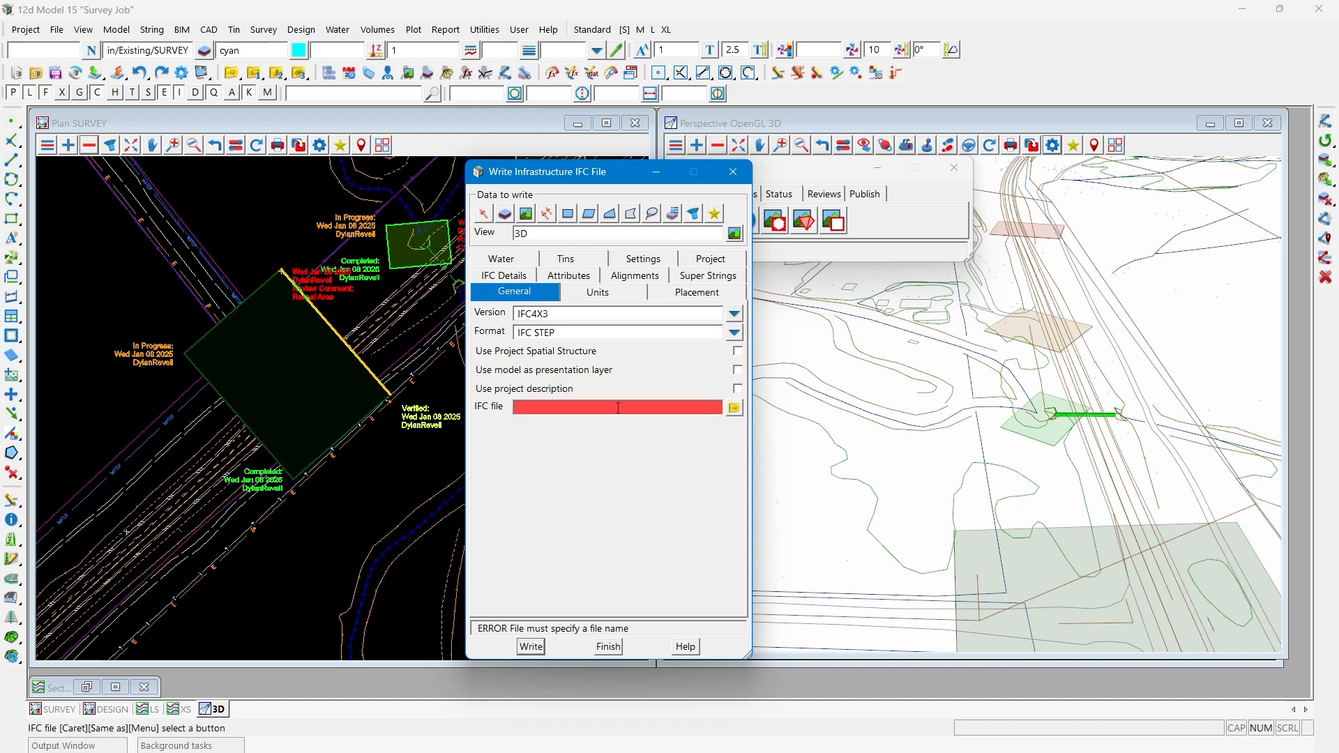
type("ite Walk though")
key("Return")
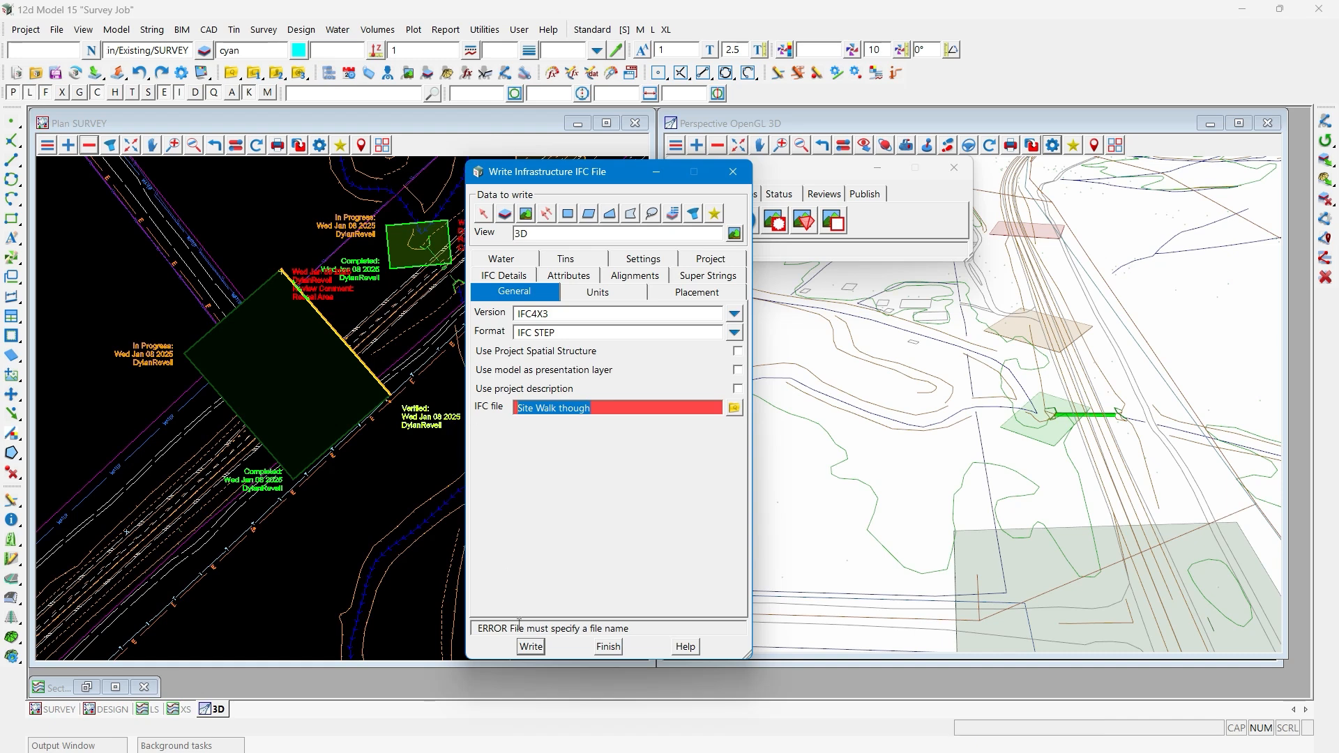
left_click(528, 645)
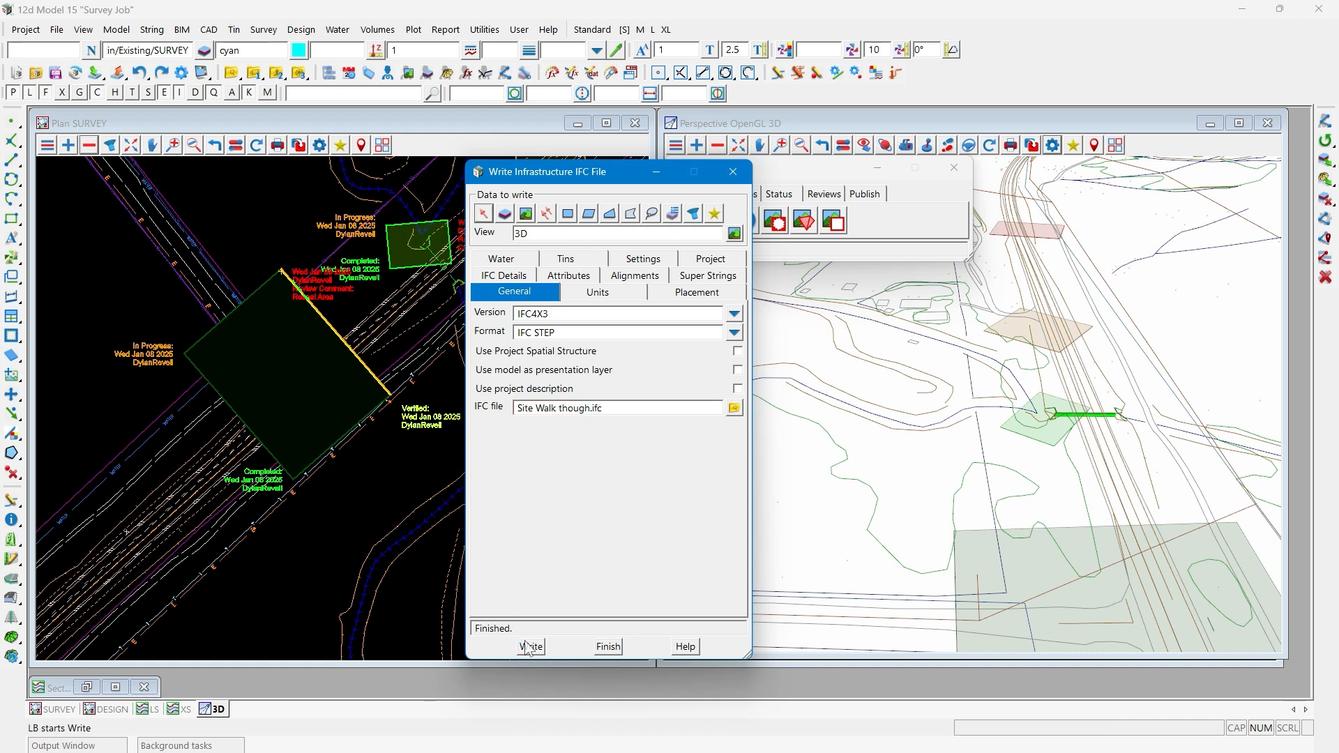
left_click(733, 408)
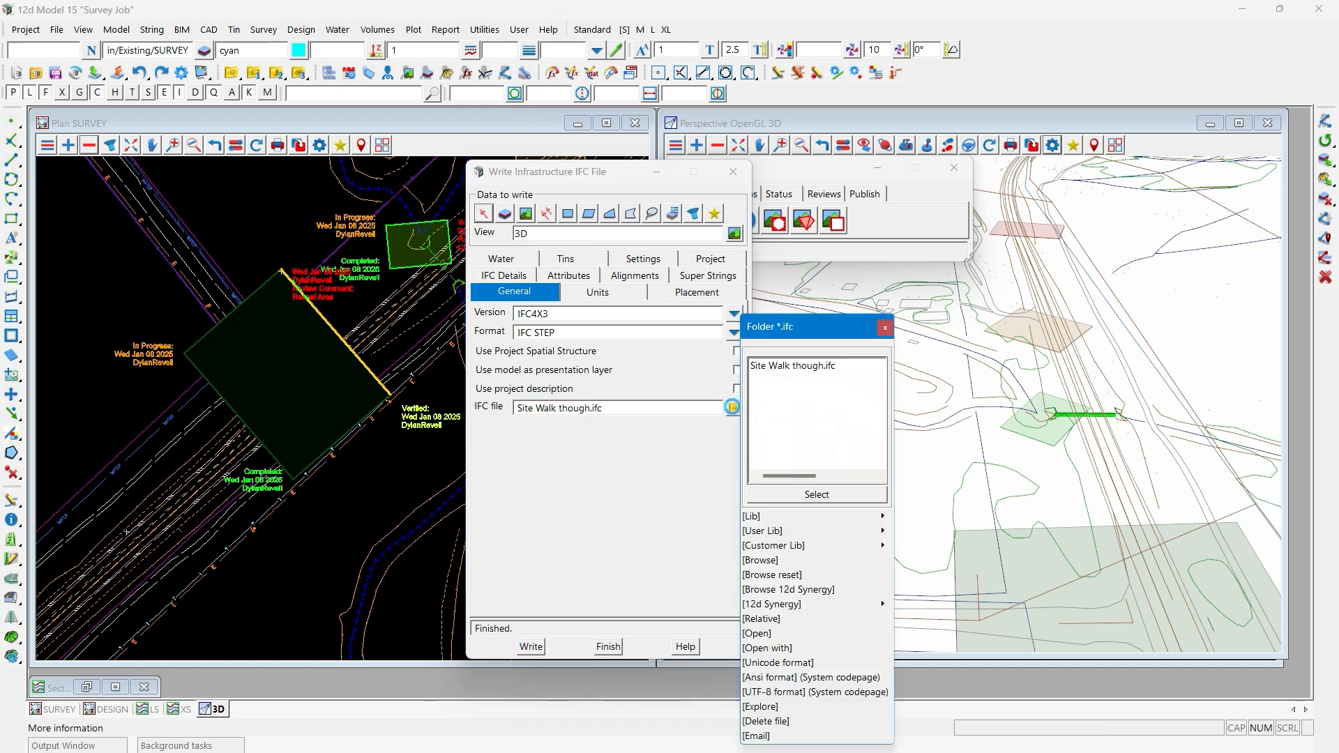
left_click(762, 560)
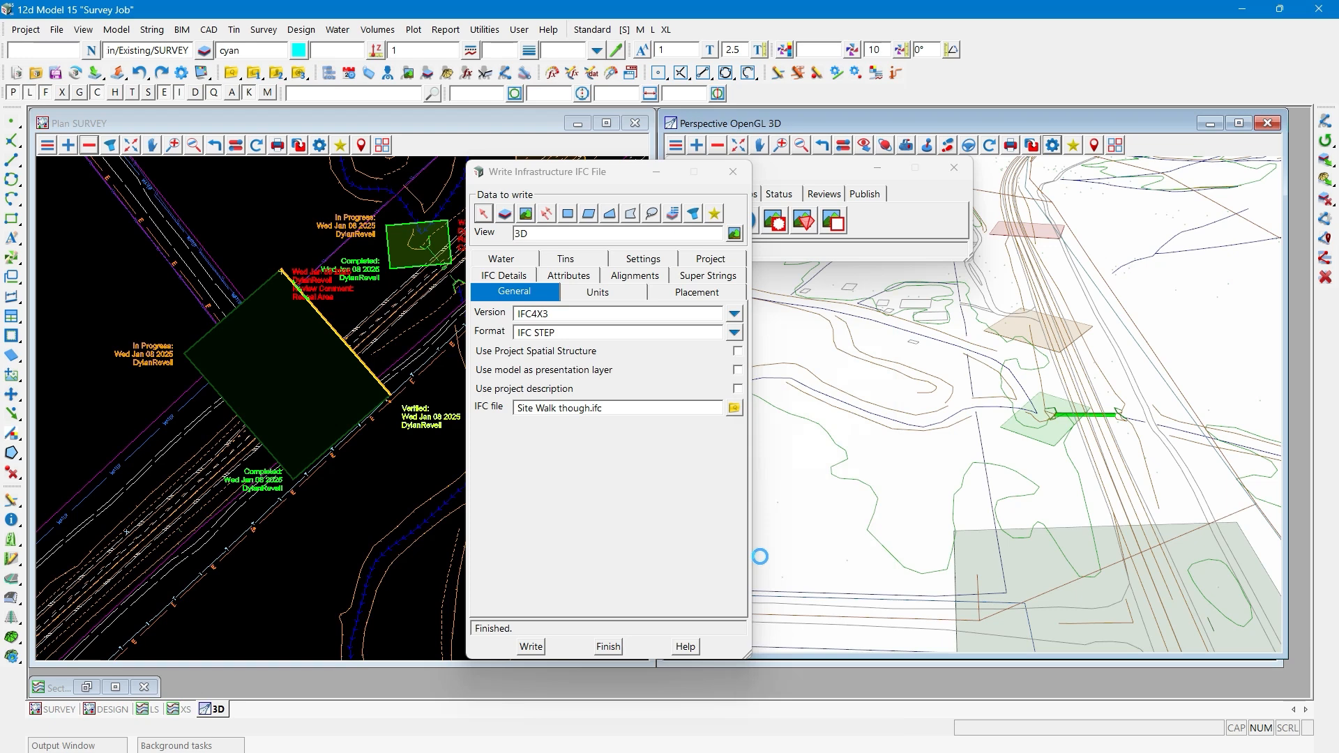
key("Escape")
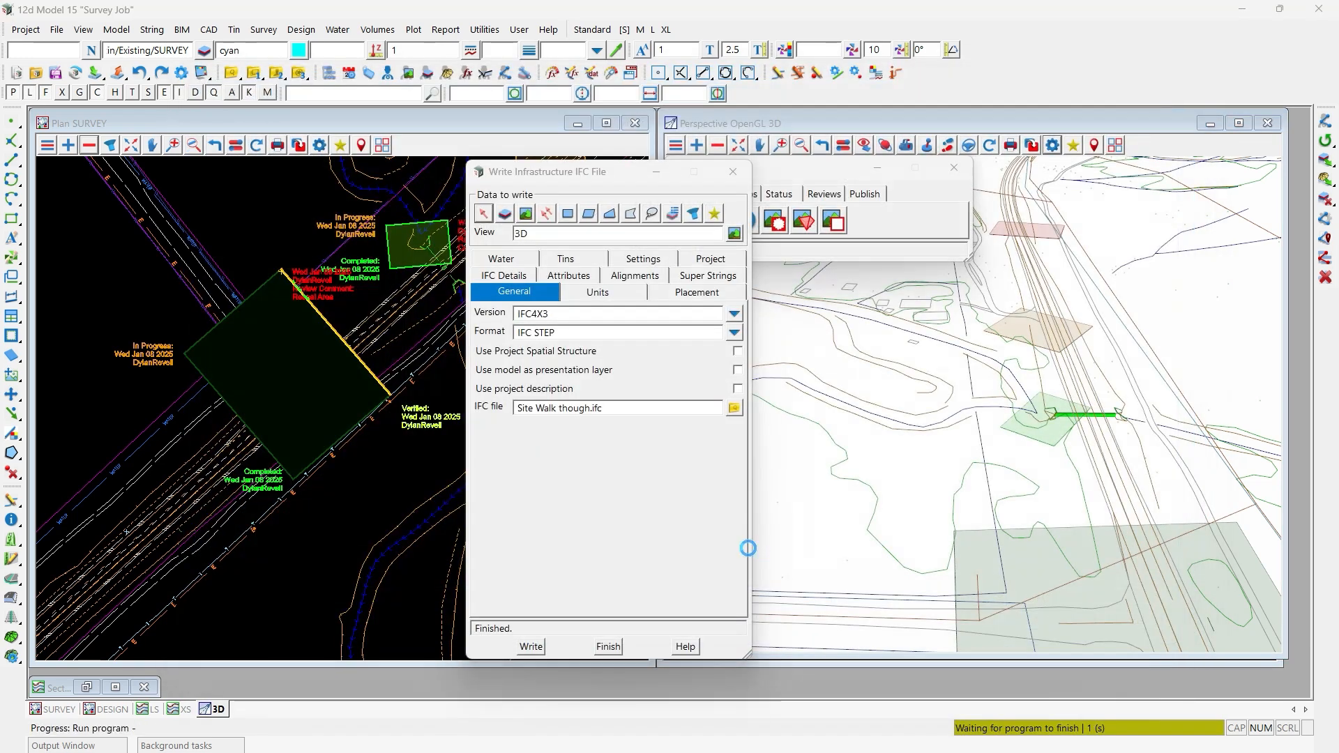
- Open the exported Site Walk though.ifc in BIMvision
left_click(734, 408)
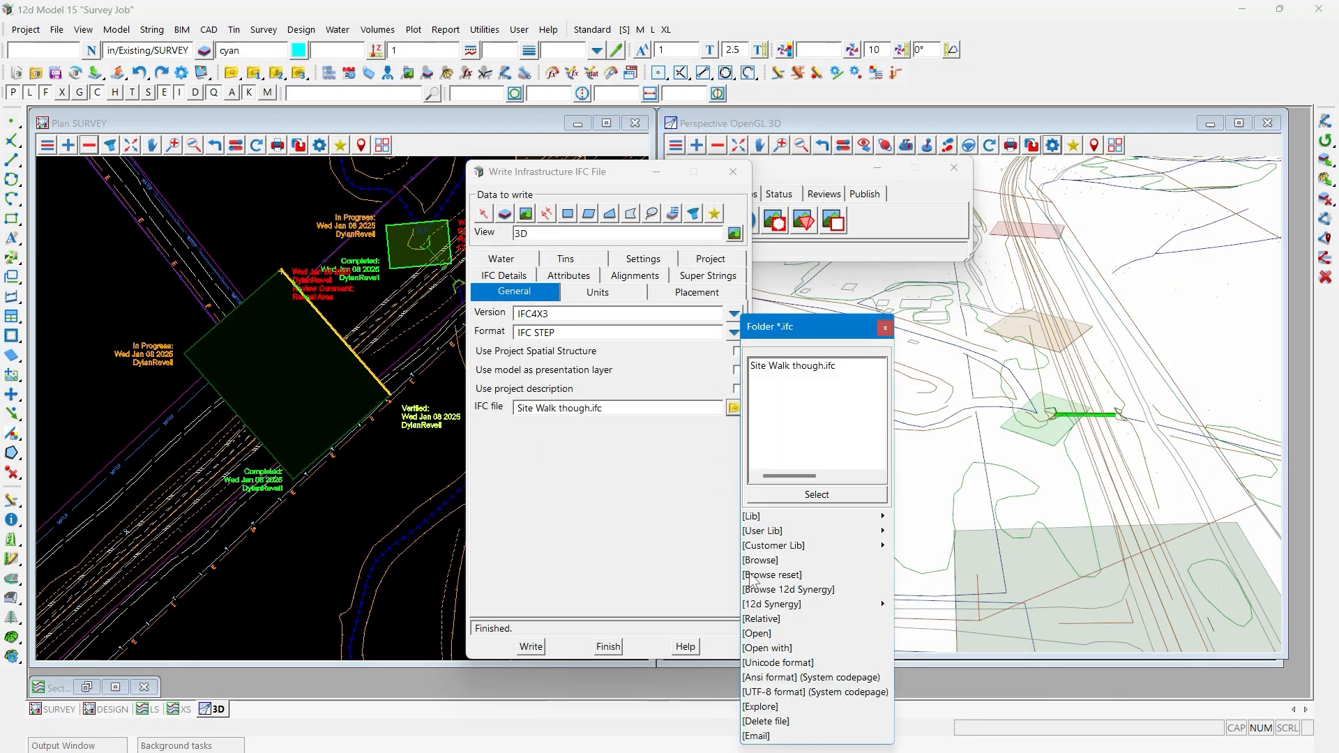
left_click(752, 633)
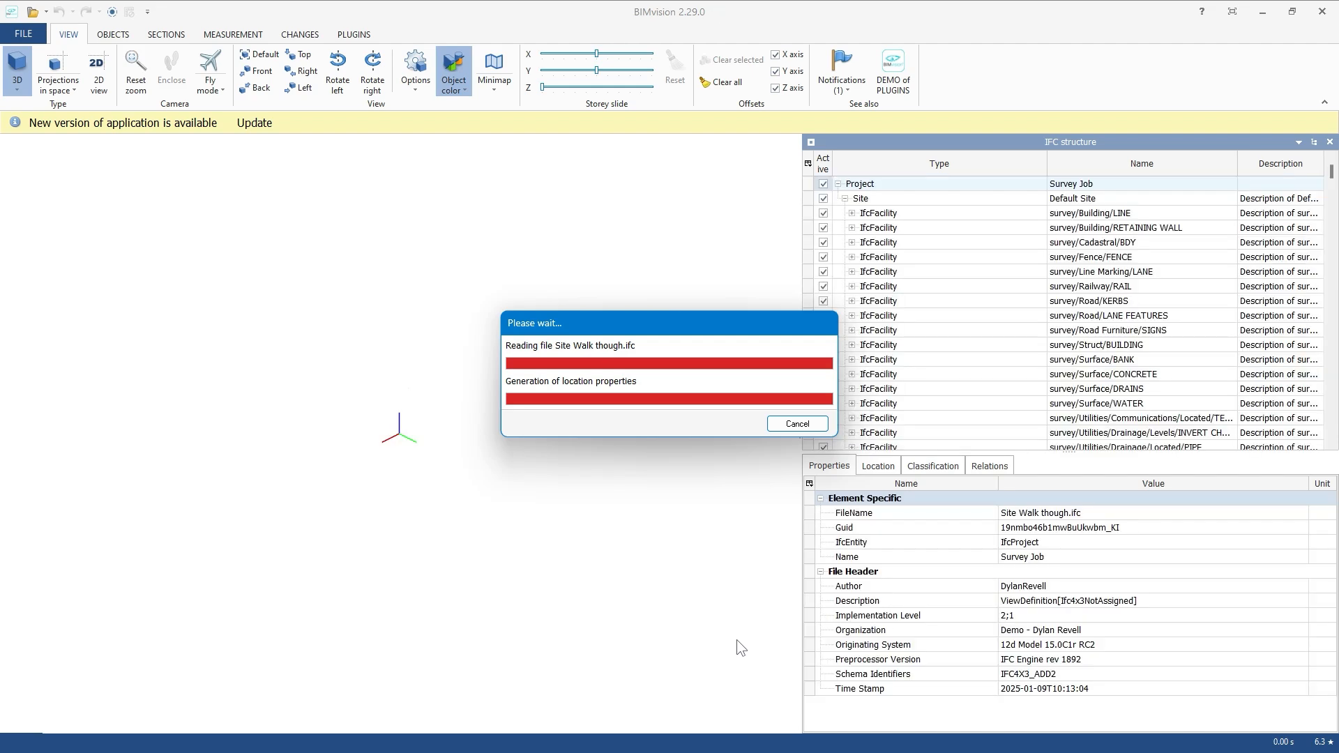
- Select the dark green Reseal Area mark-up and examine its Review Information attributes, including the Site Photo link
scroll(384, 343, "up", 5)
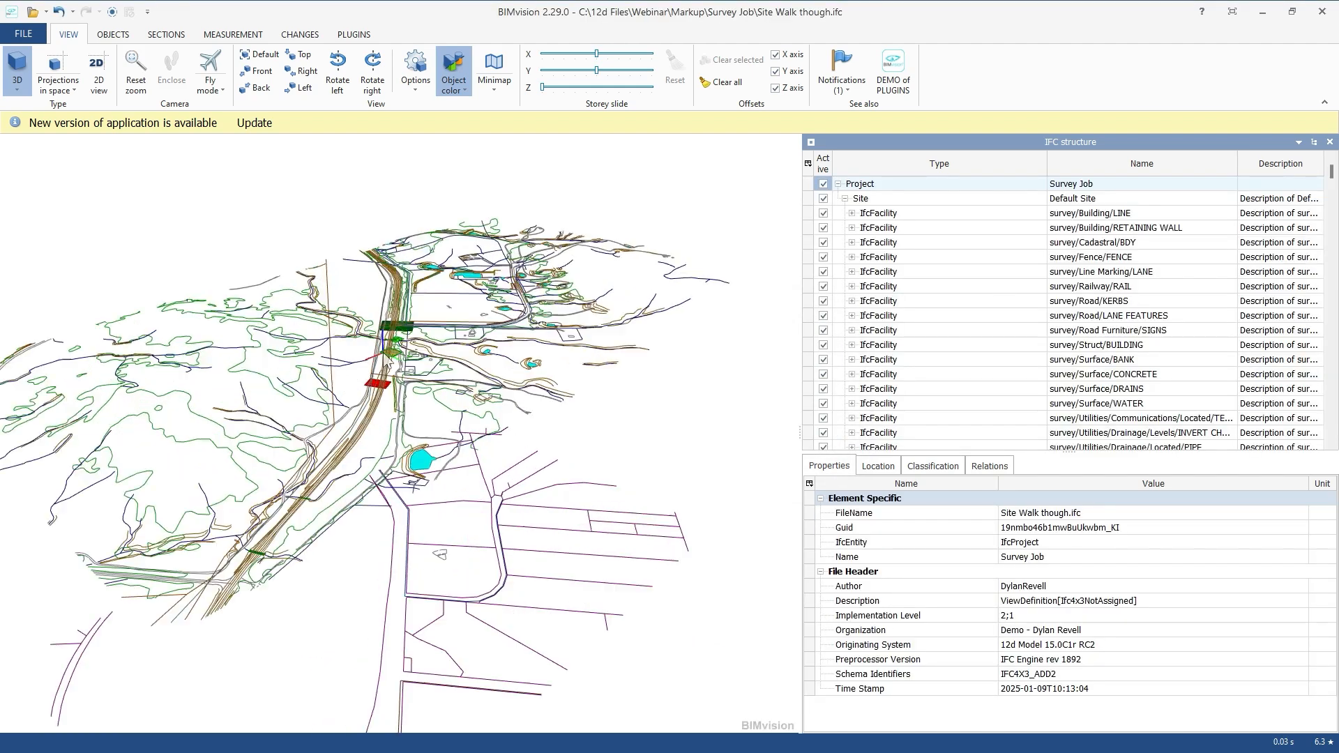
scroll(387, 346, "up", 5)
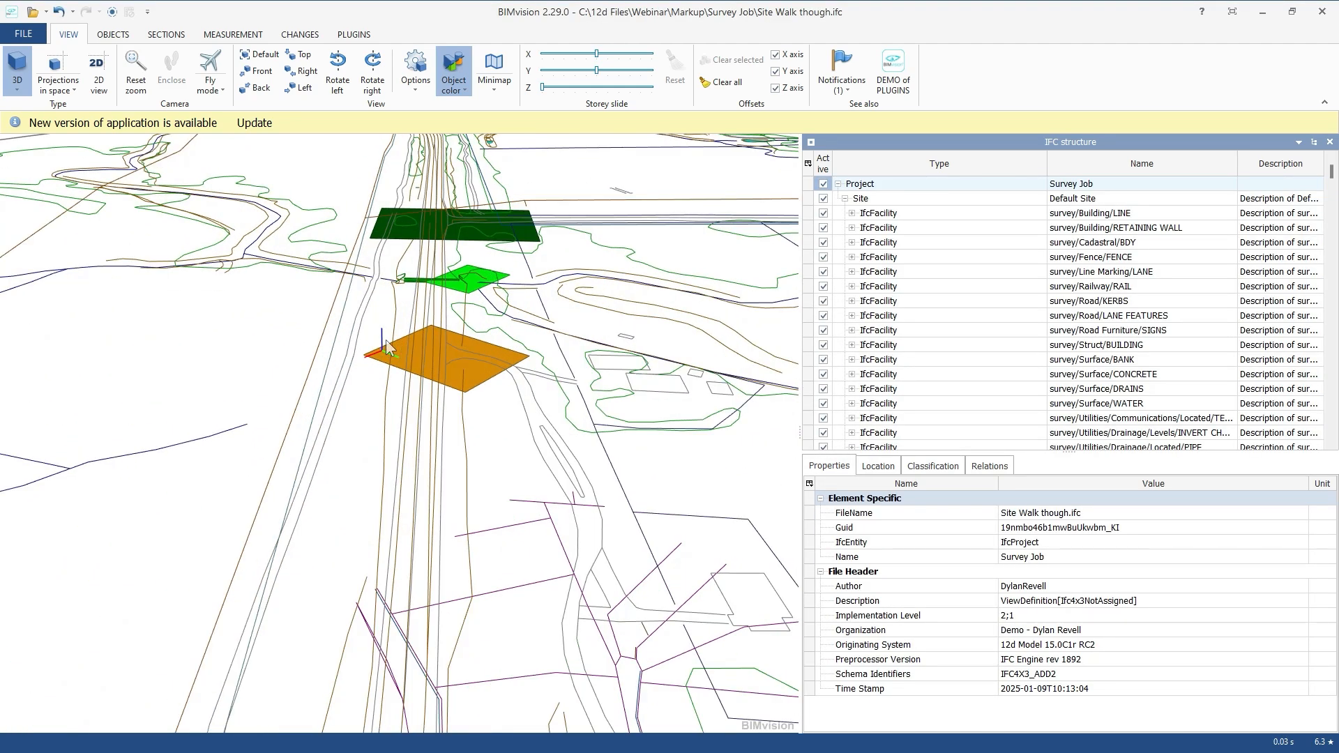
left_click(449, 211)
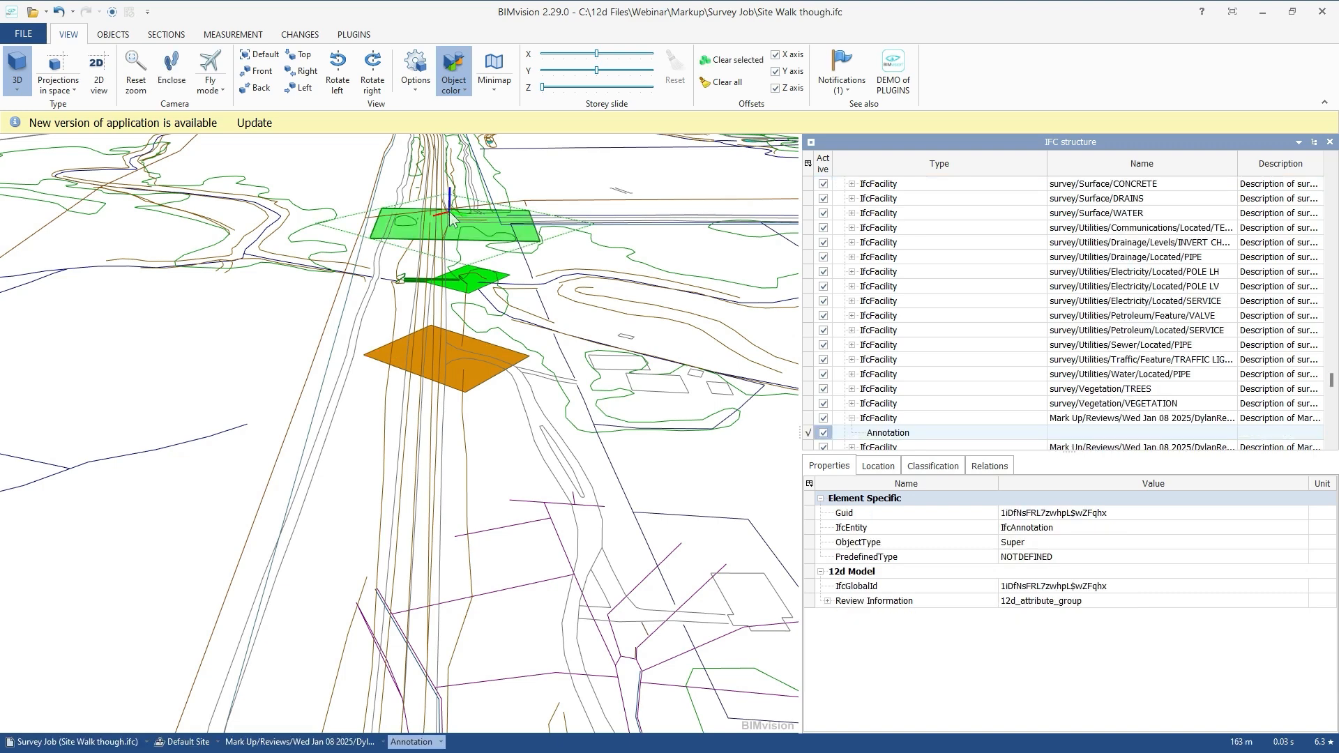
left_click(827, 601)
key("Down")
key("Down")
key("Down")
key("Down")
key("Down")
key("Down")
key("Down")
key("Down")
key("Down")
key("Down")
key("Down")
key("Down")
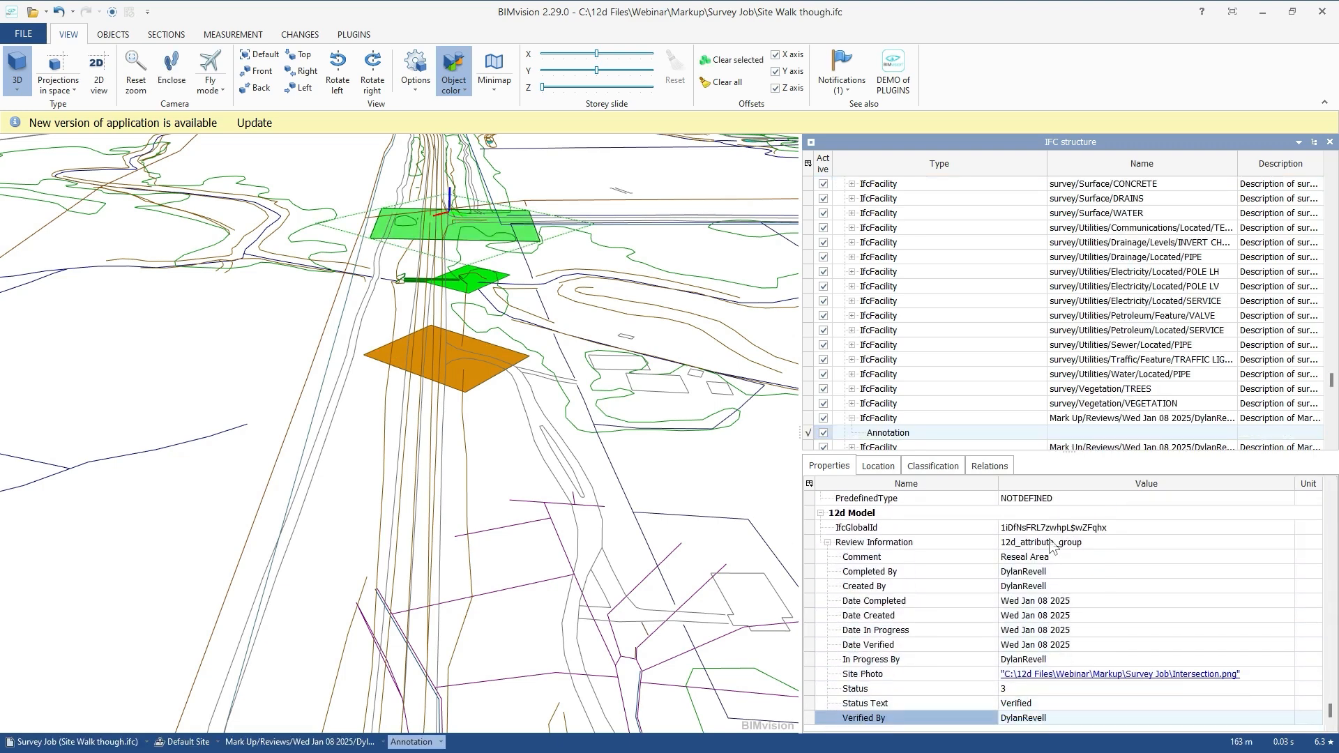
left_click(1061, 667)
- Close BIMvision to return to 12d Model, and close the Write Infrastructure IFC File dialog
left_click(1320, 17)
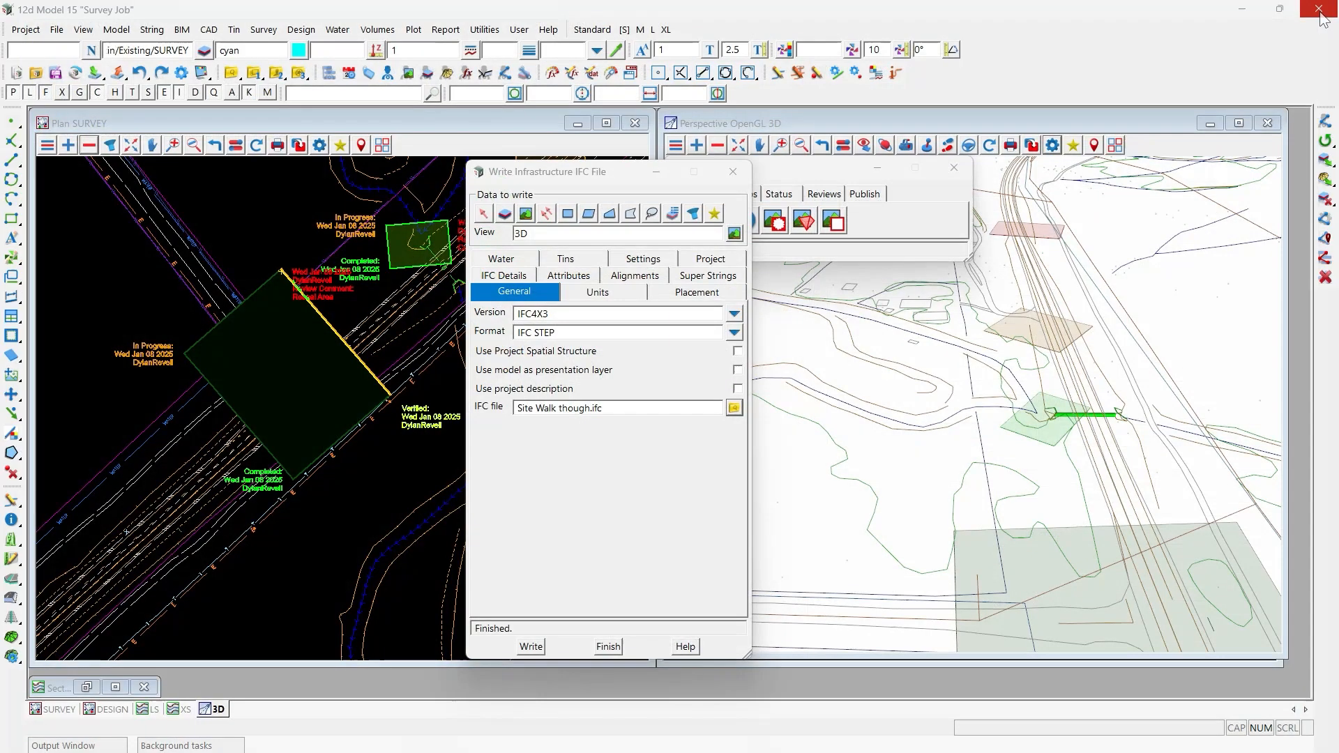
left_click(726, 171)
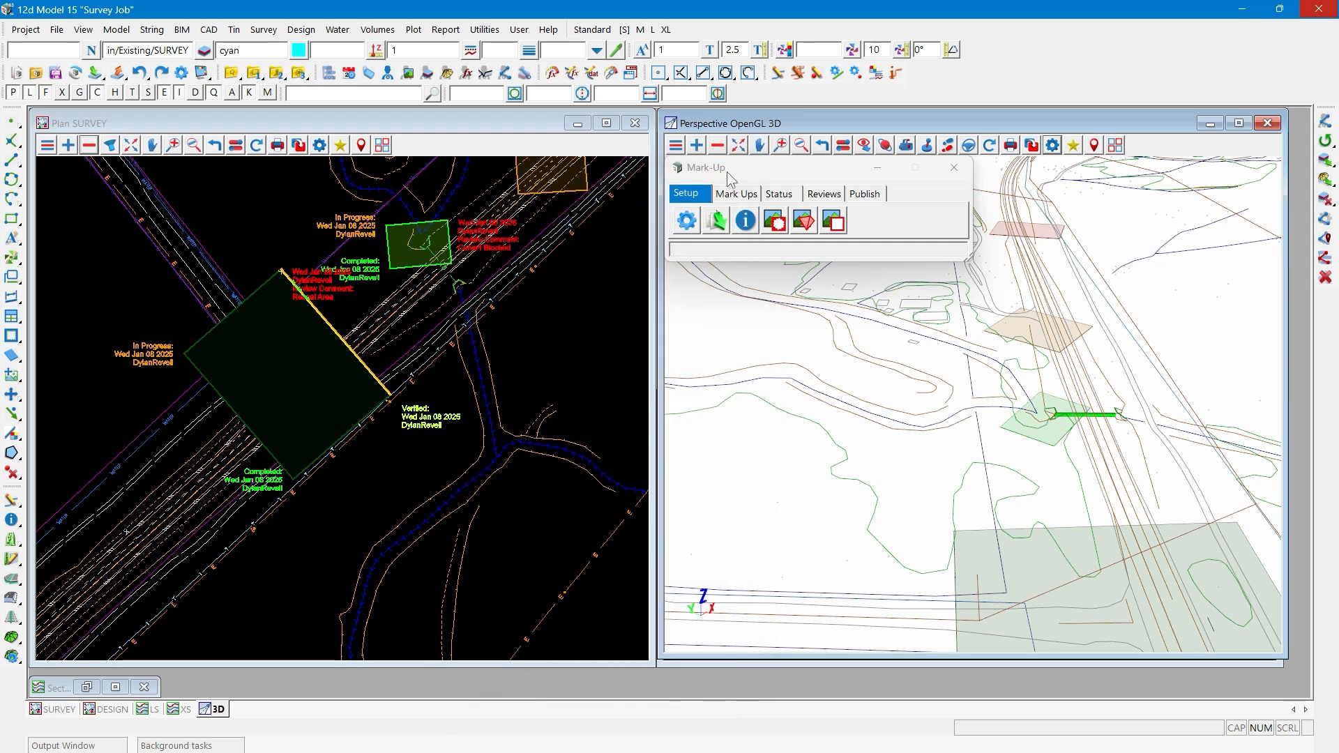
left_click_drag(726, 171, 669, 203)
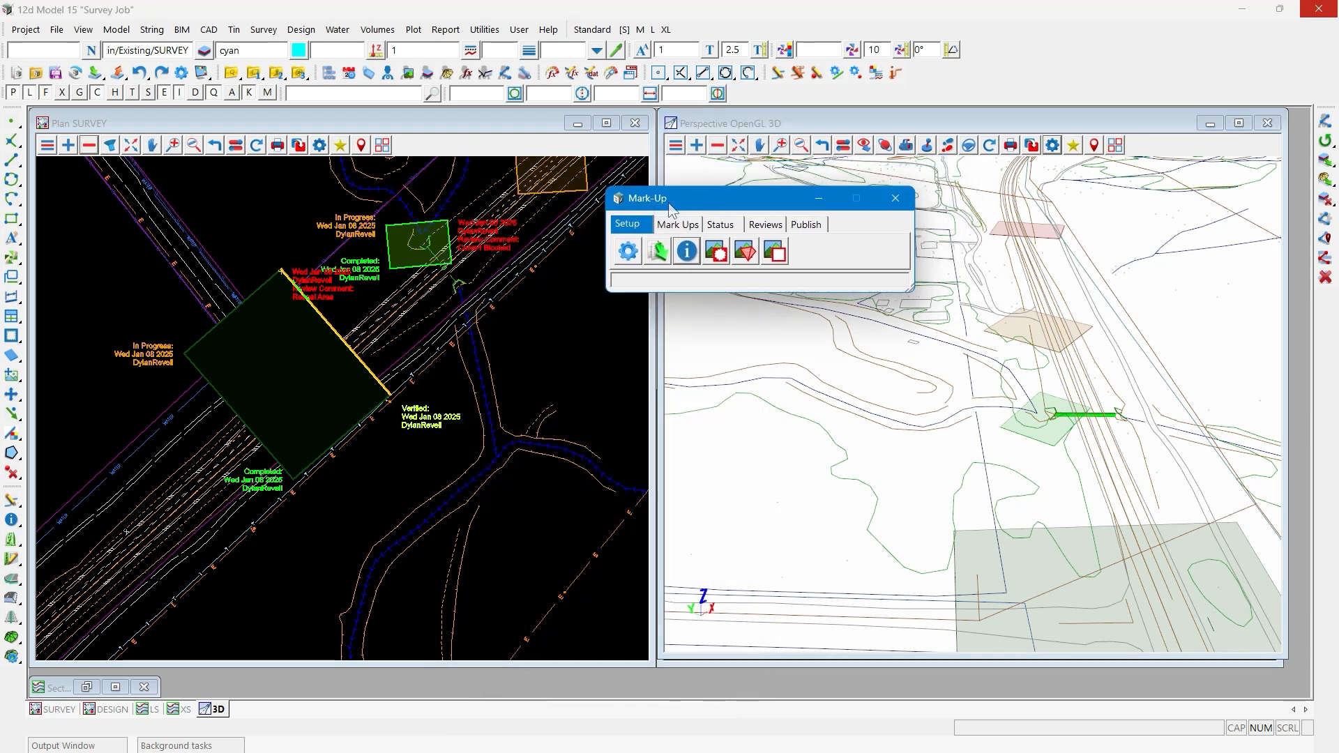
left_click_drag(669, 207, 731, 178)
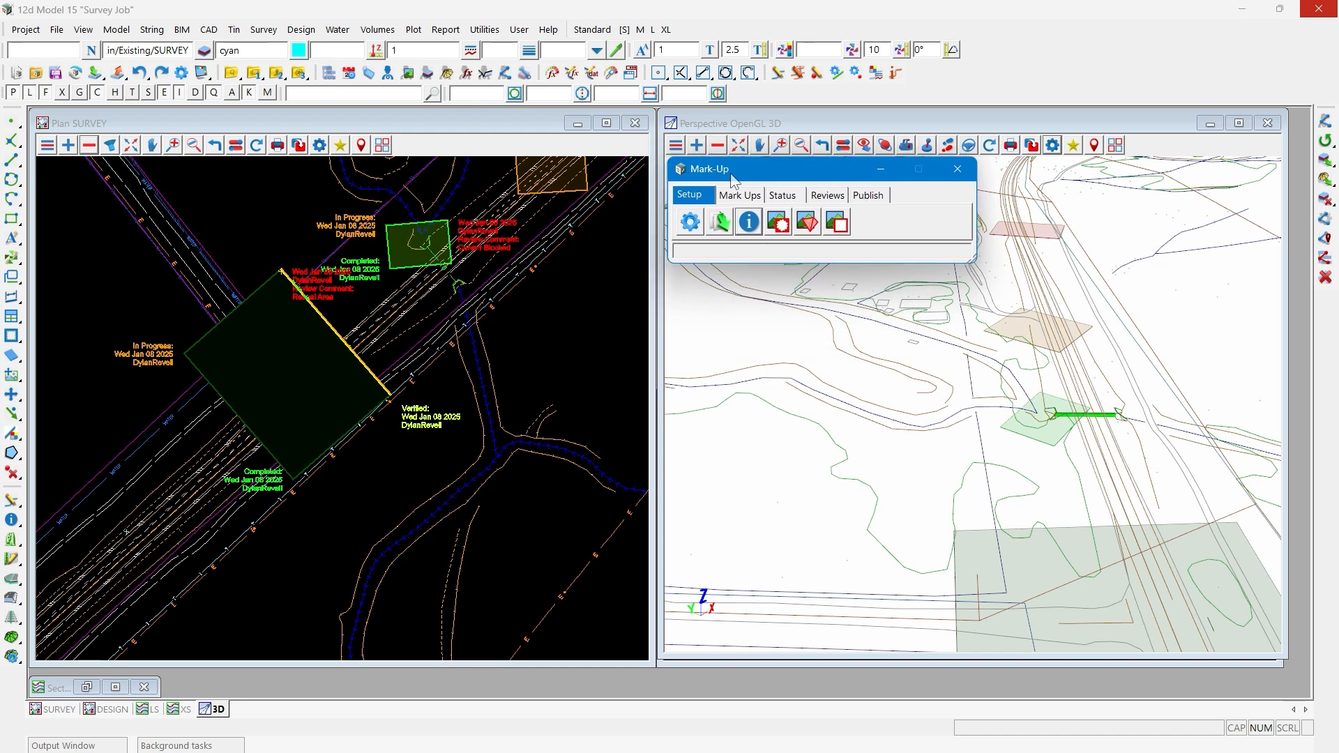
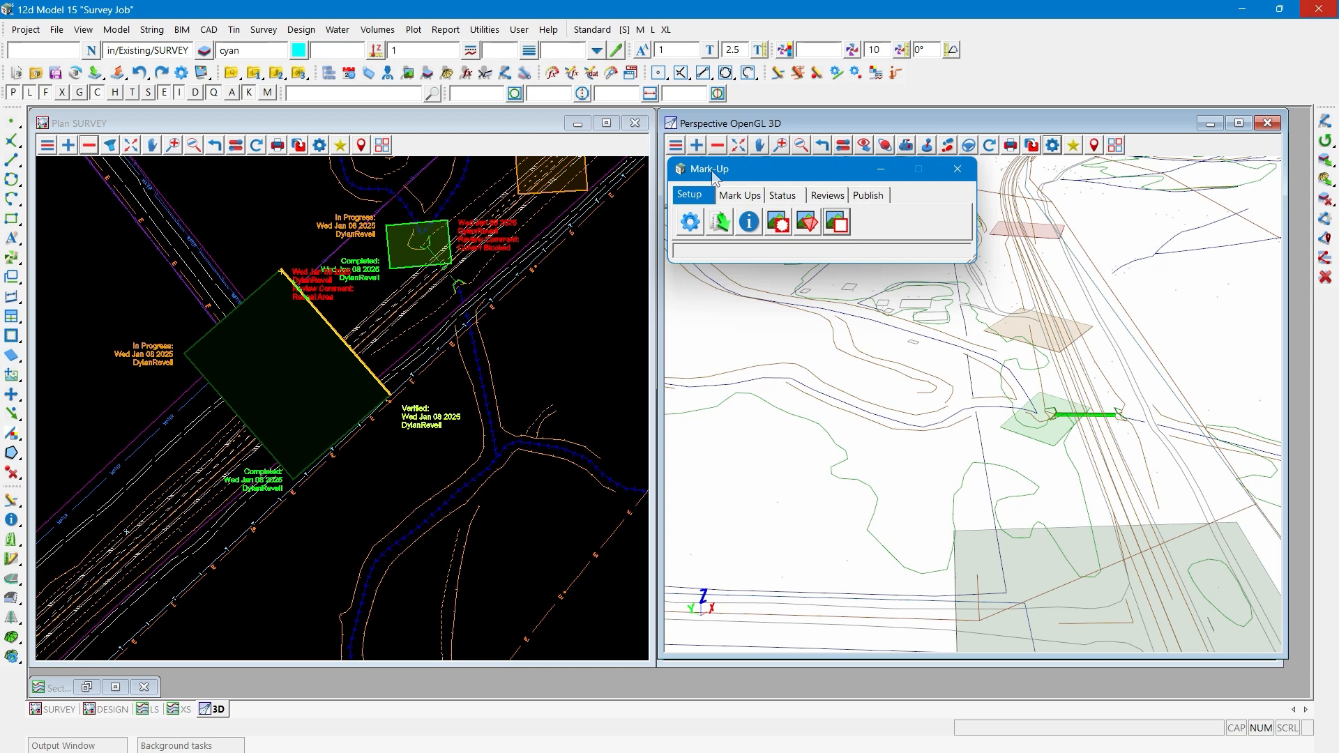
- Save the SURVEY plan view's current setup as a view favourite named "Site Walk though"
scroll(211, 458, "down", 1)
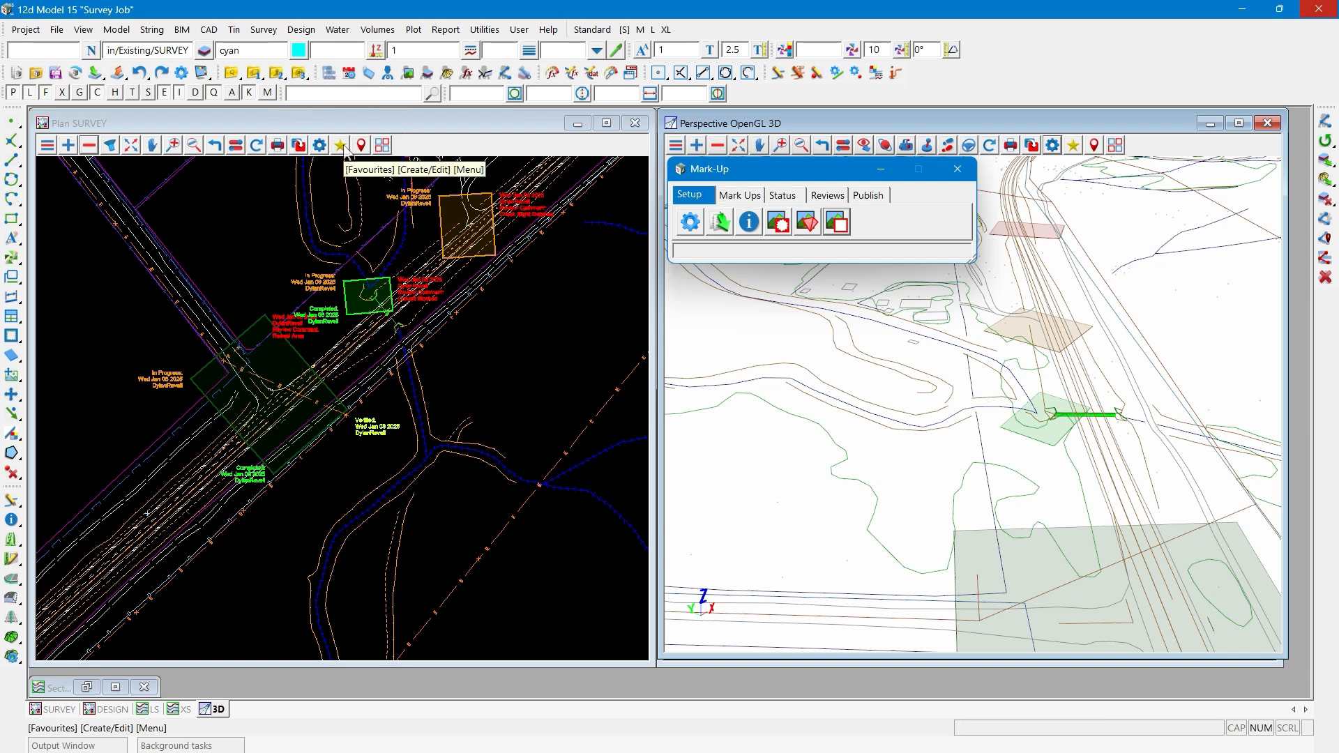
left_click(344, 148)
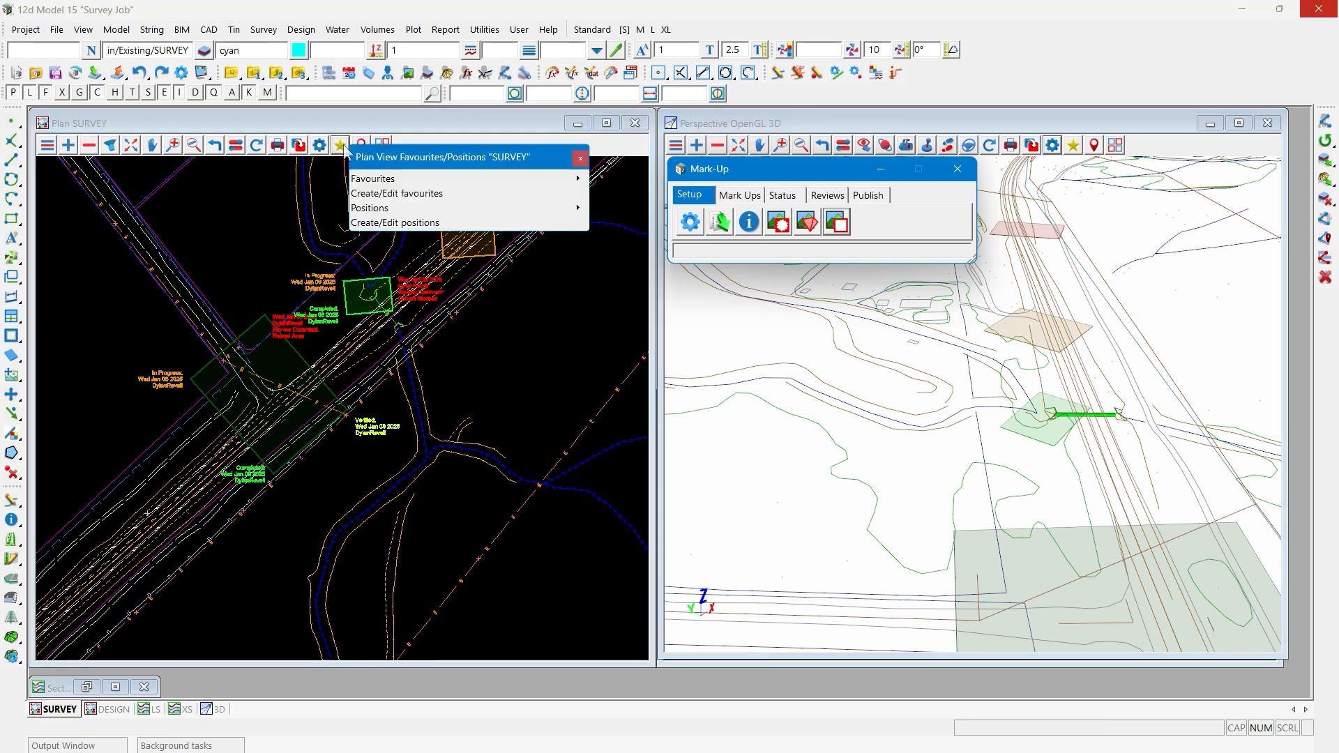
left_click(397, 193)
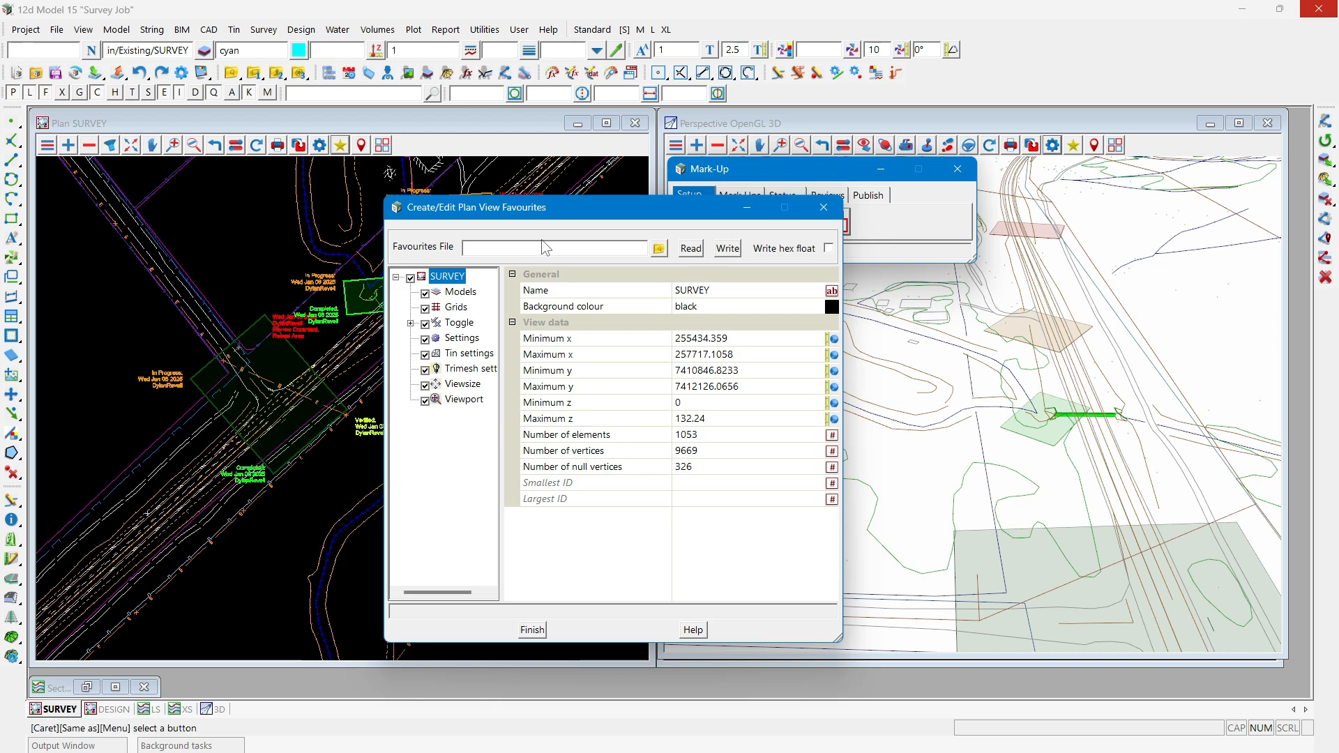
type("Site Walk though")
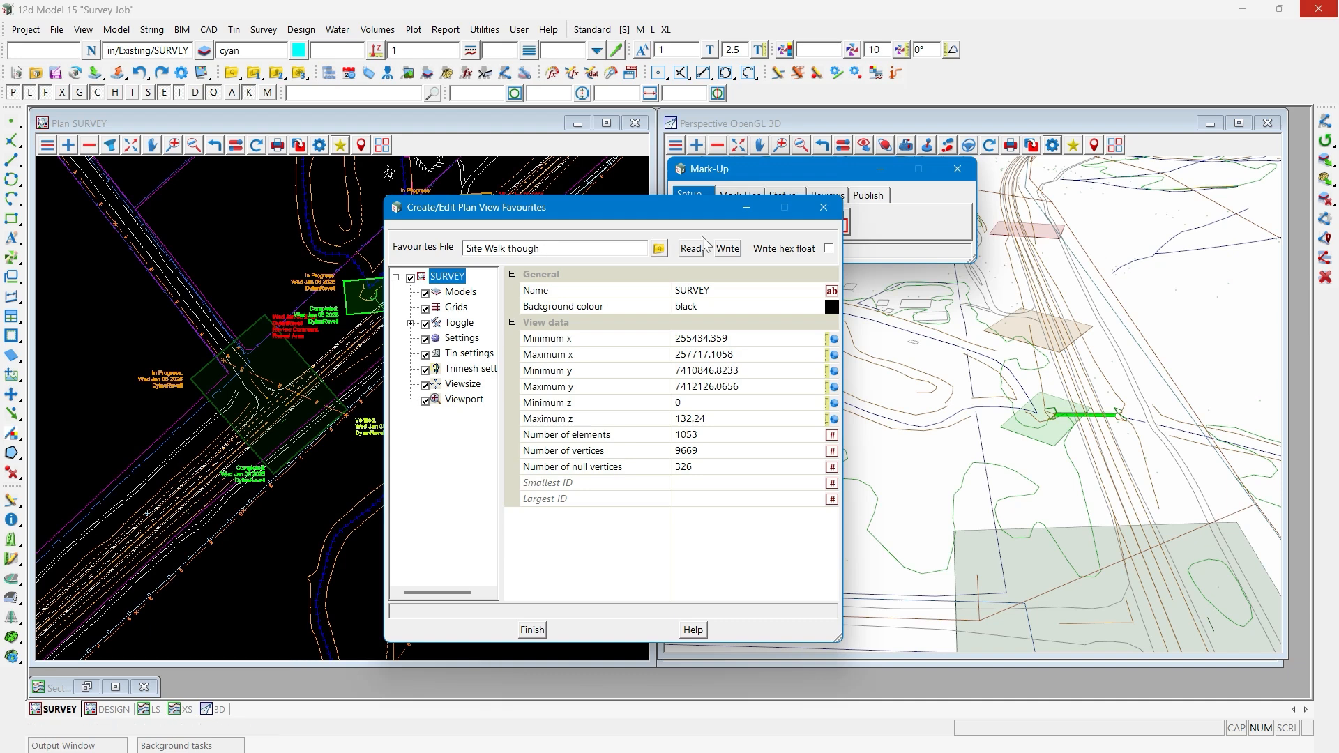
left_click(726, 249)
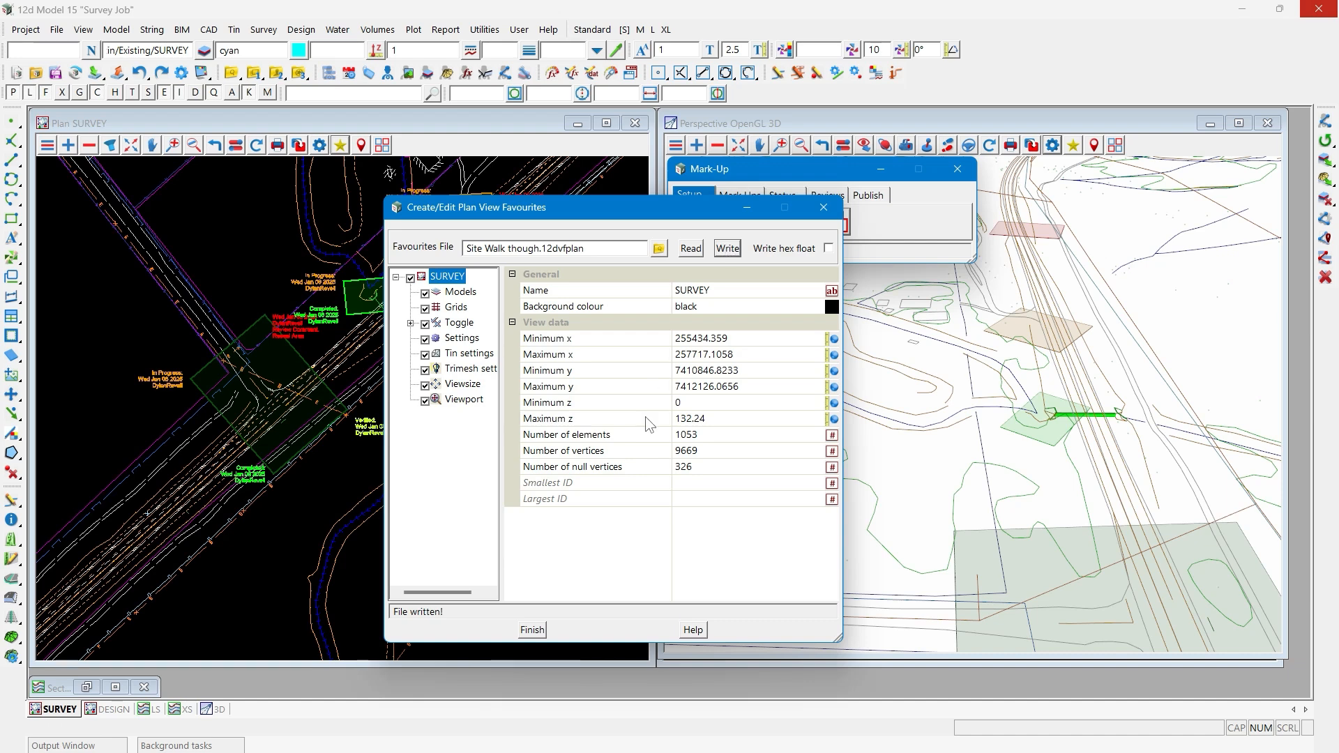
left_click(531, 630)
- Remove the models of the magenta boundary lines and the blue creek lines from the SURVEY plan view, and fit the view
scroll(273, 459, "down", 1)
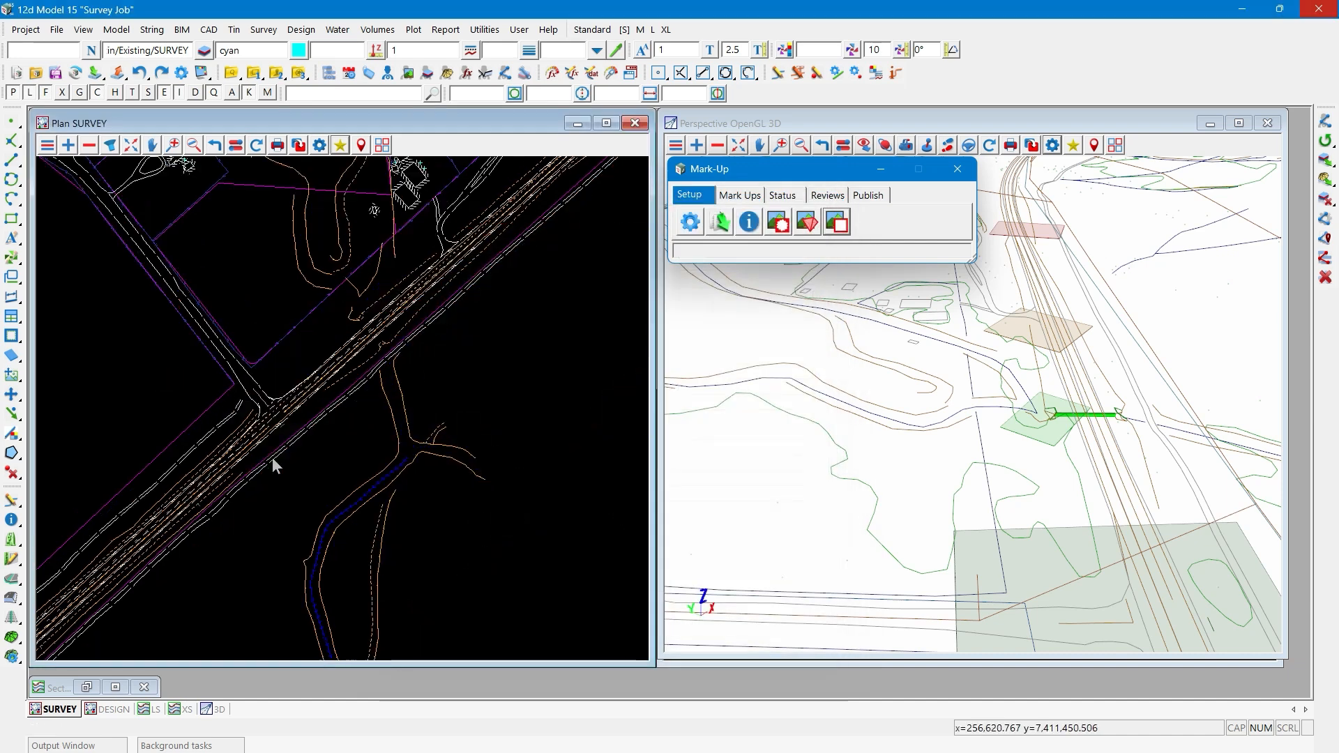
left_click(89, 145)
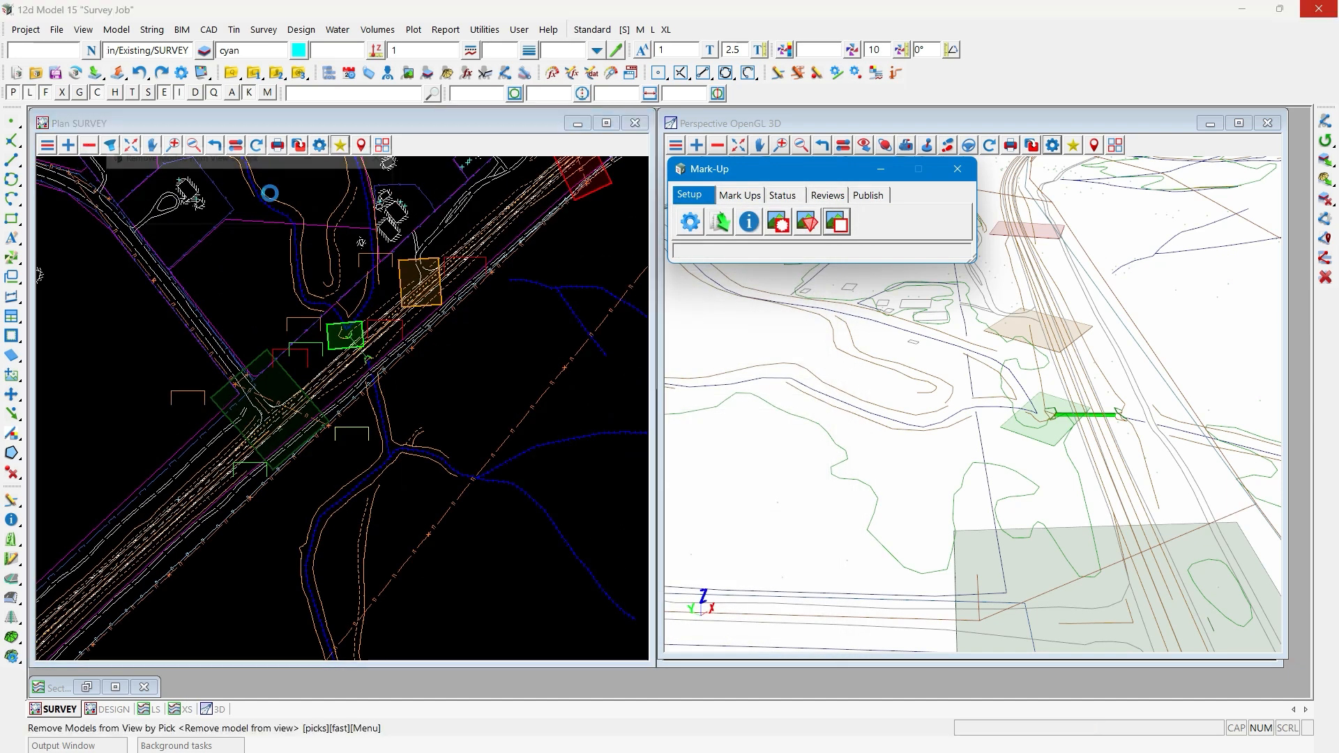
middle_click(212, 310)
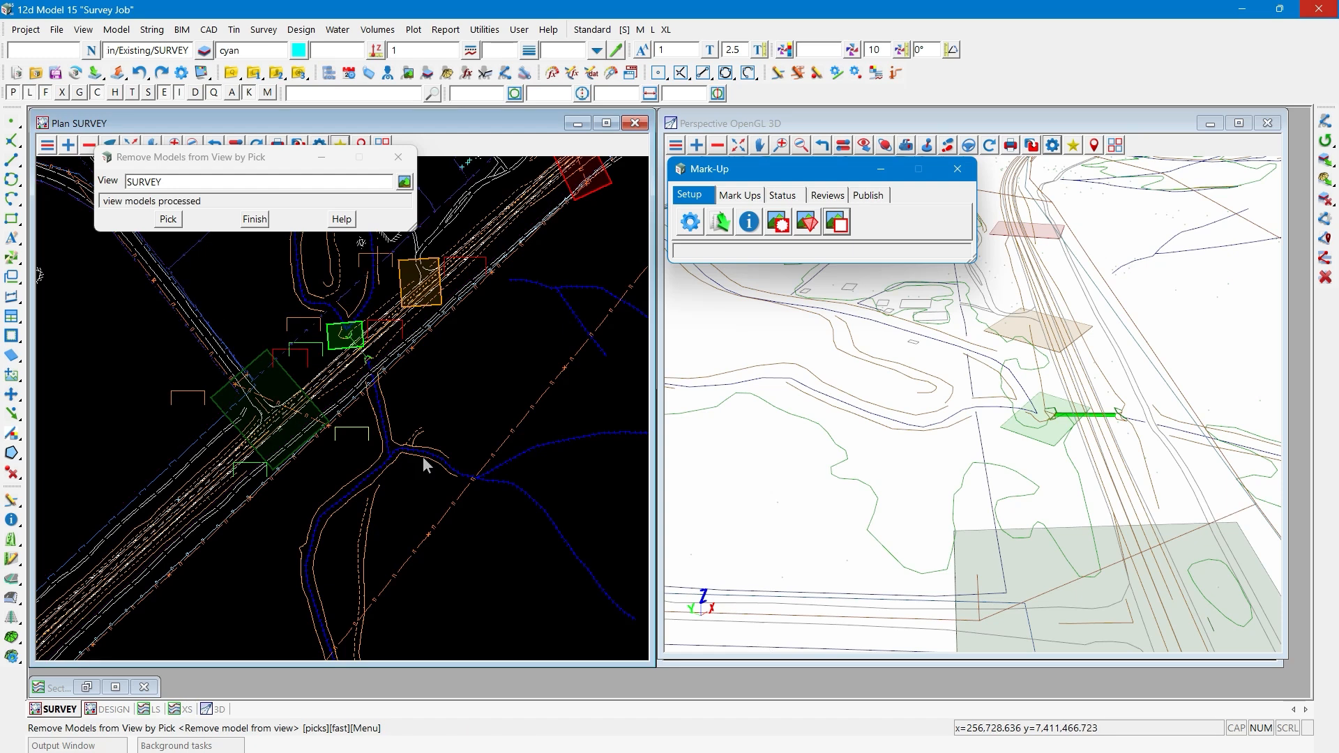
left_click(464, 468)
middle_click(463, 468)
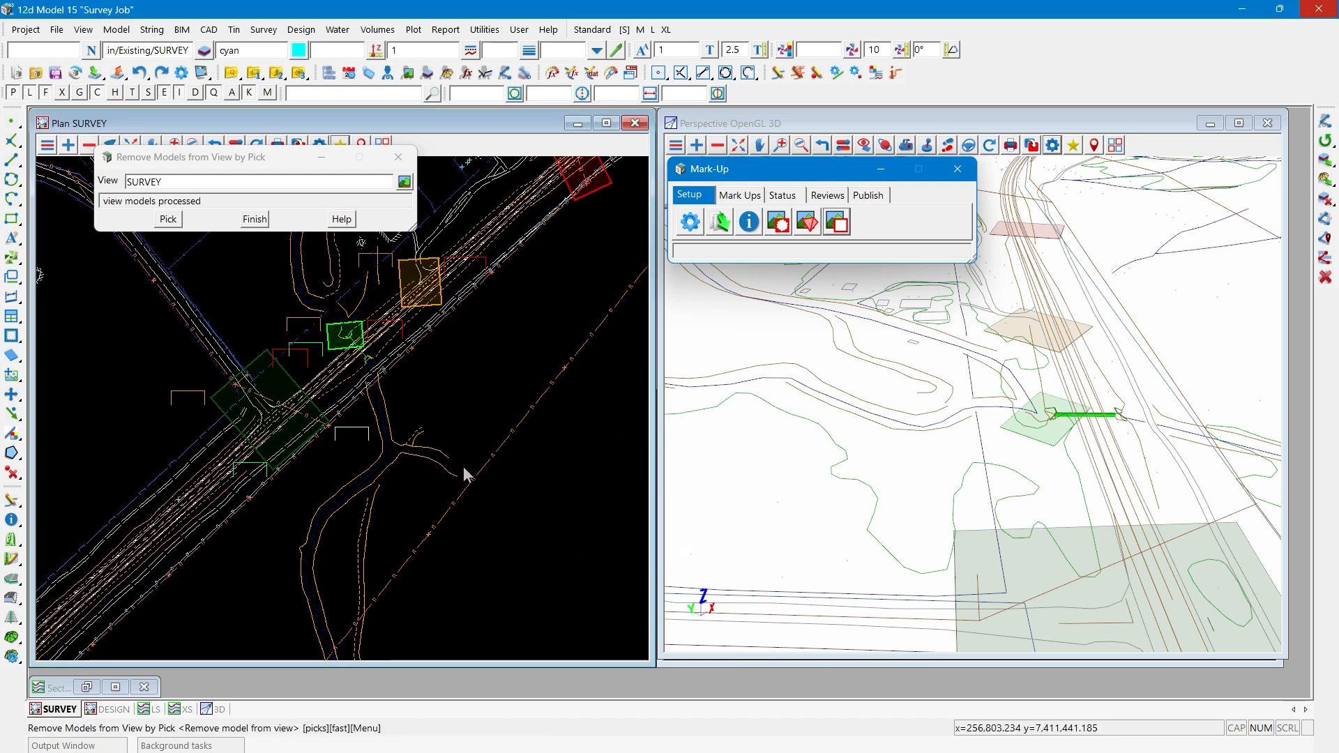
left_click(254, 218)
left_click(131, 145)
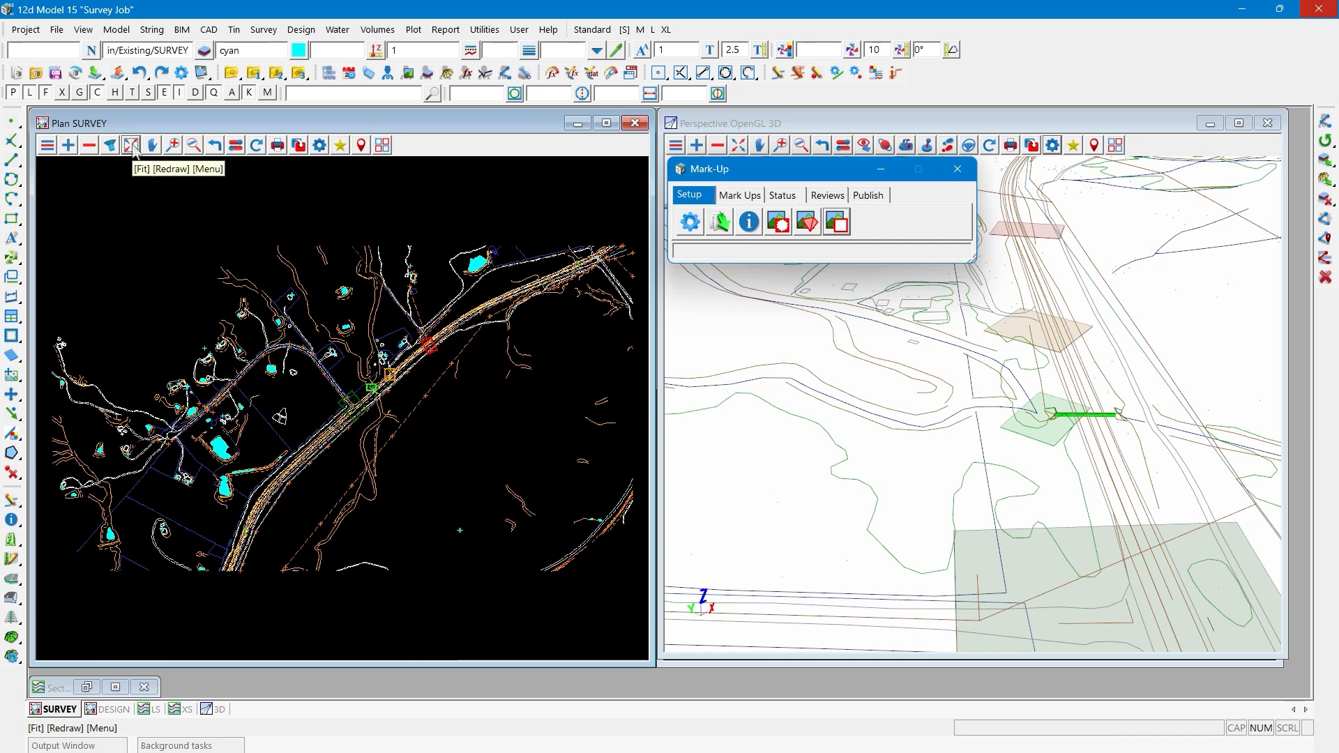
- Restore the SURVEY plan view from the Site Walk though.12dvfplan favourite
left_click(340, 146)
left_click(530, 182)
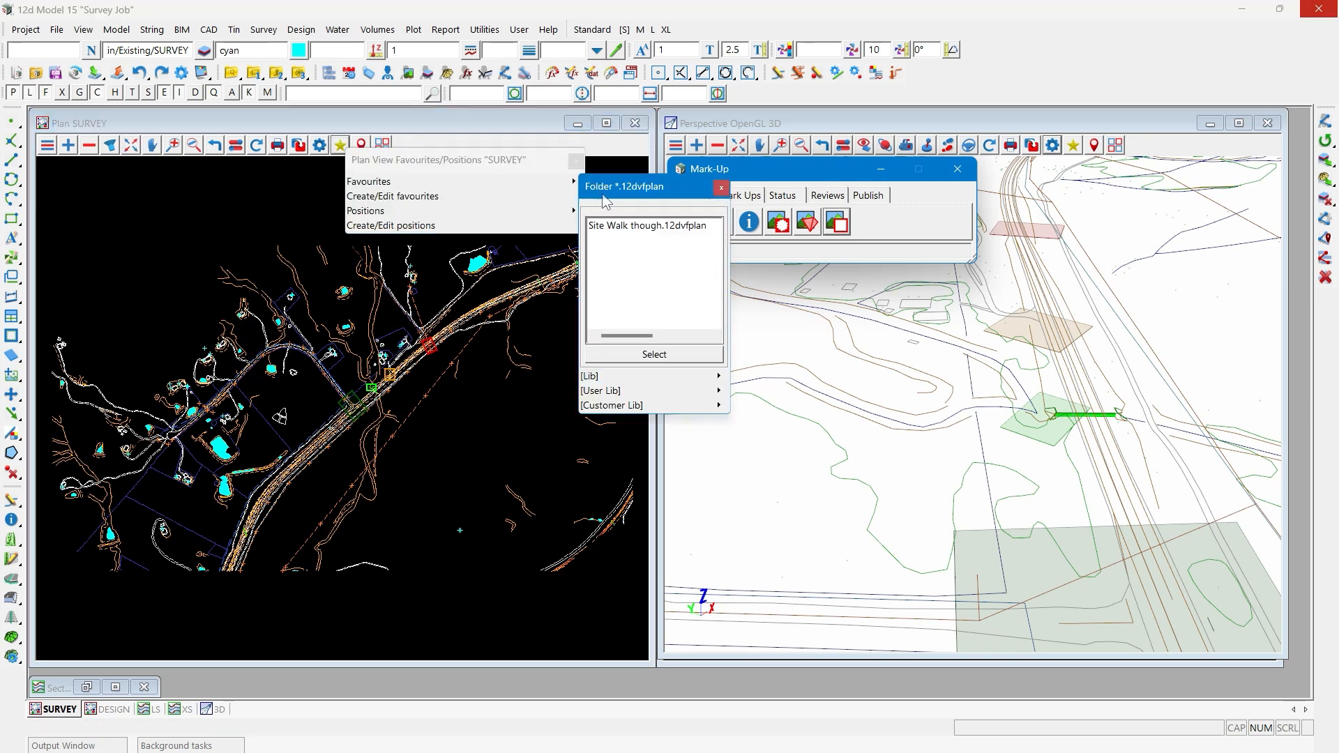
double_click(622, 225)
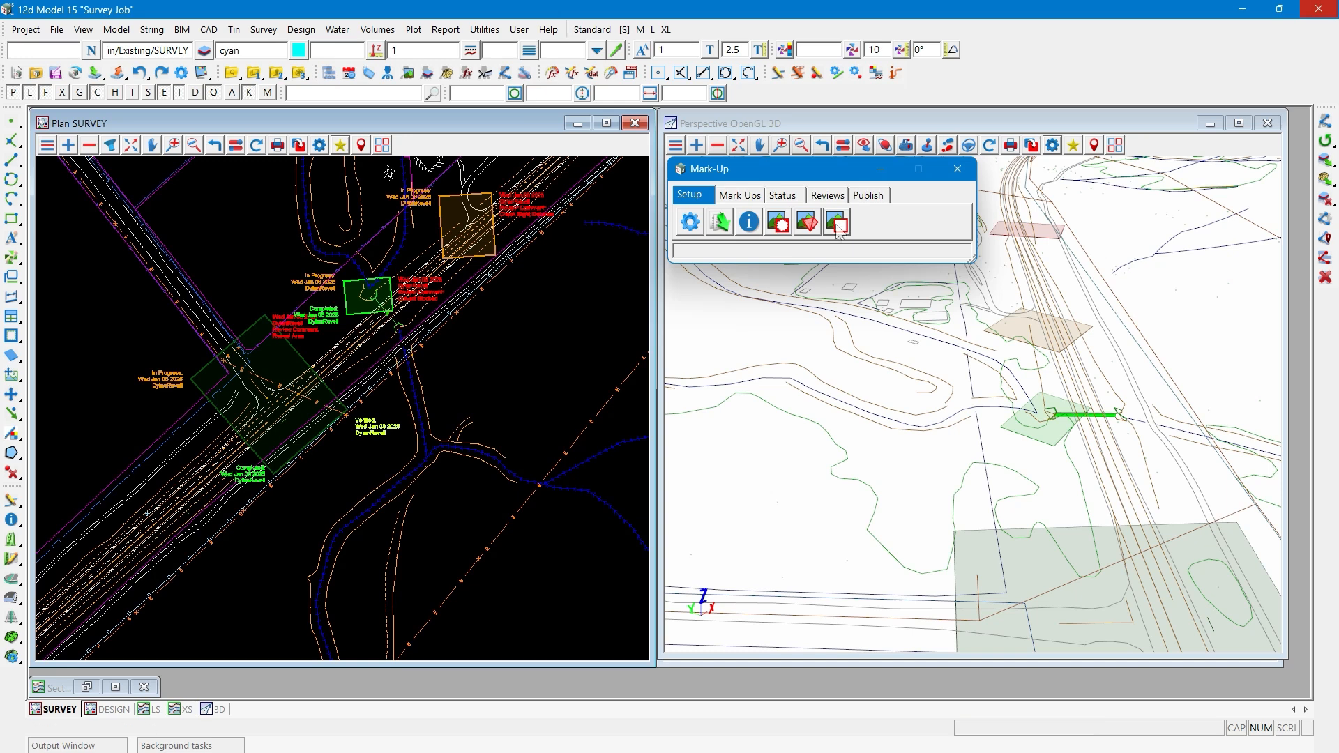
- Publish all mark-ups to a 12da file named "Site Walk though" in the _Markup Data folder, accepting the project-name prefix
left_click(868, 195)
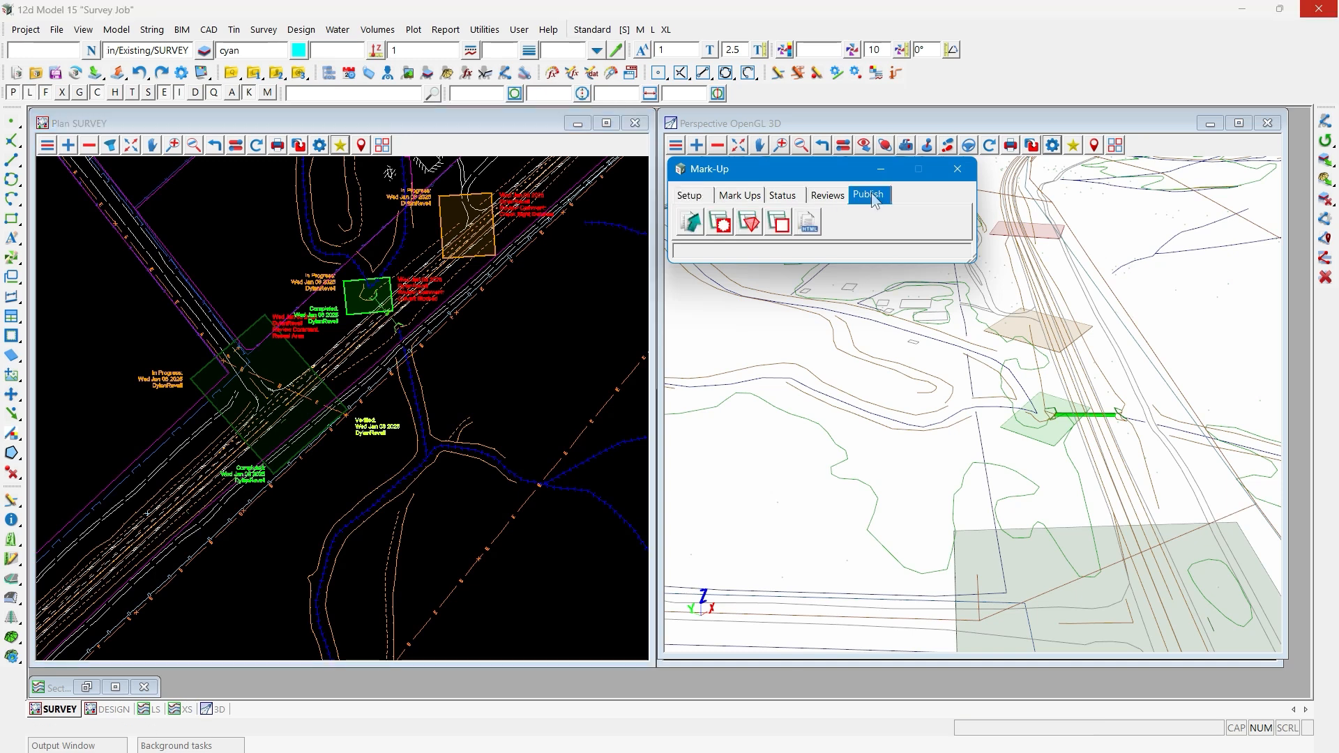
left_click(693, 222)
left_click(906, 258)
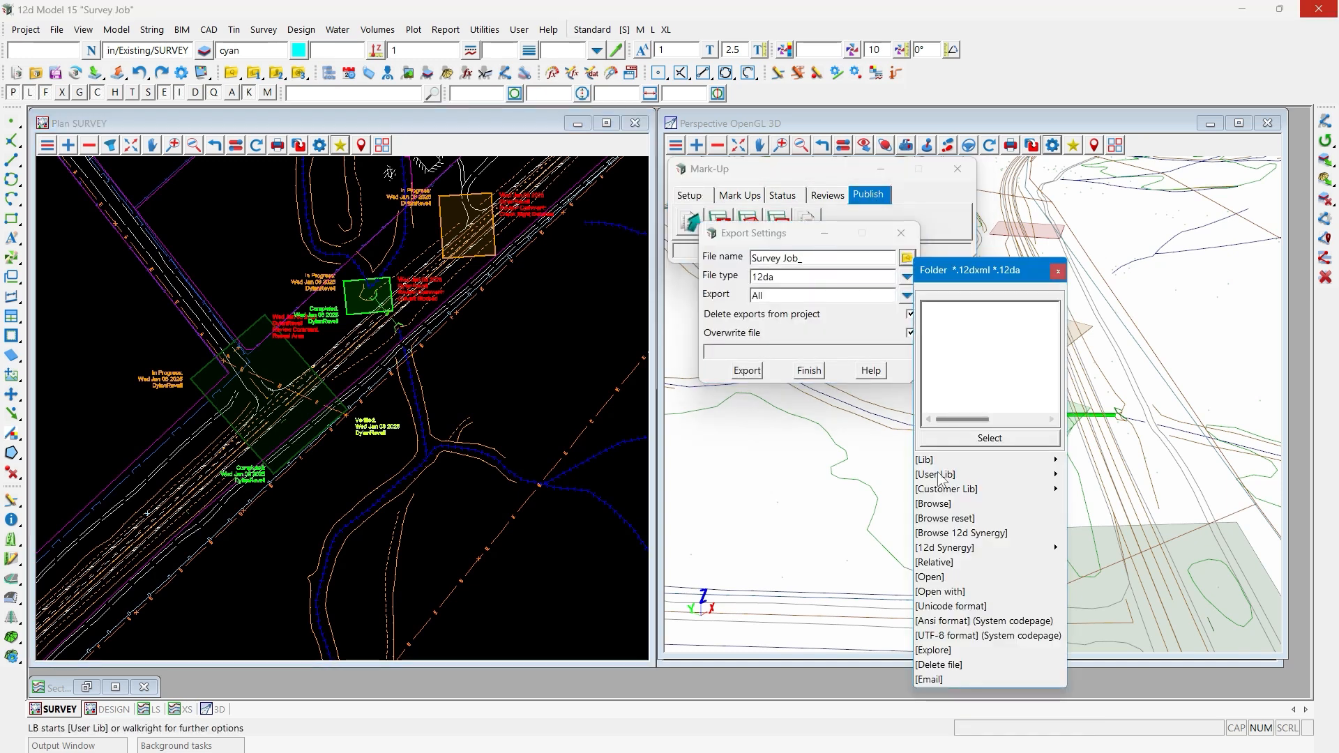
left_click(936, 501)
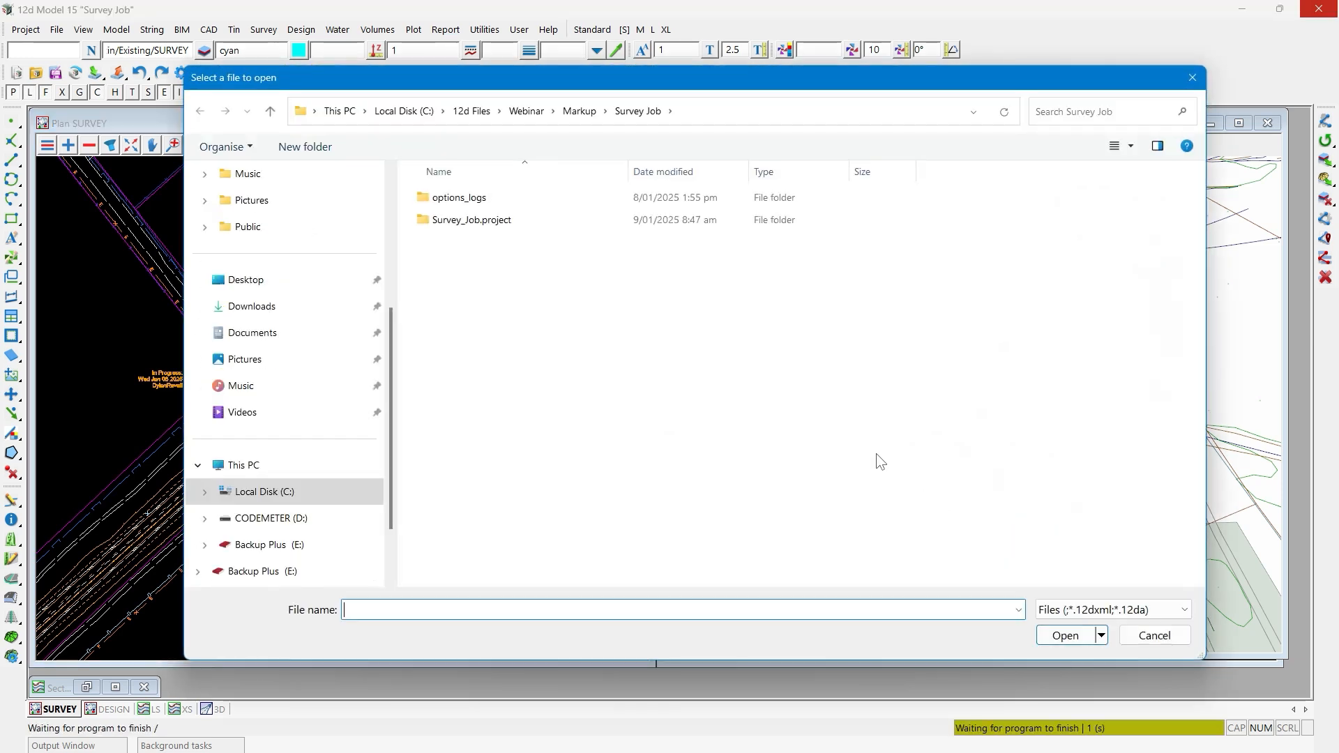
left_click(578, 113)
double_click(492, 200)
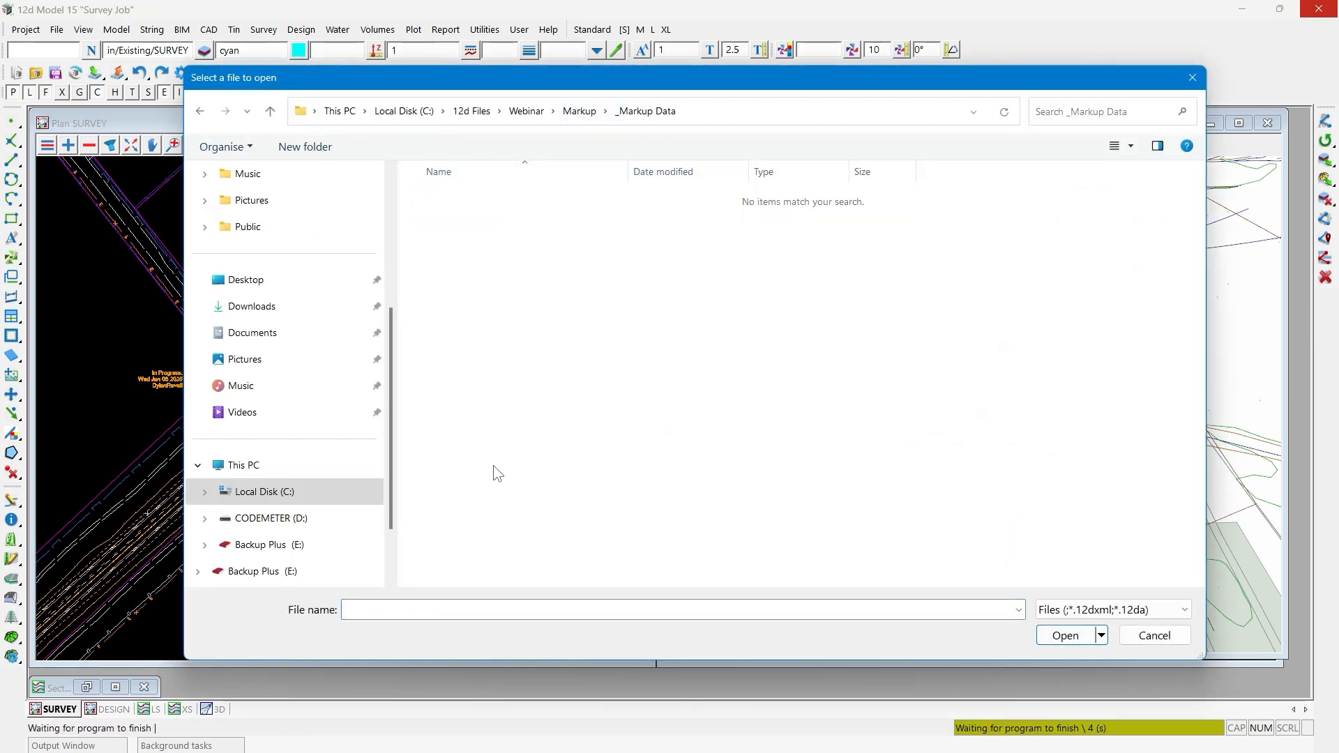
type("Site Walk though")
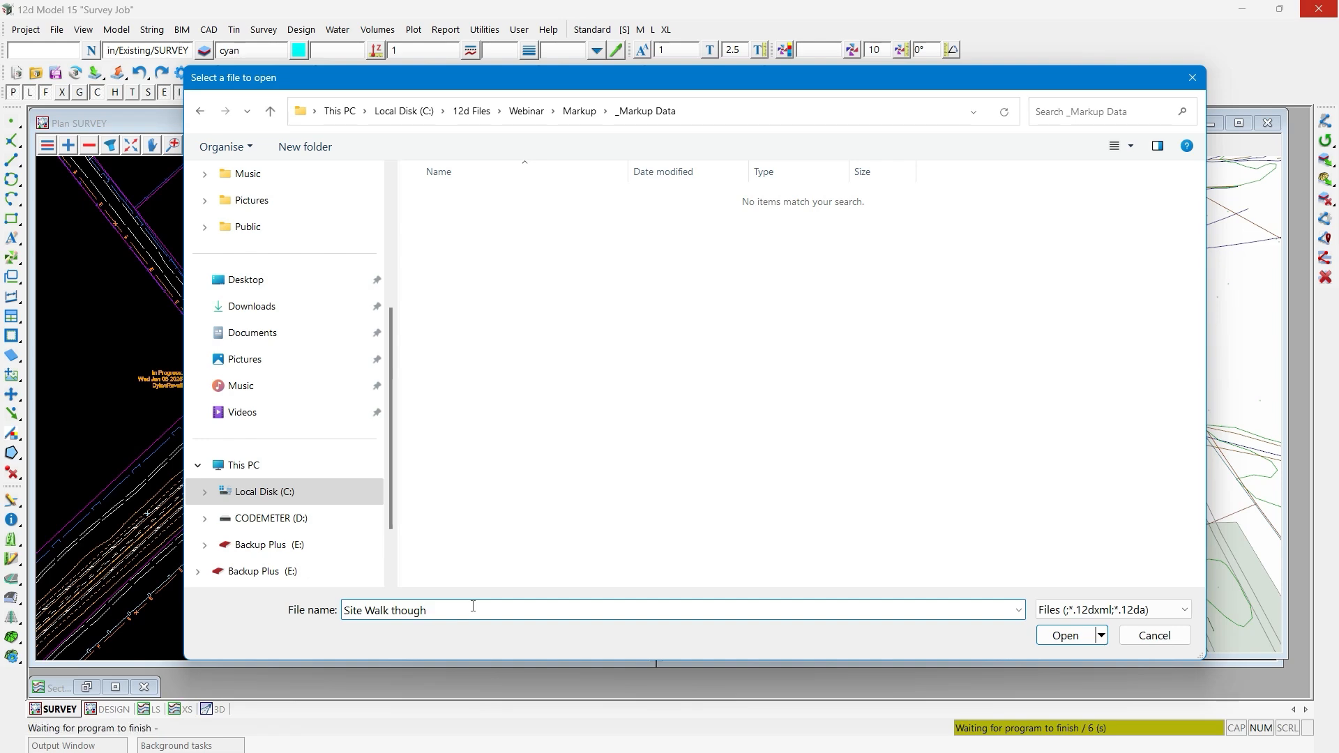
key("Return")
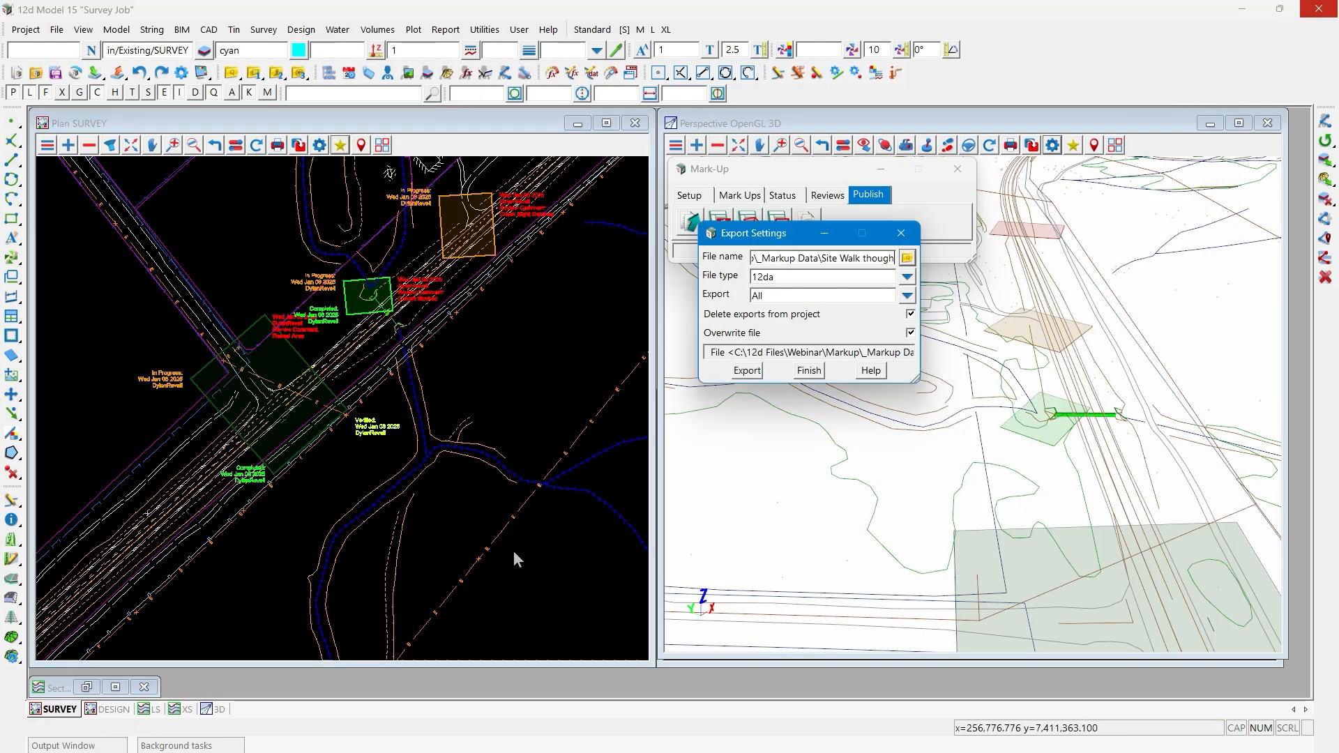
left_click(747, 370)
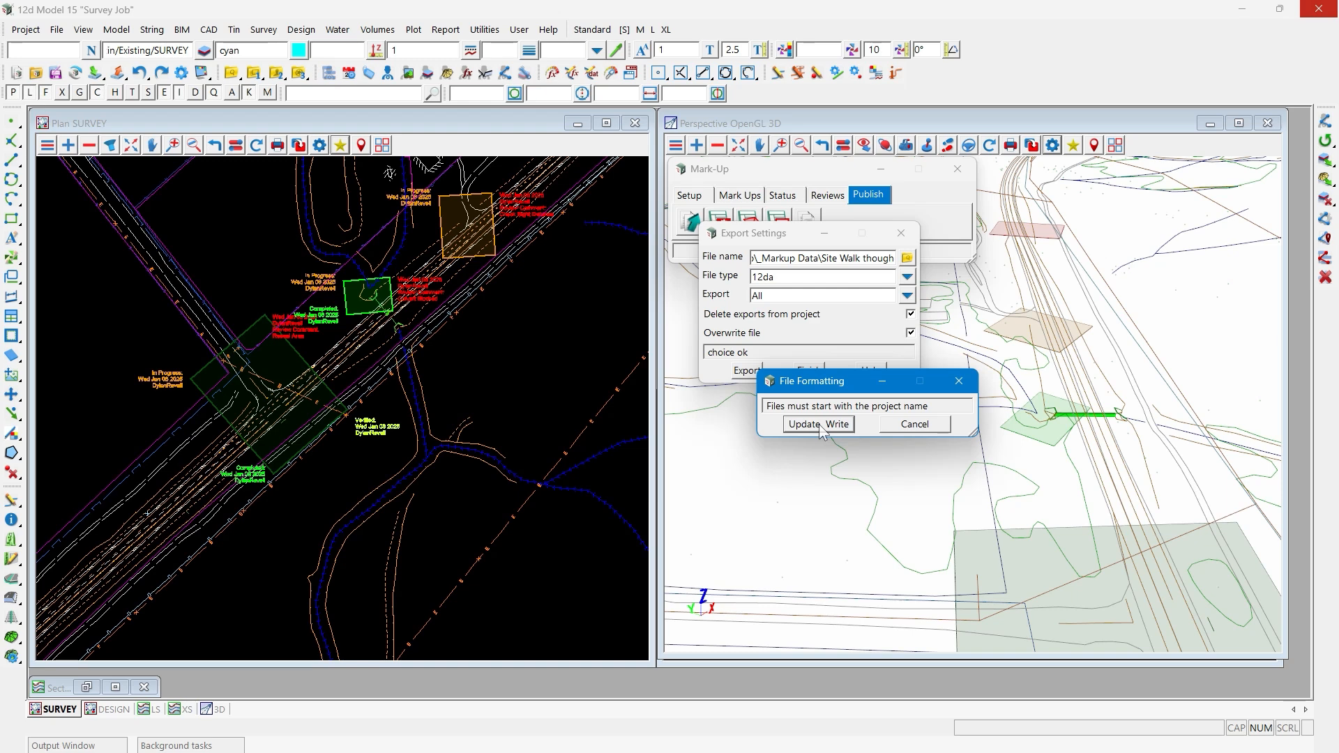
left_click(819, 425)
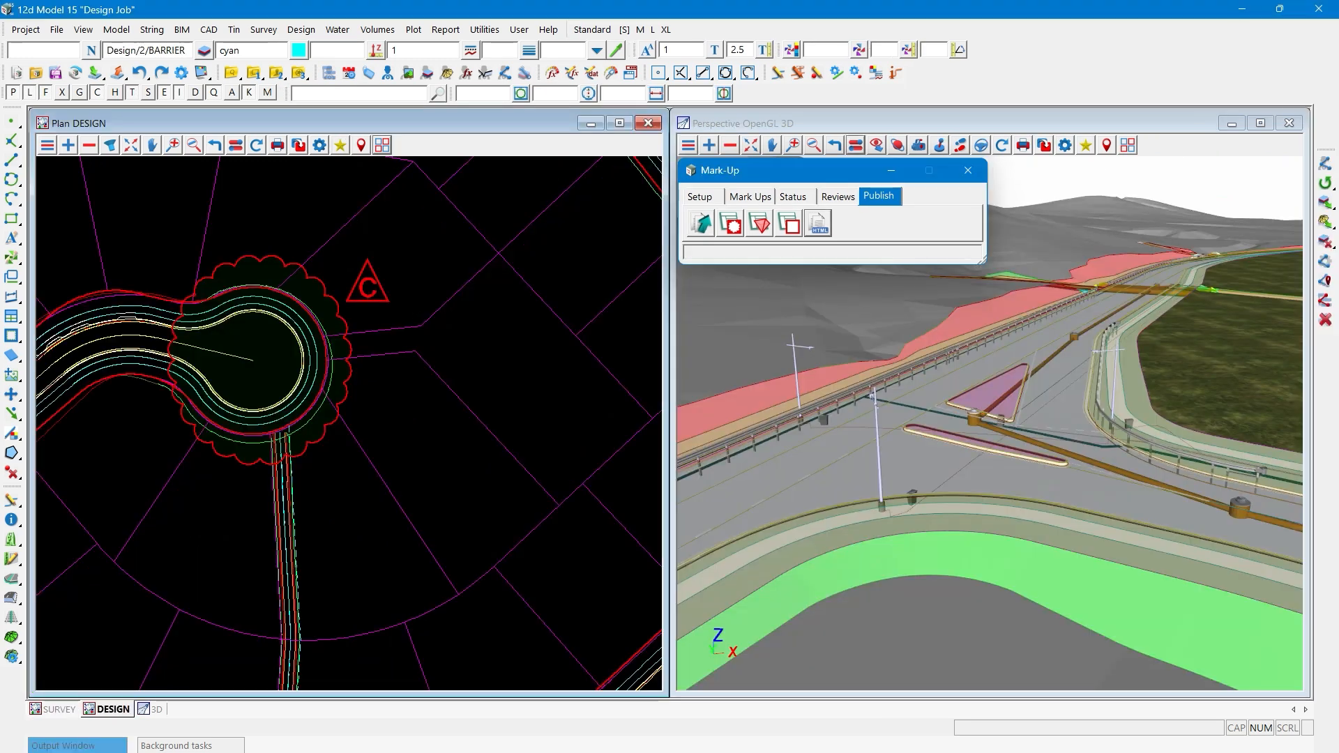
- In the Design Job, show the SURVEY plan and choose Survey Job_Site Walk though.12da from _Markup Data as the mark-up import file
left_click(699, 197)
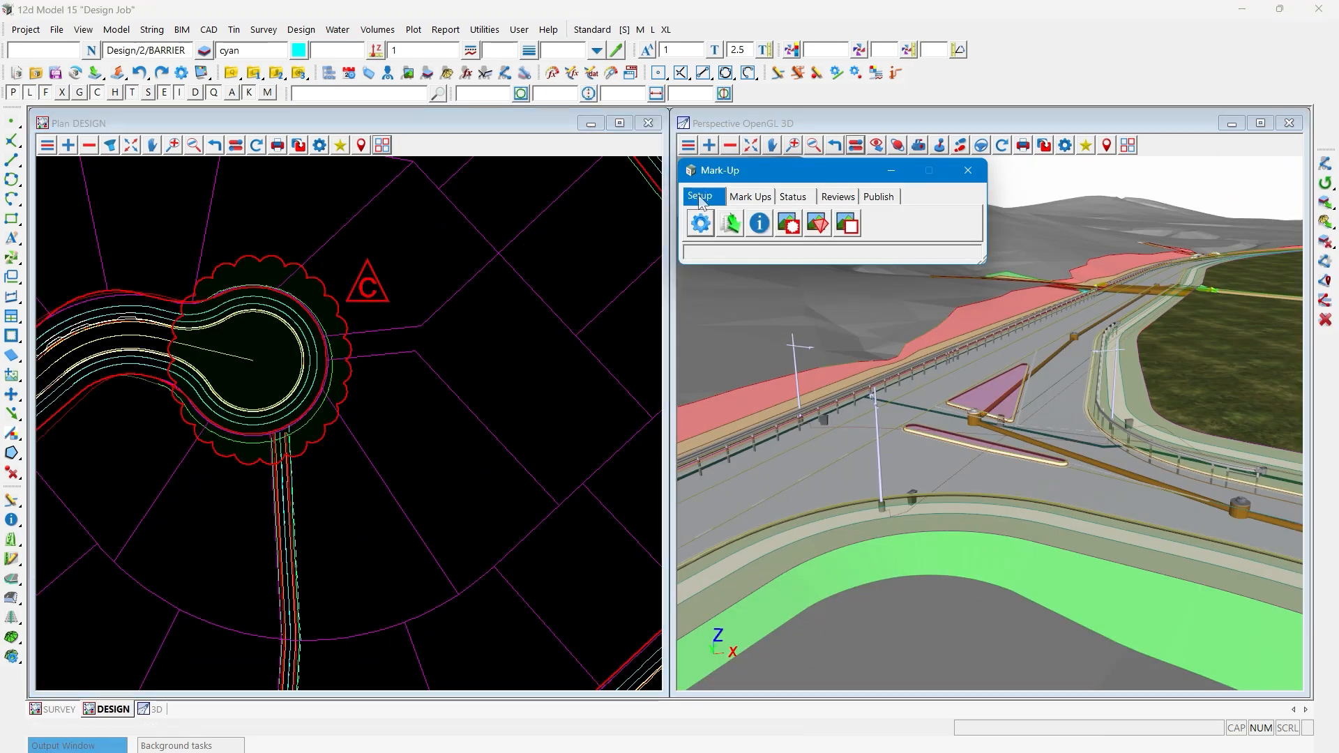
left_click(731, 230)
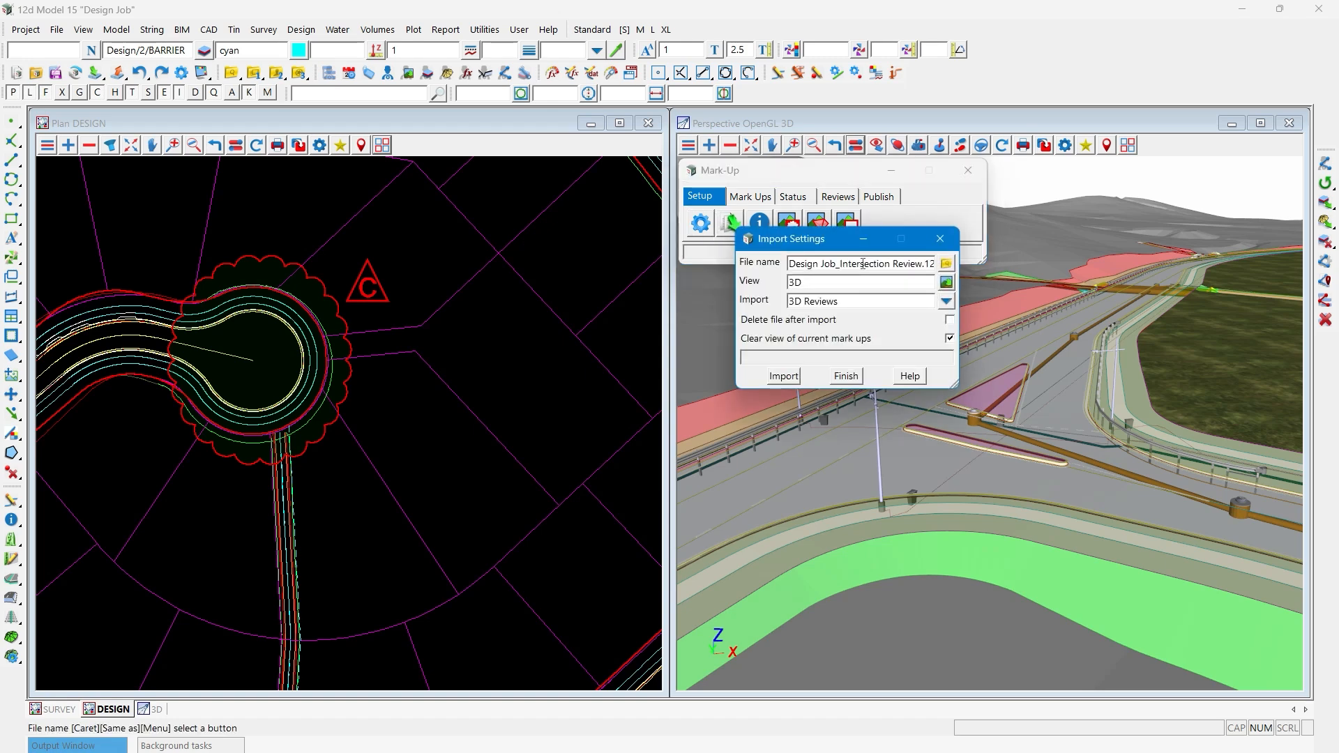
left_click(60, 709)
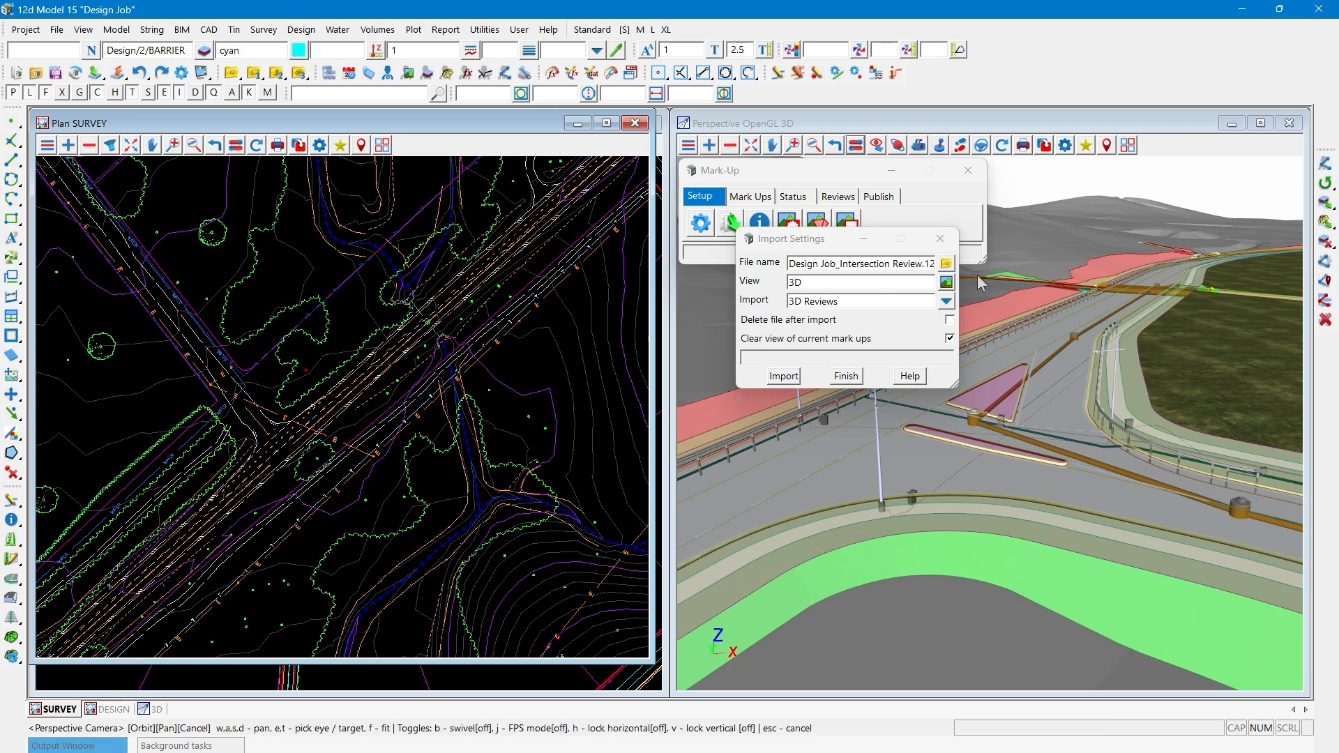
left_click(946, 265)
left_click(967, 509)
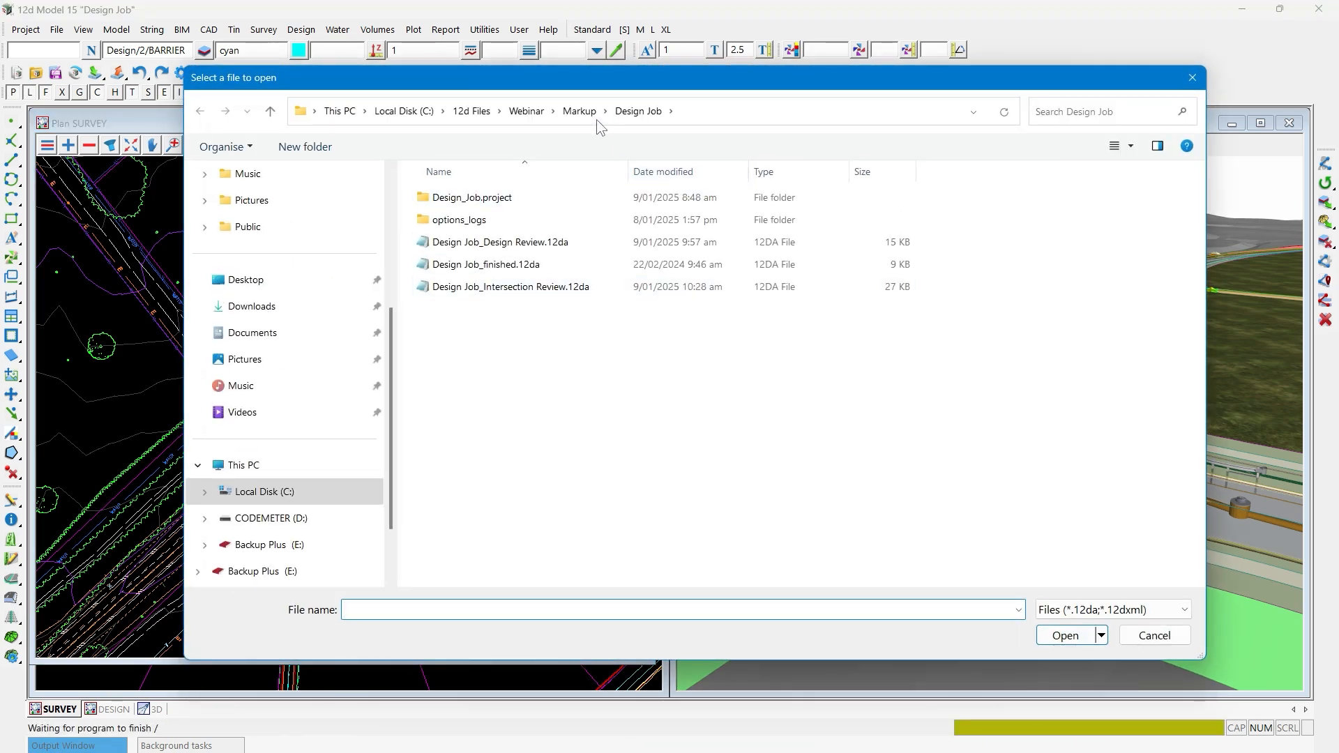
left_click(595, 113)
double_click(499, 198)
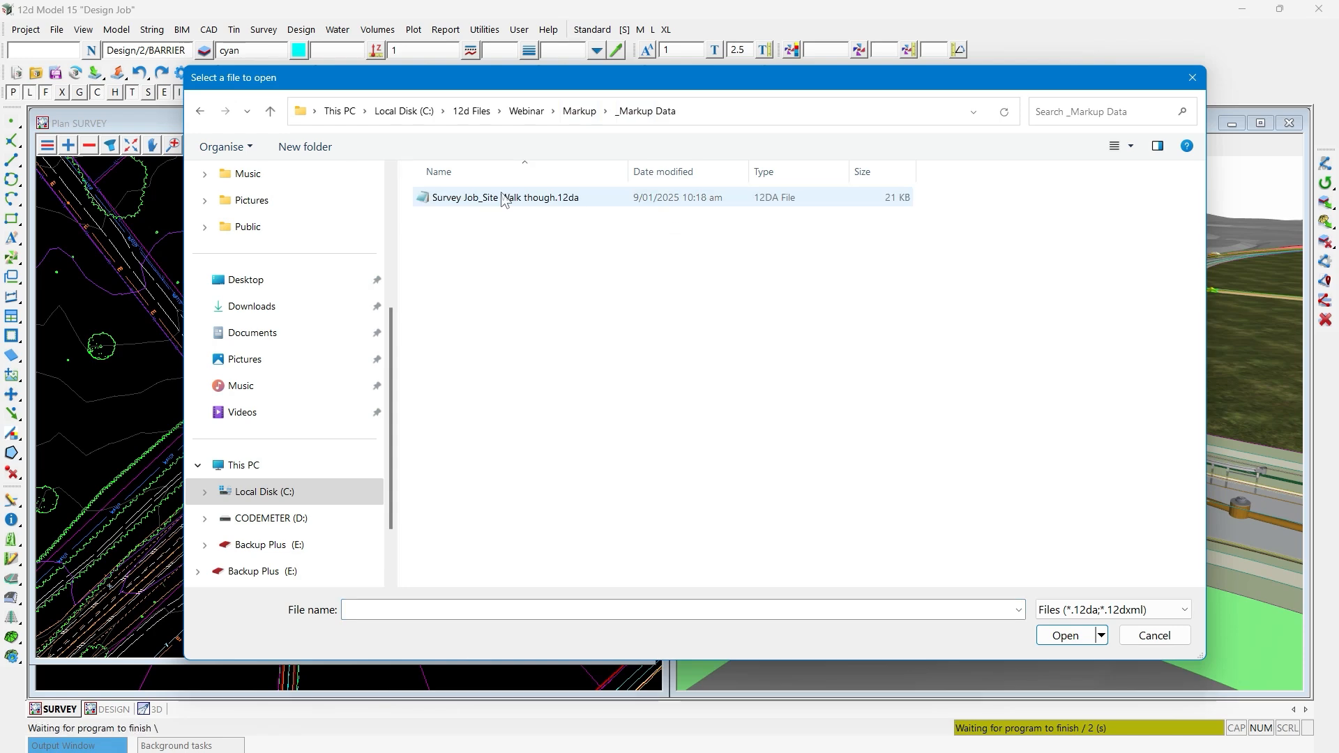
double_click(479, 199)
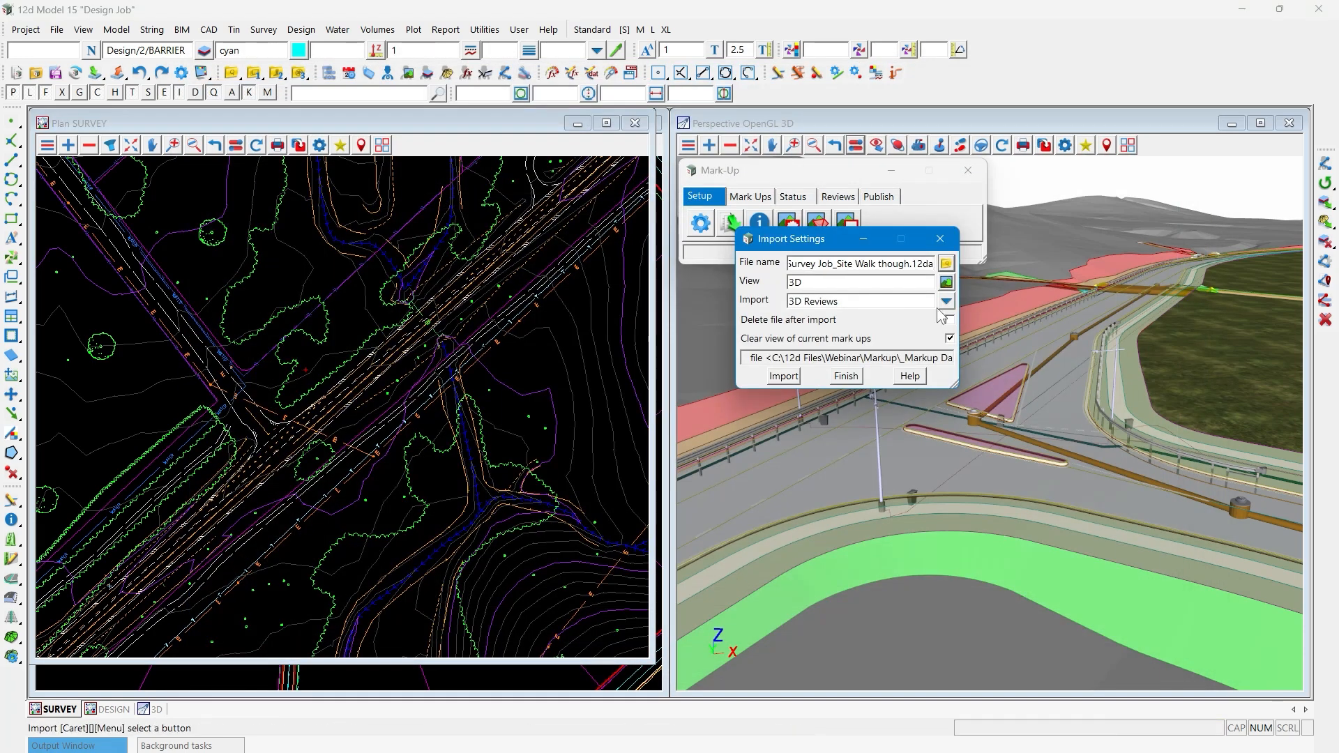
- Set the import view to SURVEY and the import type to All, and import the mark-ups
left_click(946, 283)
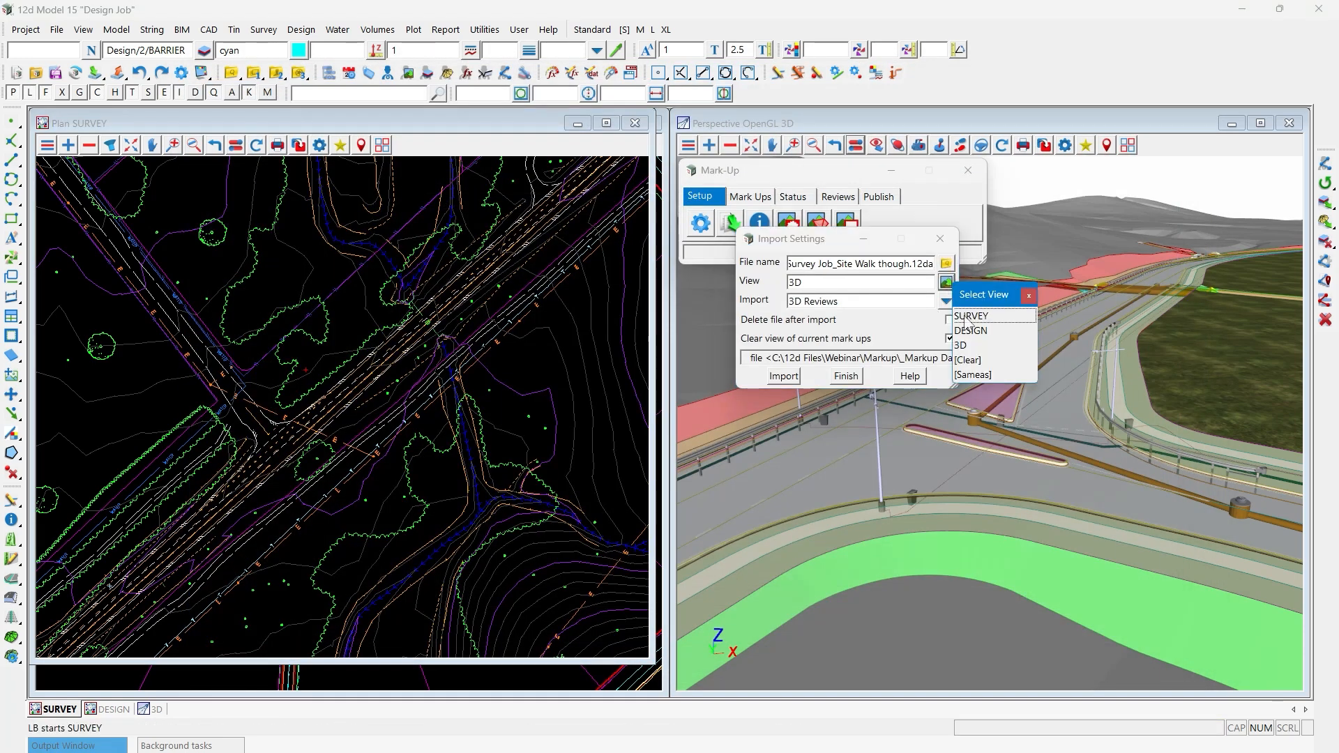
left_click(990, 316)
left_click(946, 301)
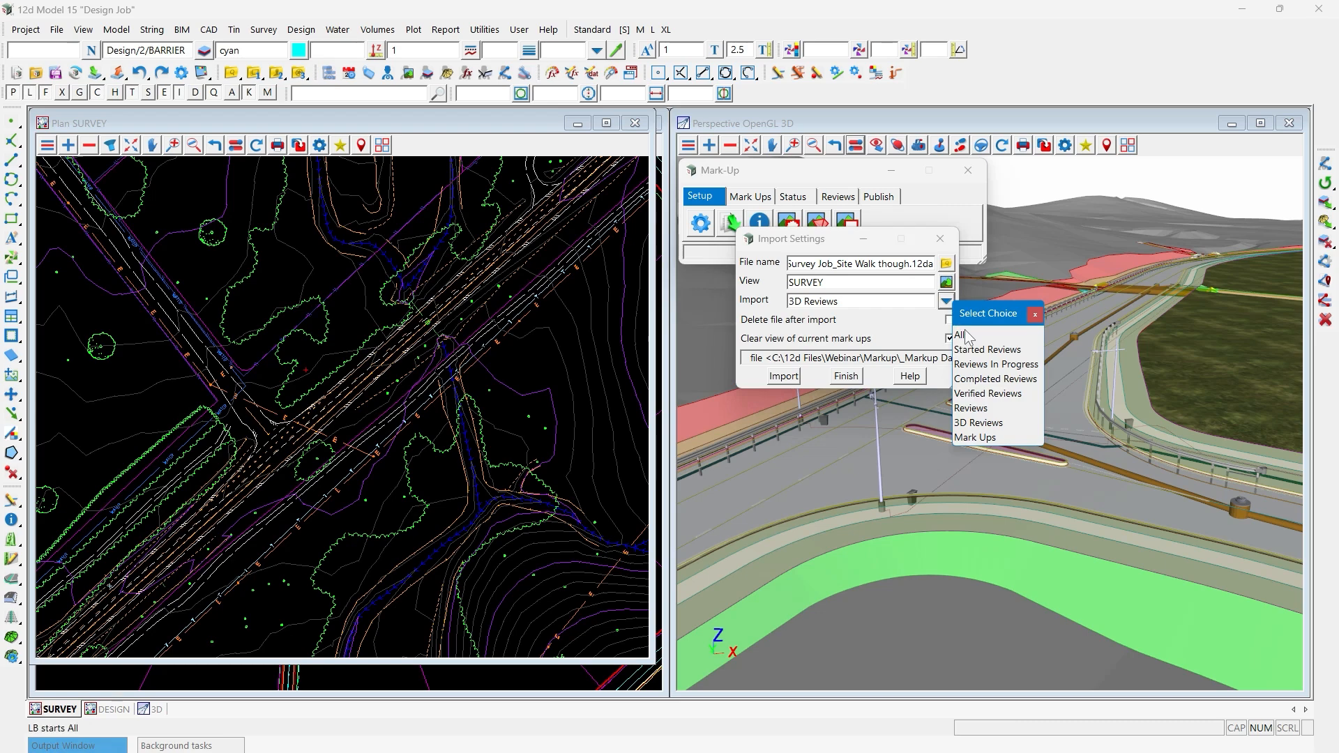
left_click(970, 335)
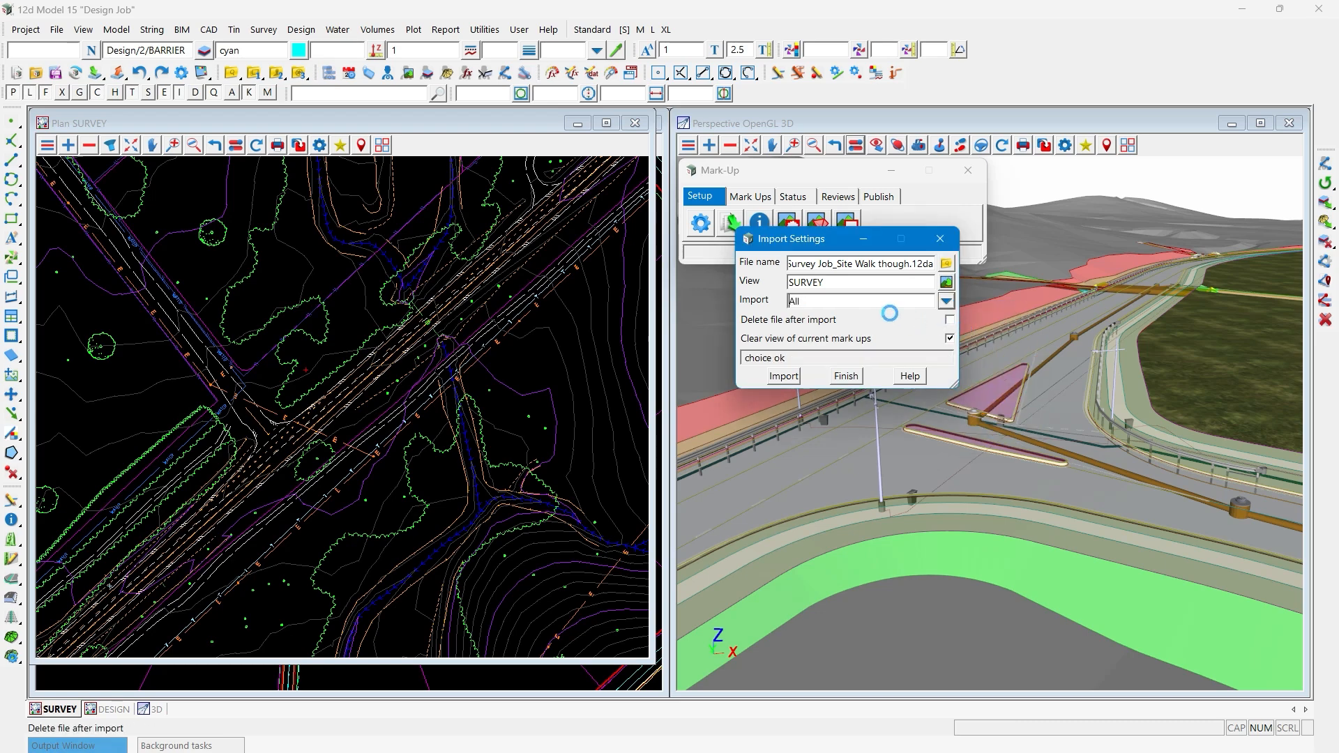
left_click(794, 380)
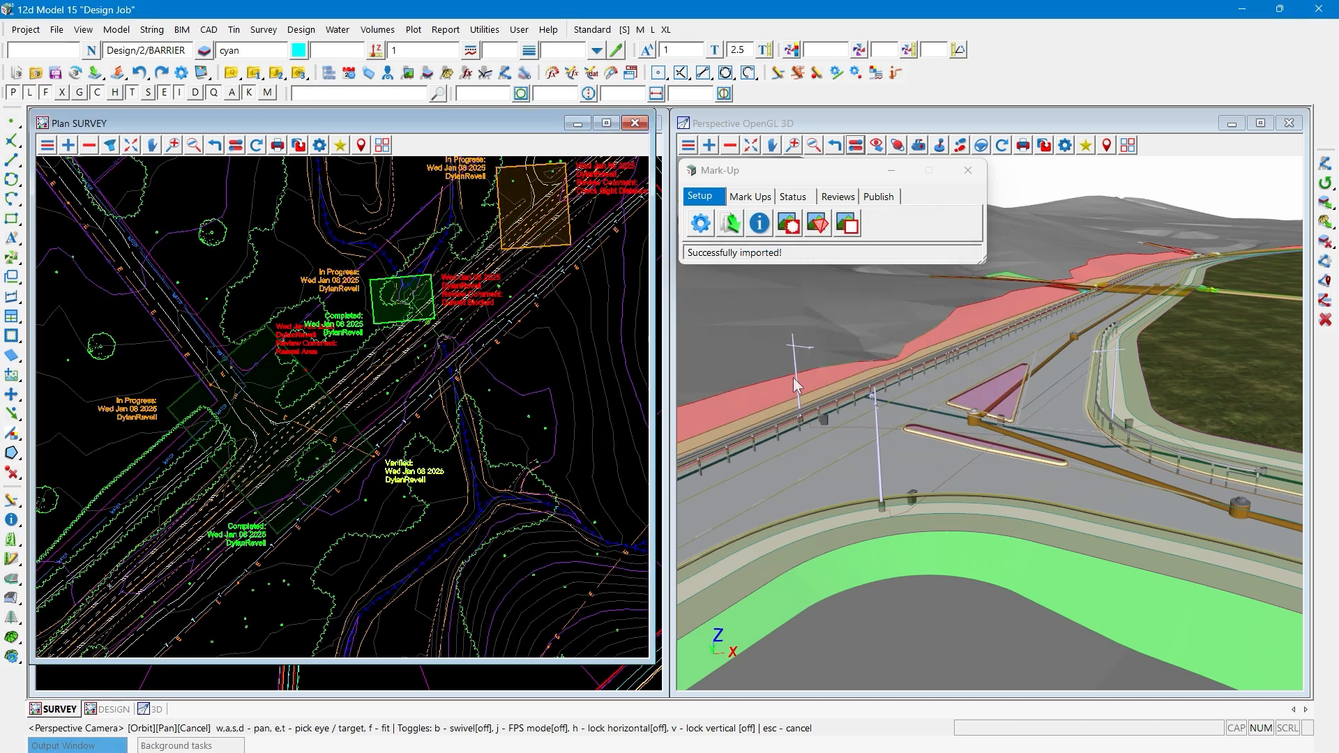
scroll(270, 585, "down", 1)
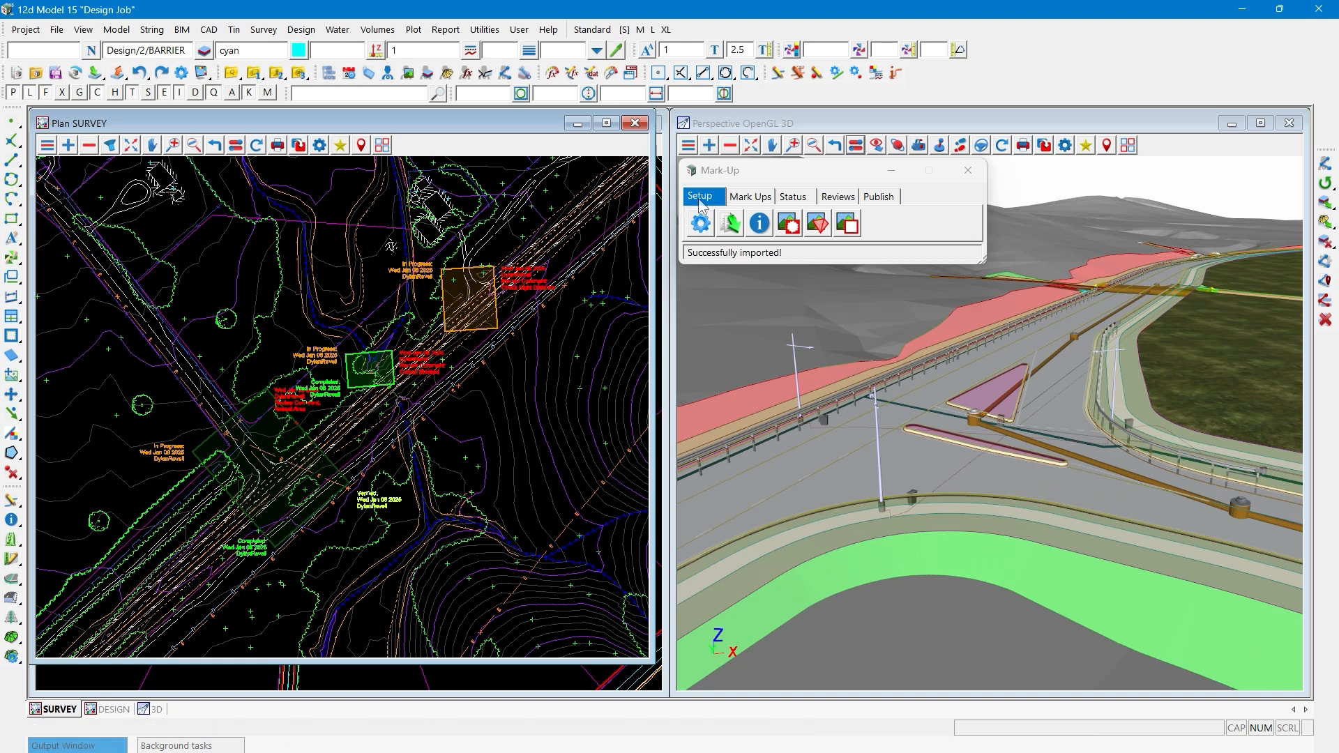
- Apply mark-up 3D settings with a 3D to 2D width of 2 and a 3D marker size of 1
left_click(839, 197)
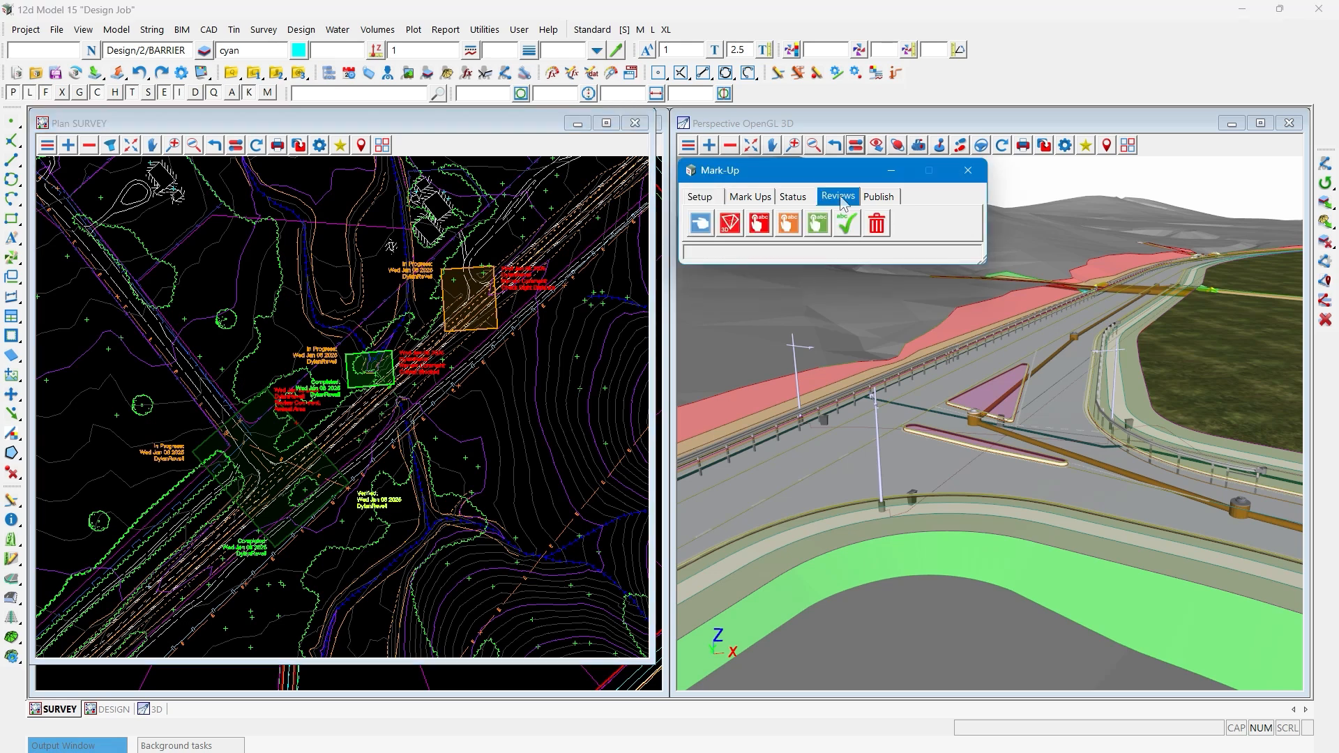
left_click(731, 228)
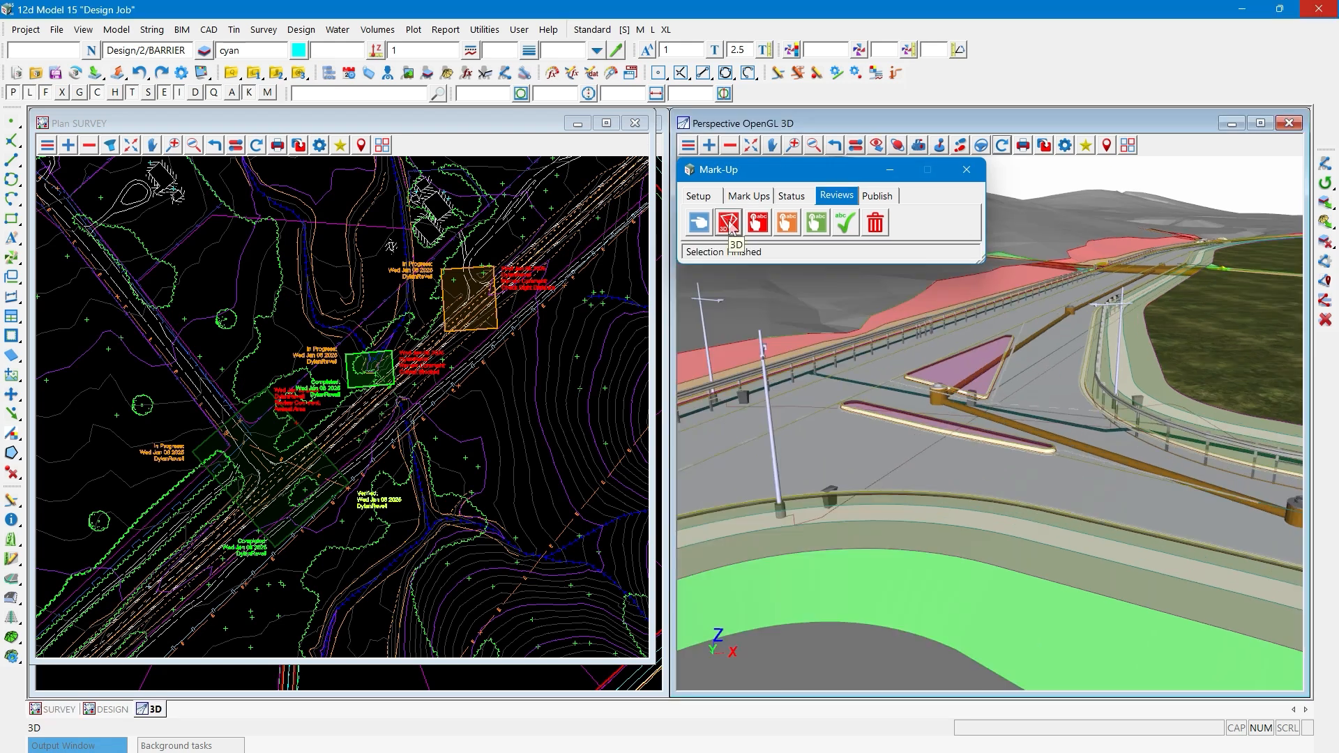
left_click(700, 197)
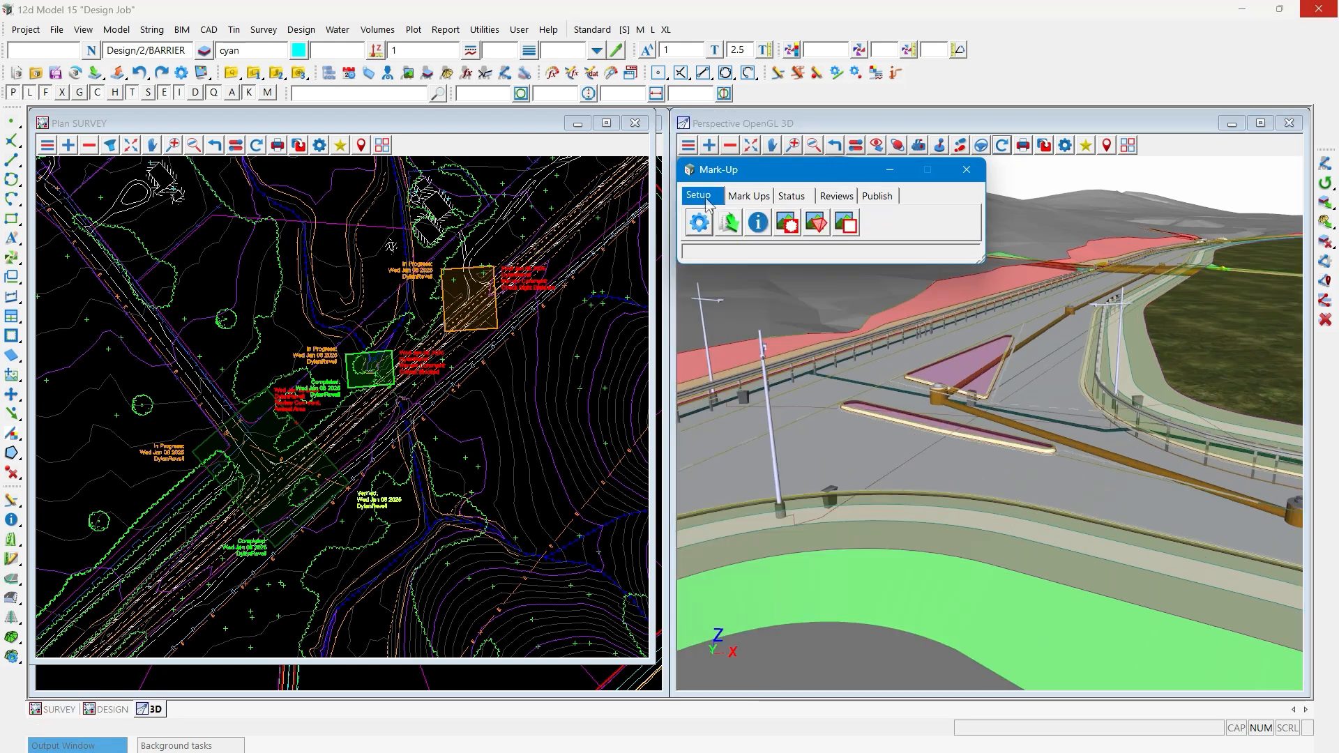
left_click(699, 222)
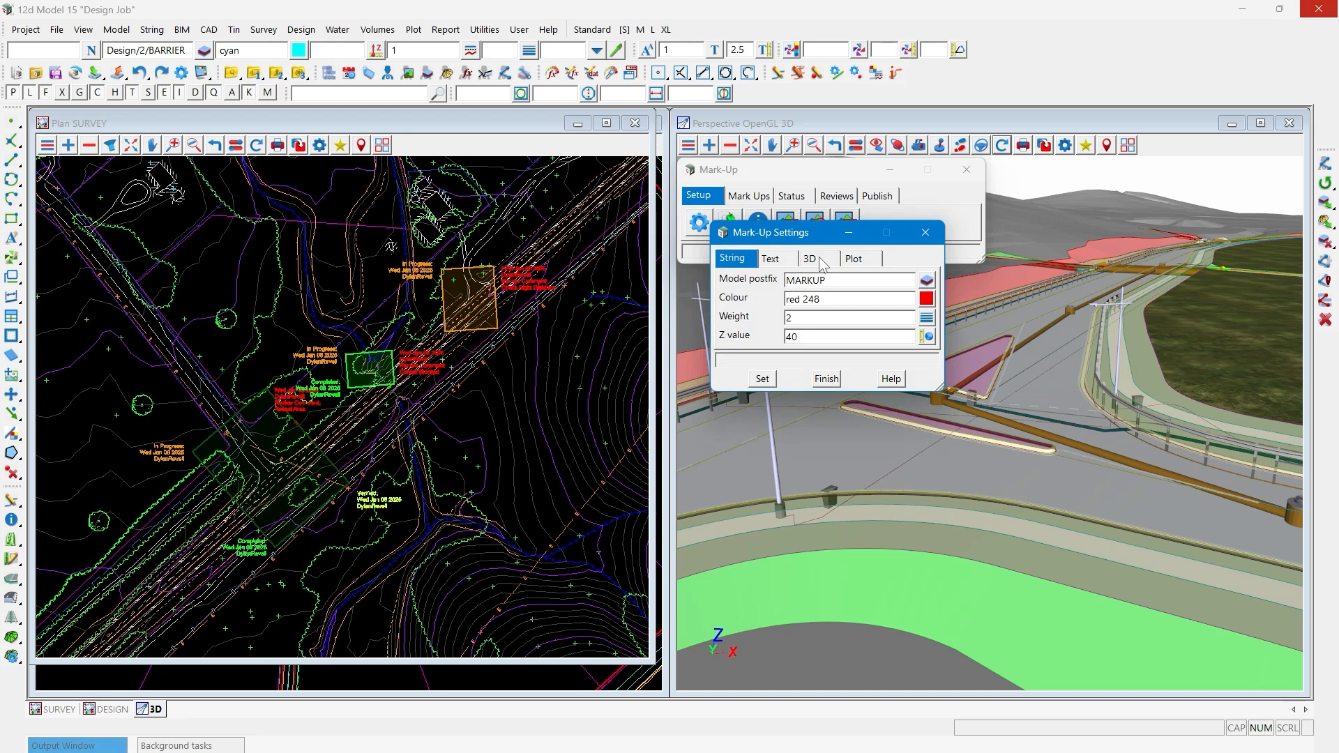
left_click(820, 260)
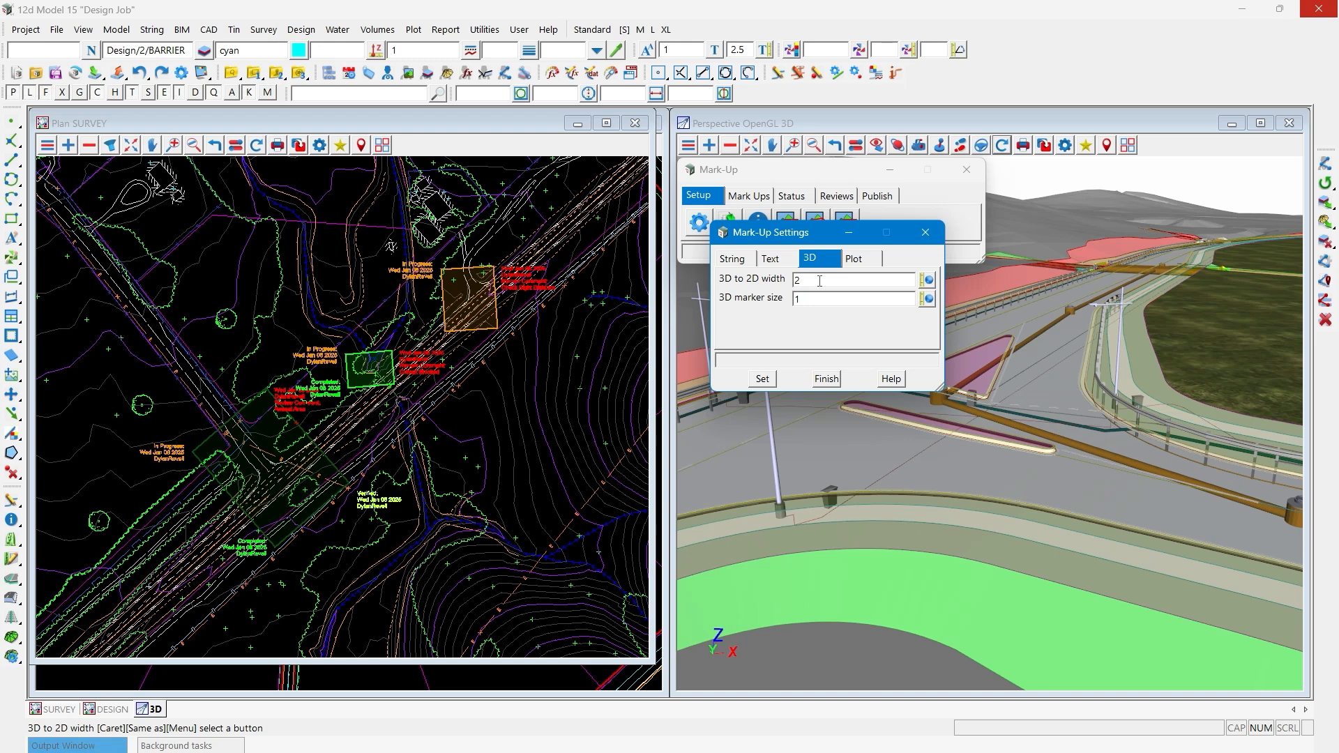
left_click(764, 379)
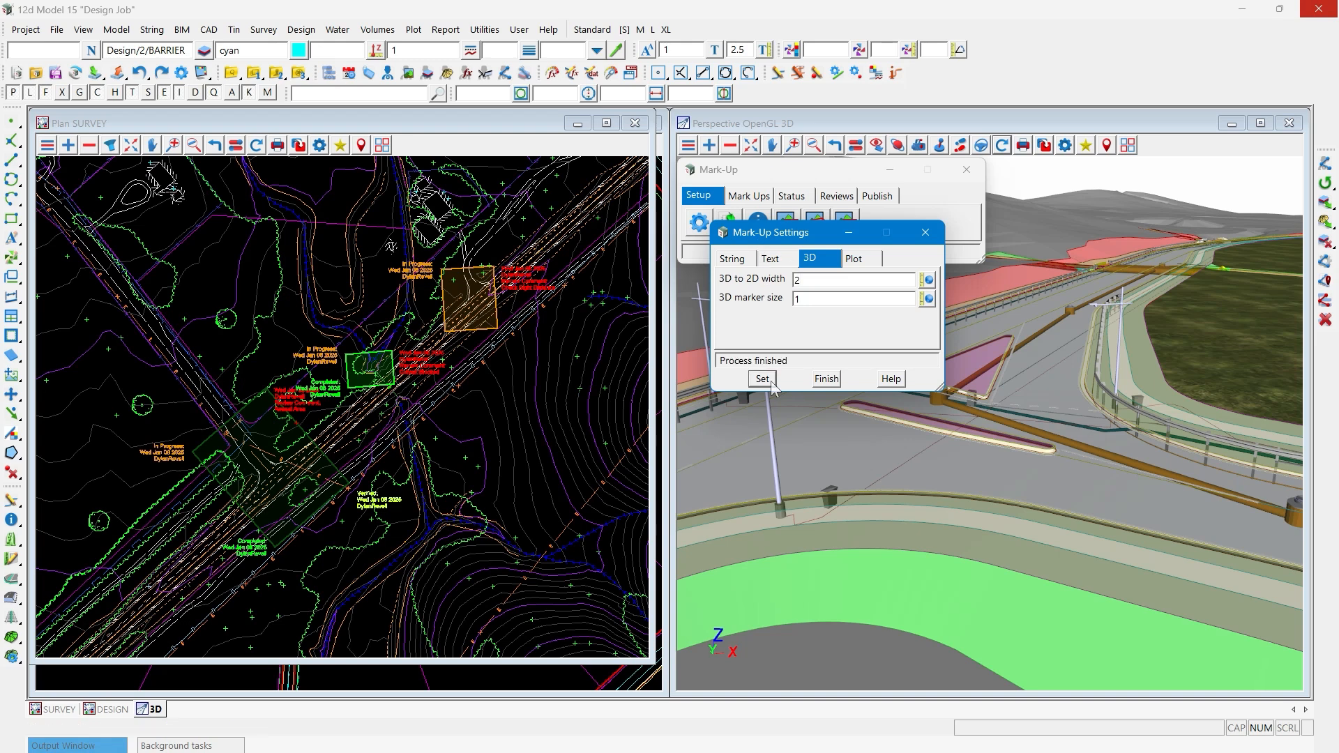
left_click(825, 382)
- Remove the tin models from the 3D perspective view and redraw it
left_click(835, 197)
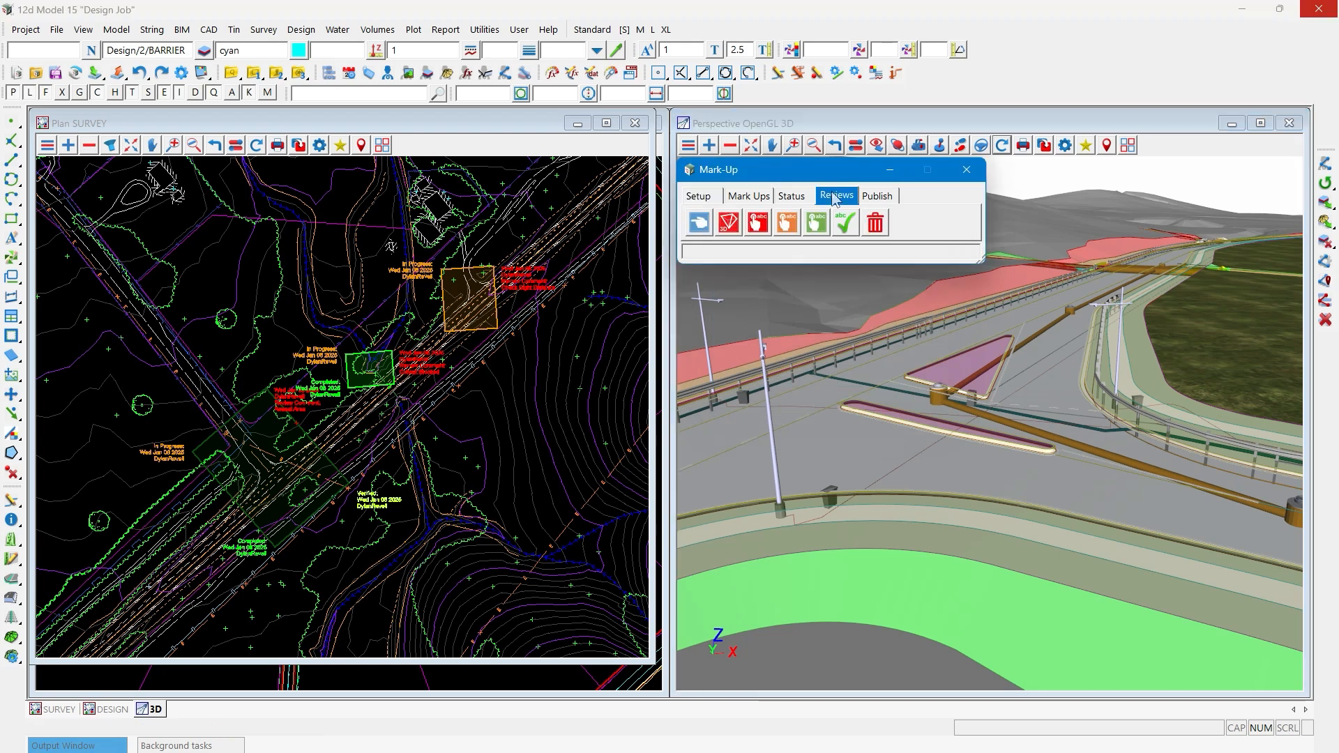
left_click(738, 232)
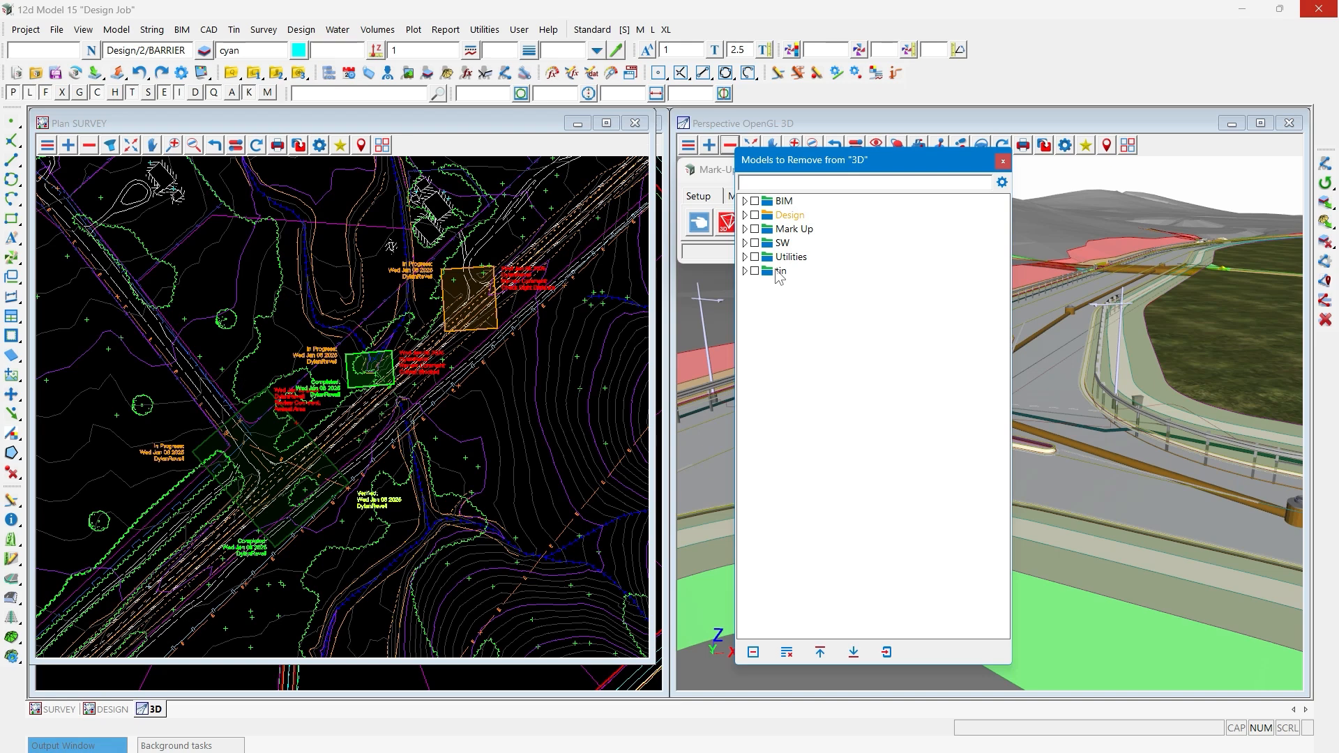
double_click(781, 272)
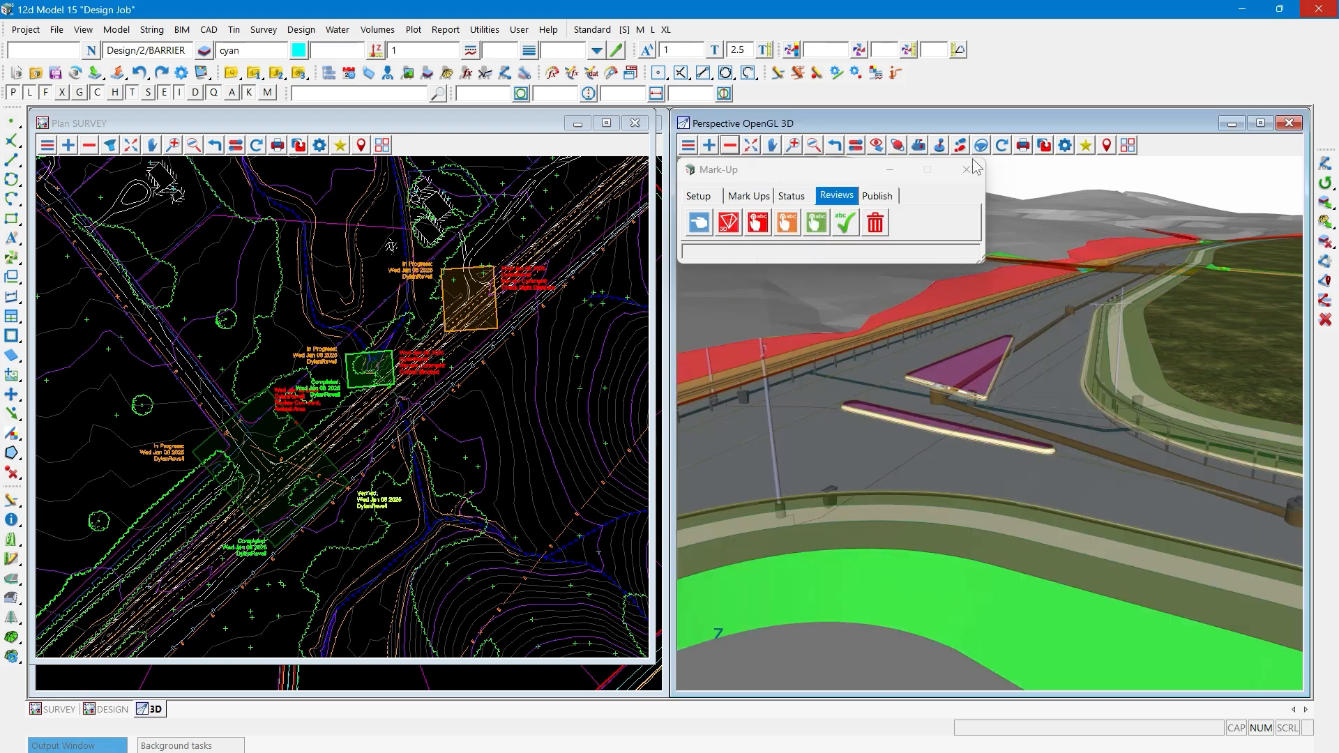
left_click(1002, 145)
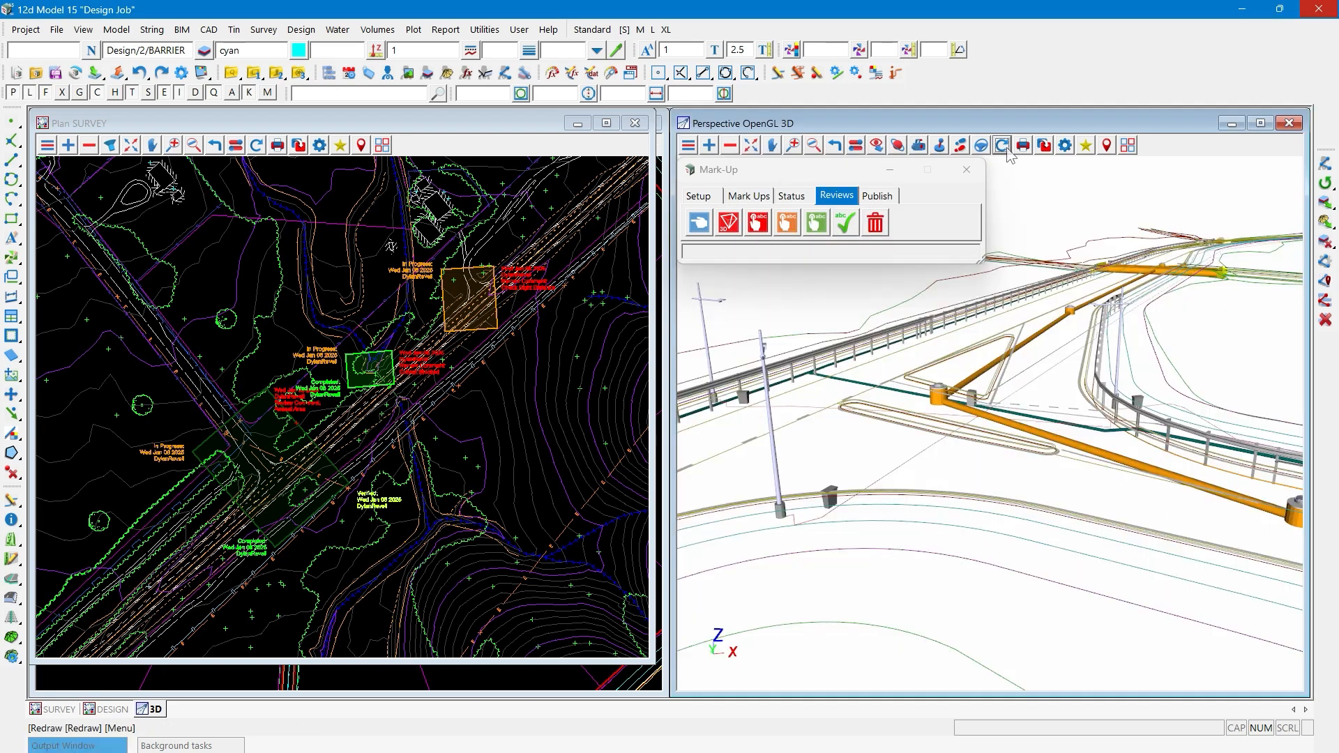
- Add a 3D review to the orange manhole beside the traffic island with the comment "Move manhole to island"
scroll(727, 412, "up", 2)
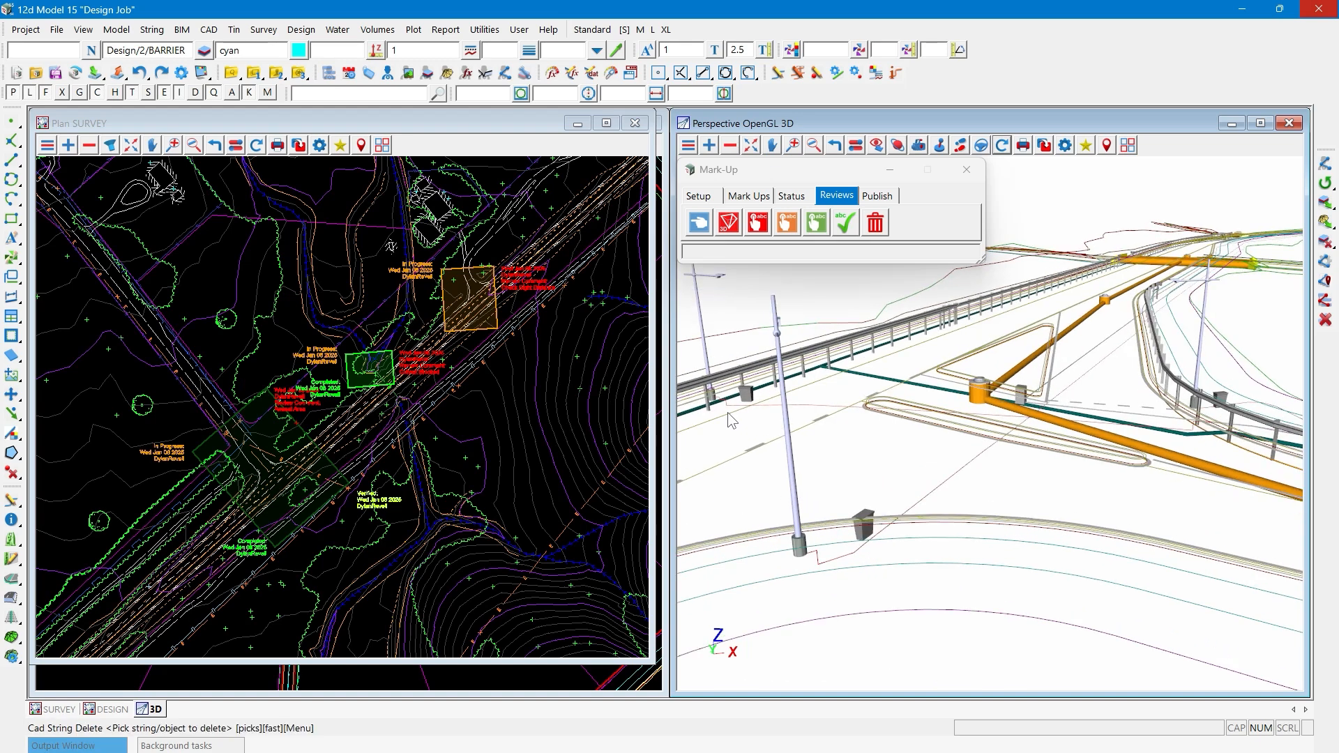
scroll(727, 412, "up", 3)
scroll(727, 411, "up", 2)
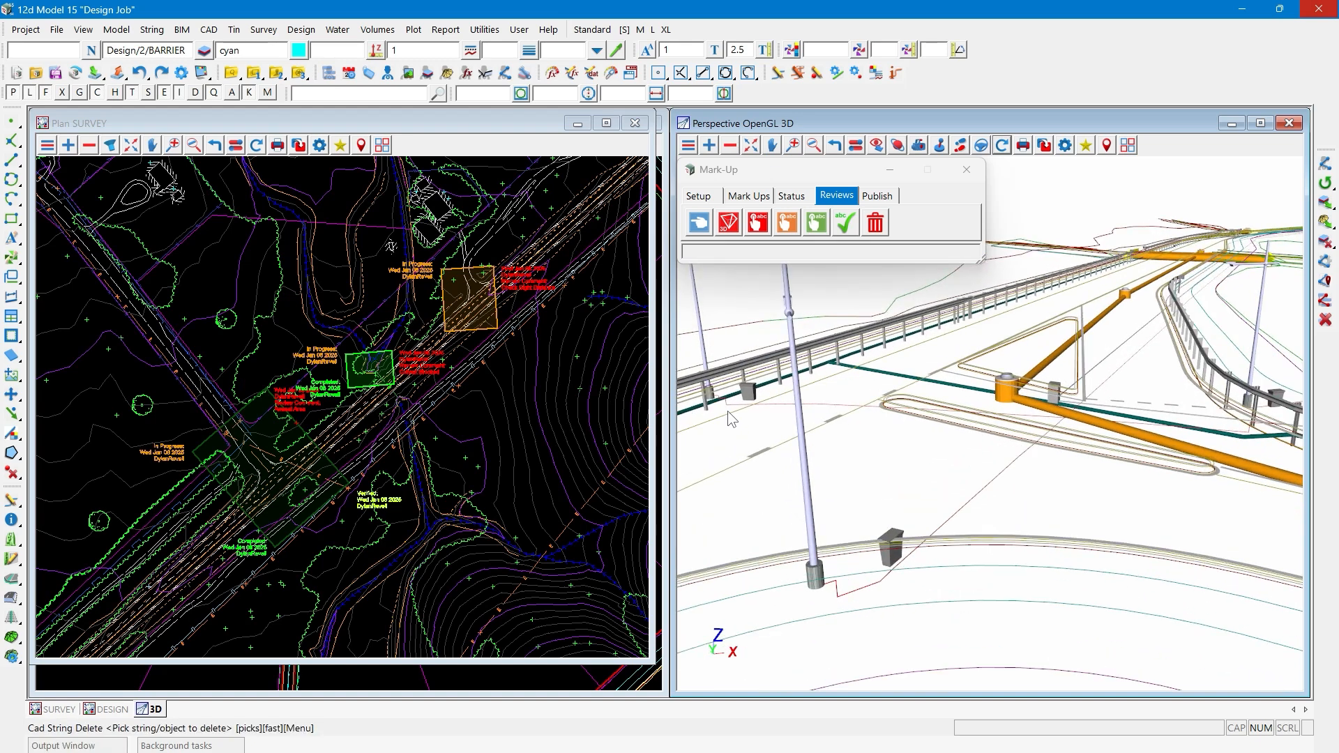
left_click(734, 230)
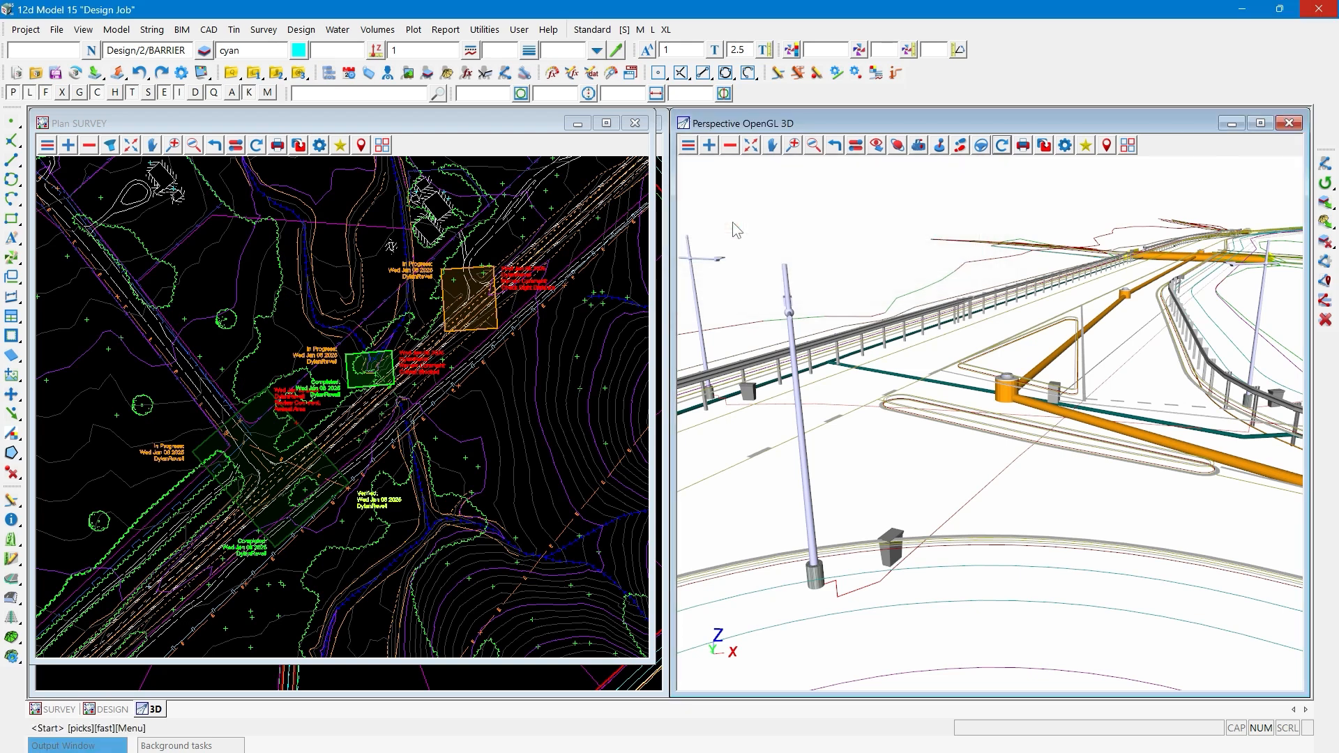
left_click(1009, 380)
middle_click(1009, 380)
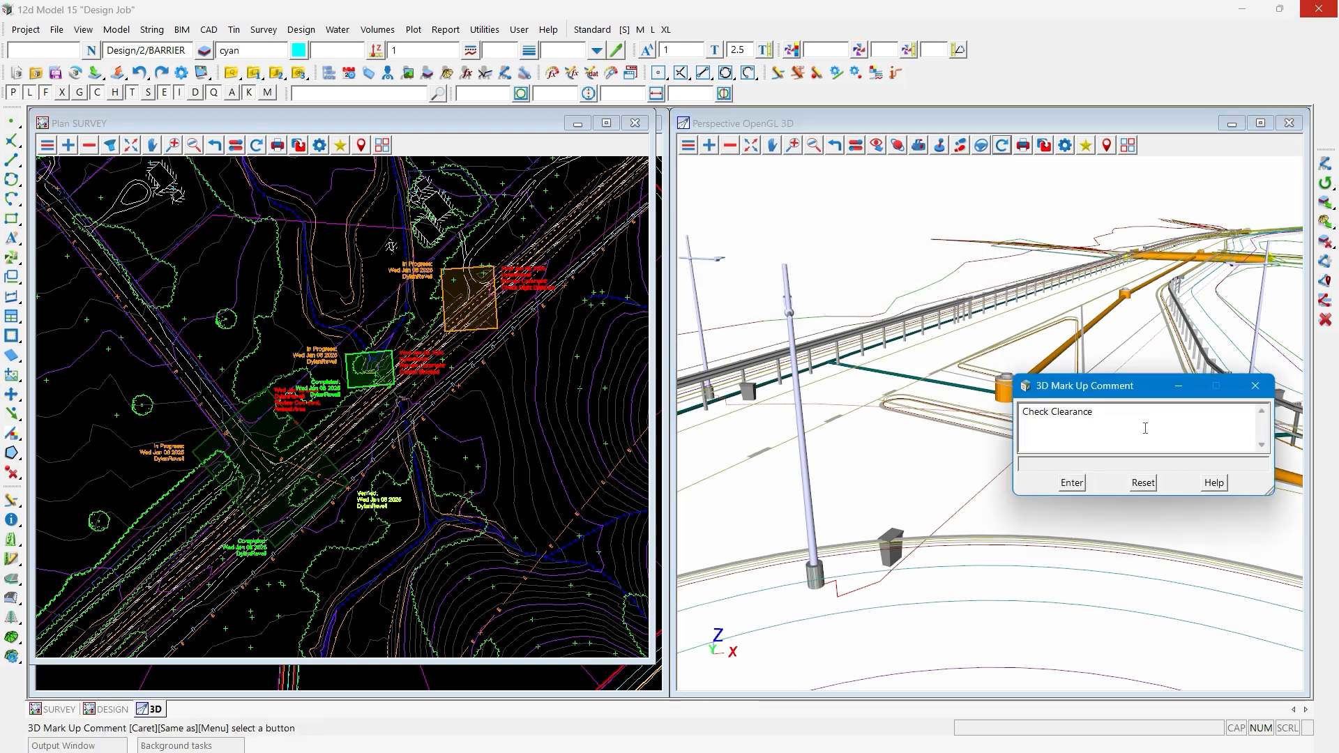
double_click(1145, 428)
left_click_drag(1145, 428, 1002, 437)
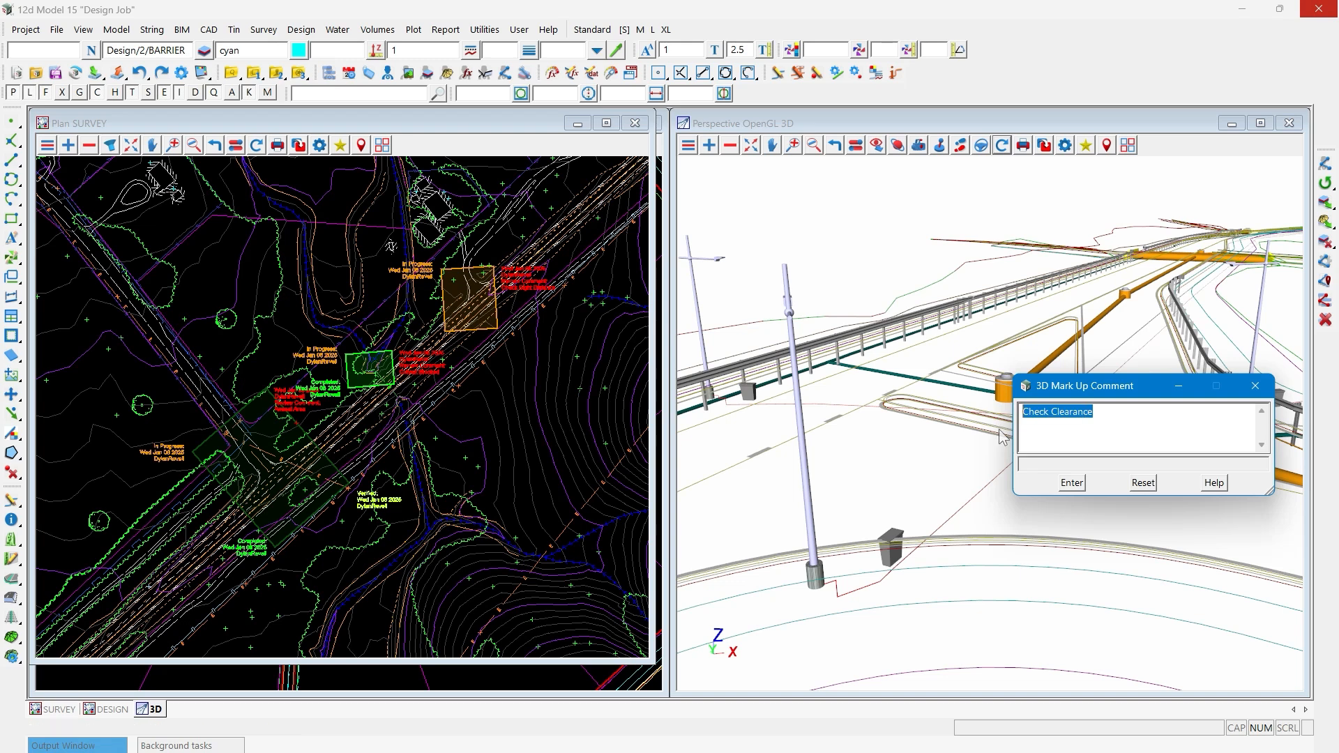
type("Mo")
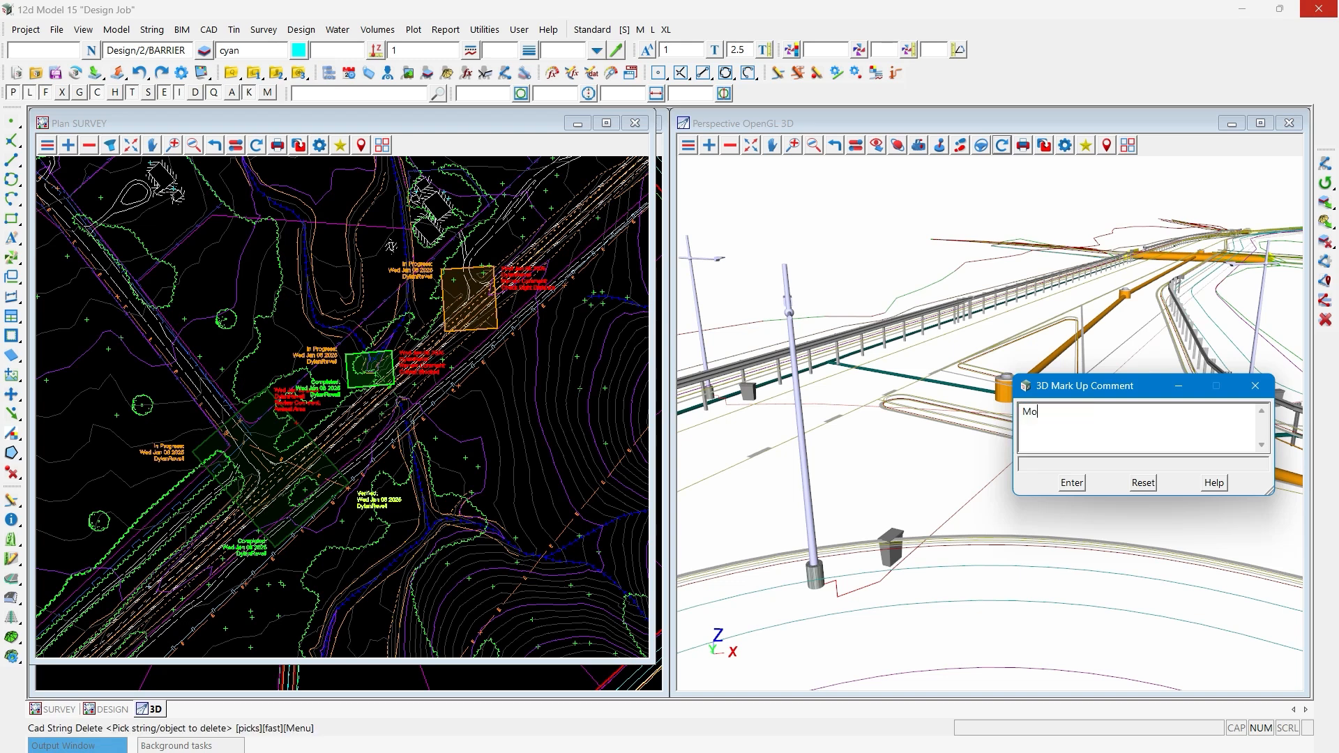
type("ve Island t")
key("BackSpace")
key("BackSpace")
key("BackSpace")
key("BackSpace")
key("BackSpace")
key("BackSpace")
type("manhole to island")
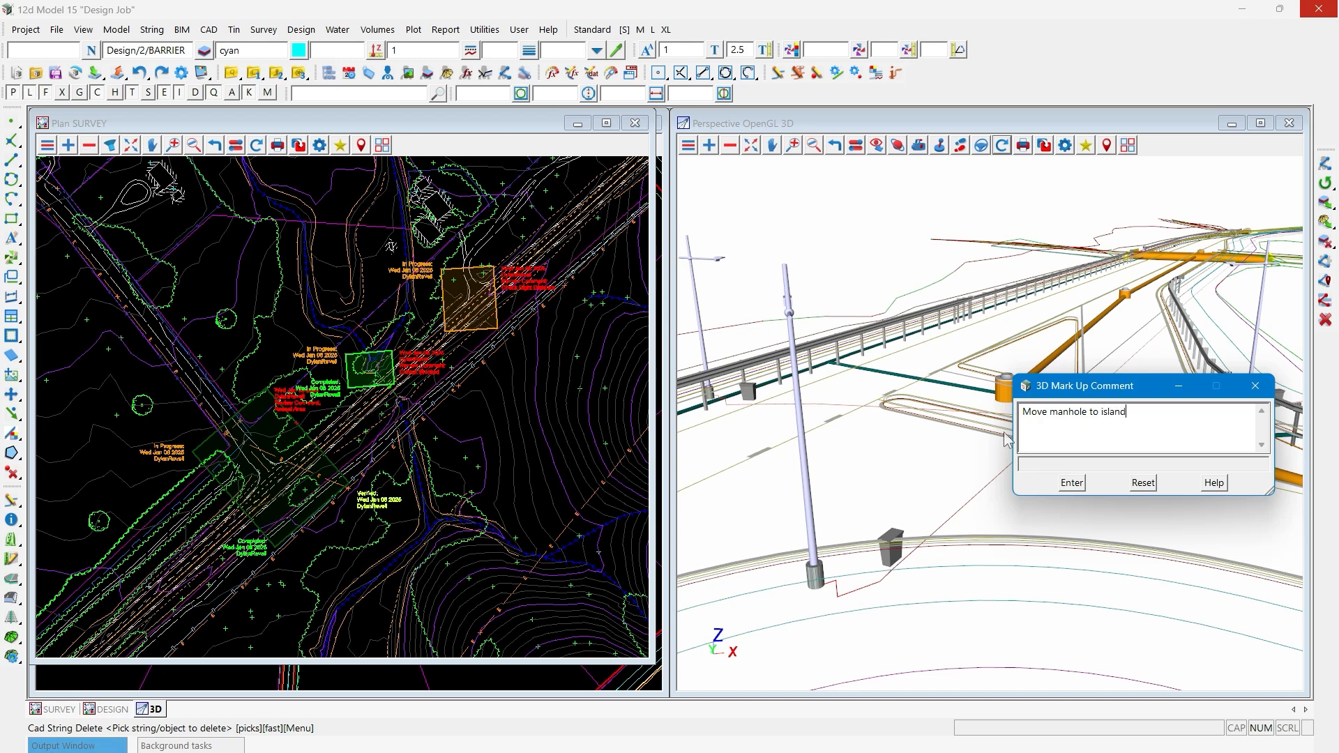
left_click(1071, 483)
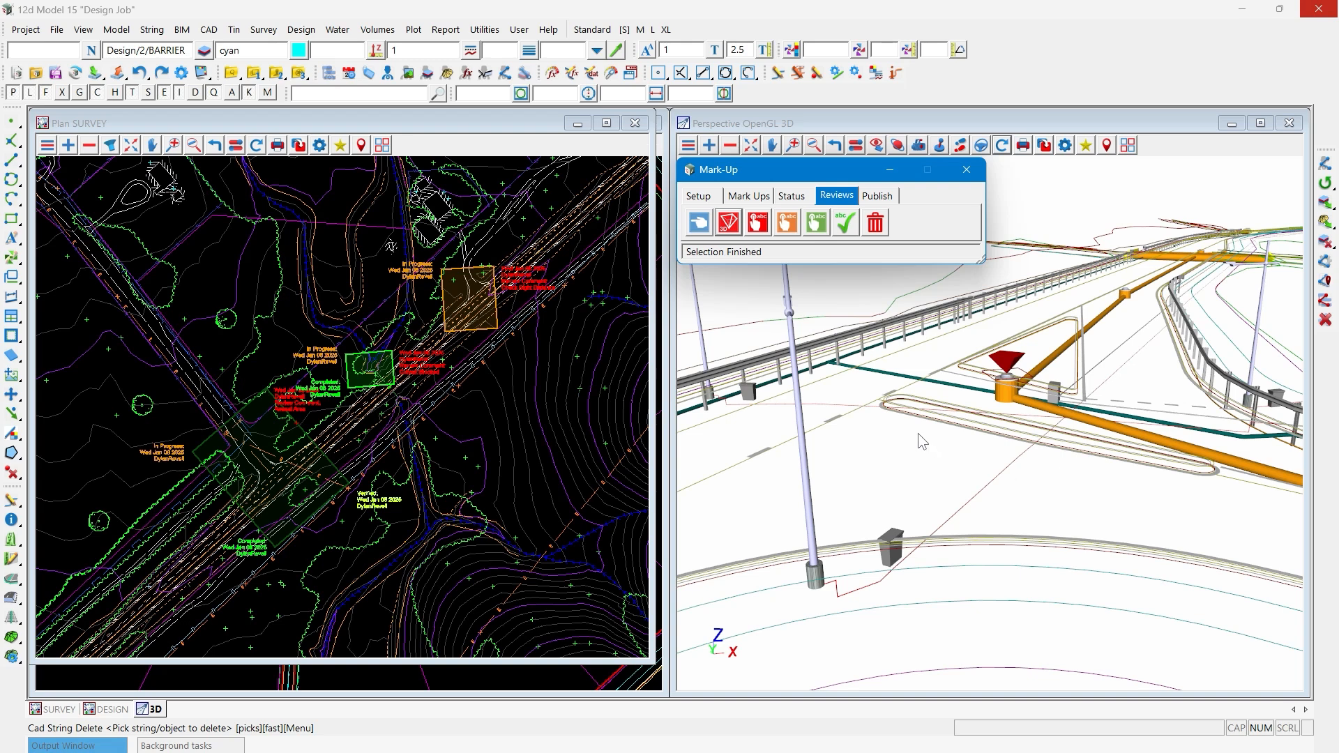
- Add a 3D review to the electricity pit at the near kerb with the comment "Clashes with kerb"
left_click(729, 223)
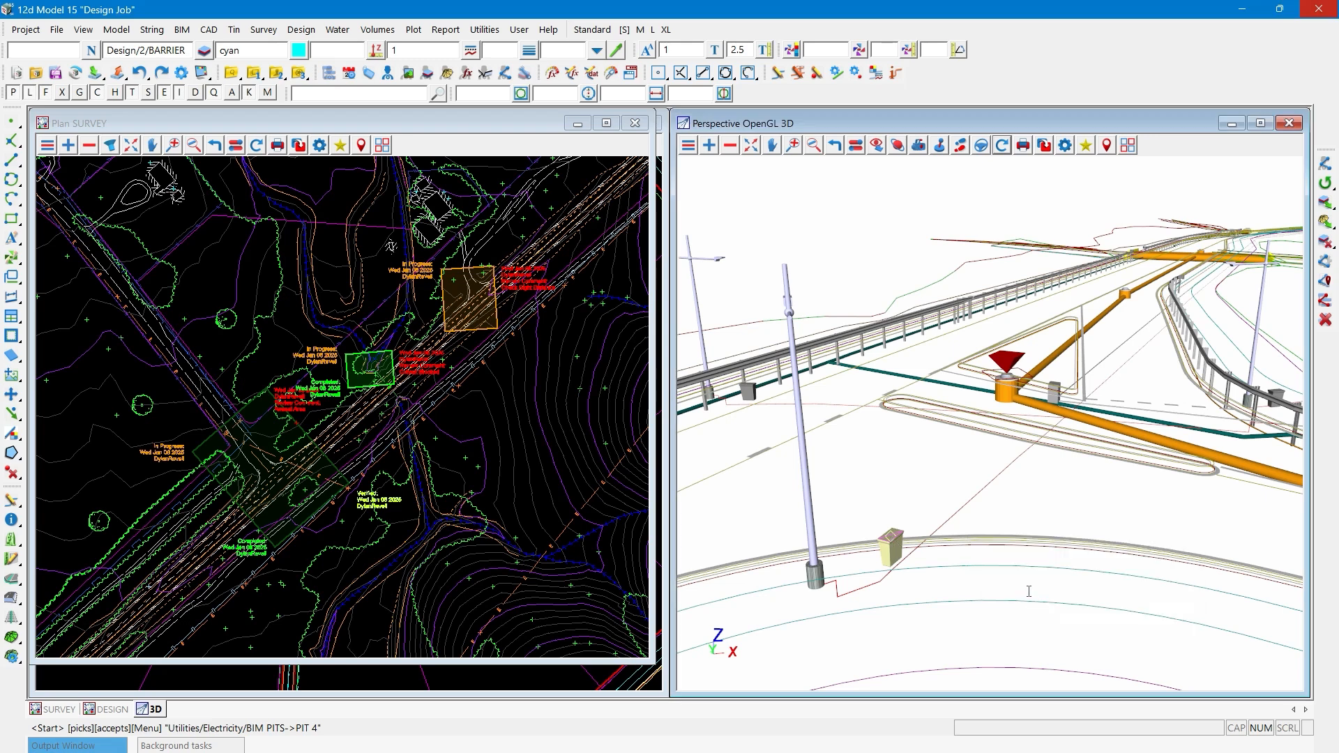
left_click(892, 546)
key("ctrl+a")
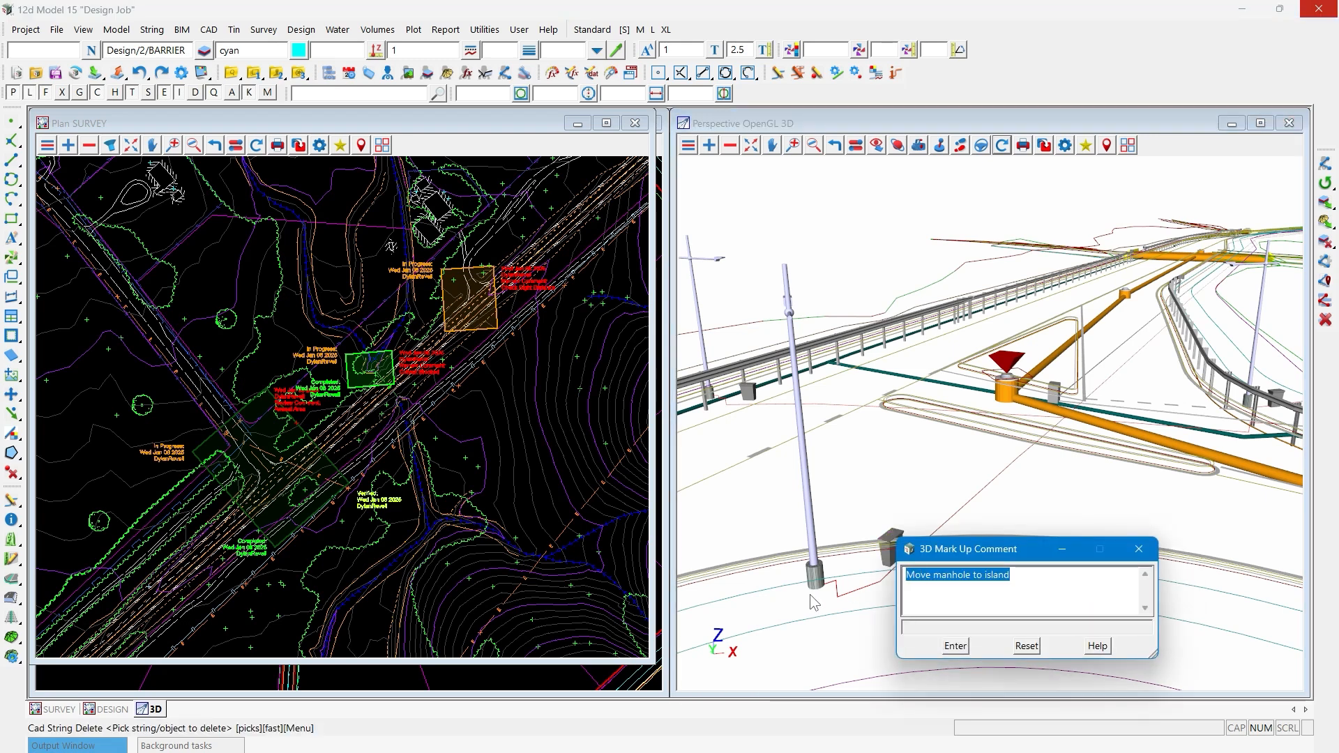
type("Clashes ")
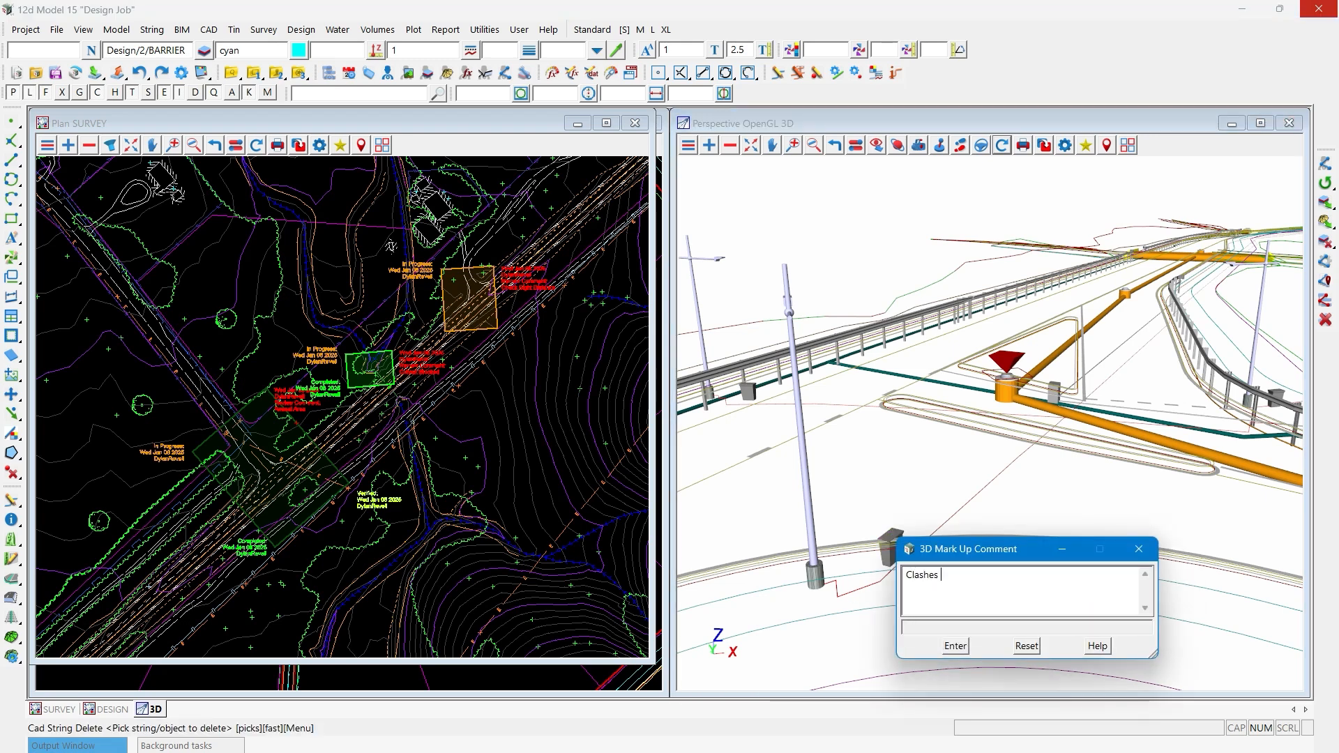
type("with kerb")
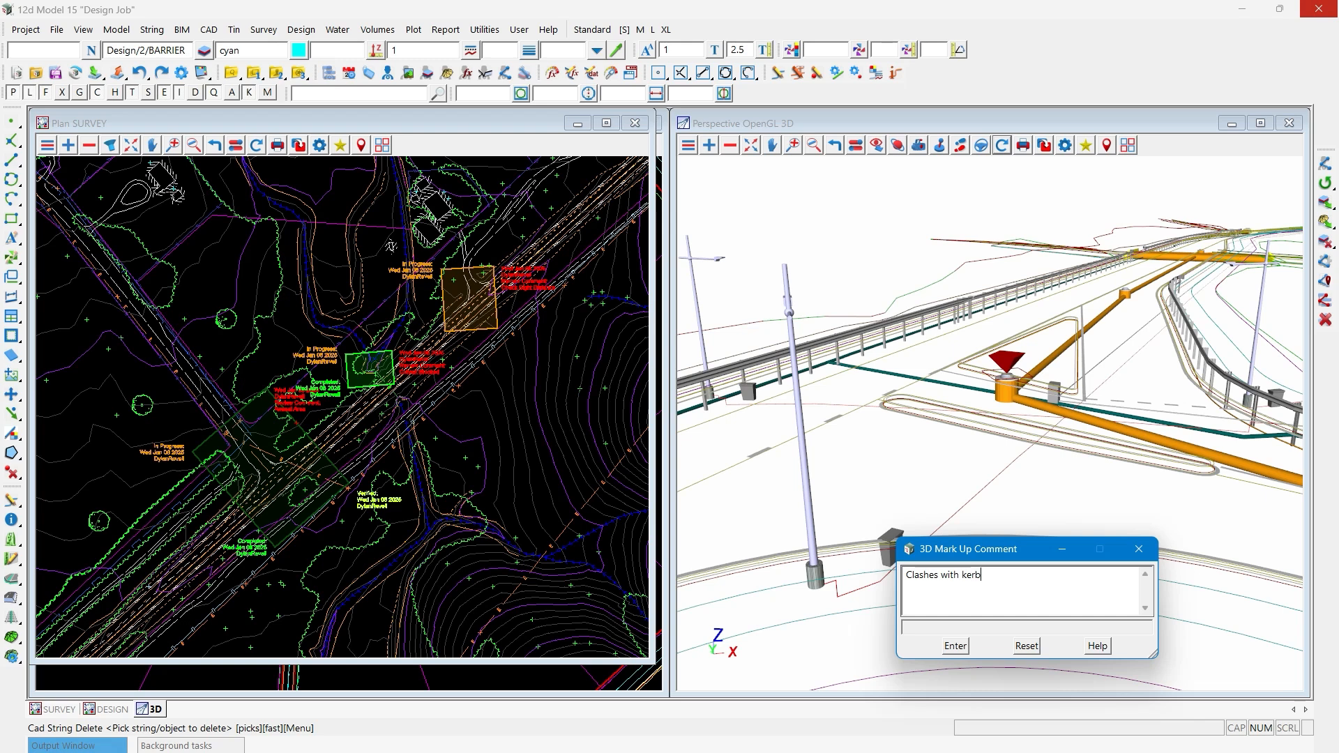
left_click(955, 646)
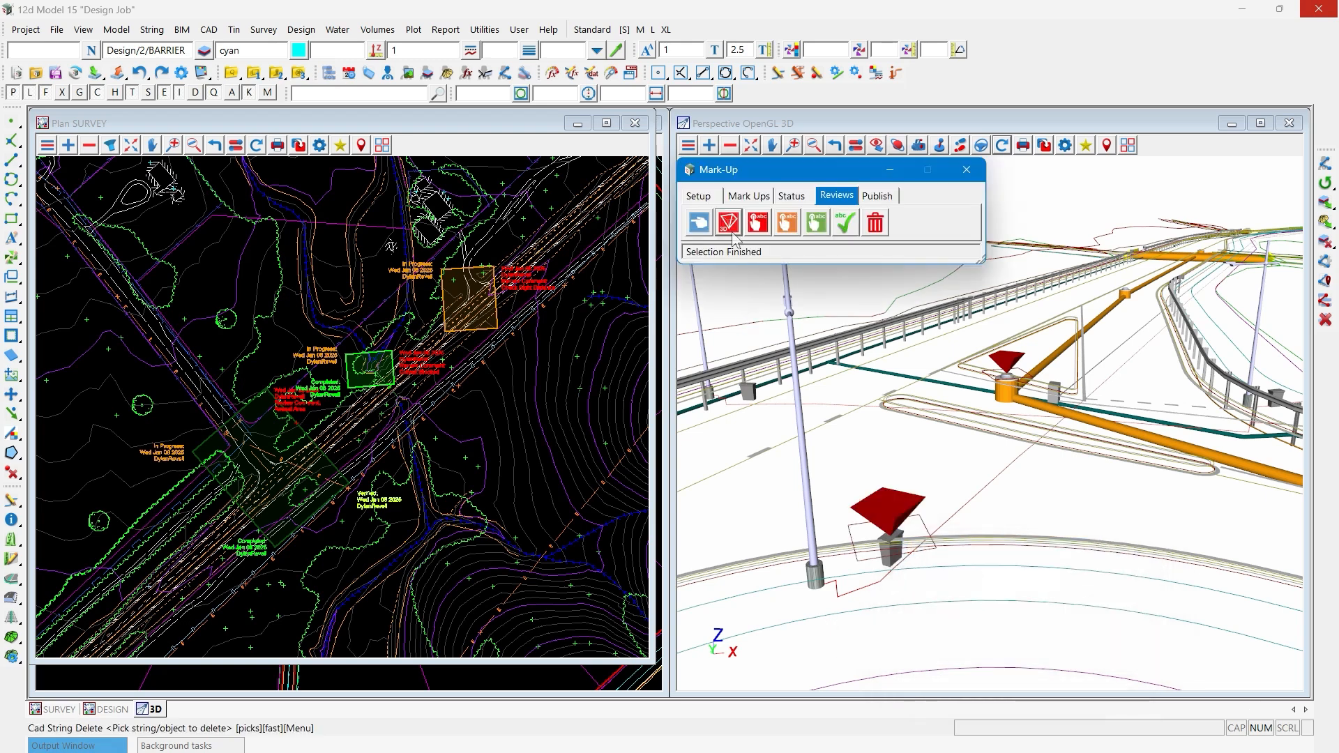
- Add a 3D review to the electricity pit beside the far barrier with the comment "Move"
left_click(732, 235)
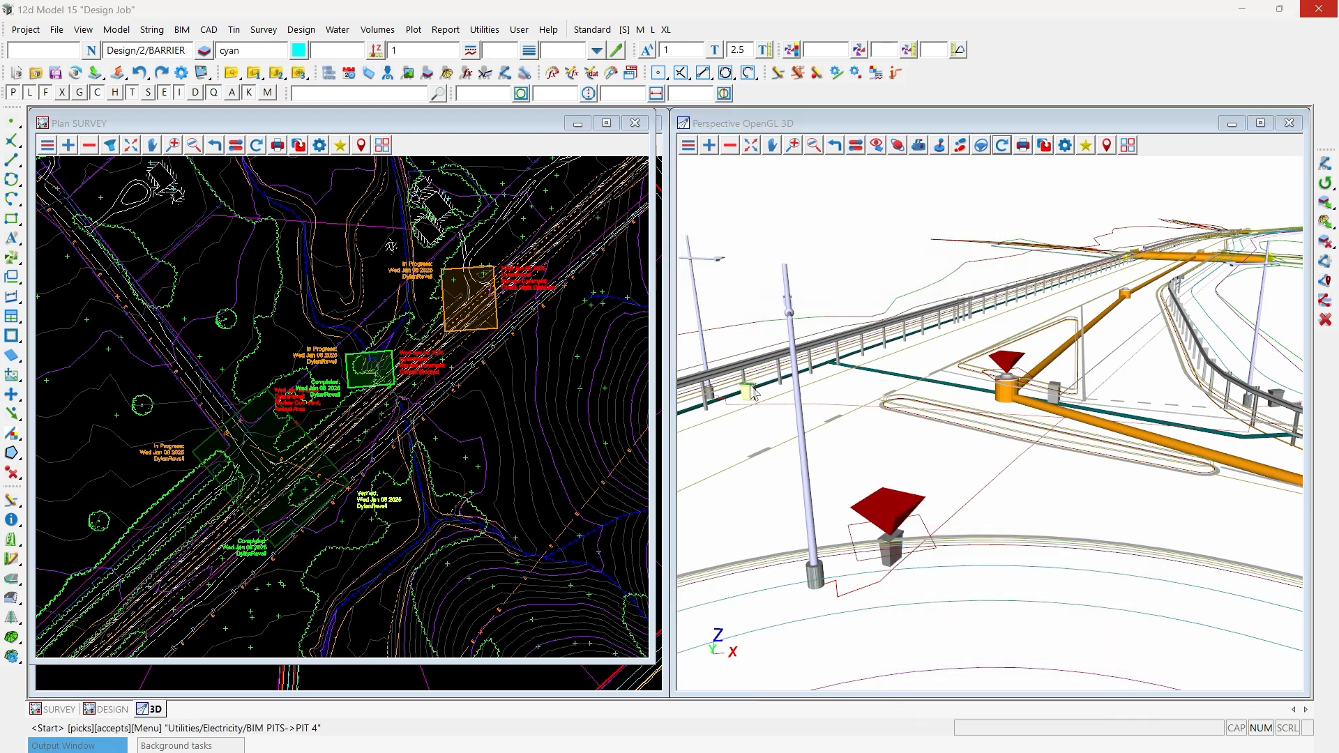
left_click(751, 392)
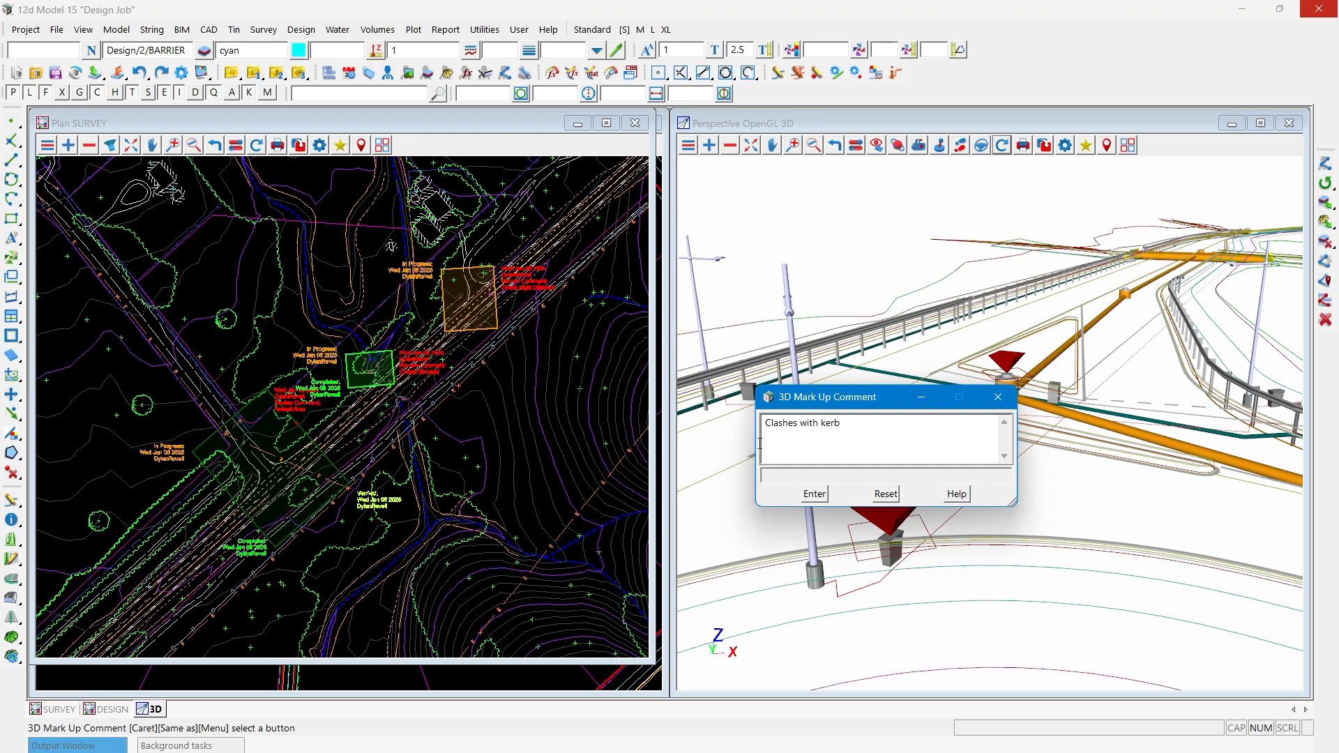
triple_click(760, 443)
type("Move")
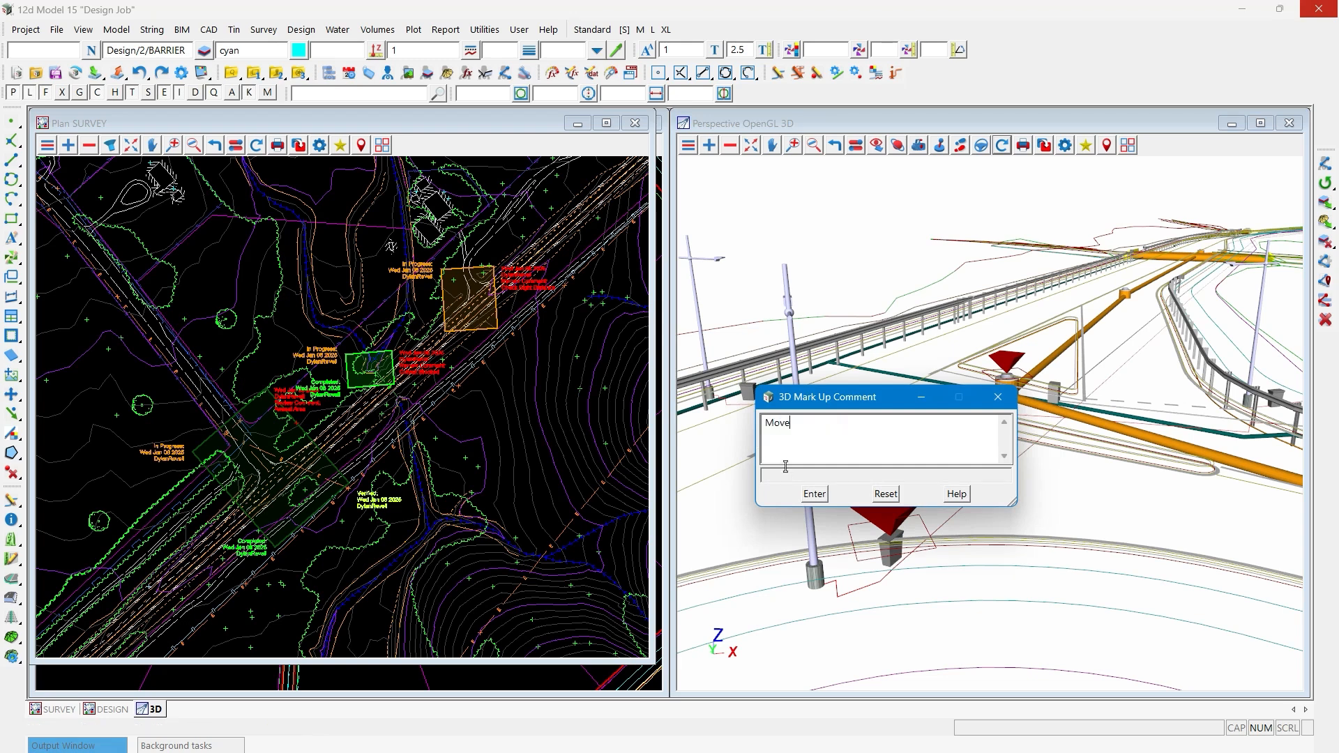
left_click(815, 494)
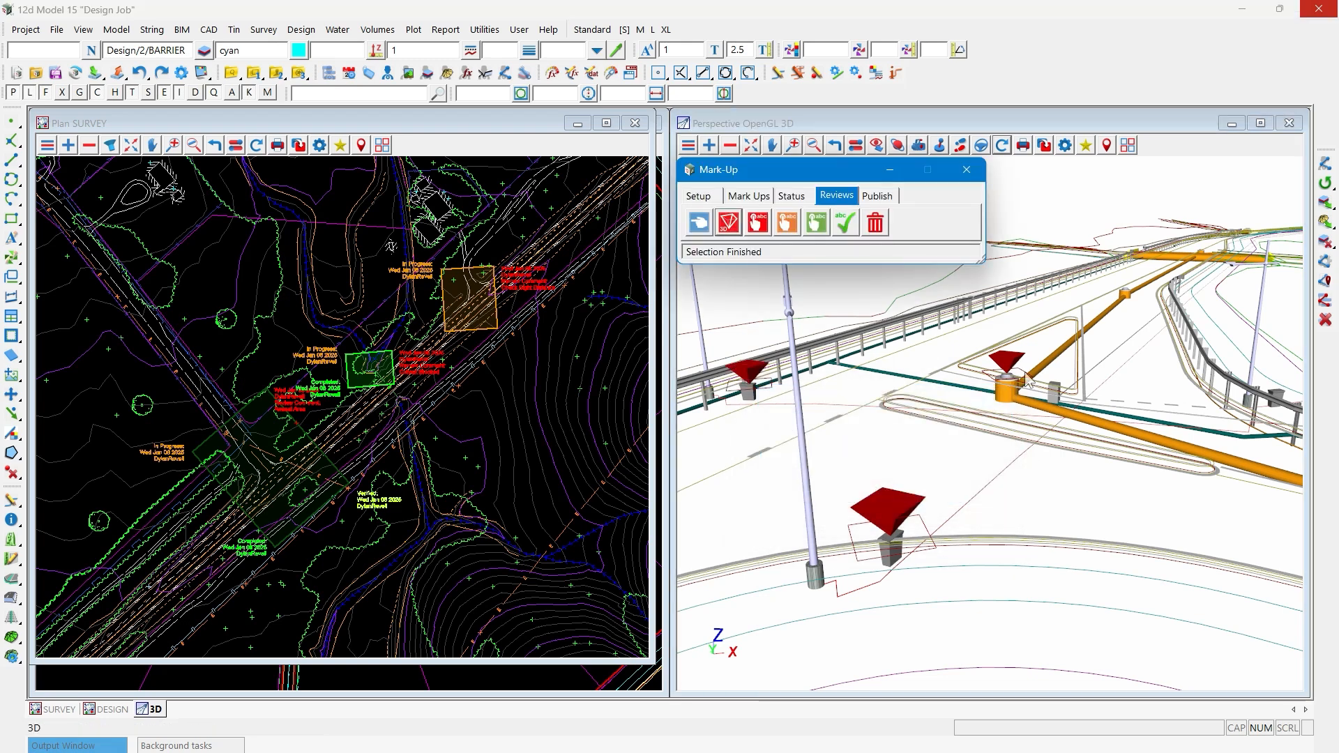
- Add a 3D review to the teal pipe near the curved barrier with the comment "Check Cover"
left_click(967, 169)
left_click(1243, 439)
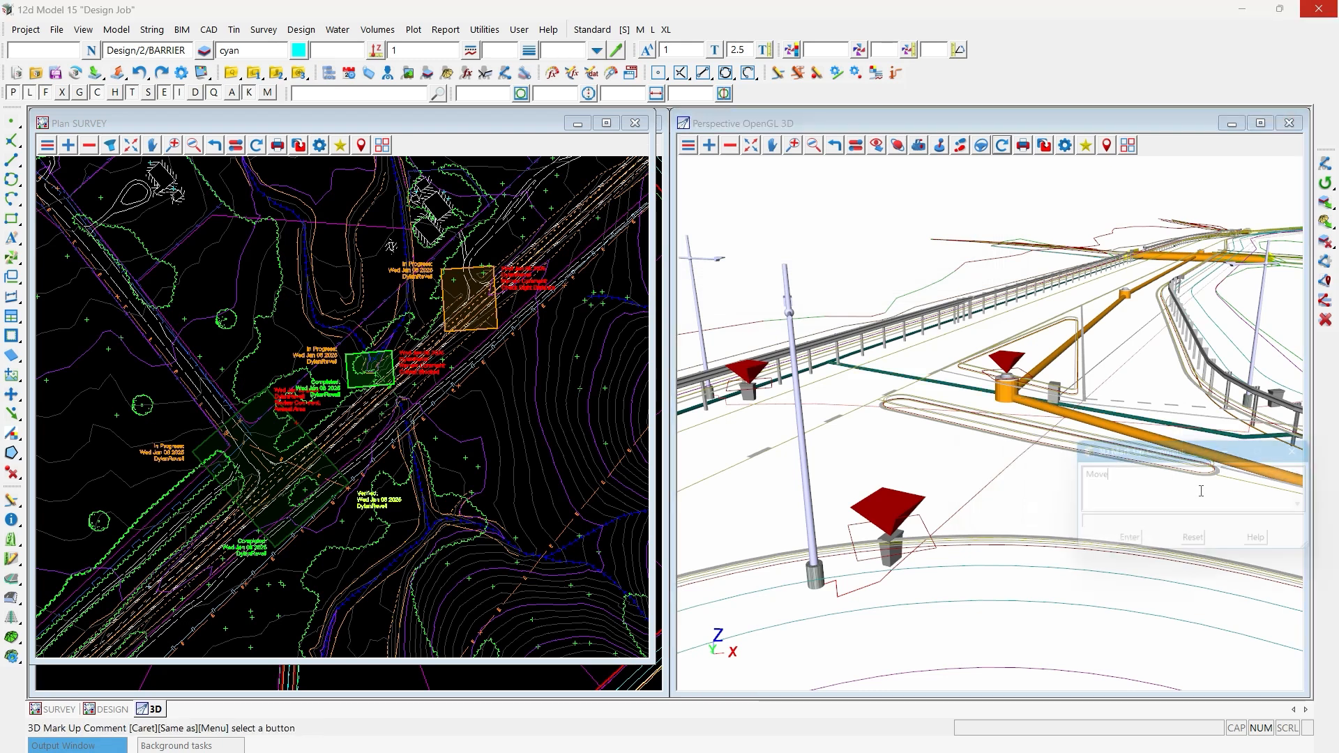
type("Check Cov")
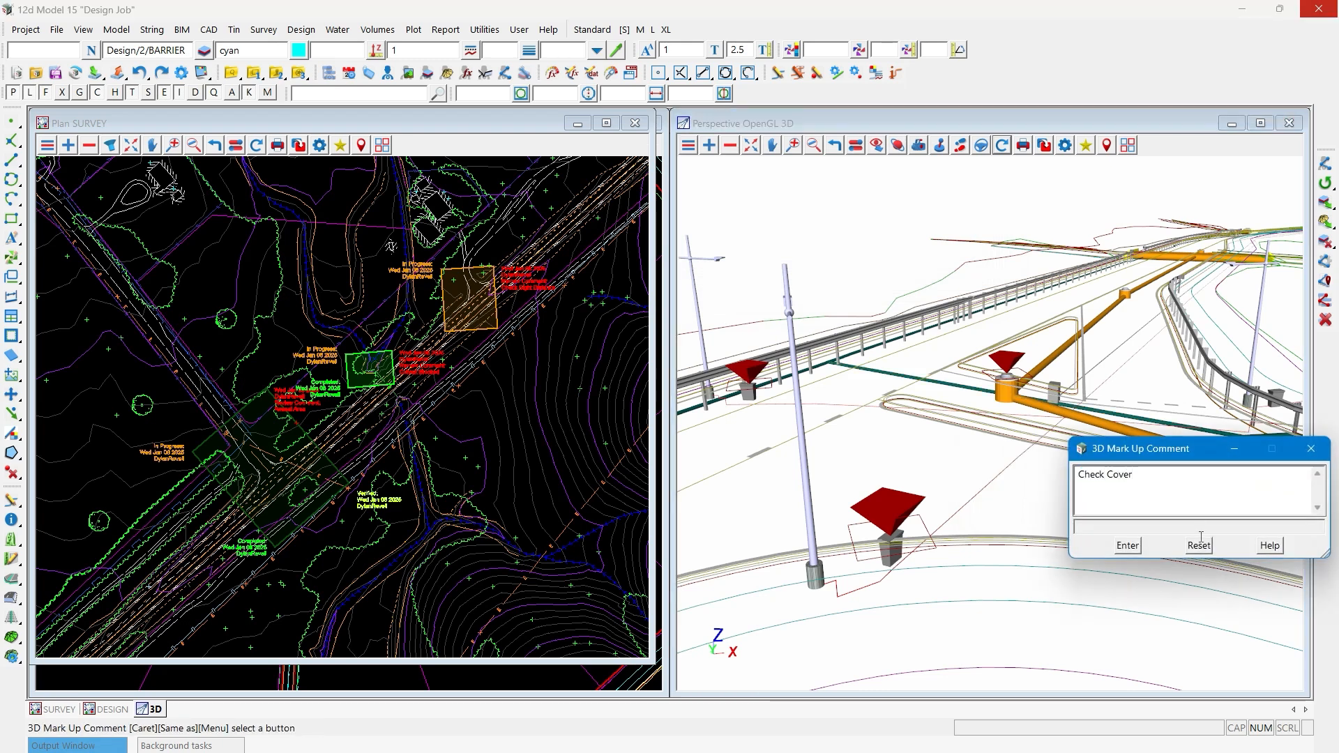
left_click(1127, 546)
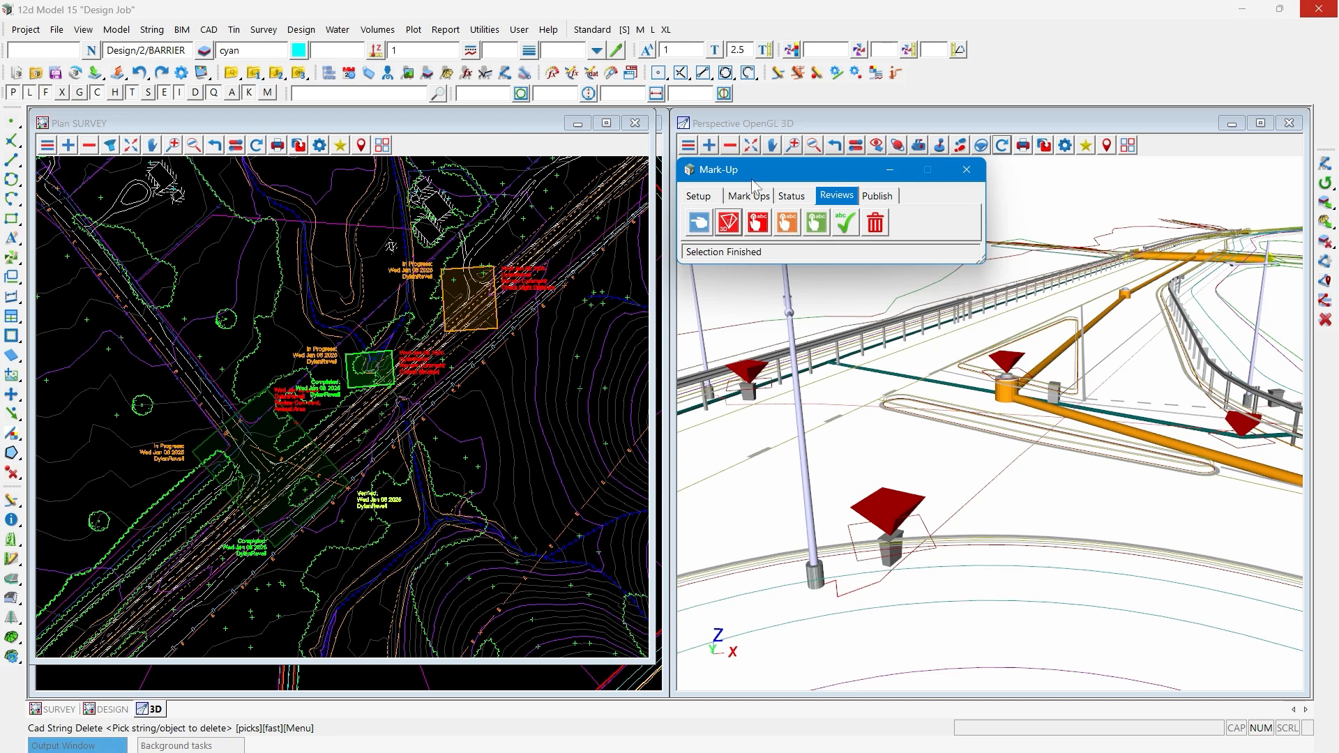
- Examine how the 3D reviews are stored under the Mark Up models in the 3D view's model list
left_click(730, 146)
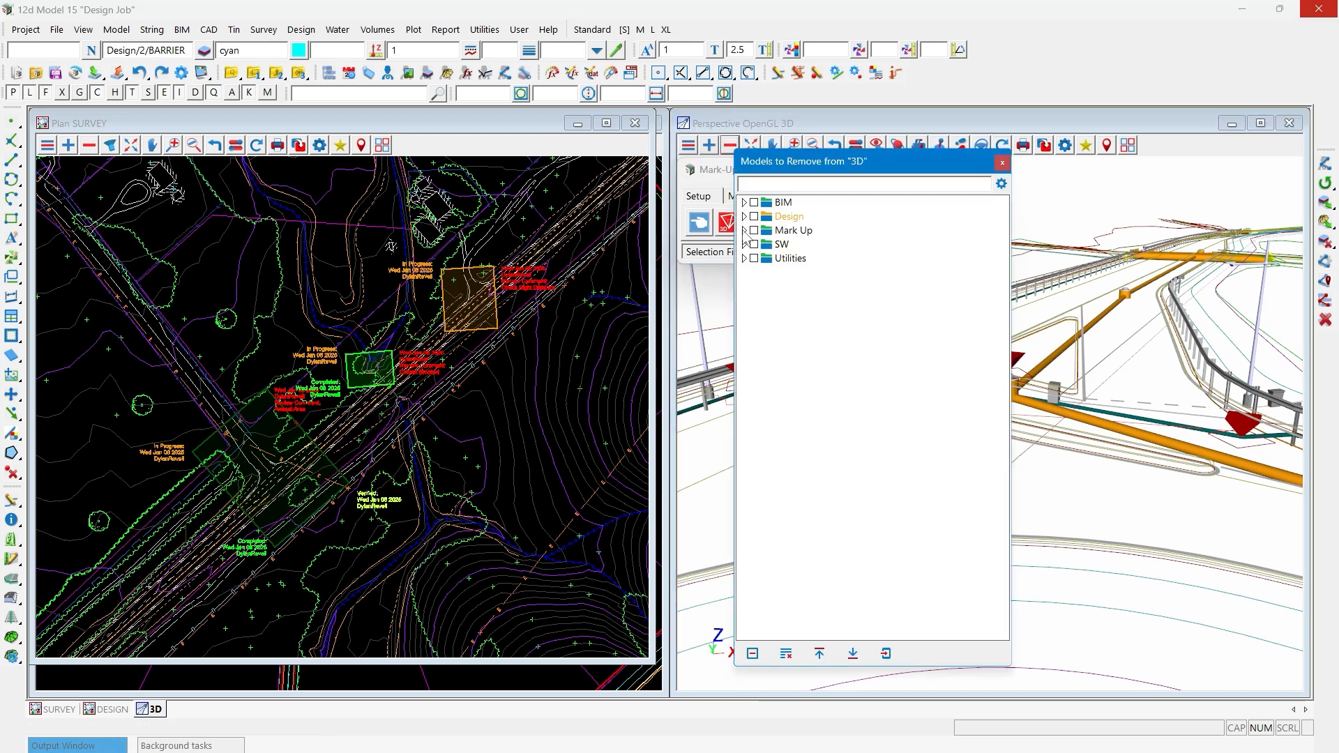
left_click(744, 230)
left_click(753, 244)
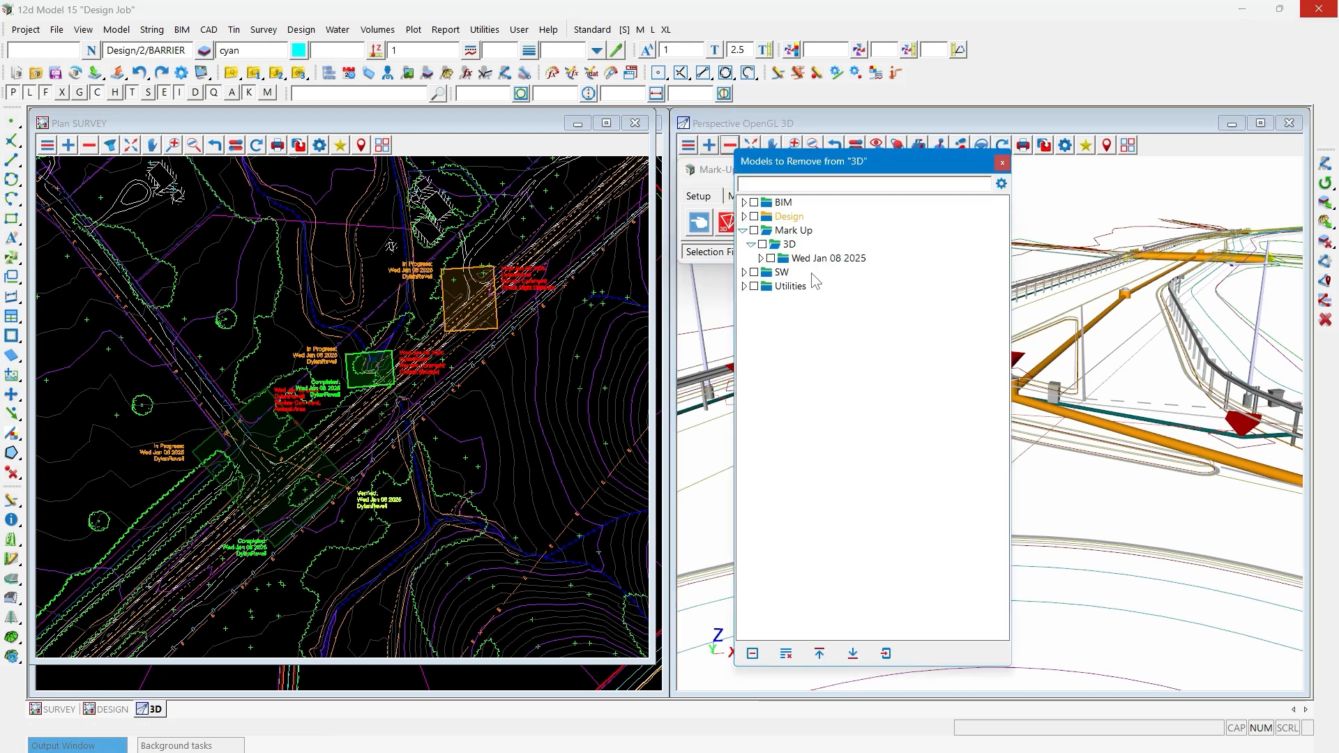
left_click(1002, 166)
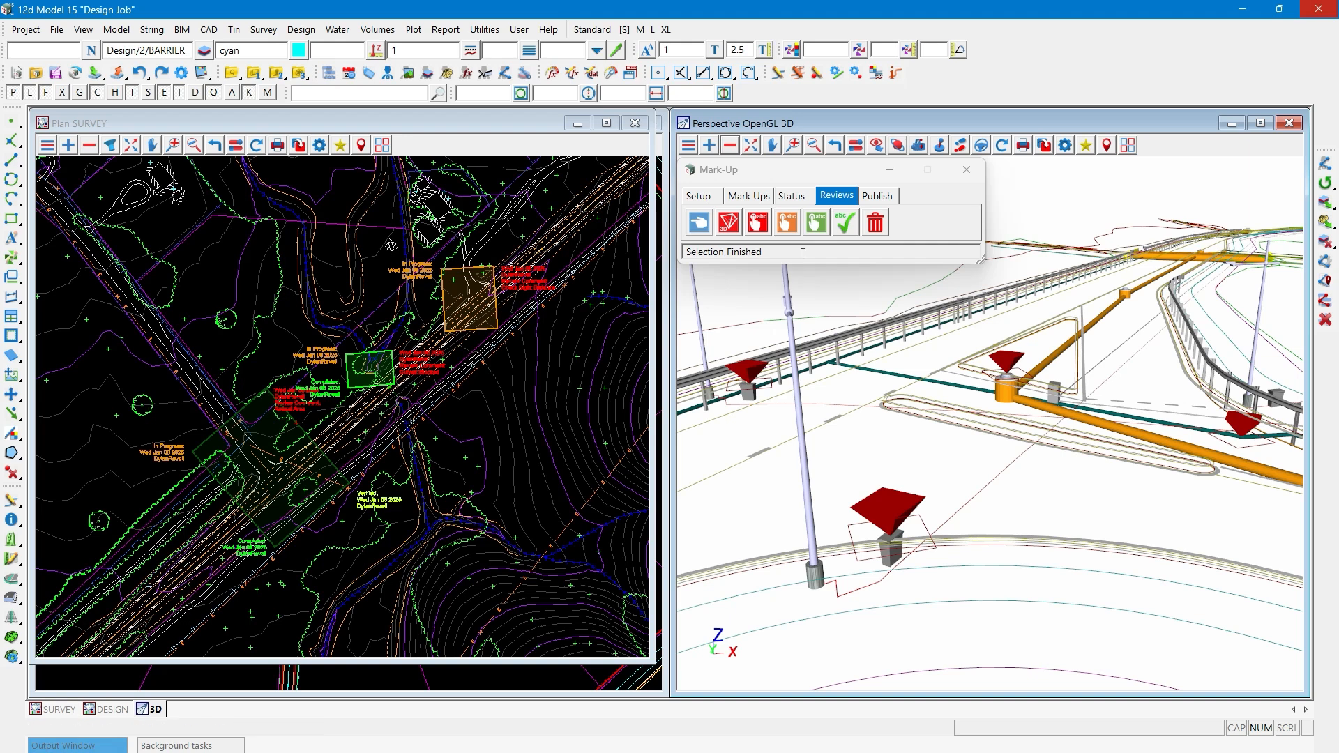
- Set the 3D reviews on the near-kerb pit, the orange manhole and the pipe by the curved barrier to In Progress
left_click(789, 224)
left_click(901, 503)
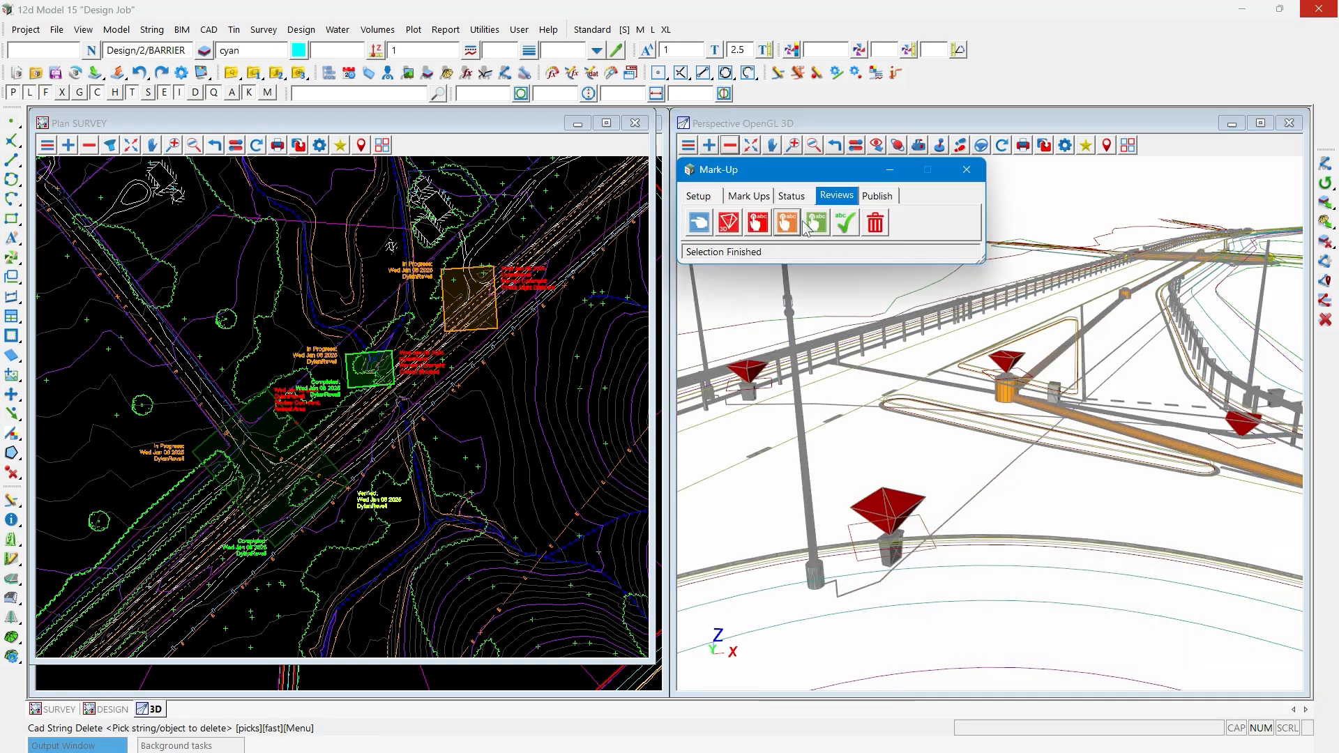
left_click(790, 221)
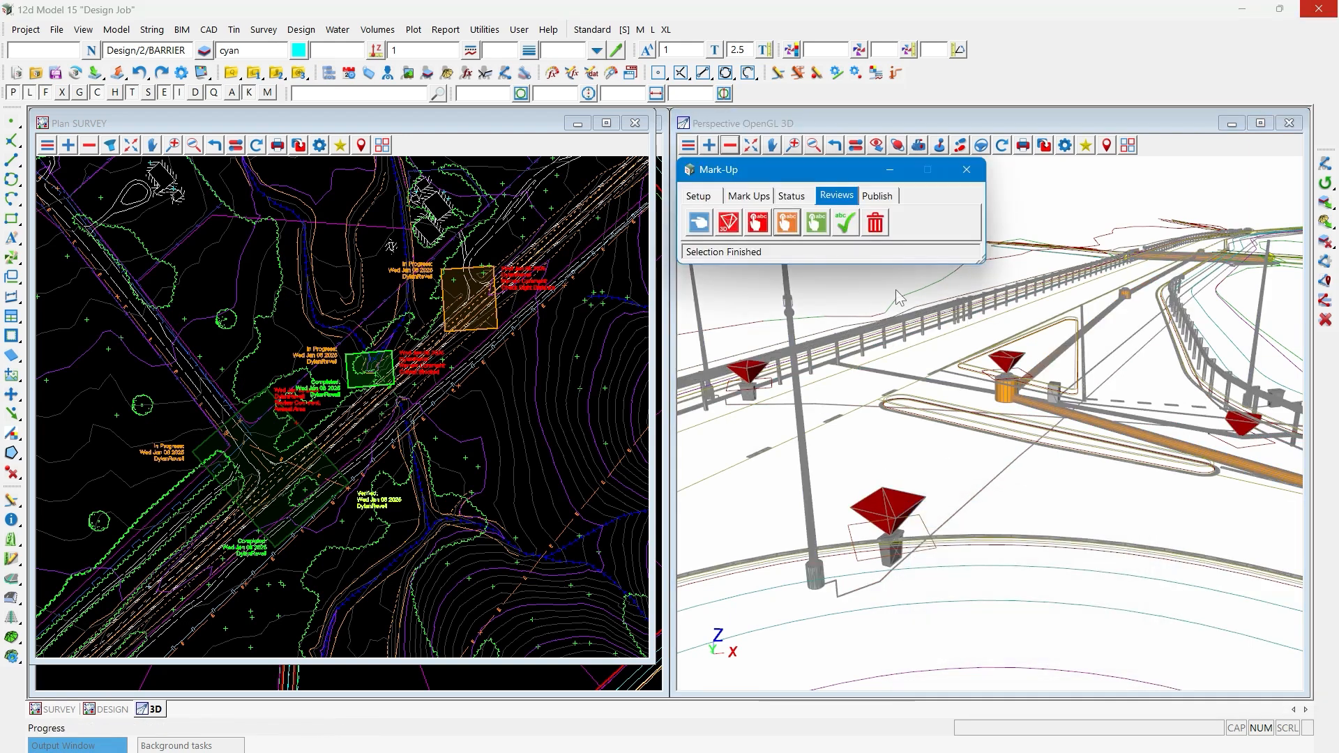
left_click(999, 355)
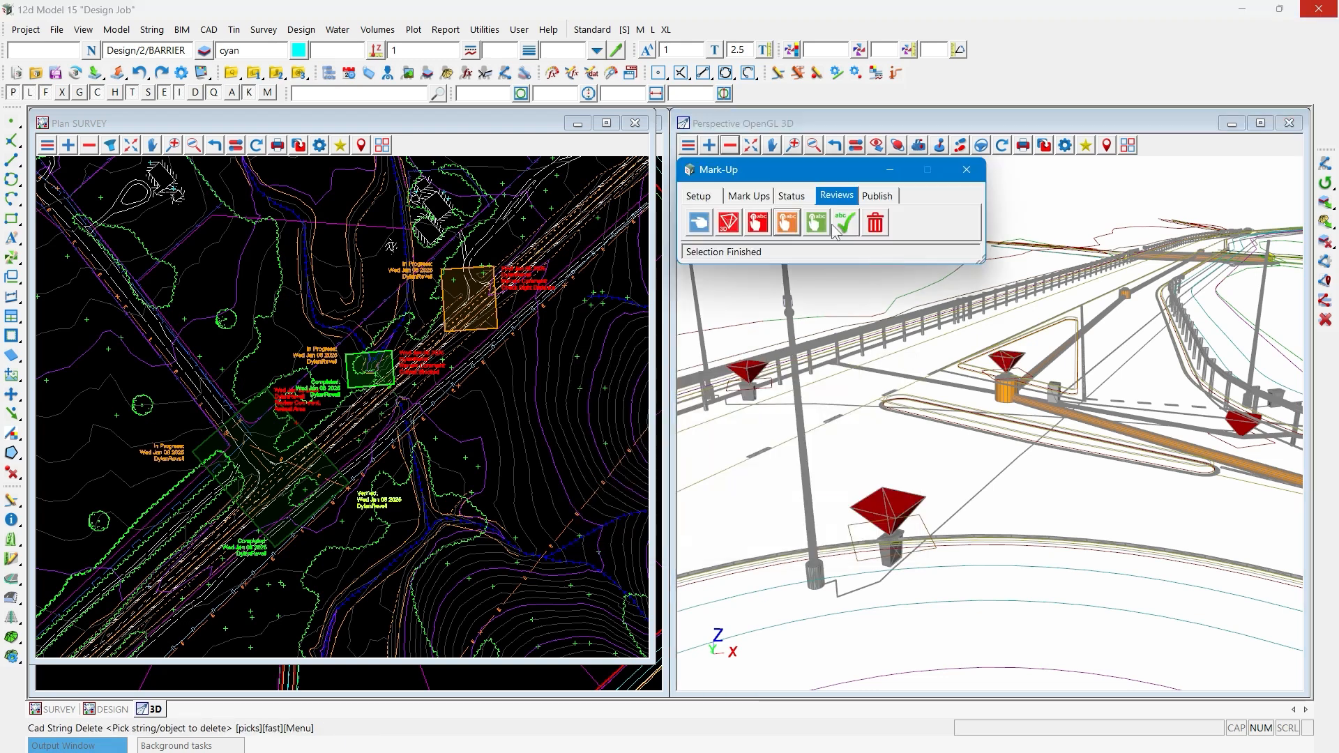
left_click(1123, 442)
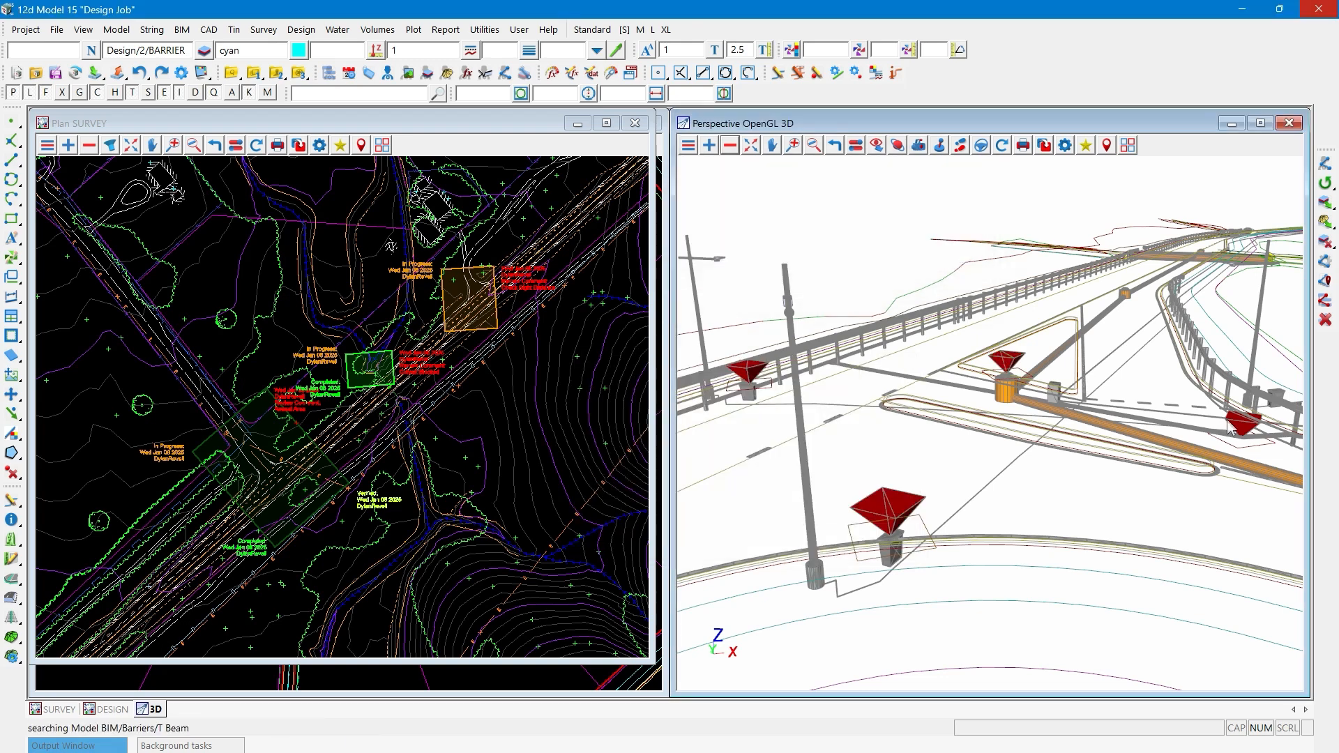
left_click(1001, 146)
- Mark the near-kerb electricity pit's 3D review as completed and verify it
left_click(885, 481)
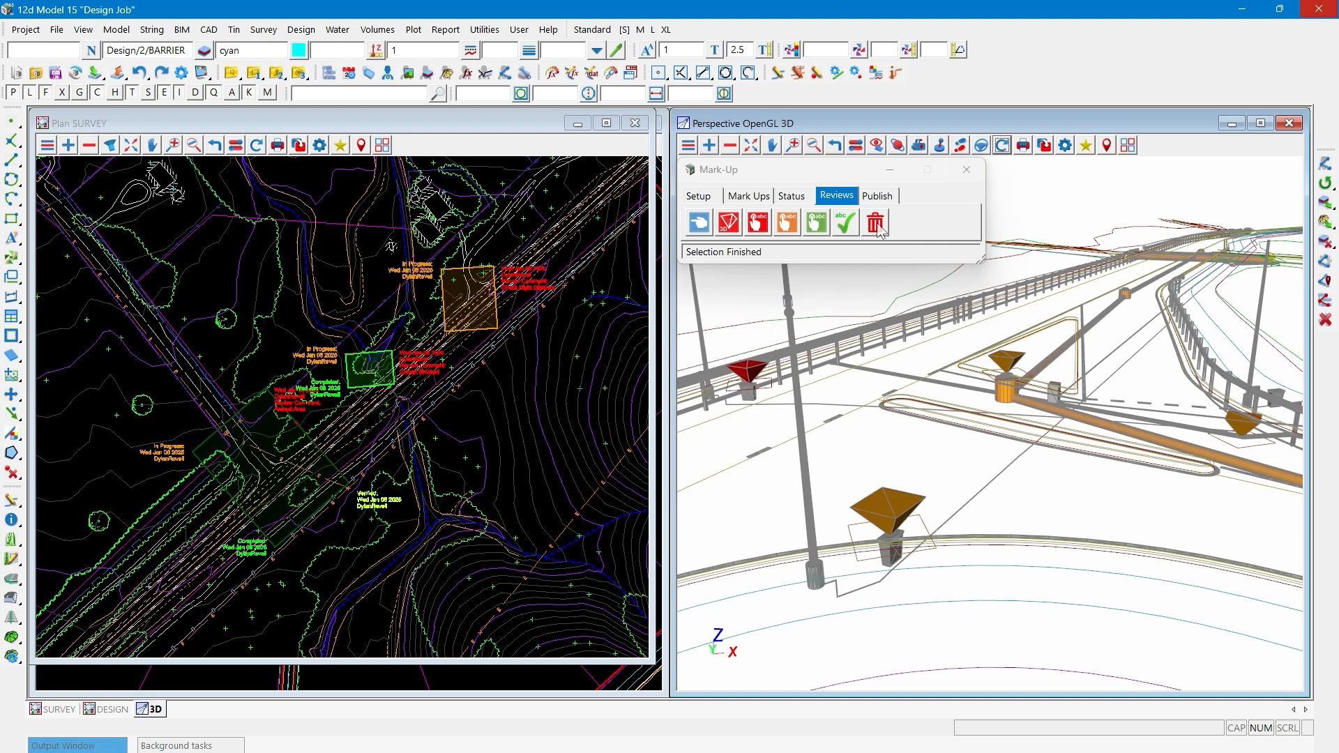
left_click(896, 513)
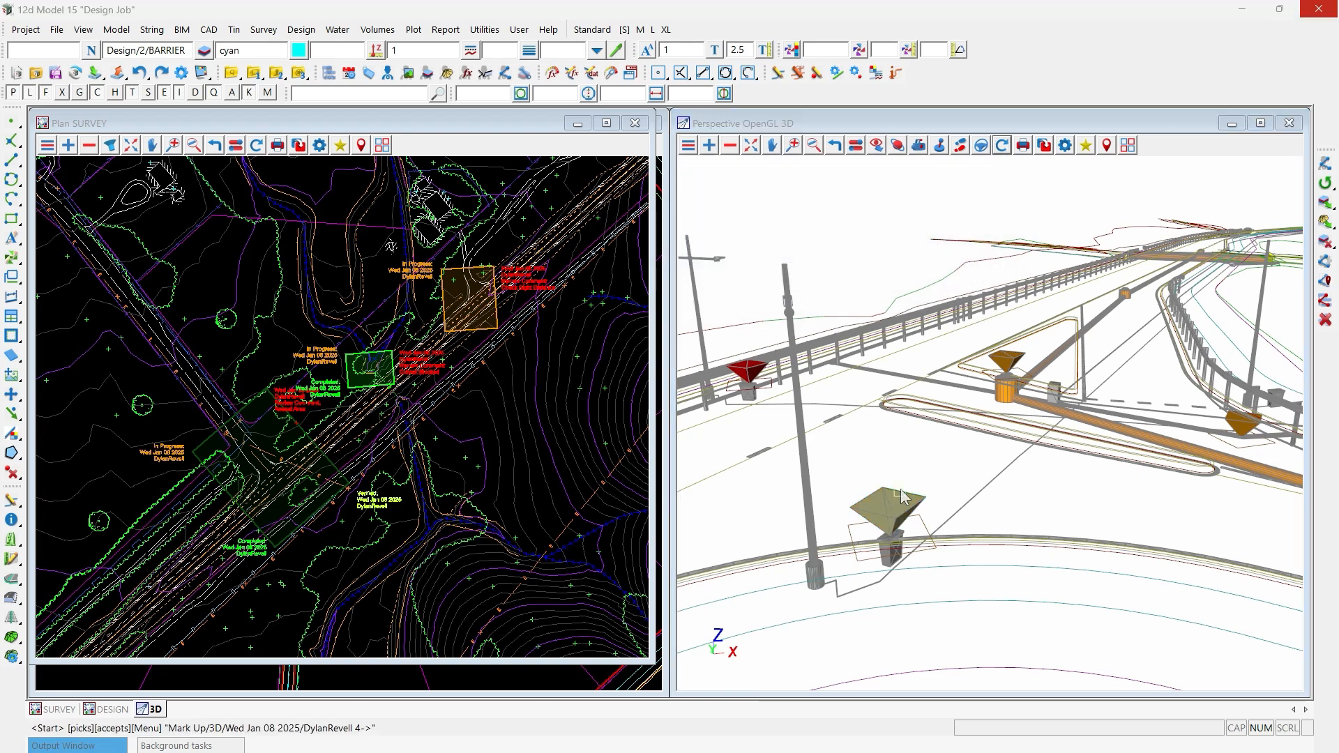
middle_click(896, 513)
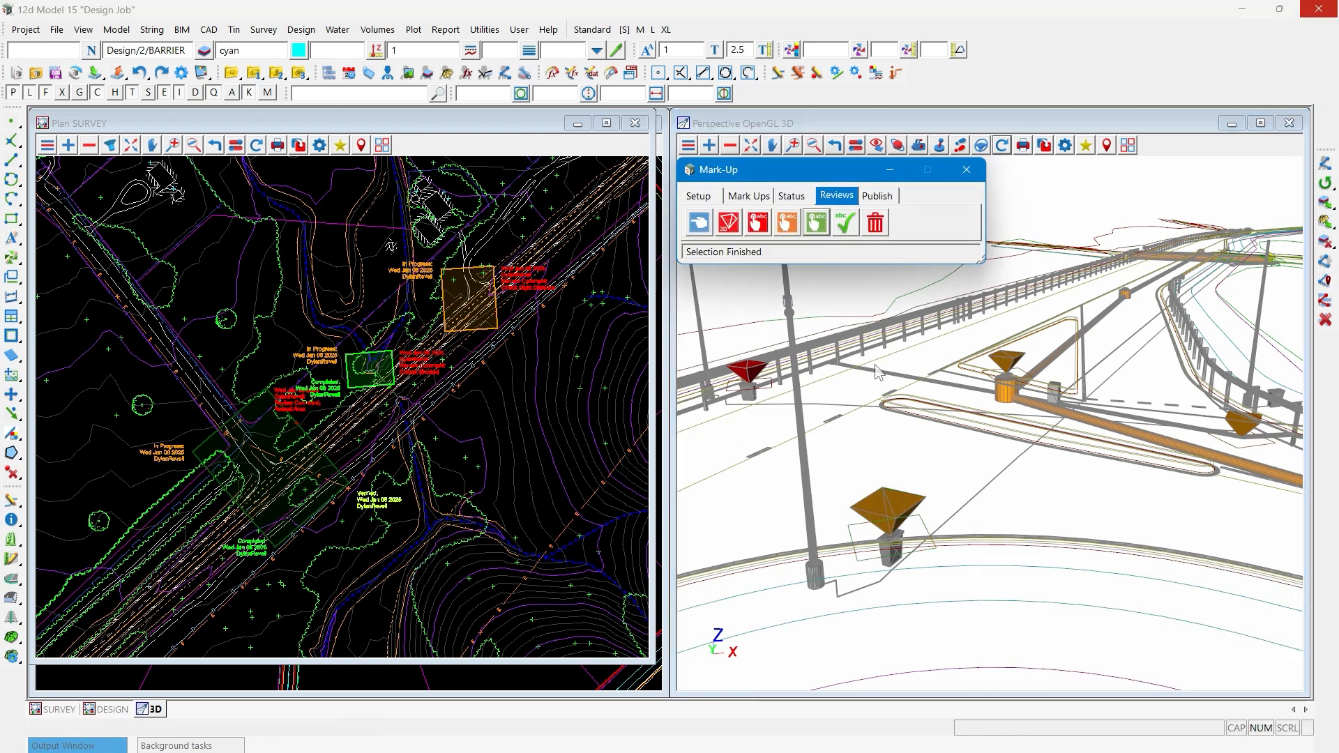
left_click(848, 224)
left_click(900, 503)
middle_click(900, 504)
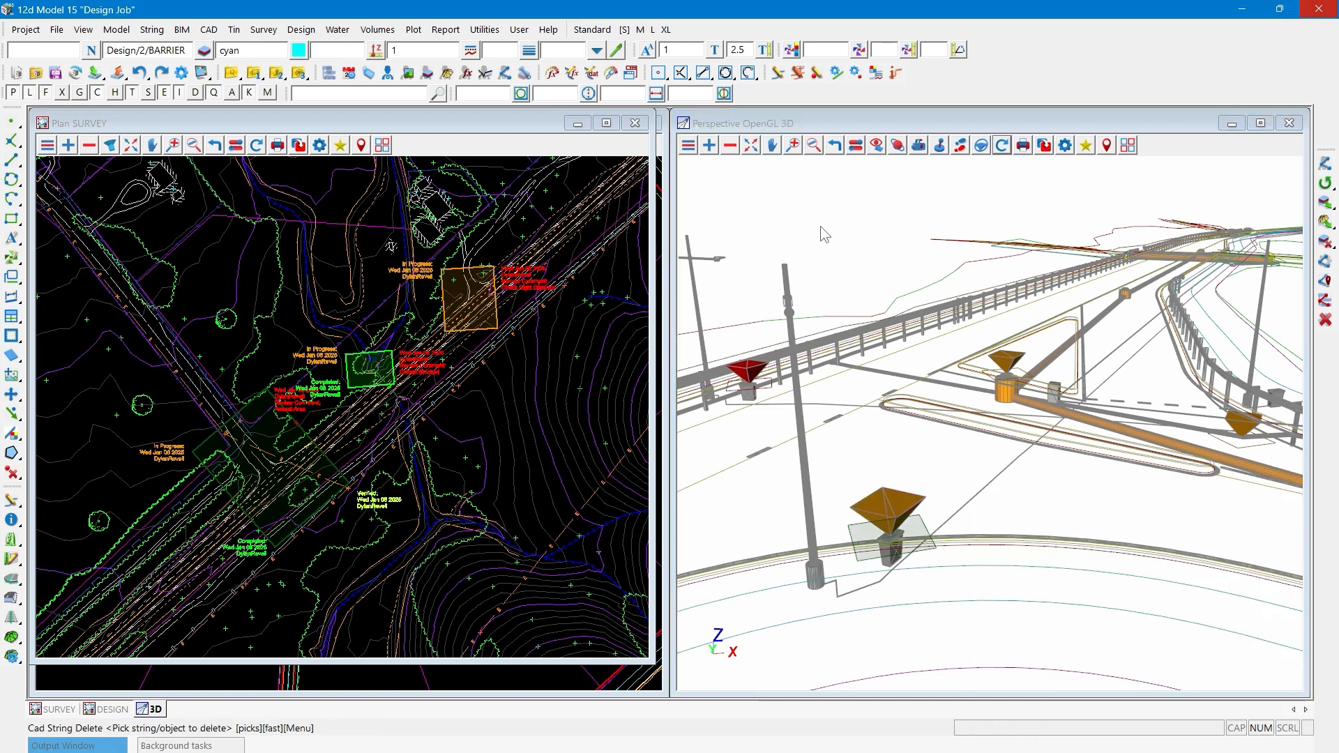
- Mark the "Check Cover" 3D review on the pipe near the curved barrier as completed and refresh the 3D view
left_click(845, 225)
left_click(1231, 428)
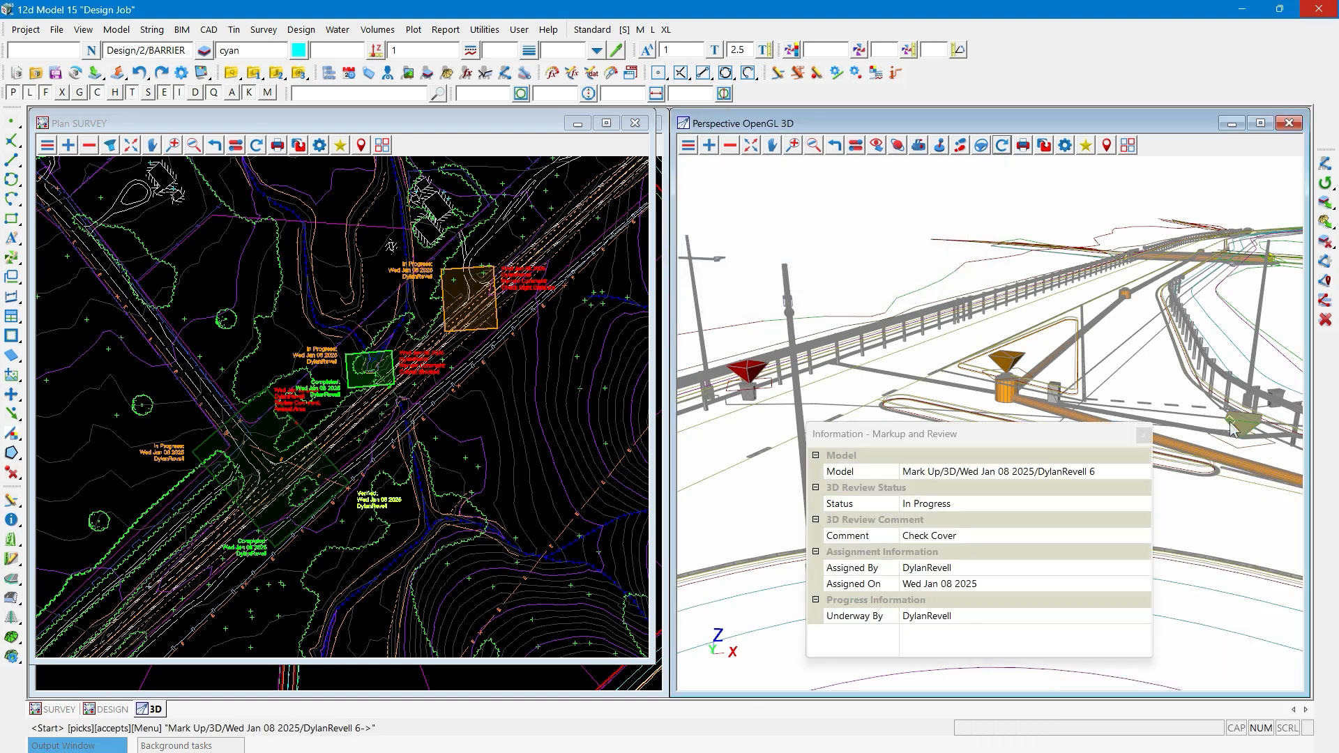
middle_click(1230, 429)
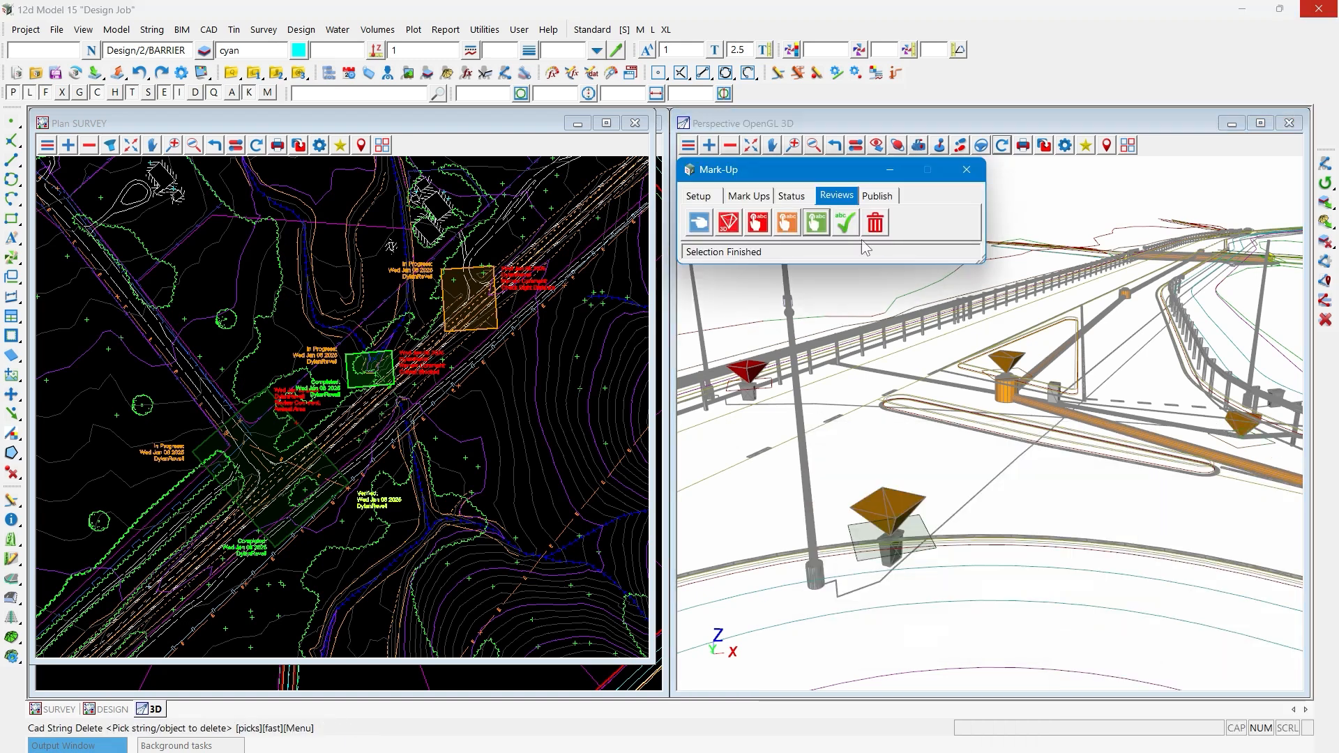
left_click(1003, 146)
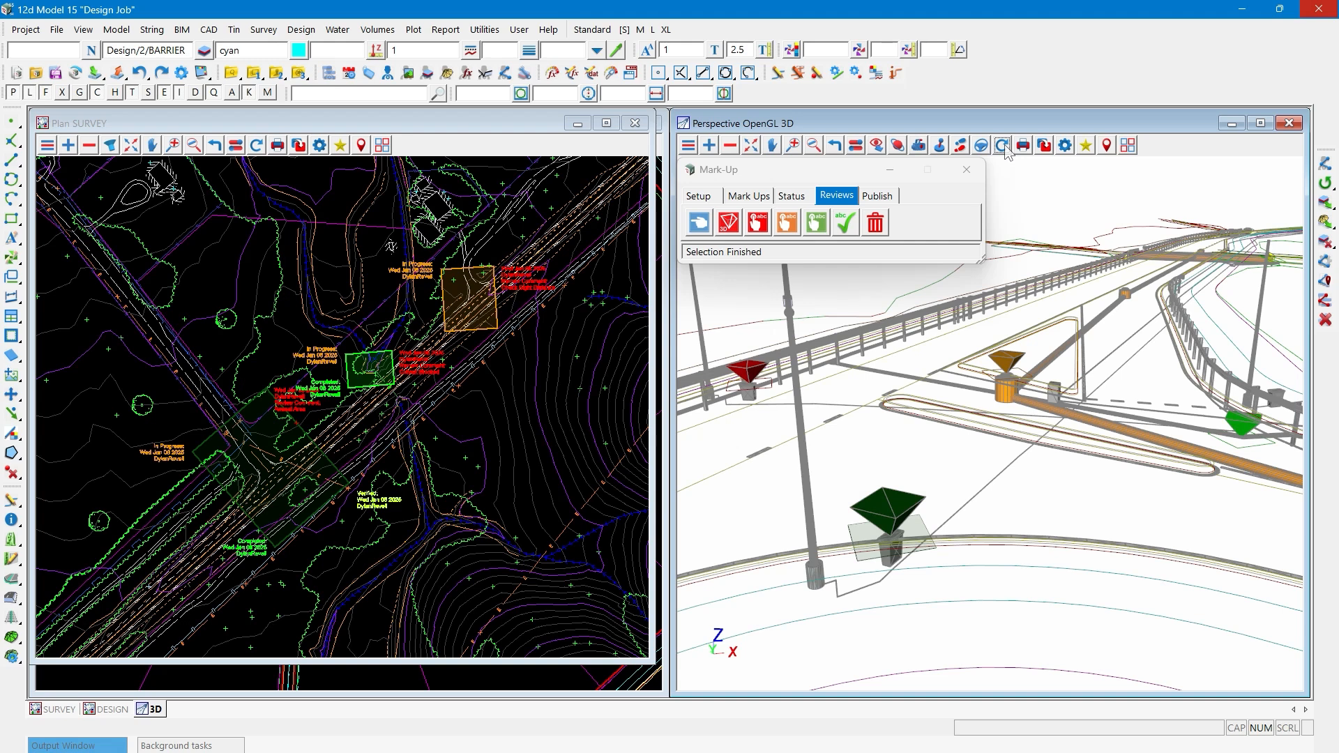
left_click(876, 223)
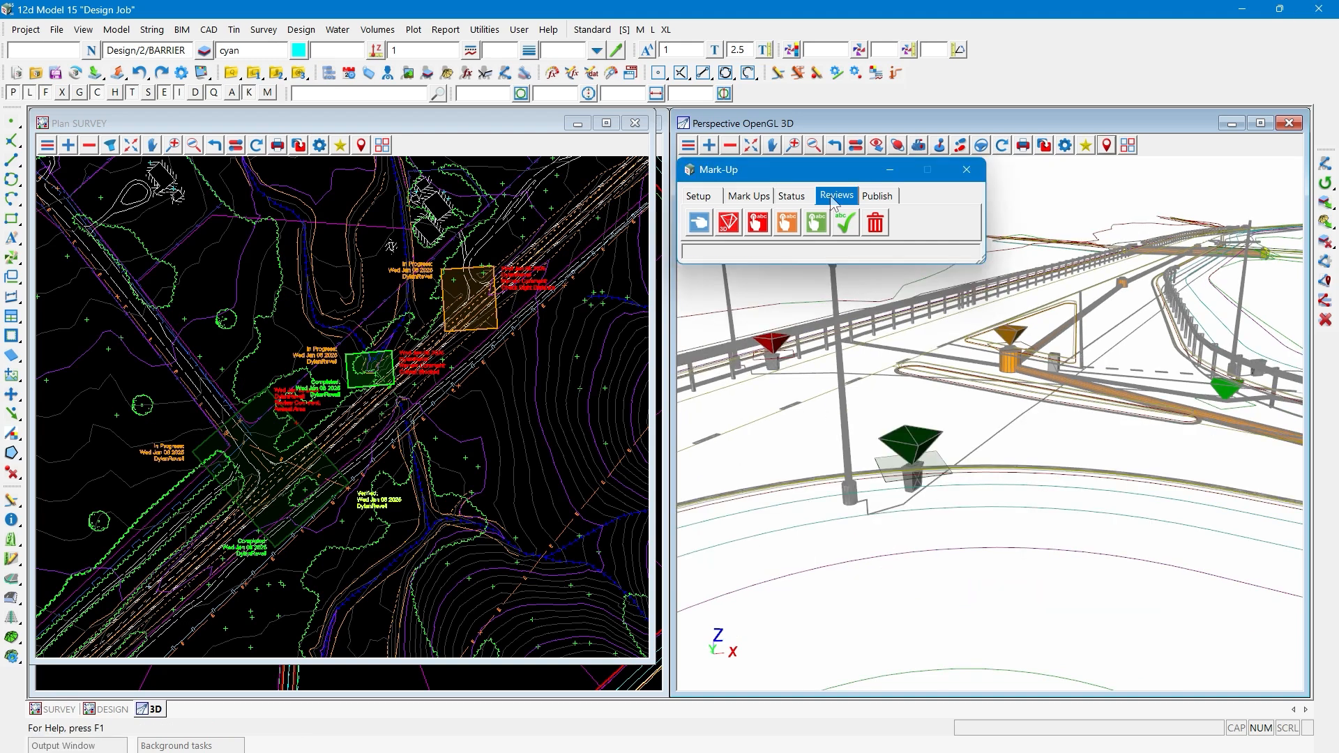
left_click(879, 196)
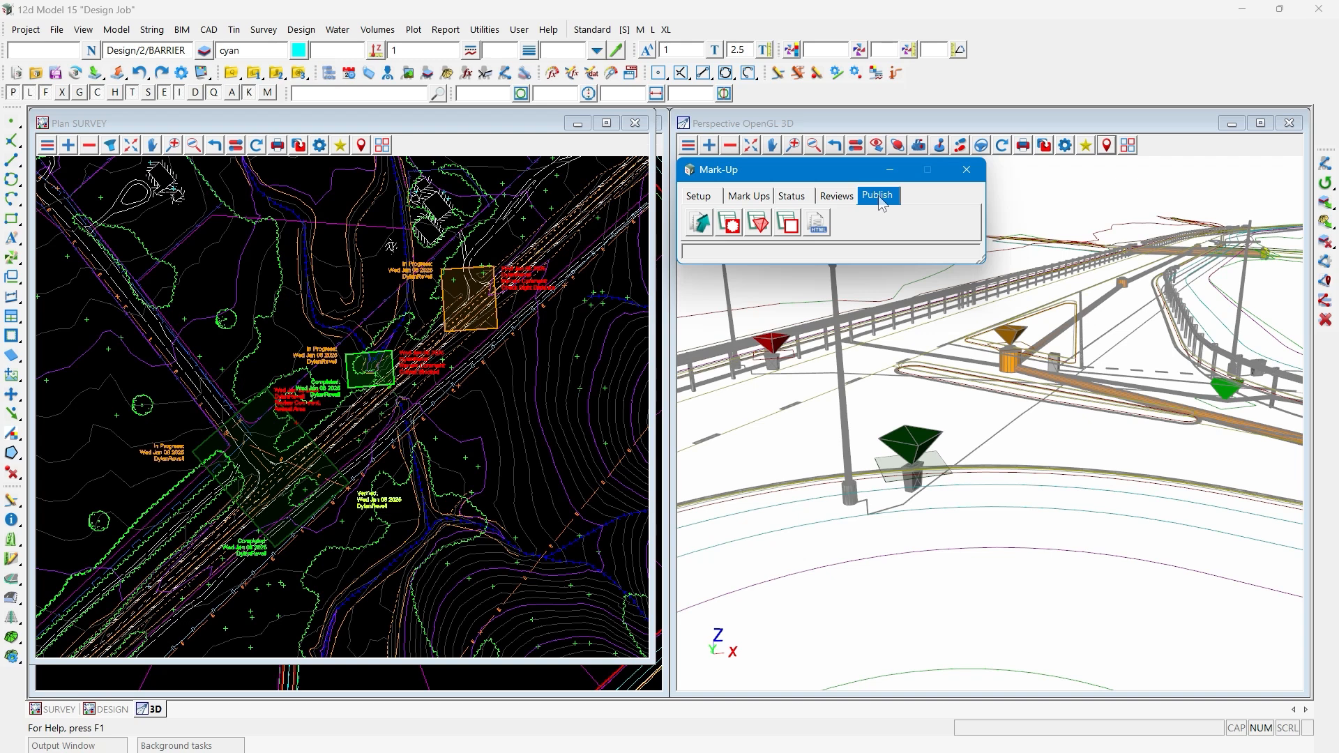
- Save the 3D perspective view's settings to a view favourites file named "Intersection Review"
left_click(1086, 145)
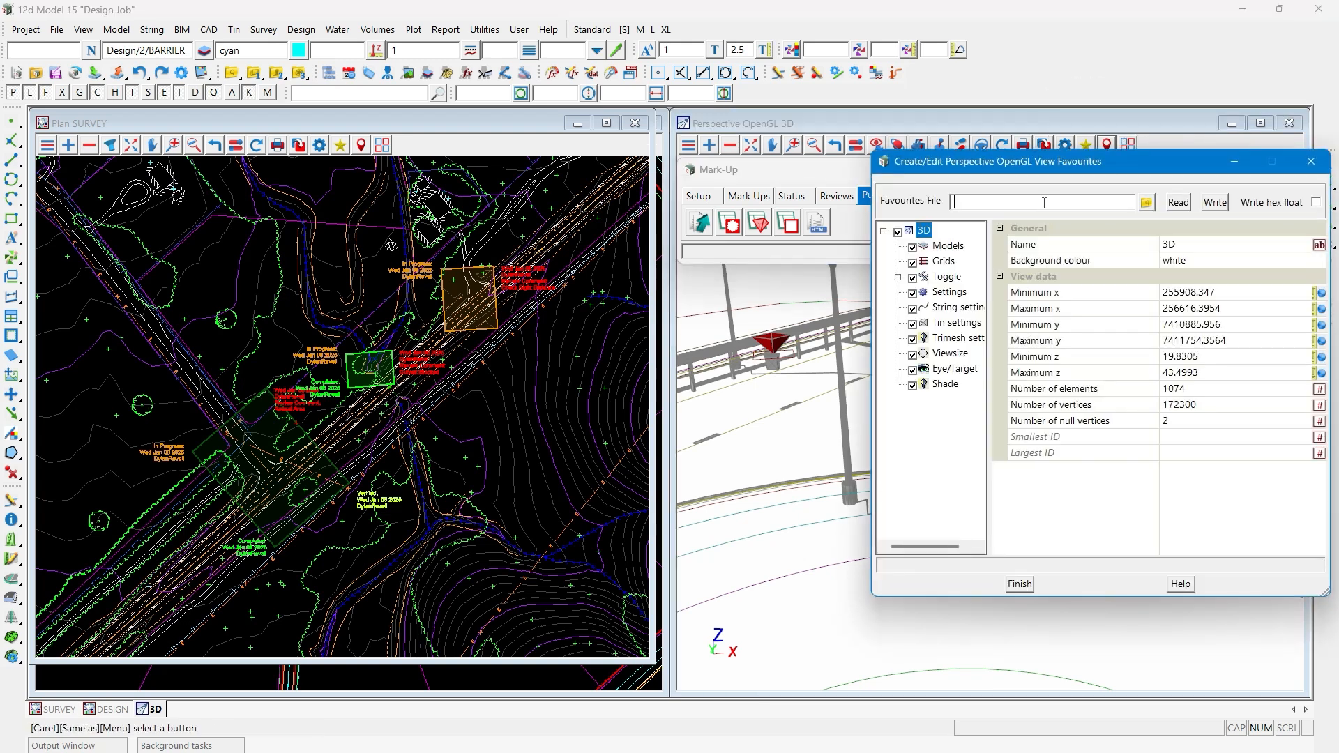
left_click(1044, 203)
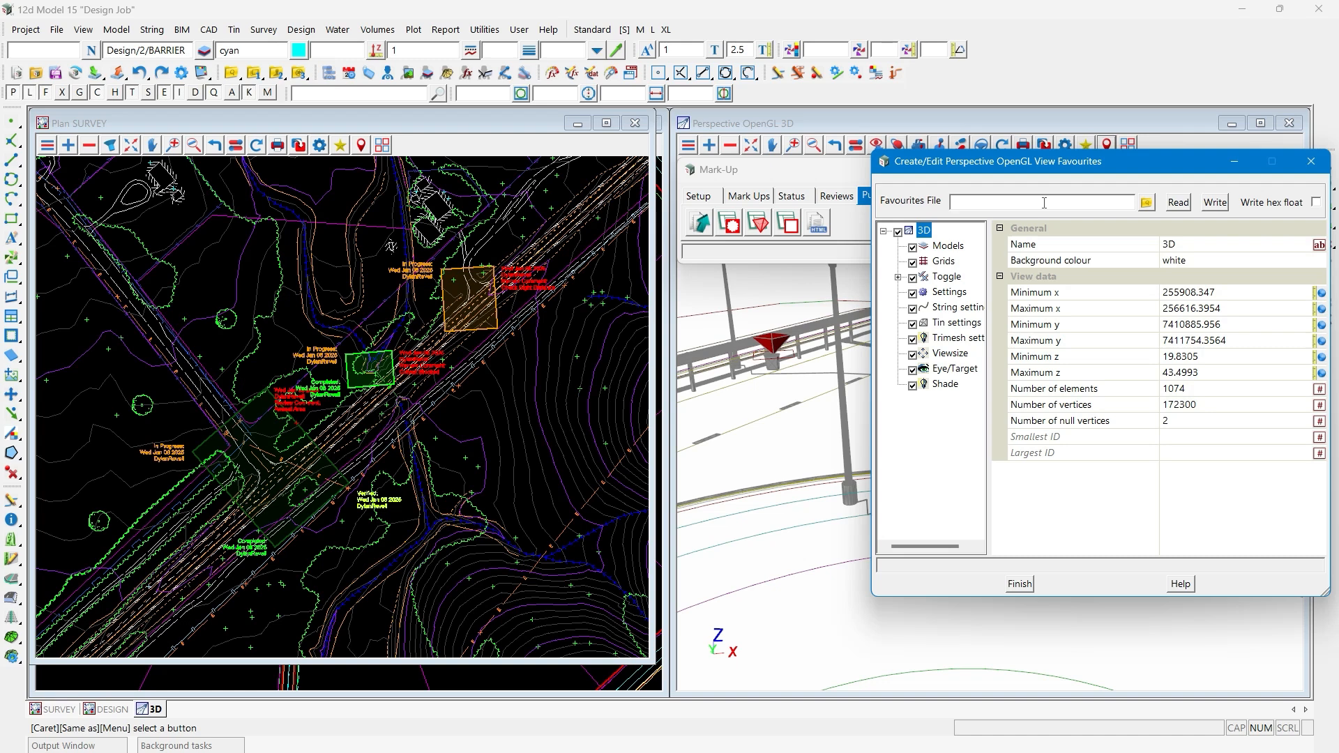
type("Intersection Review")
key("Return")
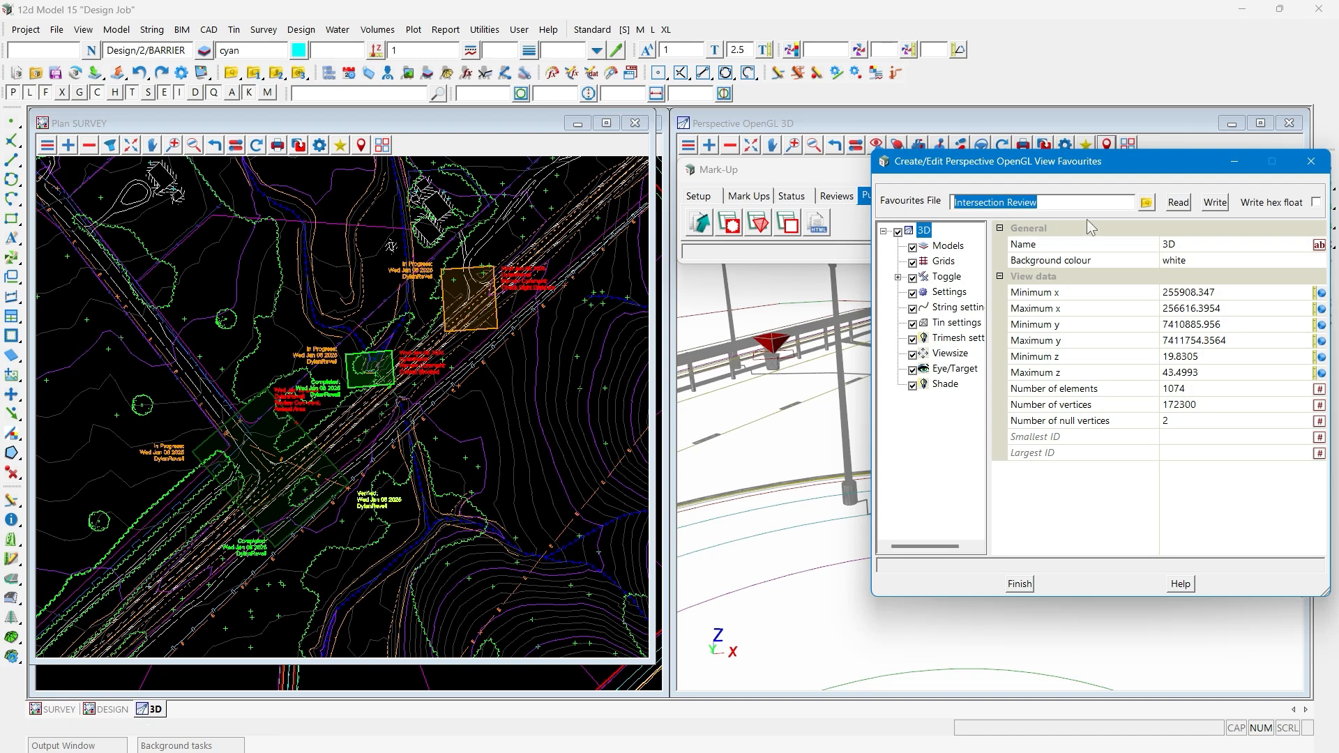
left_click(1212, 206)
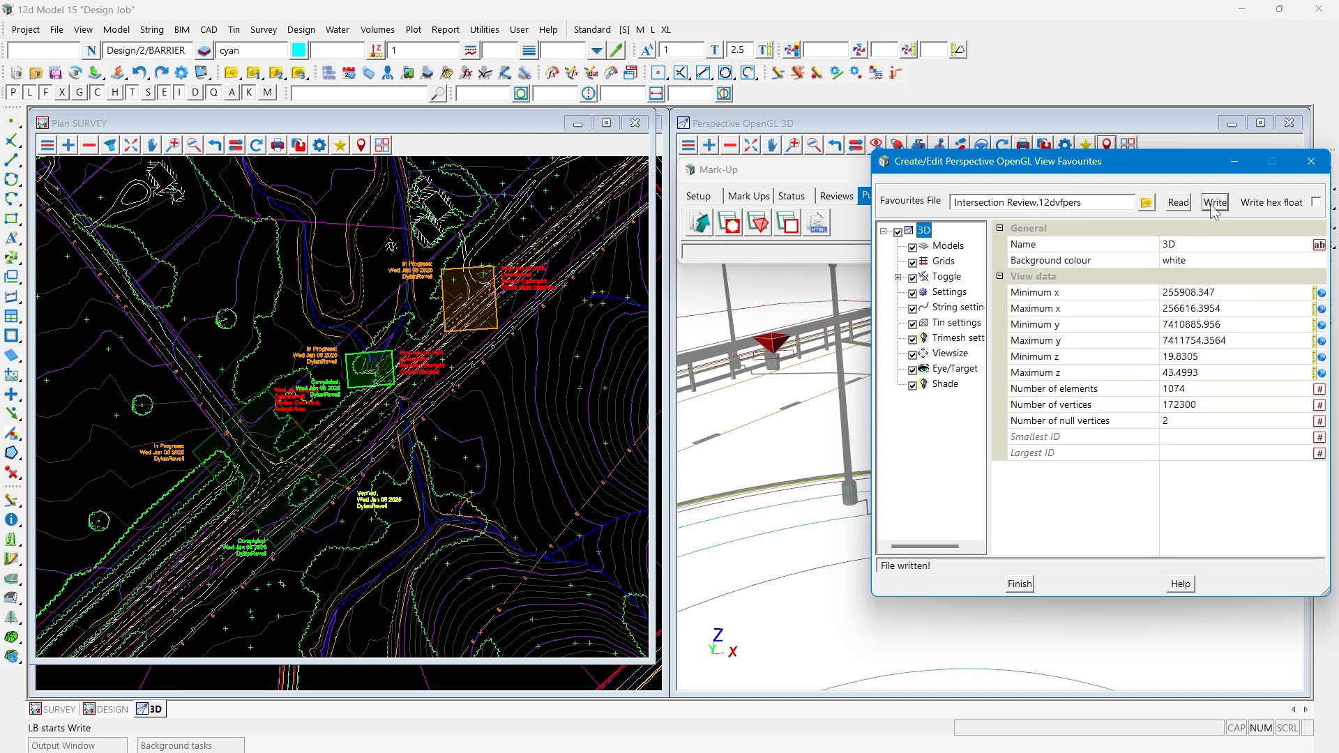
left_click(1019, 584)
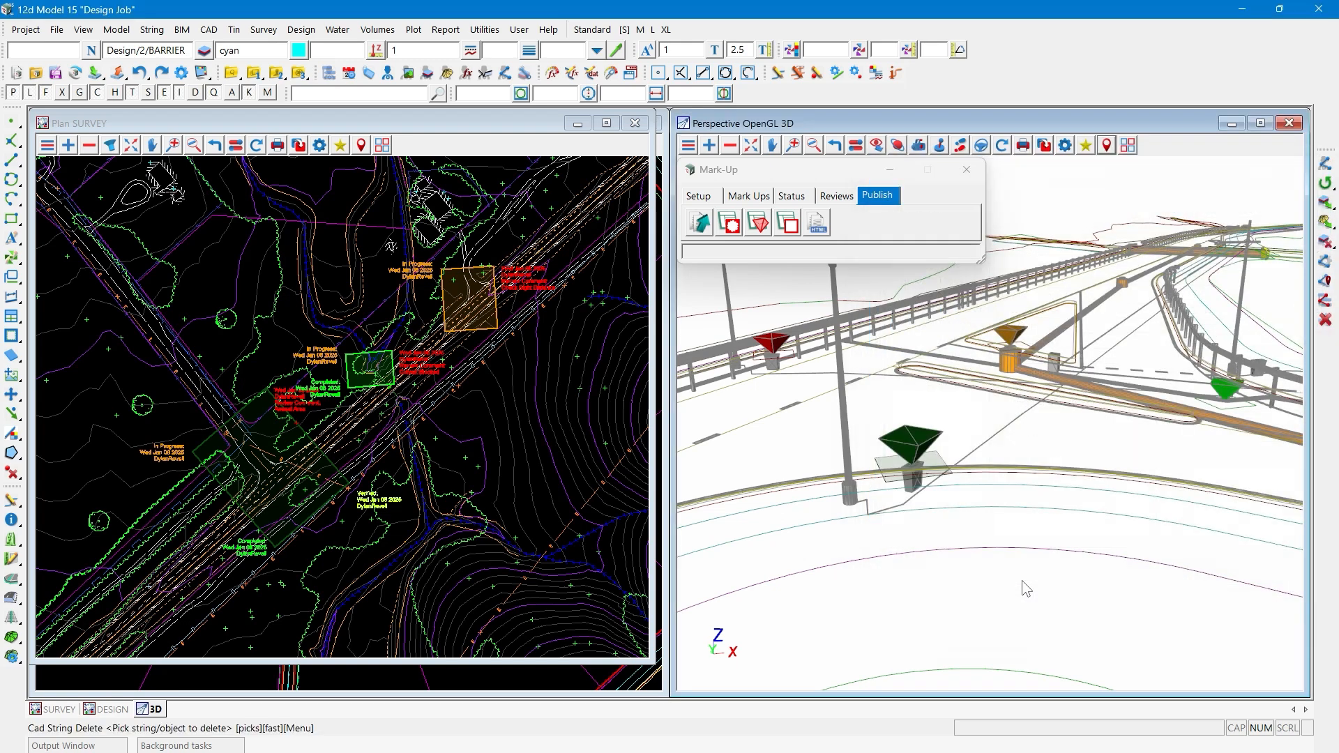
- Save the current 3D camera location to a view positions file named "Intersection Review"
left_click(1106, 145)
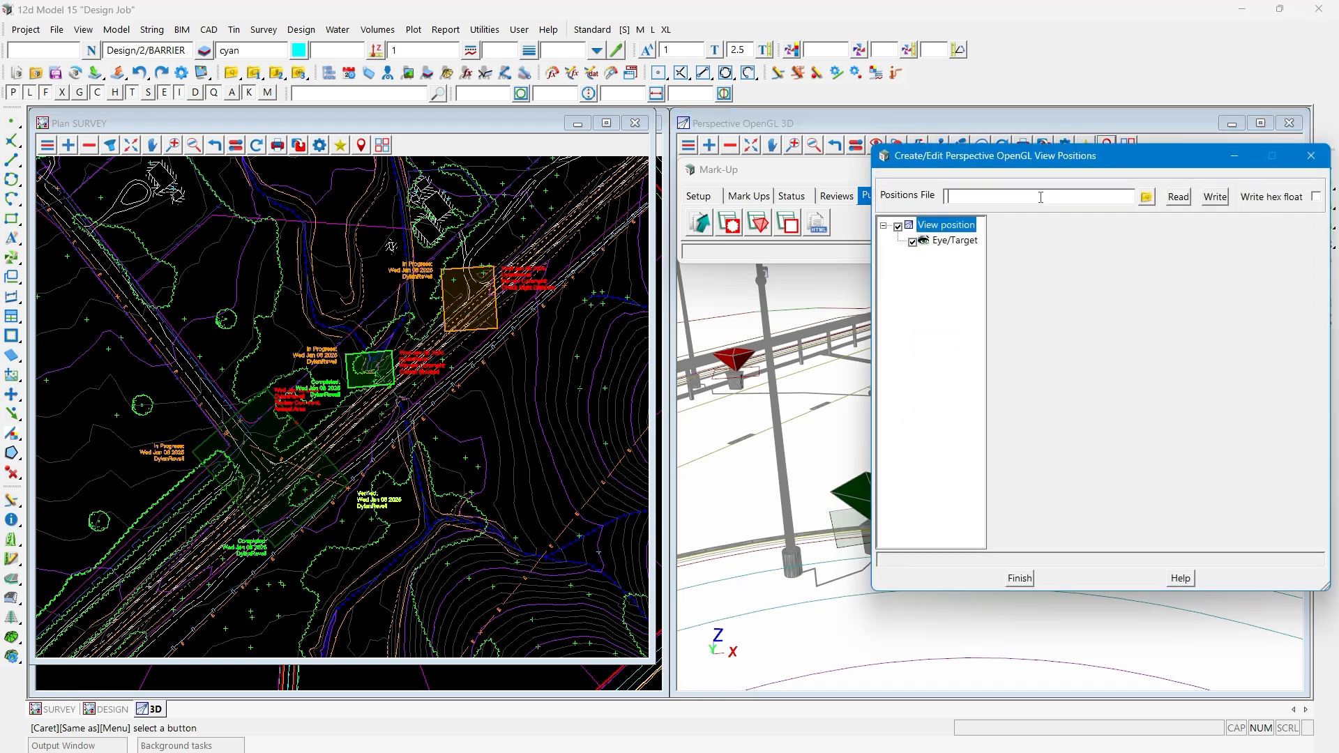
type("Intersection Review.12dvppers")
left_click(1214, 199)
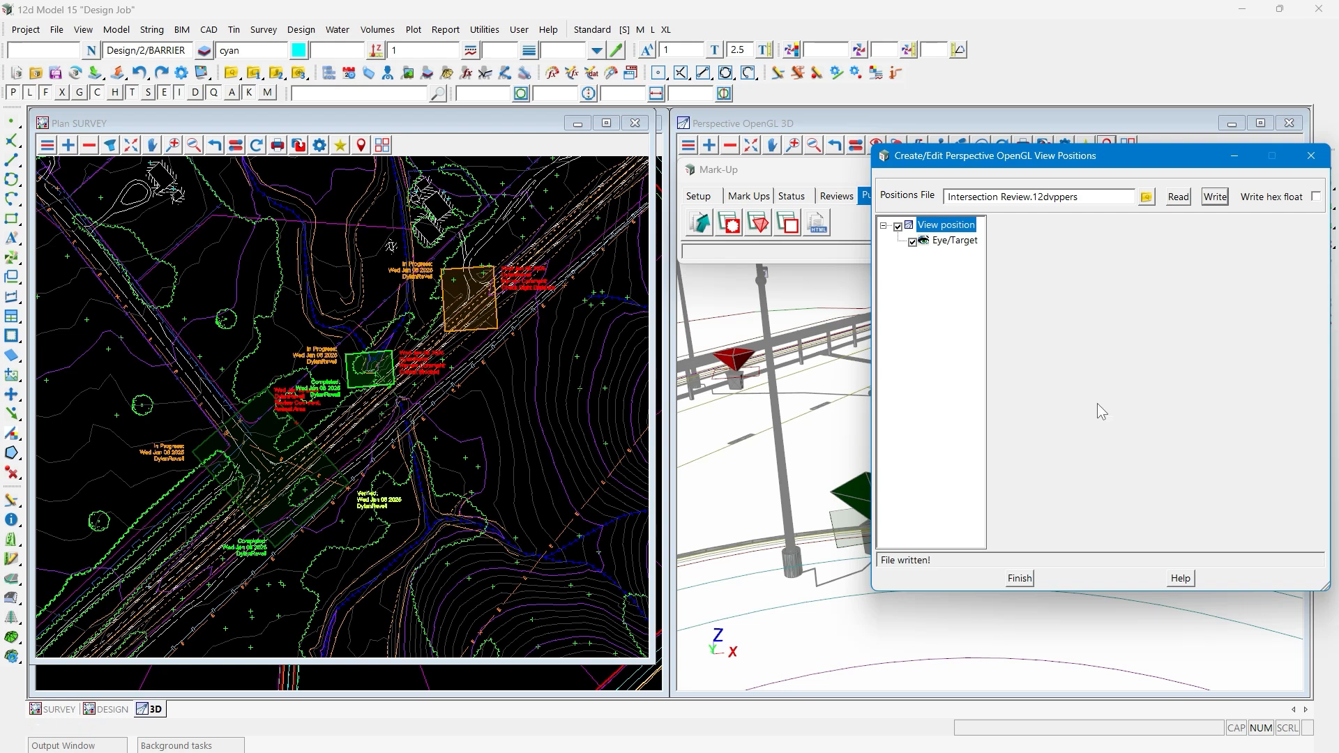
left_click(1018, 579)
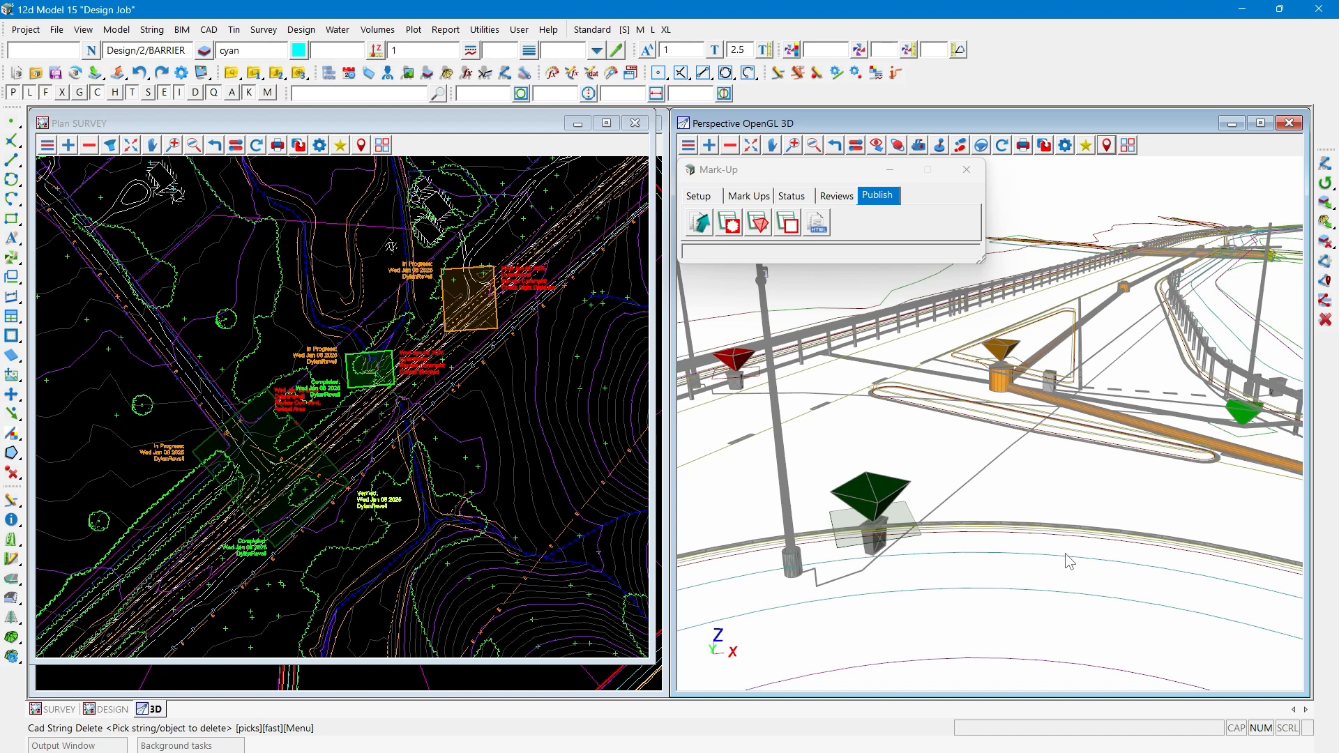
- Fit the whole model in the 3D view, and recall the saved Intersection Review position to check it
left_click(752, 146)
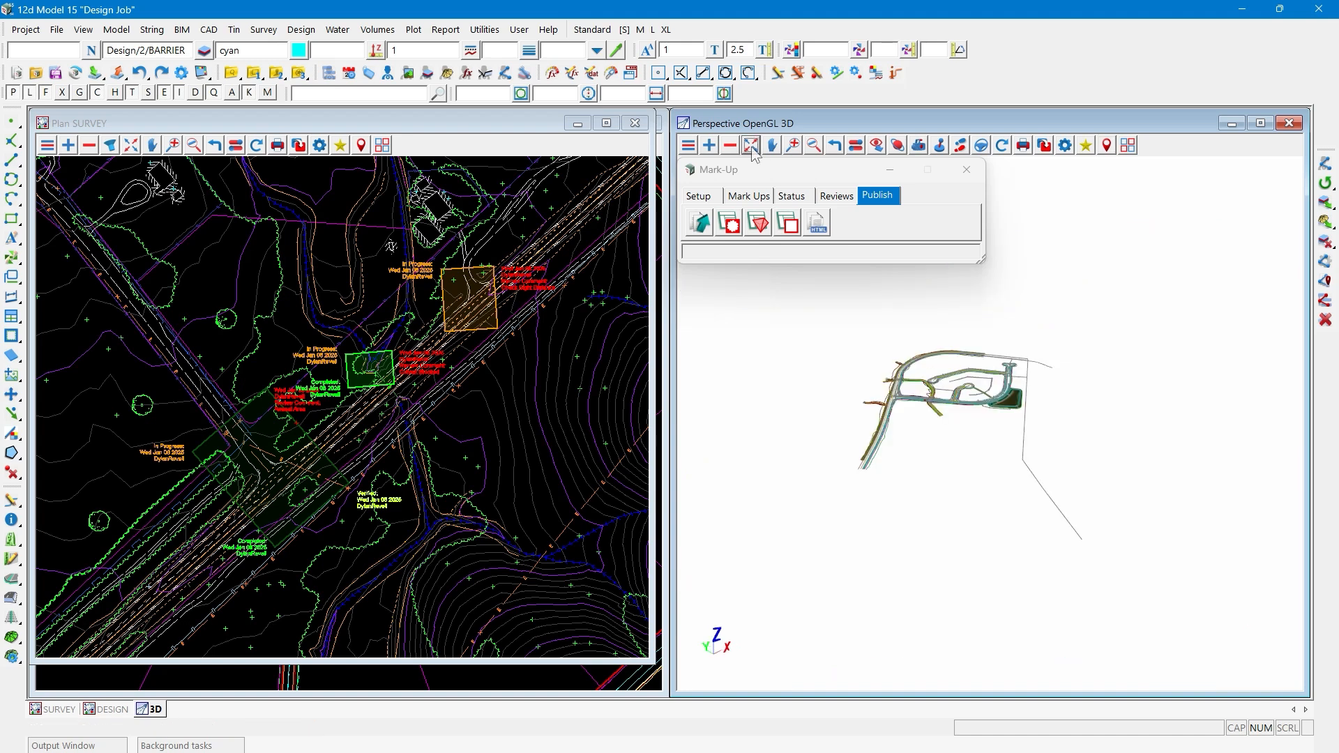
left_click(1107, 144)
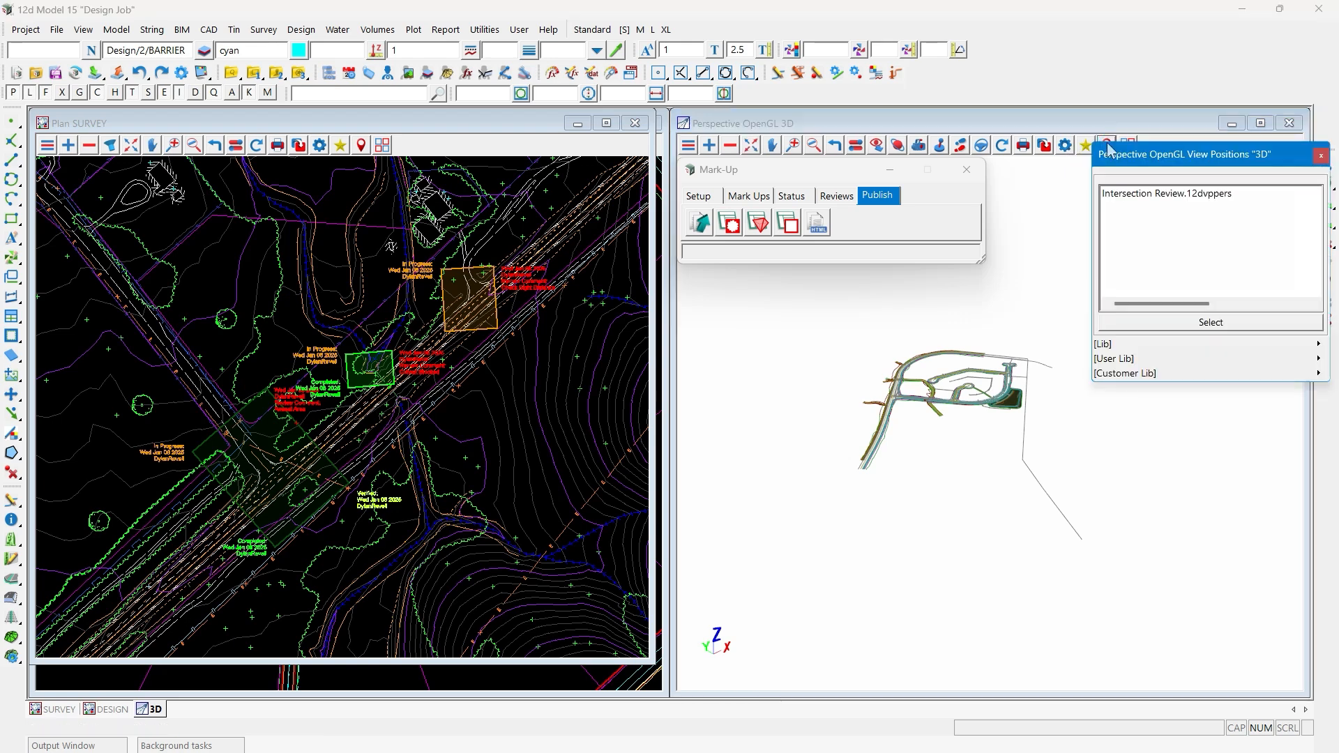
double_click(1135, 195)
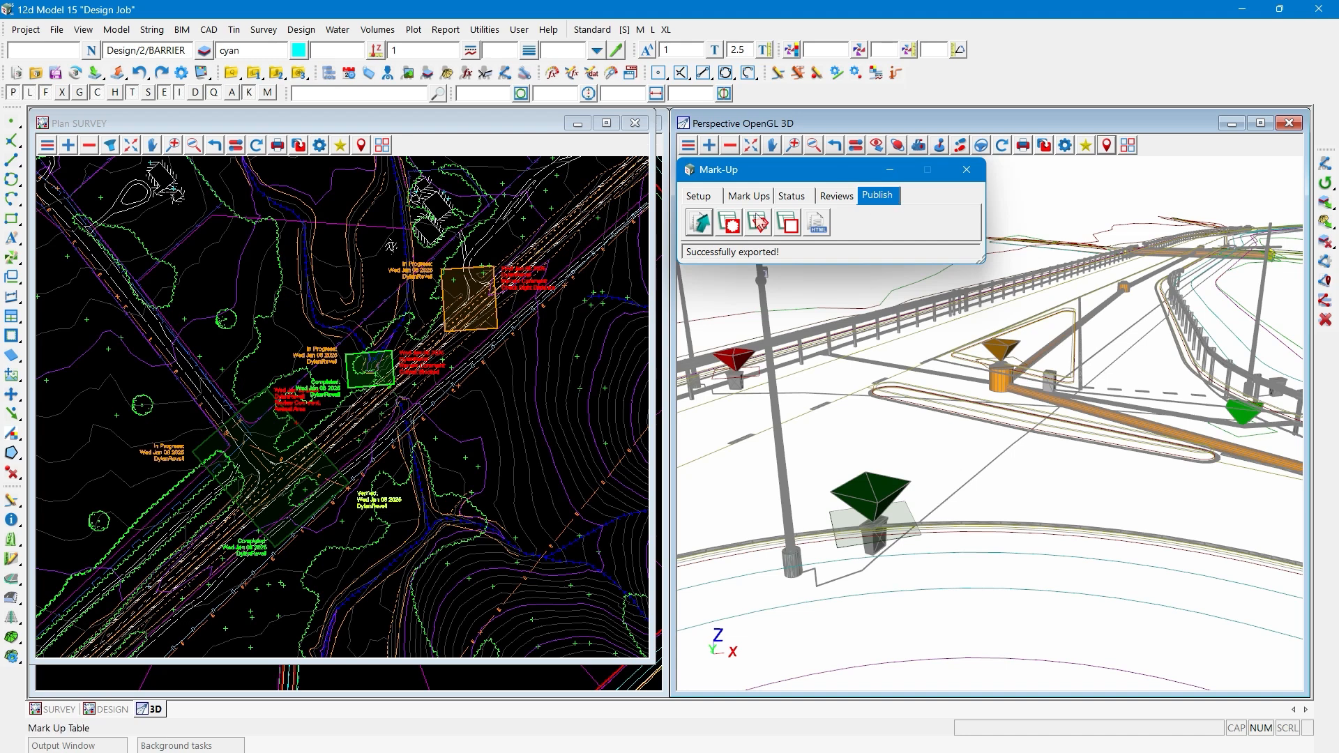
- Export only the 3D Reviews to a 12da file named Intersection Review, deleting them from the project and accepting the project-name prefix
left_click(701, 226)
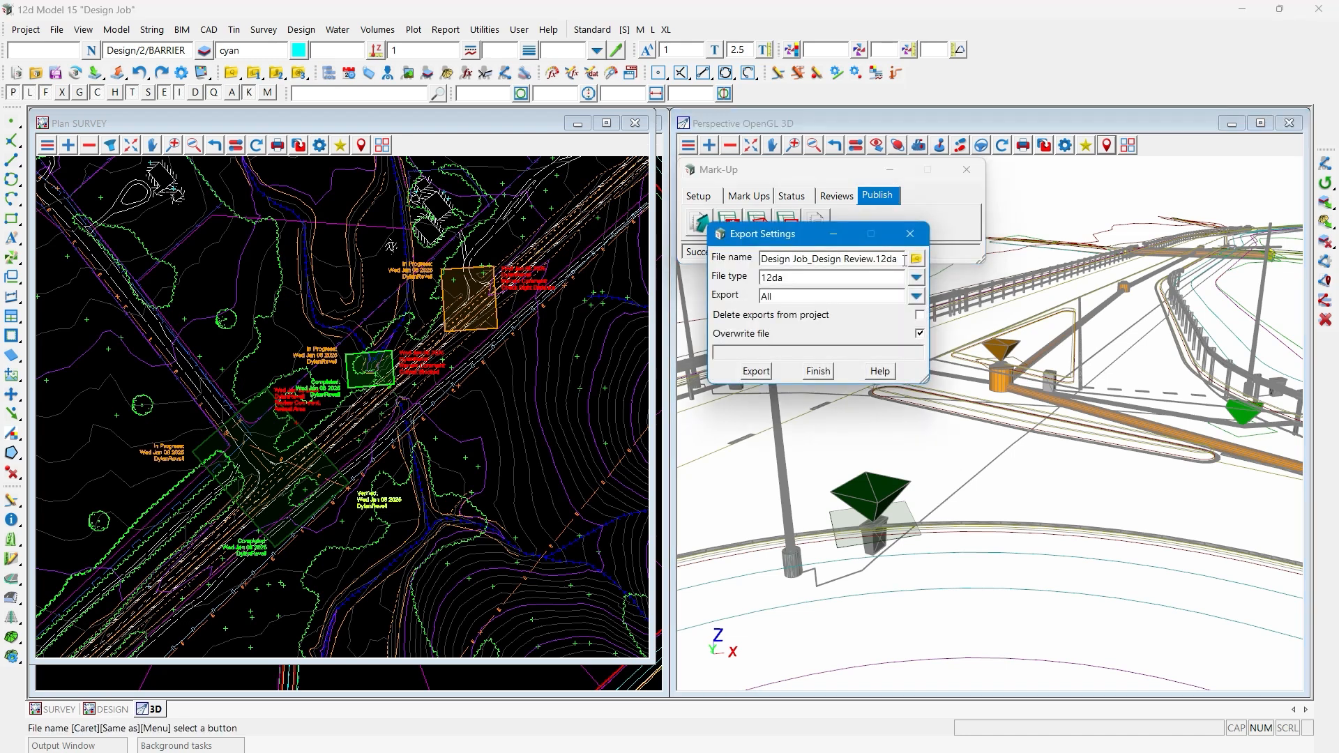
left_click_drag(900, 259, 751, 262)
type("Intersection Review")
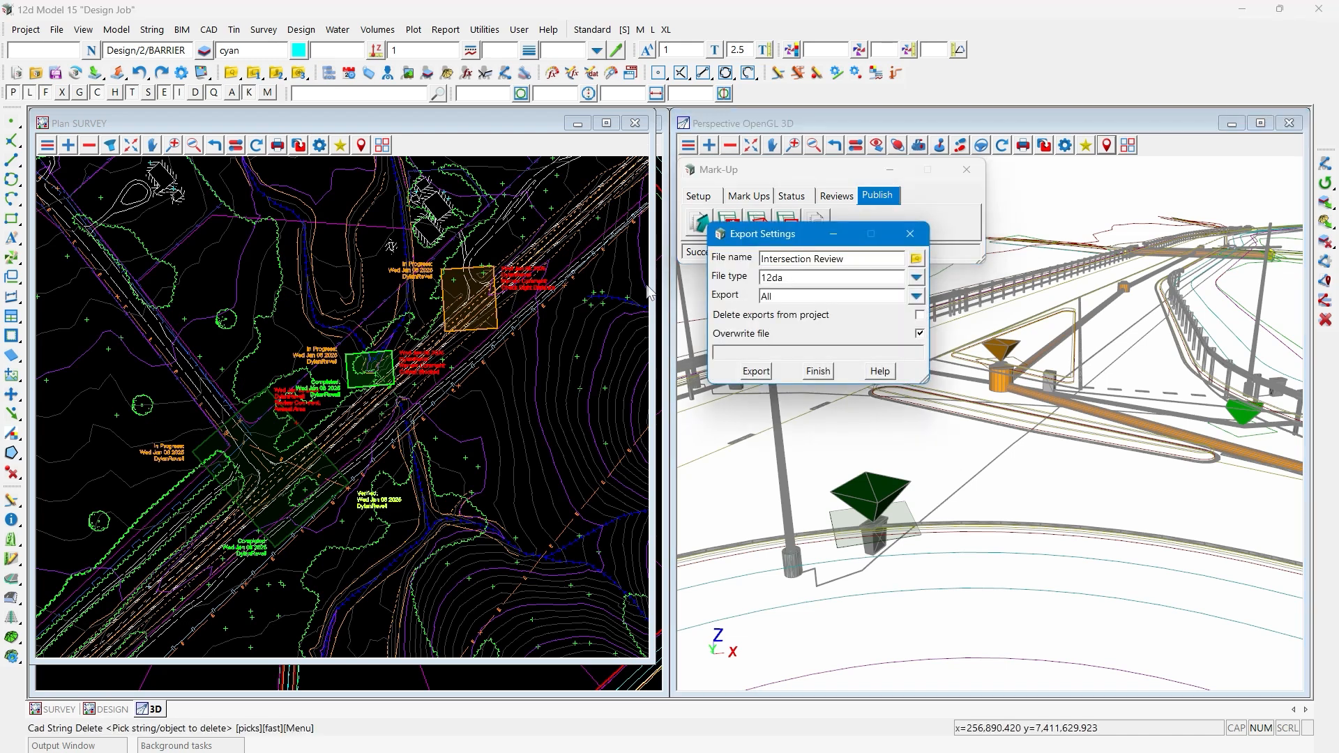
left_click(915, 298)
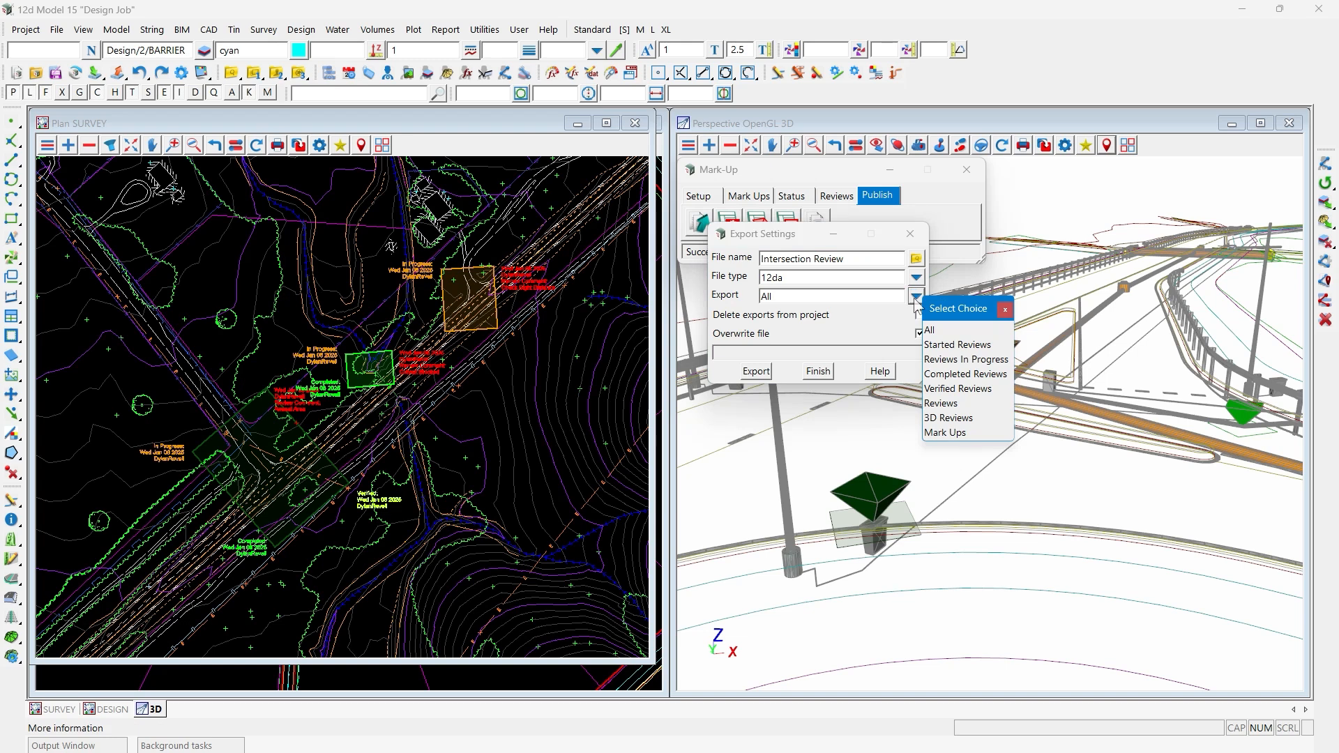
left_click(945, 418)
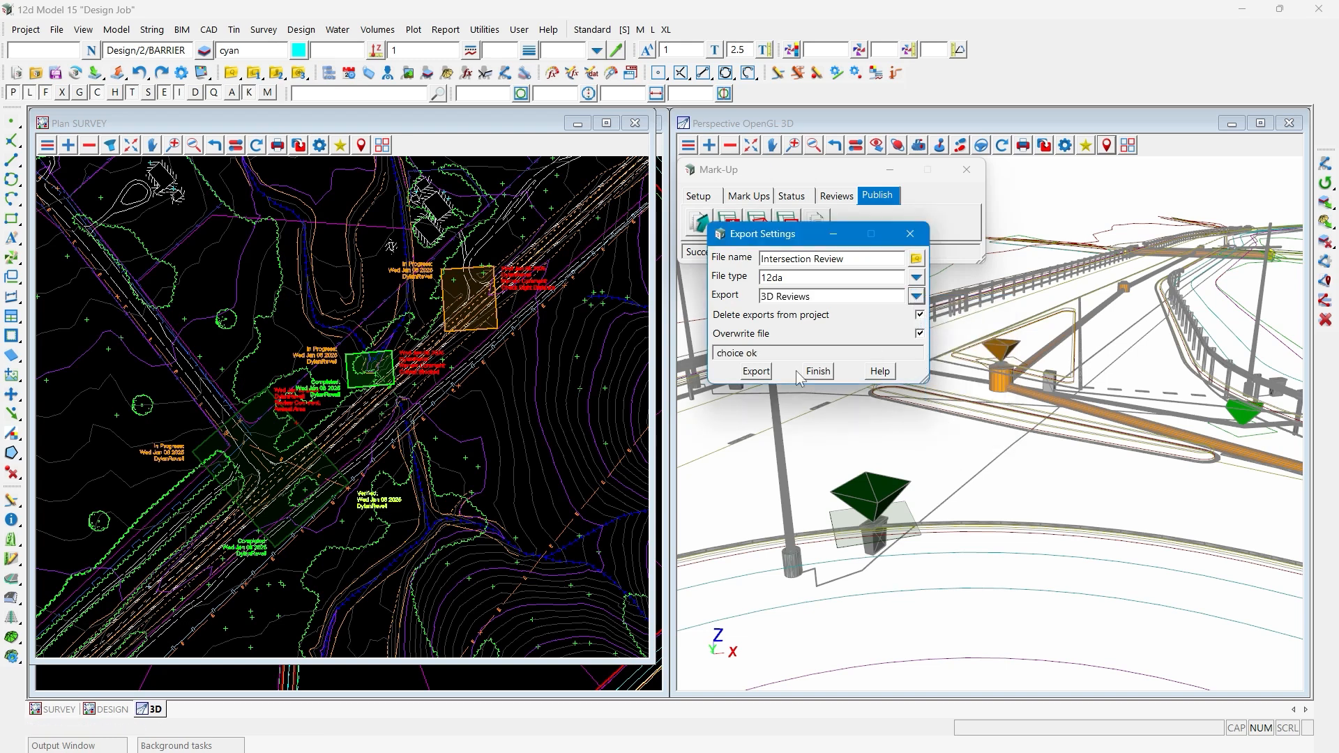
left_click(763, 379)
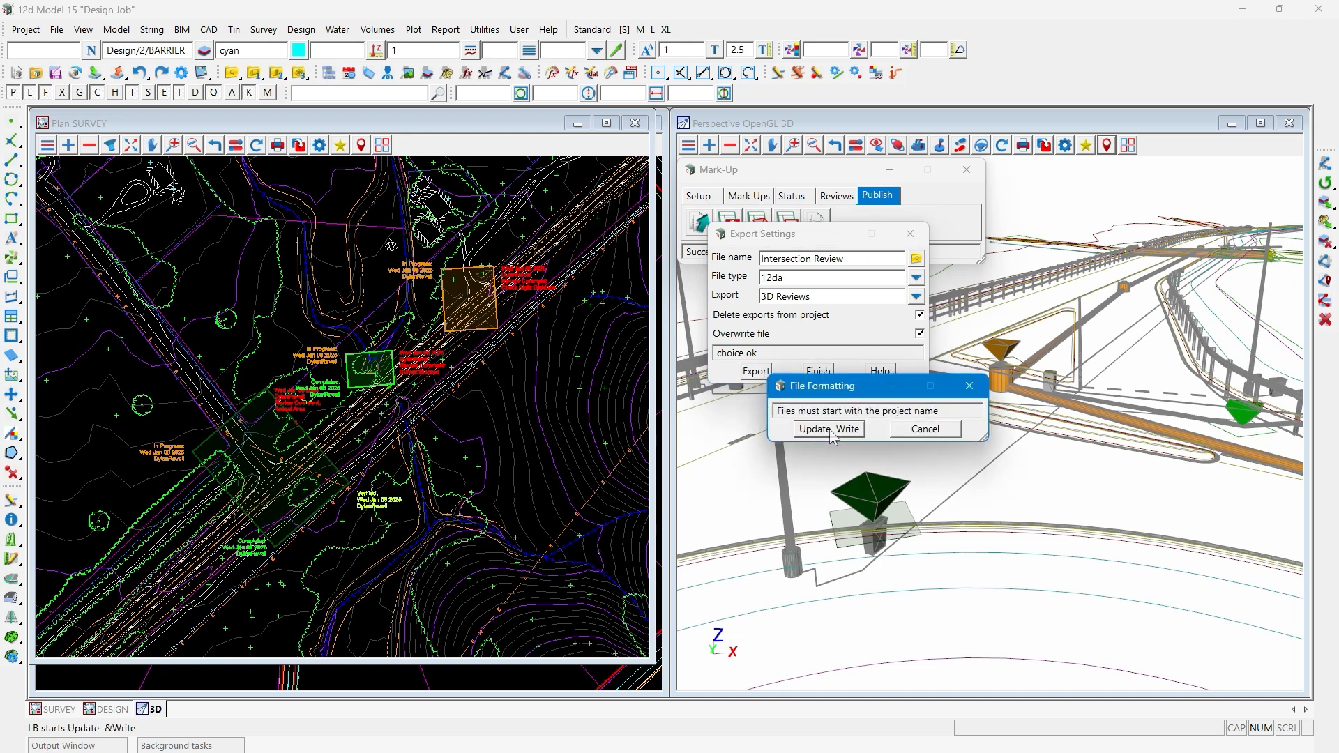
left_click(830, 429)
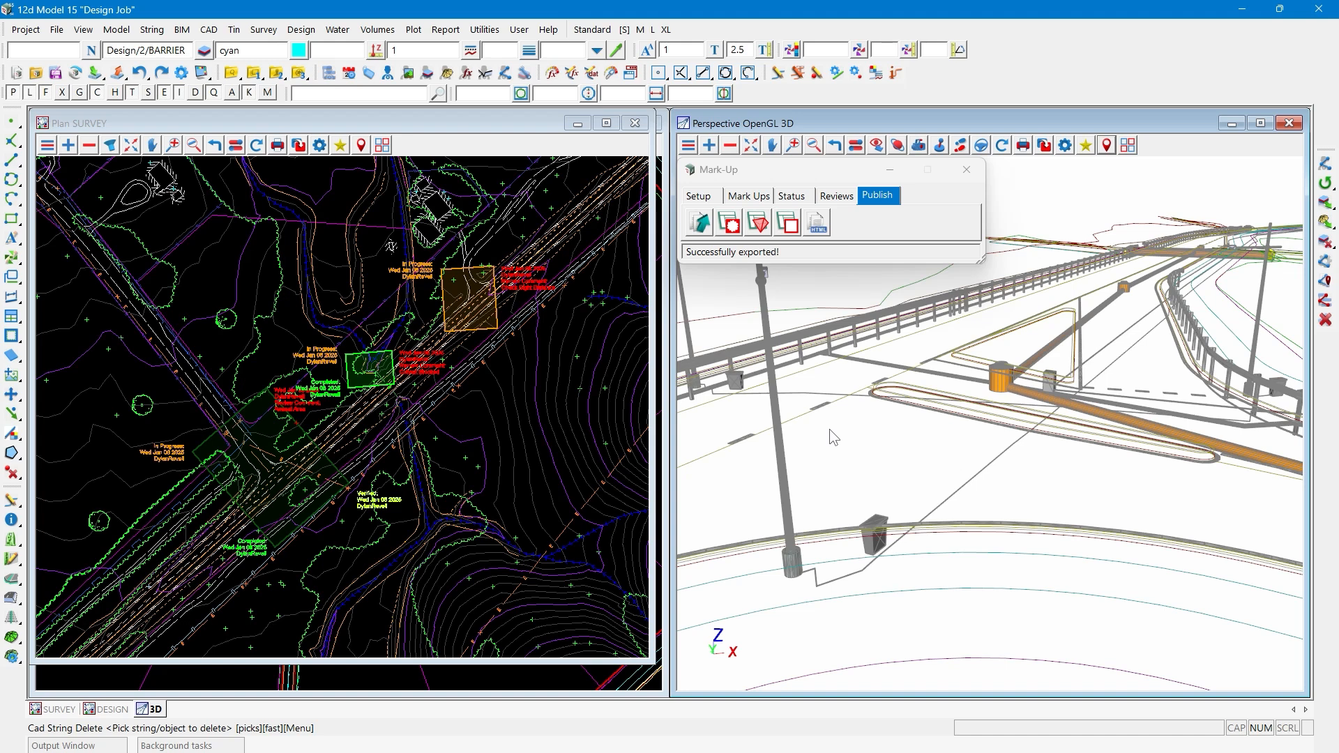
- Import the 3D Reviews from the Design Job_Intersection Review file into the 3D view, clearing that view's current mark-ups
left_click(712, 200)
left_click(729, 223)
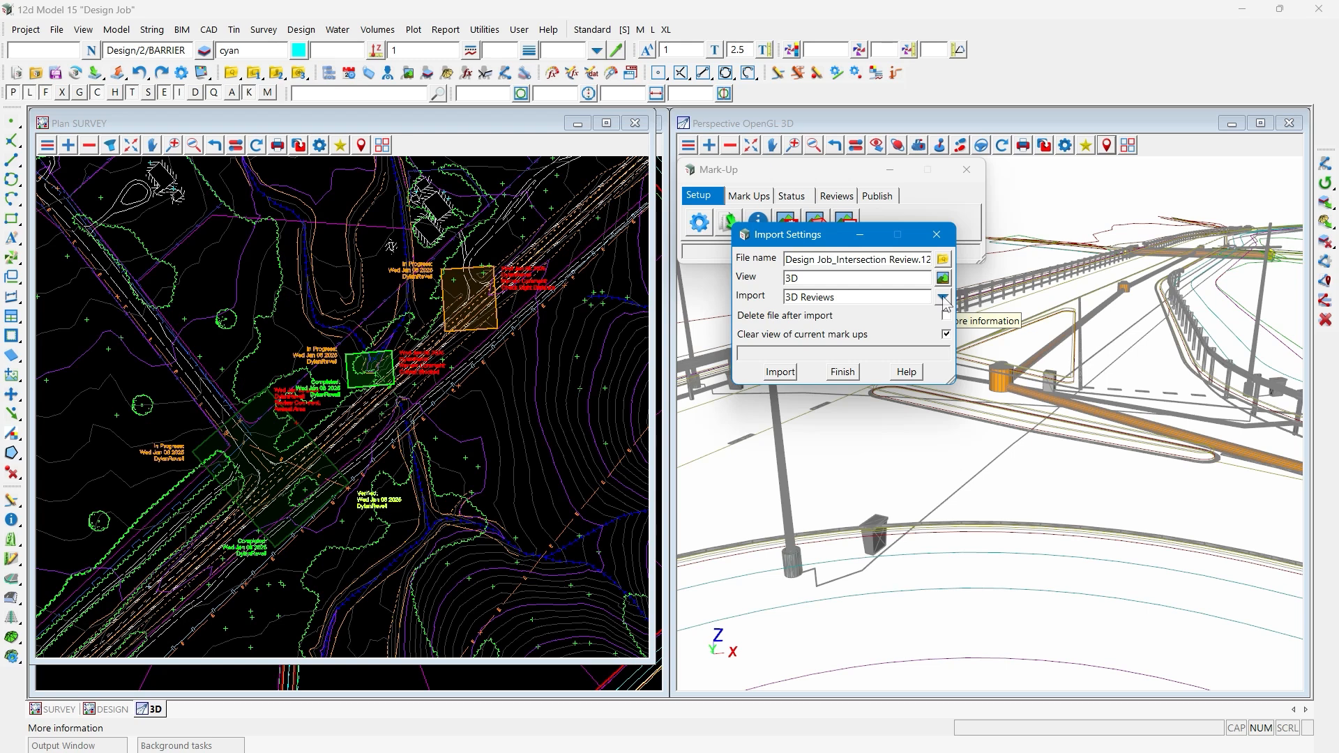
left_click(788, 371)
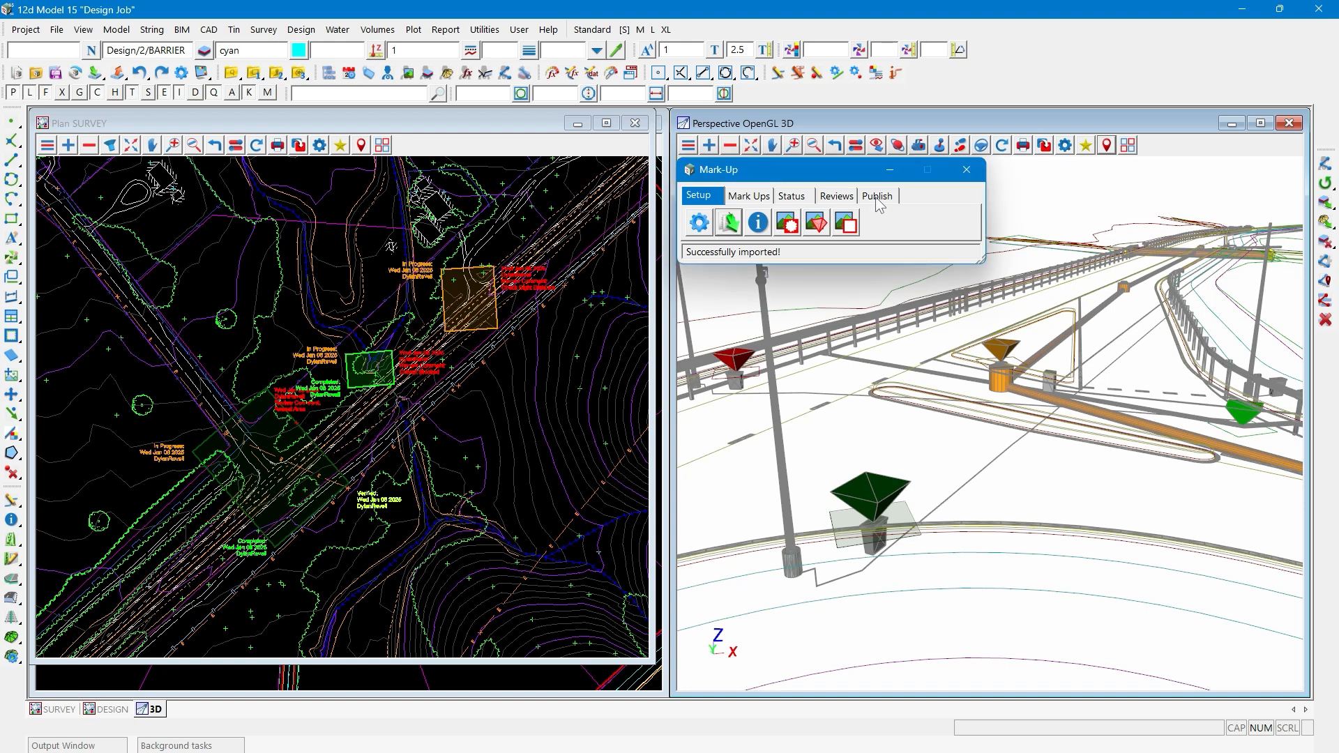
- Bring up the publishing tools and display the DESIGN plan view with all the mark-ups around the subdivision roads
left_click(876, 196)
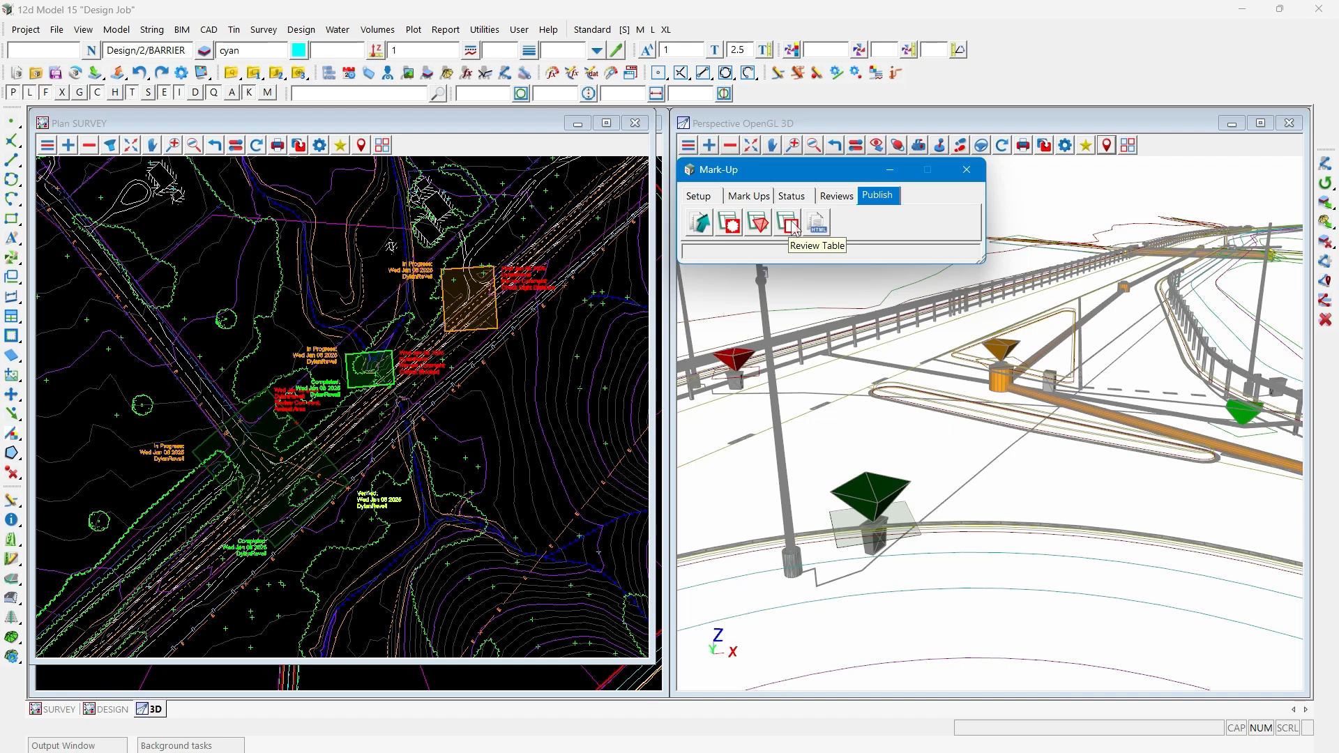
left_click(118, 712)
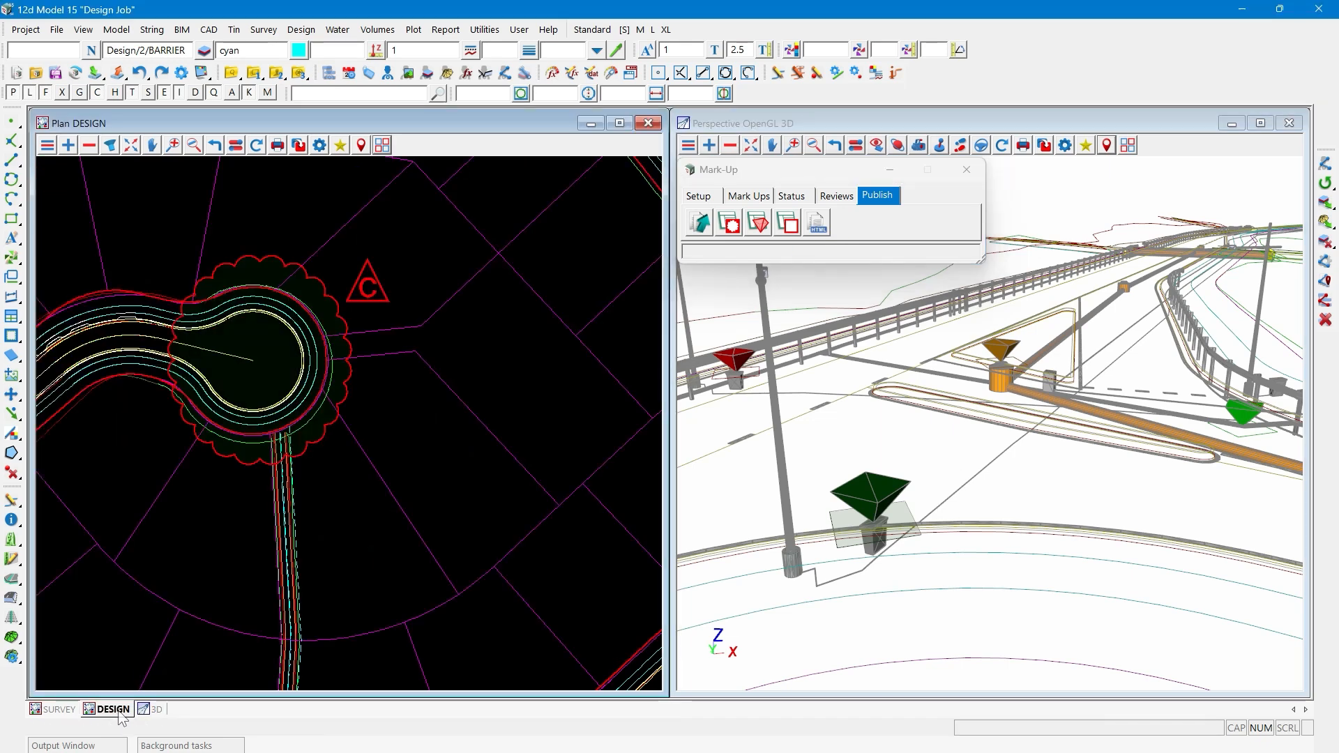
scroll(523, 434, "down", 3)
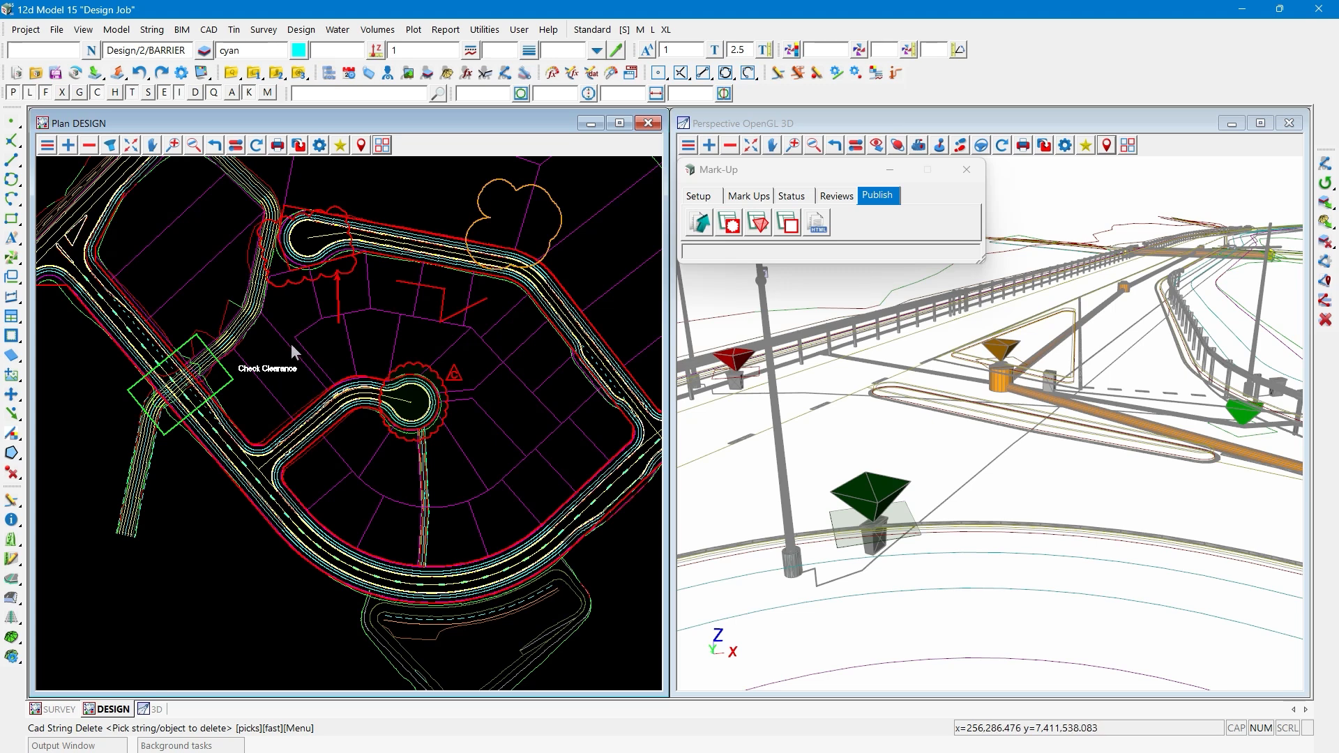
- Load the mark-ups into the attributes table using the Mark Up Information rule set, and examine the status, date and revision columns
left_click(730, 224)
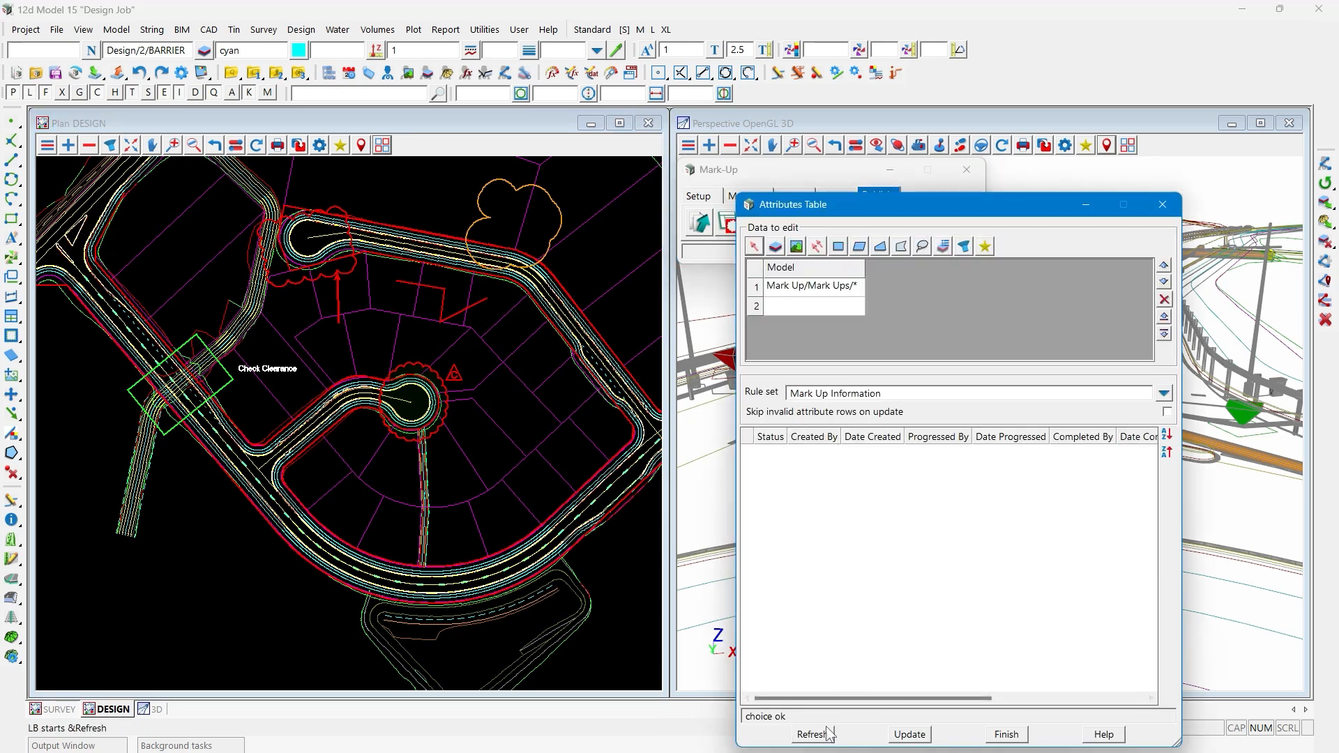
left_click(825, 734)
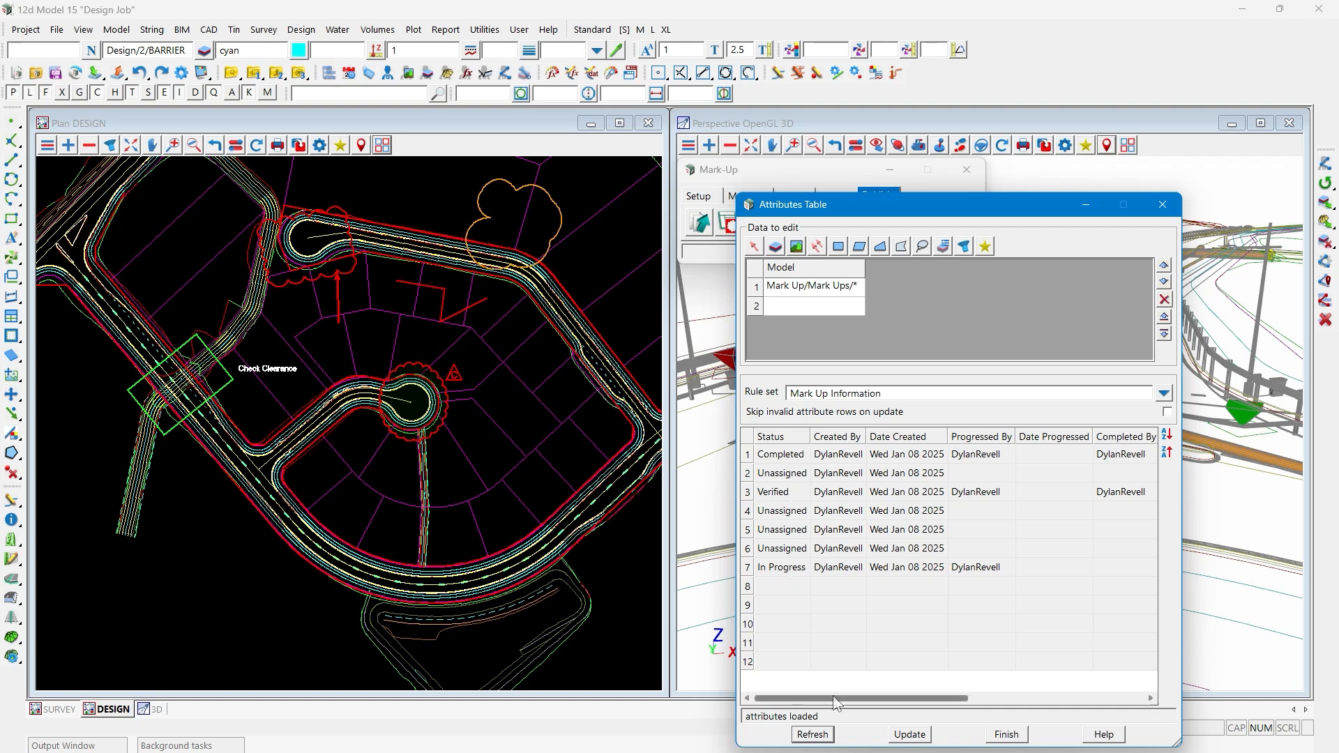
left_click_drag(835, 699, 1053, 682)
left_click(1075, 492)
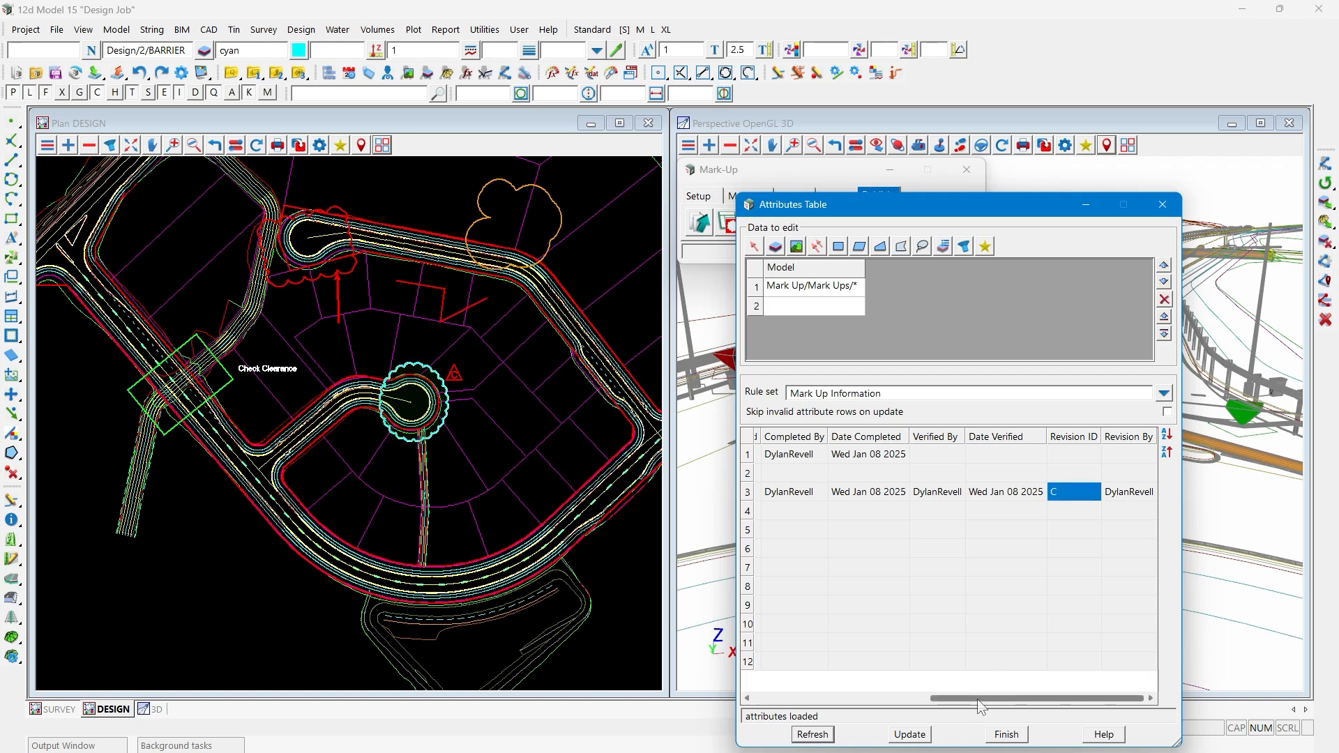
left_click_drag(979, 702, 801, 701)
- Highlight the listed mark-ups one after another in the DESIGN plan to match rows with shapes, and close the table
left_click(783, 455)
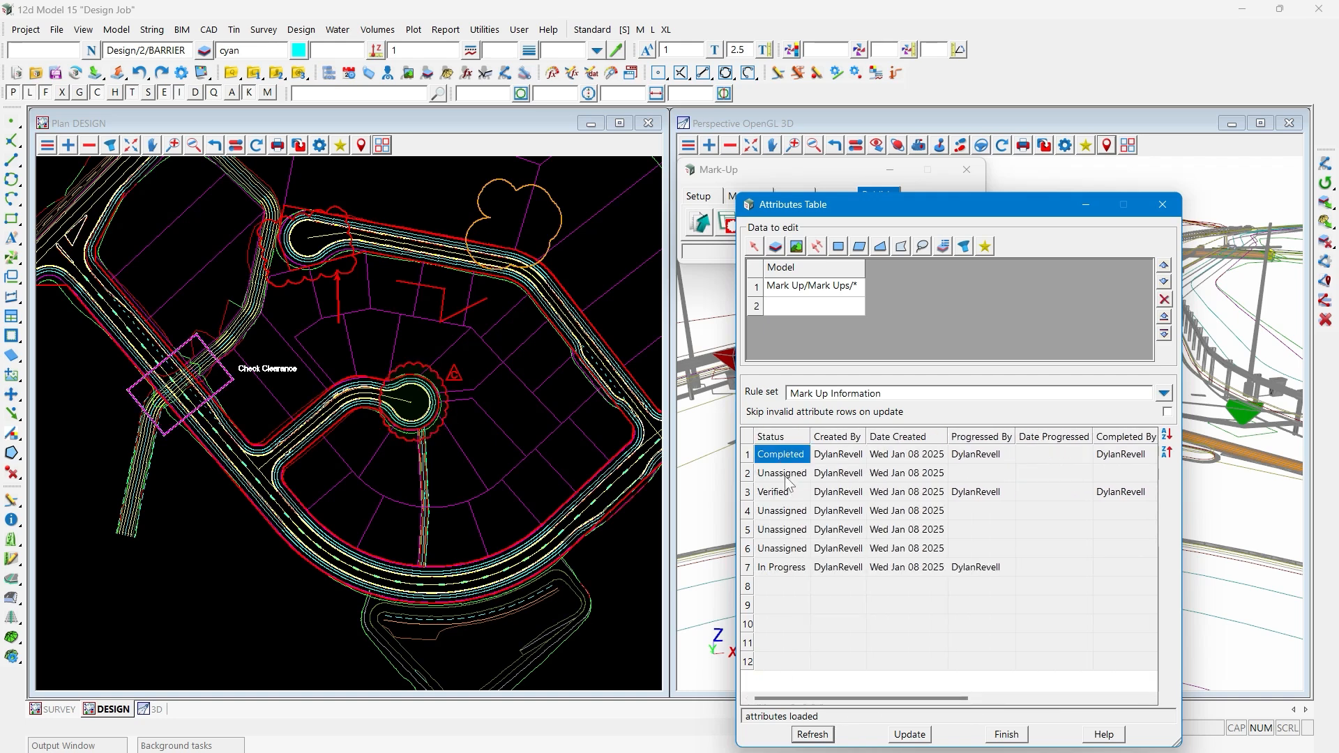
left_click(784, 474)
left_click(784, 492)
left_click(782, 511)
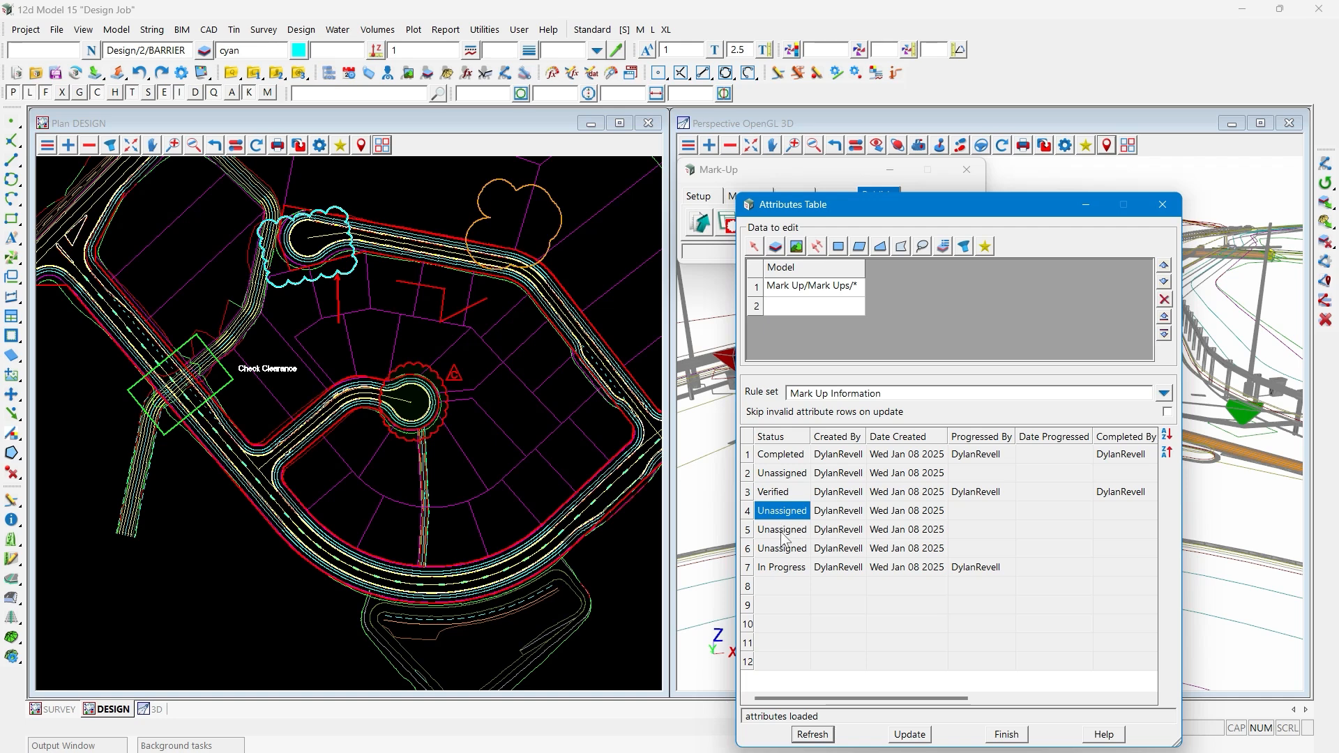
left_click(786, 532)
left_click(787, 477)
left_click(786, 456)
left_click(783, 492)
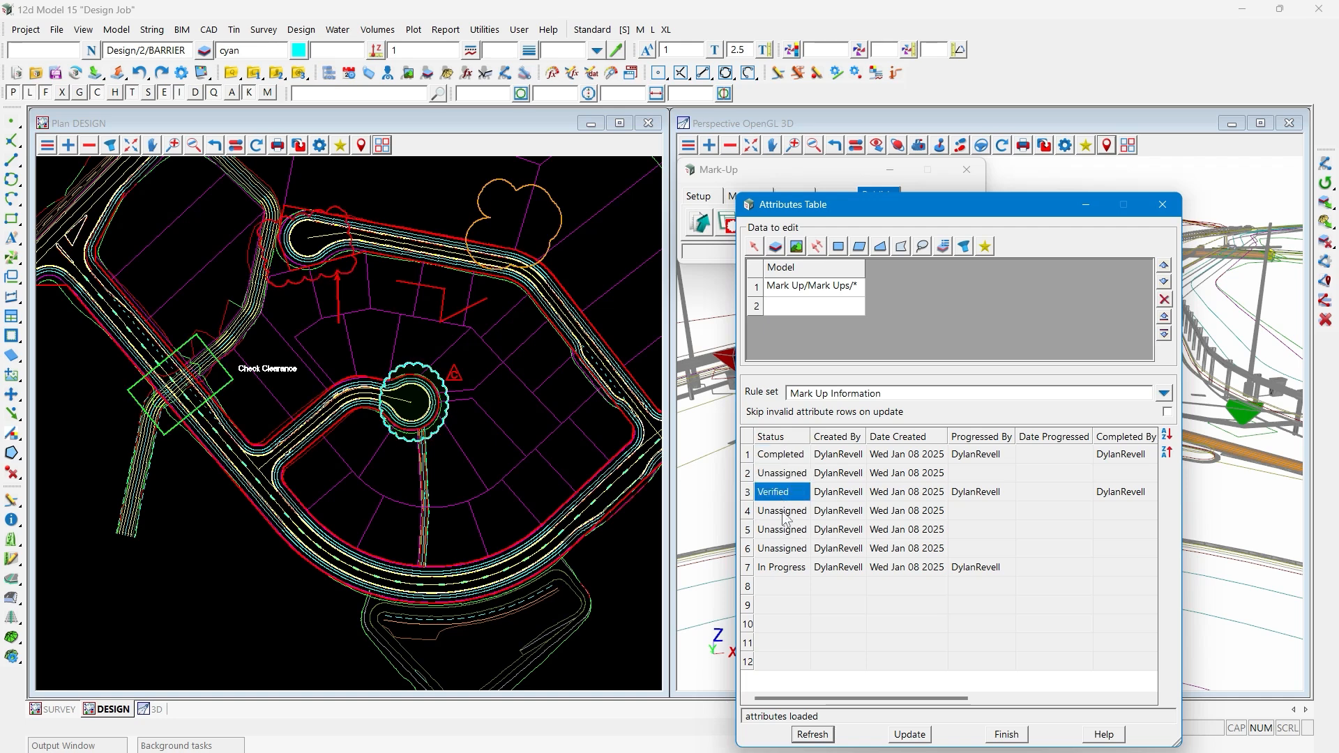
left_click(784, 511)
left_click(785, 530)
left_click(787, 550)
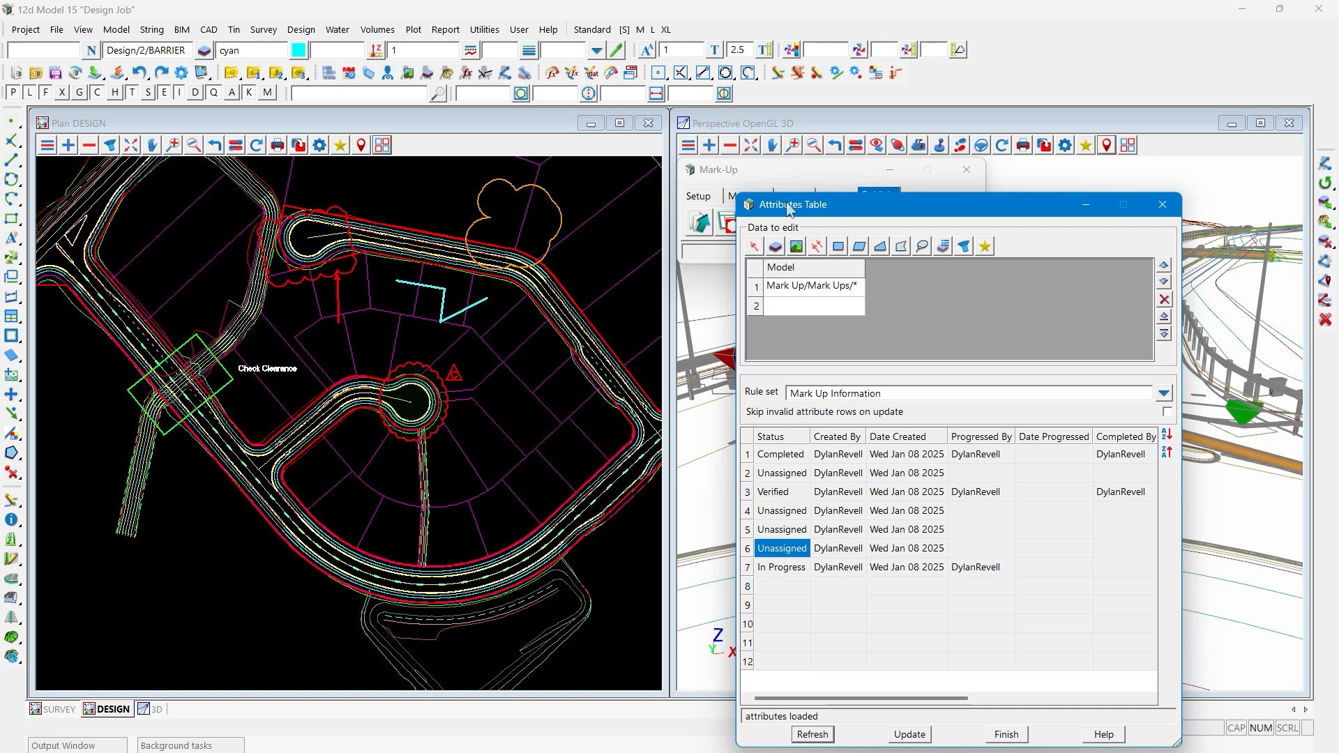
left_click(1165, 204)
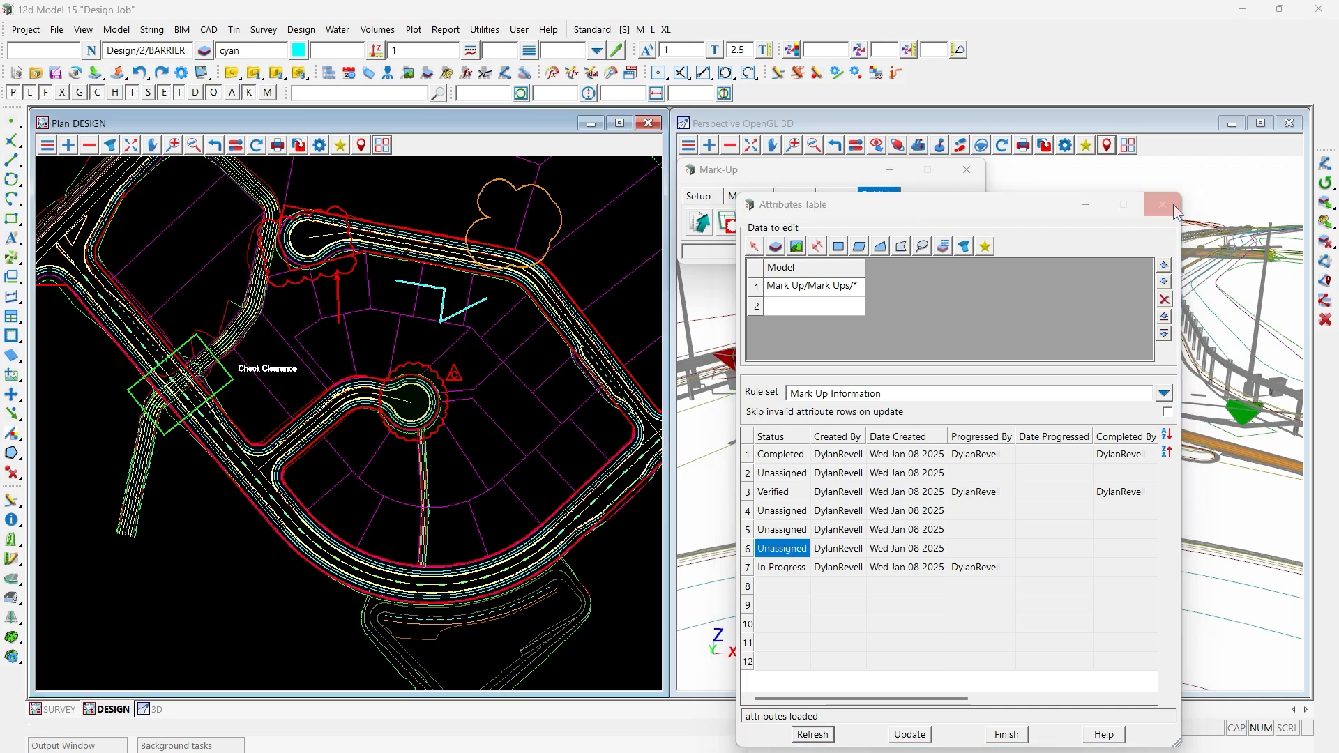
- Display the SURVEY plan and load its reviews into the attributes table using the Review Information rule set
left_click(70, 709)
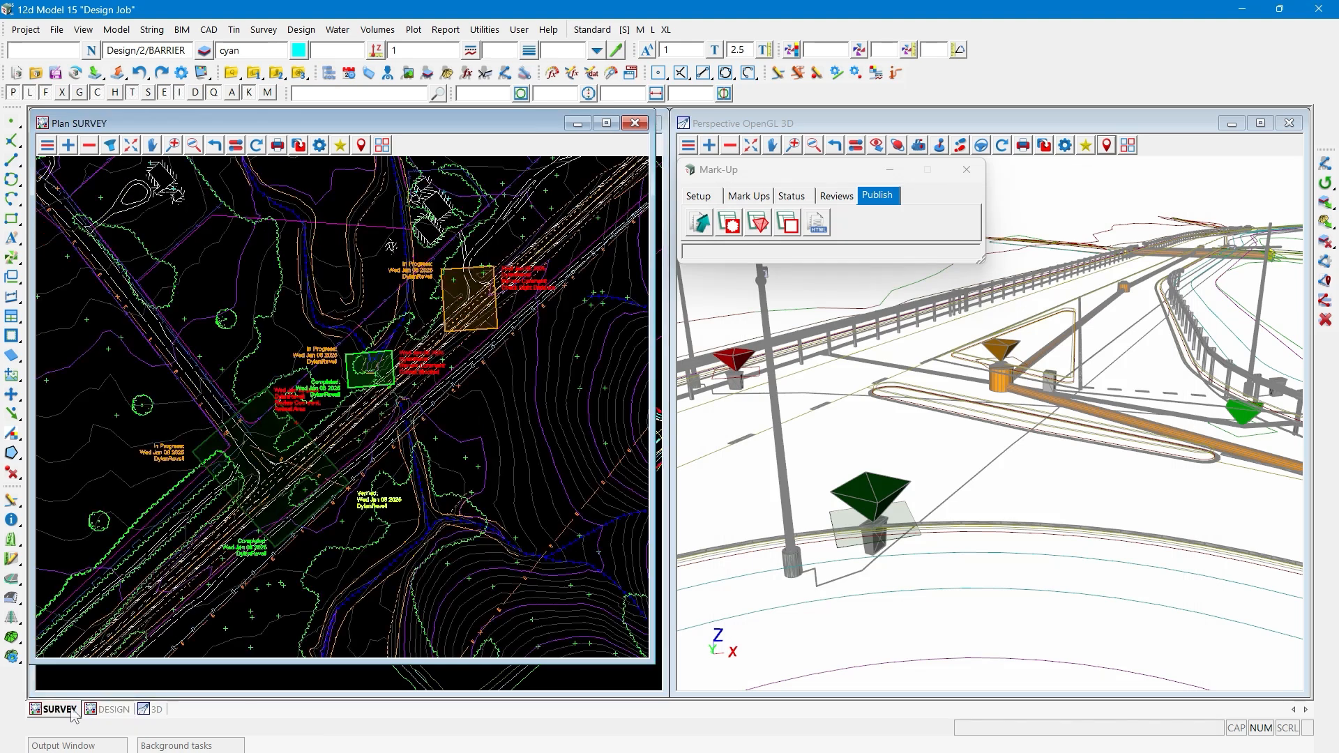
left_click(788, 224)
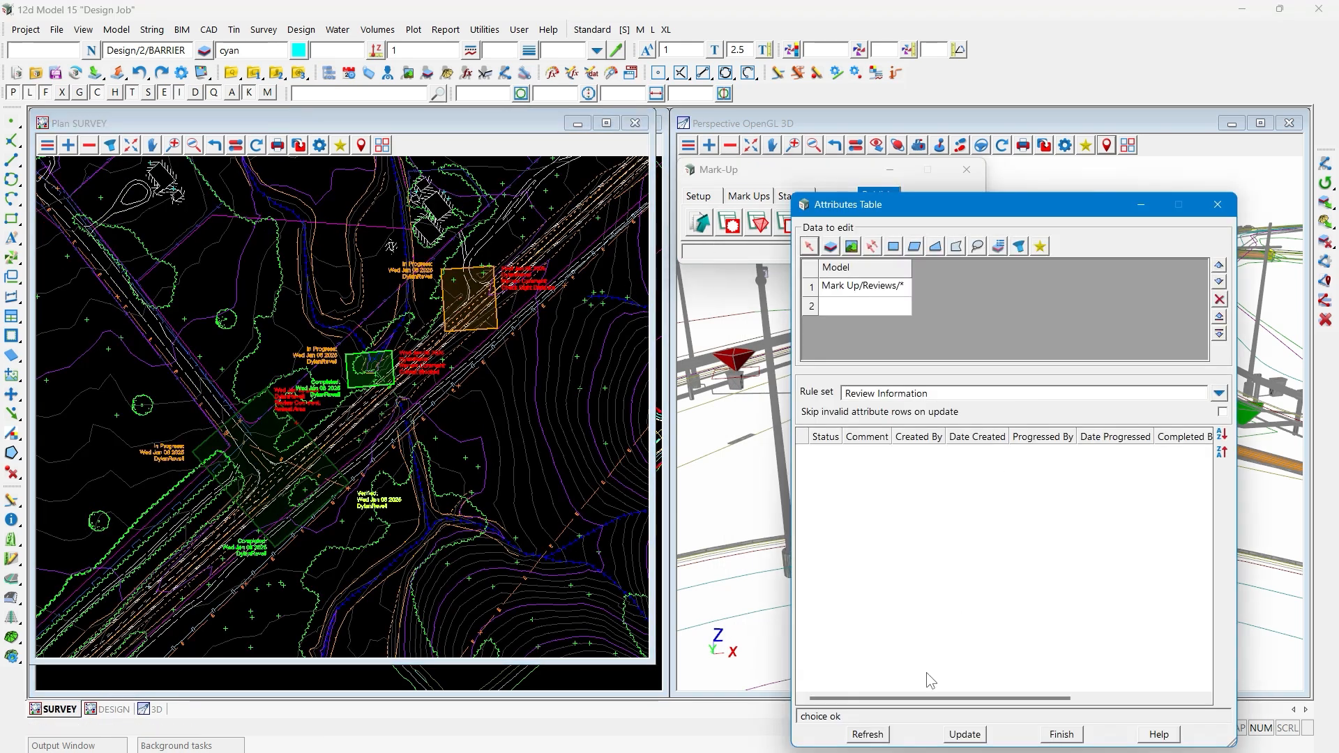
left_click(874, 735)
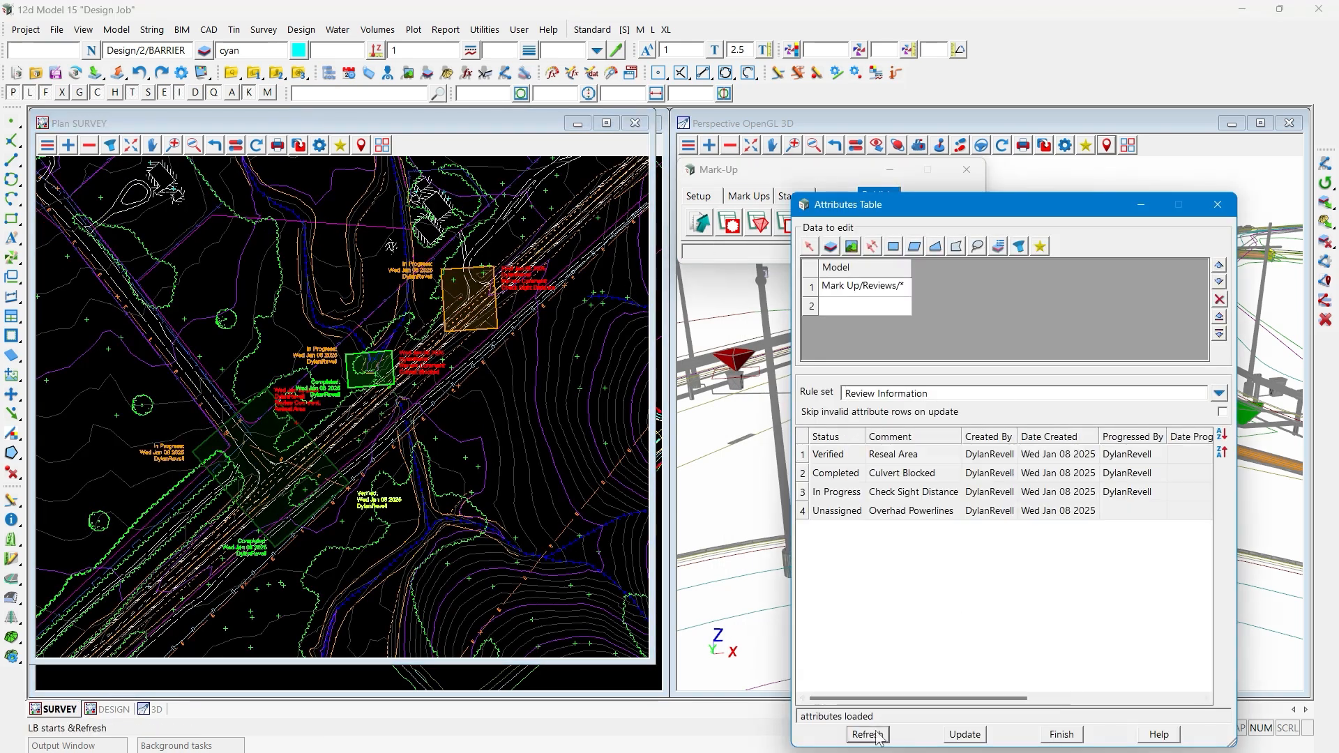
- Highlight each listed review in the SURVEY plan, from Reseal Area to the powerlines review, and close the table
left_click(830, 454)
left_click(835, 474)
left_click(836, 492)
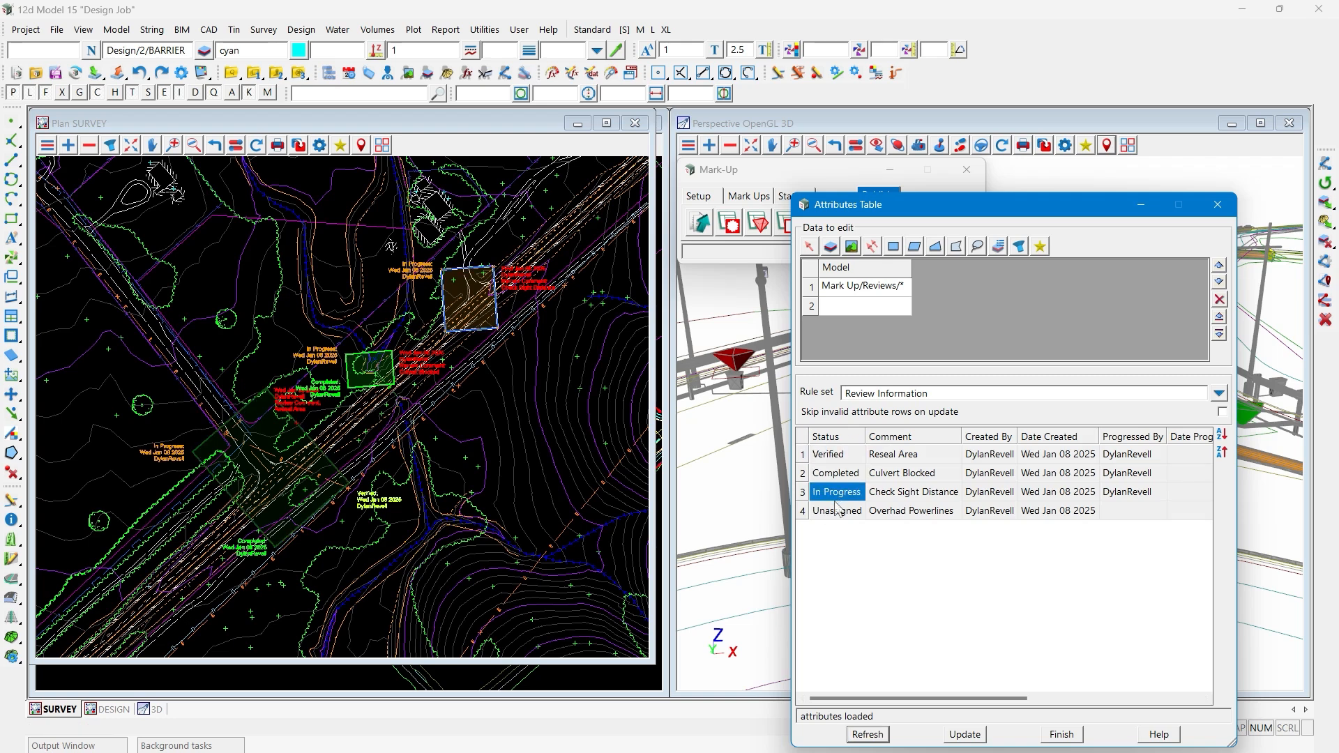
left_click(837, 509)
left_click(840, 492)
left_click(839, 475)
left_click(835, 455)
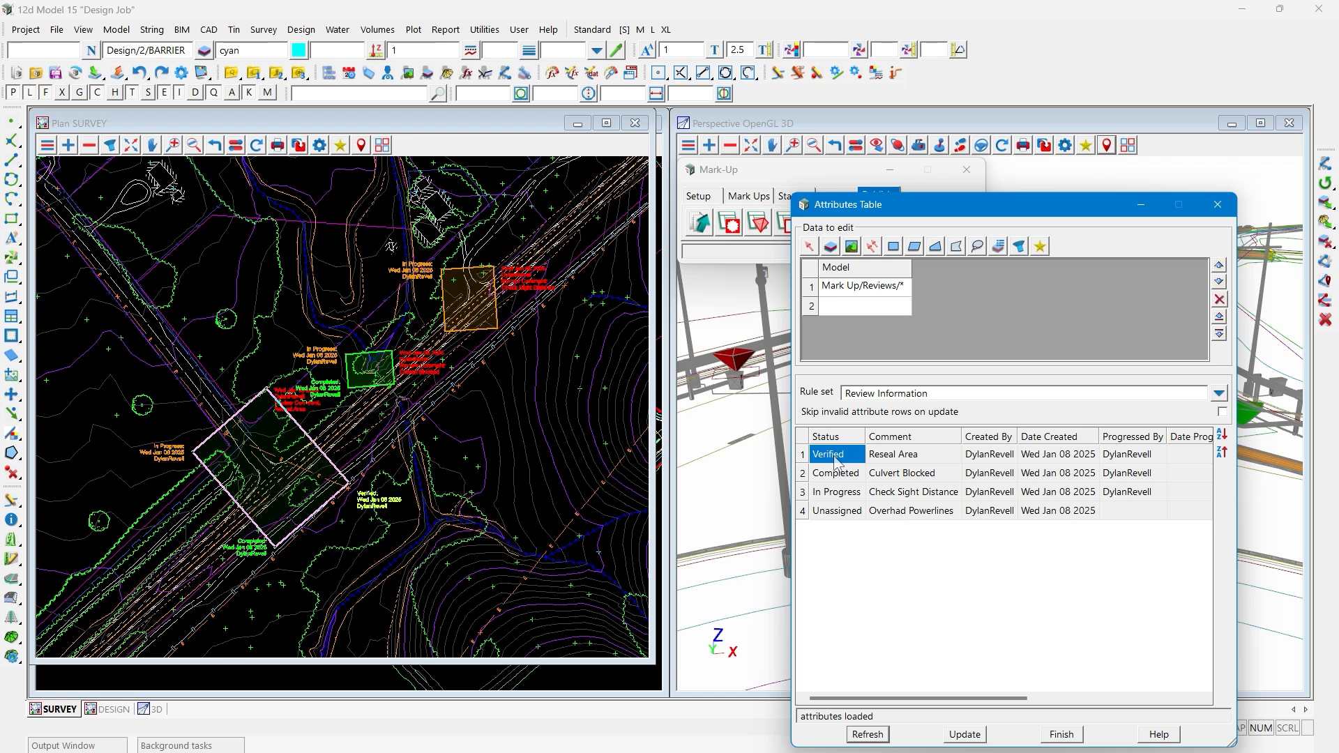
left_click(1217, 206)
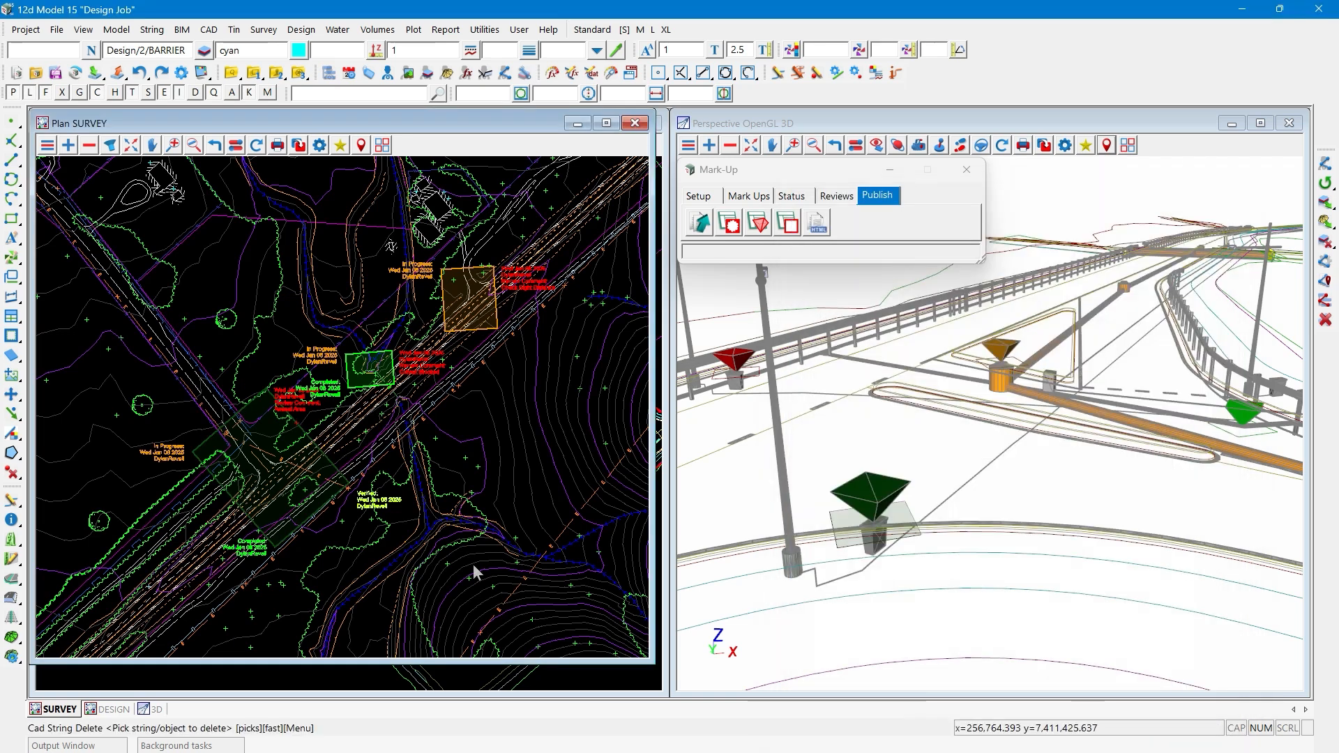
- Return to the DESIGN plan and add the Mark Up 3D models to it, showing them around the intersection
left_click(106, 712)
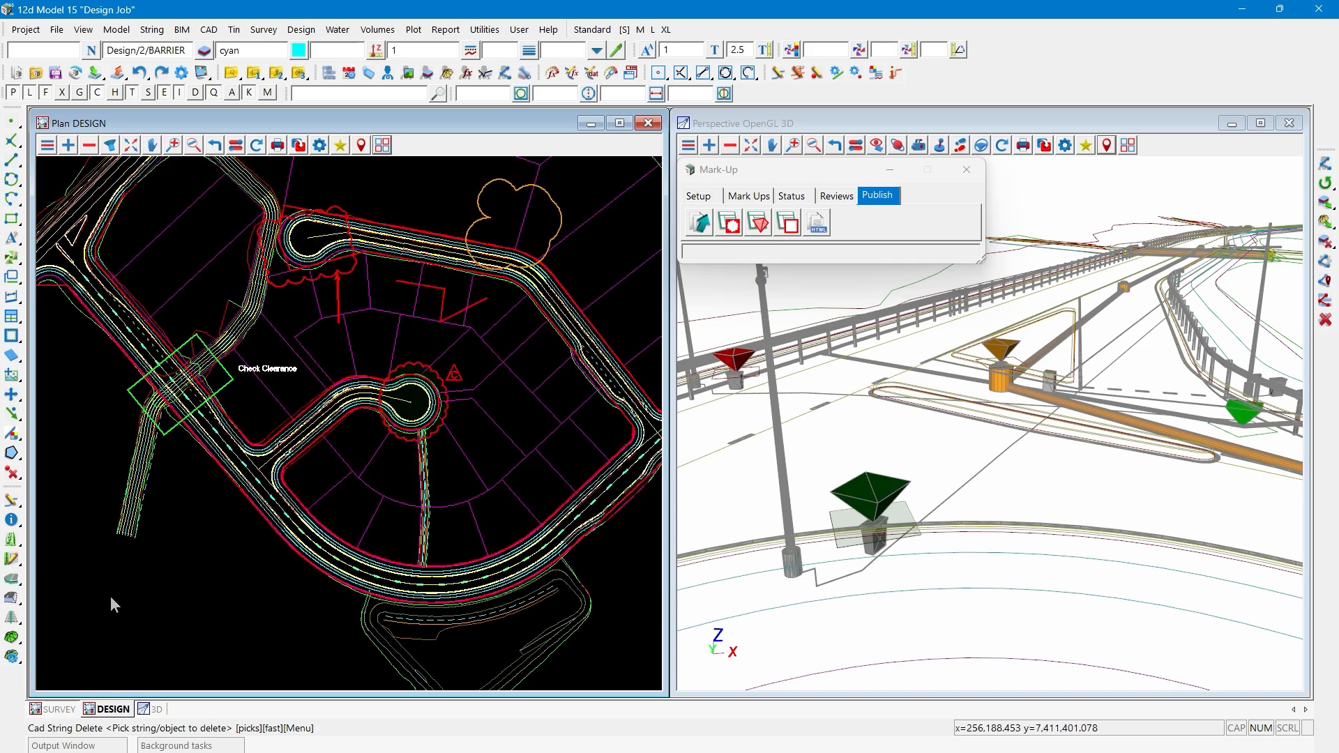
scroll(357, 583, "down", 2)
left_click(68, 145)
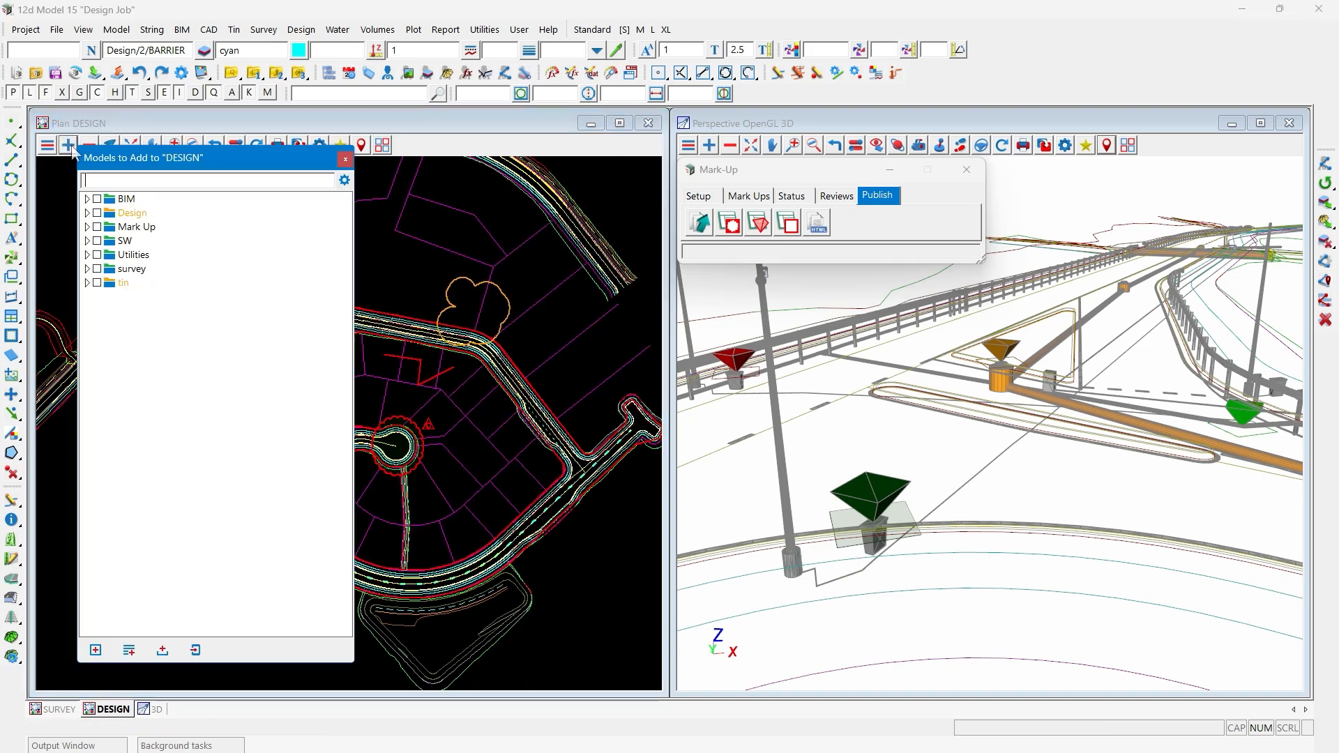
left_click(87, 228)
double_click(132, 241)
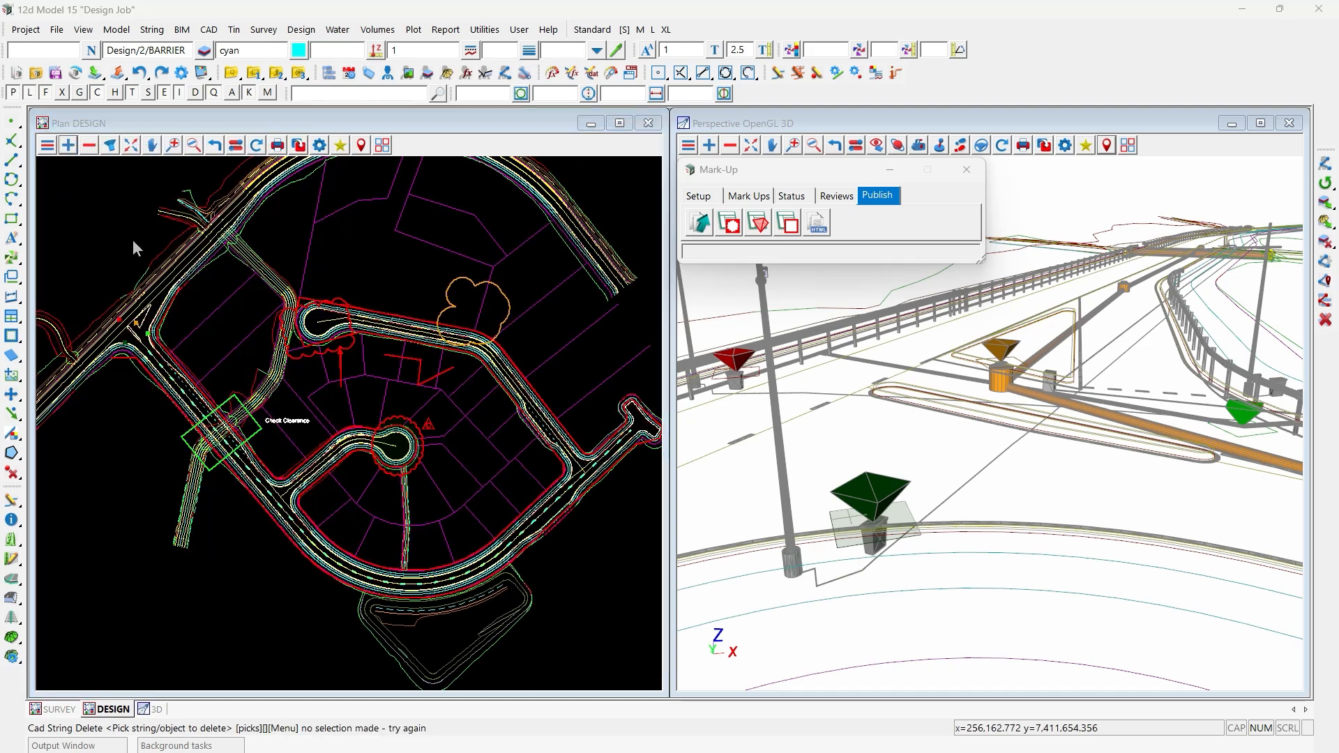
scroll(106, 315, "up", 1)
scroll(104, 321, "up", 5)
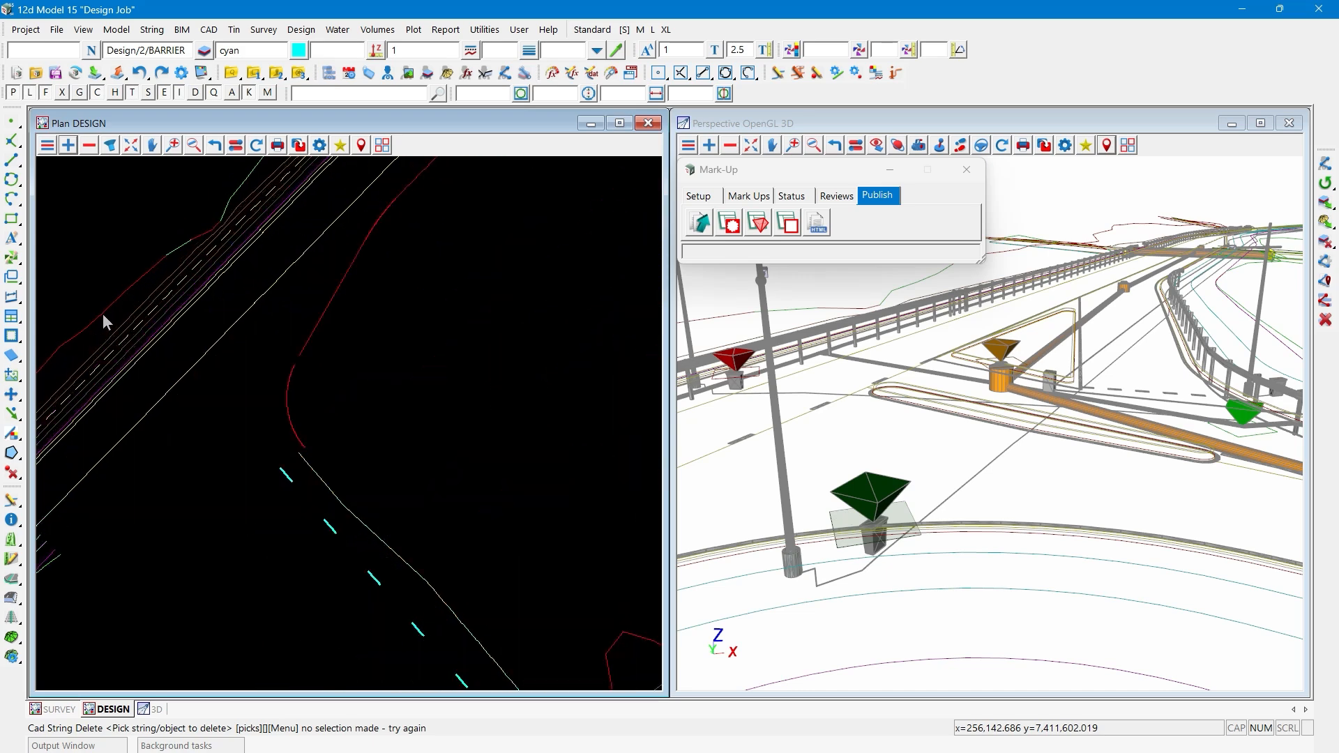
- Load the 3D reviews with the Review 3D Information rule set, and locate the "Move manhole to island" rows in the plan
left_click(759, 225)
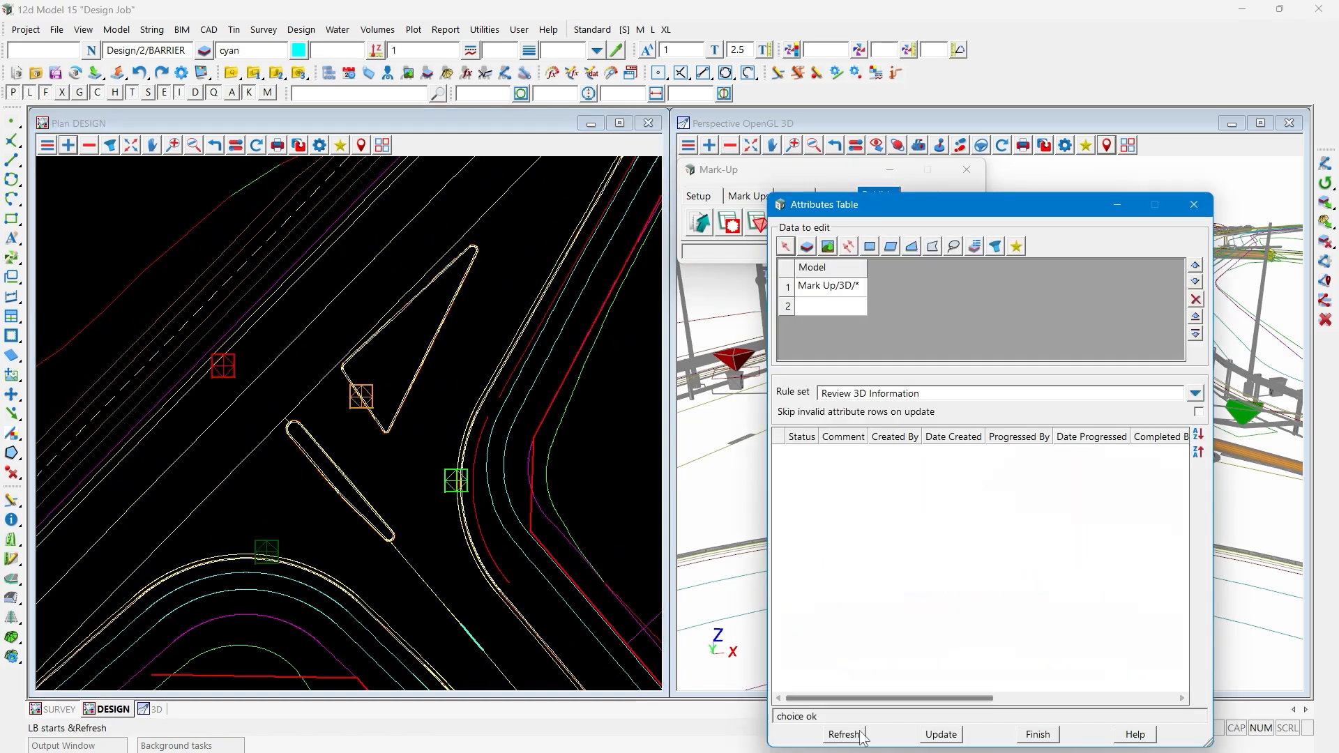
left_click(254, 384)
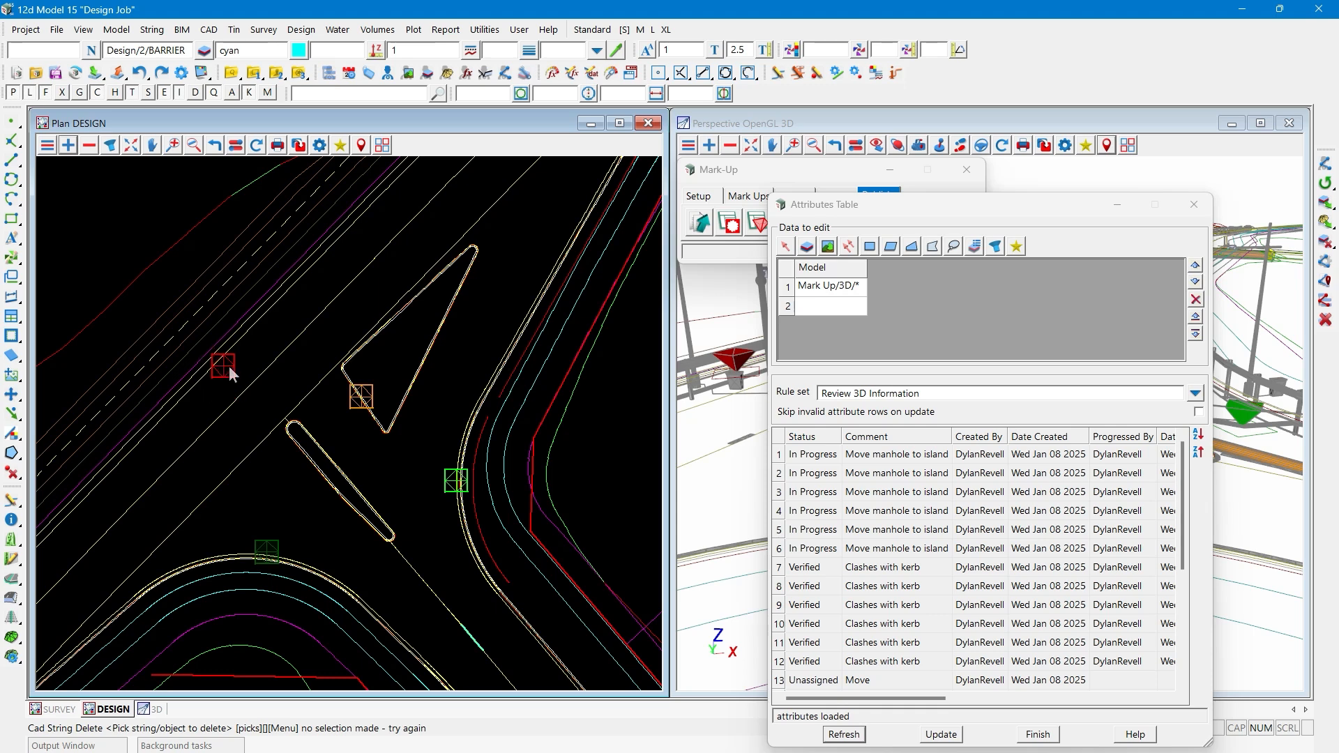
left_click(807, 459)
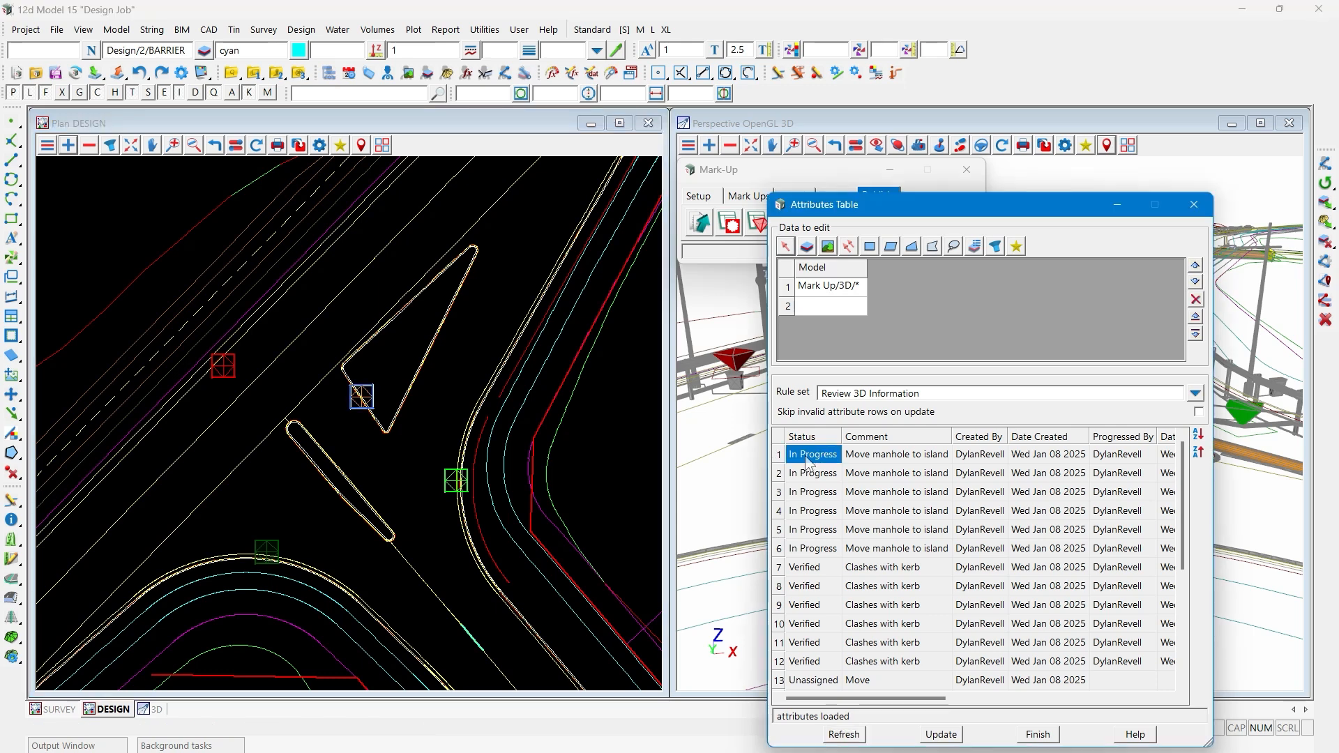
left_click(816, 492)
left_click(813, 461)
left_click(815, 516)
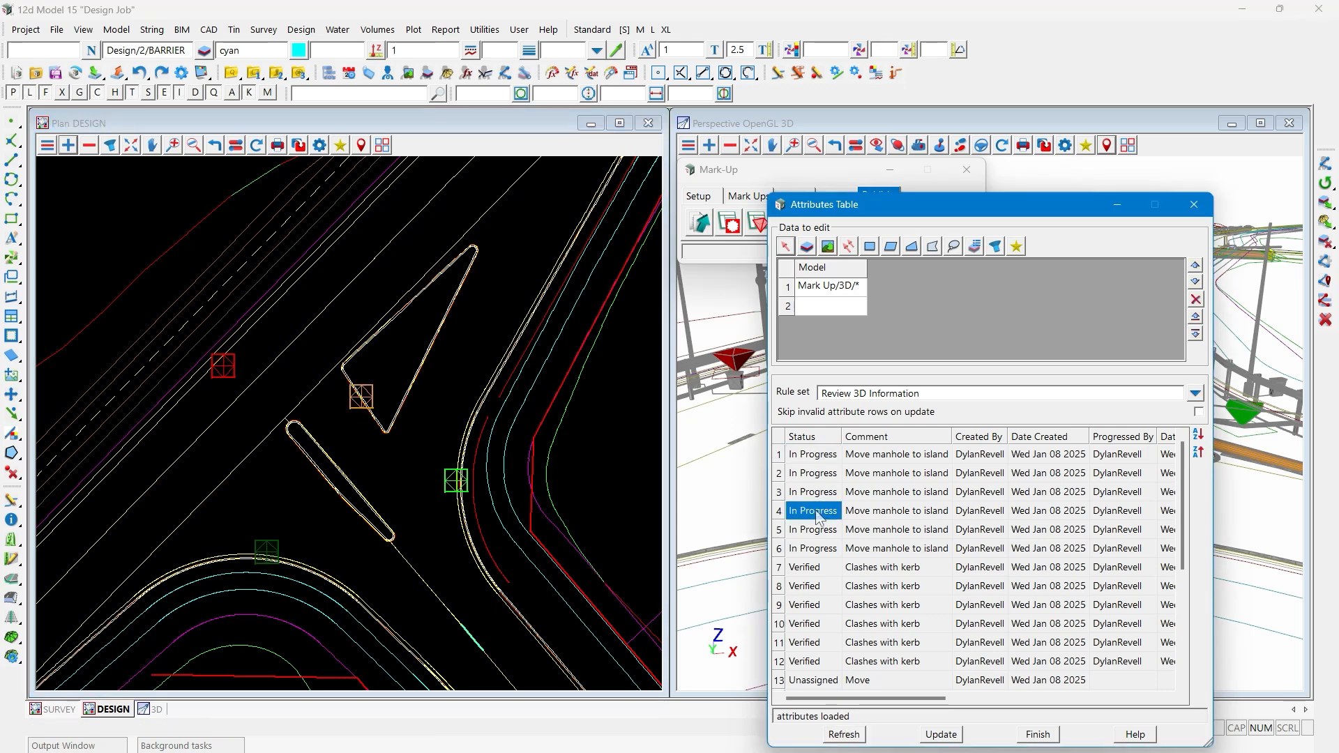
left_click(819, 530)
left_click(822, 549)
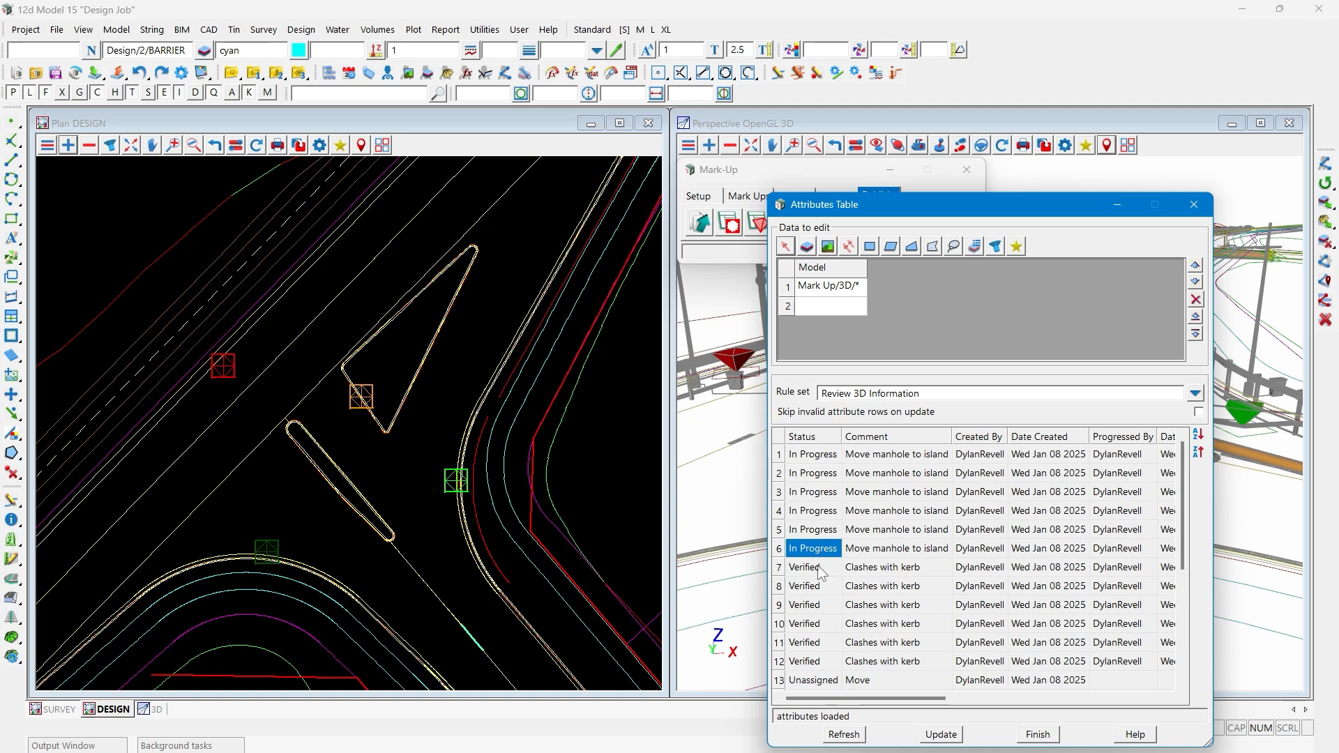
- Locate the "Clashes with kerb" 3D review in the plan, examine the table beside the plan, and close it
left_click(822, 570)
left_click(821, 588)
left_click(820, 569)
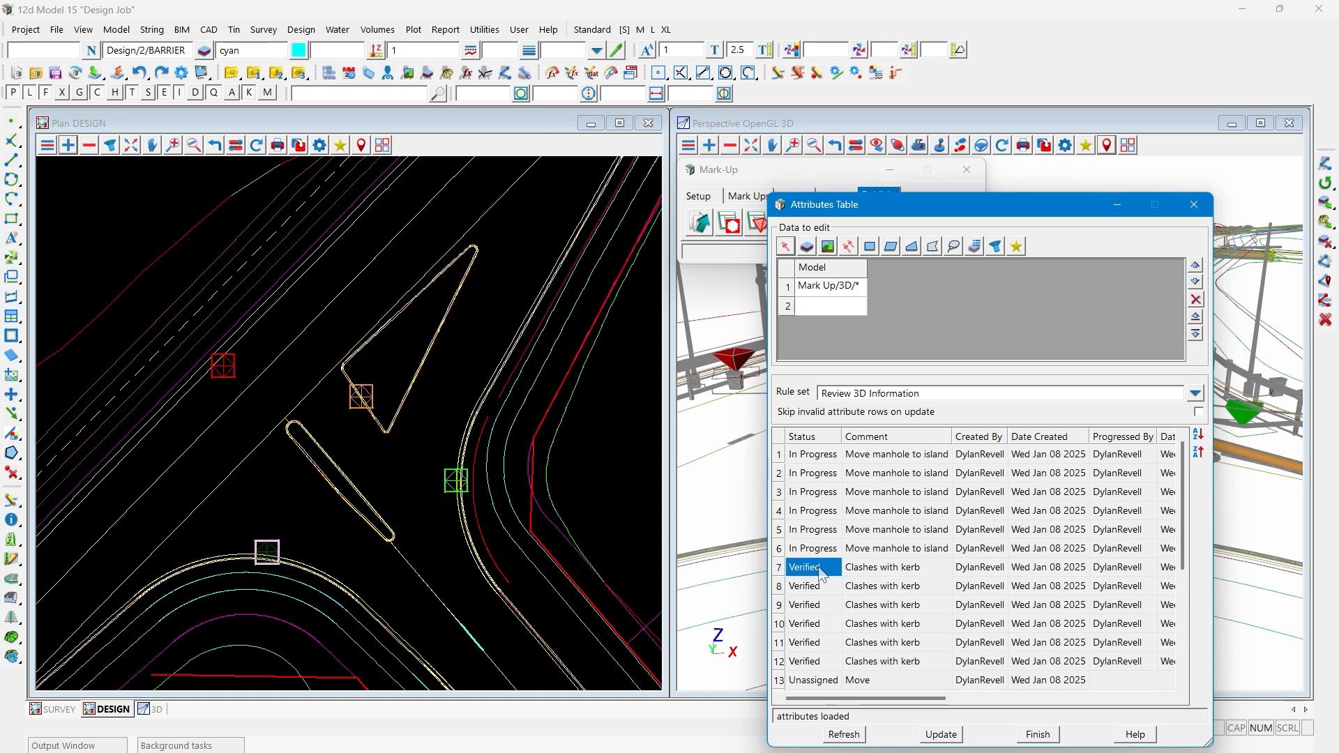
left_click_drag(876, 219, 788, 177)
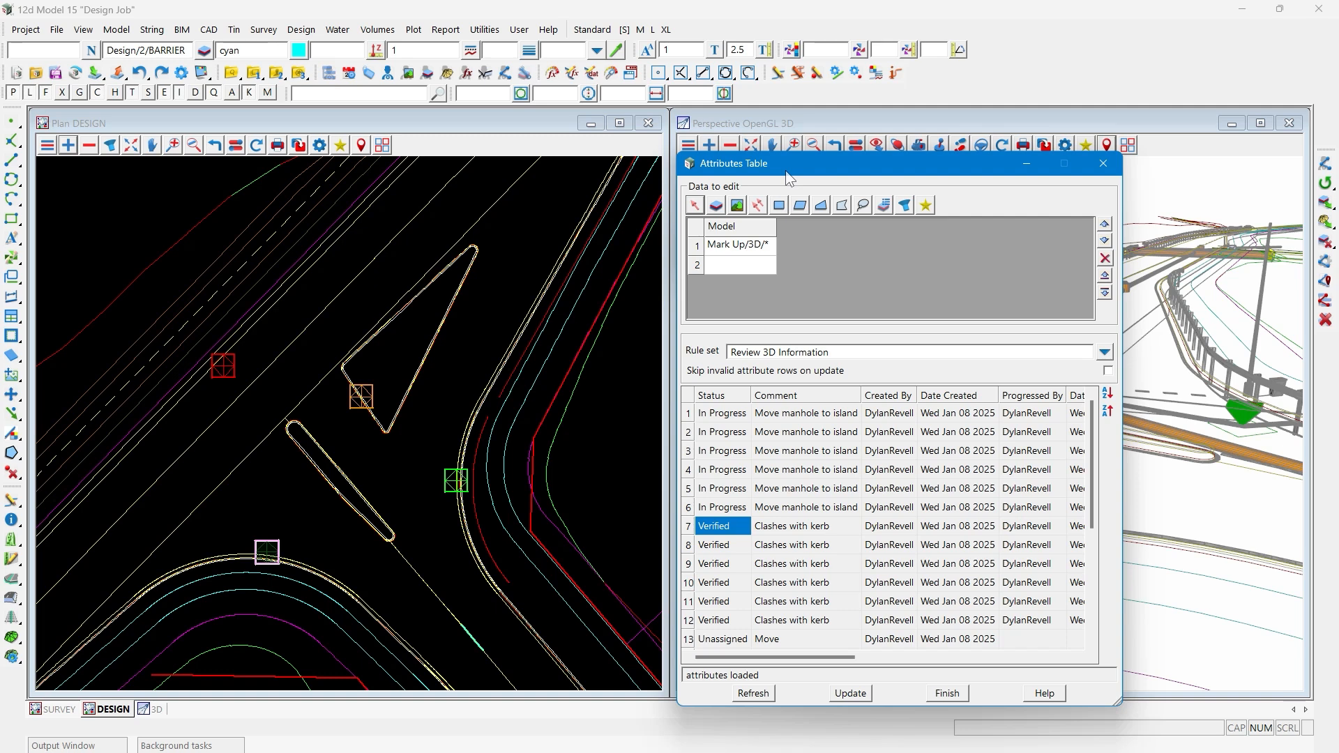
left_click(1098, 165)
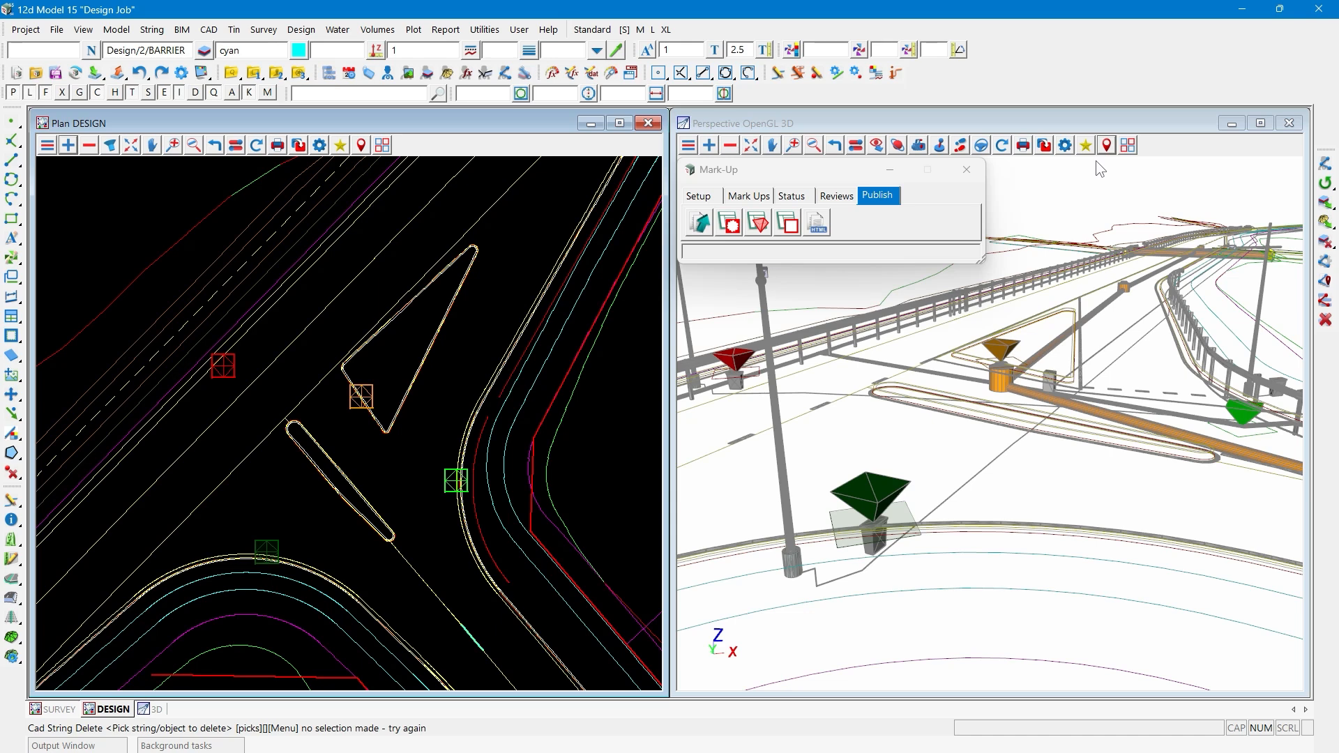
- Generate an HTML report named markup_report.html with the description "For the webinar"
left_click(823, 228)
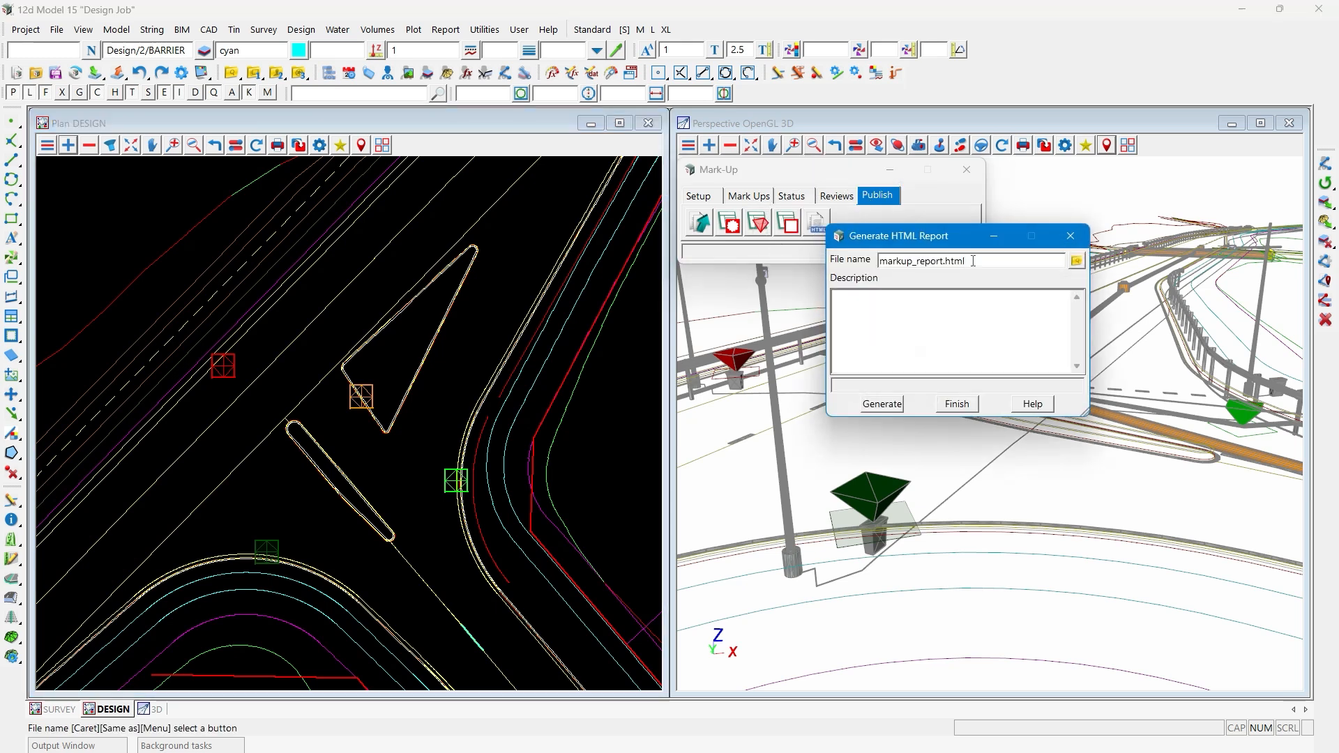
double_click(914, 263)
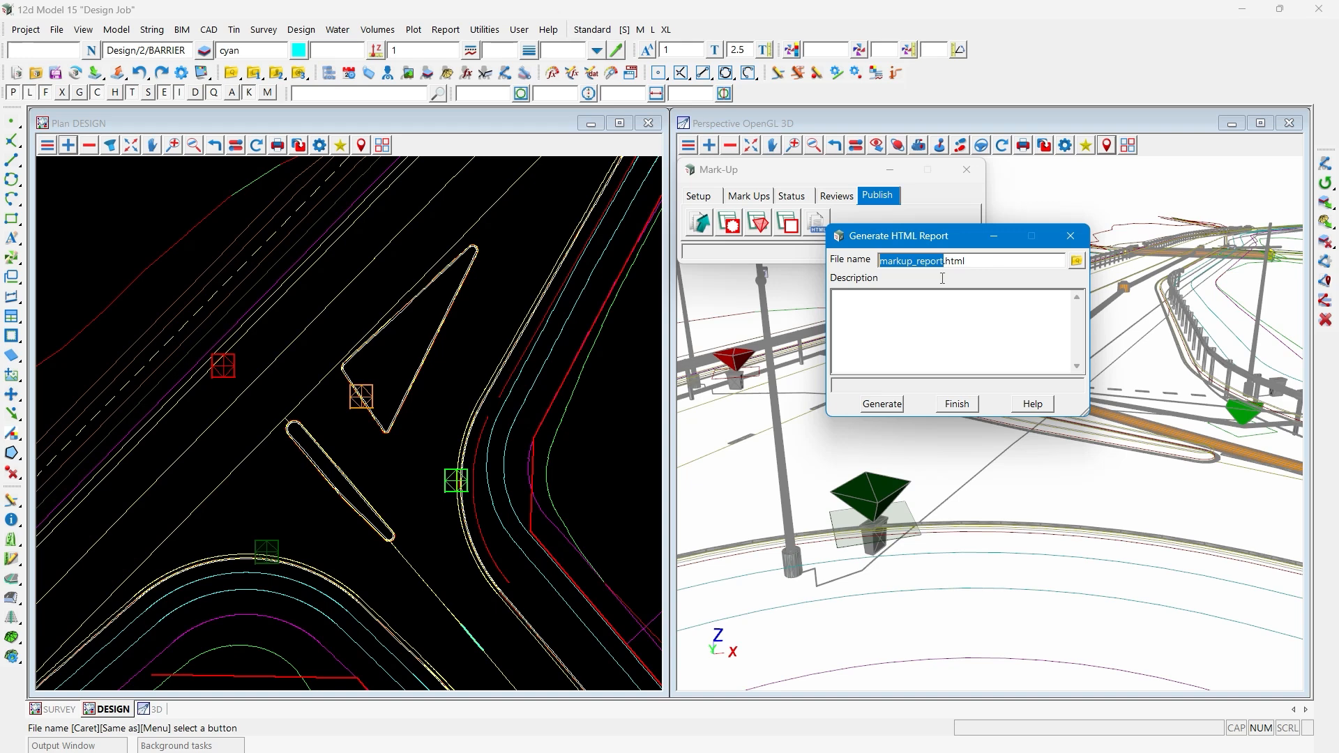
left_click(901, 315)
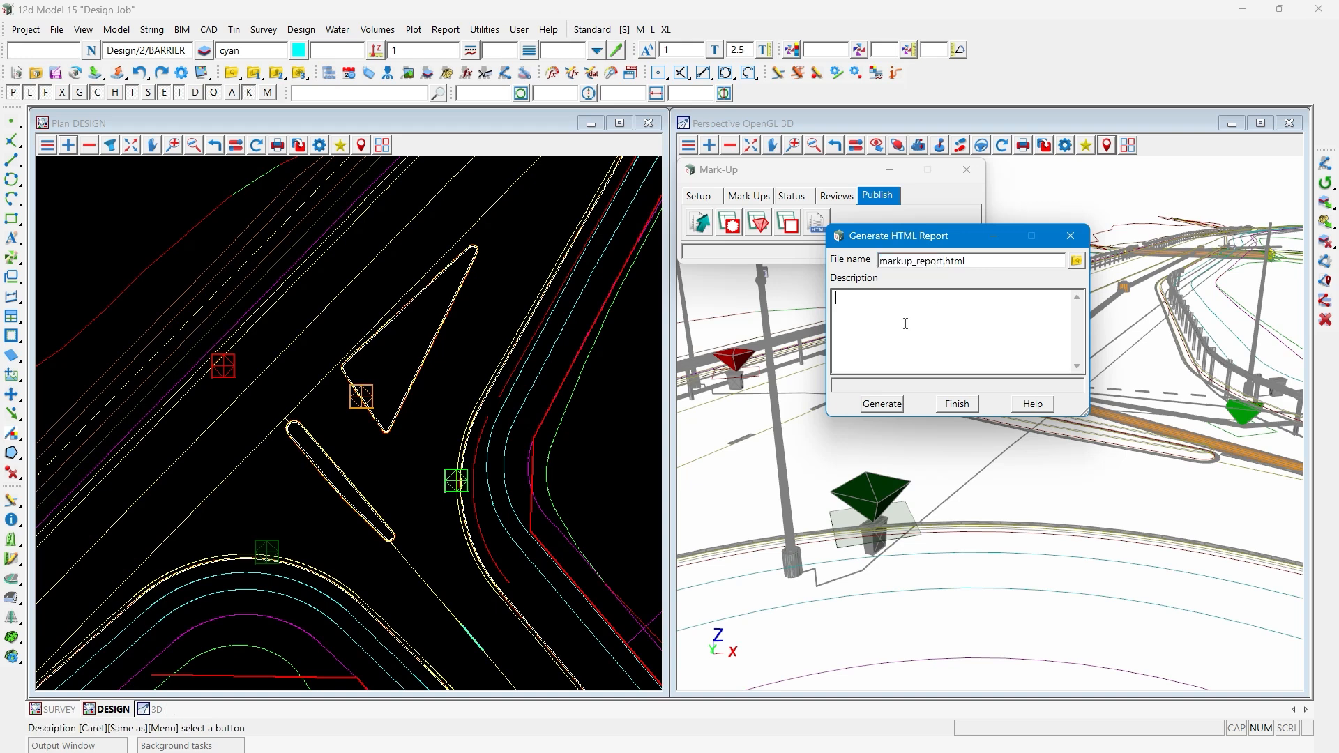
type("For the webinar")
left_click(881, 405)
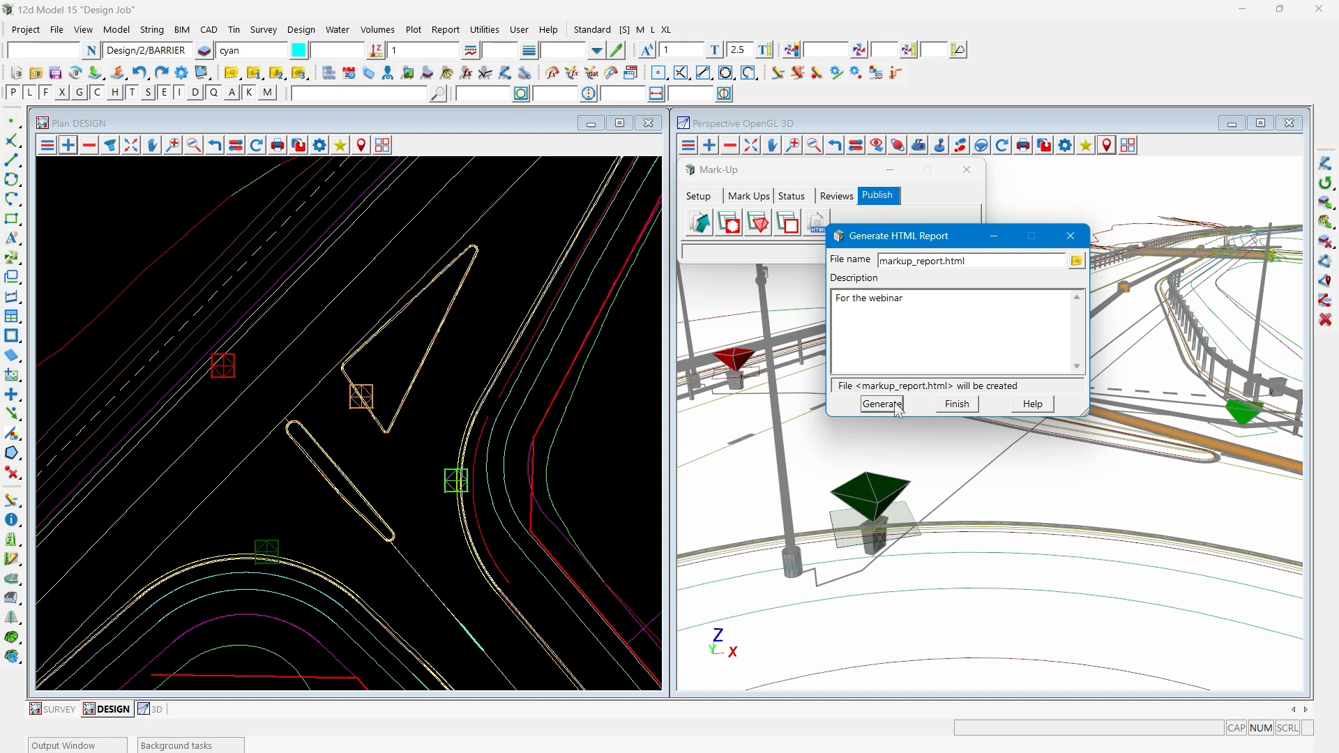
- Open the generated markup_report.html in the web browser and examine its mark-ups grouped by status
left_click(984, 261)
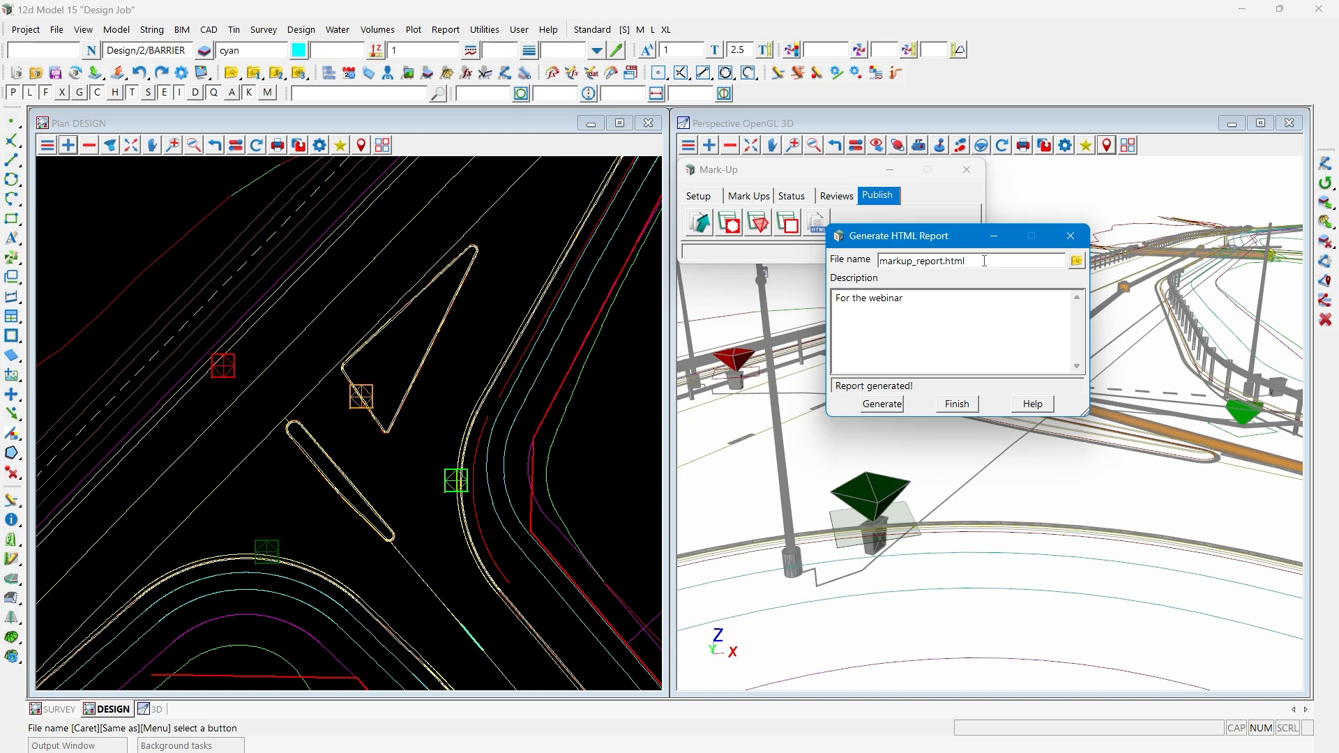
left_click_drag(984, 261, 880, 262)
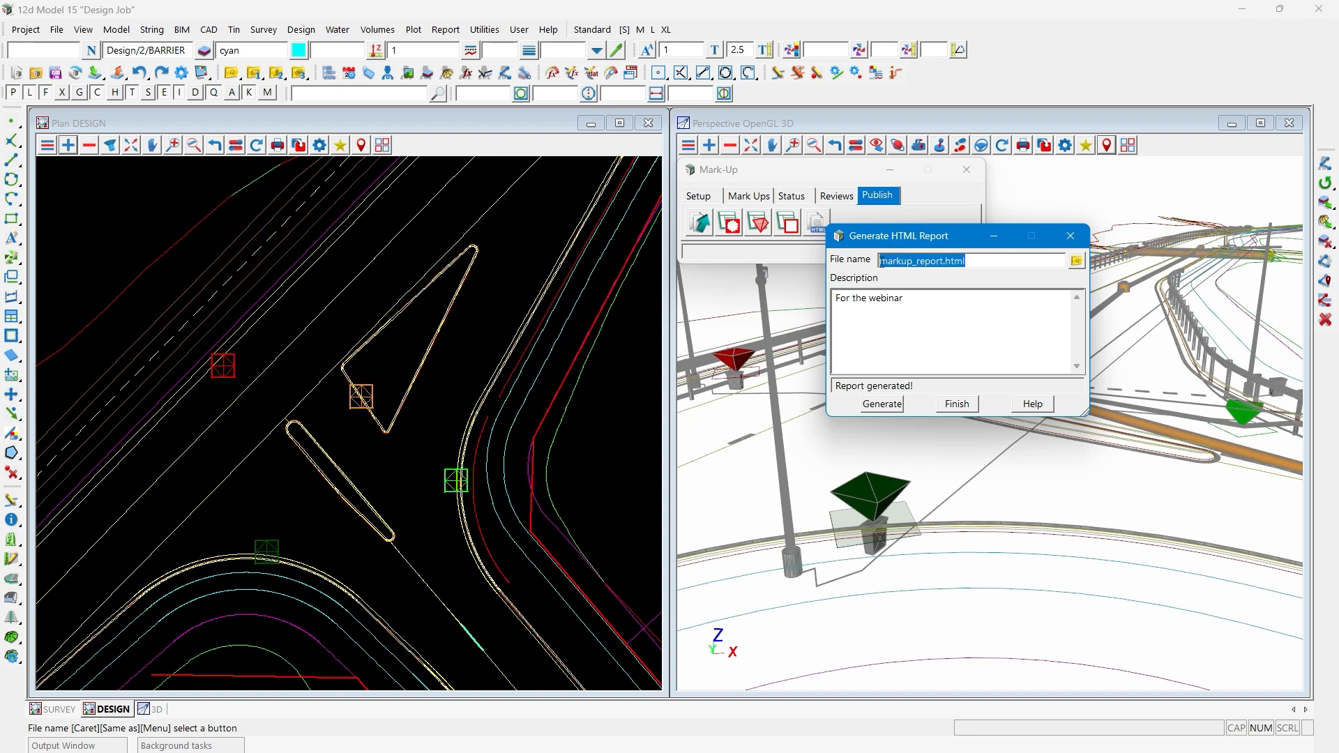
left_click(981, 260)
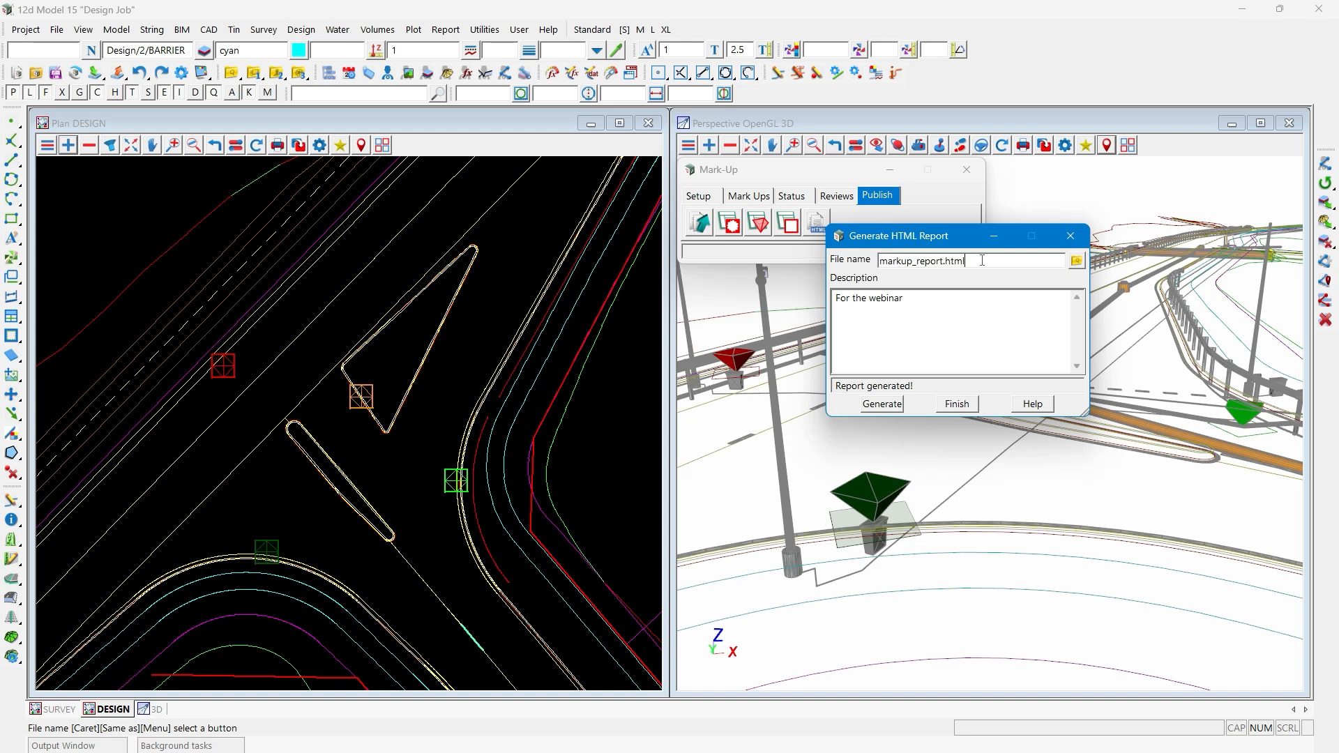
left_click(1076, 260)
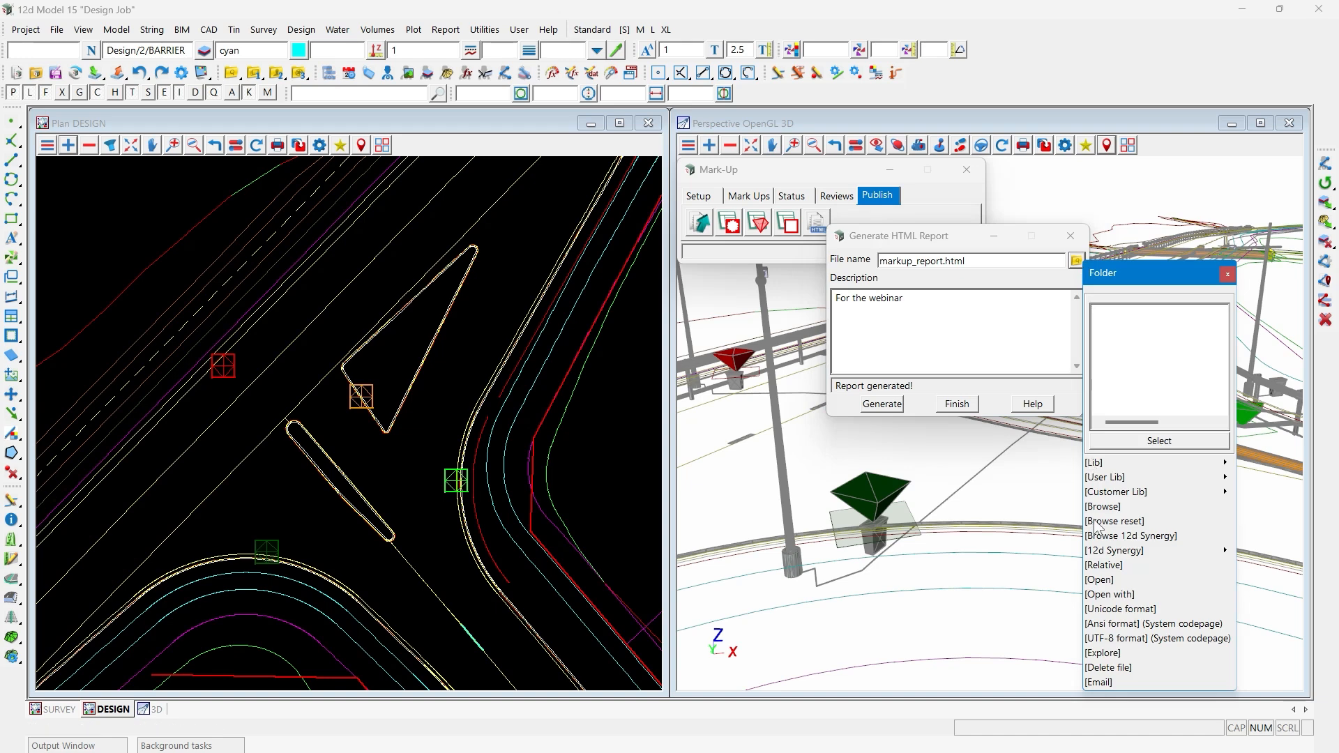
left_click(1100, 577)
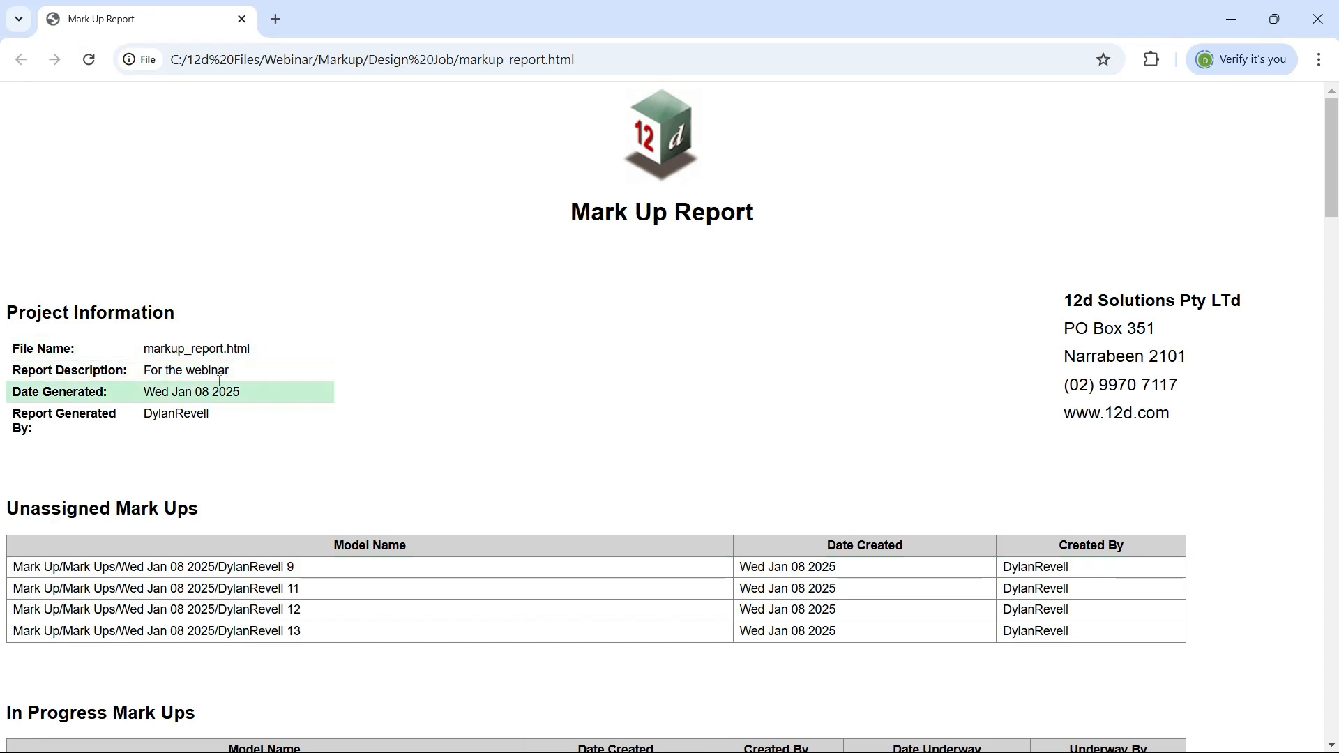
scroll(503, 173, "down", 5)
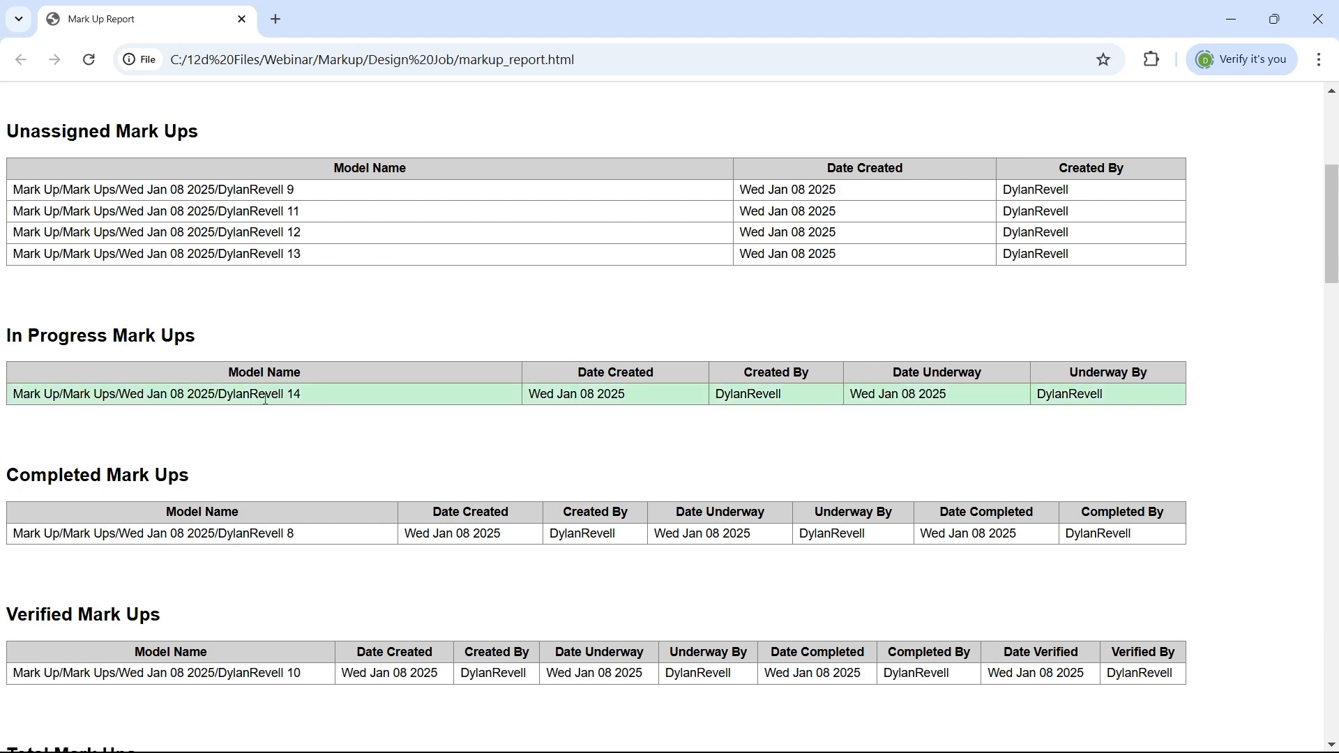
- Examine the report's mark-up, review and 3D mark-up tables including the colour-coded totals, and close the report and the Generate HTML Report dialog
scroll(300, 298, "down", 8)
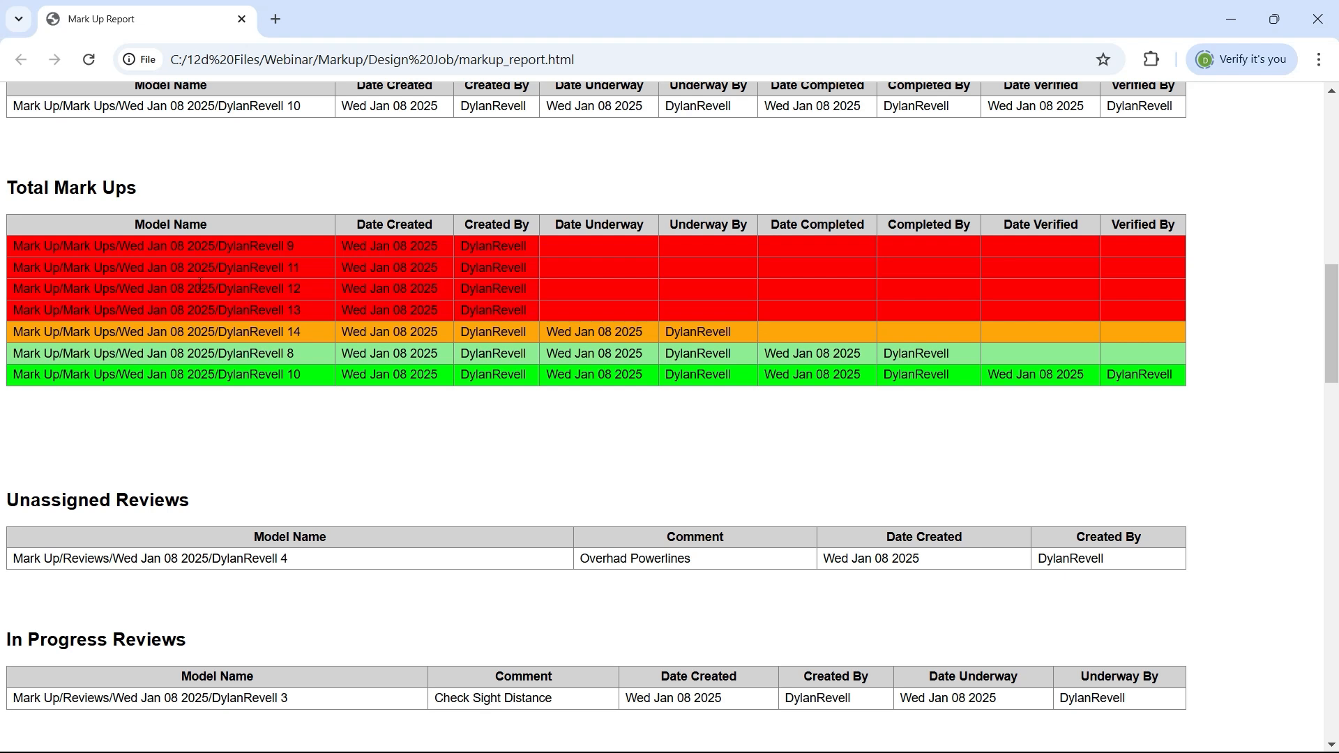
left_click(219, 329)
scroll(240, 213, "down", 1)
scroll(241, 216, "down", 7)
scroll(224, 196, "up", 1)
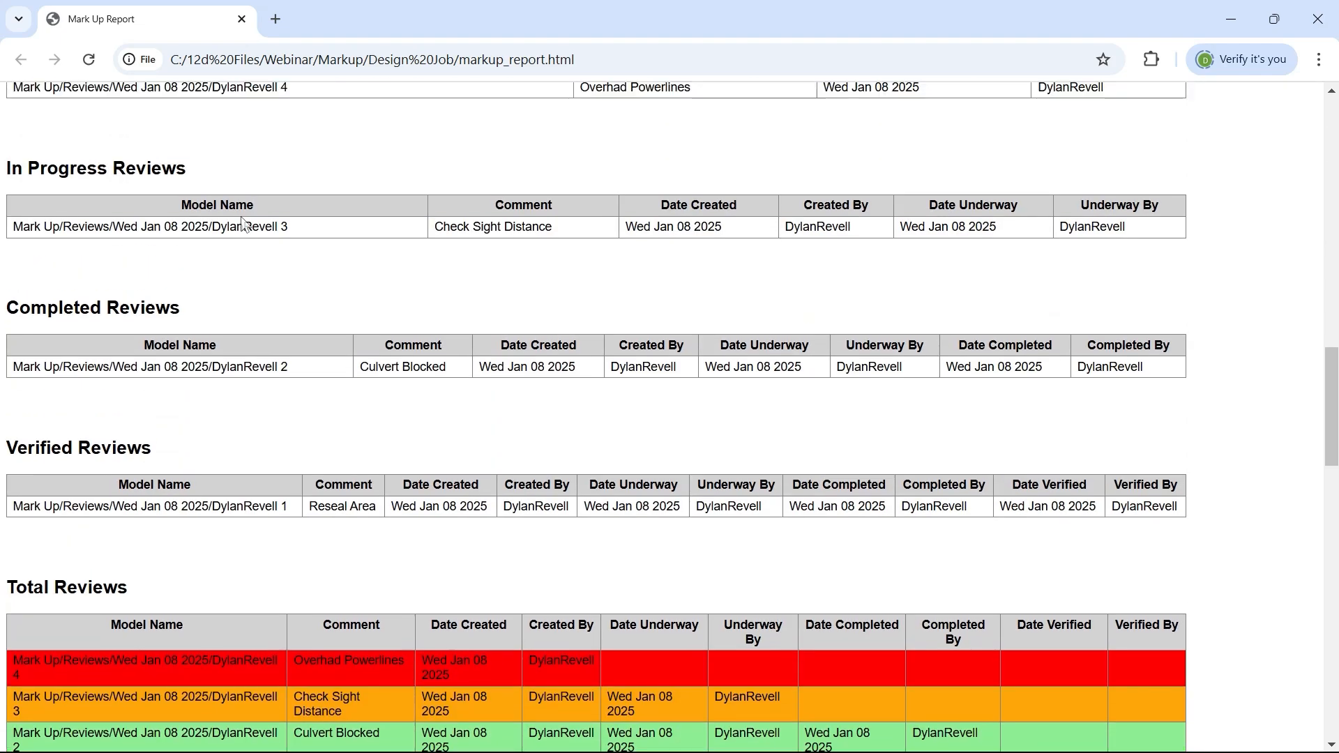
scroll(210, 179, "down", 1)
scroll(209, 178, "down", 12)
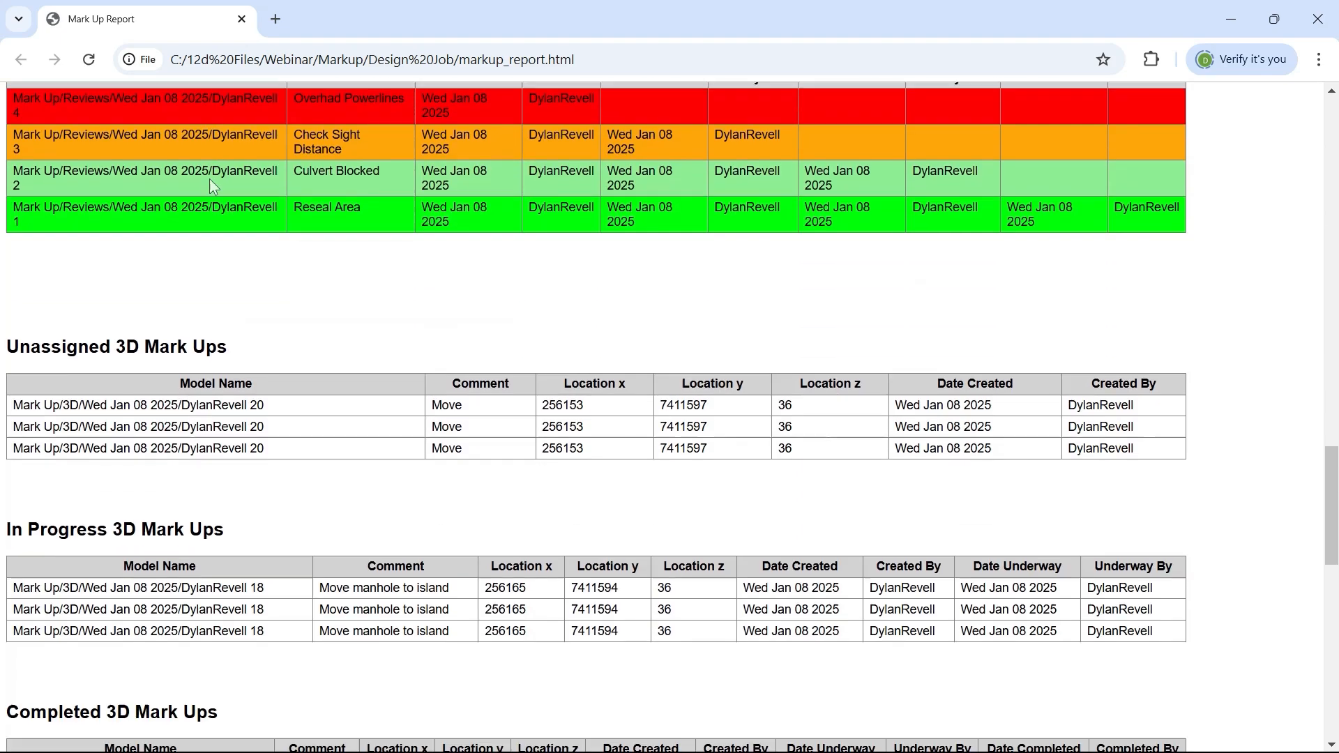
scroll(211, 181, "down", 1)
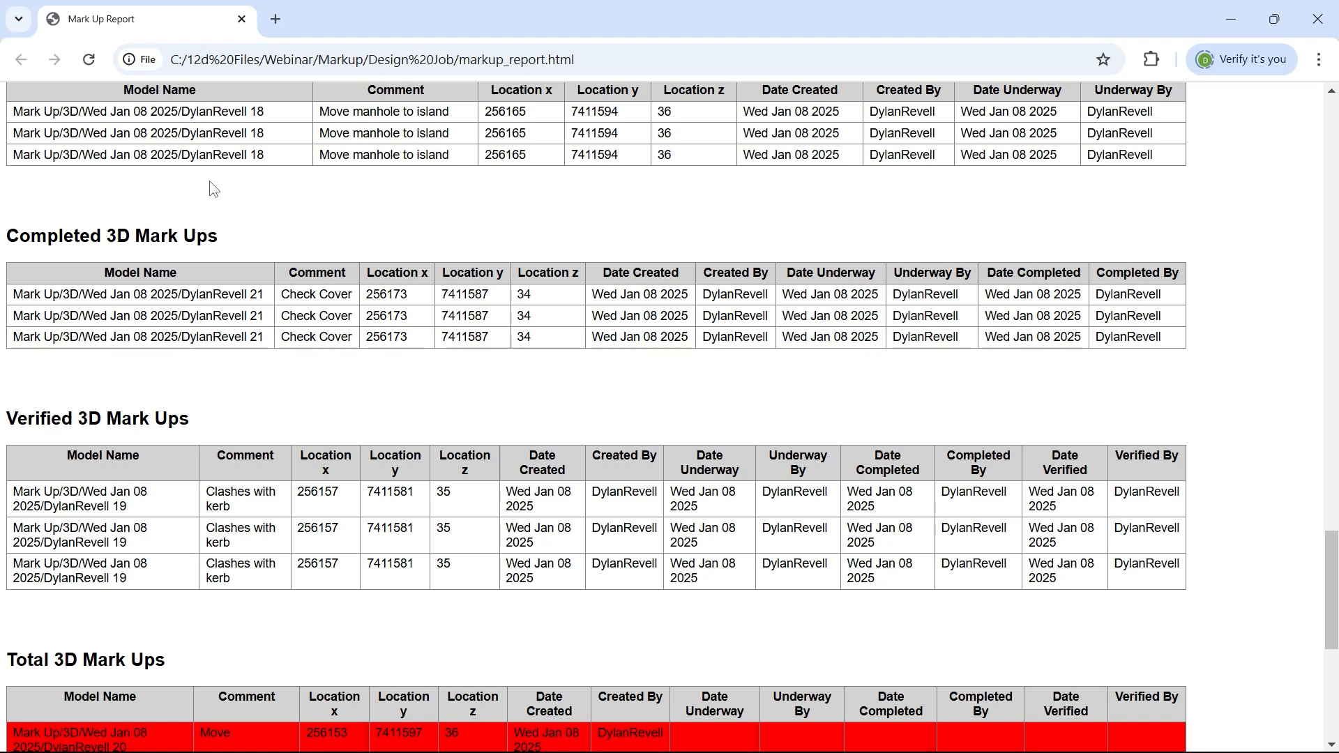
scroll(213, 203, "down", 5)
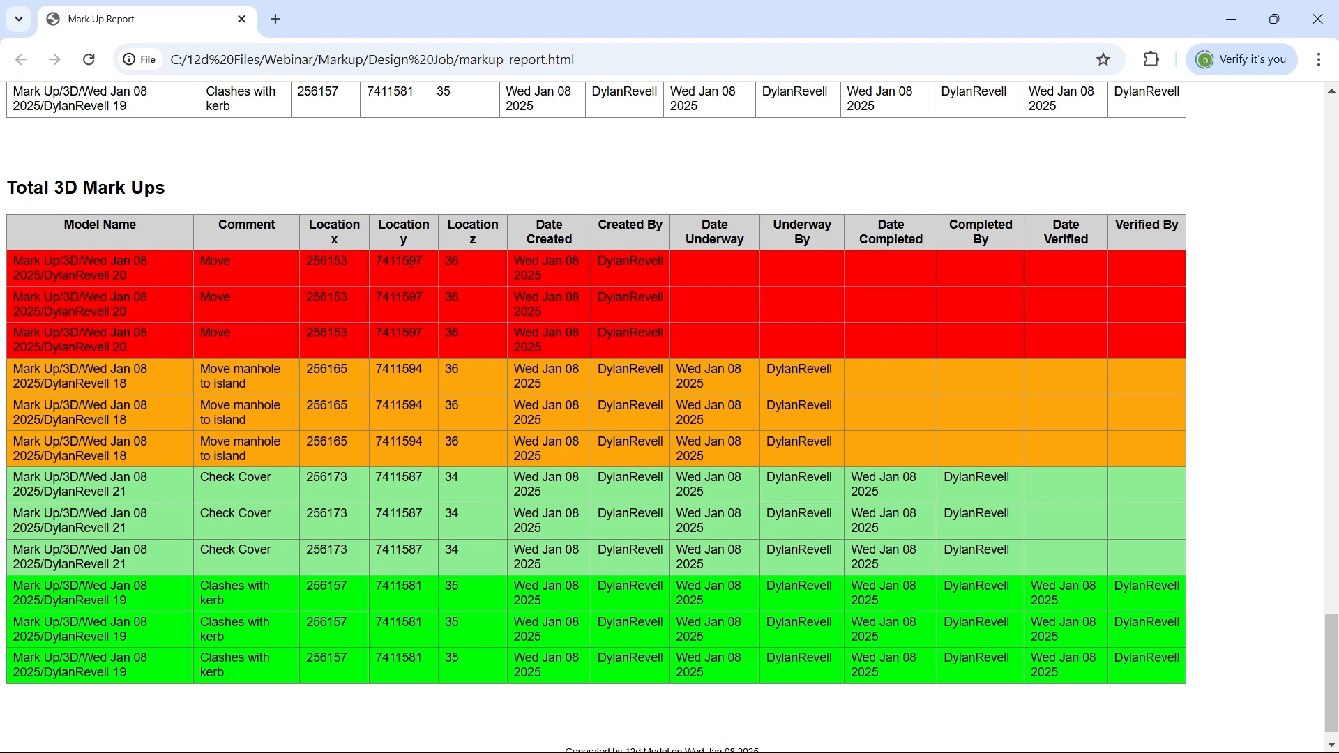
scroll(419, 643, "down", 1)
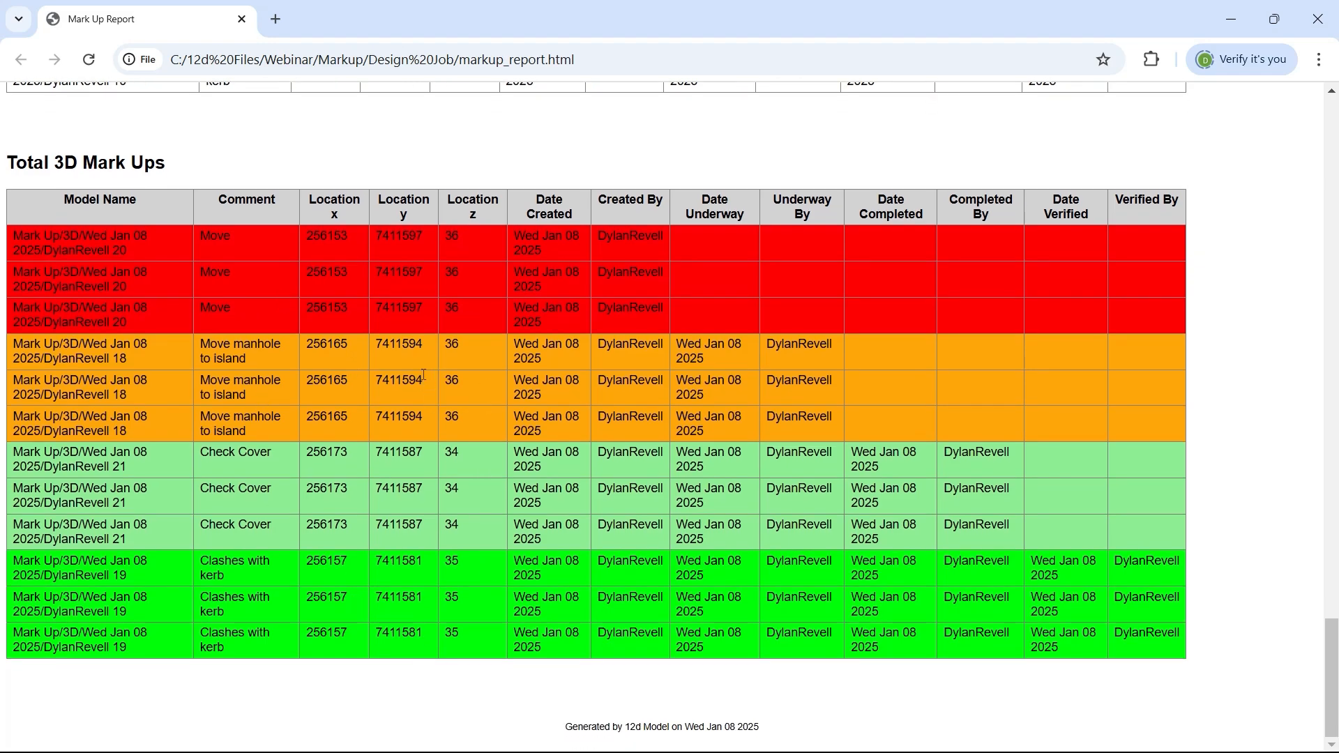
scroll(423, 375, "up", 20)
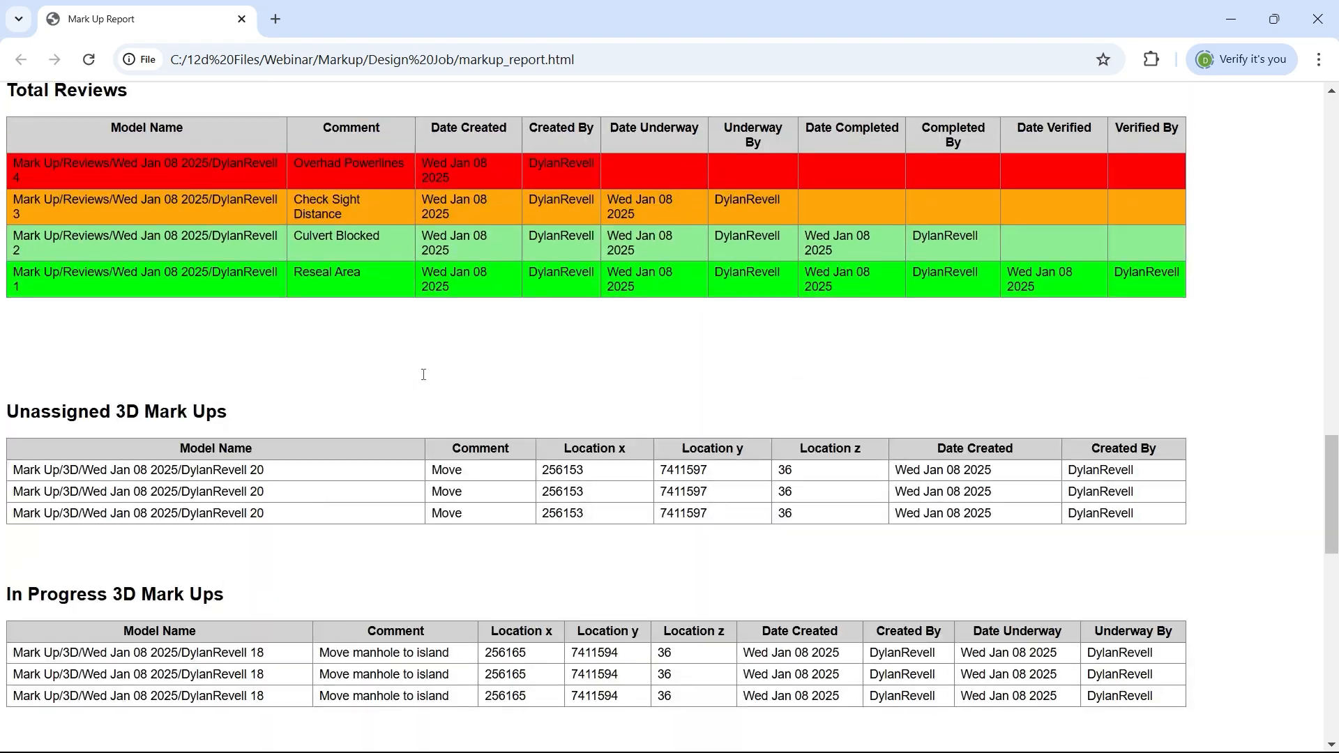
scroll(423, 375, "up", 15)
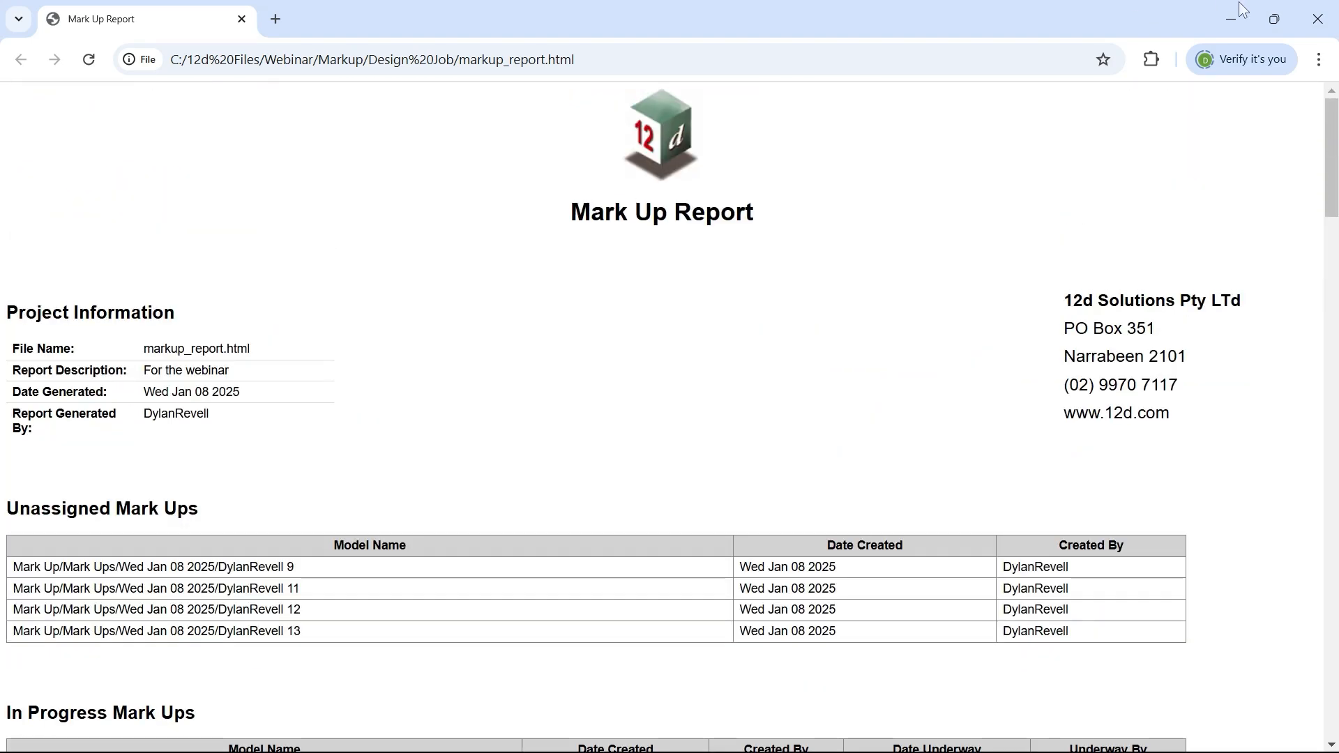
left_click(1315, 19)
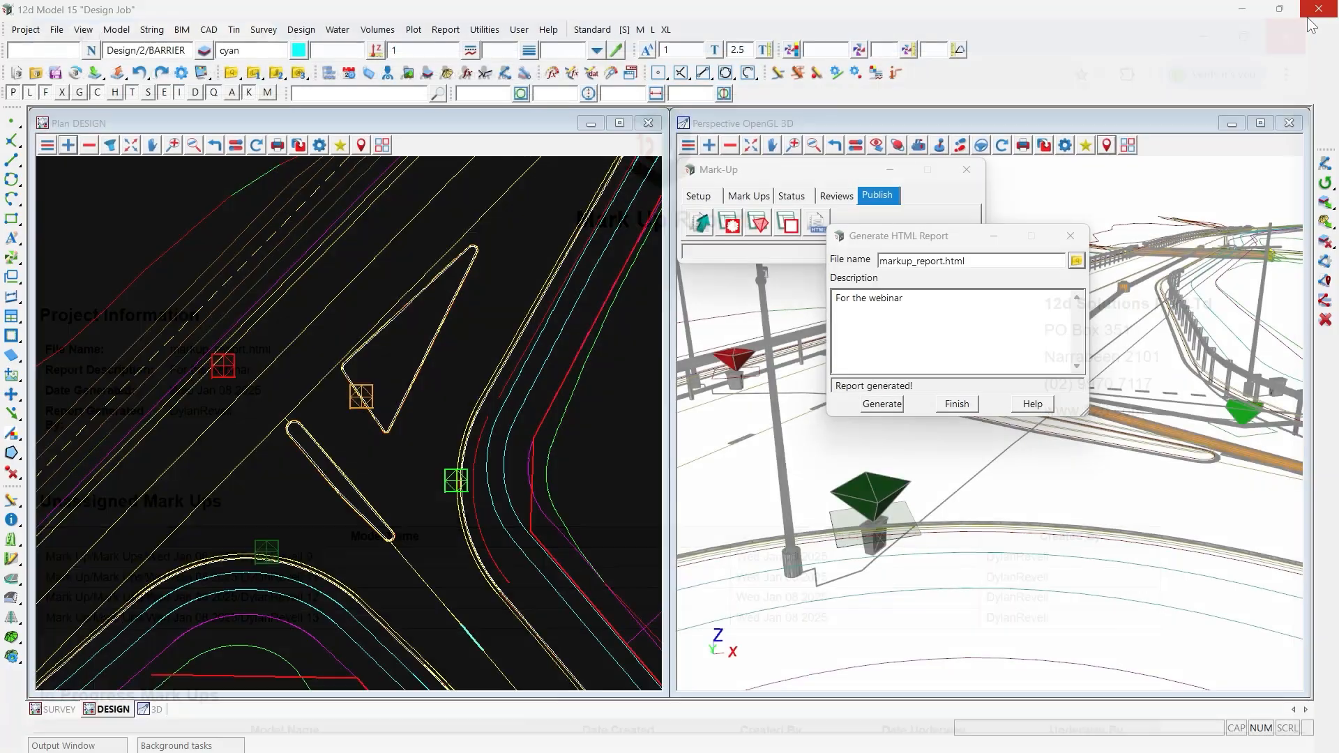
left_click(957, 404)
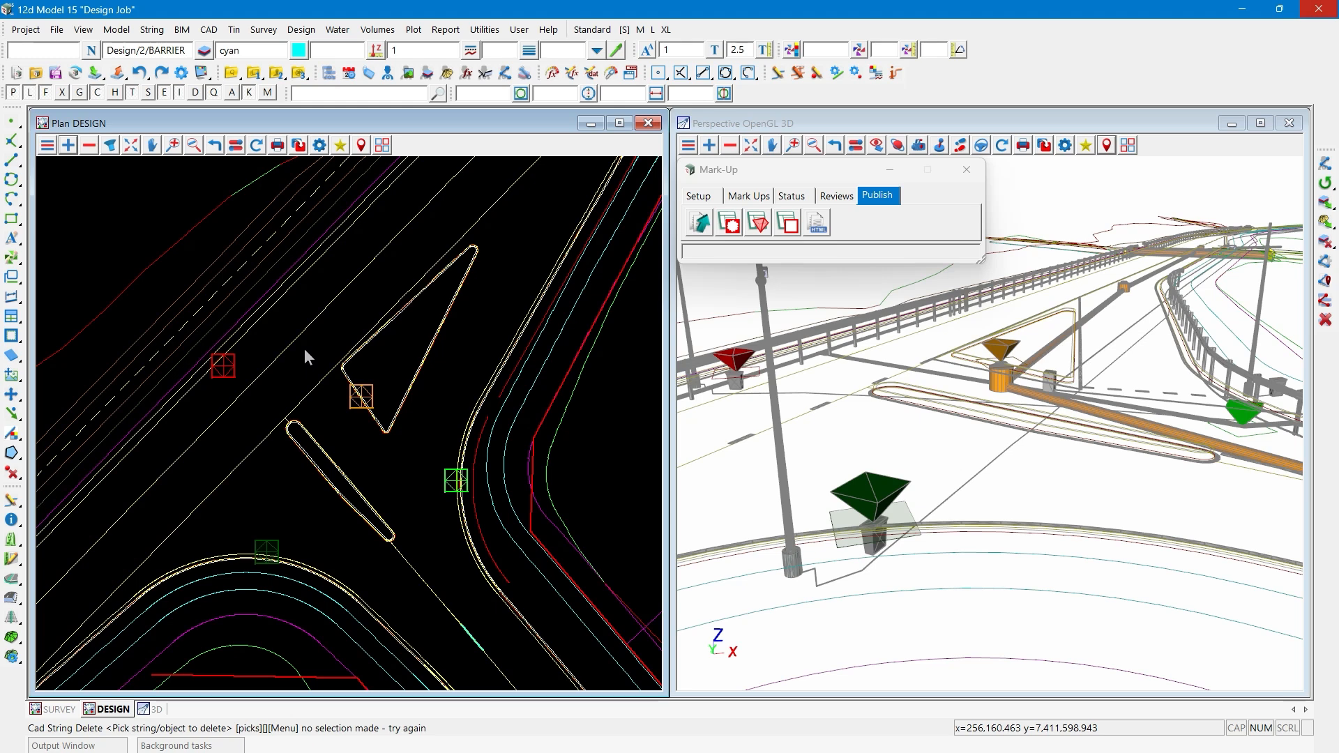
- Create a mark-up plan view for the Unassigned status, enlarge its window and fit the view to show all its mark-ups
left_click(706, 201)
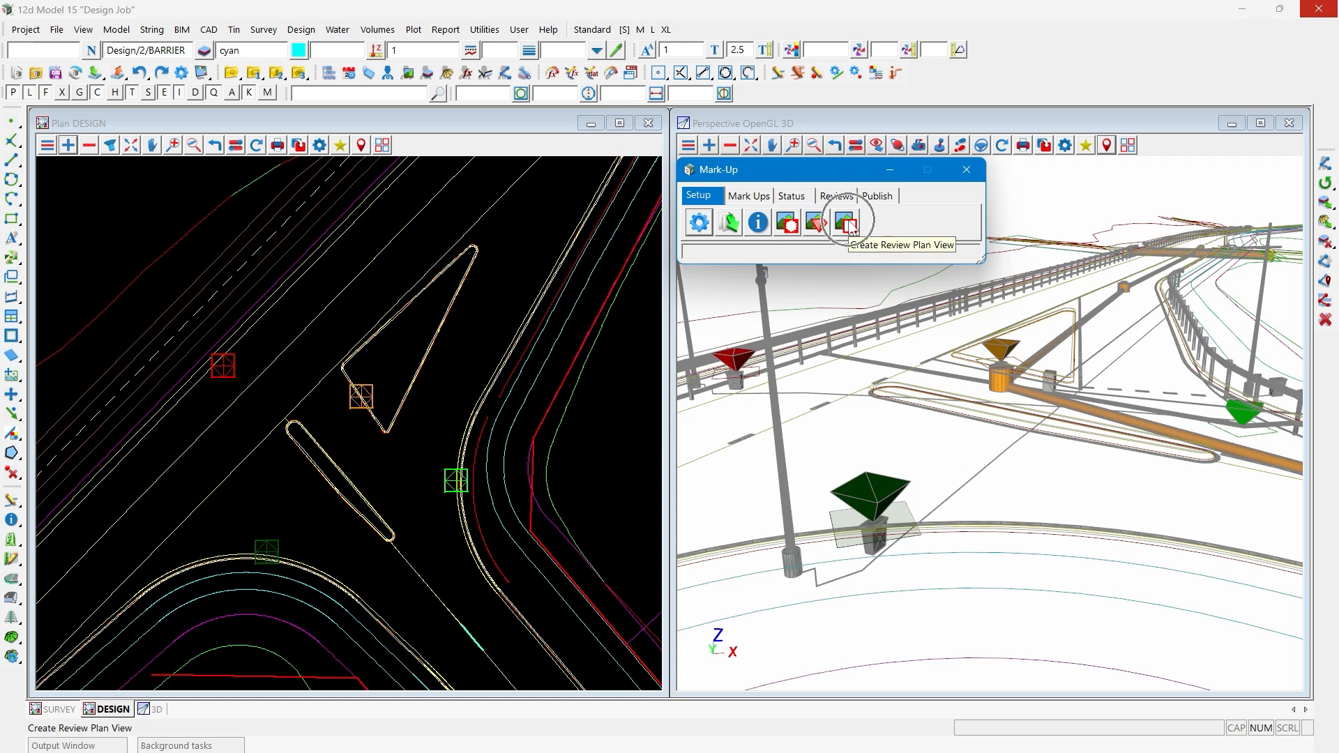
left_click(786, 223)
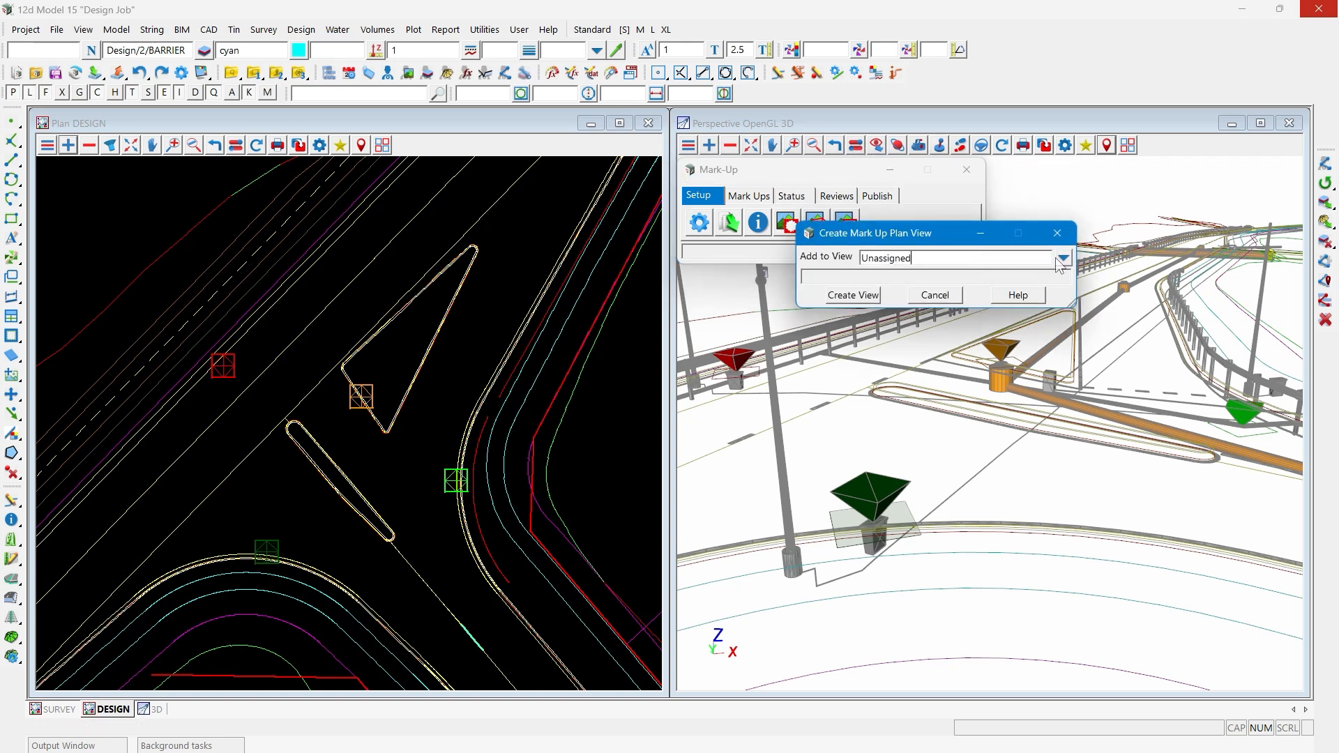
left_click_drag(960, 262, 847, 259)
left_click(857, 297)
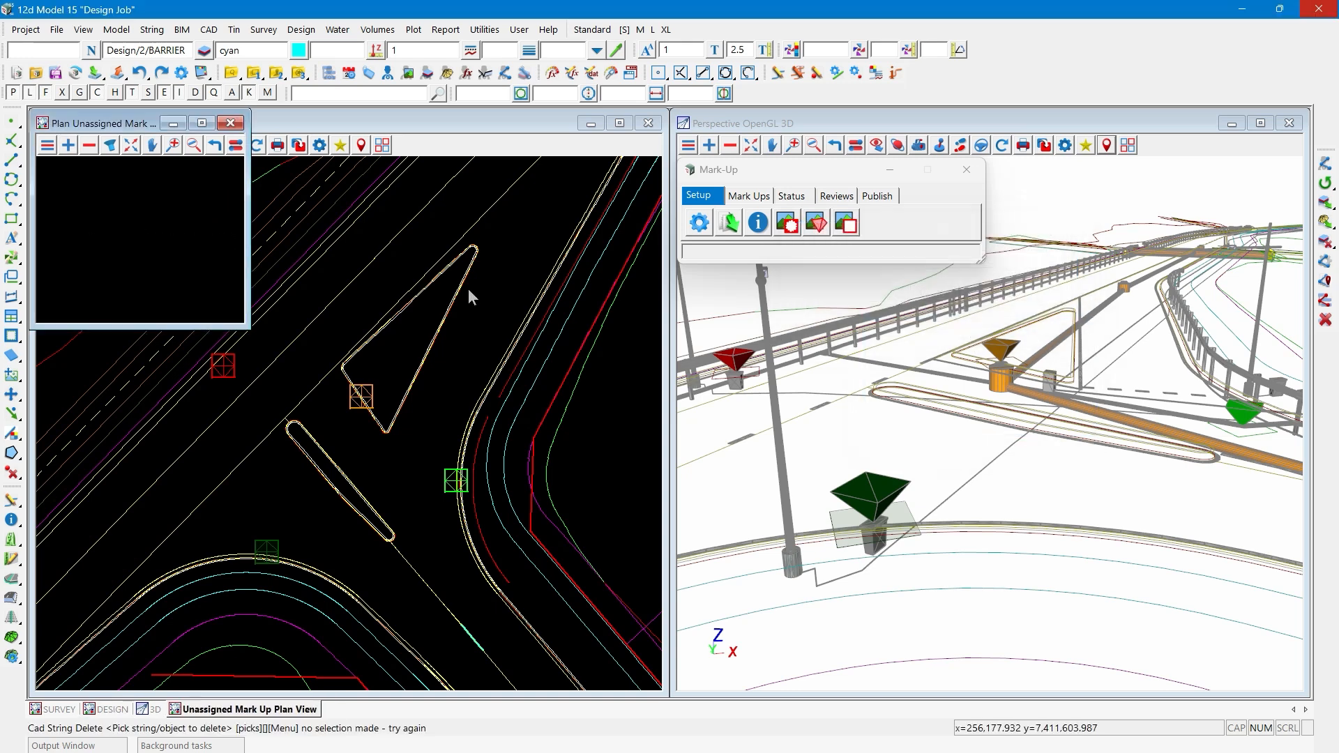
left_click_drag(248, 328, 565, 590)
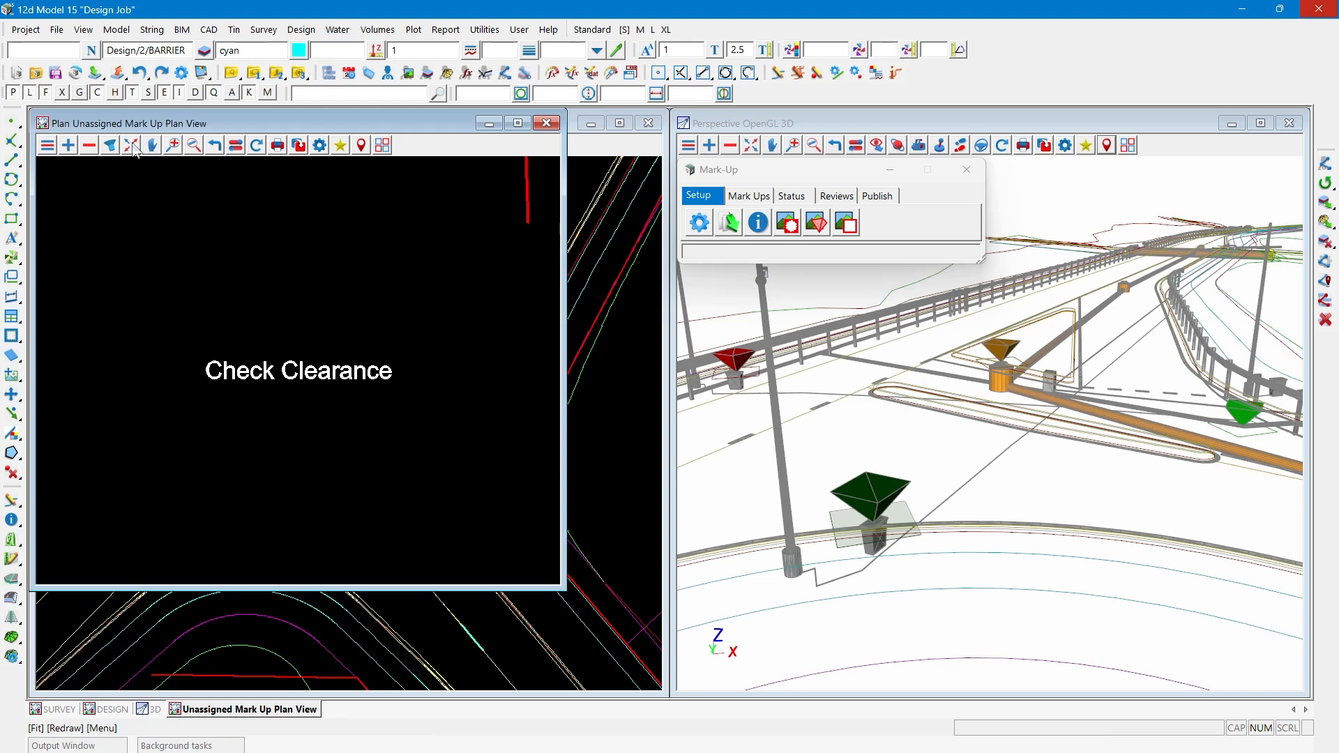
left_click(131, 145)
scroll(190, 287, "down", 1)
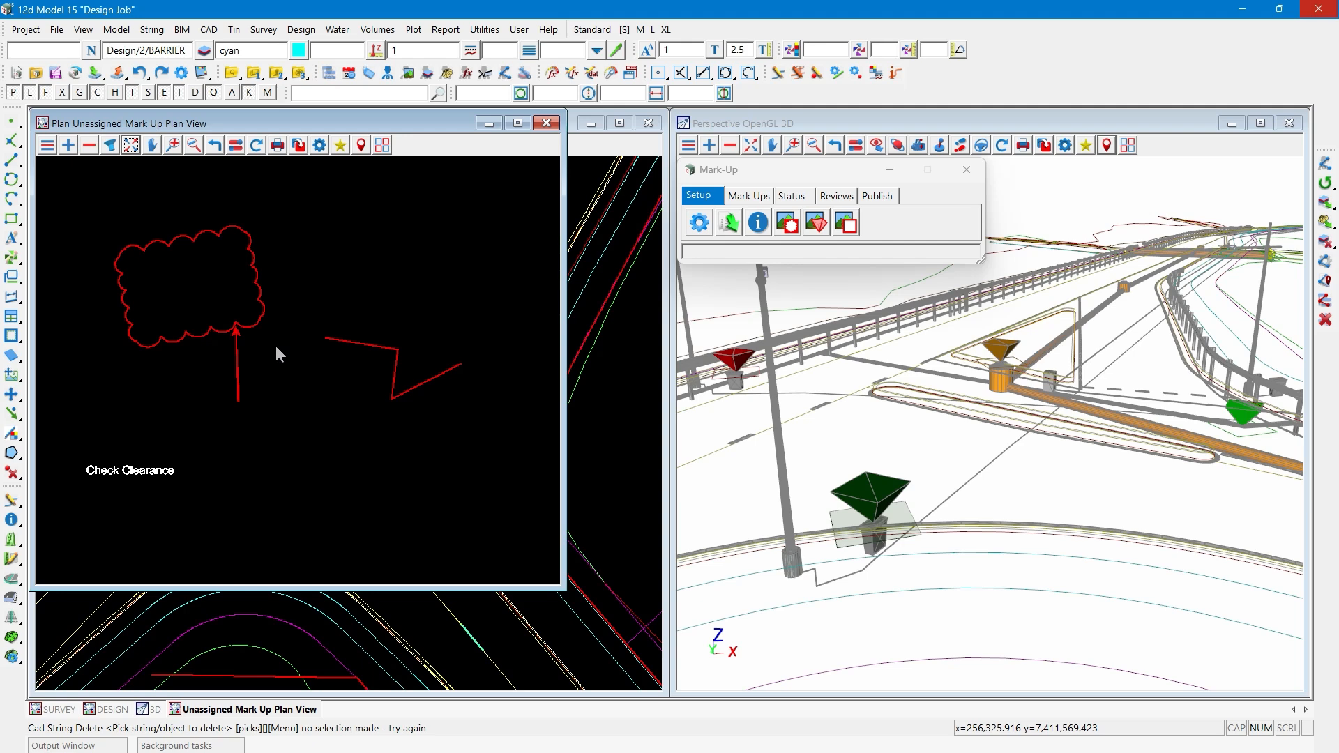
- Create a 3D mark-up plan view for the Verified status and enlarge its window
left_click(816, 222)
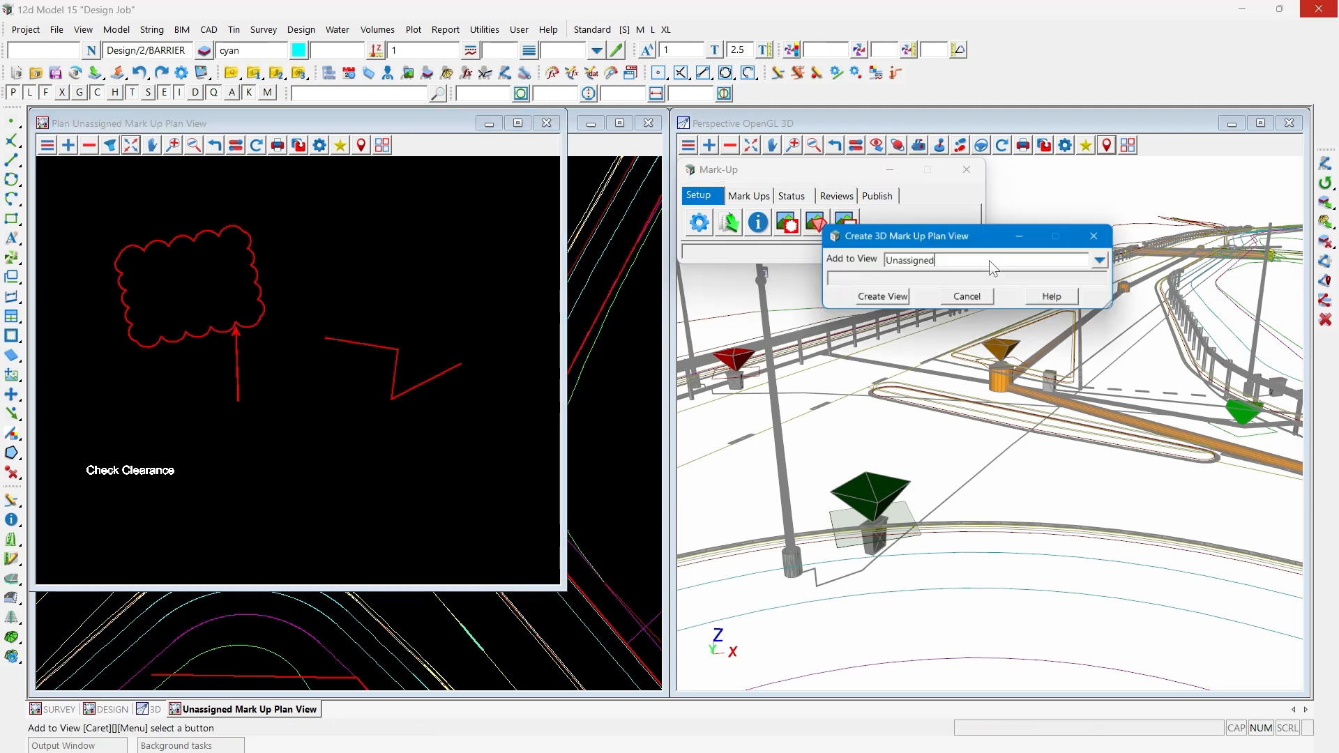
left_click(1104, 260)
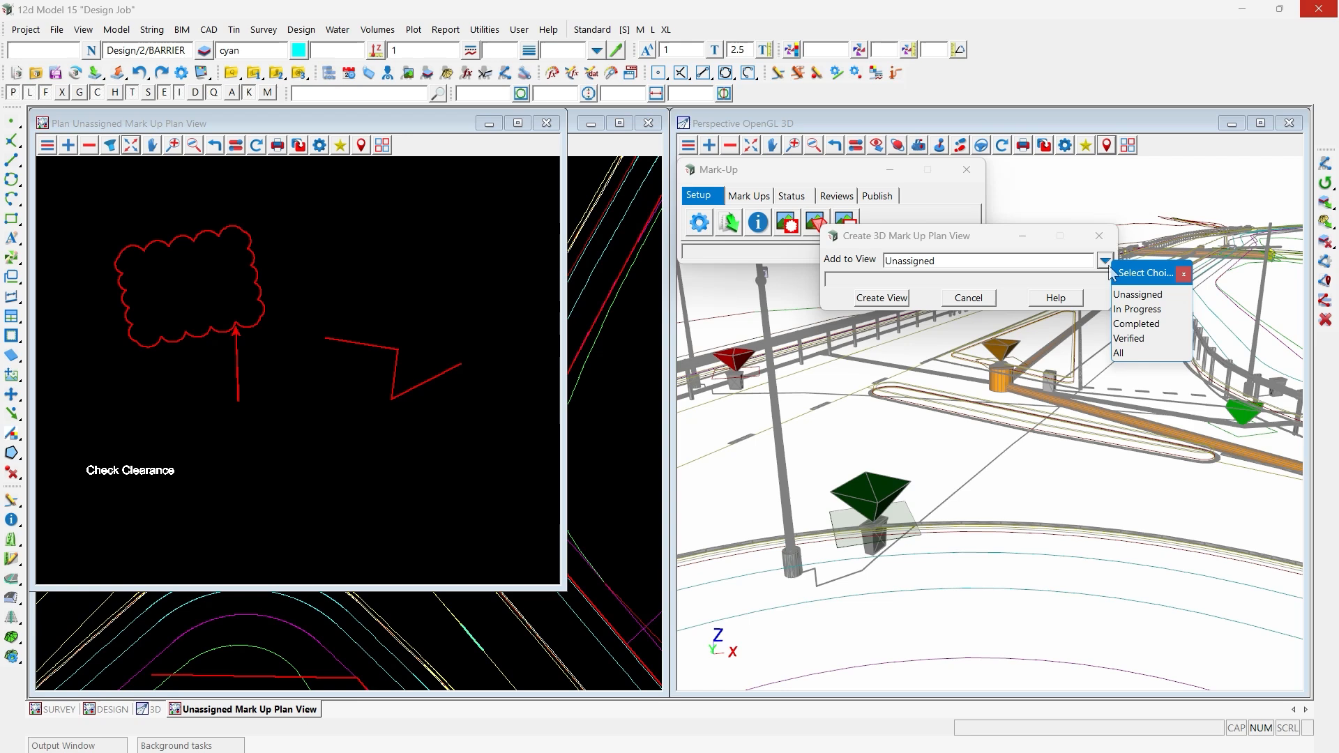
left_click(1138, 349)
left_click(882, 298)
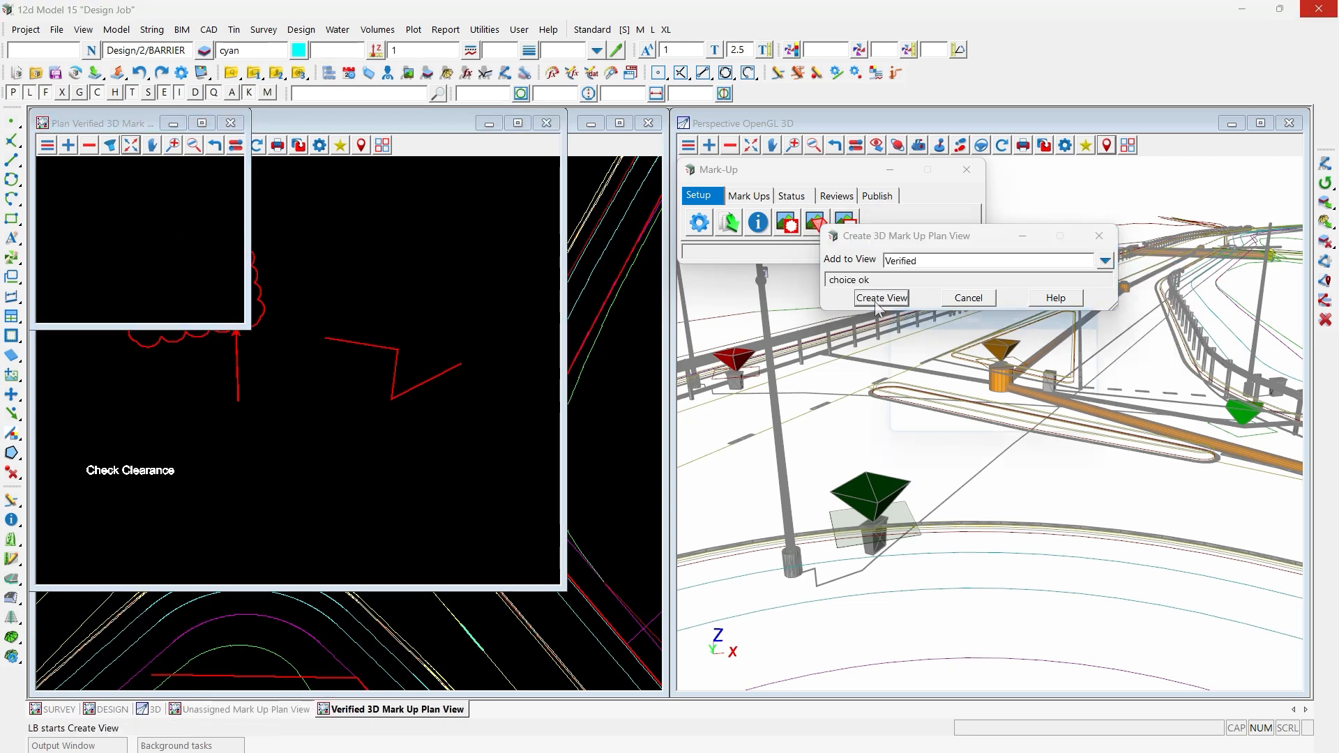
left_click_drag(249, 325, 480, 542)
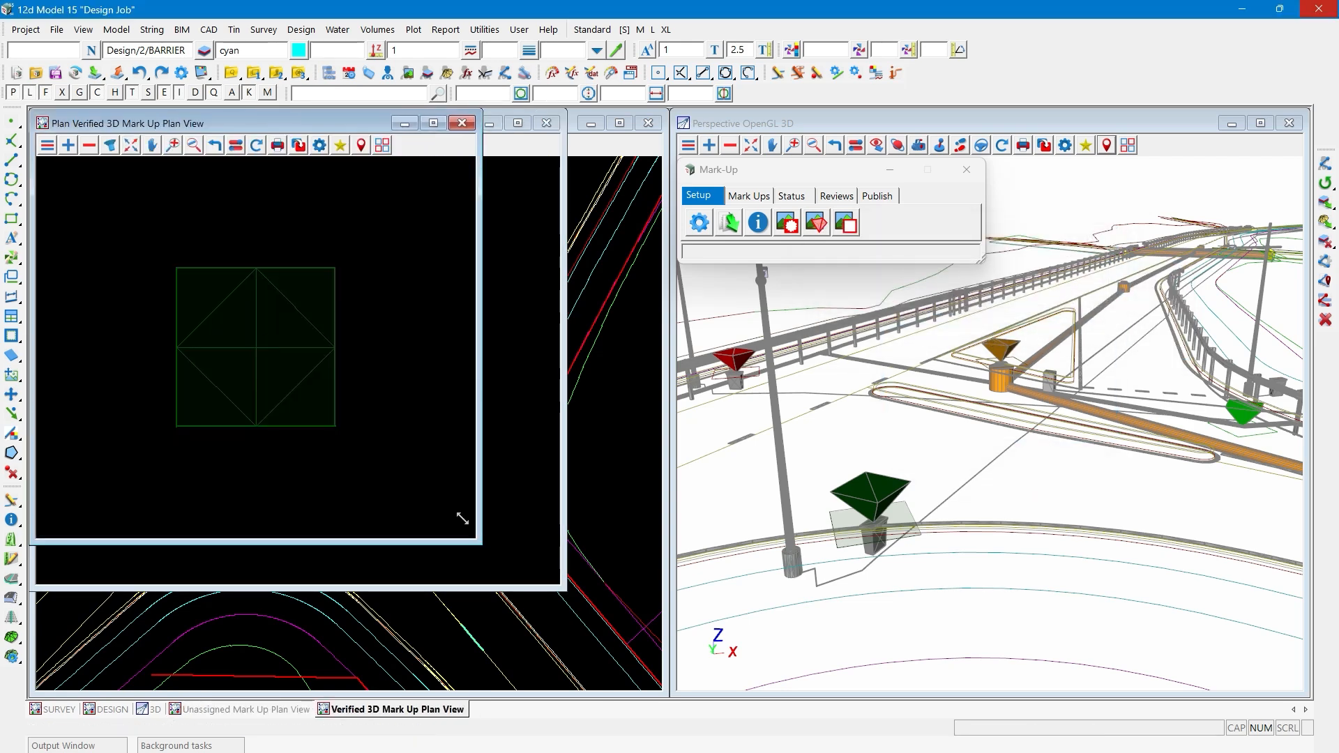
- Create a review plan view for the In Progress status, enlarge its window and inspect the "Check Sight Distance" review
left_click(845, 222)
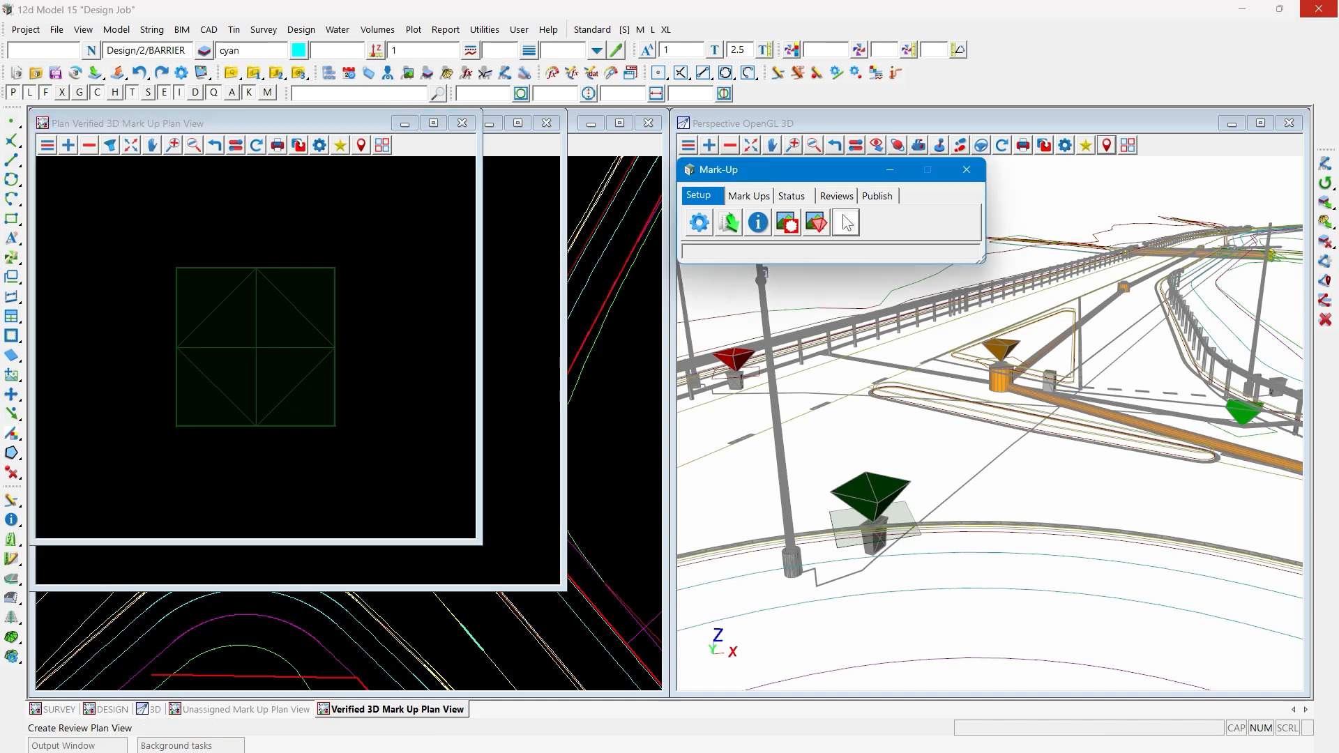
left_click(1107, 252)
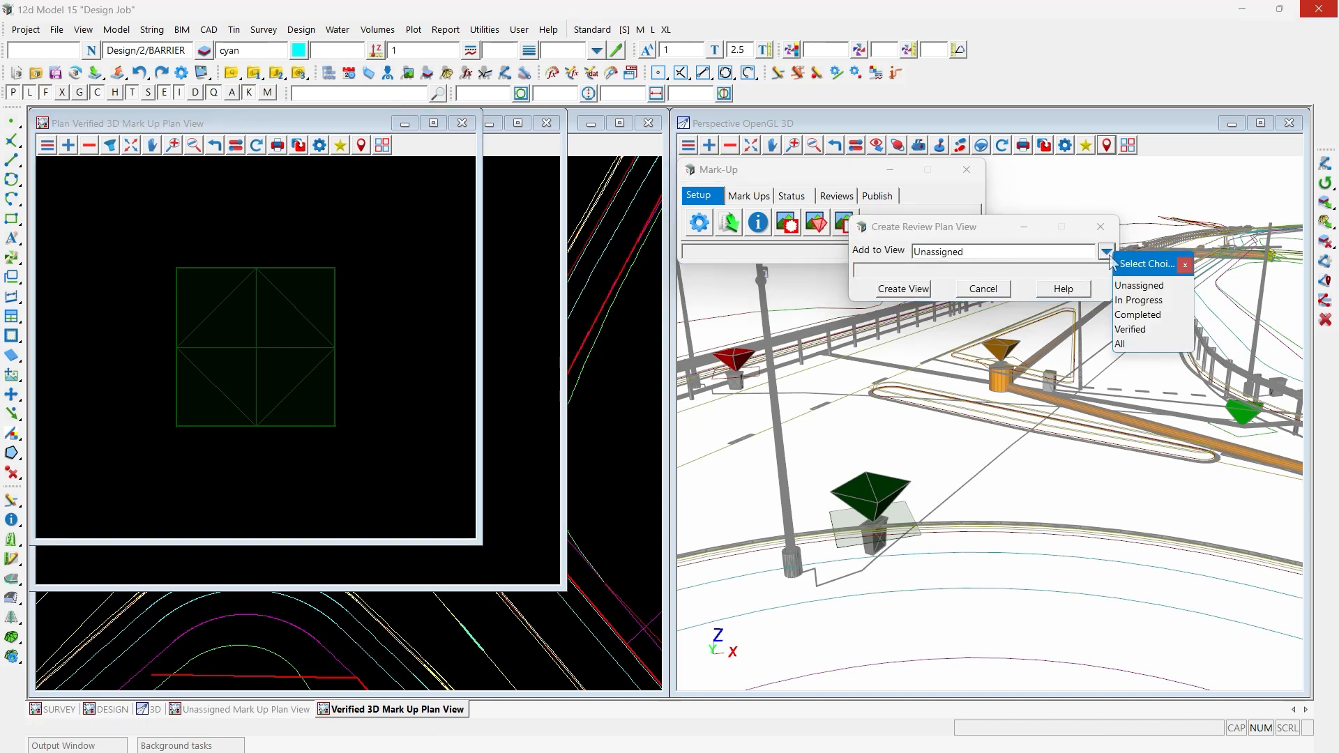
left_click(1144, 300)
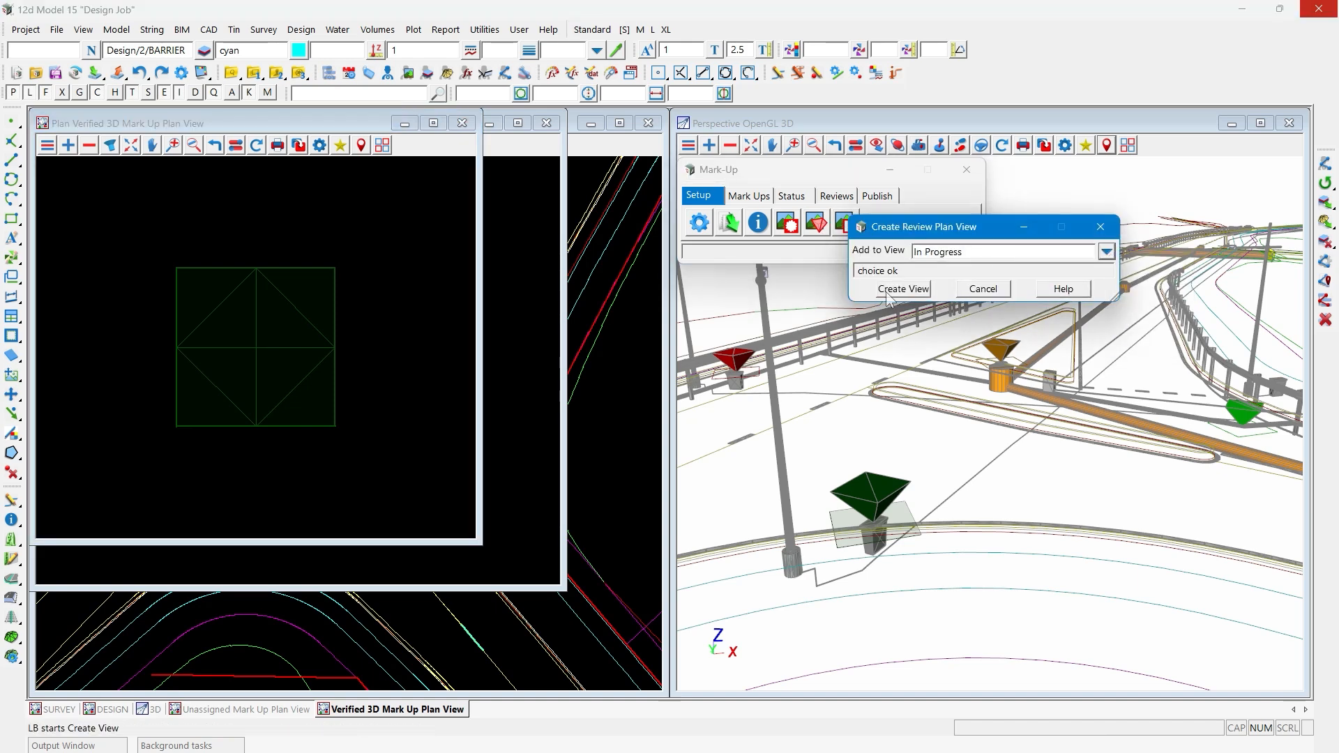
left_click(885, 292)
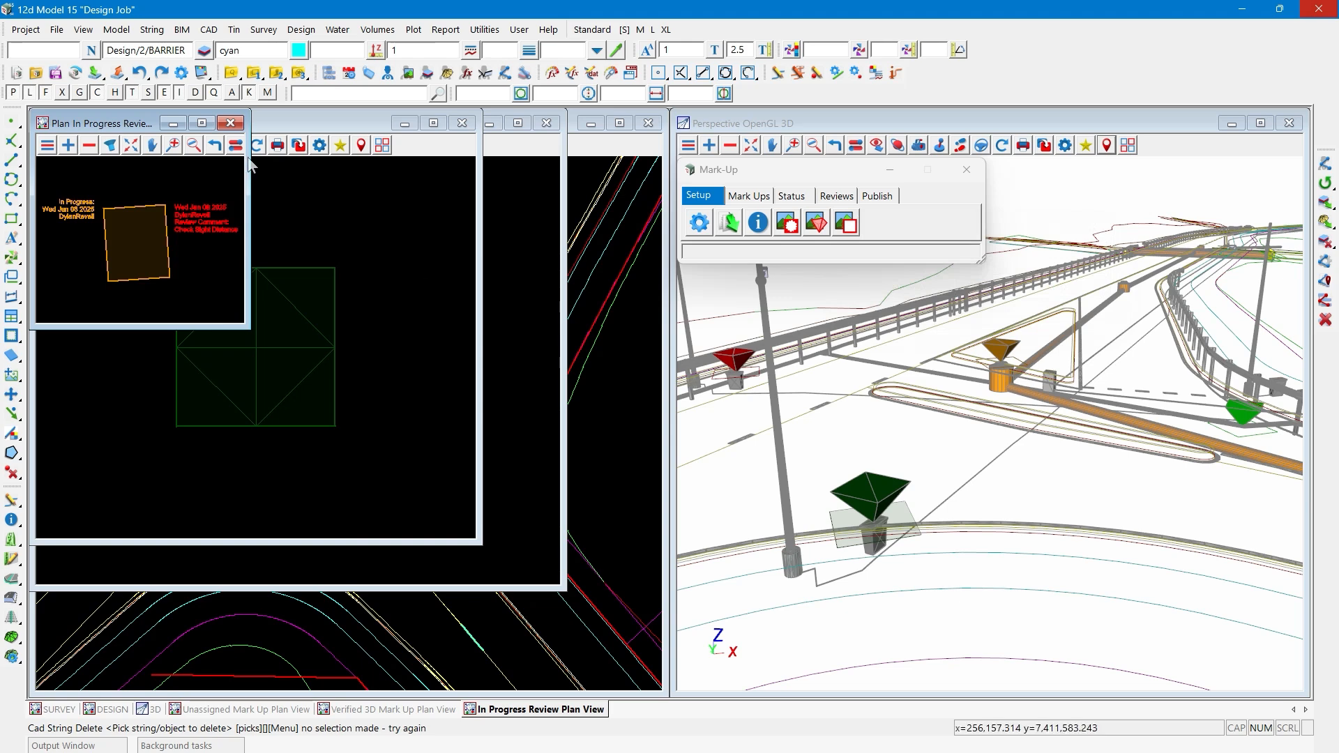
left_click_drag(249, 327, 500, 536)
scroll(348, 325, "up", 5)
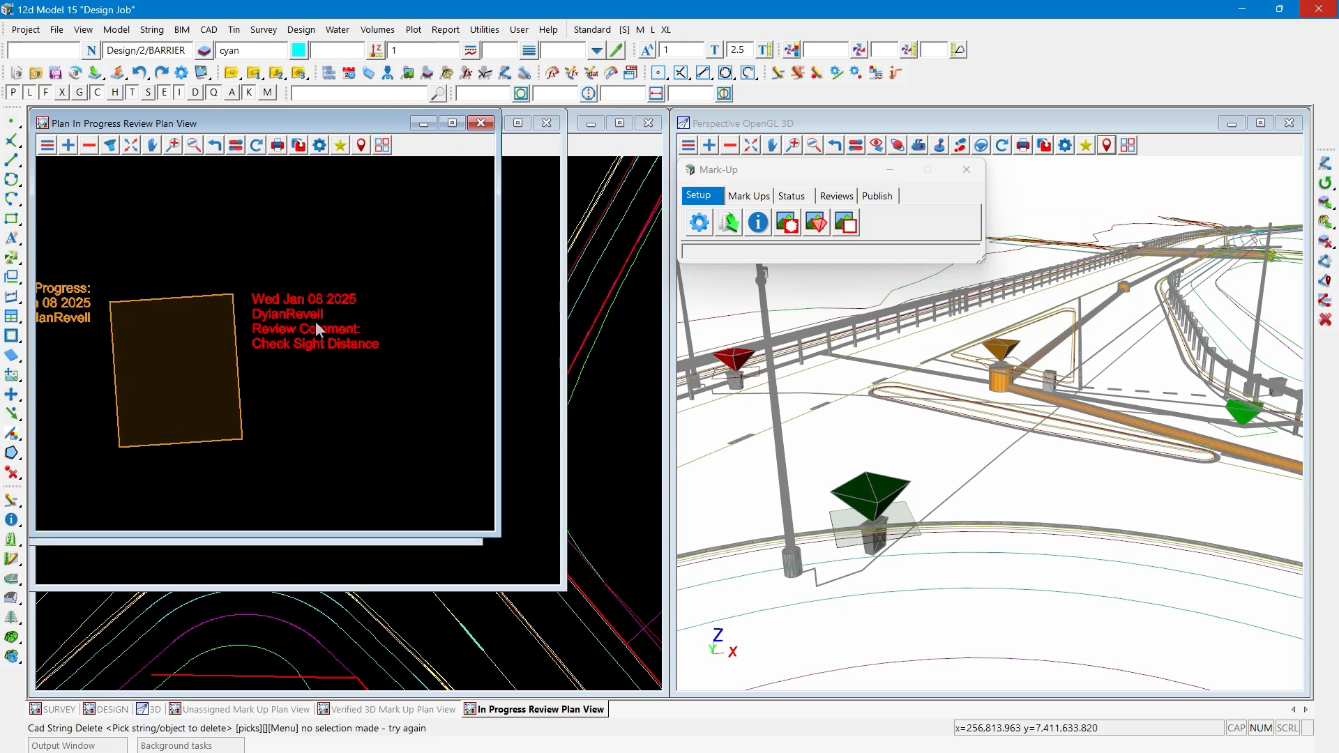
scroll(315, 322, "down", 4)
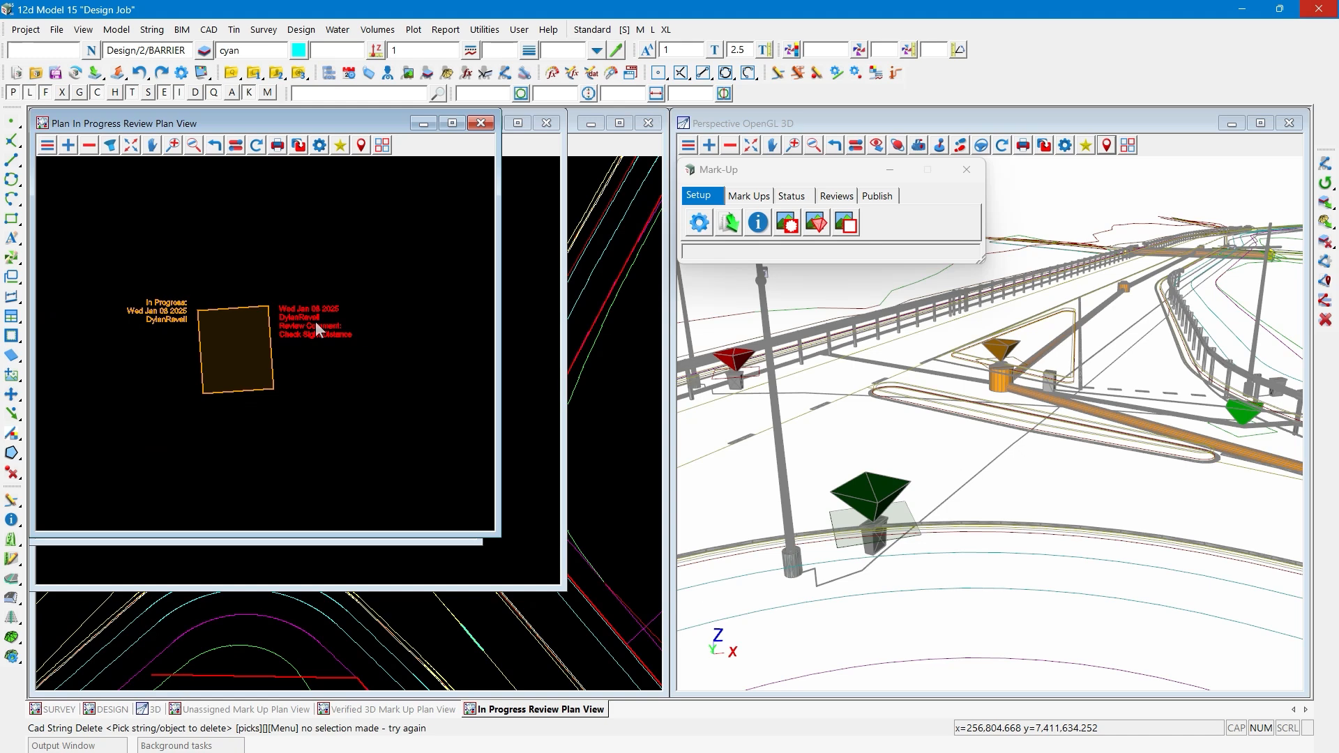
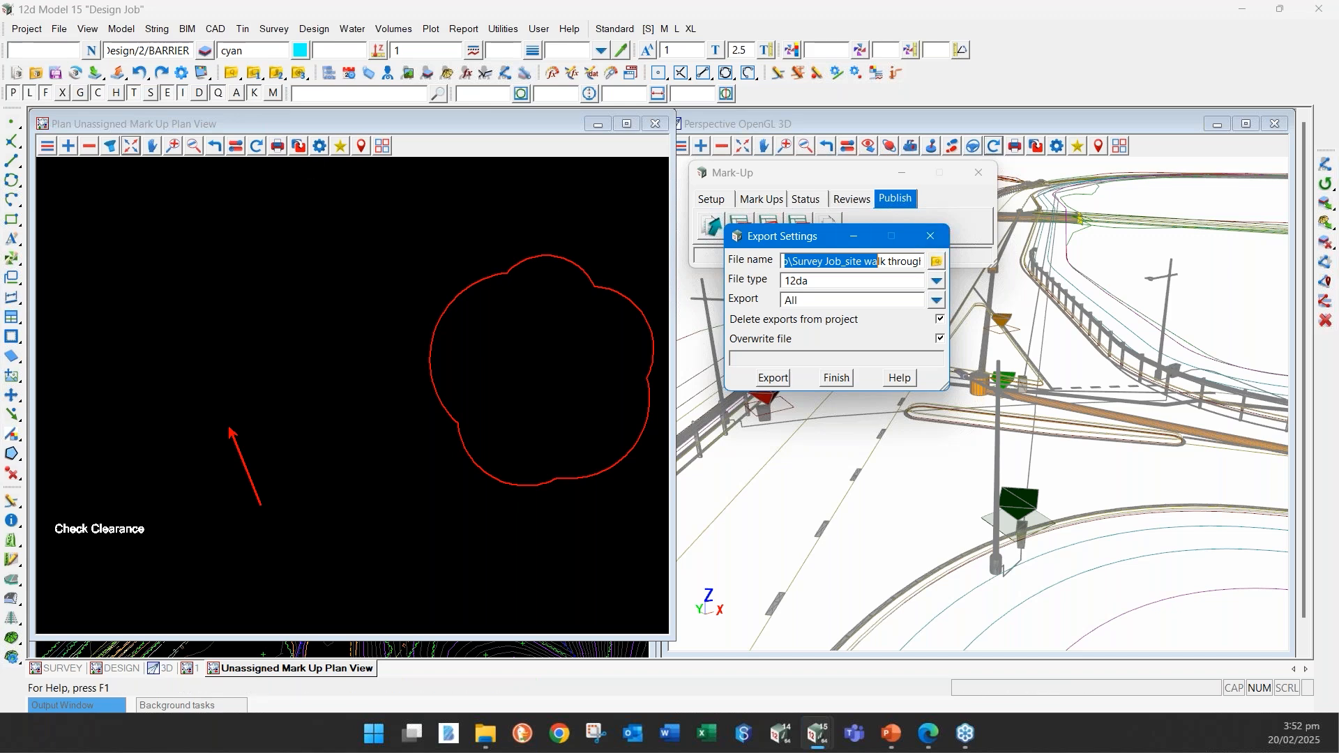
left_click(26, 28)
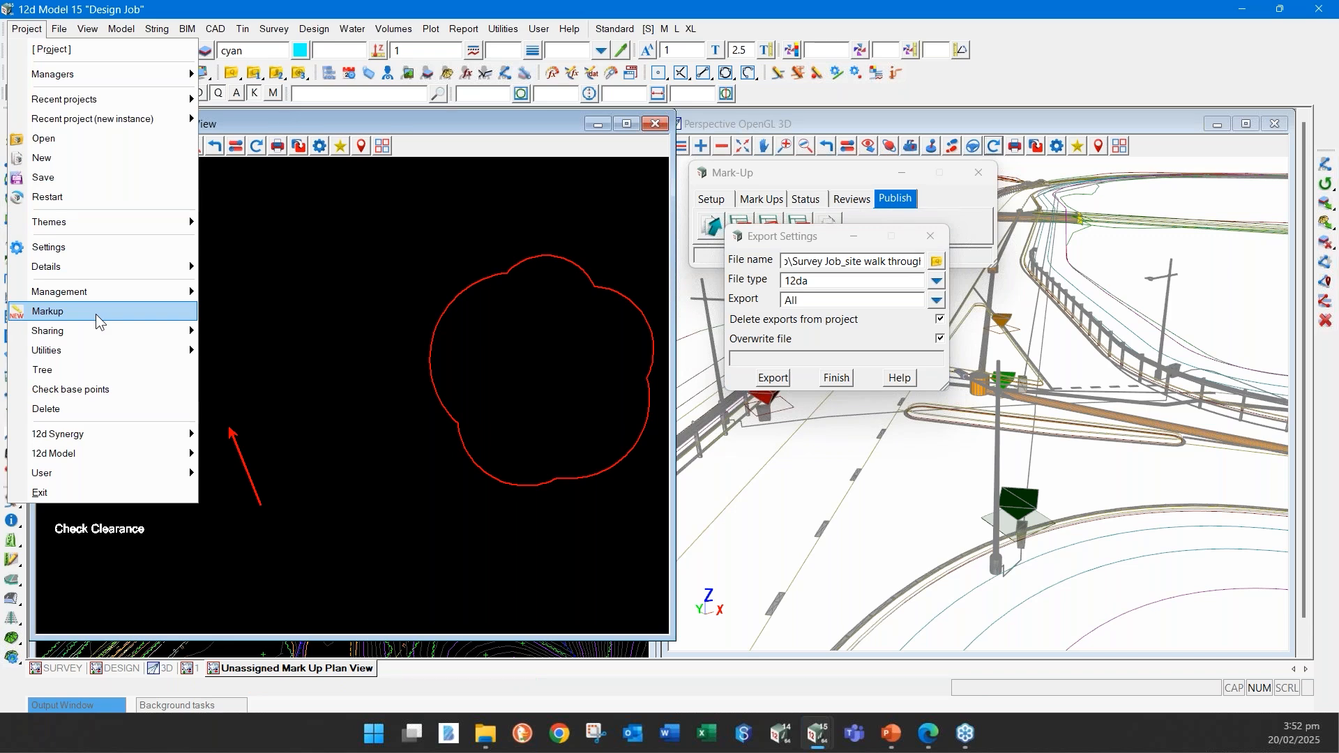
left_click(449, 123)
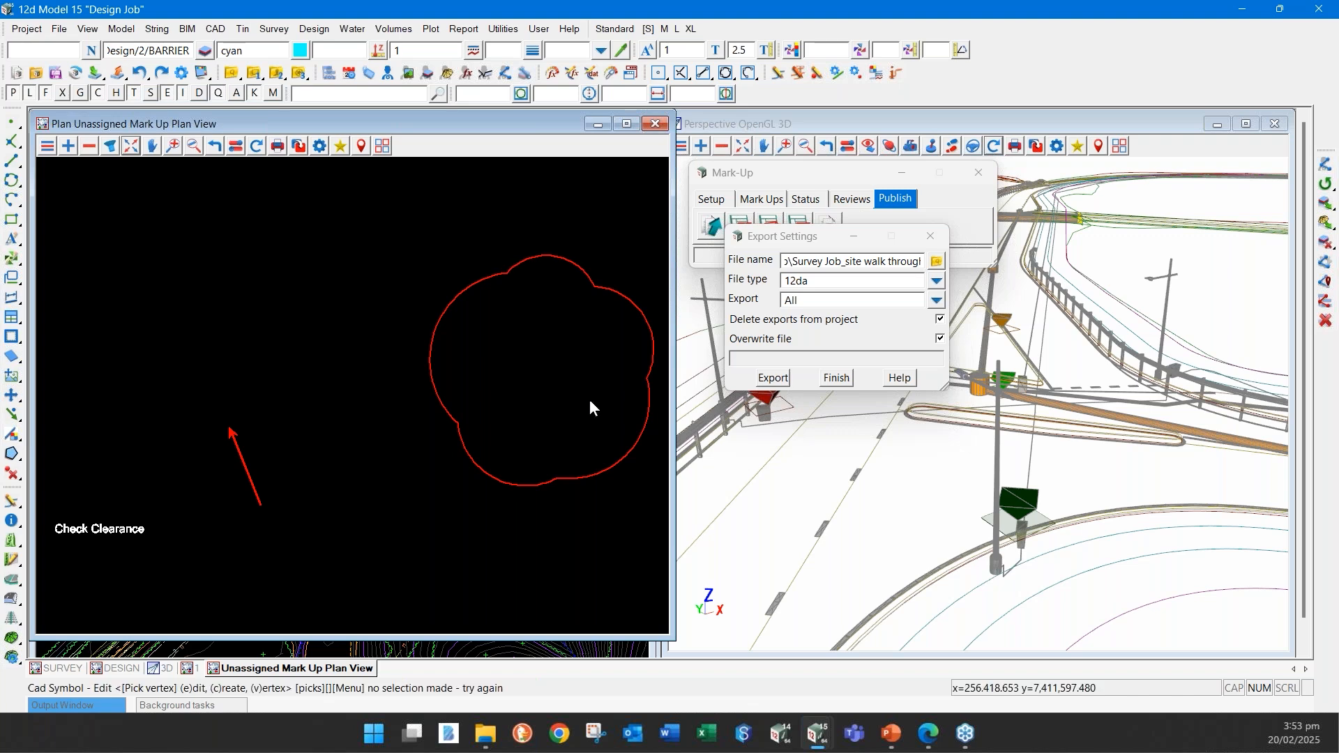
mouse_move(960, 748)
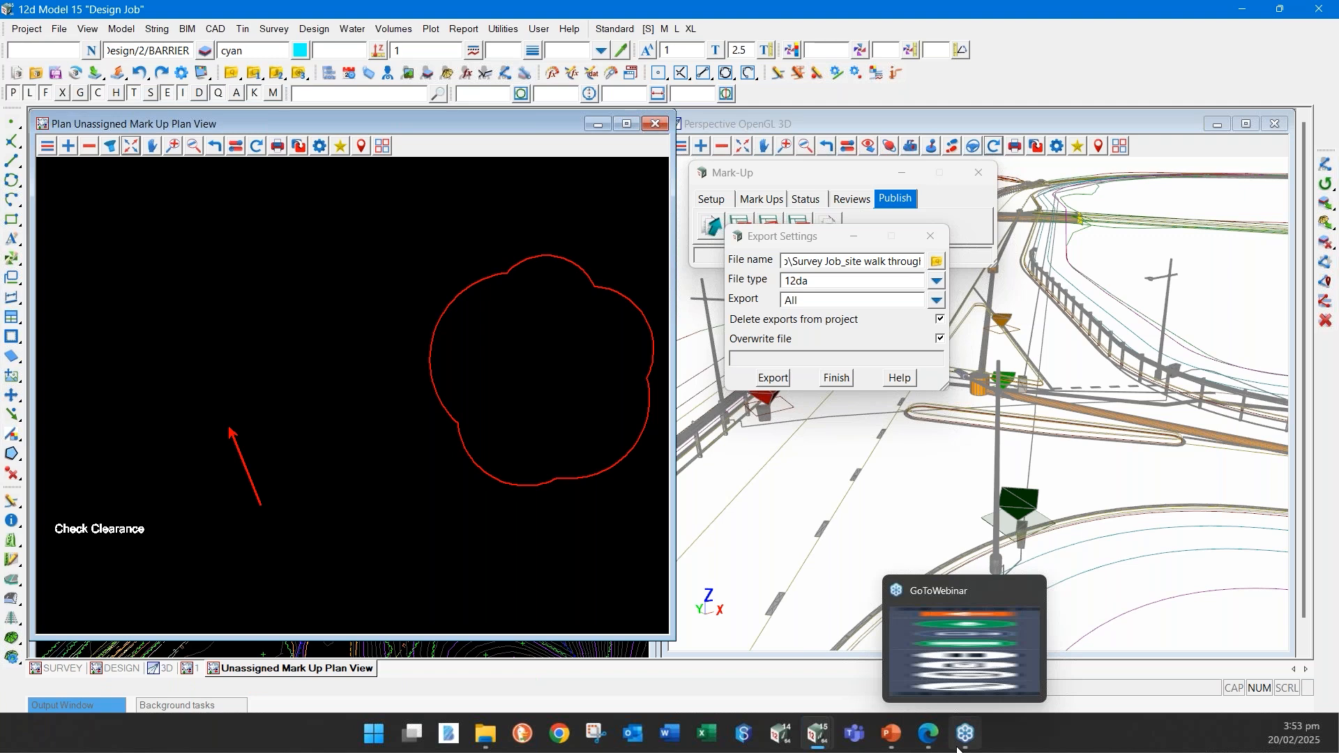